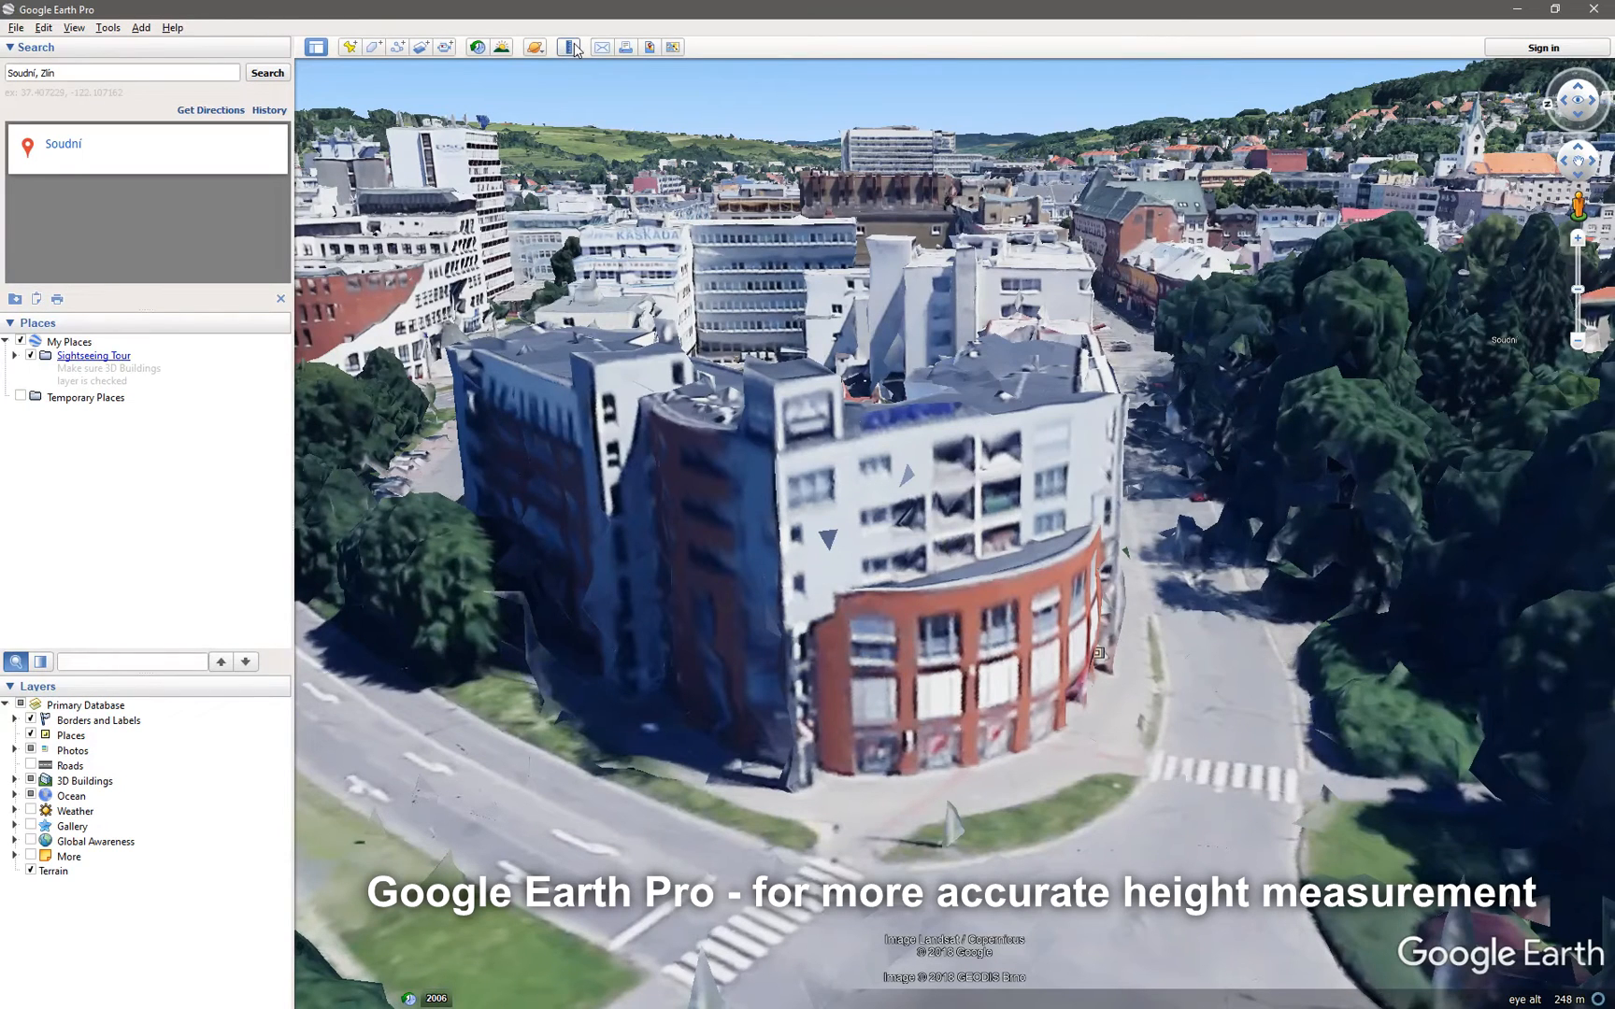
Start a height measurement of the corner building with the ruler's 3D path mode, beginning at the building's base
left_click(572, 47)
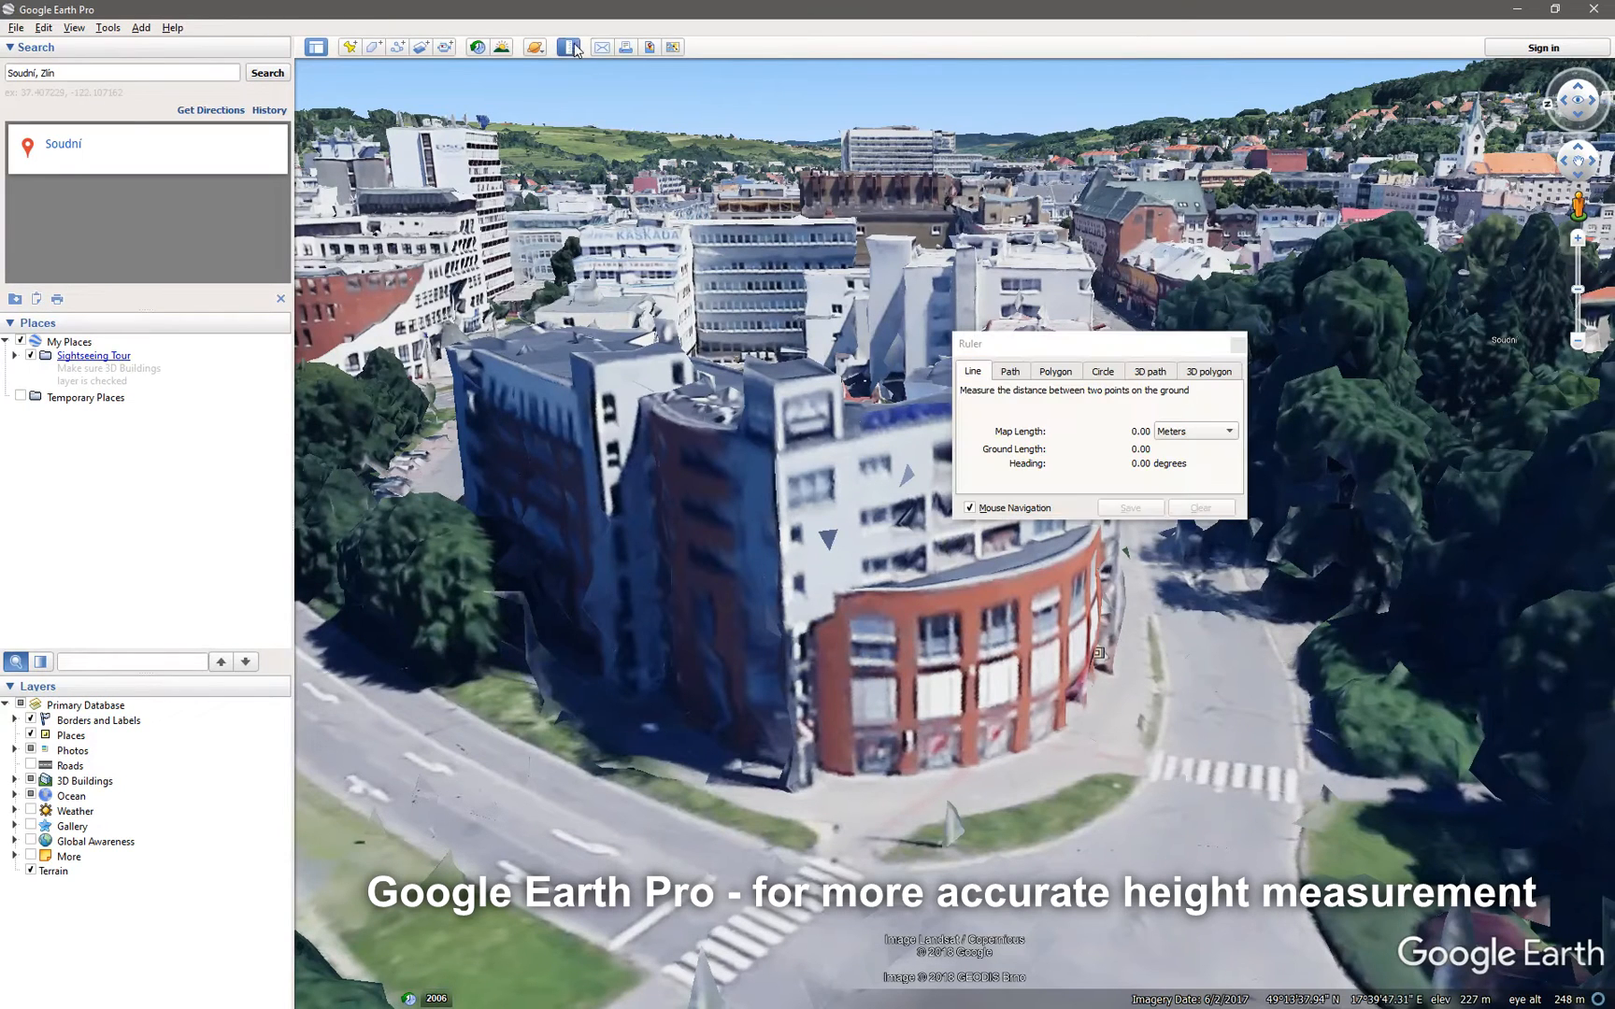
left_click(1149, 372)
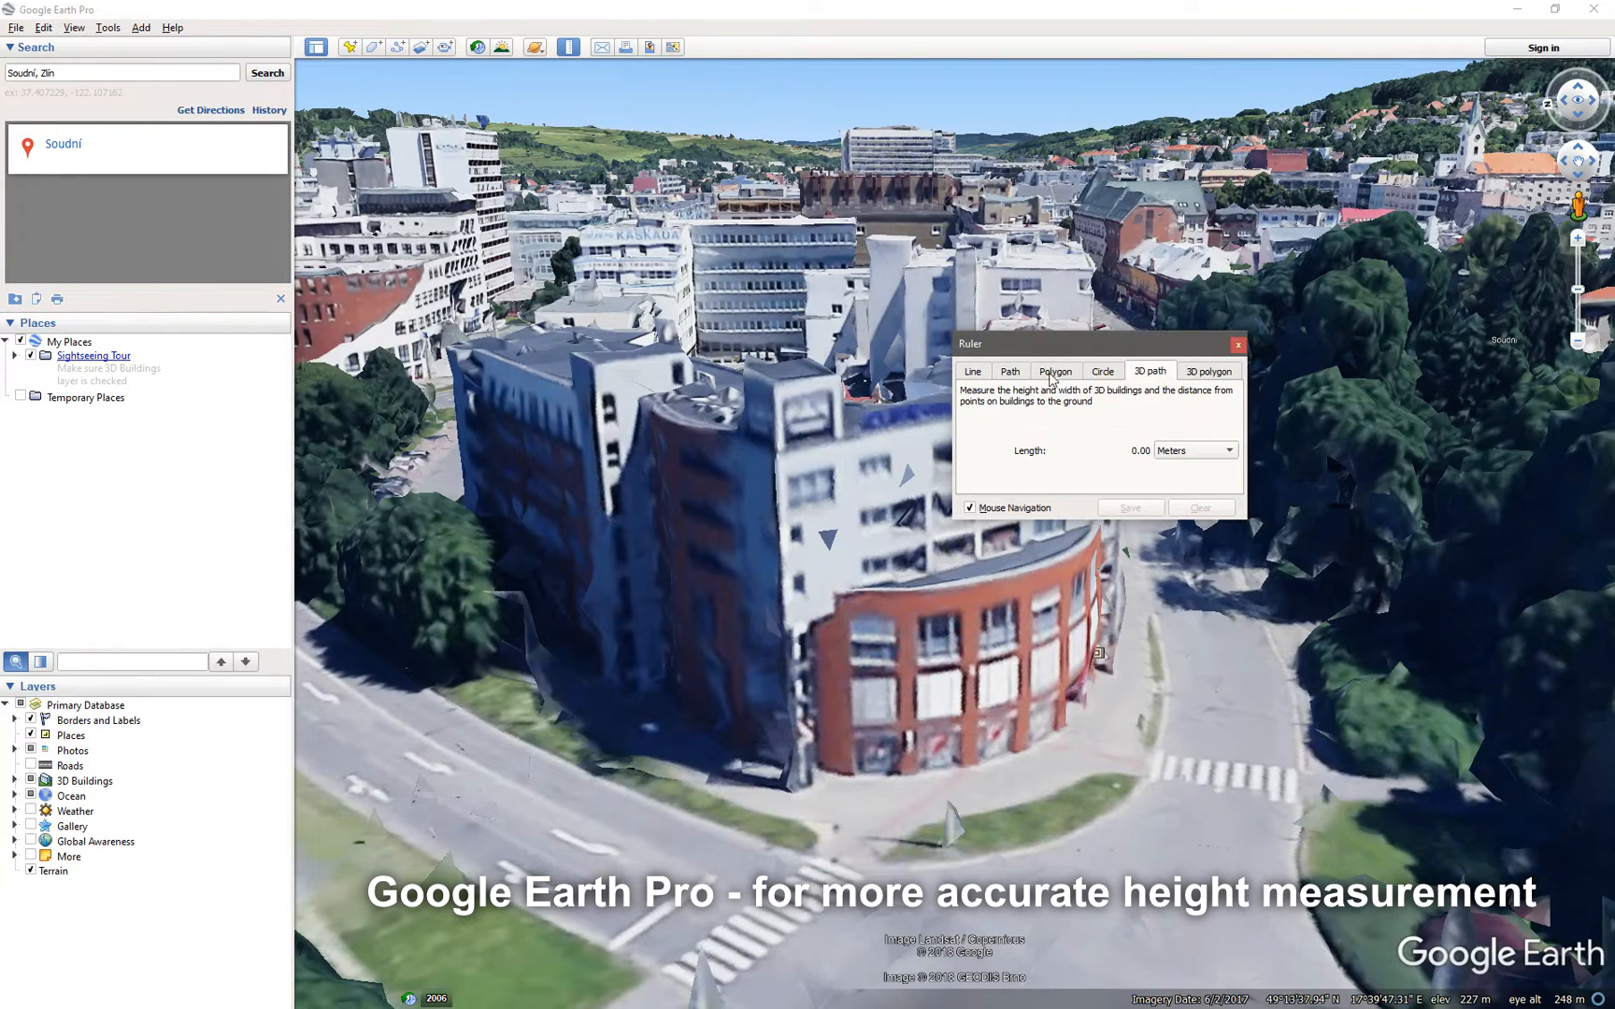
left_click(650, 683)
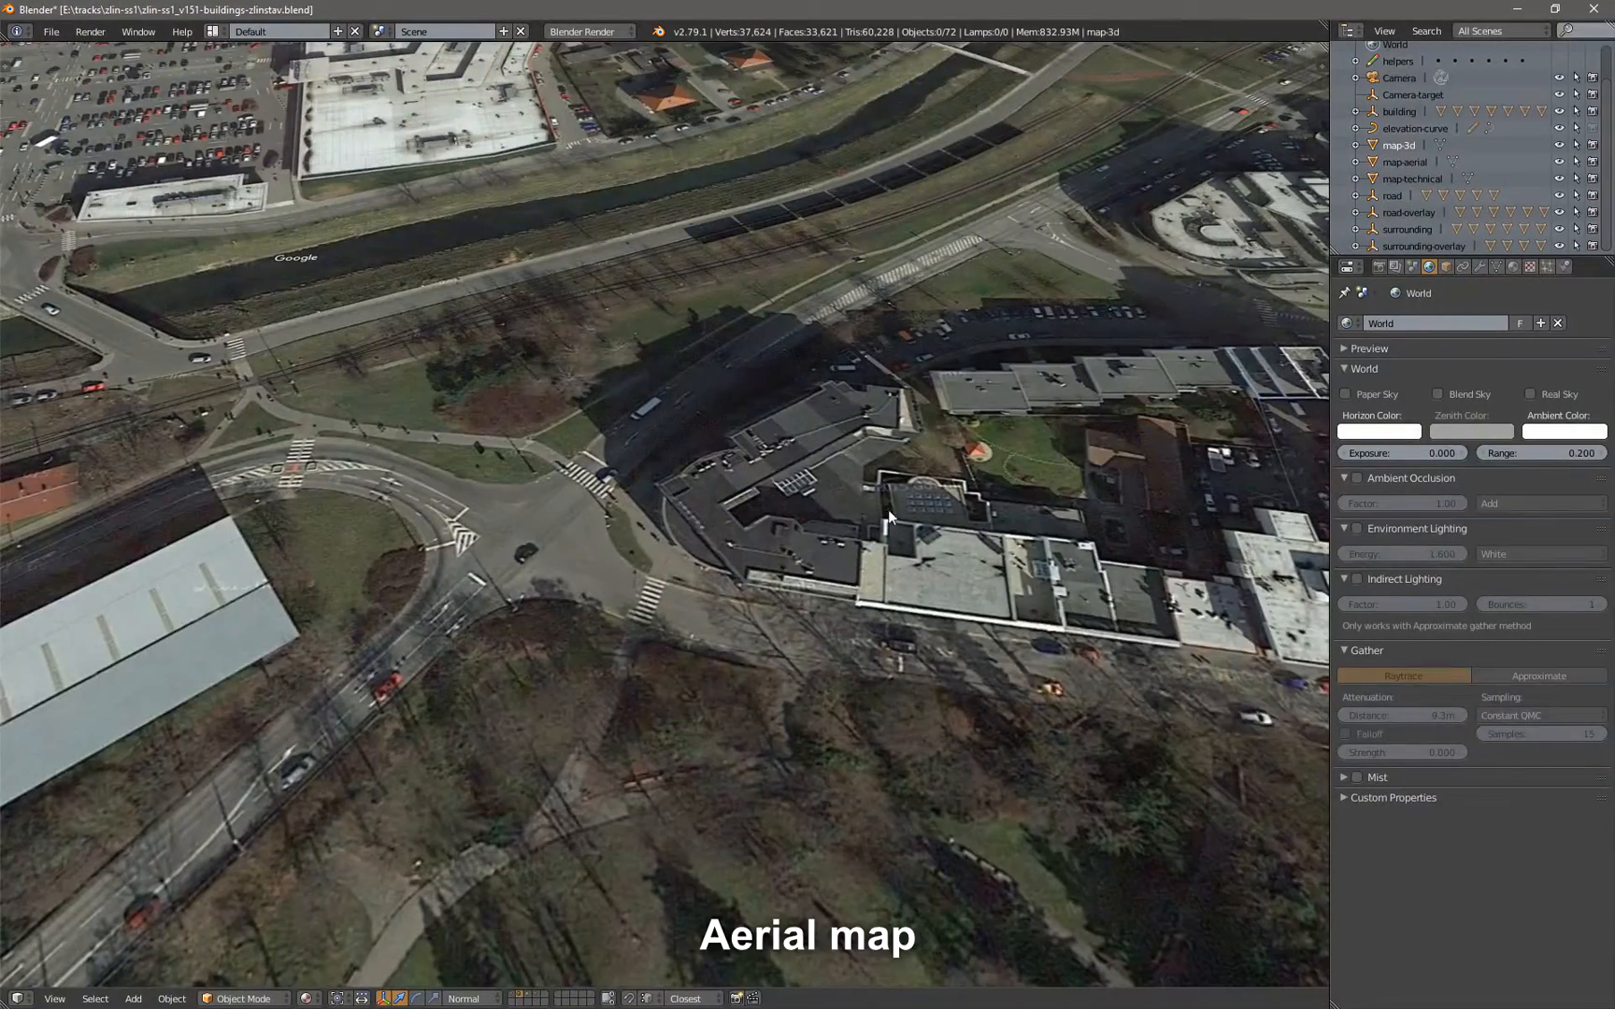
Switch to Blender and examine the aerial and technical map backgrounds of the area, toggling between their layers
mouse_move(888, 509)
middle_mouse_down()
mouse_move(891, 544)
mouse_move(799, 544)
mouse_move(825, 574)
mouse_move(962, 580)
mouse_move(1035, 537)
mouse_move(1028, 504)
mouse_move(878, 562)
mouse_move(753, 512)
mouse_move(747, 457)
mouse_move(804, 459)
mouse_move(896, 518)
middle_mouse_up()
scroll(1035, 530, "down", 4)
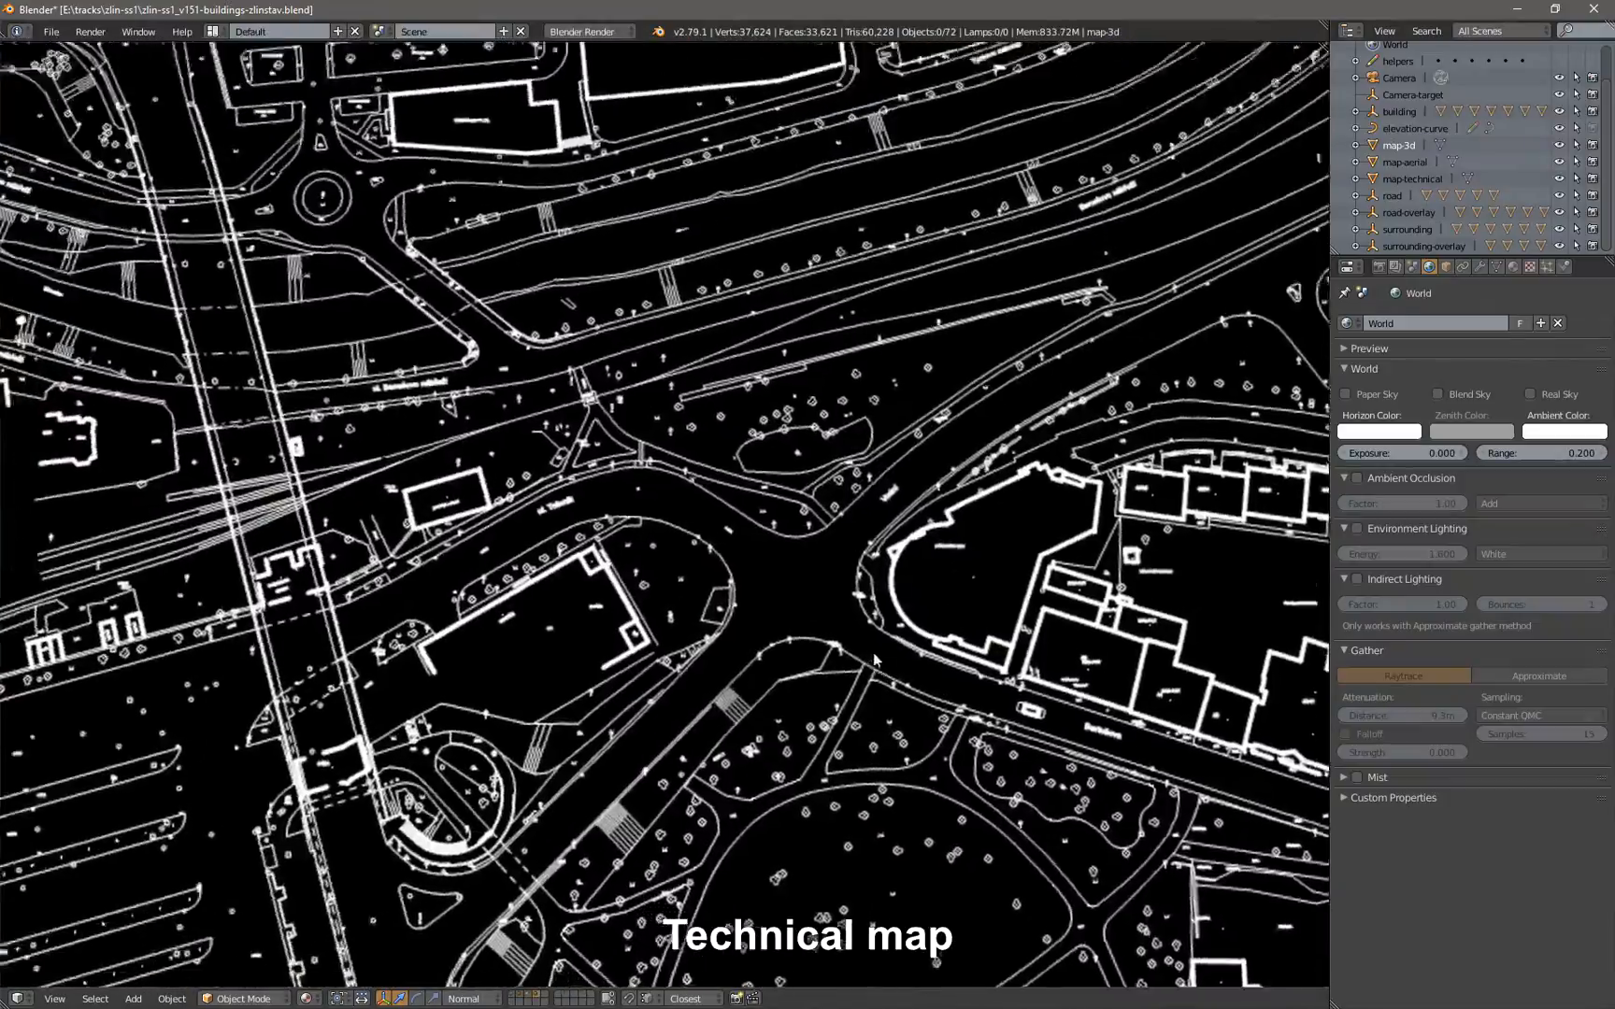
middle_click_drag(874, 659, 824, 582)
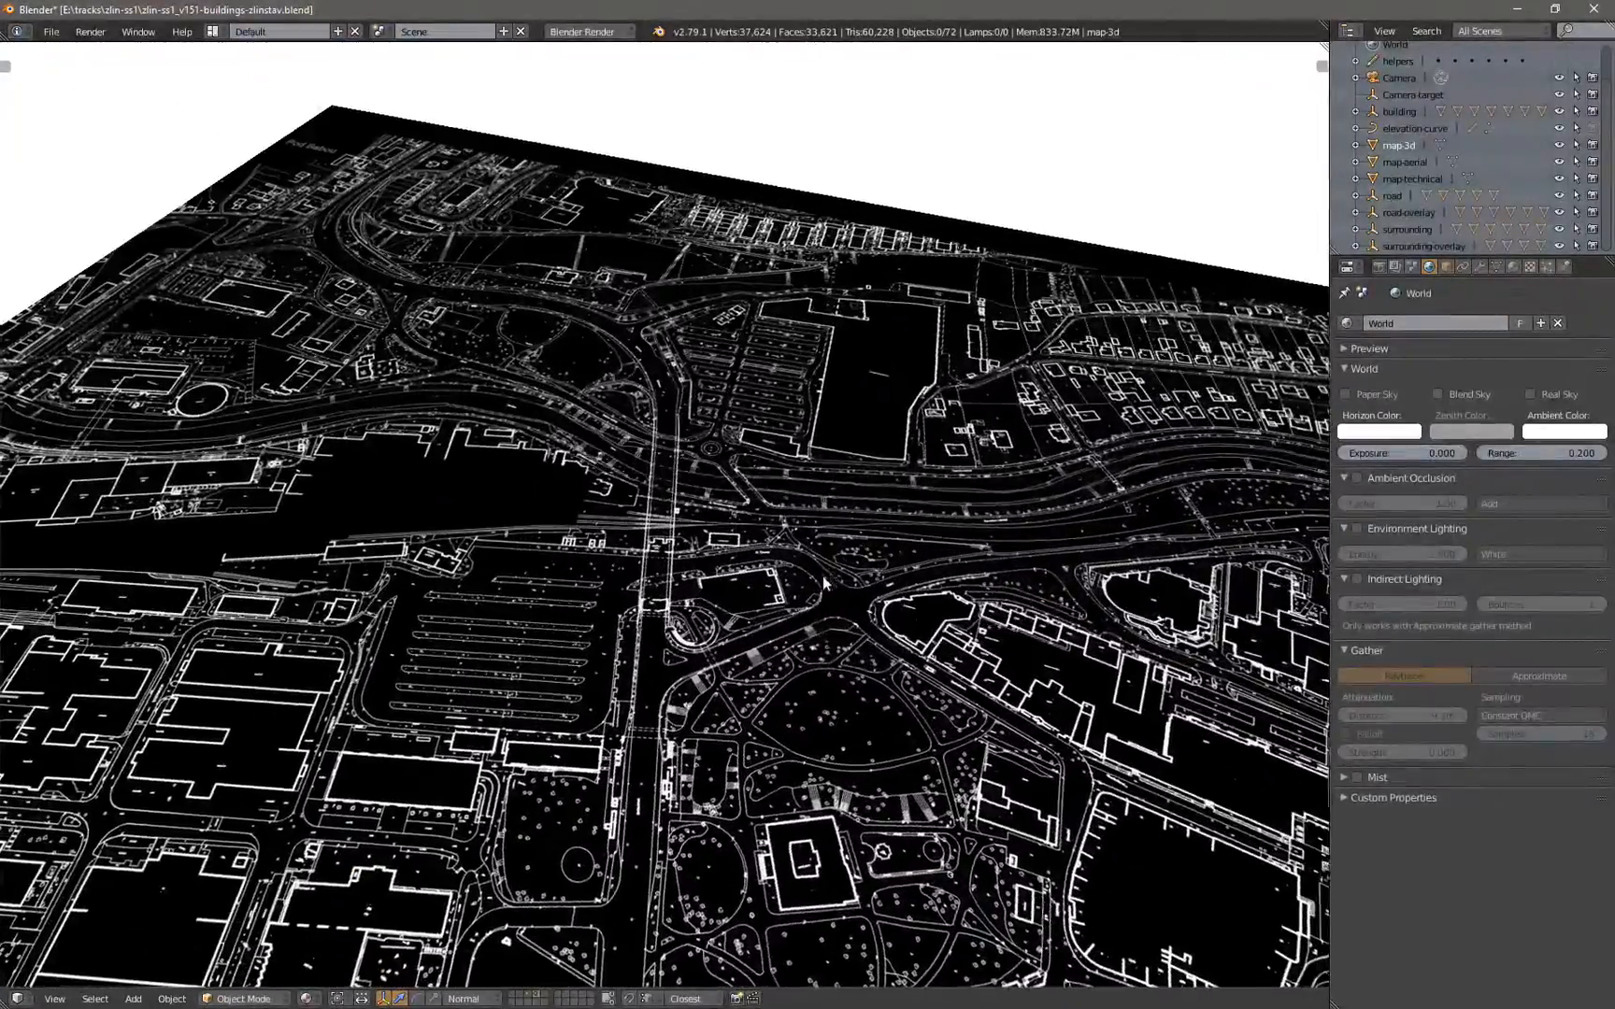
key("shift+2")
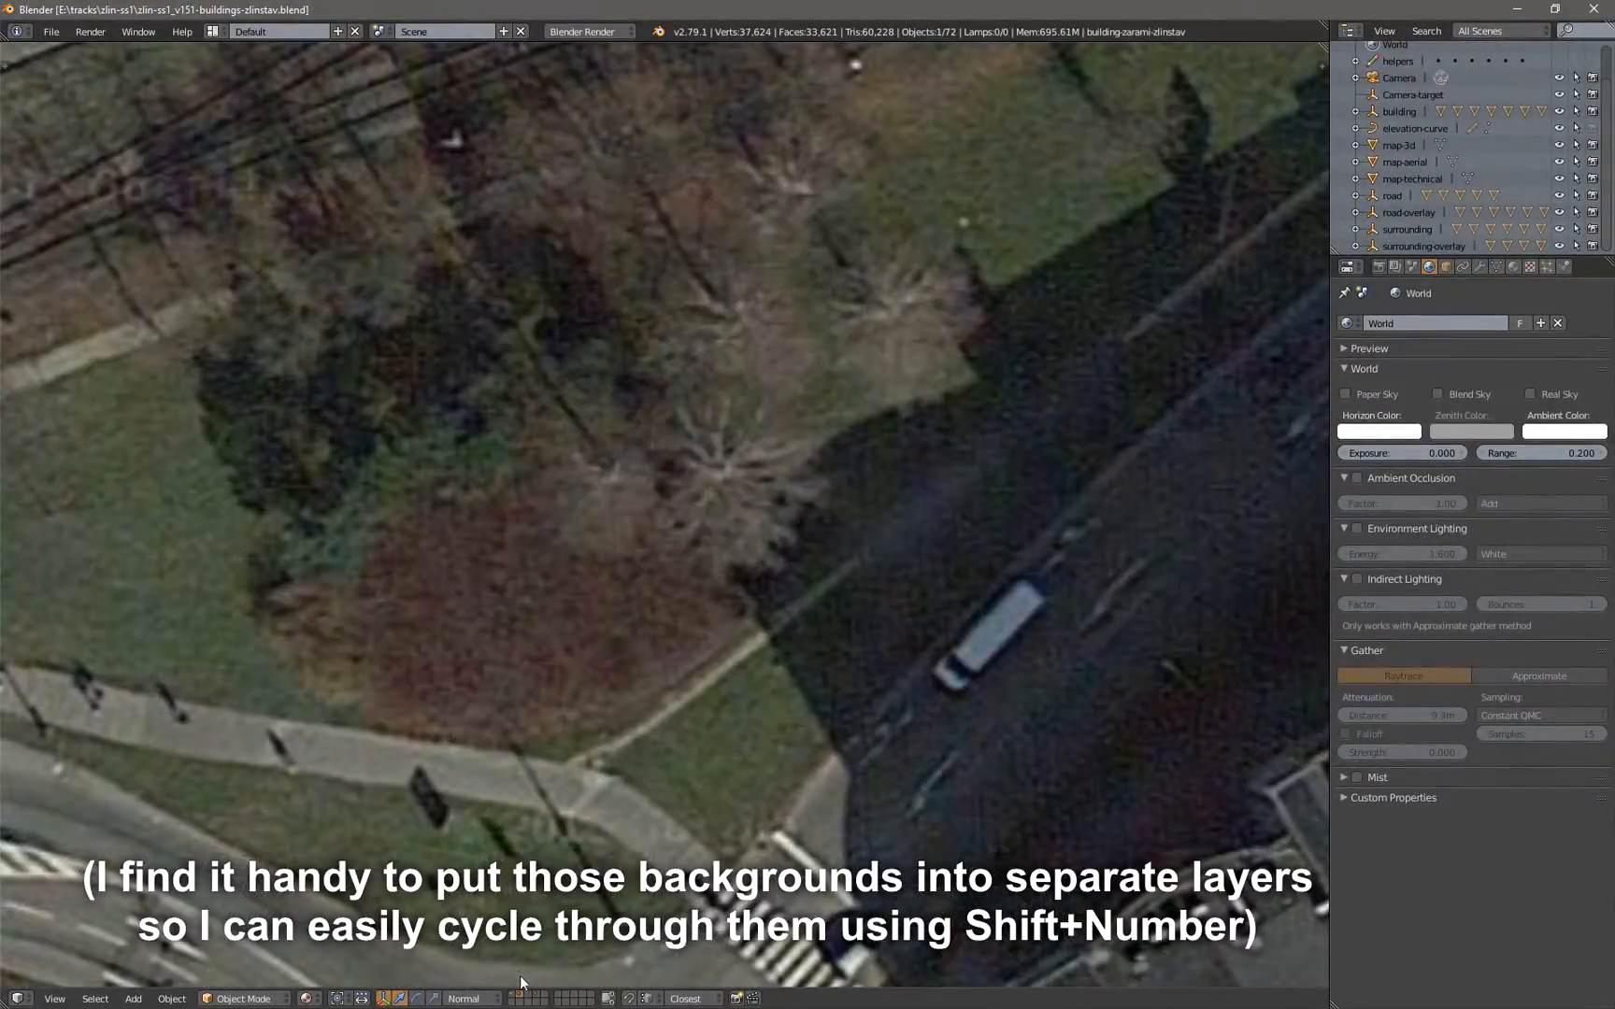
left_click(528, 999)
left_click(538, 998)
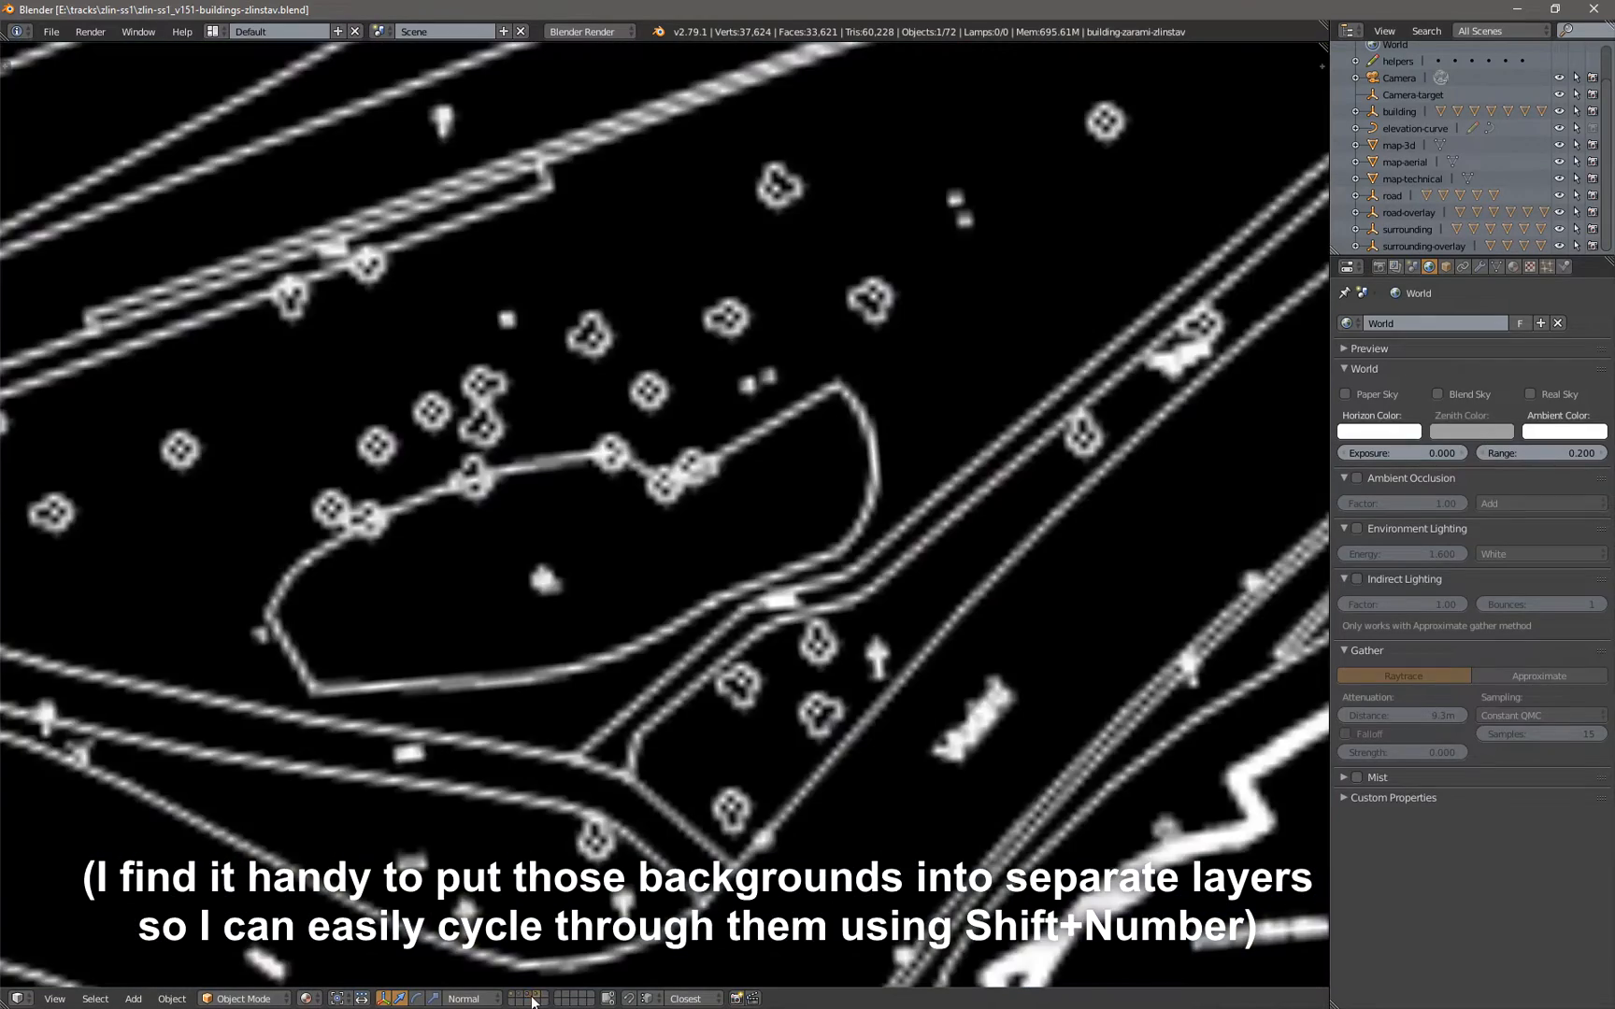
left_click(526, 998)
left_click(521, 999)
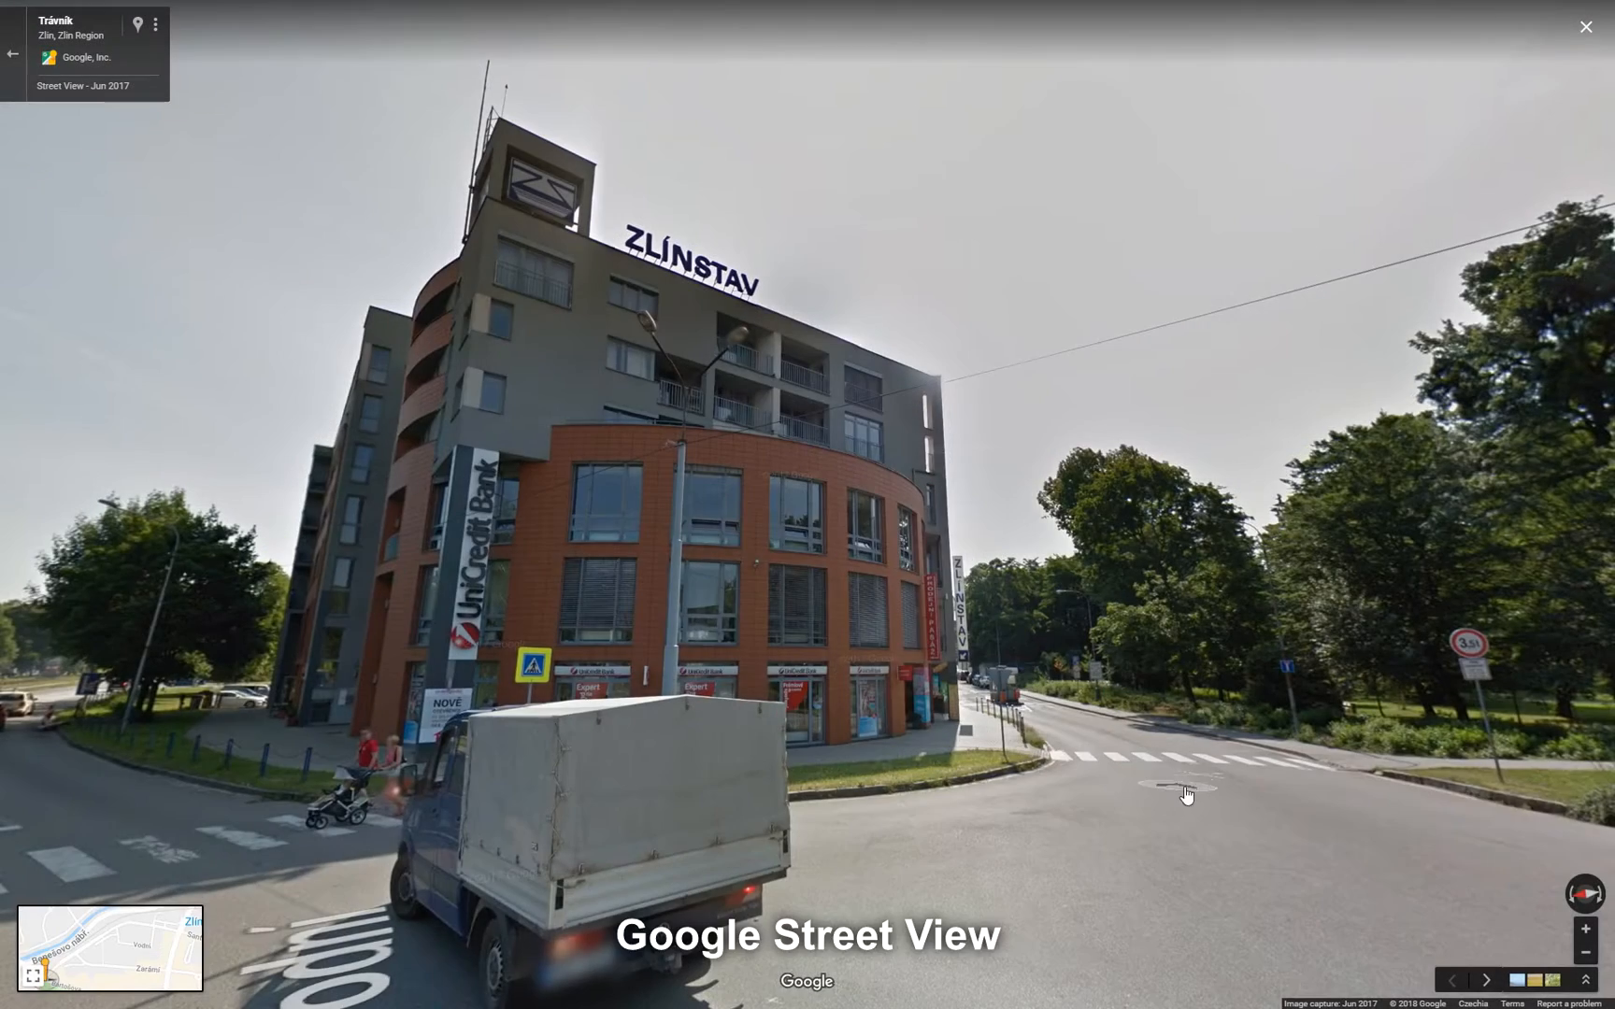
Inspect the Zlínstav building and its surroundings from street level in Google Street View and the Mapy.cz panorama
left_click(1185, 795)
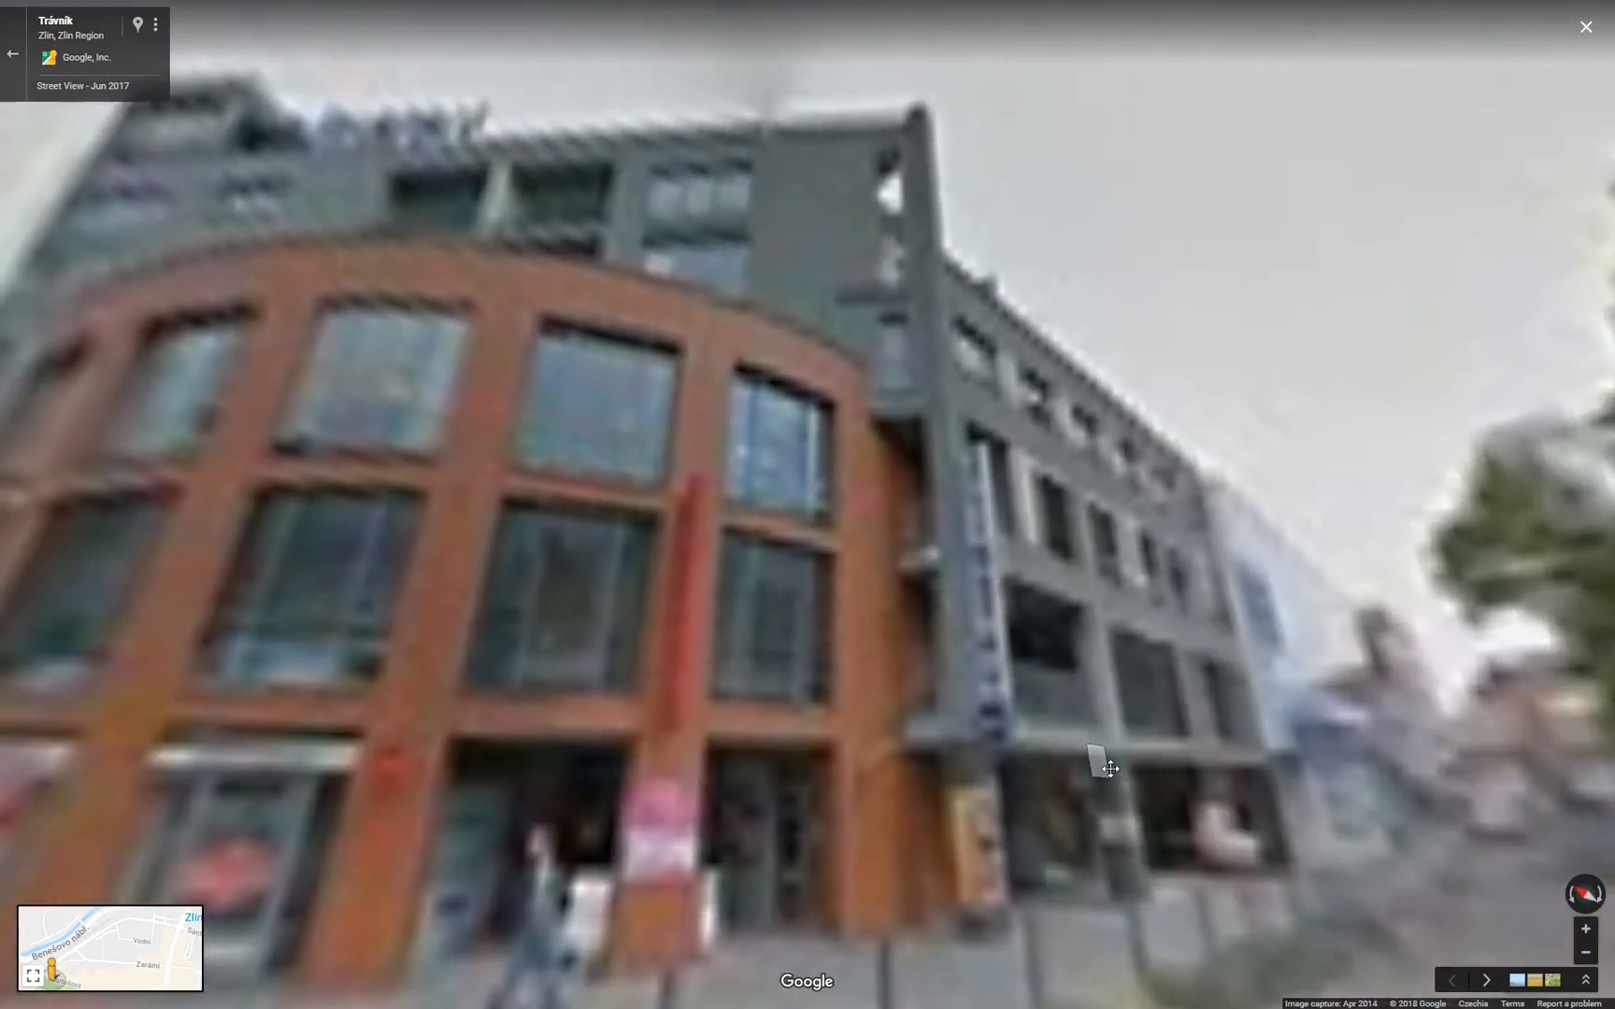
left_click_drag(301, 614, 1084, 488)
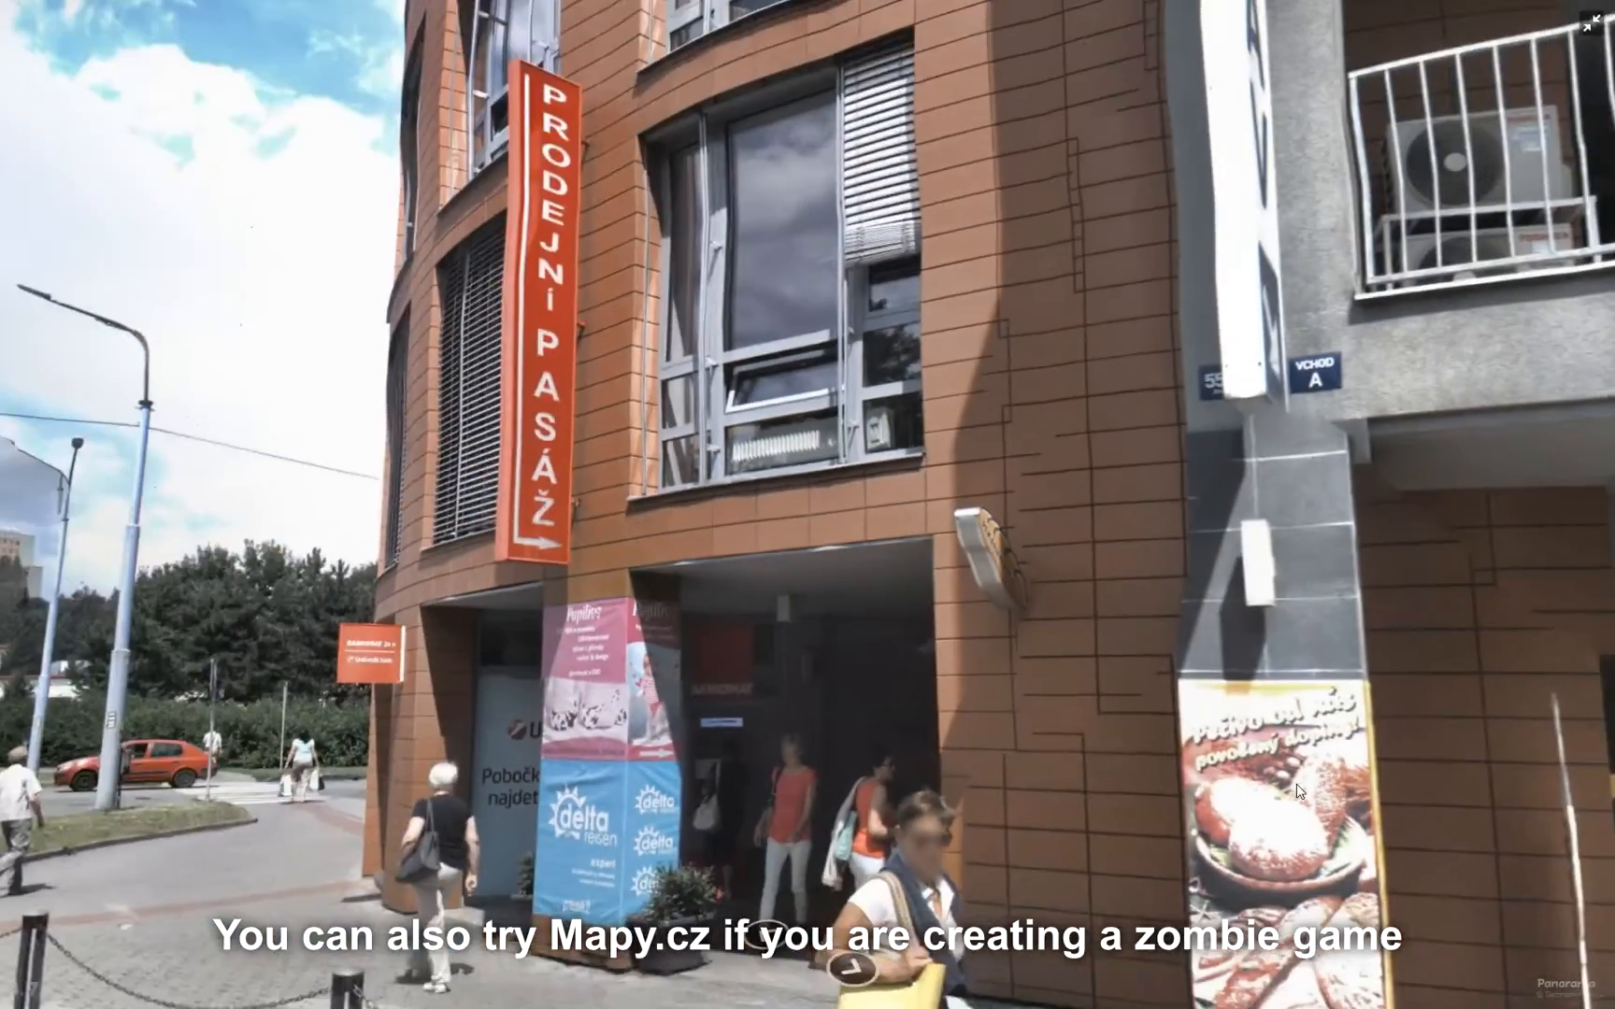
left_click_drag(1297, 785, 1102, 748)
scroll(1221, 785, "up", 3)
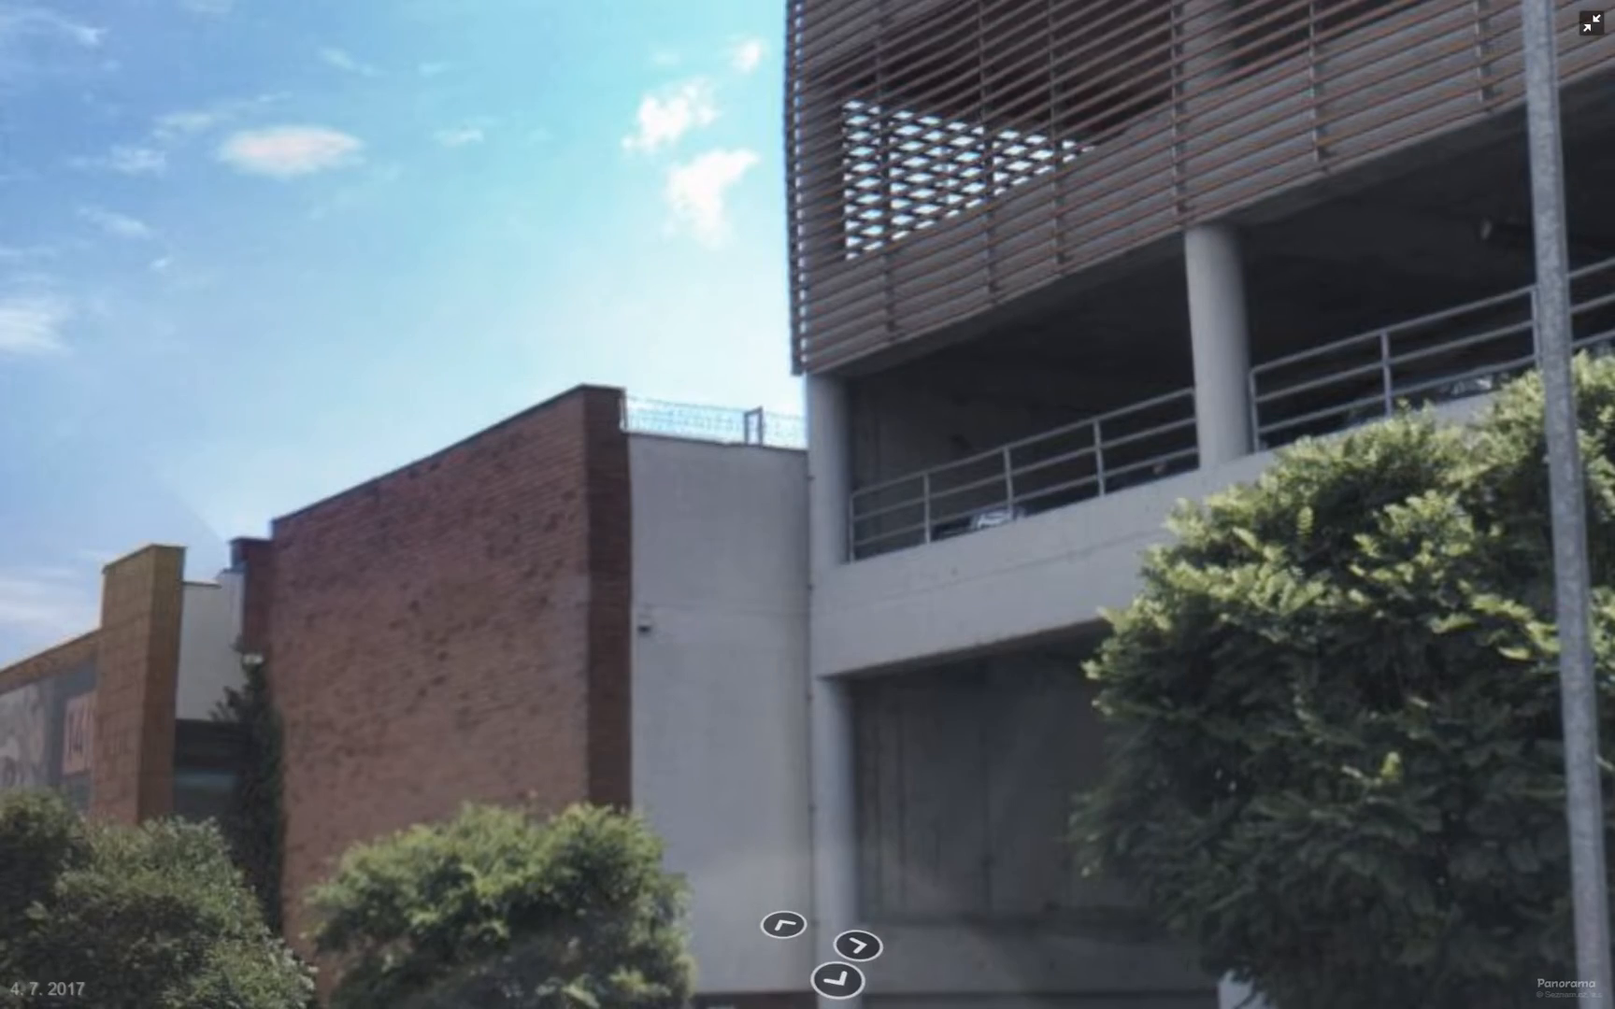
left_click_drag(1166, 998, 1165, 183)
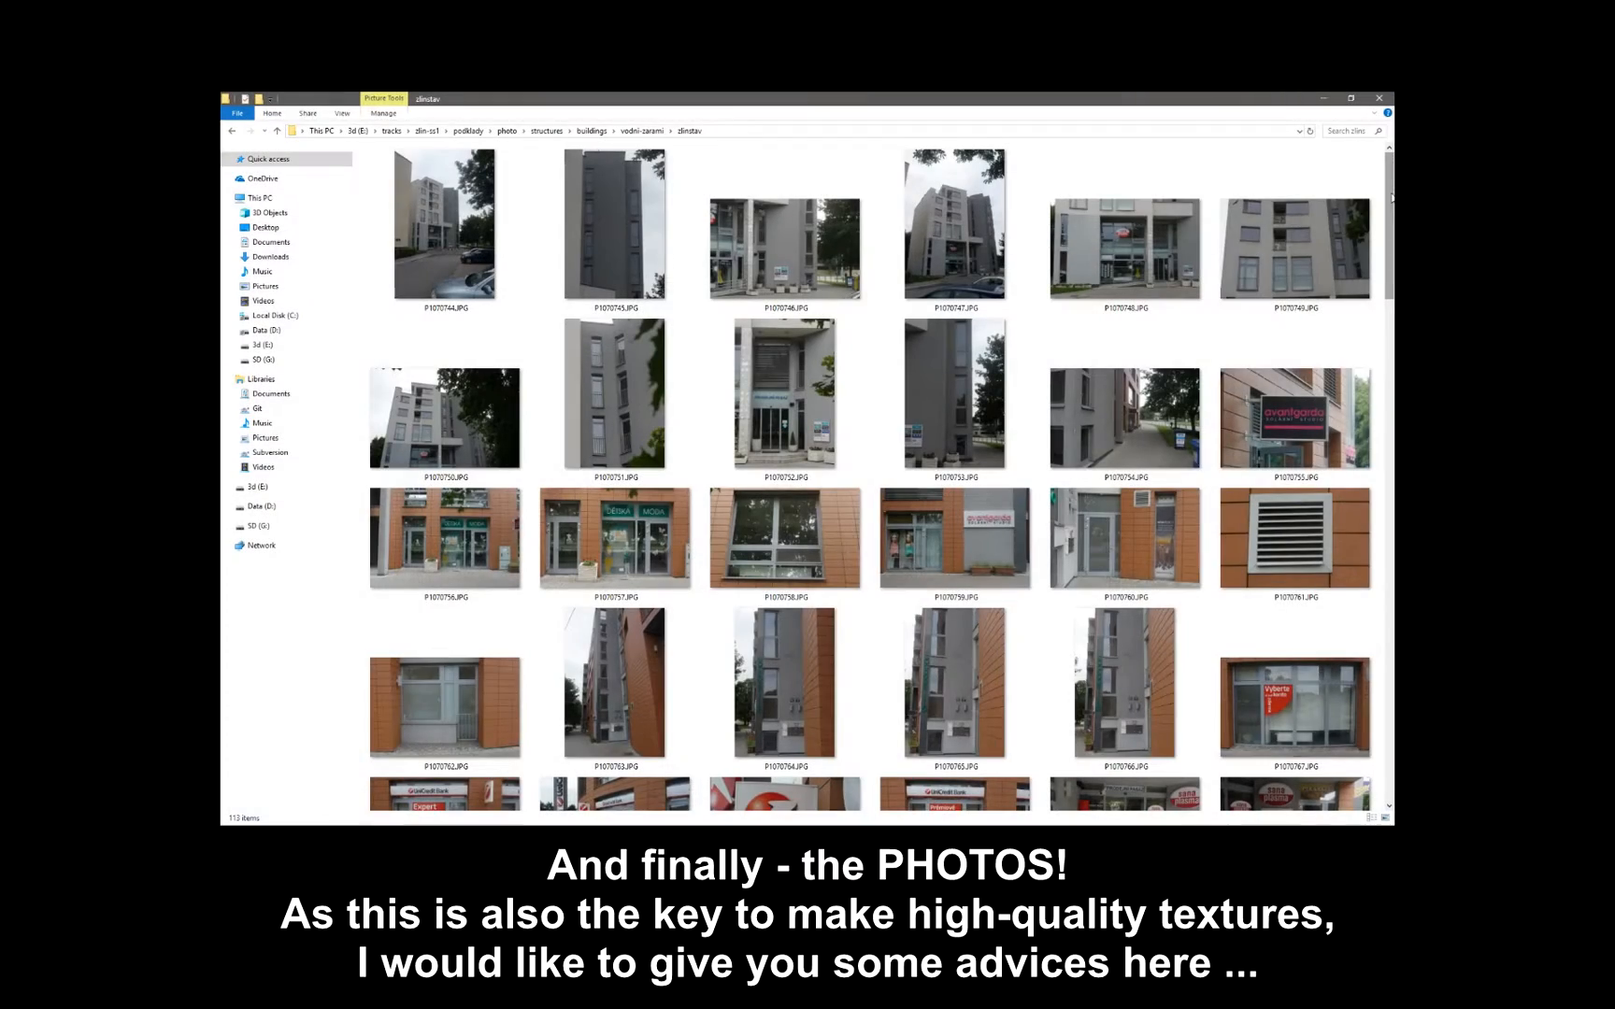
Look through the facade reference photos in the zlinstav folder
scroll(1390, 196, "down", 3)
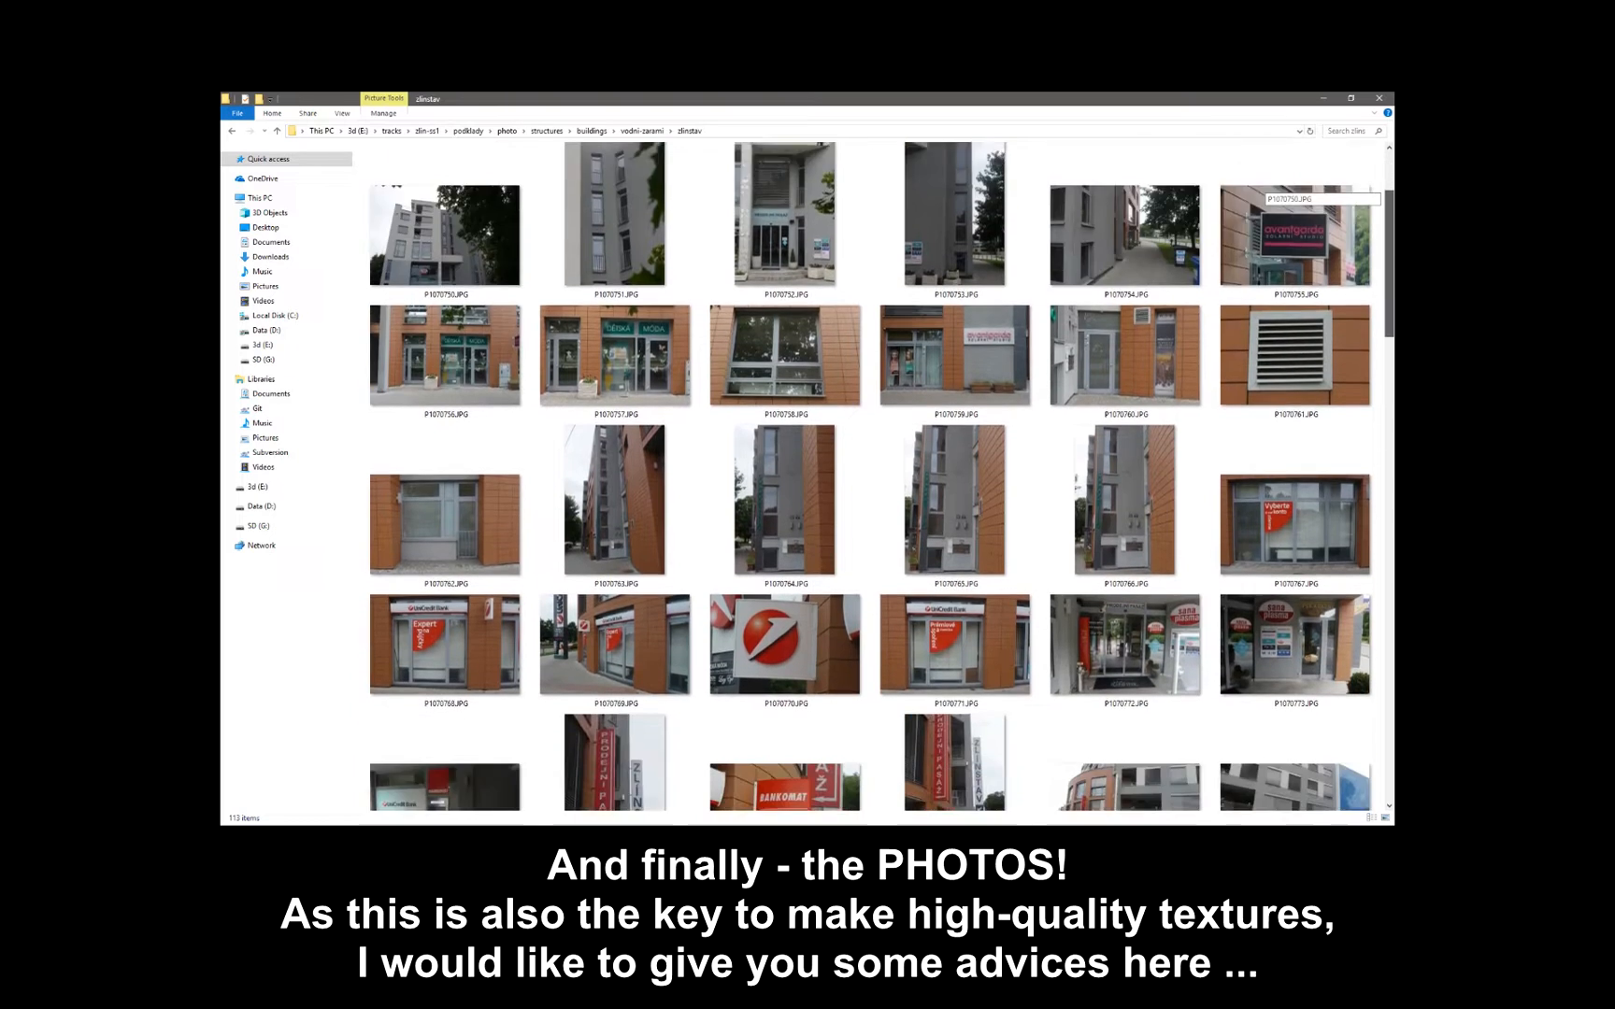
scroll(1264, 190, "down", 5)
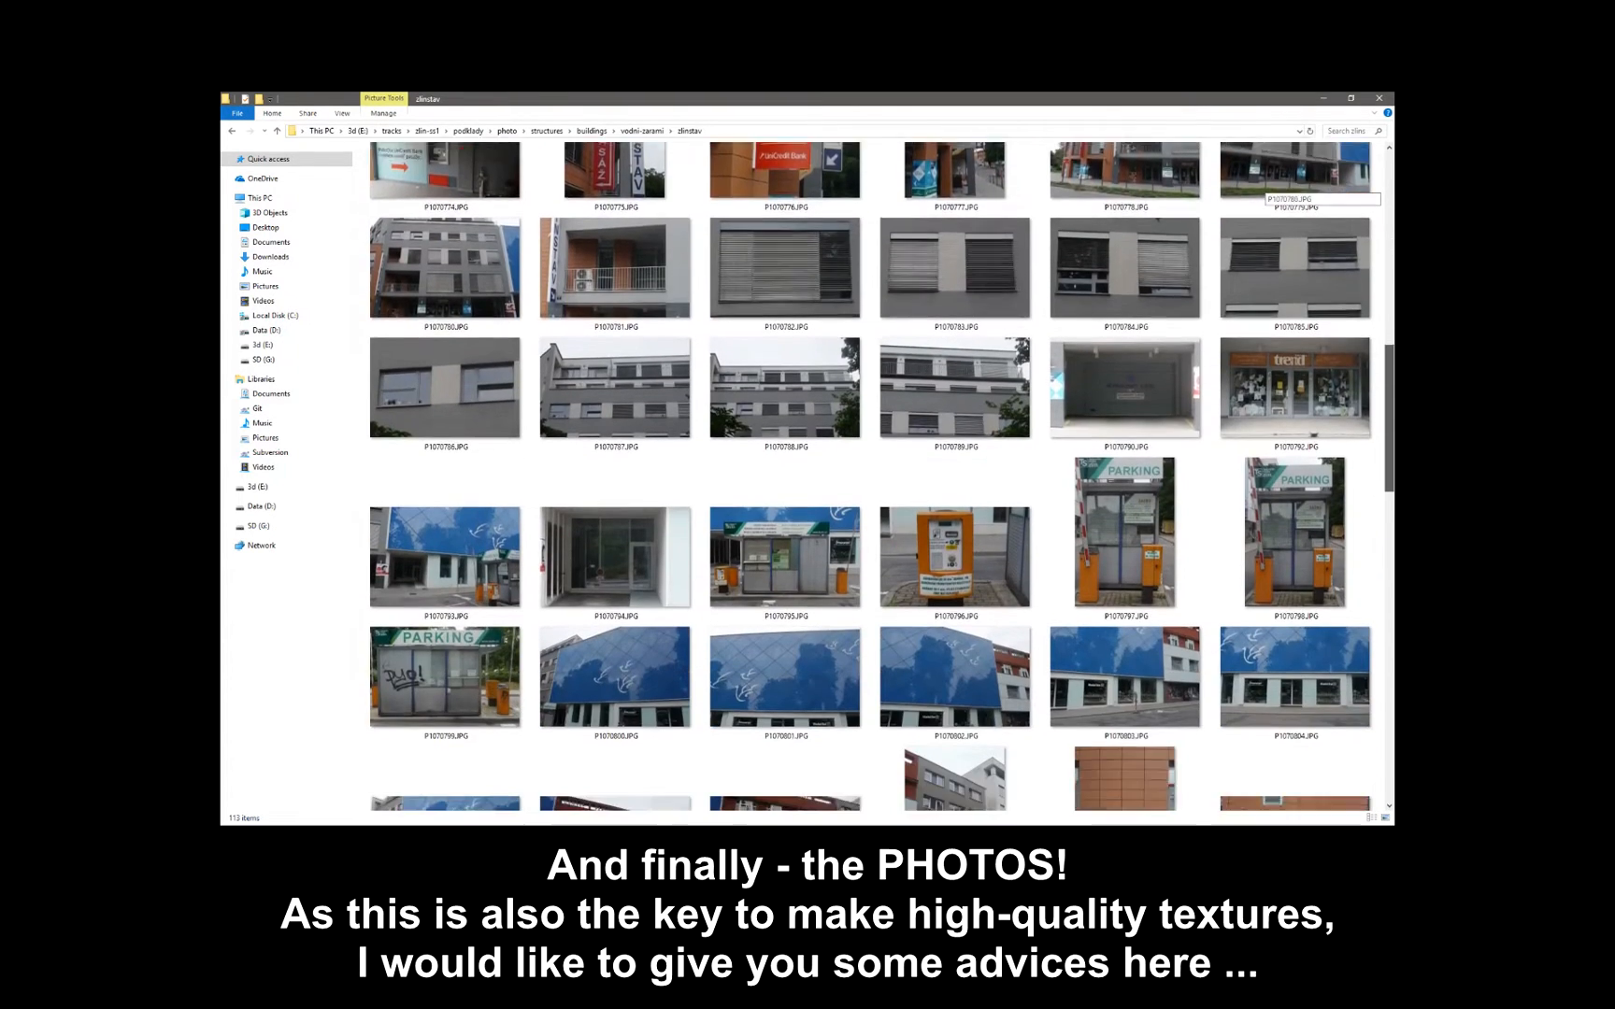
scroll(1263, 190, "down", 6)
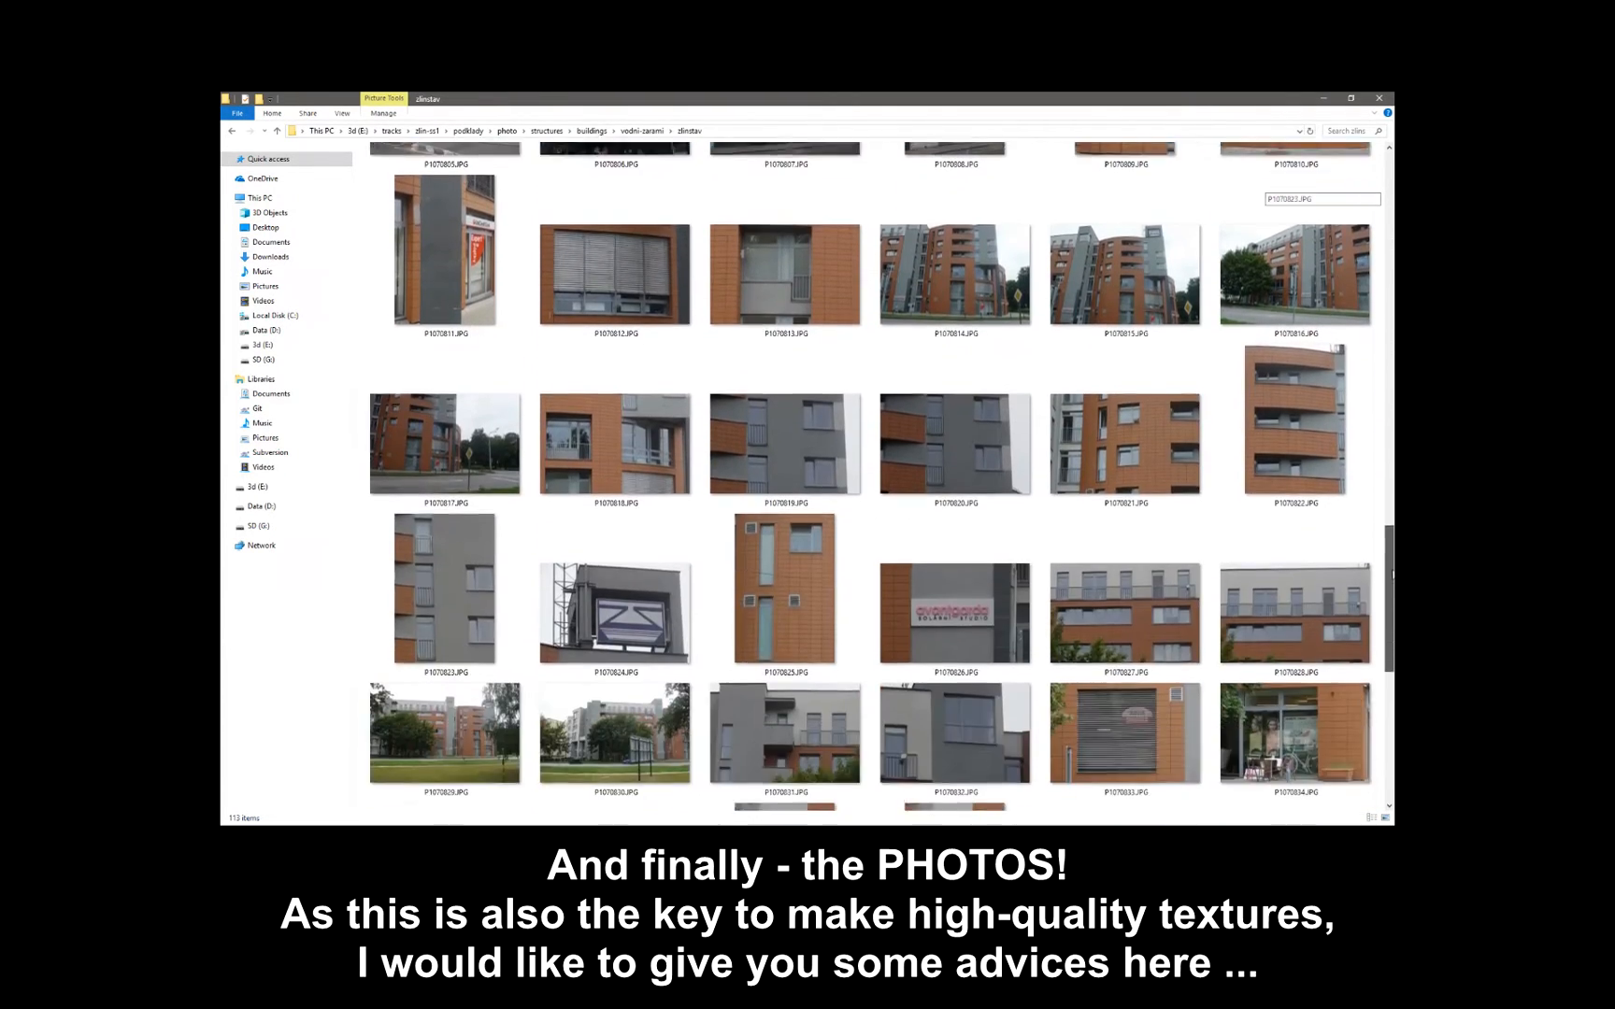
scroll(1264, 190, "down", 3)
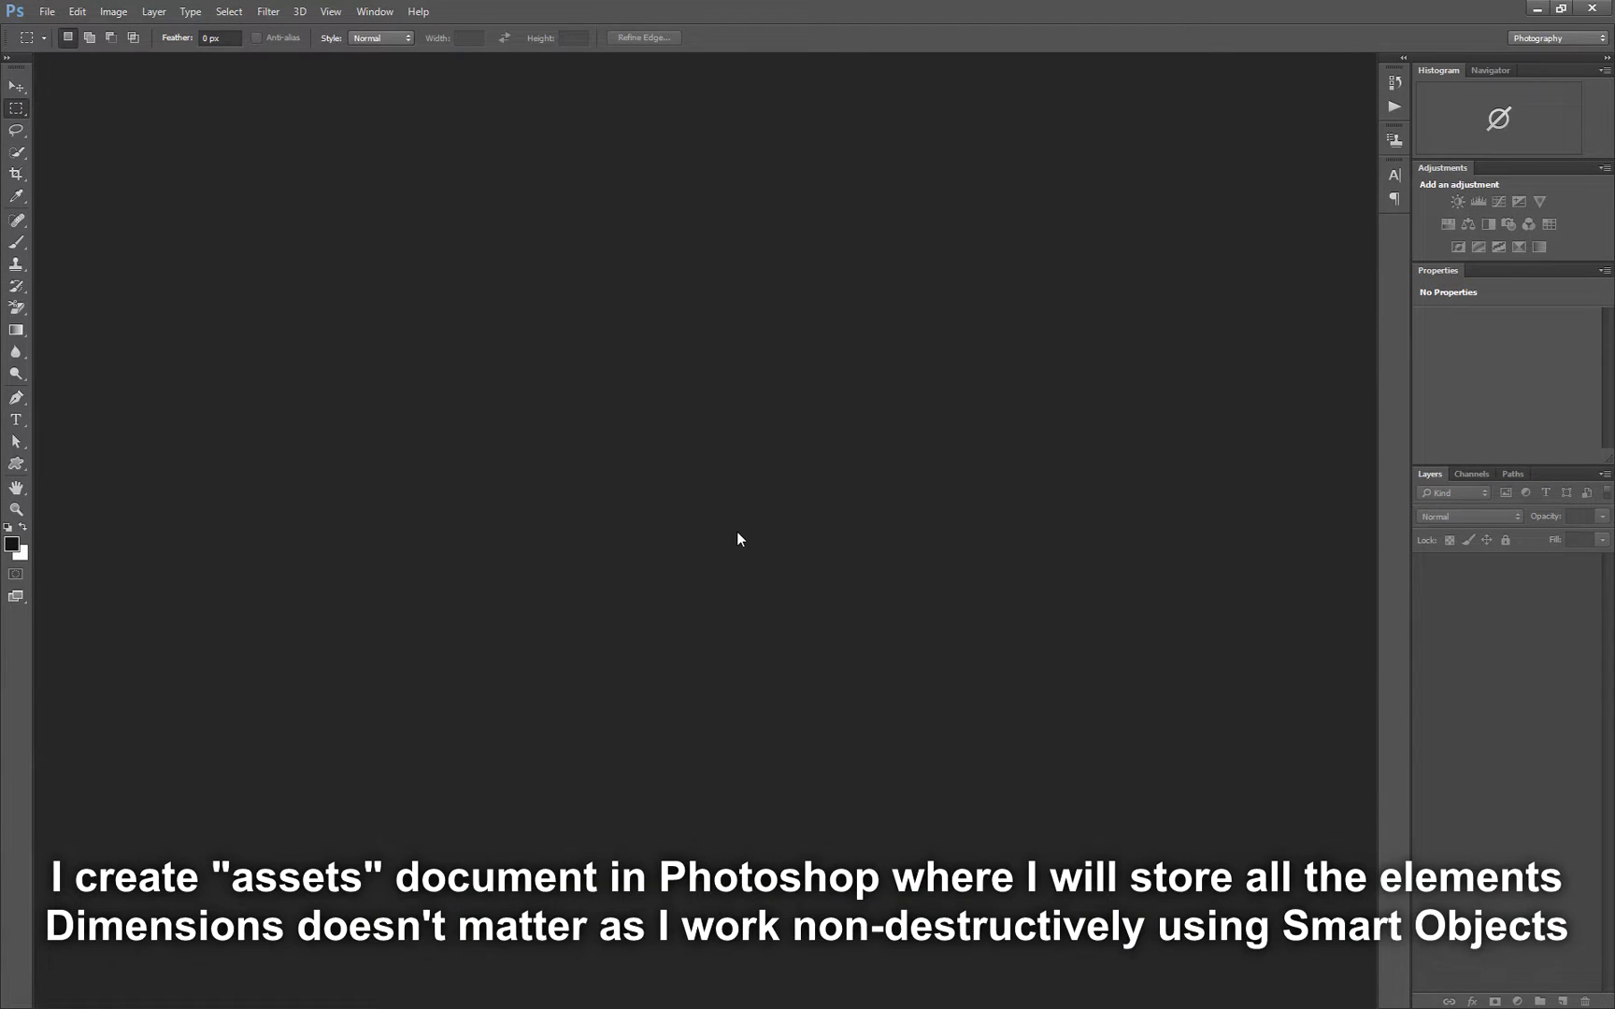
Create a 2000 × 2000 px Photoshop document named assets and replace its white background with an empty transparent layer
key("ctrl+n")
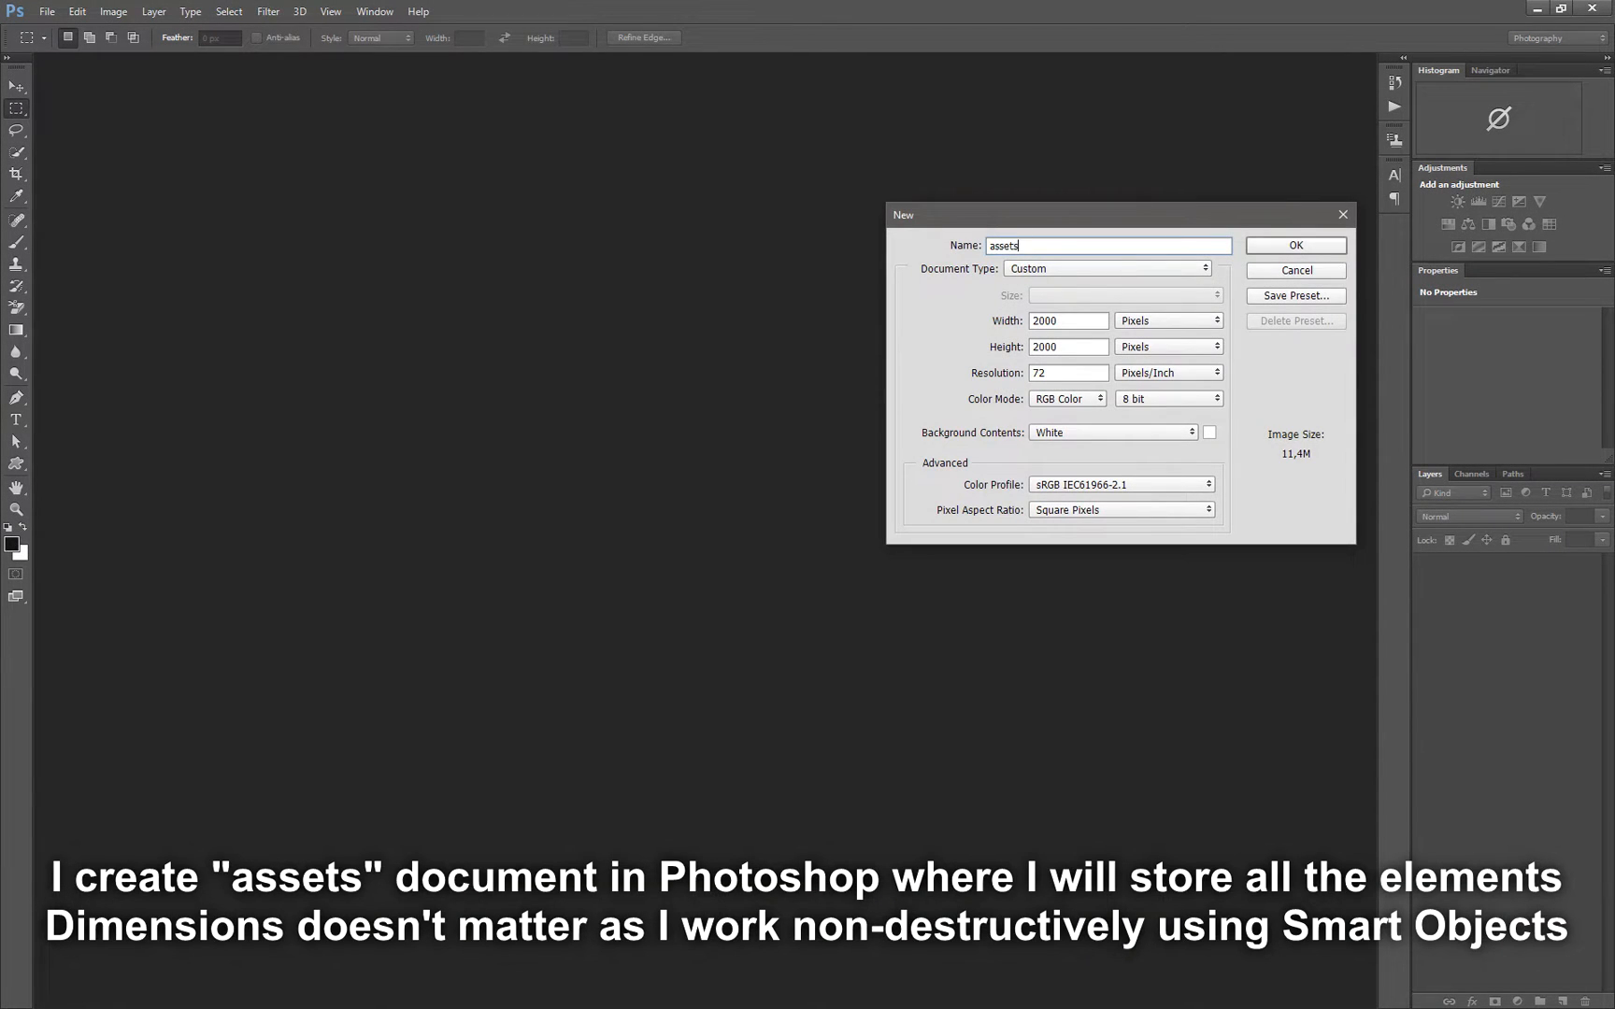
key("Return")
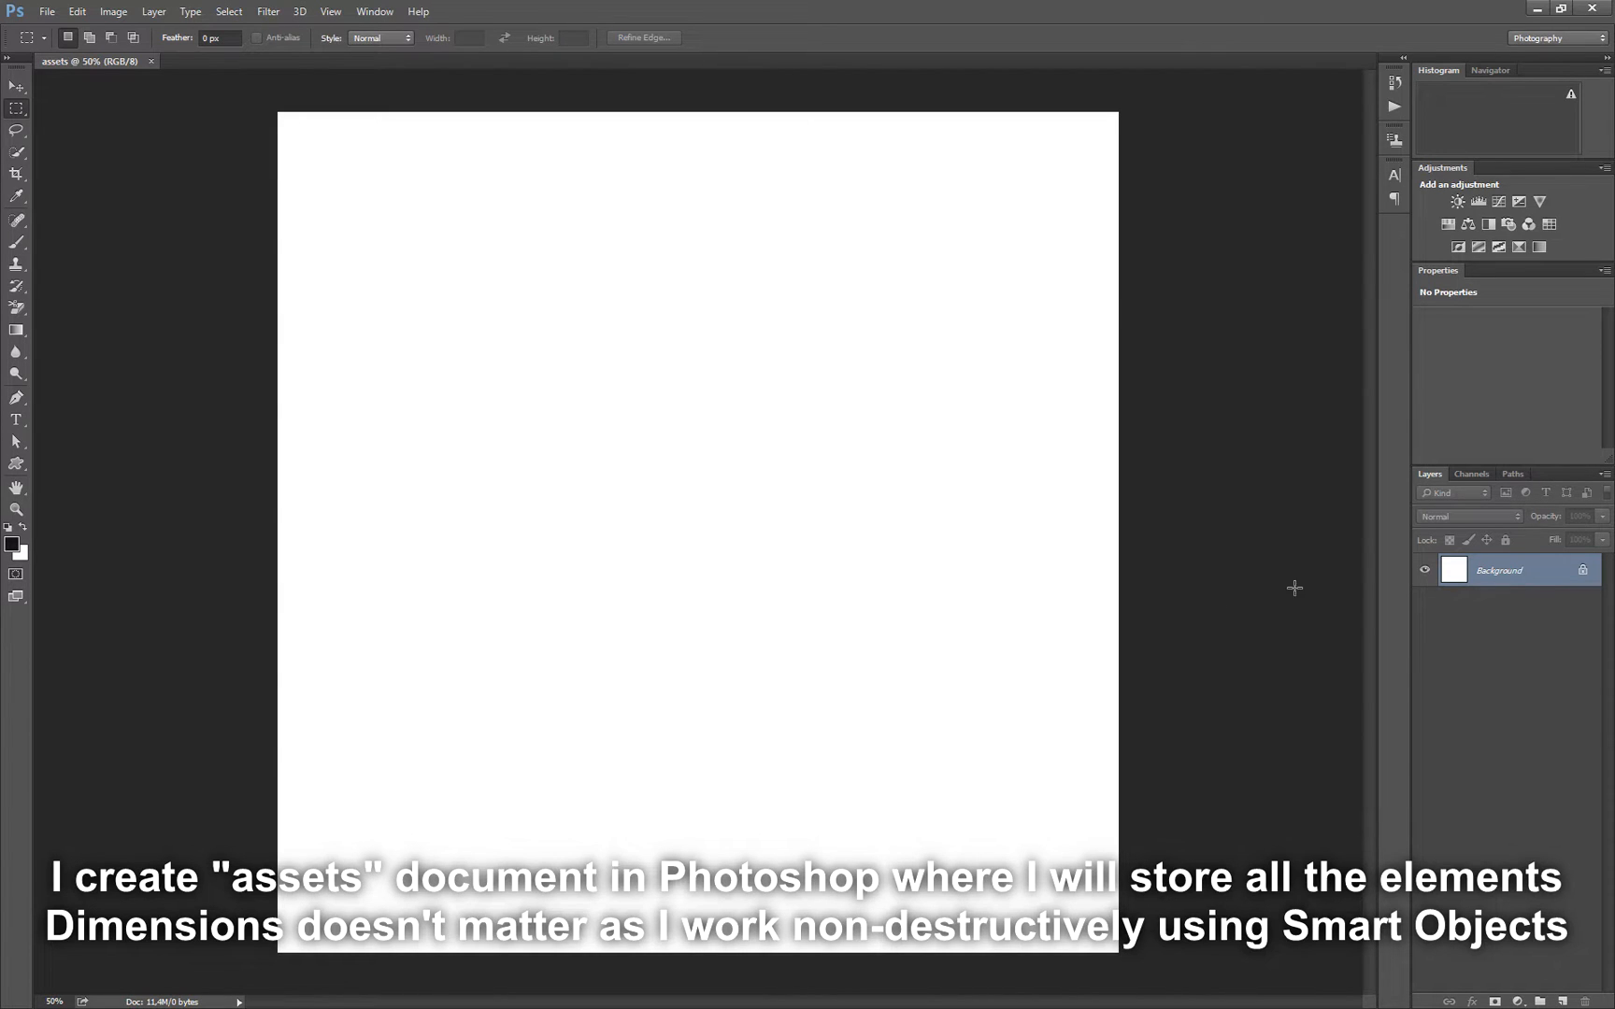
left_click(1576, 572)
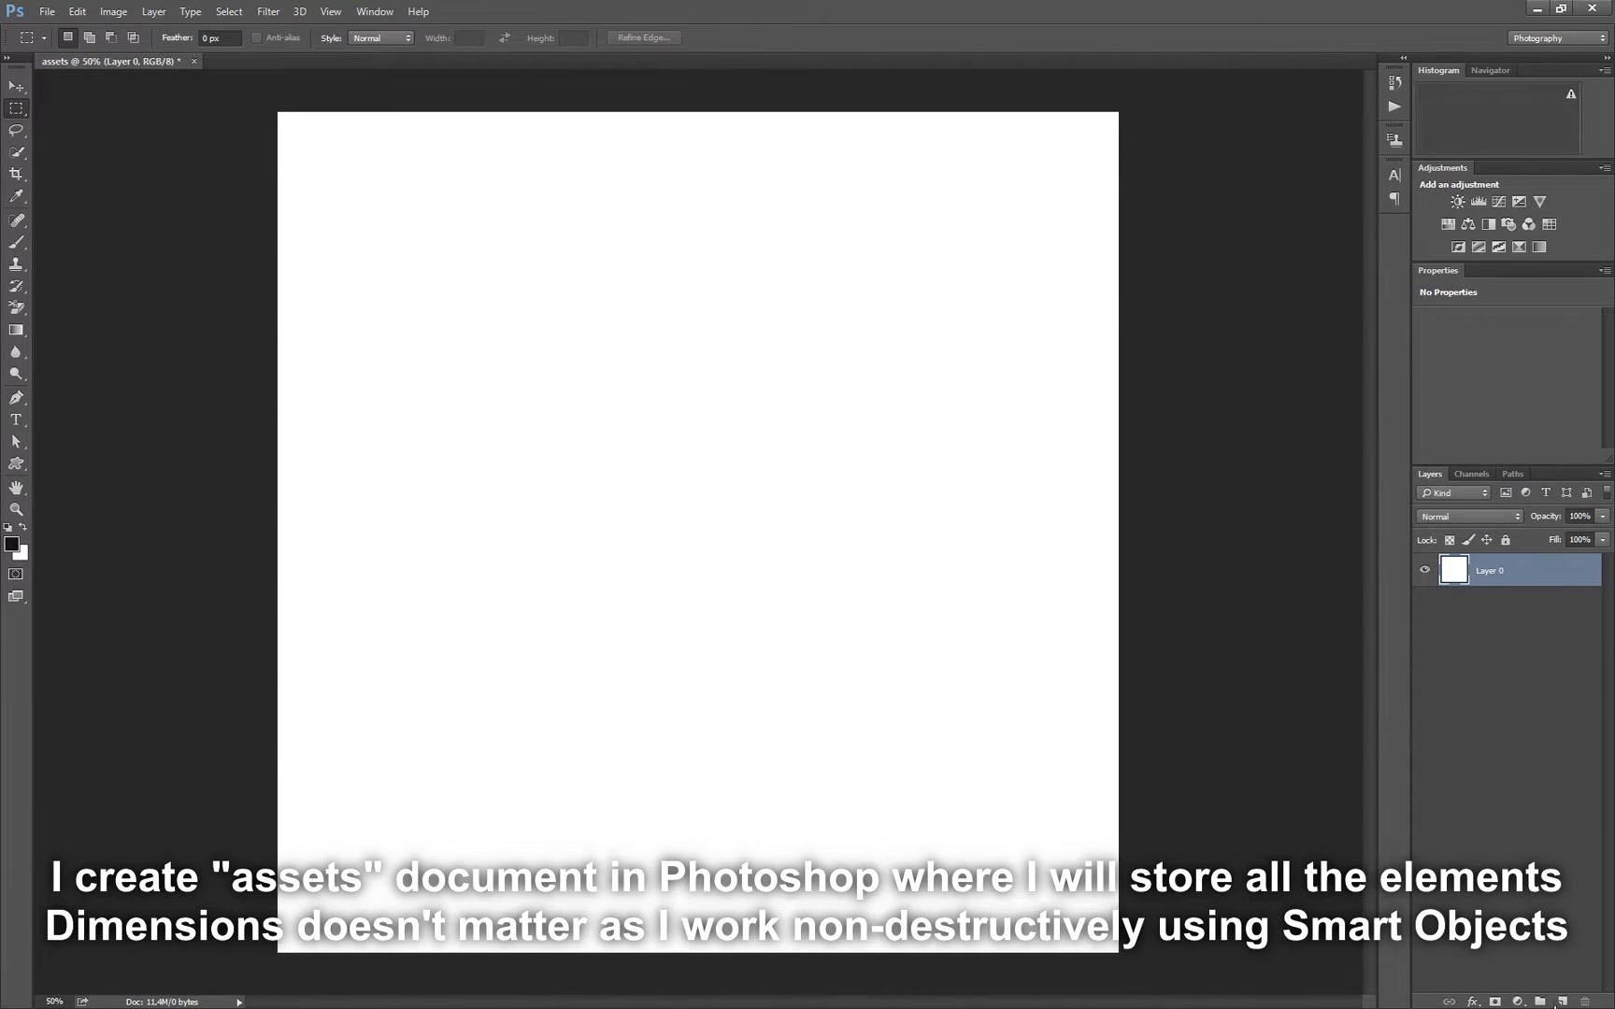
left_click(1563, 1002)
left_click(1506, 608)
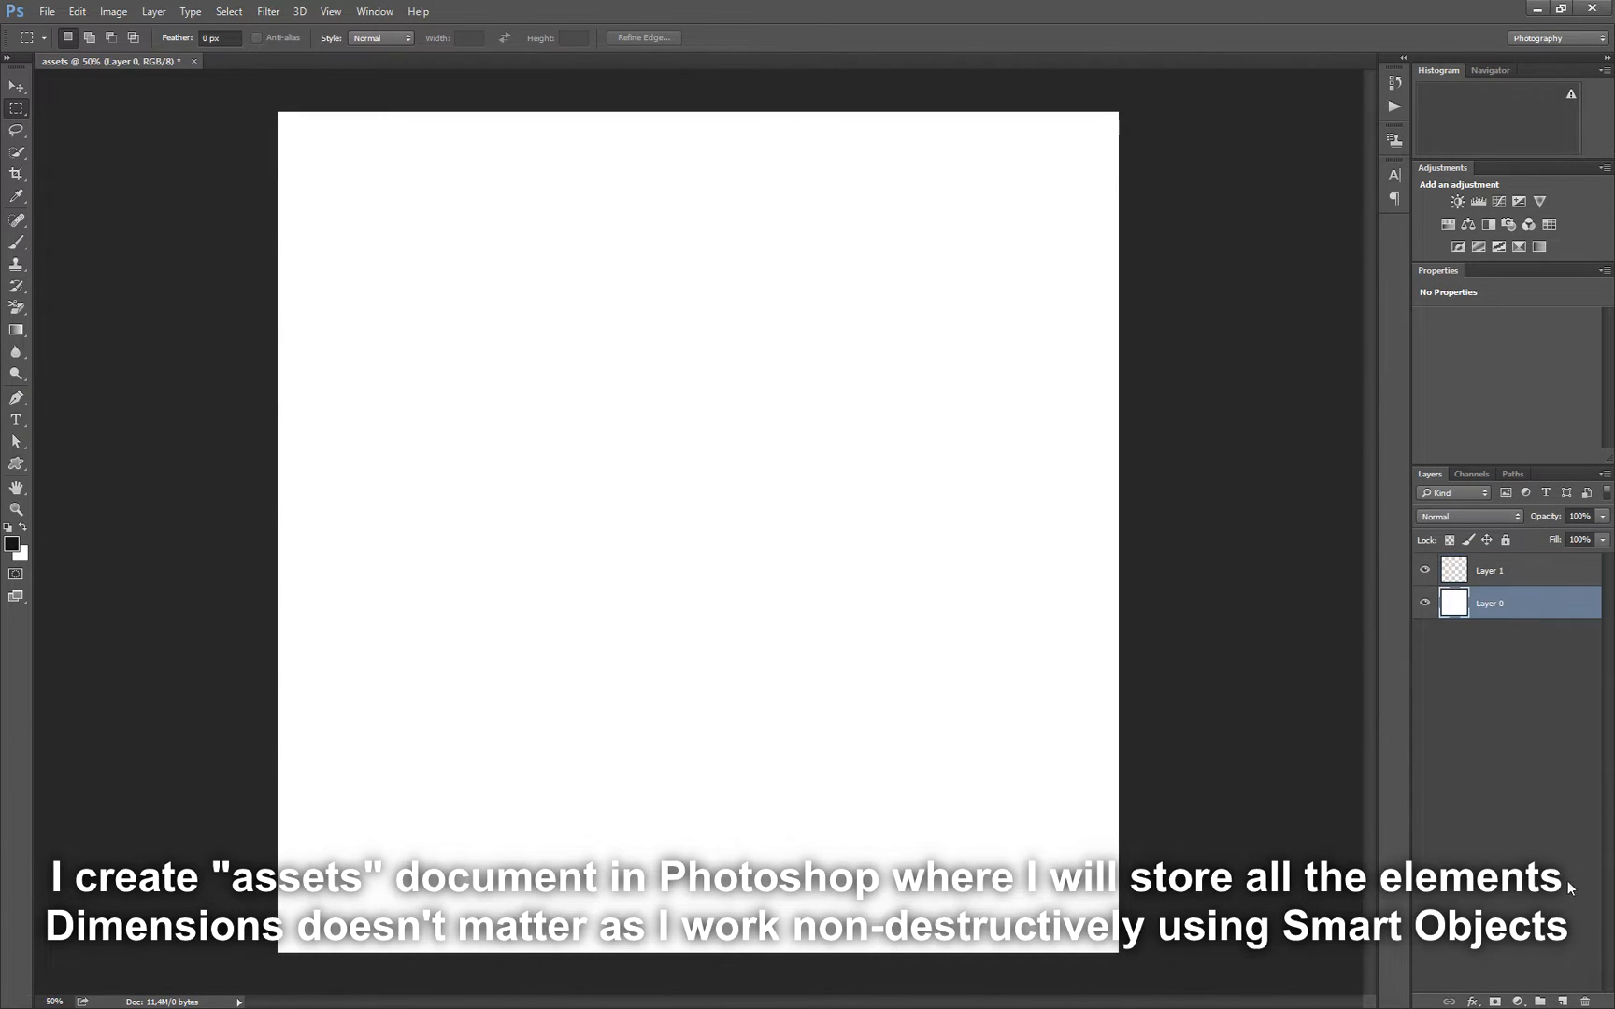
left_click(1583, 1001)
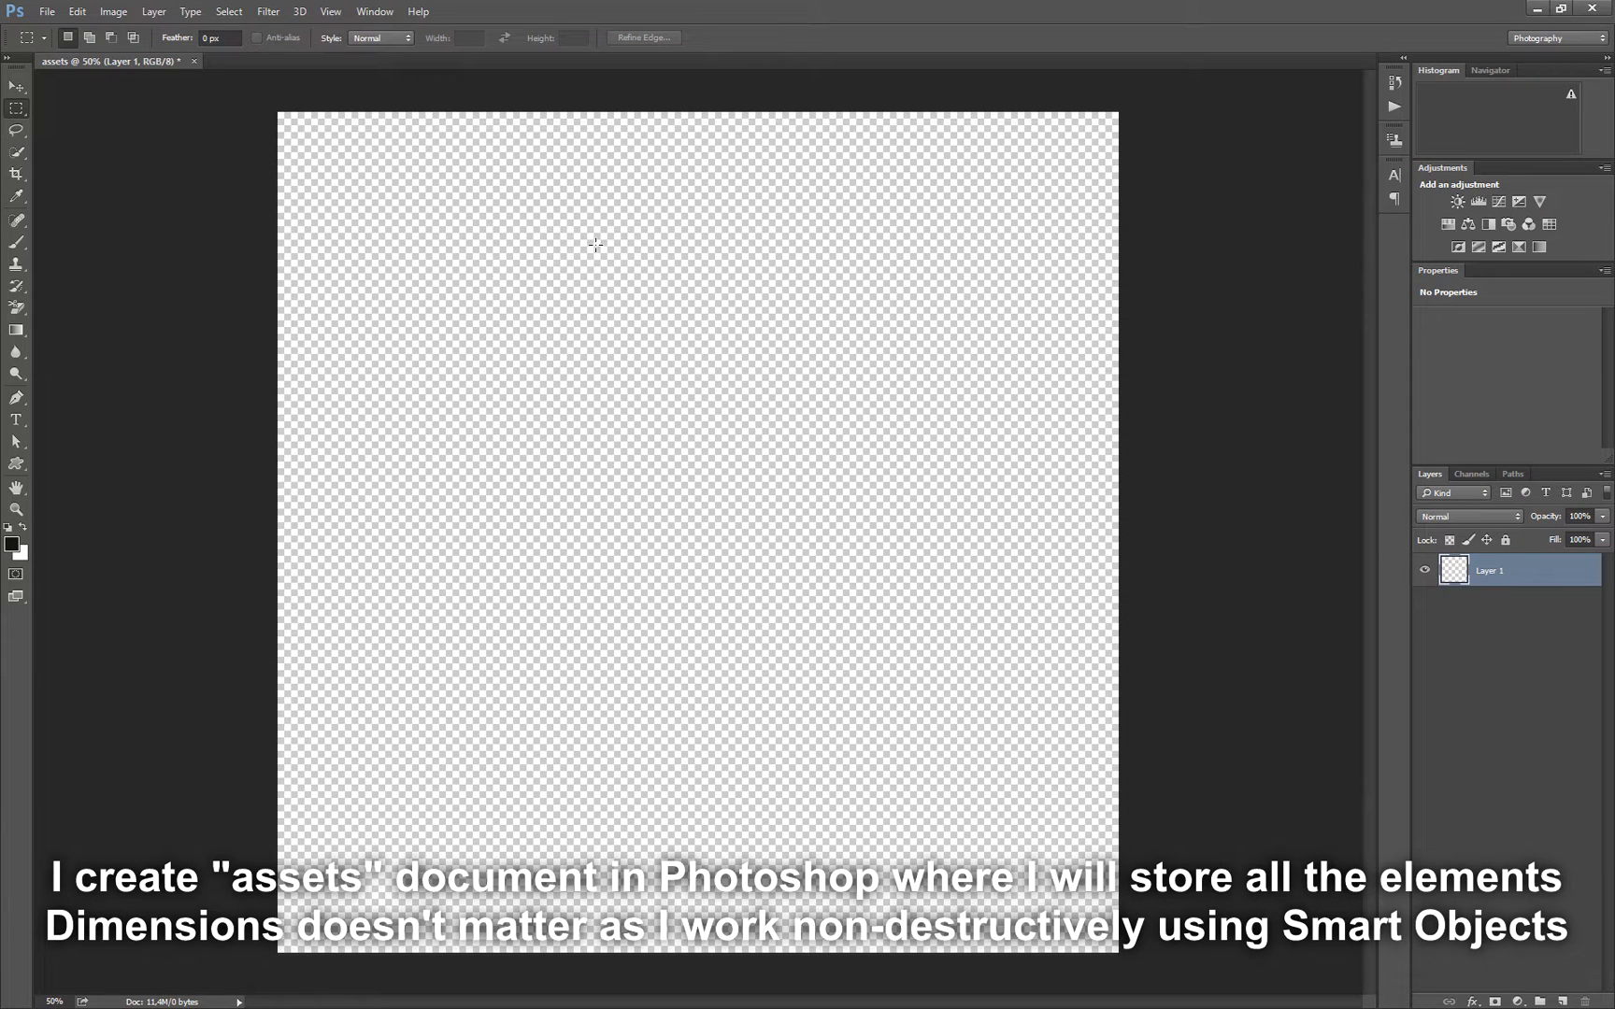
Open the photo P1070923.JPG from the zlinstav folder as a separate document in Photoshop
key("alt+Tab")
key("alt+Tab")
key("alt+Tab")
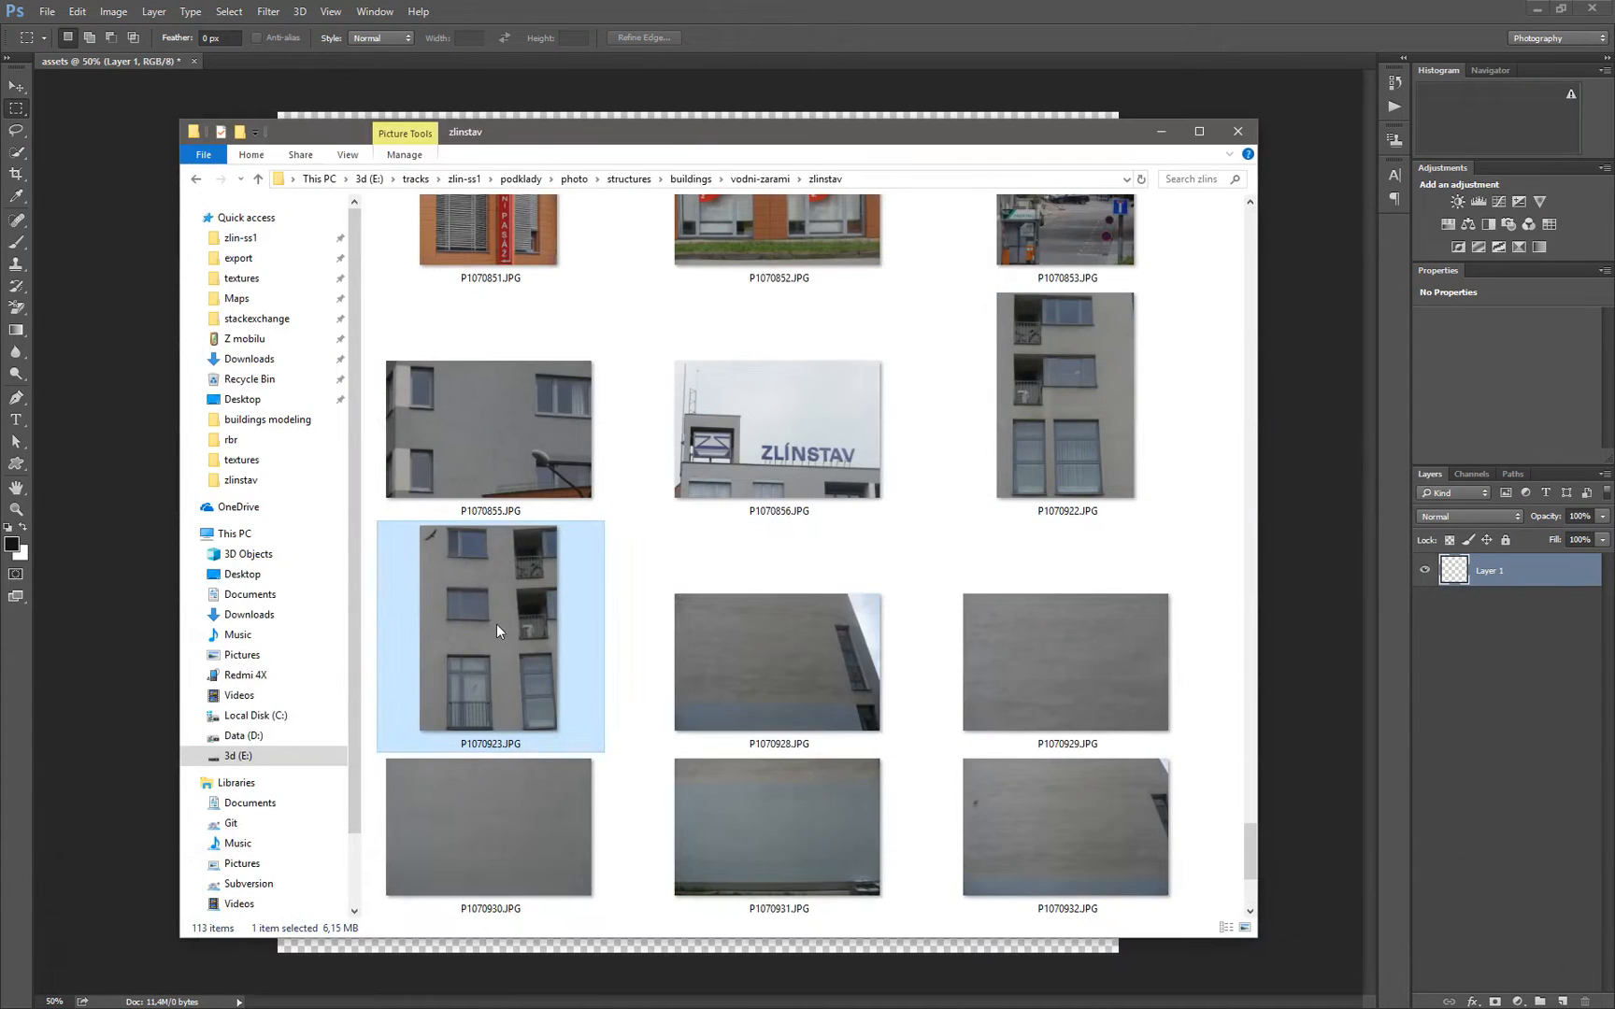
left_click_drag(496, 624, 727, 18)
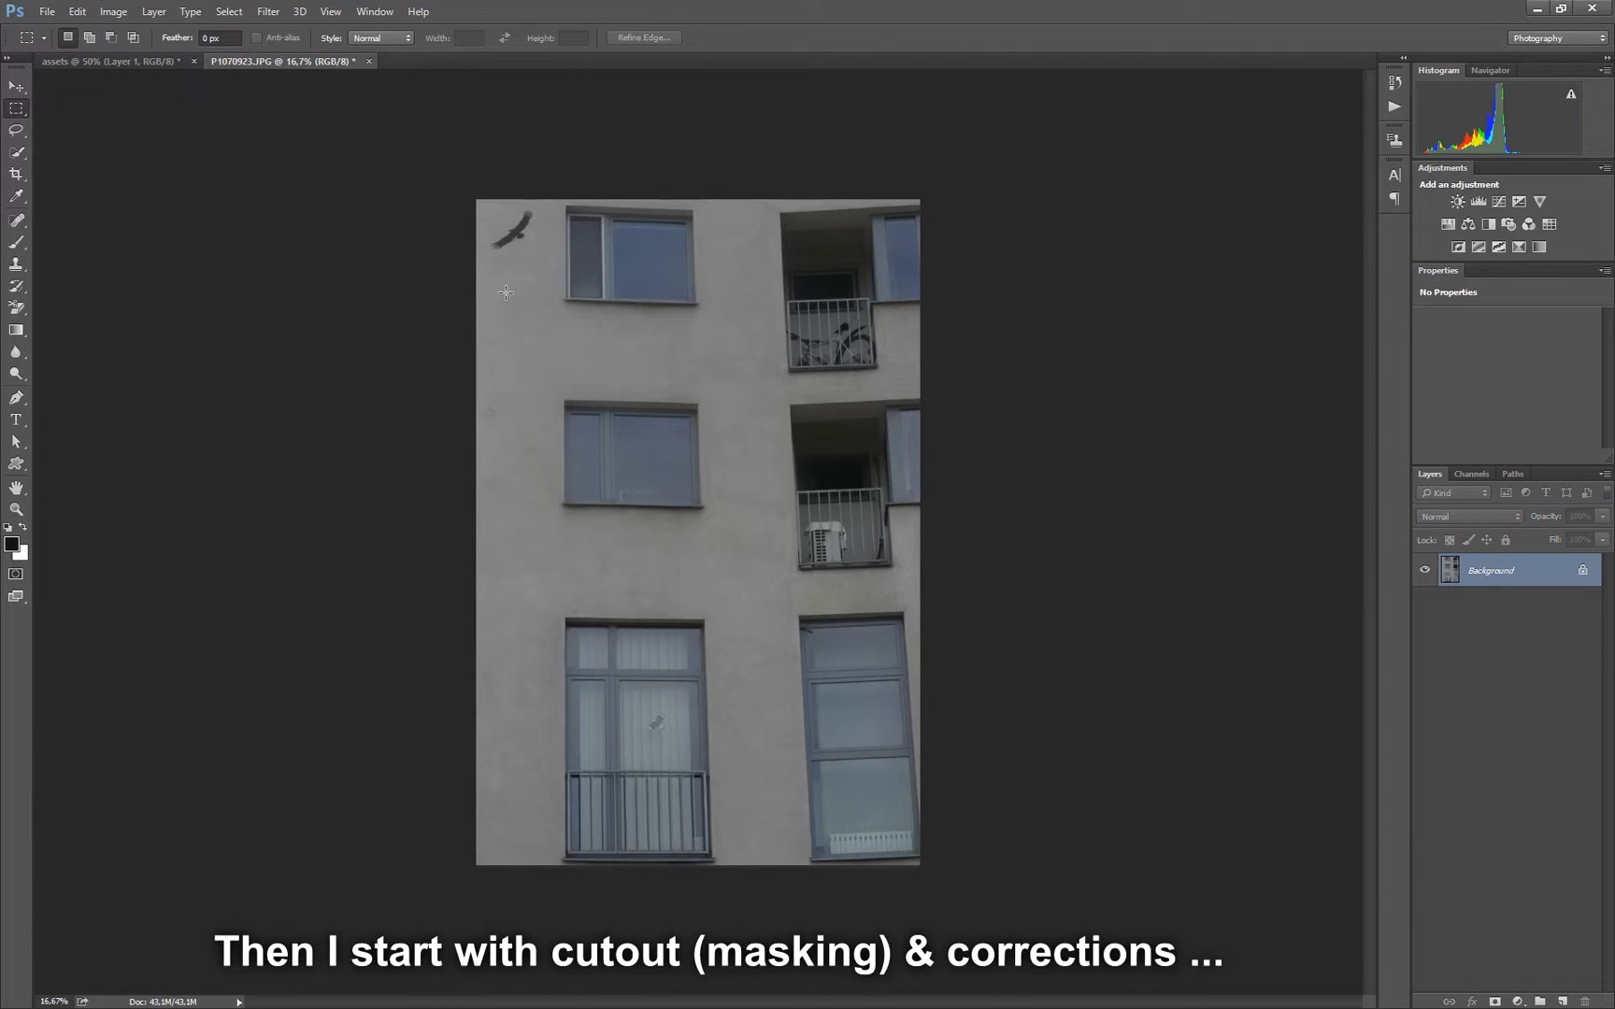
Crop the photo to the single column of three windows, cutting off the balconies and the bird decal
key("c")
left_click_drag(923, 431, 825, 446)
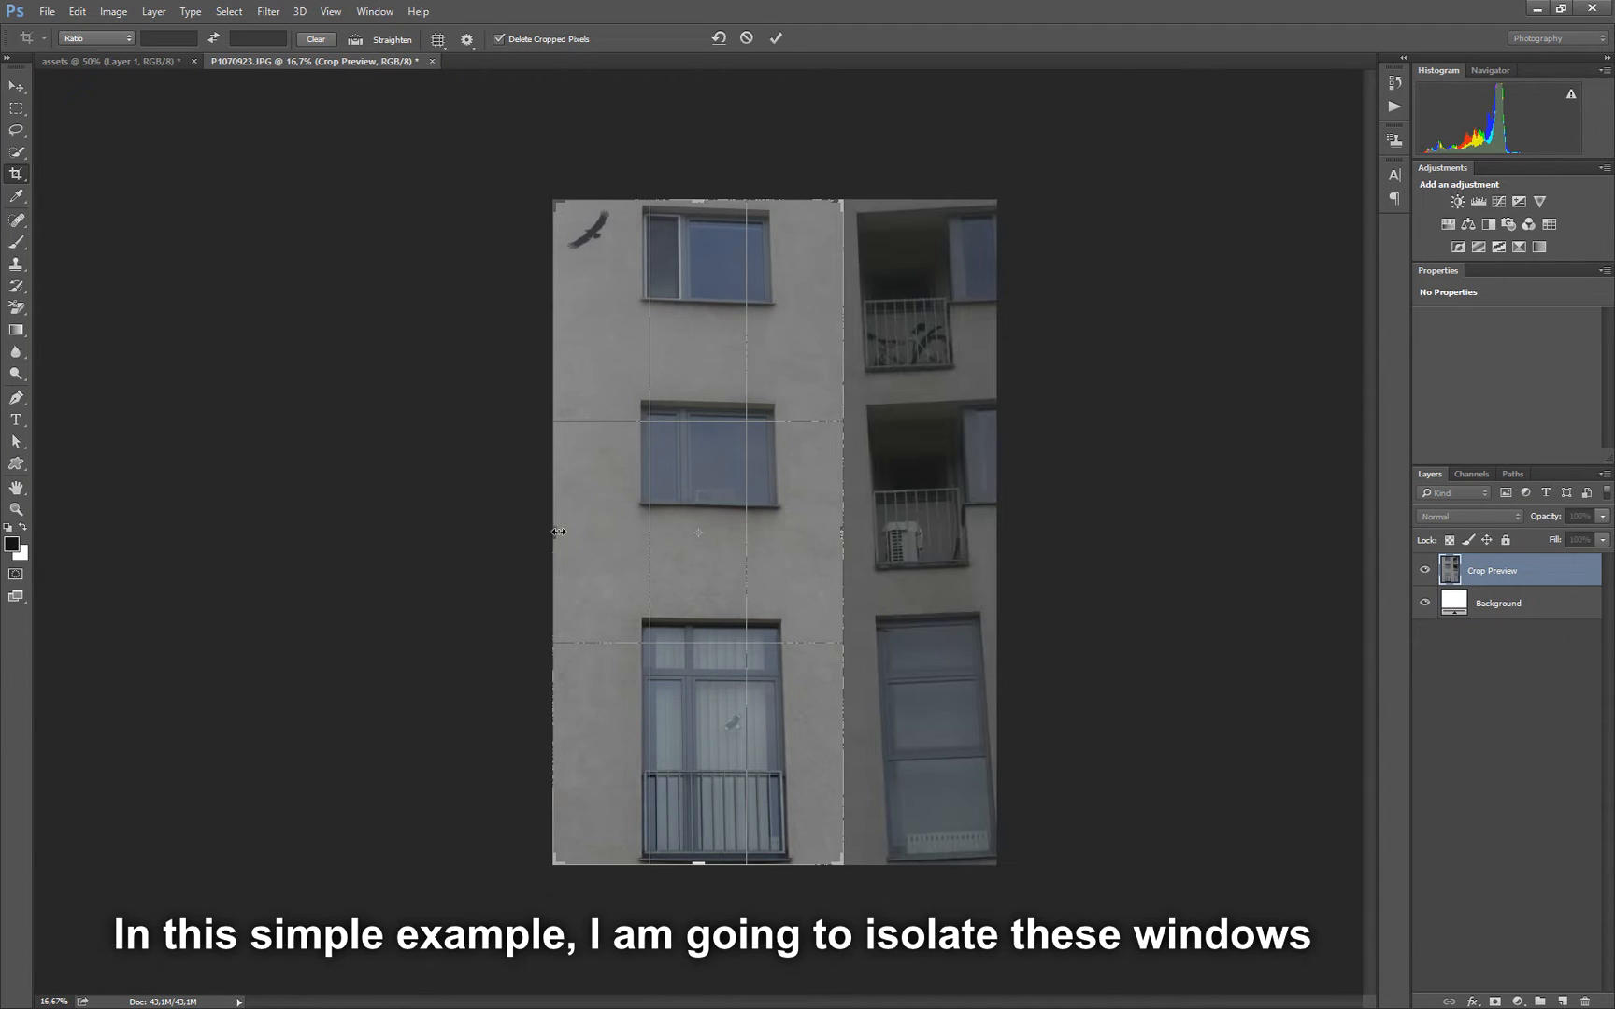
mouse_move(557, 533)
left_mouse_down()
mouse_move(607, 534)
mouse_move(589, 532)
left_mouse_up()
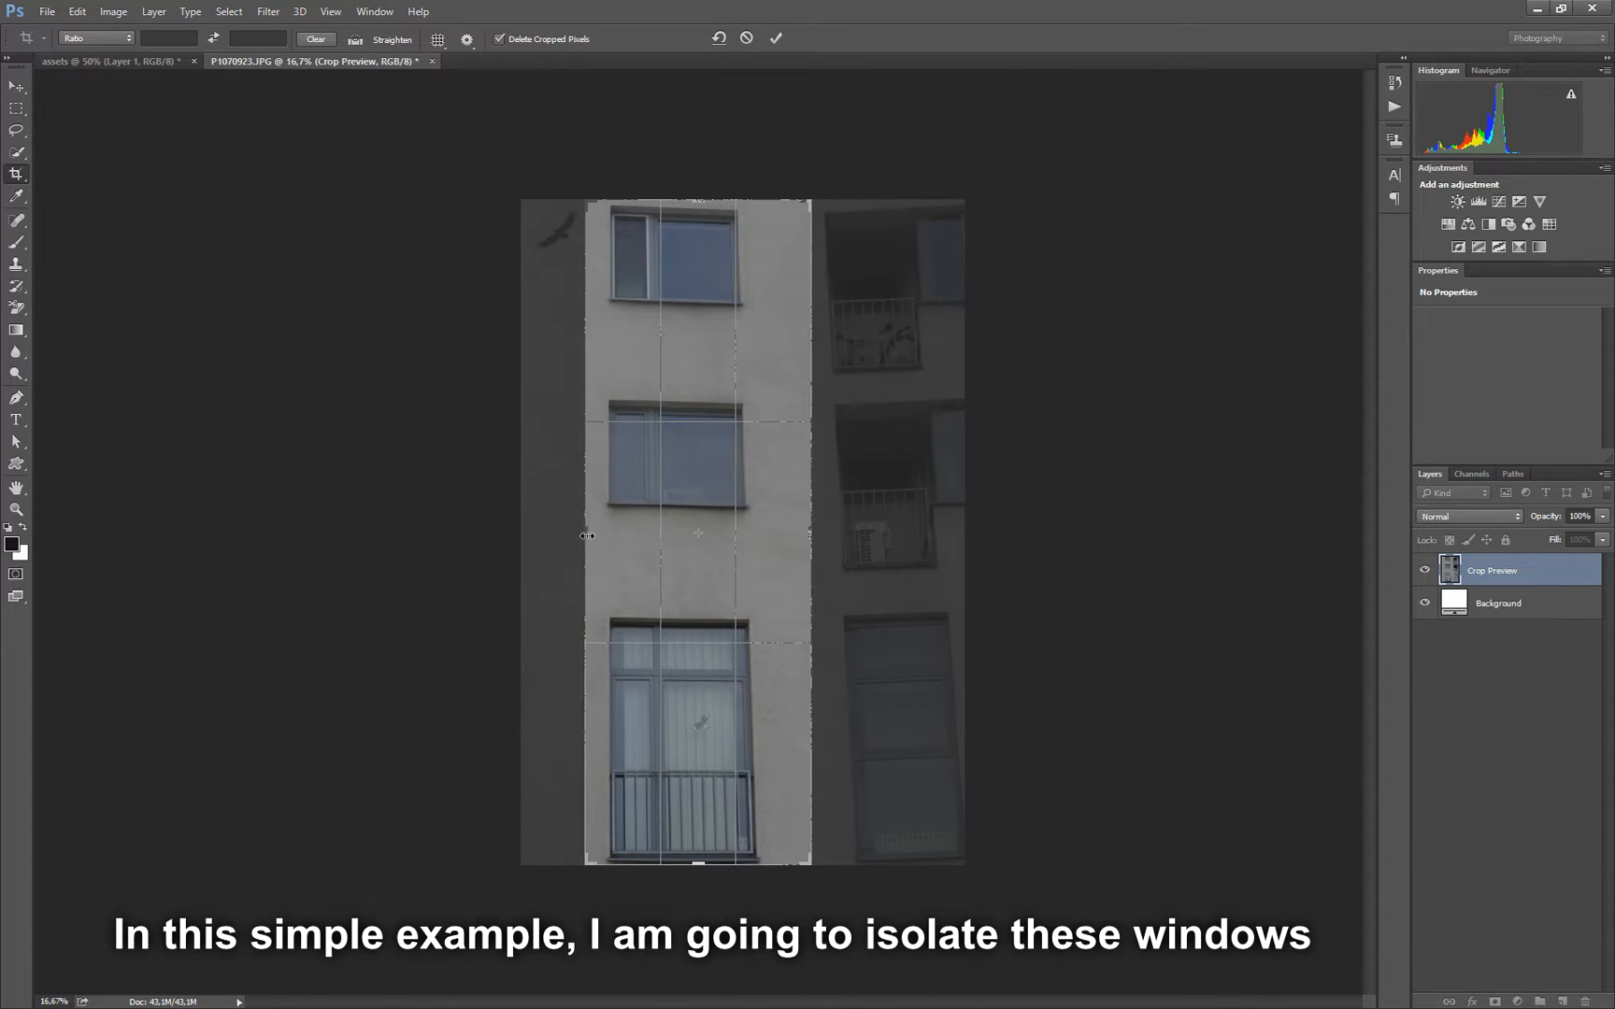
key("Return")
Start Perspective Warp and draw its grid over the upper two windows
left_click_drag(641, 280, 761, 278, "ctrl")
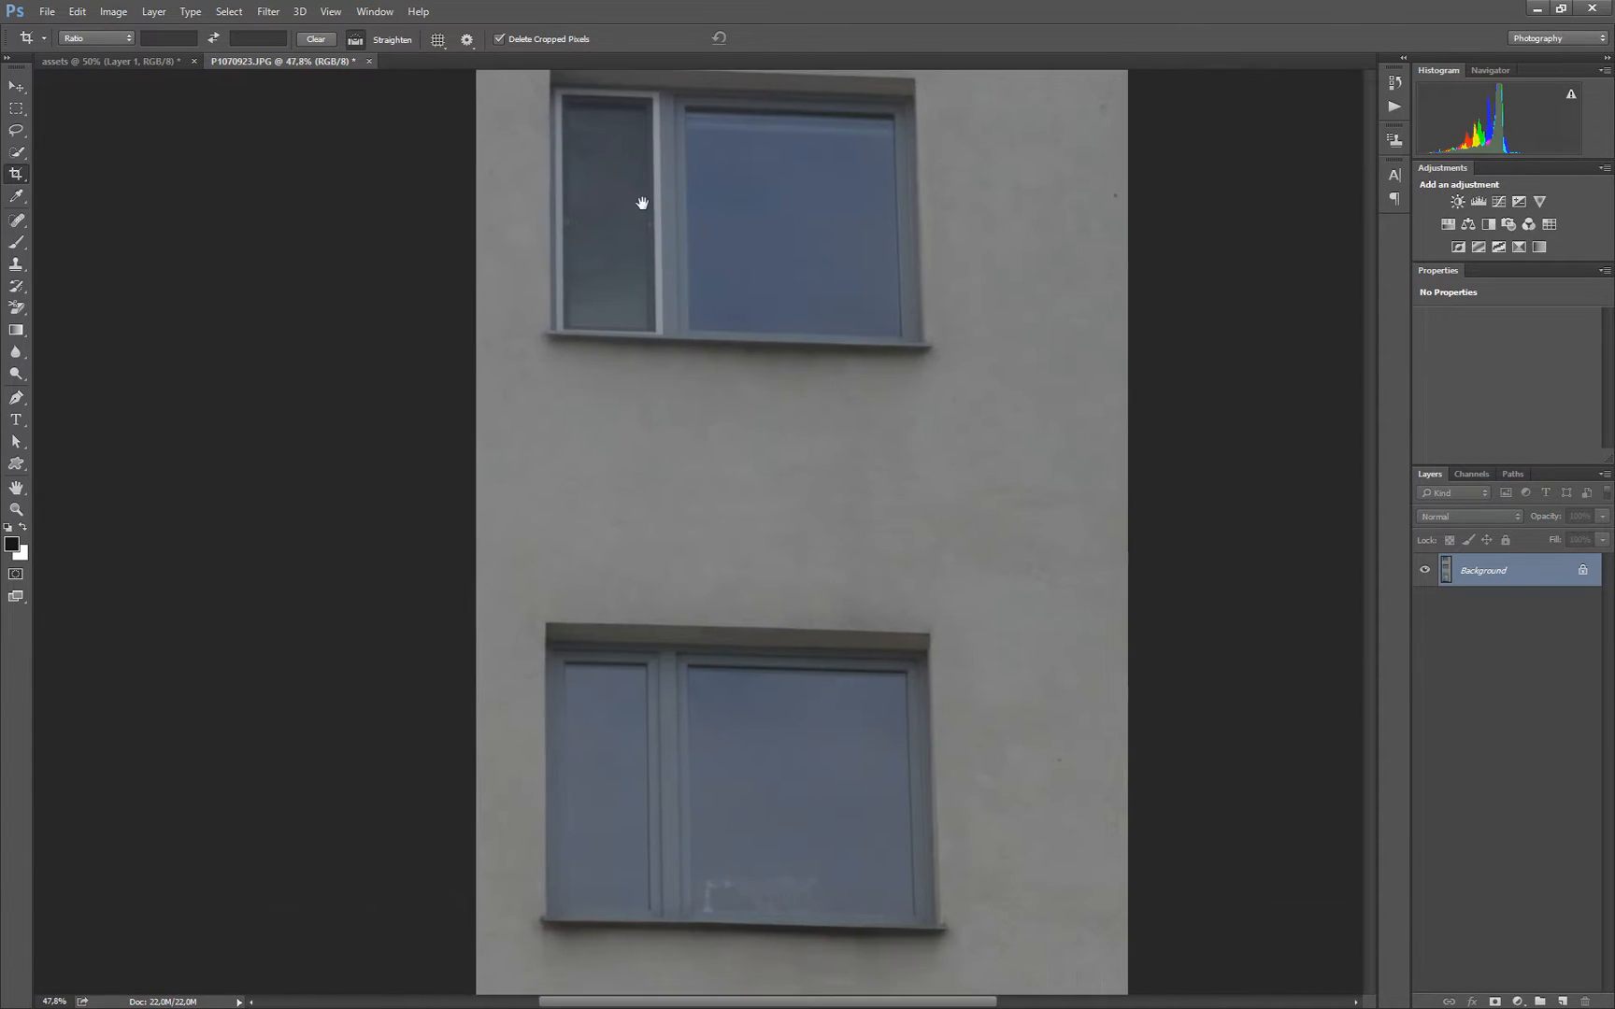
left_click_drag(654, 230, 689, 367)
left_click(77, 12)
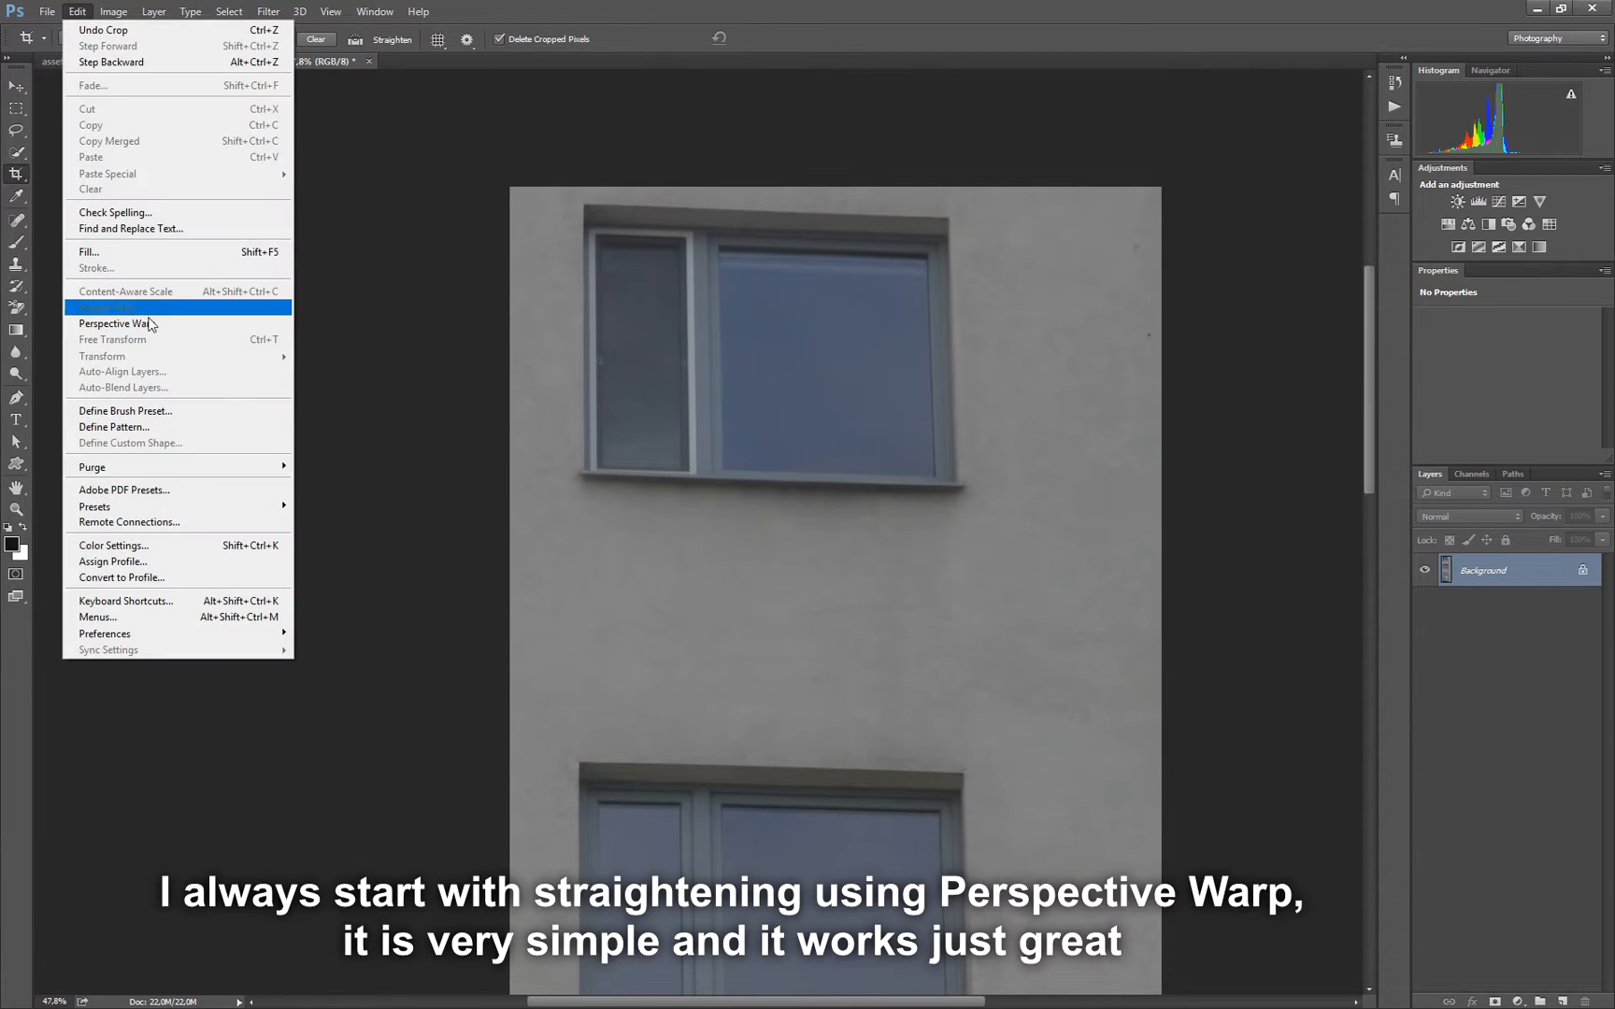
left_click(116, 324)
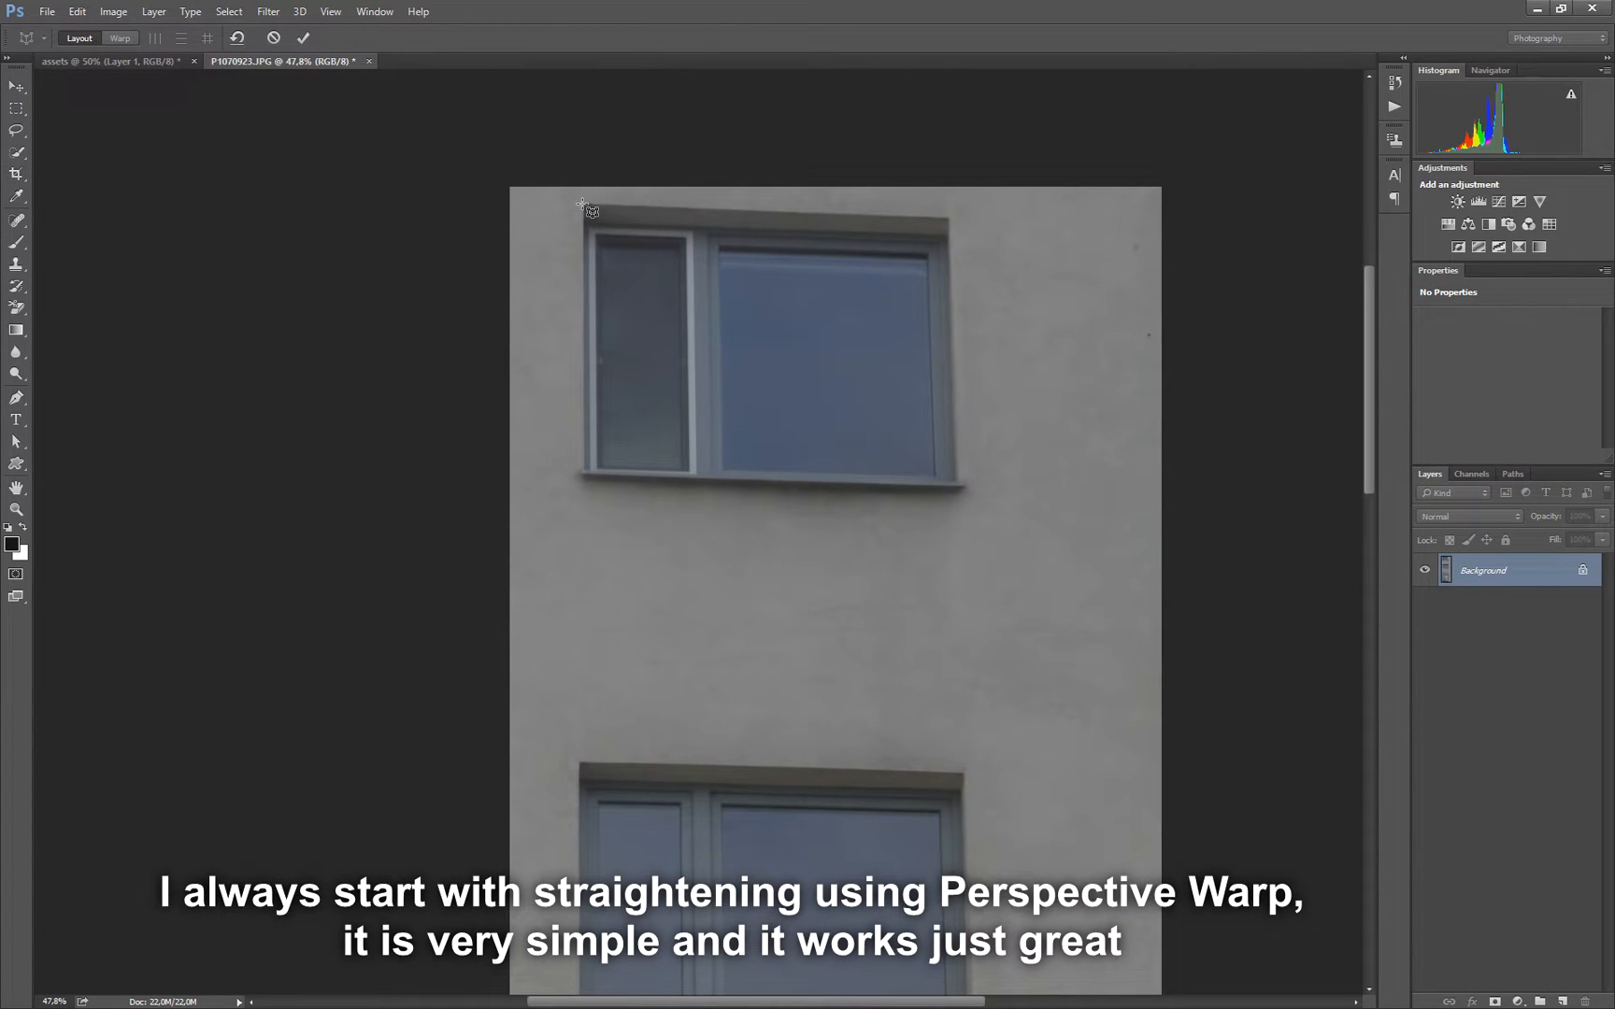
left_click_drag(582, 204, 959, 1006)
Align the two upper corners of the Perspective Warp grid with the top window's upper corners
left_click_drag(589, 148, 703, 191, "ctrl")
left_click_drag(543, 289, 550, 293)
left_click_drag(1025, 326, 285, 306)
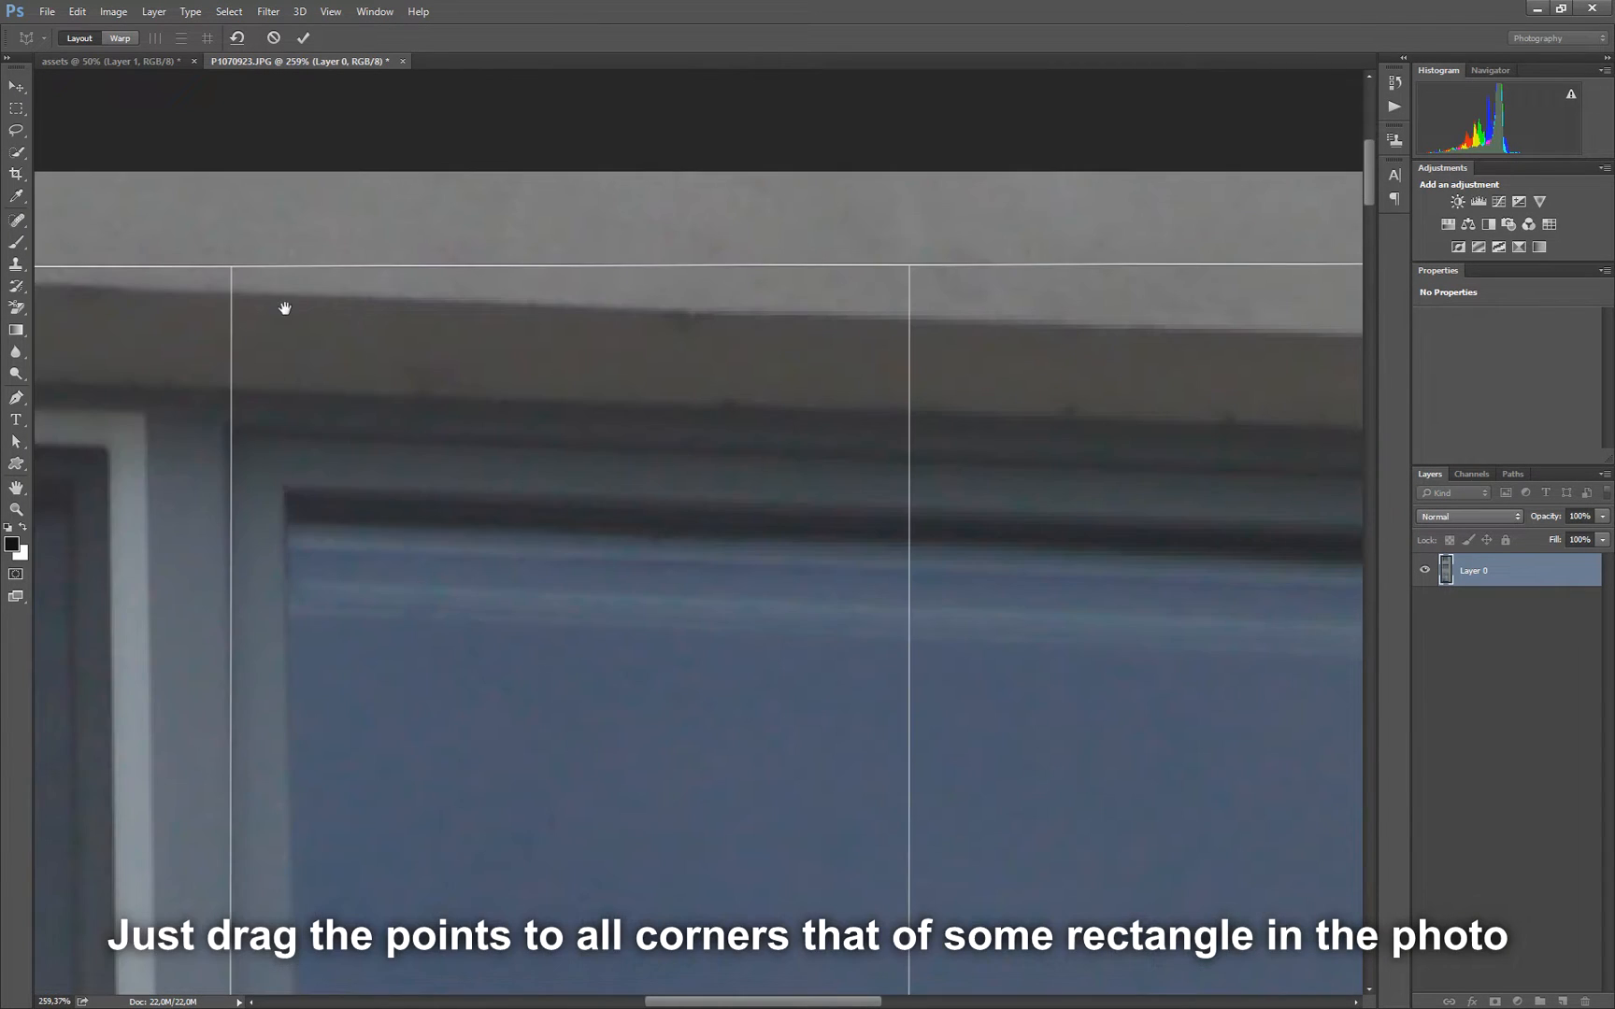
left_click_drag(807, 324, 412, 308)
left_click_drag(858, 240, 799, 322)
Extend the Perspective Warp grid down to the lowest window and align its two lower corners with that window's sill corners
left_click_drag(852, 401, 695, 447, "ctrl")
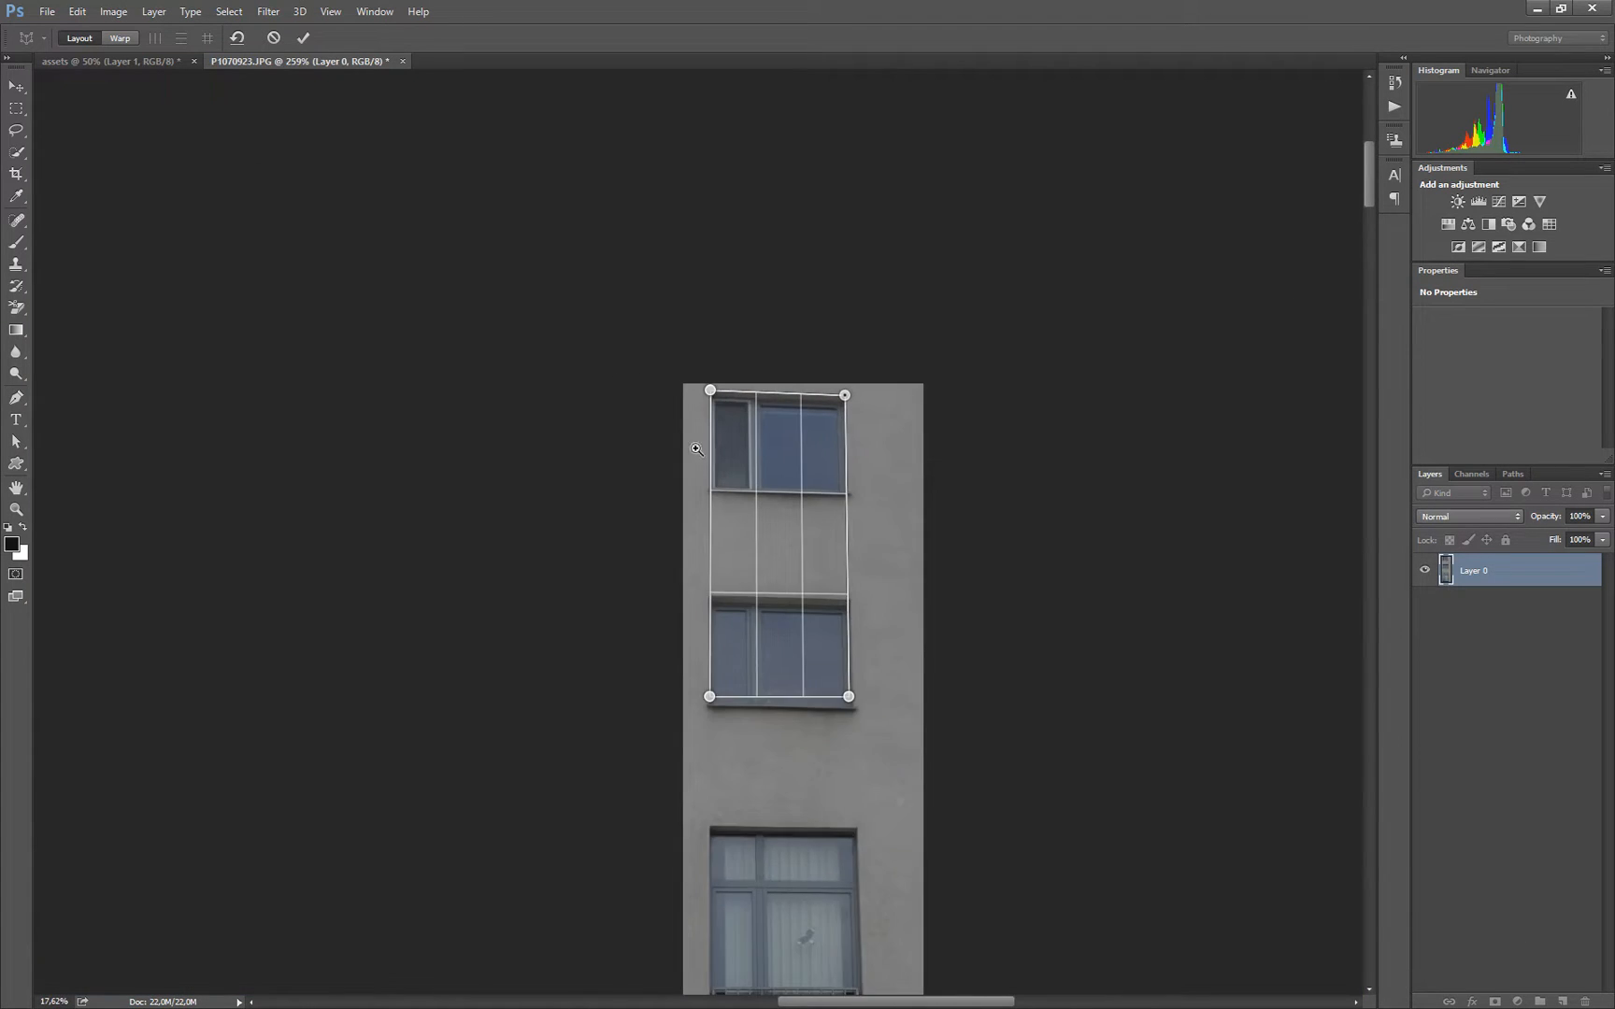
left_click_drag(653, 669, 719, 335, "ctrl")
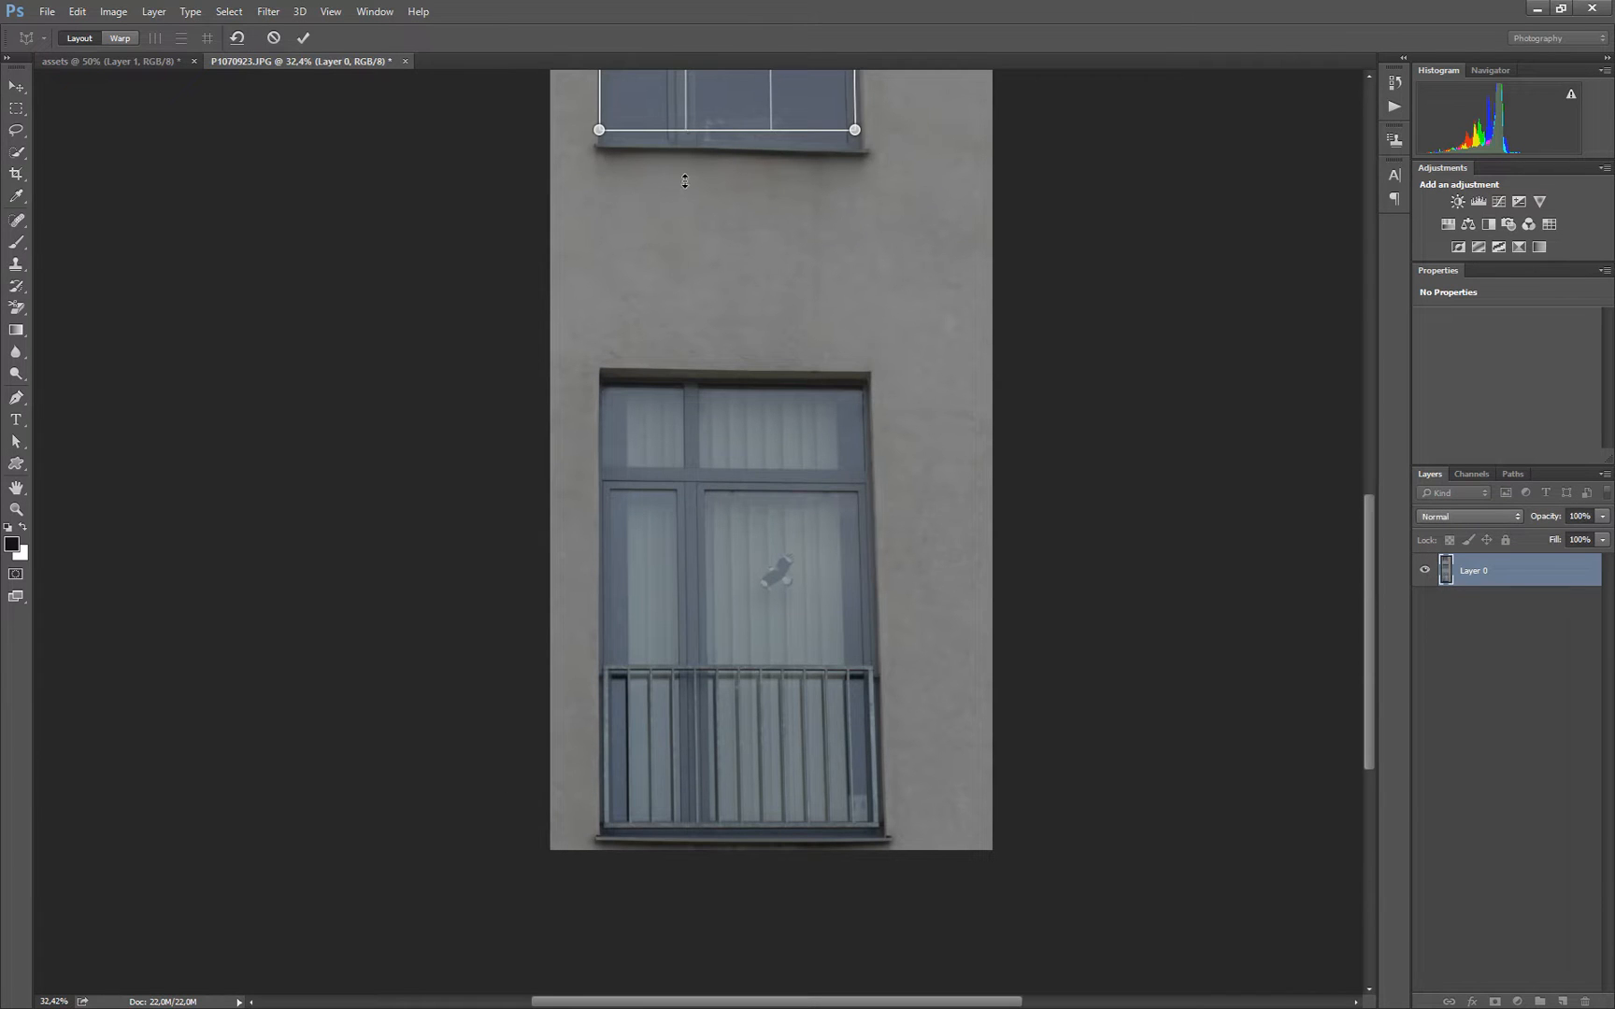
left_click_drag(685, 181, 697, 846)
left_click_drag(605, 825, 883, 817, "ctrl")
left_click_drag(660, 925, 581, 918)
left_click_drag(1169, 714, 653, 655)
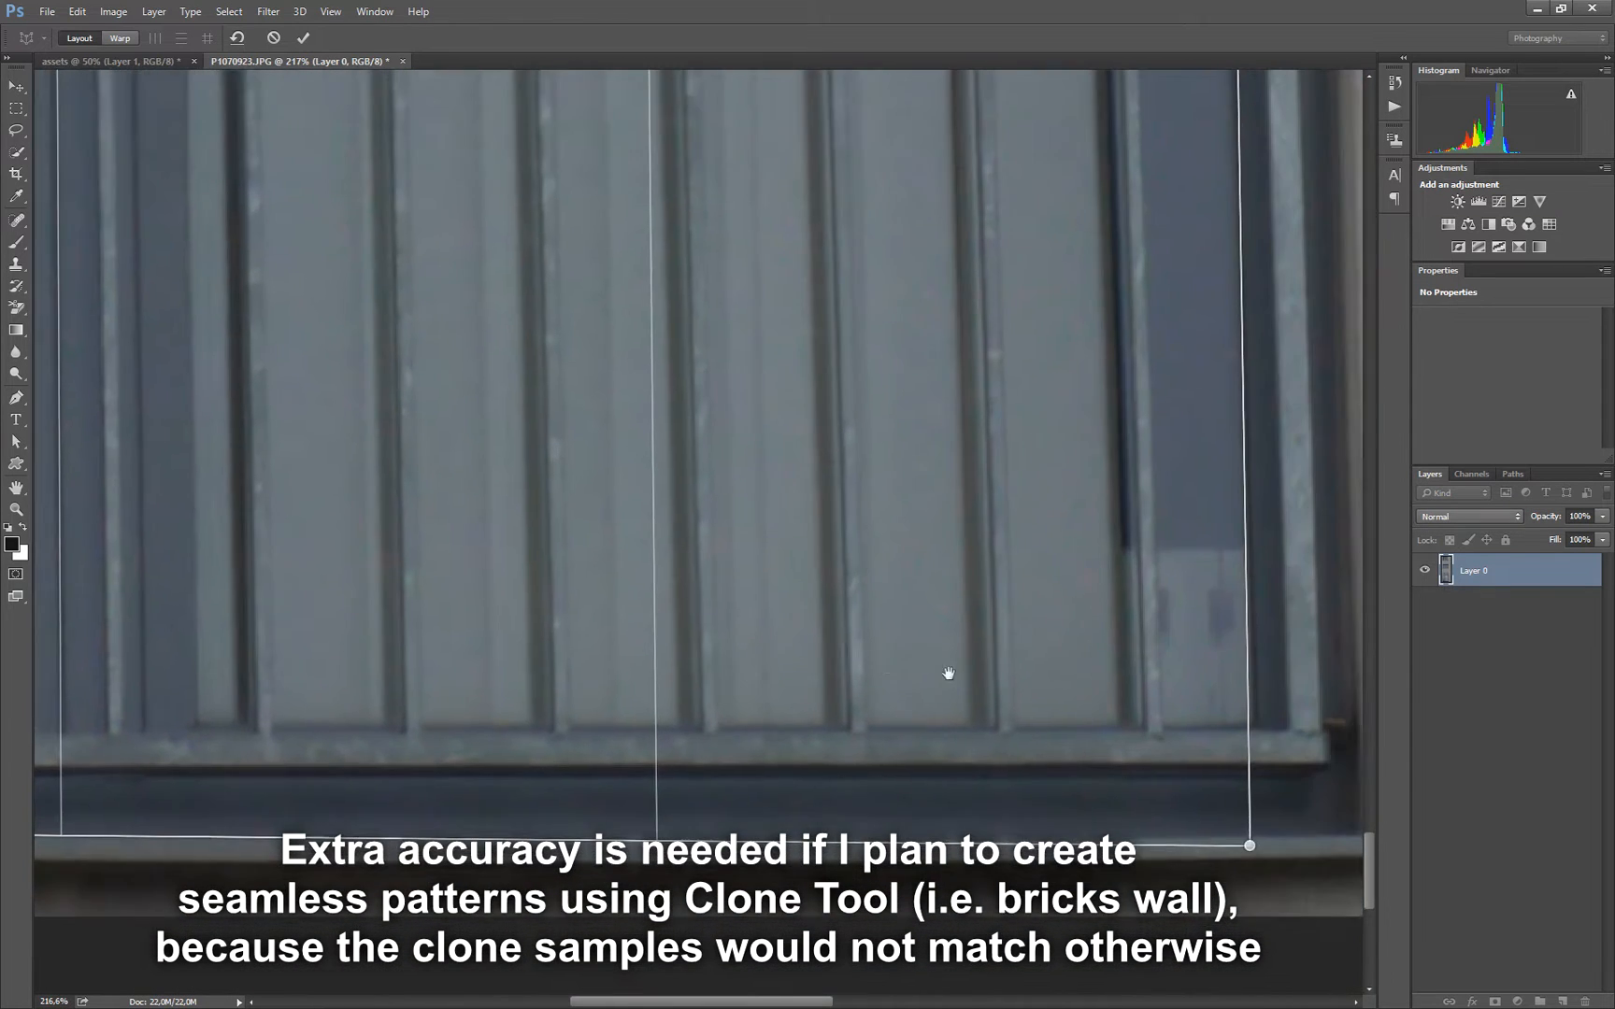
left_click_drag(1337, 682, 1033, 660)
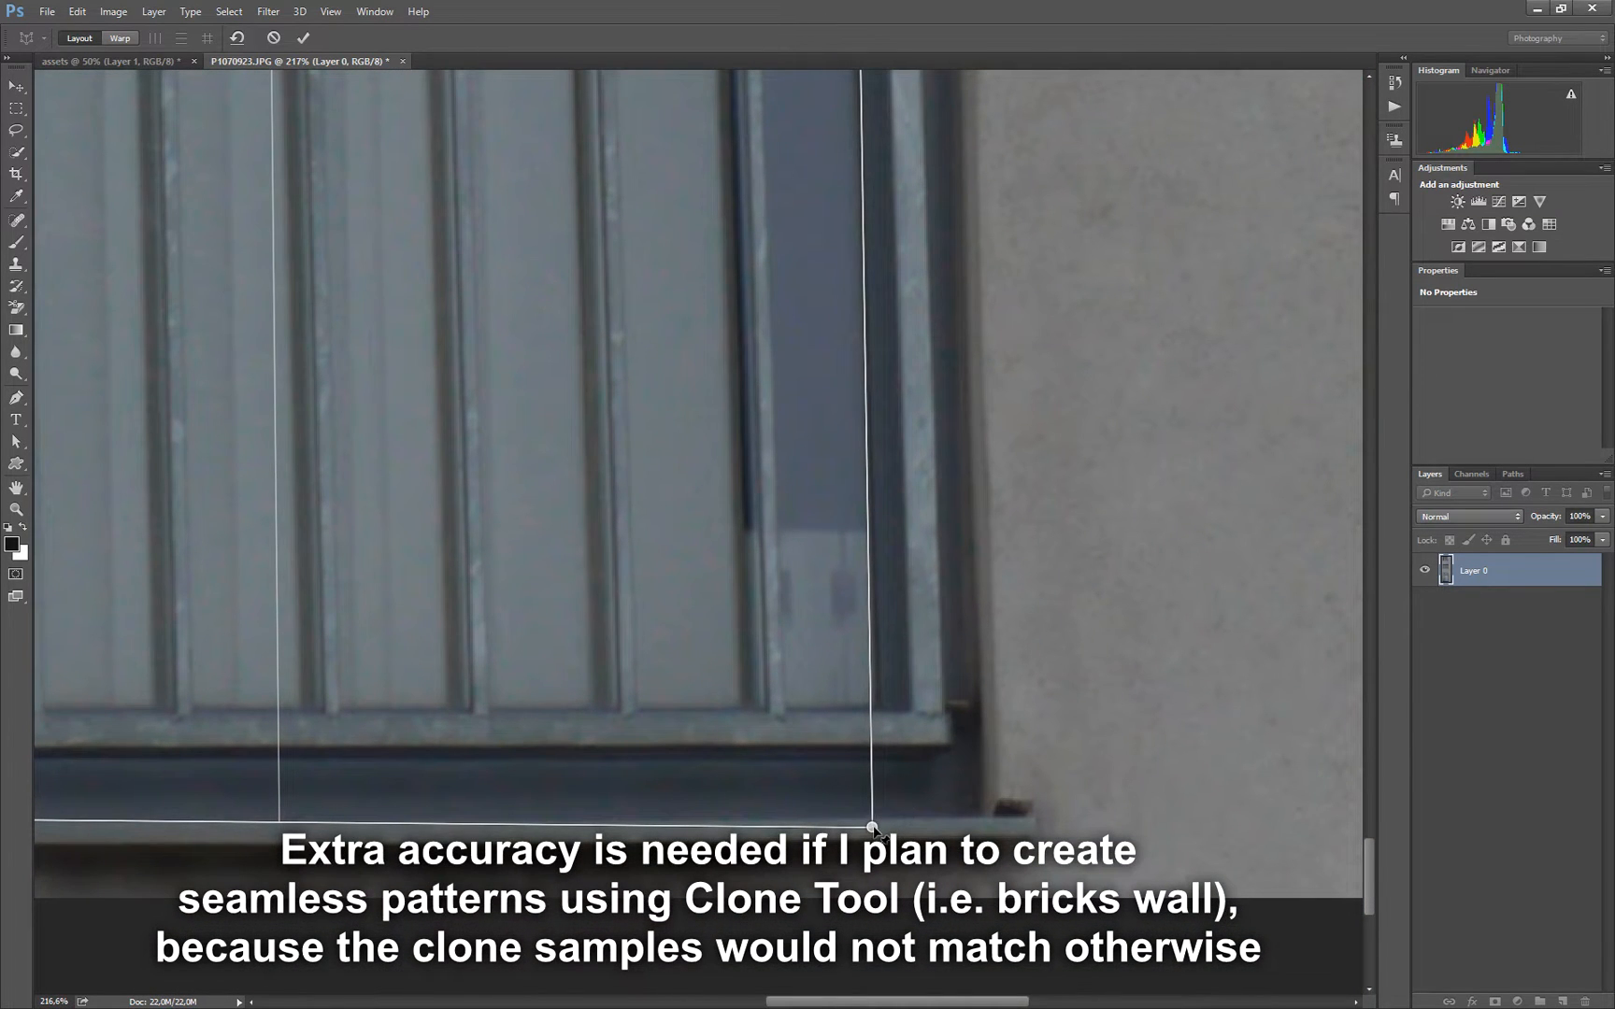
left_click_drag(872, 828, 998, 819)
Change Perspective Warp to Warp mode and automatically straighten the grid both horizontally and vertically
left_click_drag(792, 585, 668, 592, "ctrl")
left_click_drag(775, 341, 746, 667)
left_click(122, 38)
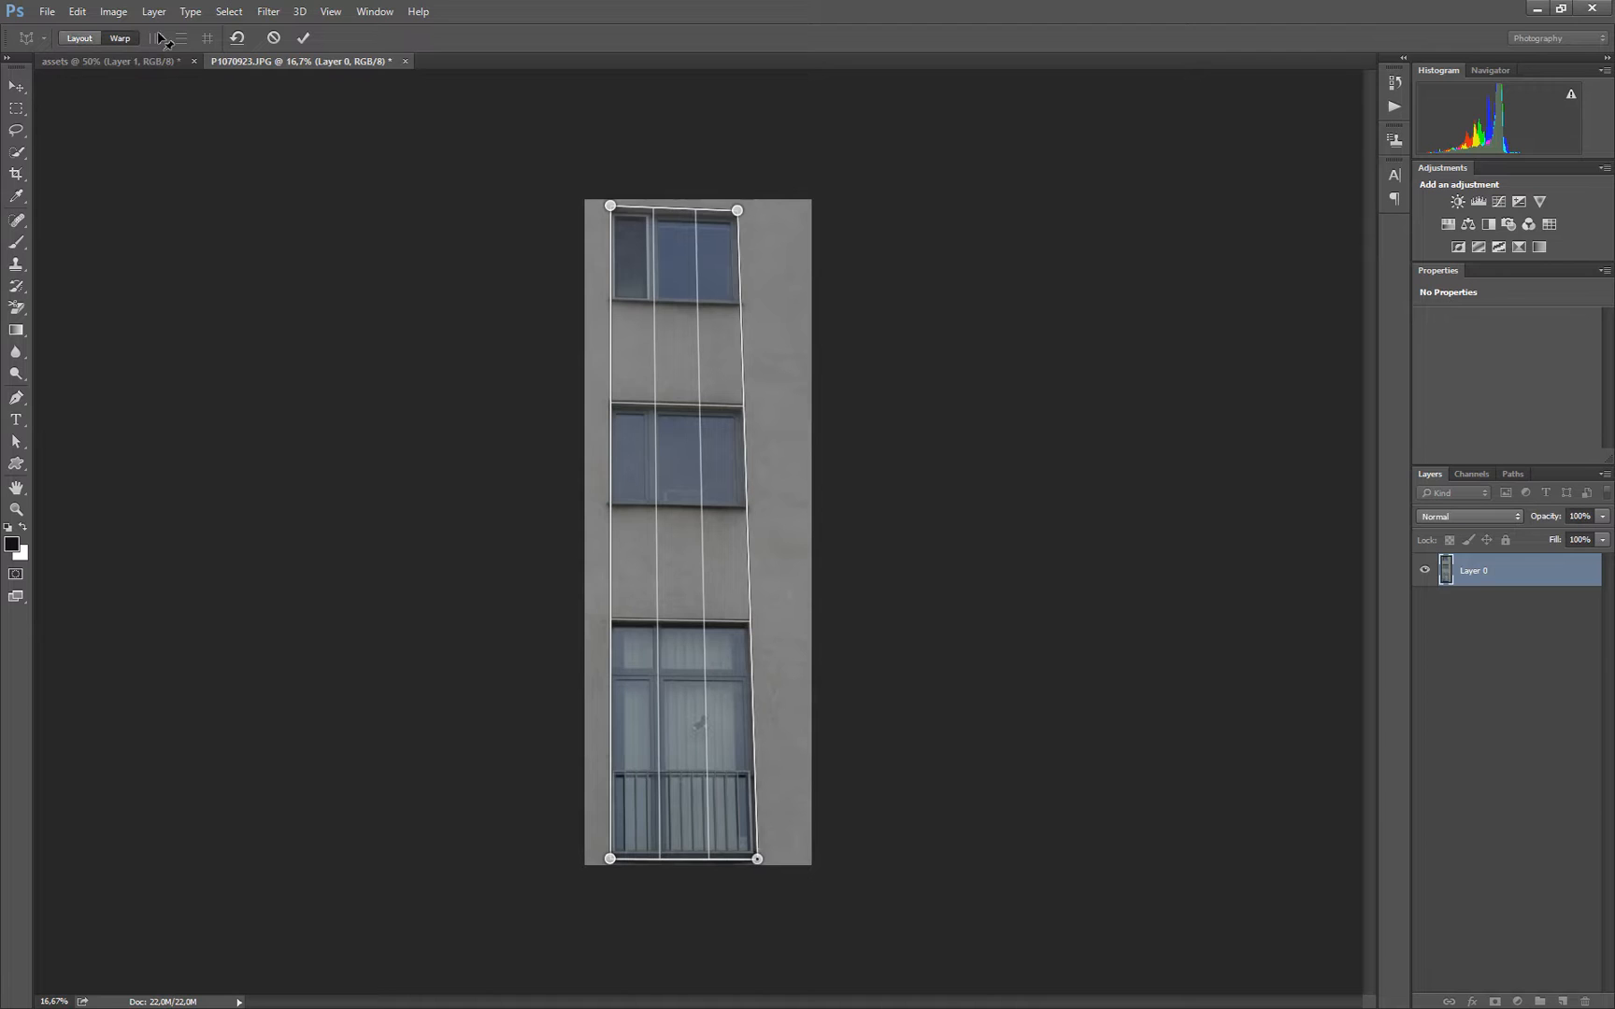
left_click(207, 39)
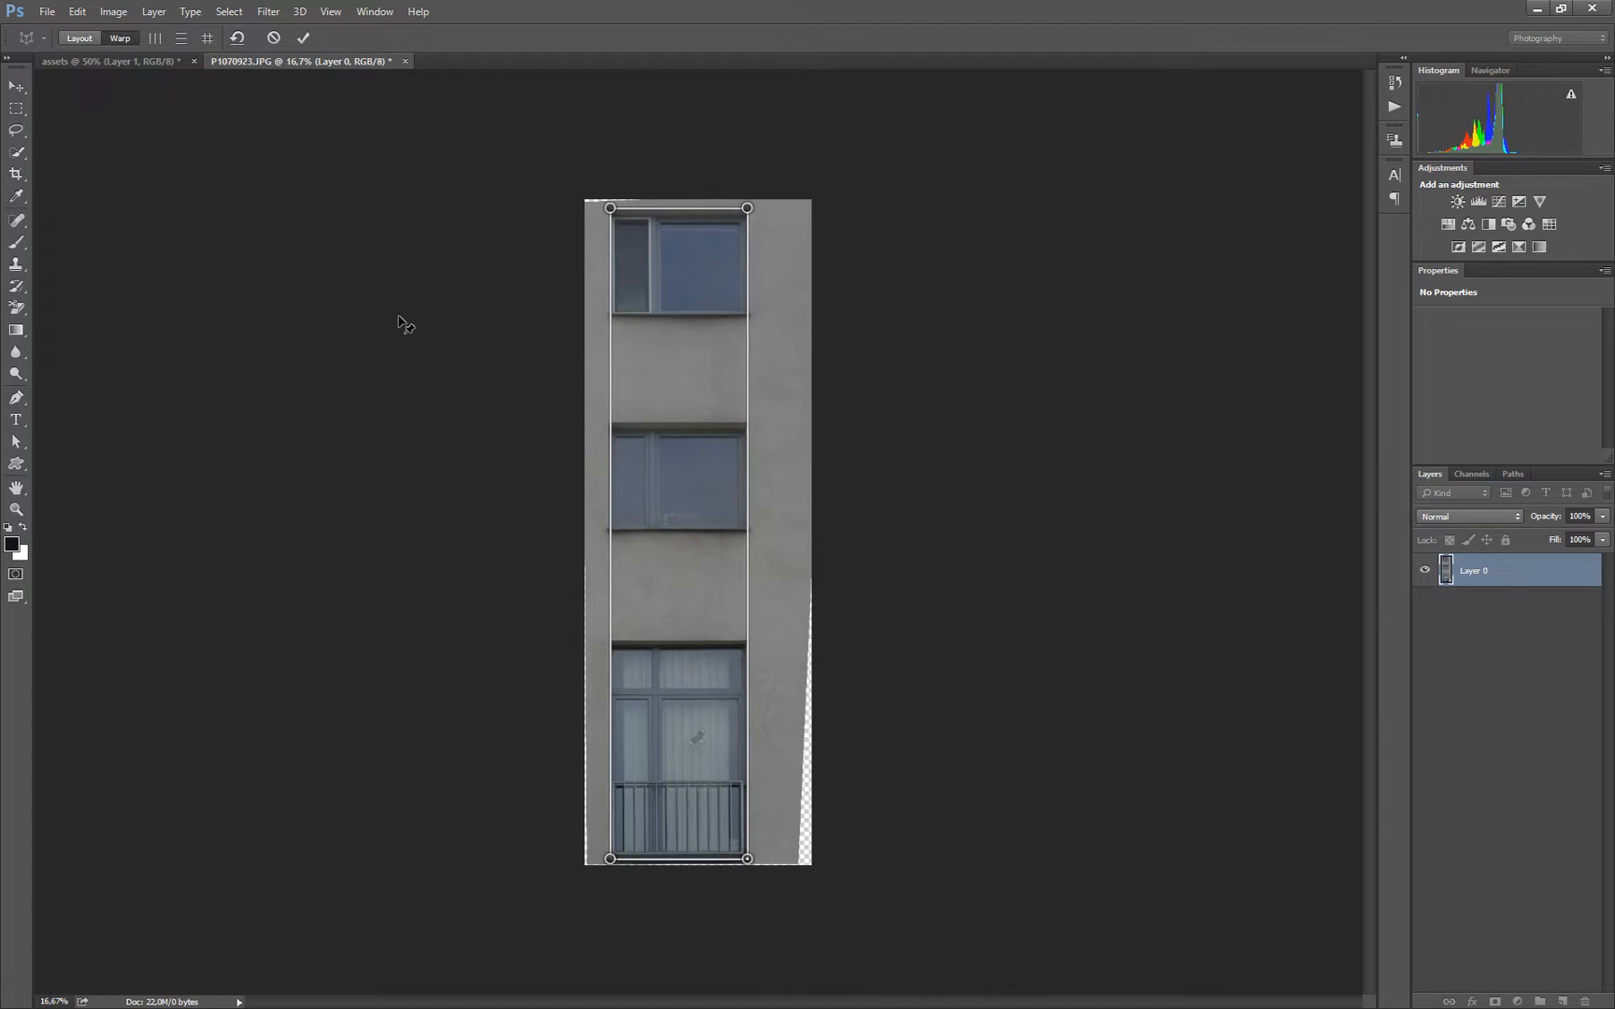
Apply the perspective warp and crop the image on both sides to a narrow wall margin around the window column
key("Return")
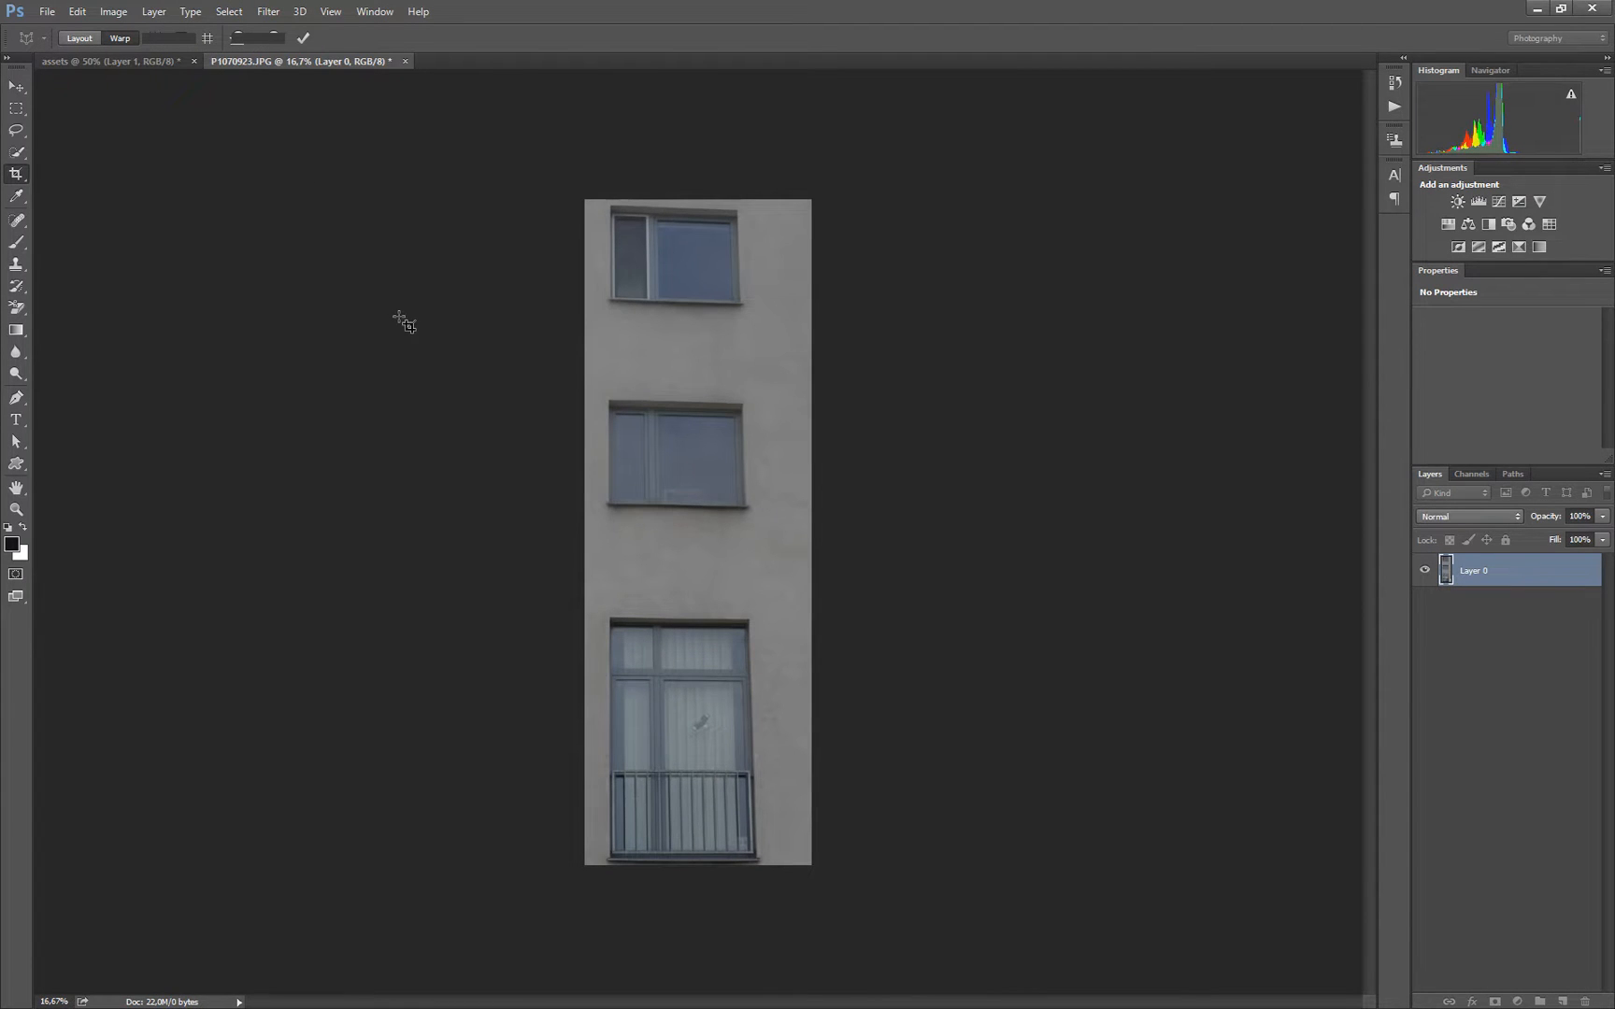
left_click_drag(776, 542, 797, 542, "ctrl")
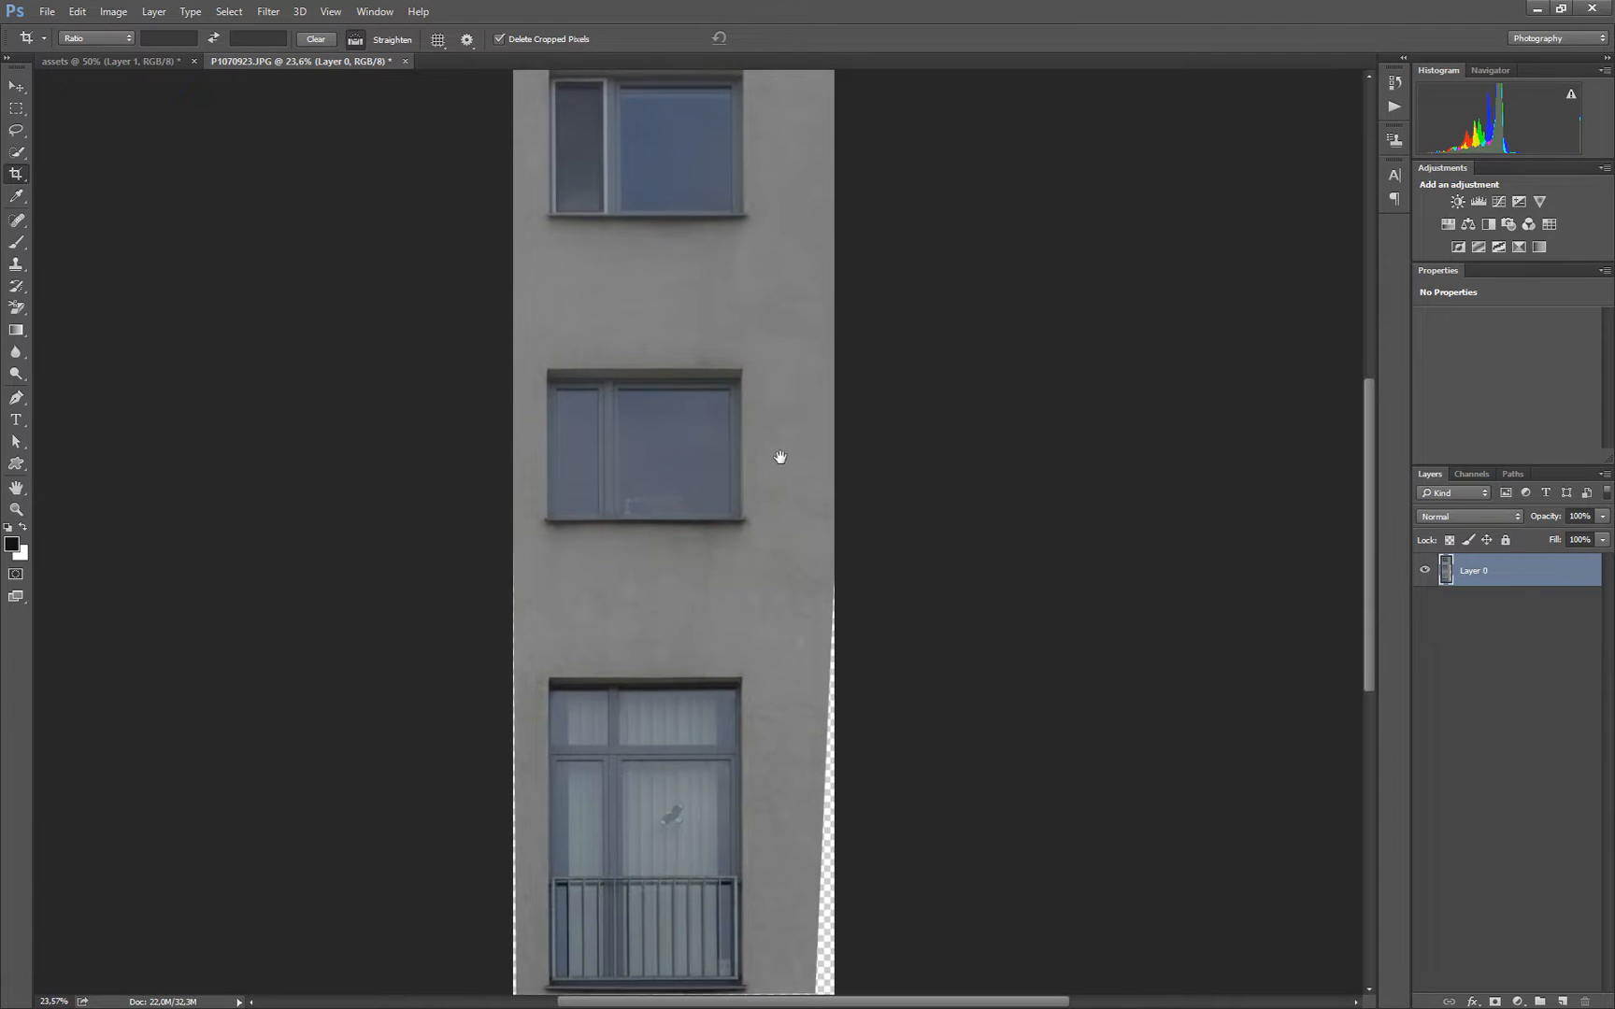
mouse_move(781, 457)
left_mouse_down()
mouse_move(783, 444)
mouse_move(754, 450)
left_mouse_up()
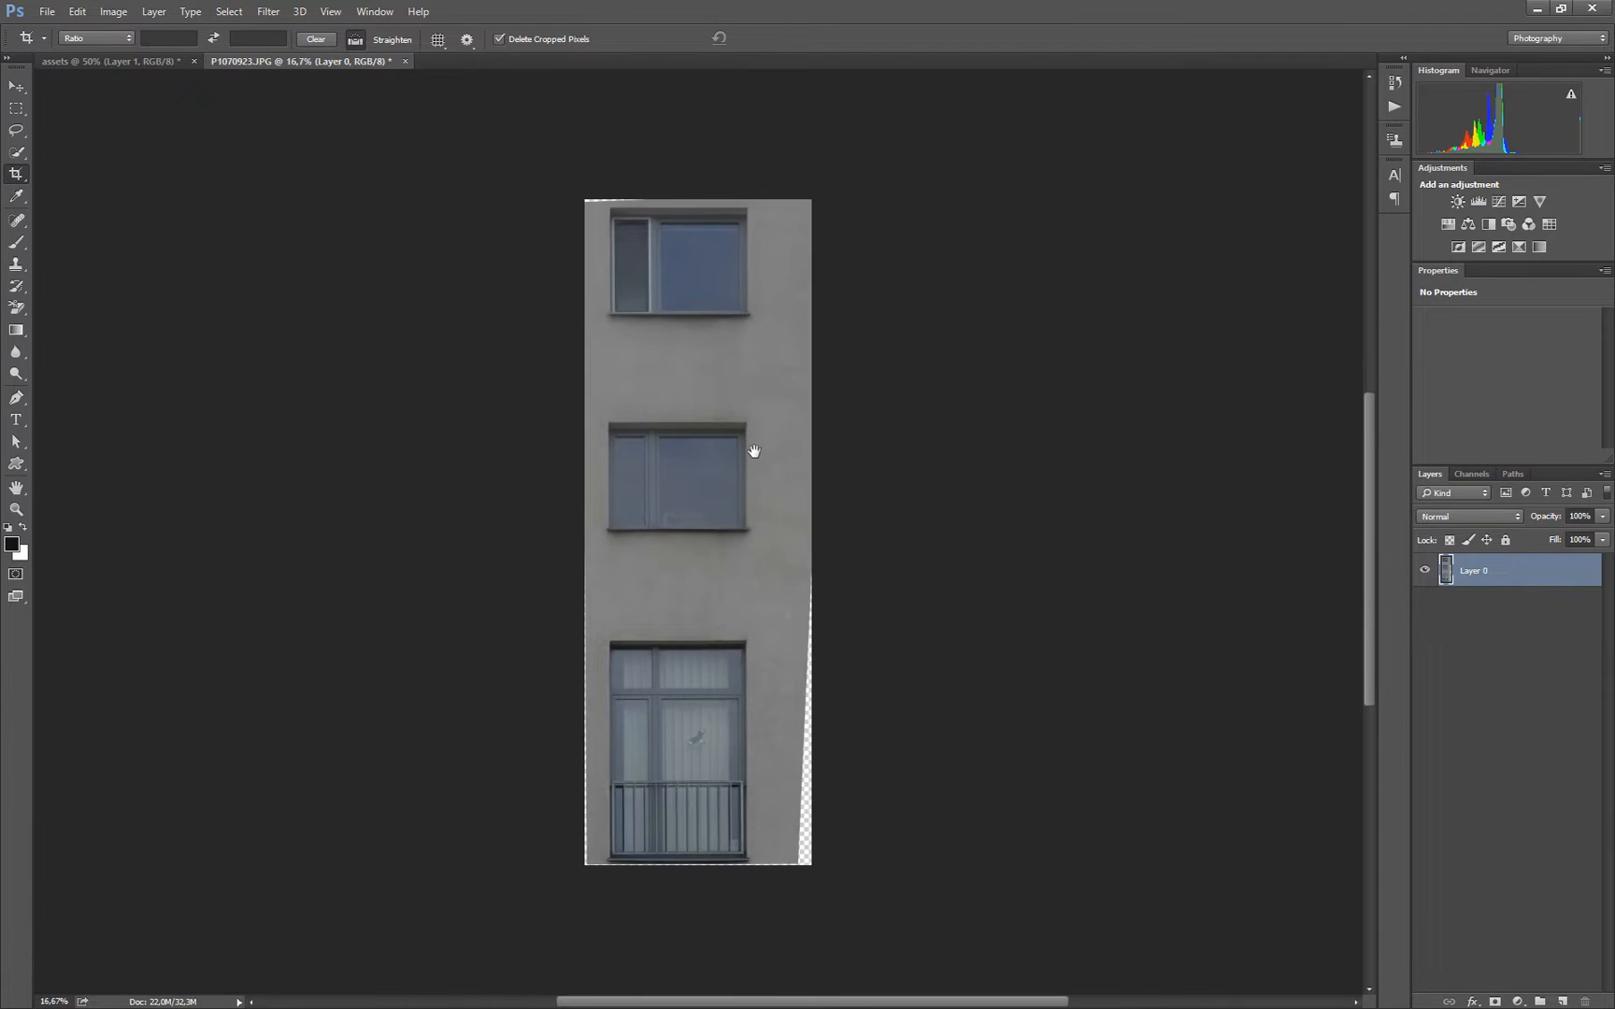
left_click(811, 500)
left_click_drag(826, 530, 790, 532)
left_click_drag(686, 566, 760, 573, "ctrl")
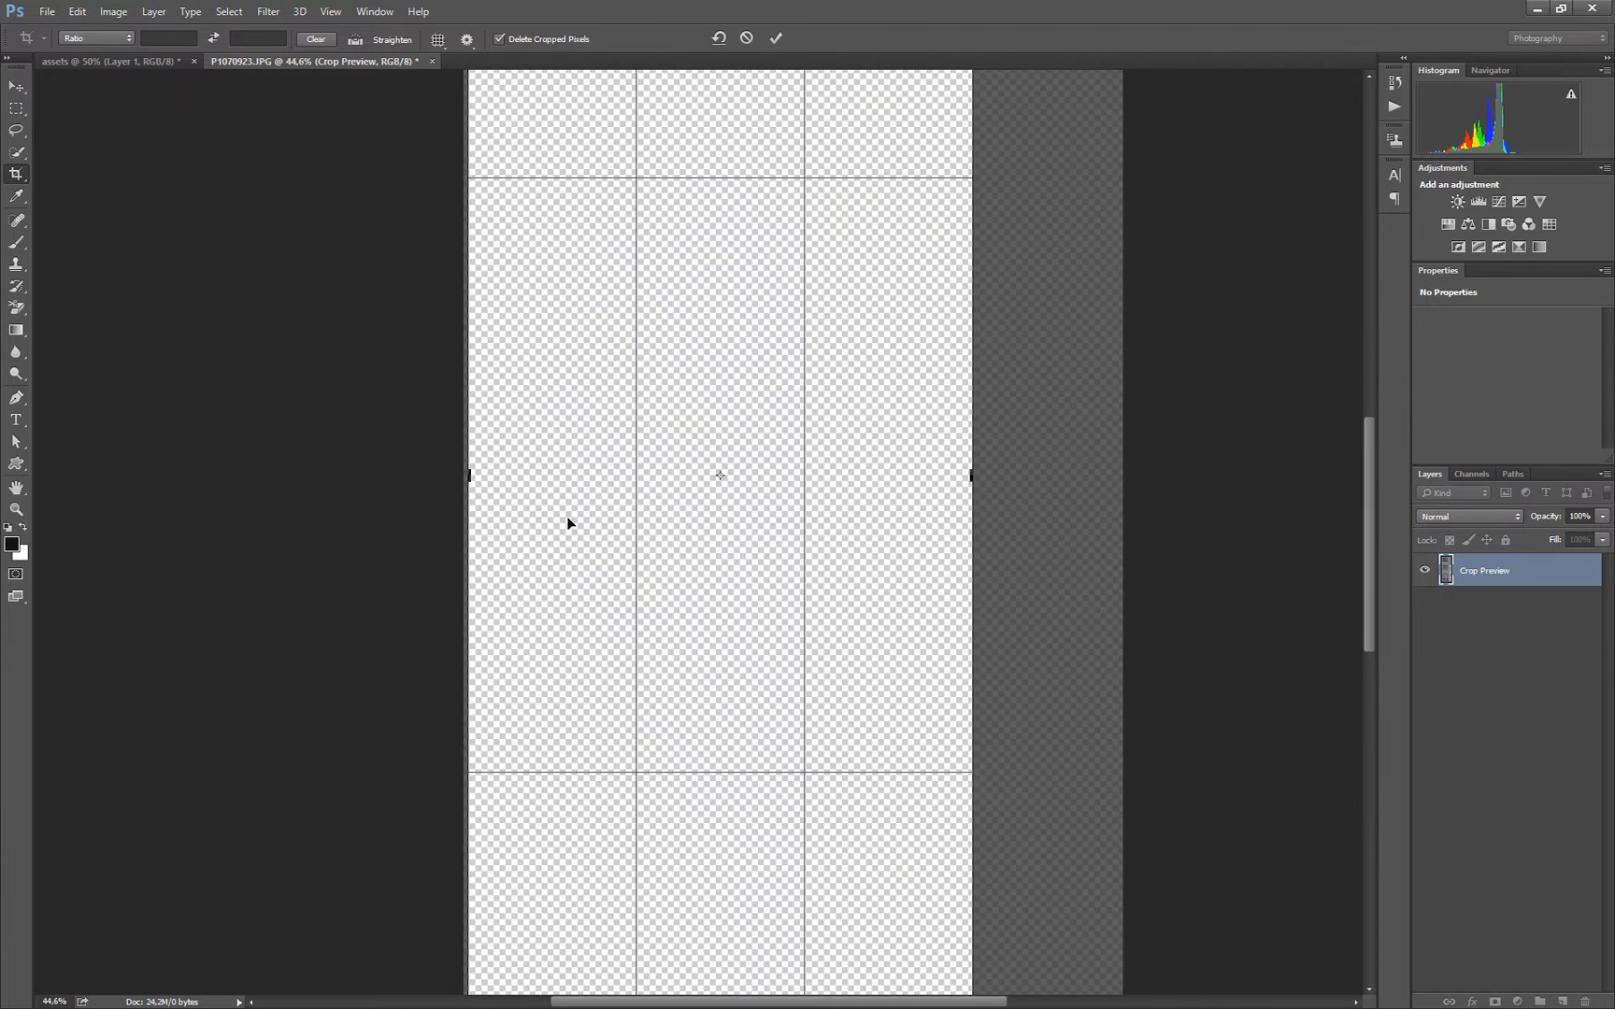
left_click_drag(449, 530, 469, 536)
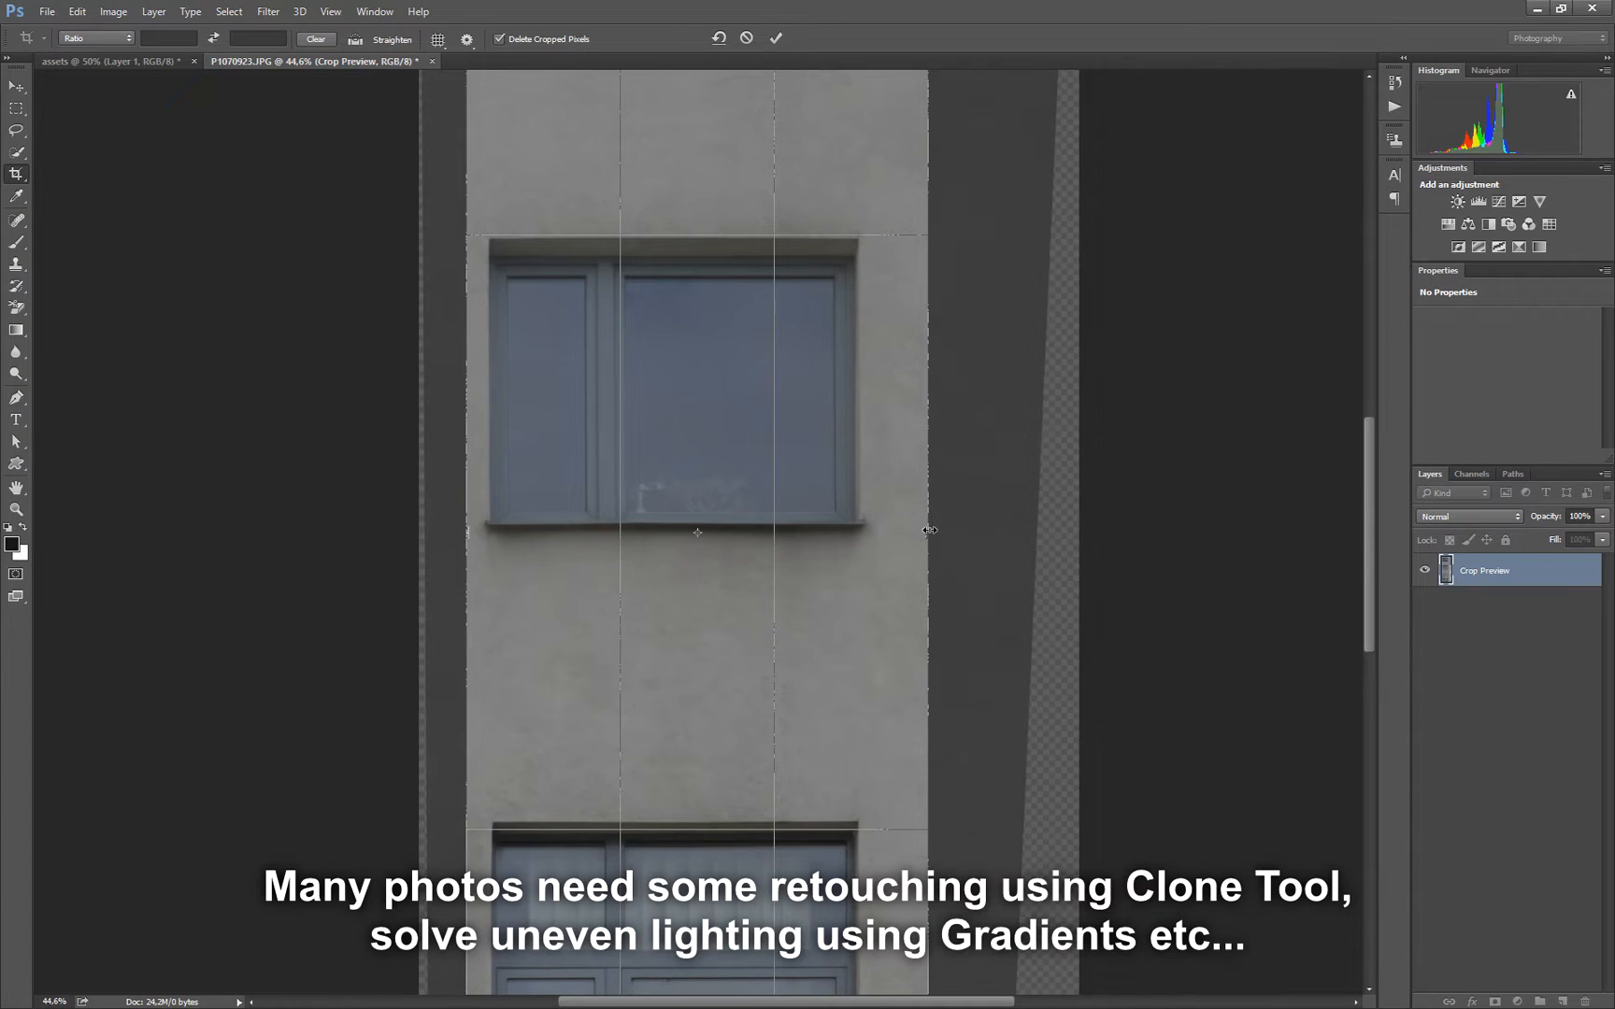
left_click_drag(929, 530, 904, 530)
key("Return")
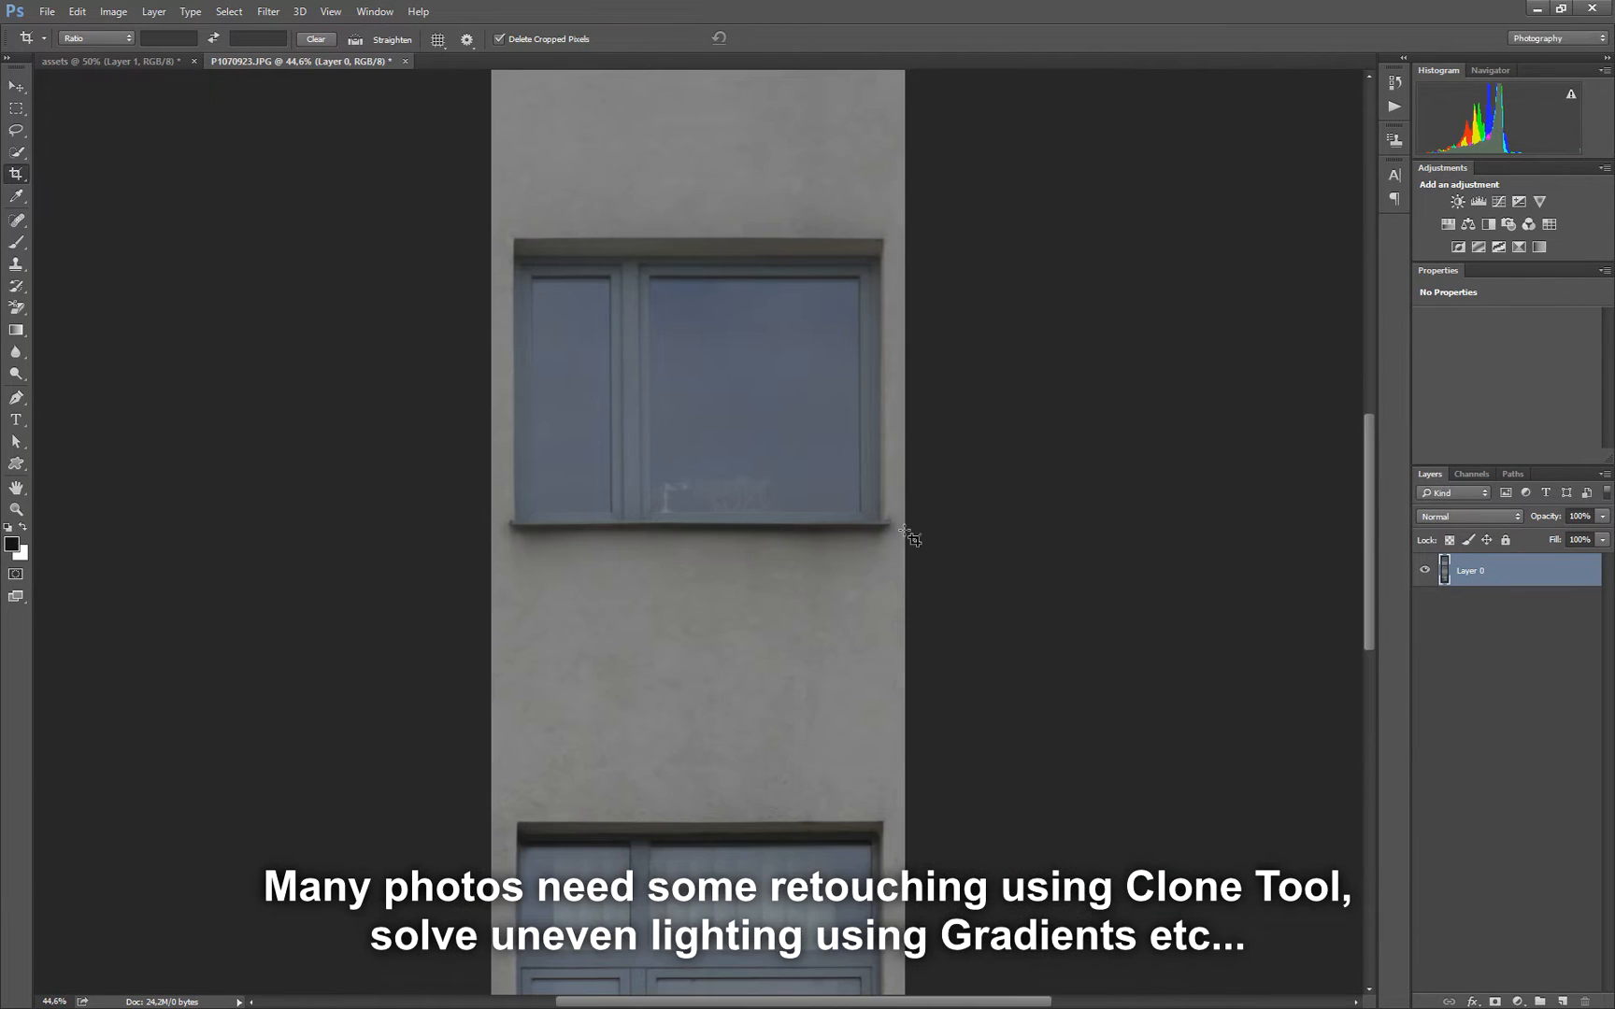
Select the wall strip above the top window and add the wall sections between the three windows to the selection
scroll(822, 479, "down", 2, "alt")
left_click_drag(803, 103, 828, 475)
key("m")
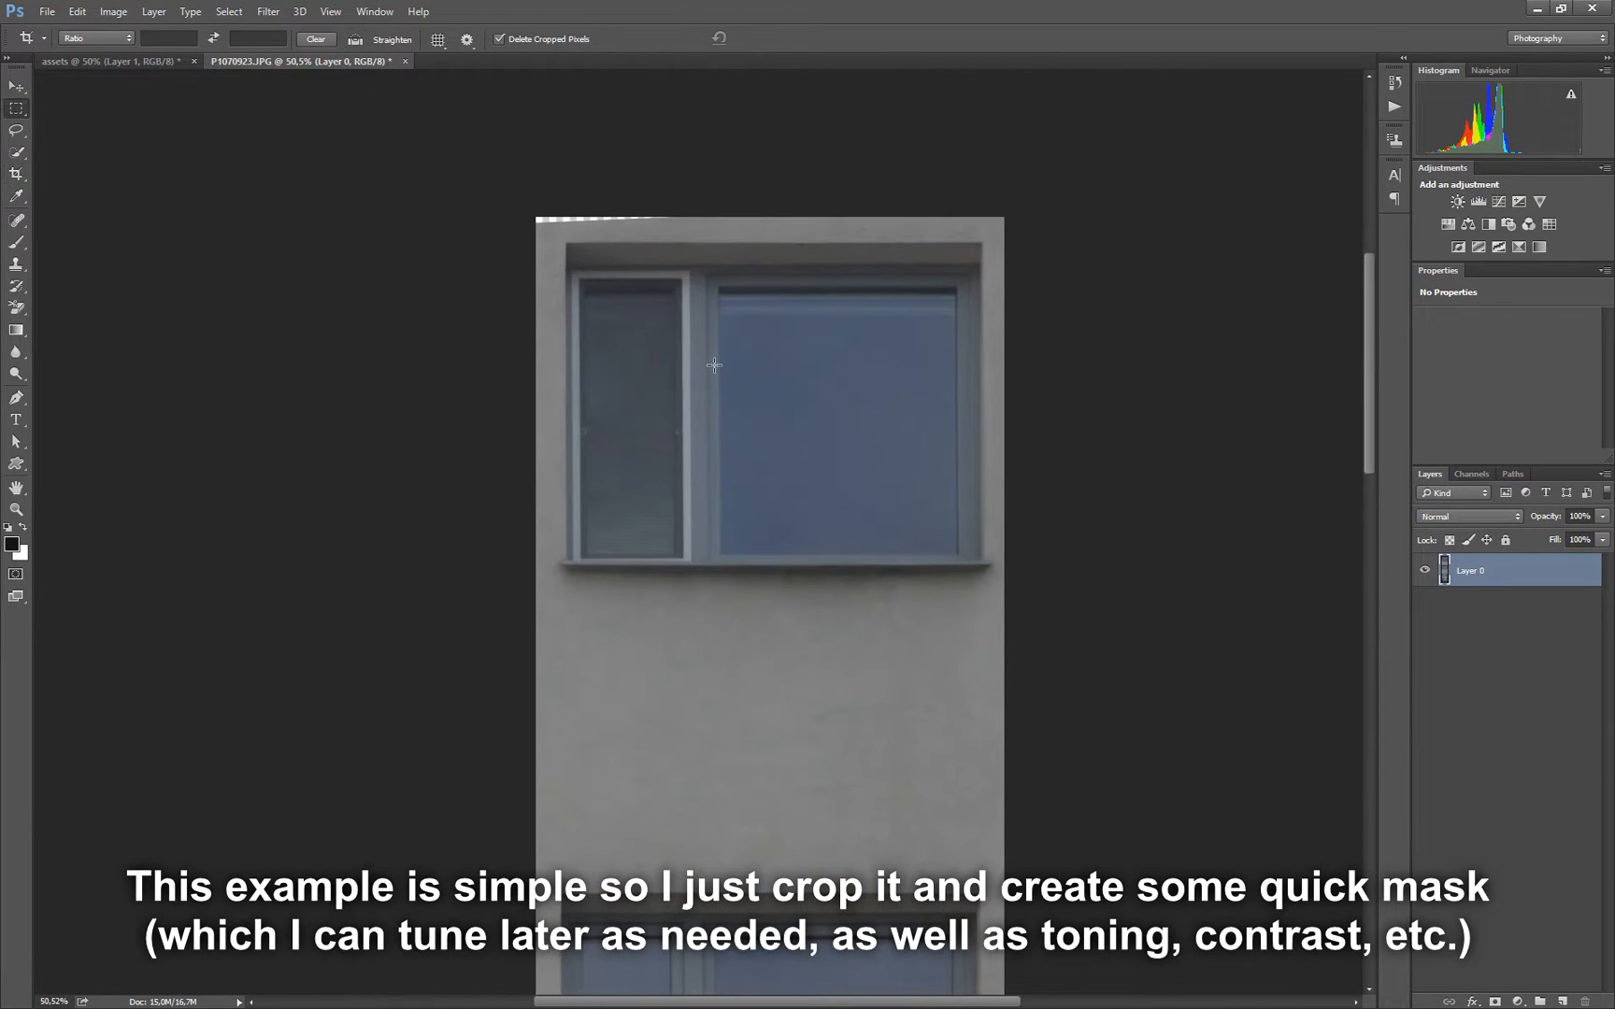
left_click_drag(548, 199, 1087, 244)
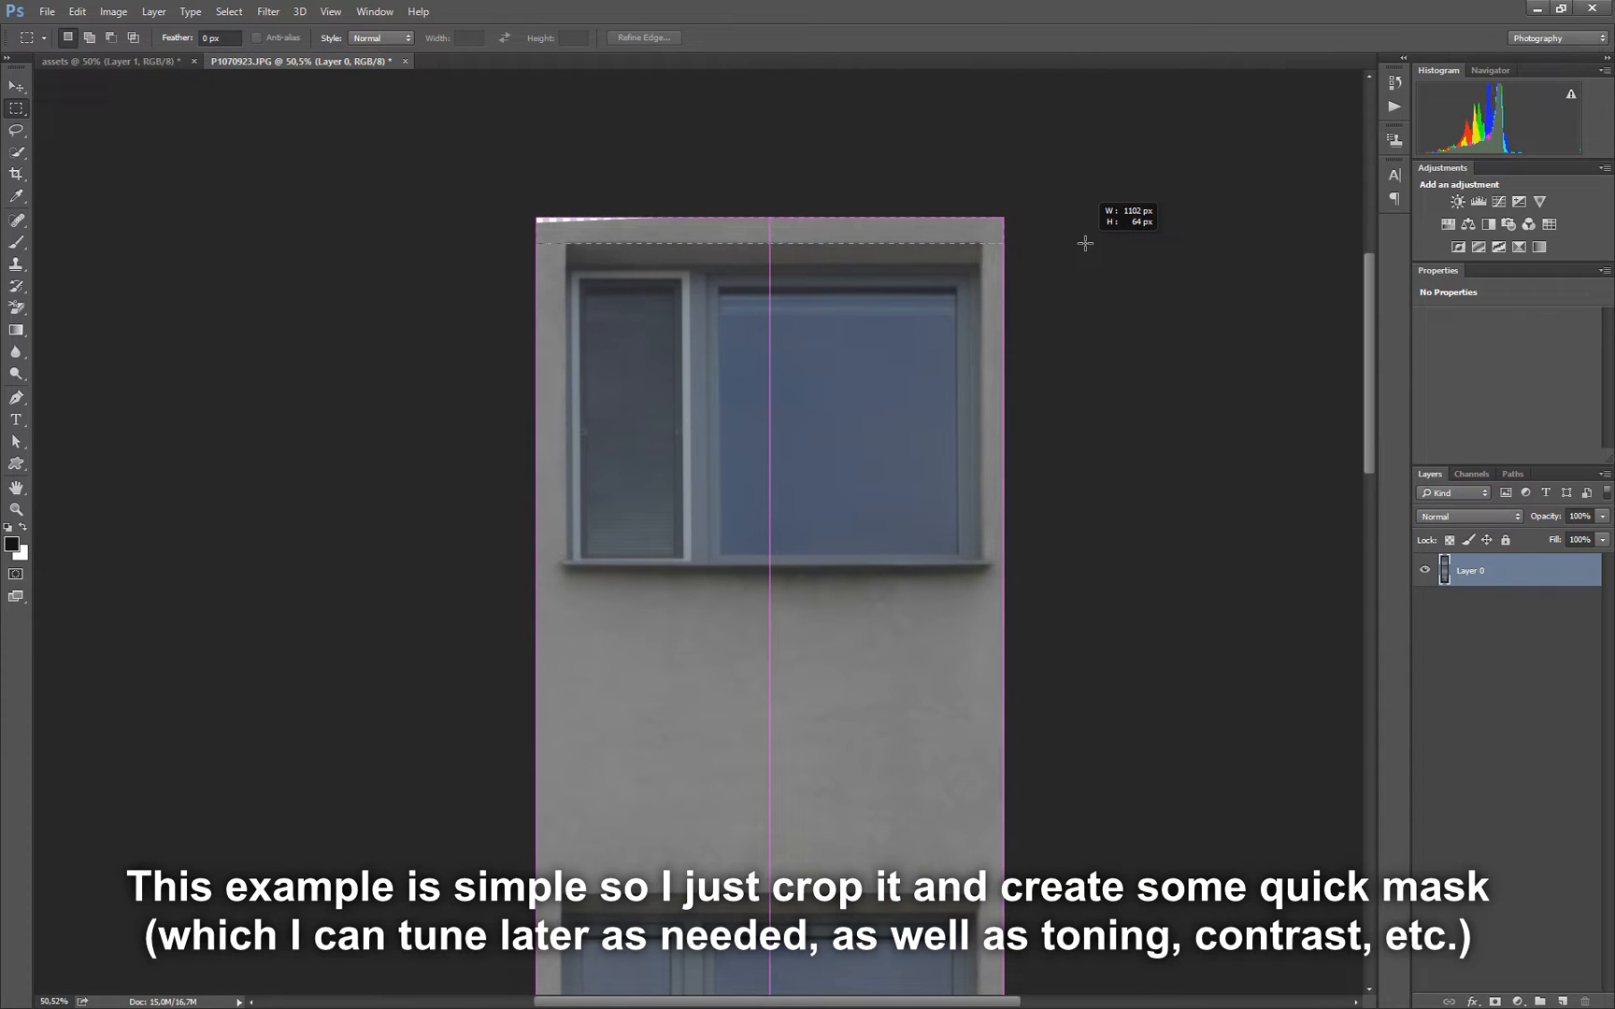
left_click_drag(1082, 242, 1083, 242)
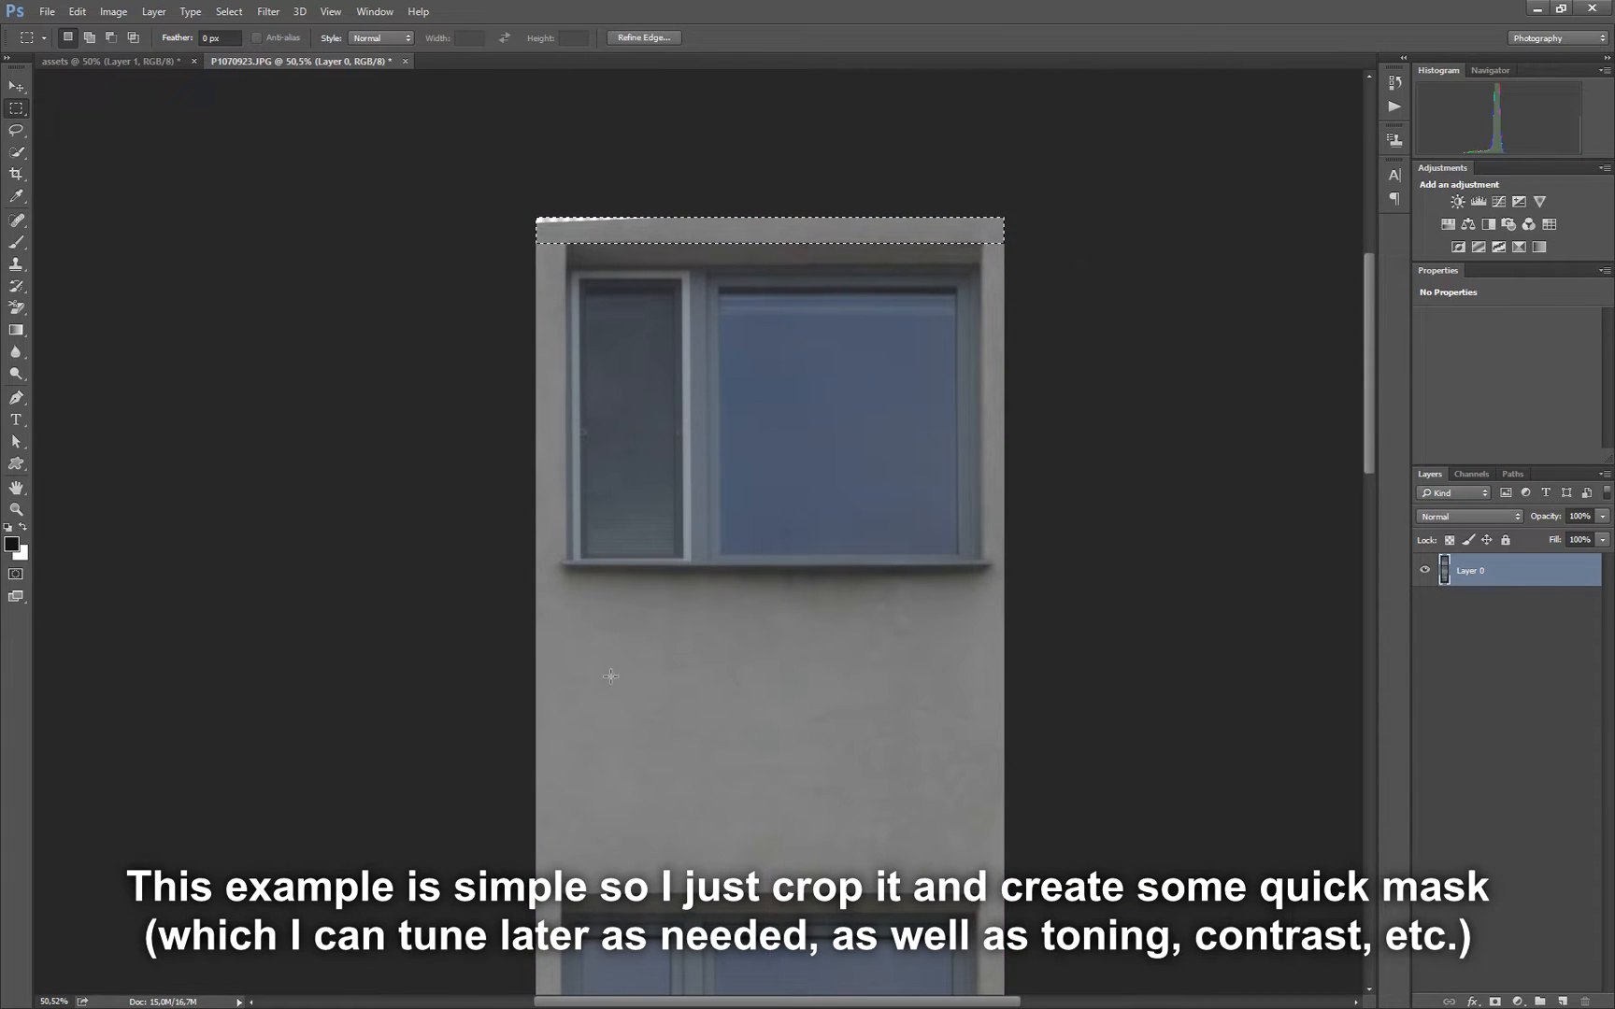
left_click_drag(523, 647, 1192, 869, "shift")
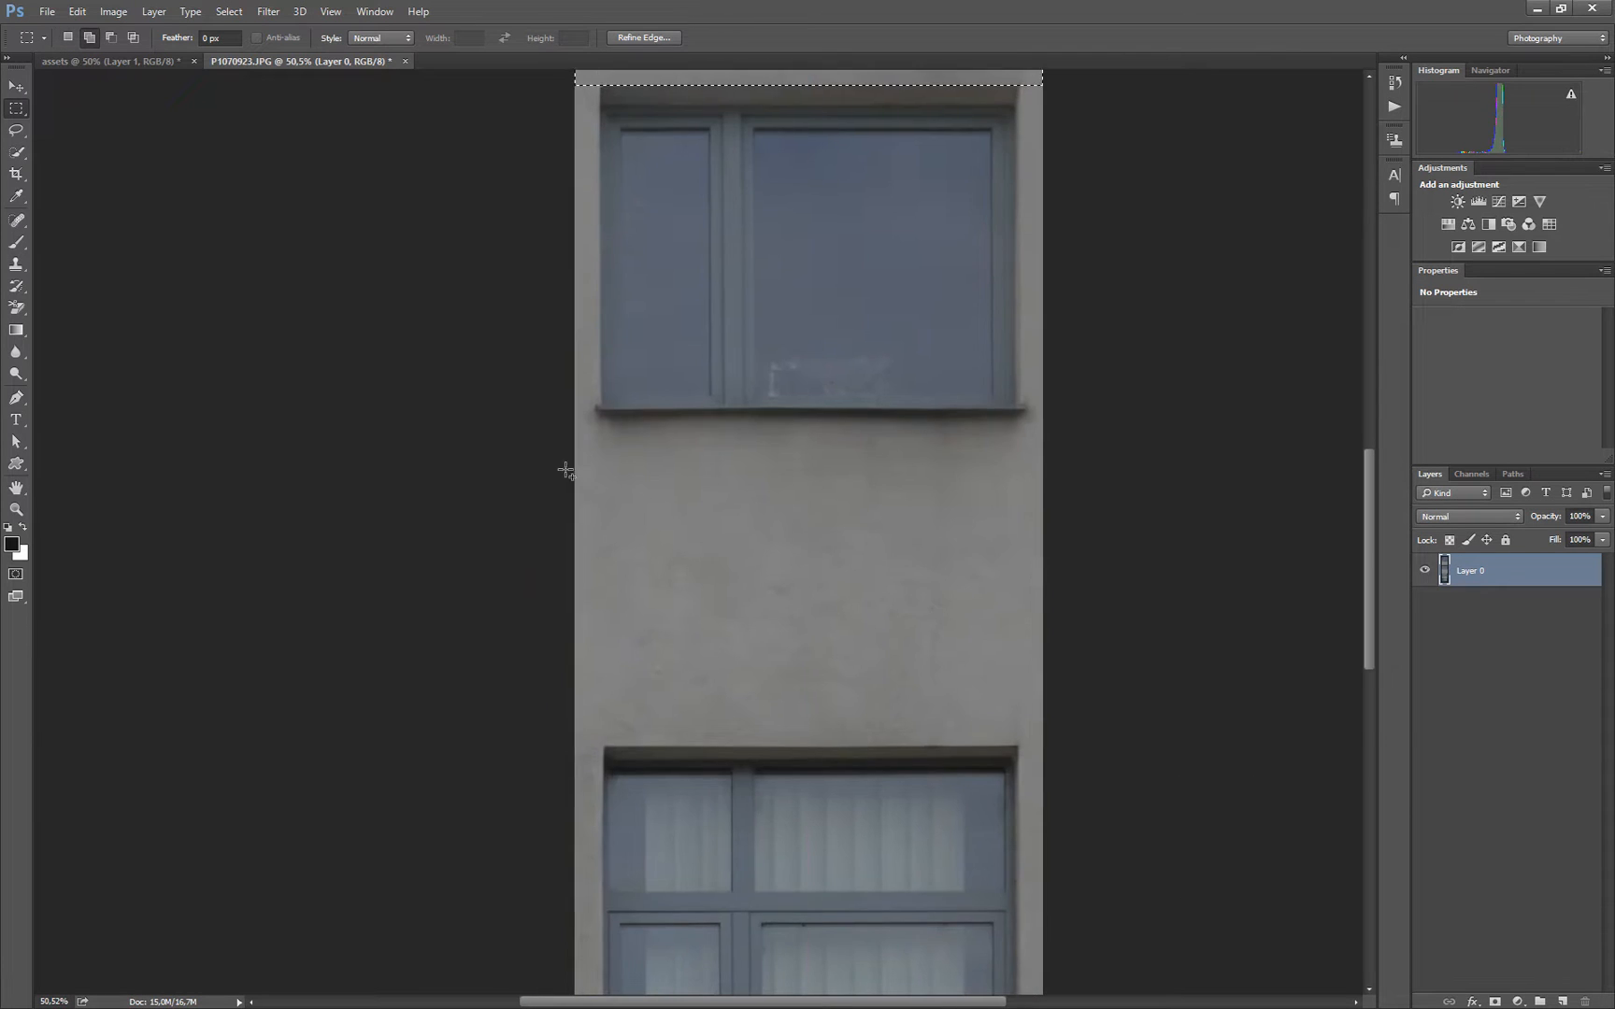
left_click_drag(565, 470, 1341, 746, "shift")
left_click_drag(956, 890, 977, 670)
left_click_drag(658, 75, 664, 308)
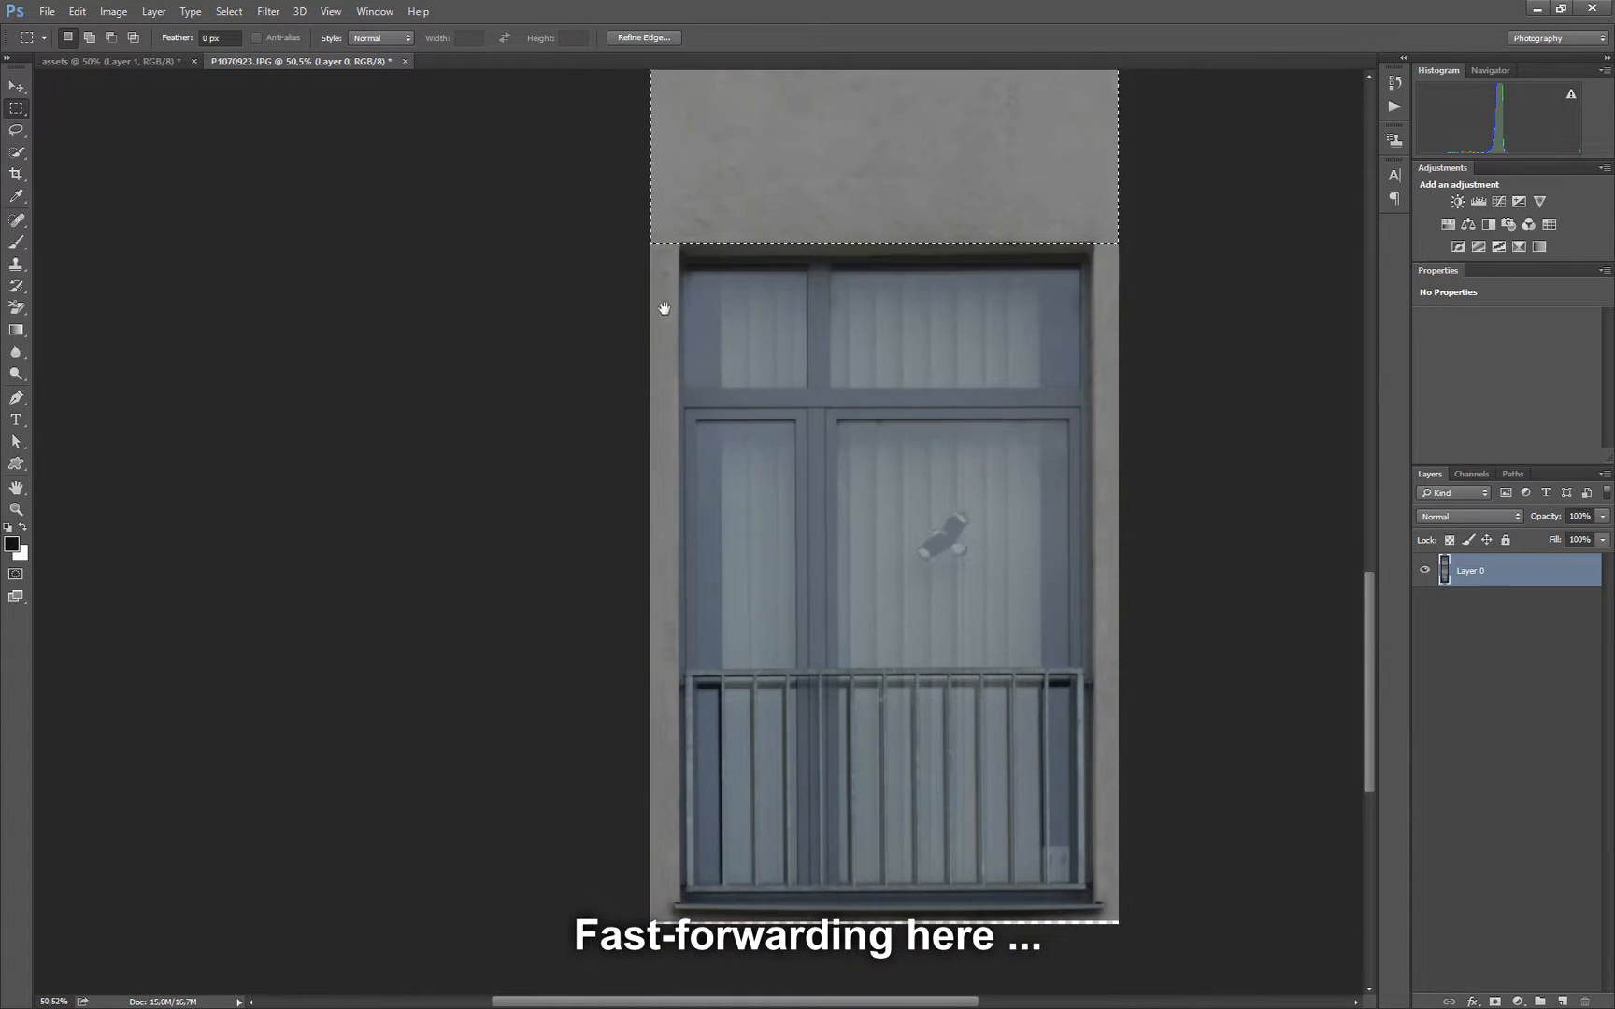
Add the wall strips on both sides of the top window to the selection, including beside its sill
scroll(851, 257, "down", 5, "alt")
left_click_drag(808, 270, 845, 888)
left_click_drag(869, 84, 869, 462)
scroll(876, 462, "up", 5, "alt")
left_click_drag(687, 177, 717, 691, "shift")
left_click_drag(1213, 178, 1173, 775, "shift")
left_click_drag(686, 189, 722, 591, "shift")
scroll(1160, 436, "up", 5, "alt")
left_click_drag(1249, 94, 1164, 694, "shift")
Add the wall strips on both sides of the middle window and of the bottom balcony window to the selection
left_click_drag(833, 767, 869, 206)
left_click_drag(870, 706, 864, 187)
left_click_drag(420, 148, 473, 728, "shift")
left_click_drag(1277, 168, 1187, 731, "shift")
left_click_drag(823, 860, 867, 429)
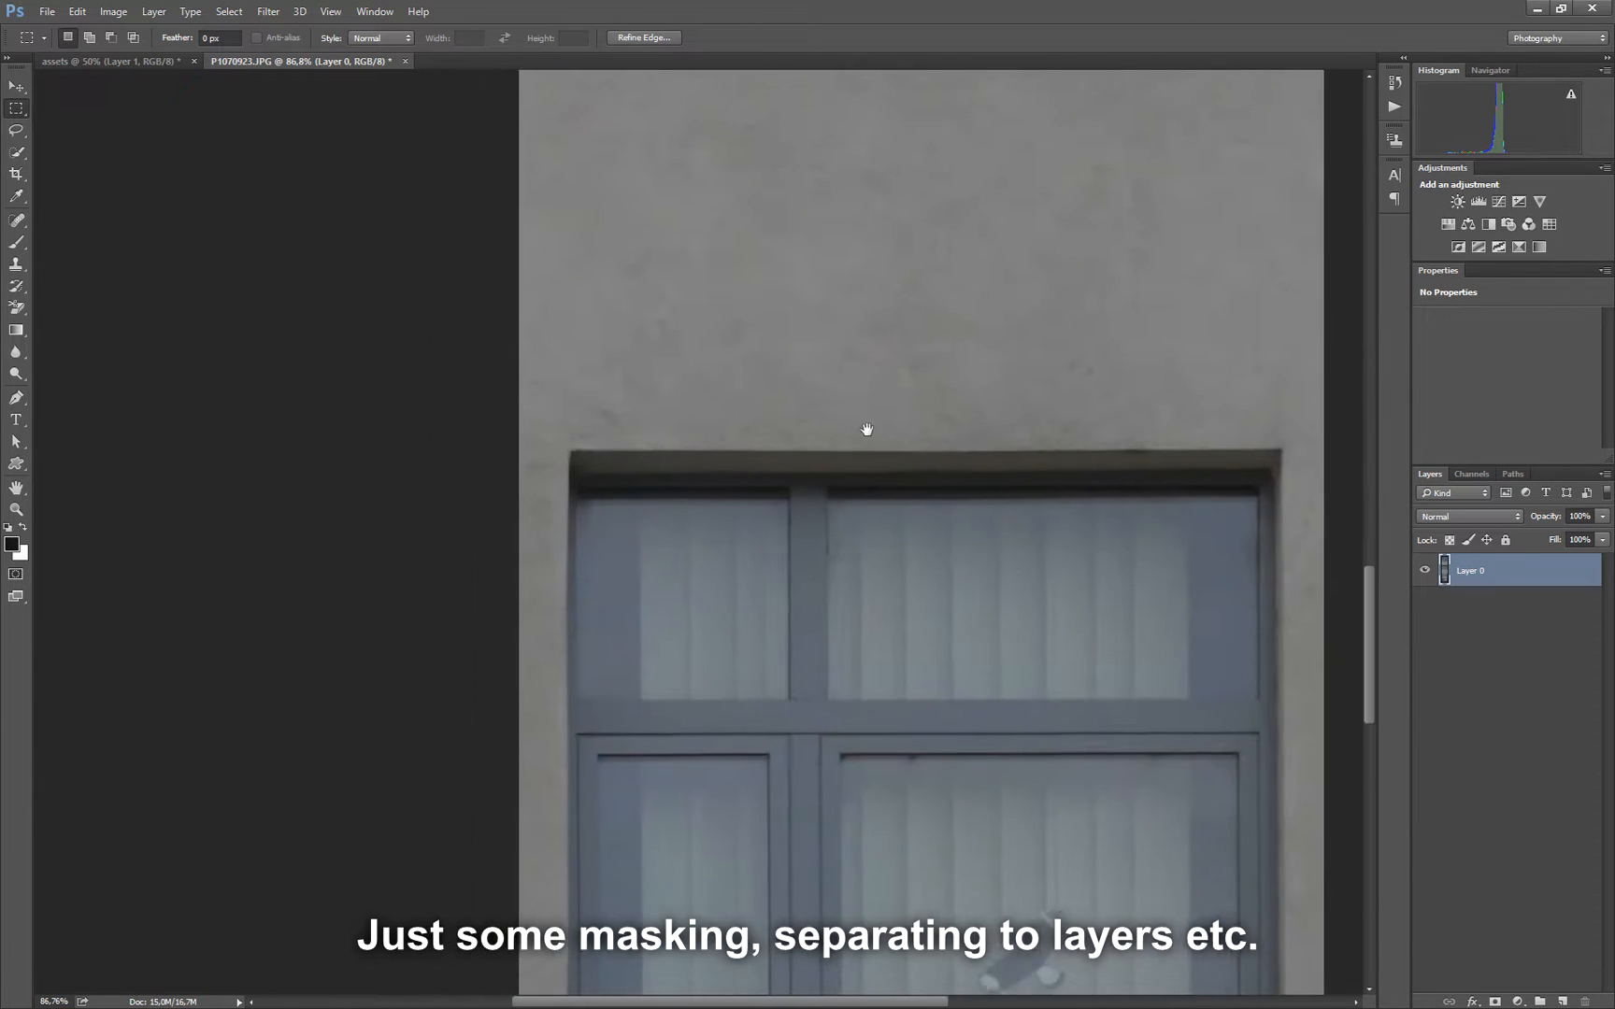
scroll(868, 429, "down", 3, "alt")
left_click_drag(500, 73, 537, 966, "shift")
left_click_drag(1074, 102, 1173, 970, "shift")
Hide the selected wall areas with an inverted layer mask on Layer 0
scroll(956, 654, "down", 6, "alt")
left_click_drag(938, 491, 934, 708)
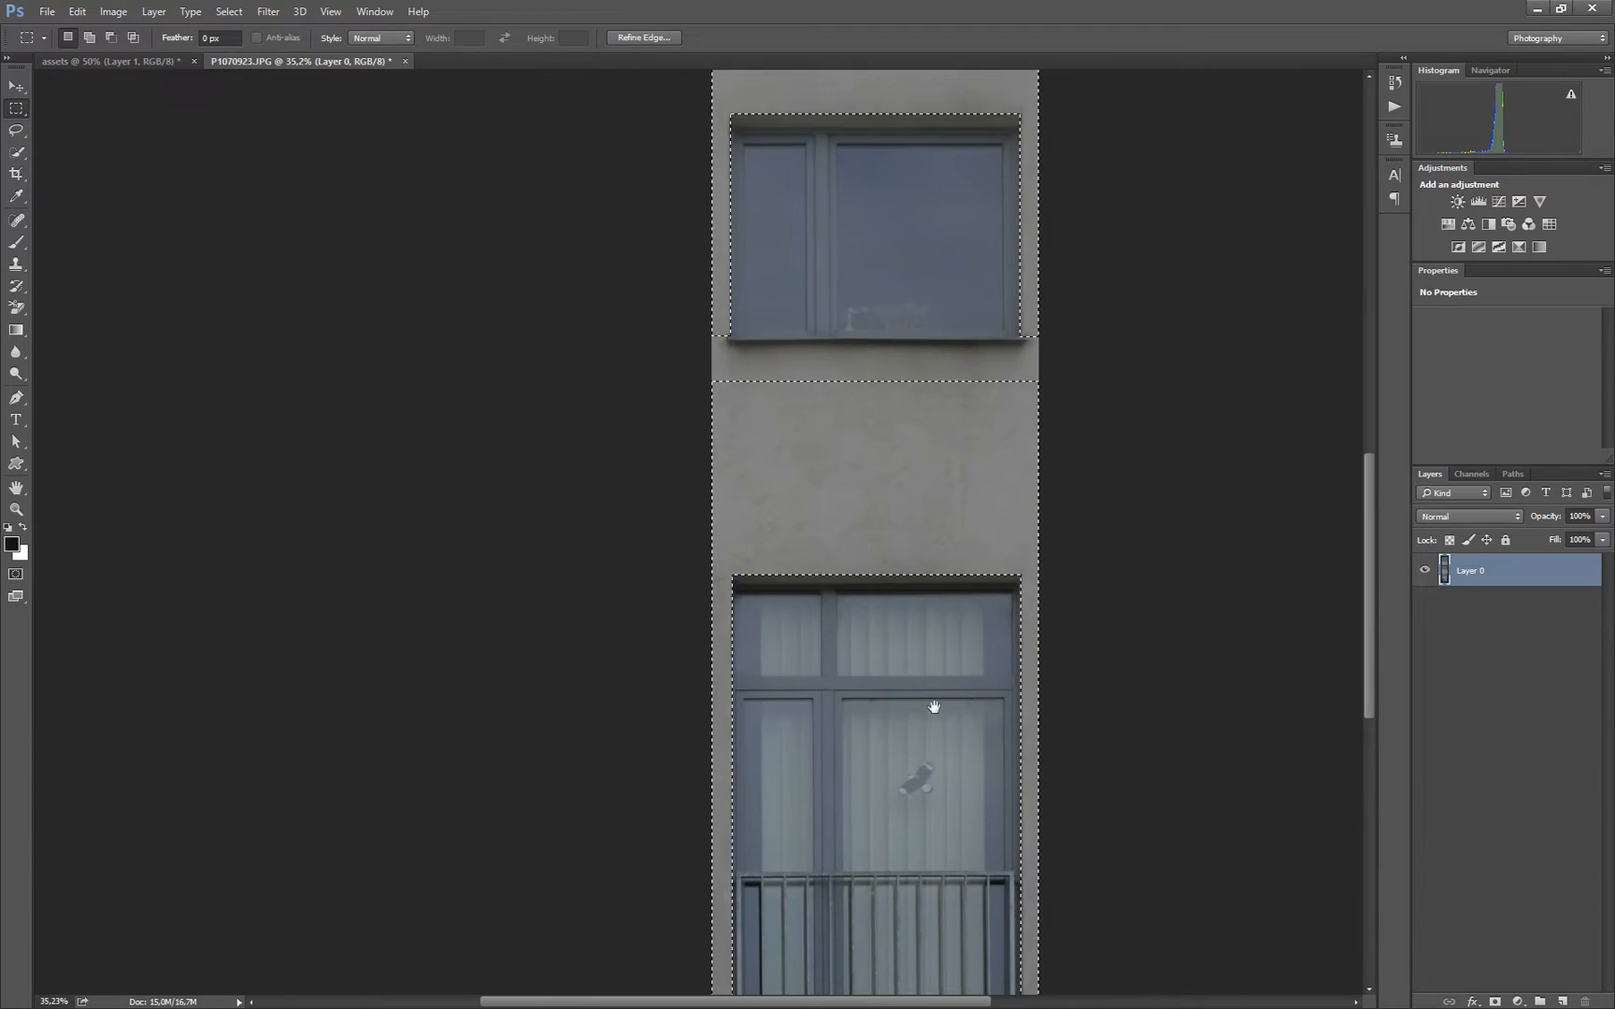
left_click(1496, 1001, "alt")
Cut the top window's image area from Layer 0 onto its own layer and mask that layer with the same wall cutout
scroll(946, 628, "down", 5, "alt")
left_click_drag(534, 101, 893, 319)
right_click(684, 241)
left_click(1442, 572)
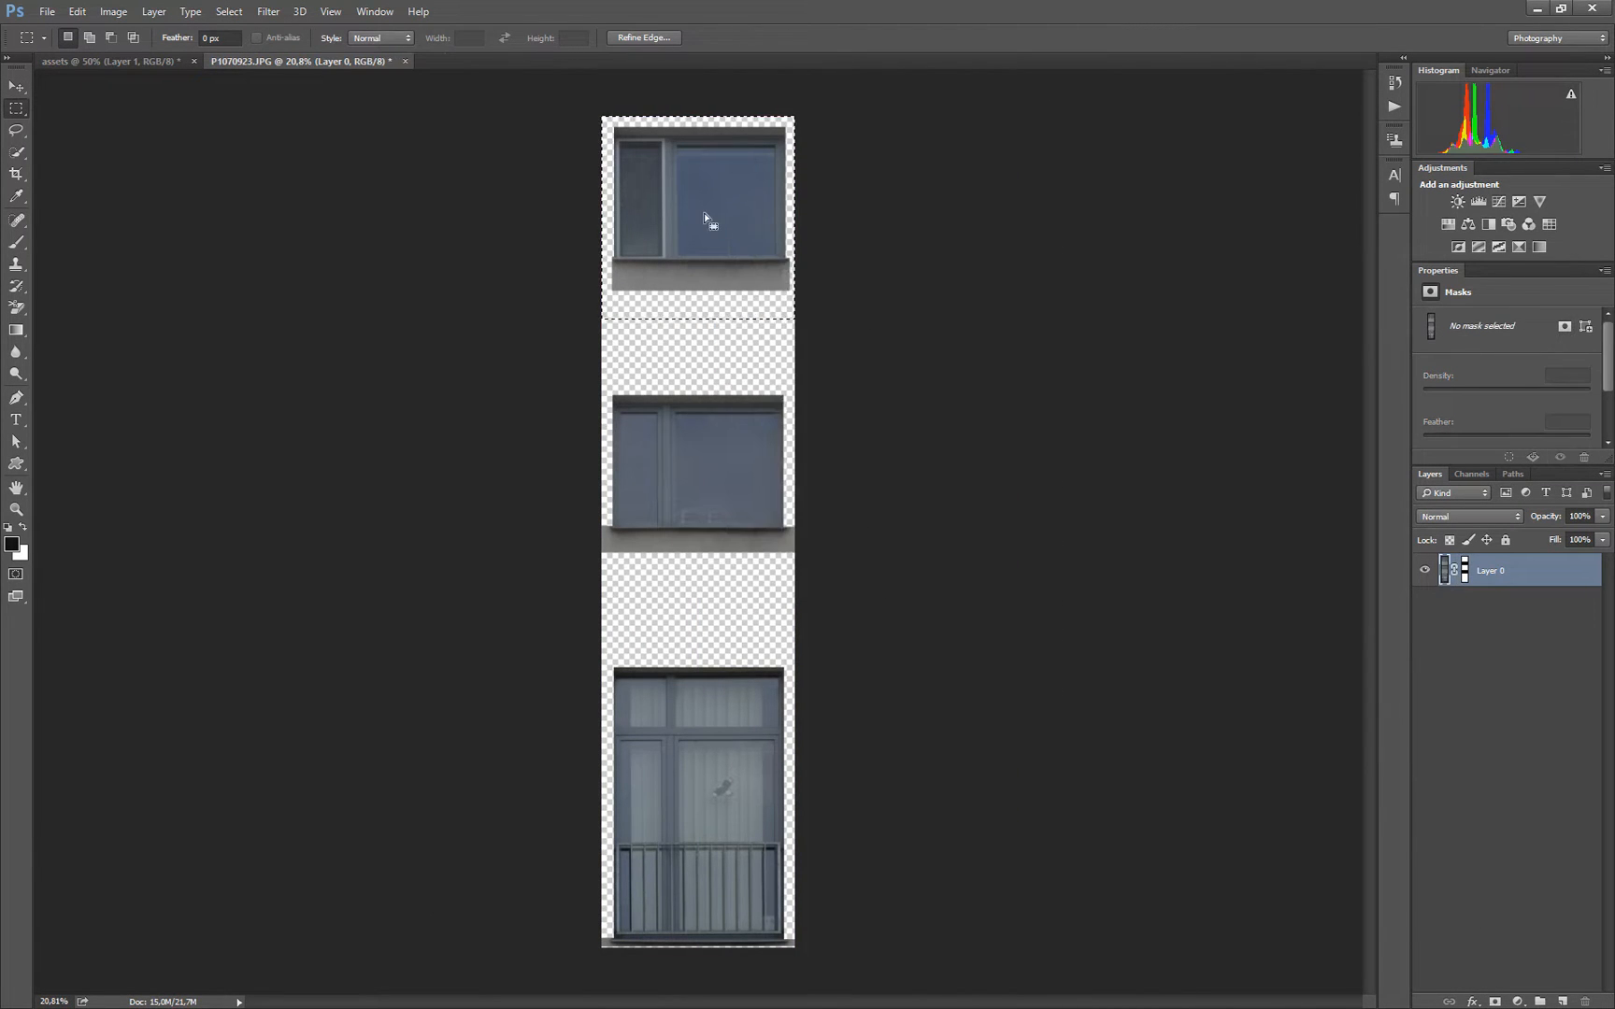
right_click(703, 214)
left_click(819, 362)
left_click(1495, 1001, "alt")
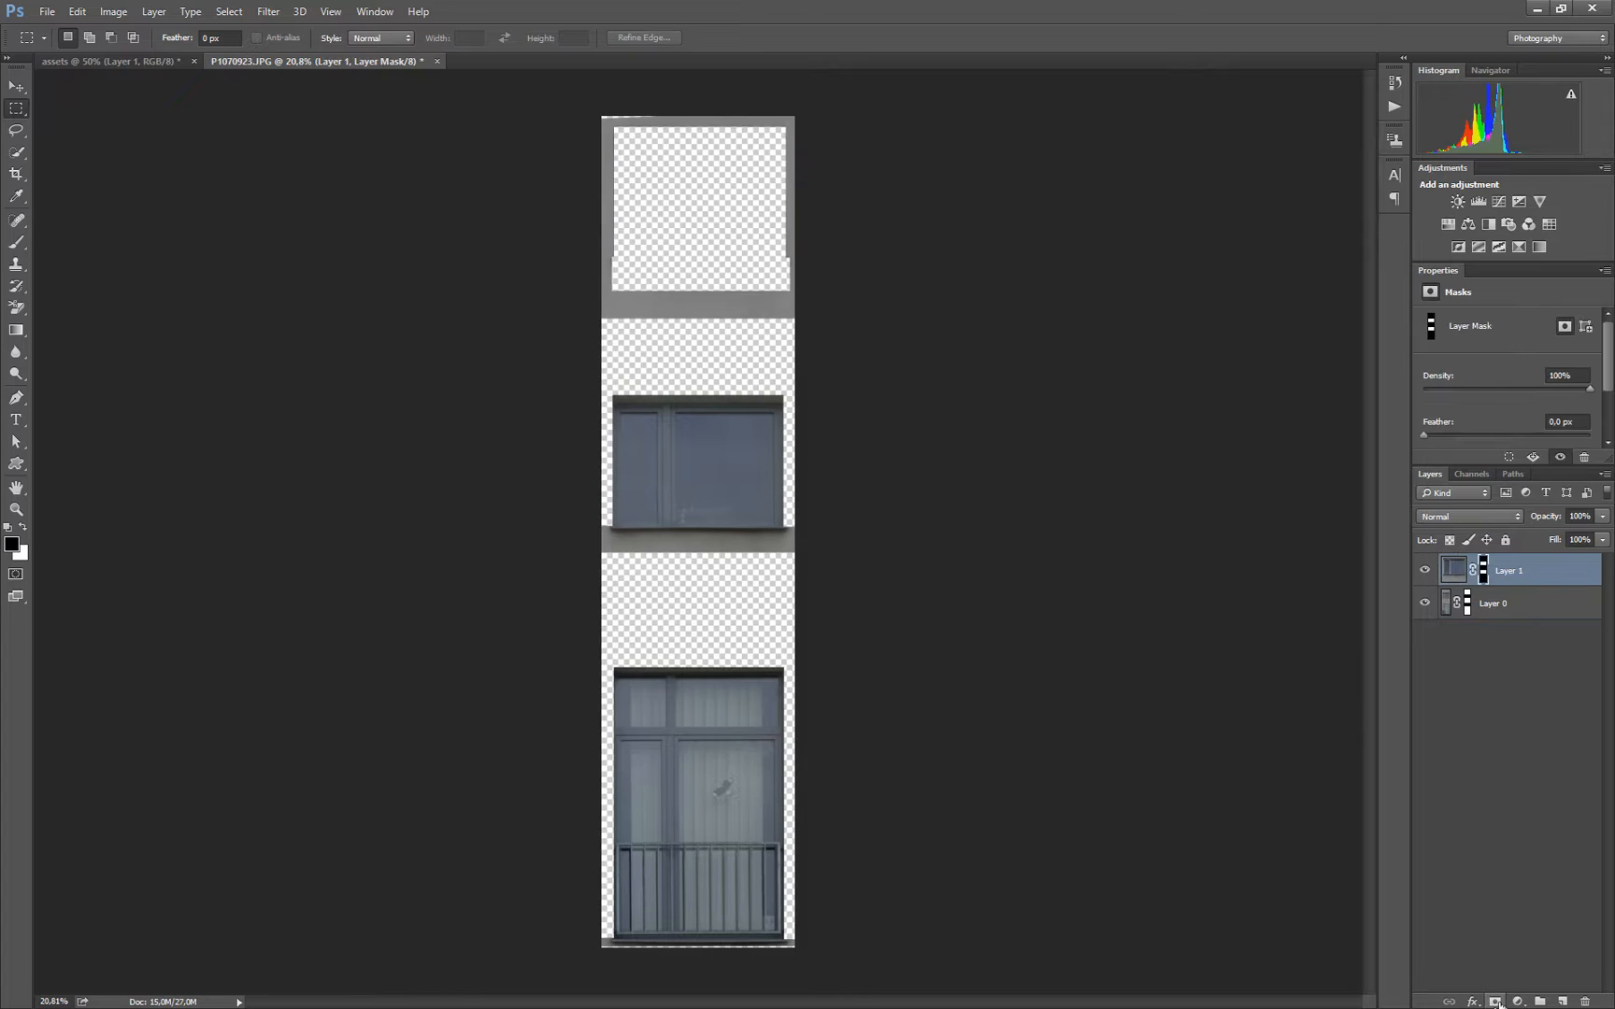
key("ctrl+z")
left_click(1496, 1001)
Cut the middle window's image area from Layer 0 onto its own layer and give it the same wall mask
left_click_drag(561, 374, 916, 573)
left_click(1448, 604)
right_click(747, 500)
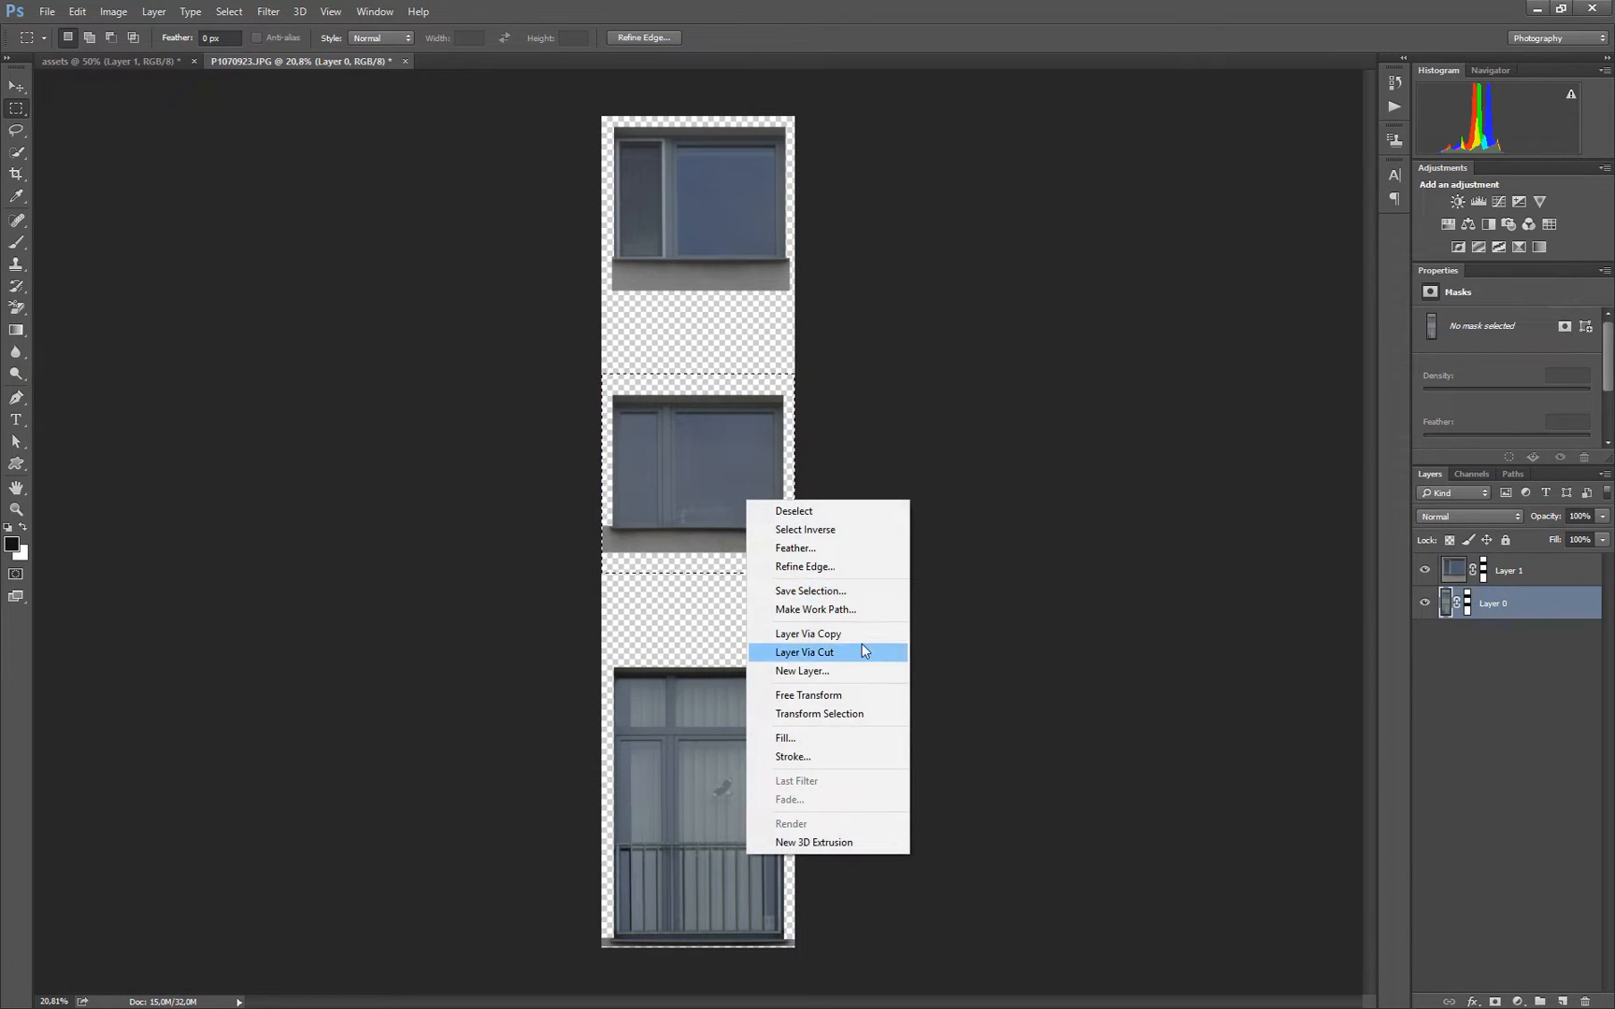
left_click(862, 648)
left_click(1469, 636, "ctrl")
left_click(1495, 1001)
Put the top window's layer in a new group, mask out the wall below the sill and feather the group mask by 8.0 px
left_click(1538, 571)
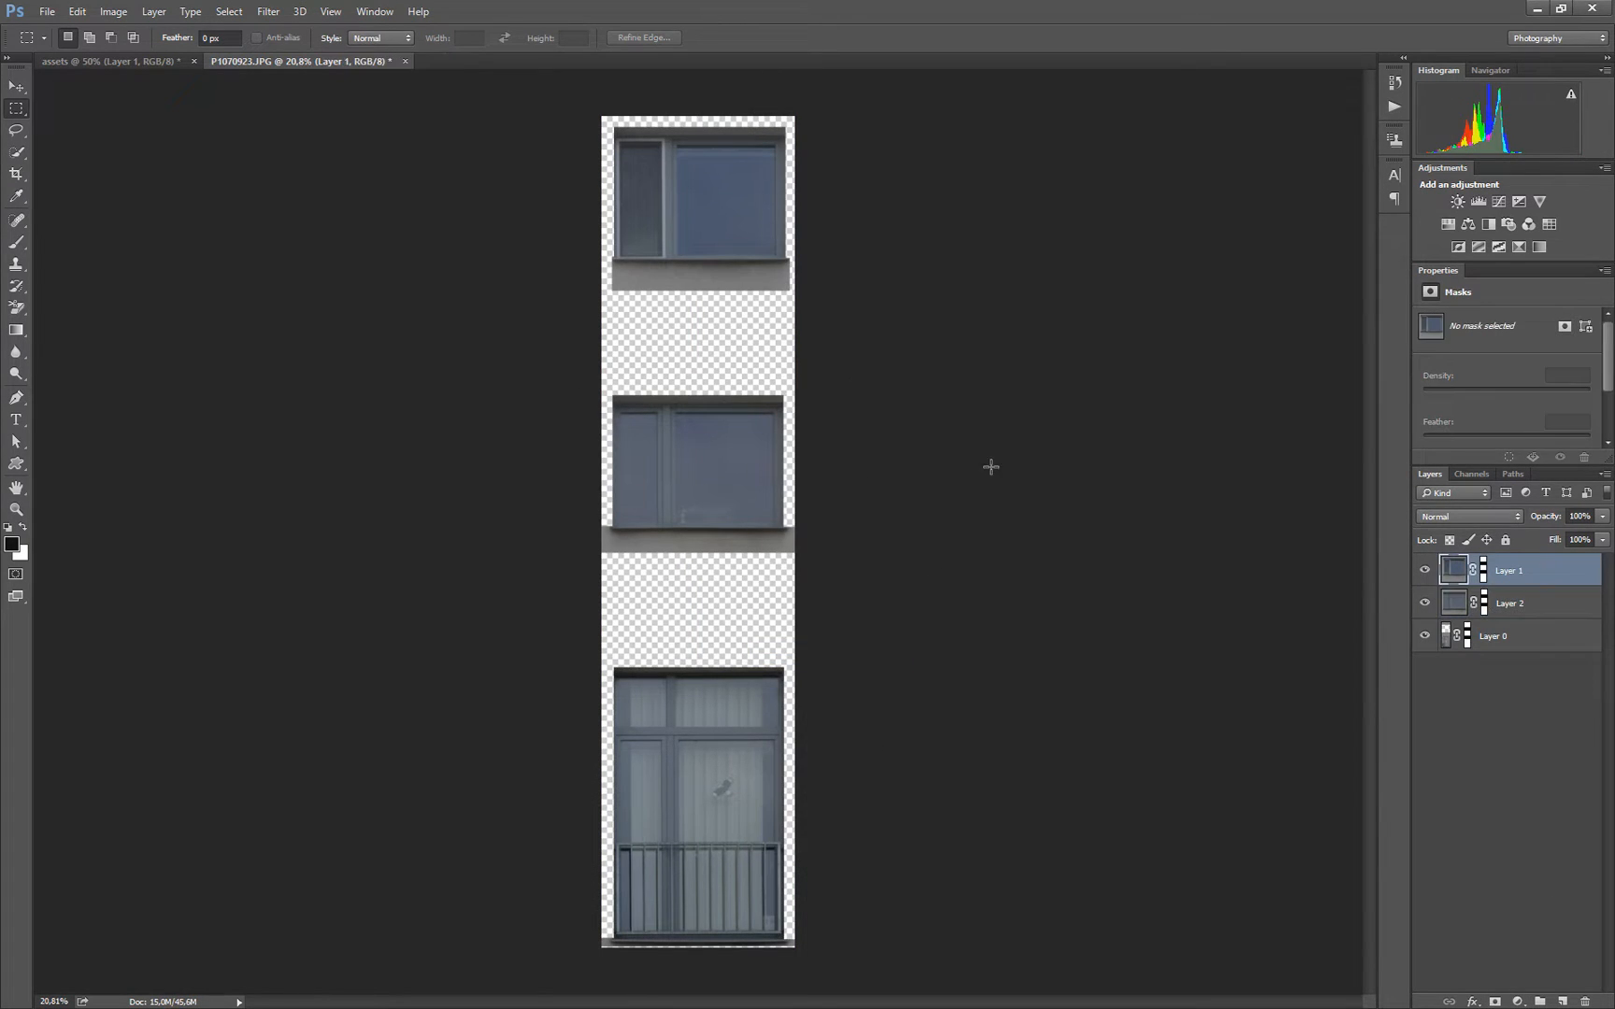
scroll(713, 174, "up", 5, "alt")
left_click_drag(822, 336, 826, 495)
left_click(1541, 1001)
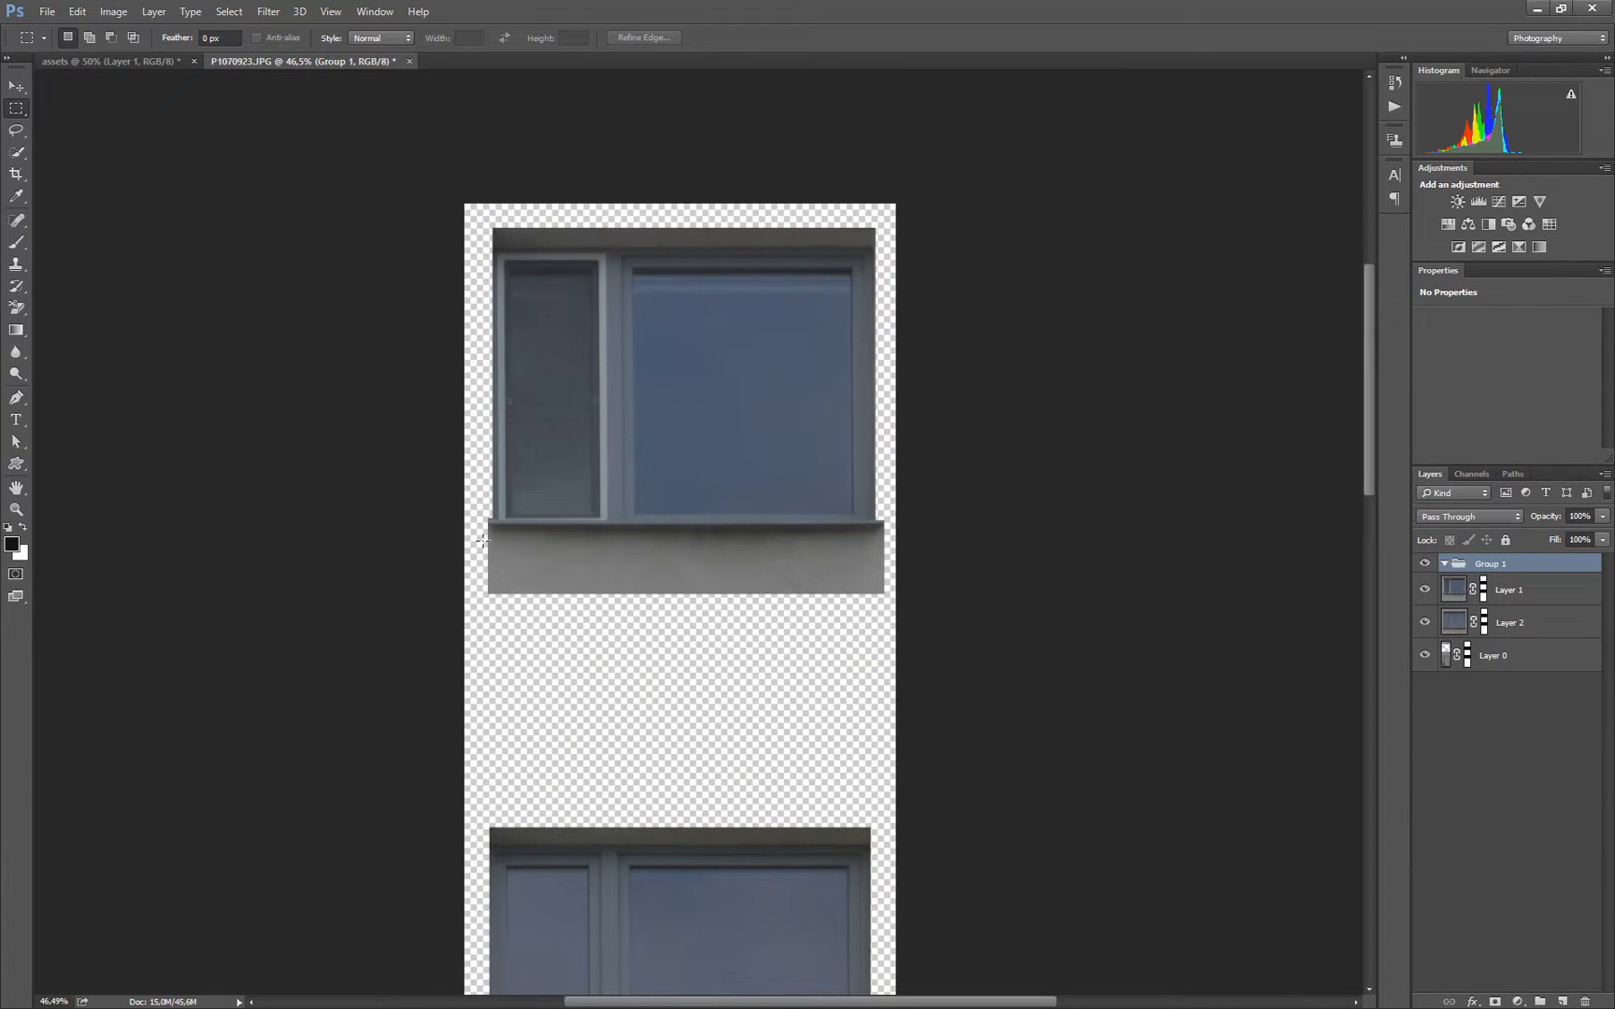
left_click_drag(483, 547, 1002, 639)
left_click(1494, 1001, "alt")
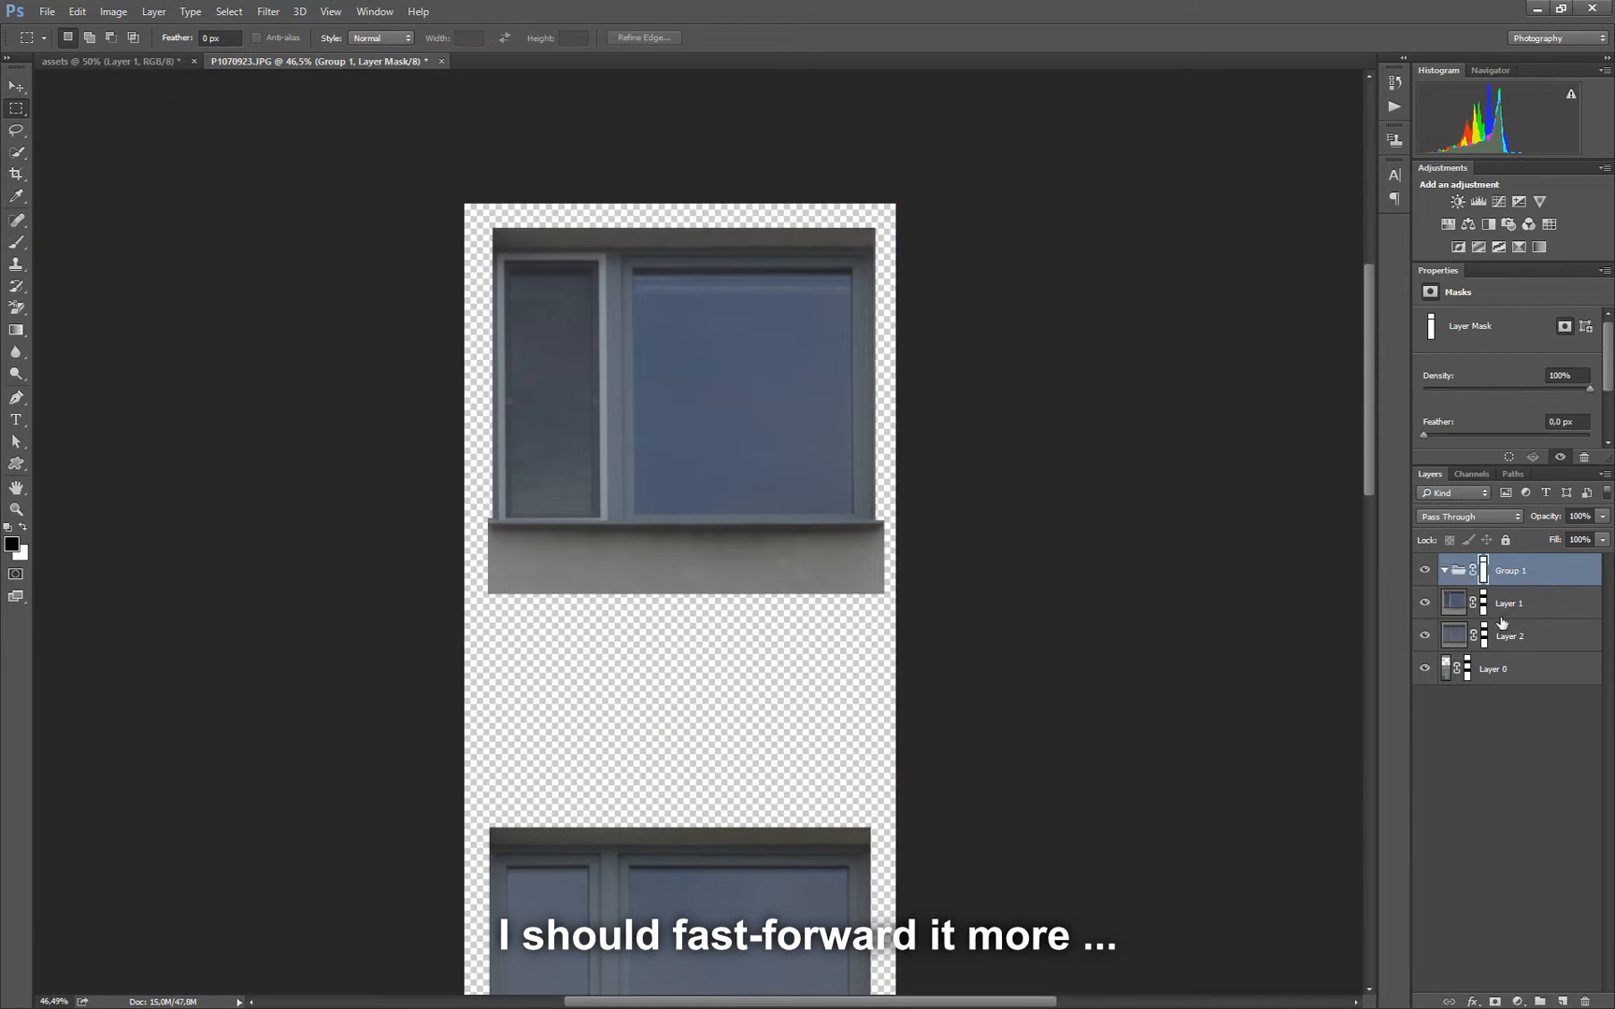
left_click_drag(1500, 612, 1481, 569)
mouse_move(1425, 435)
left_mouse_down()
mouse_move(1497, 434)
mouse_move(1482, 435)
left_mouse_up()
Paint black on Group 1's mask with a 55 px brush to fade the wall shadow at both ends of the top window's sill
scroll(619, 526, "up", 3, "alt")
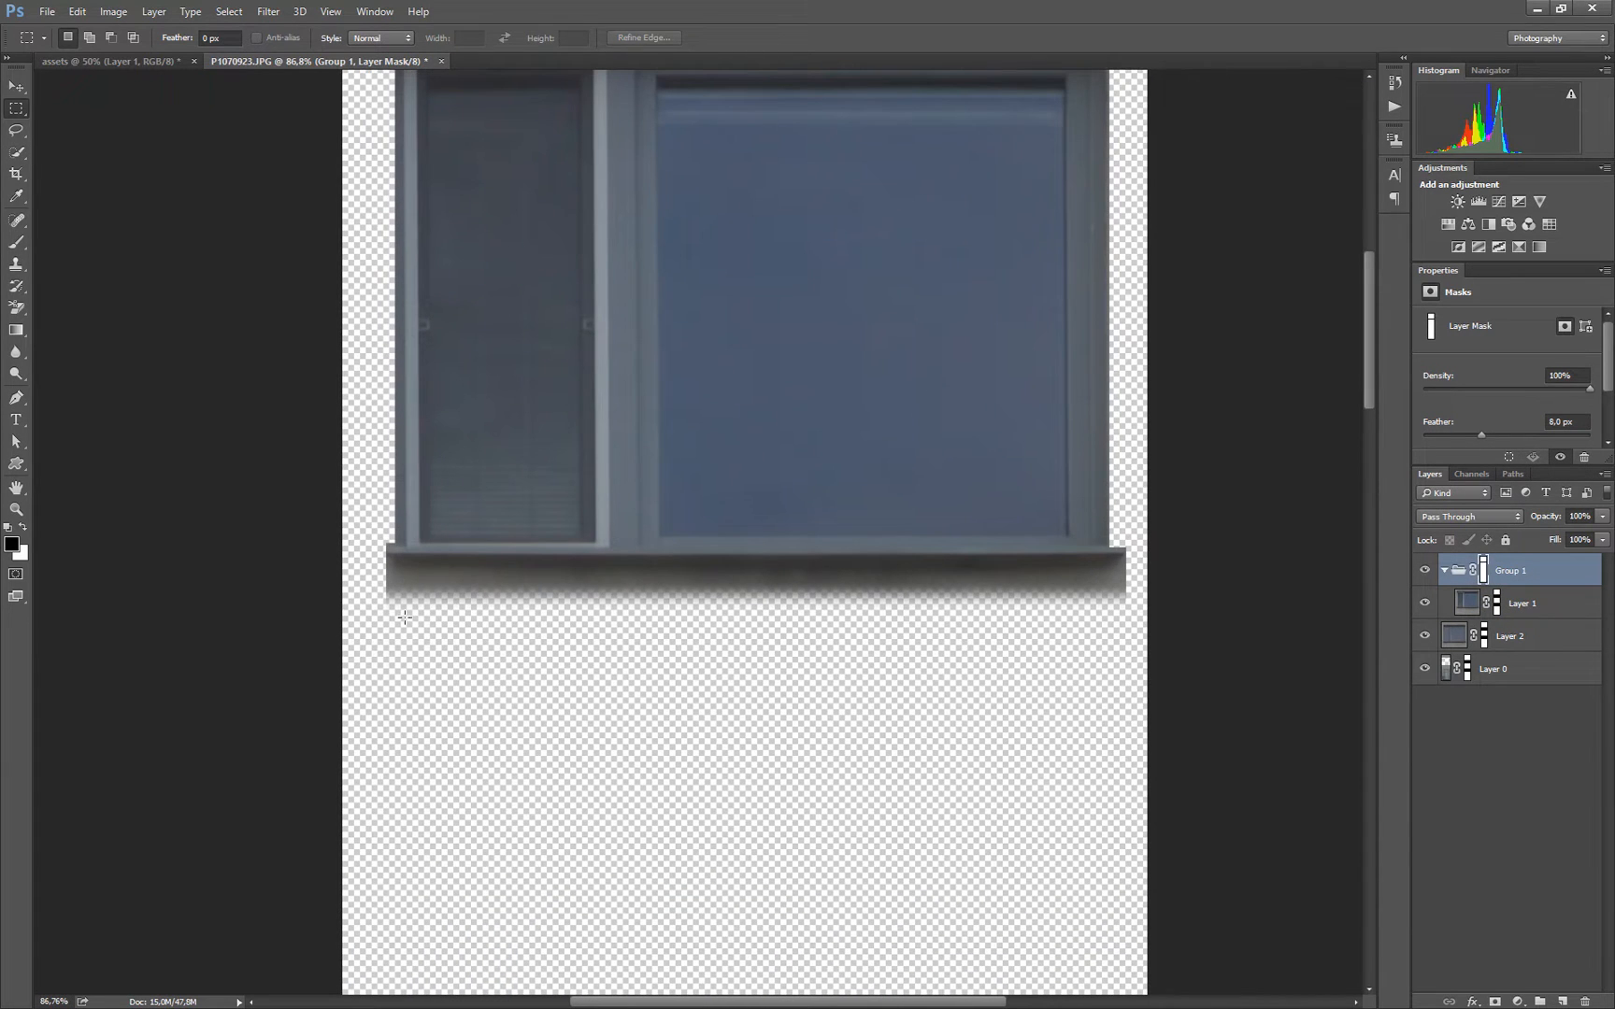
key("b")
right_click_drag(421, 642, 365, 598, "alt")
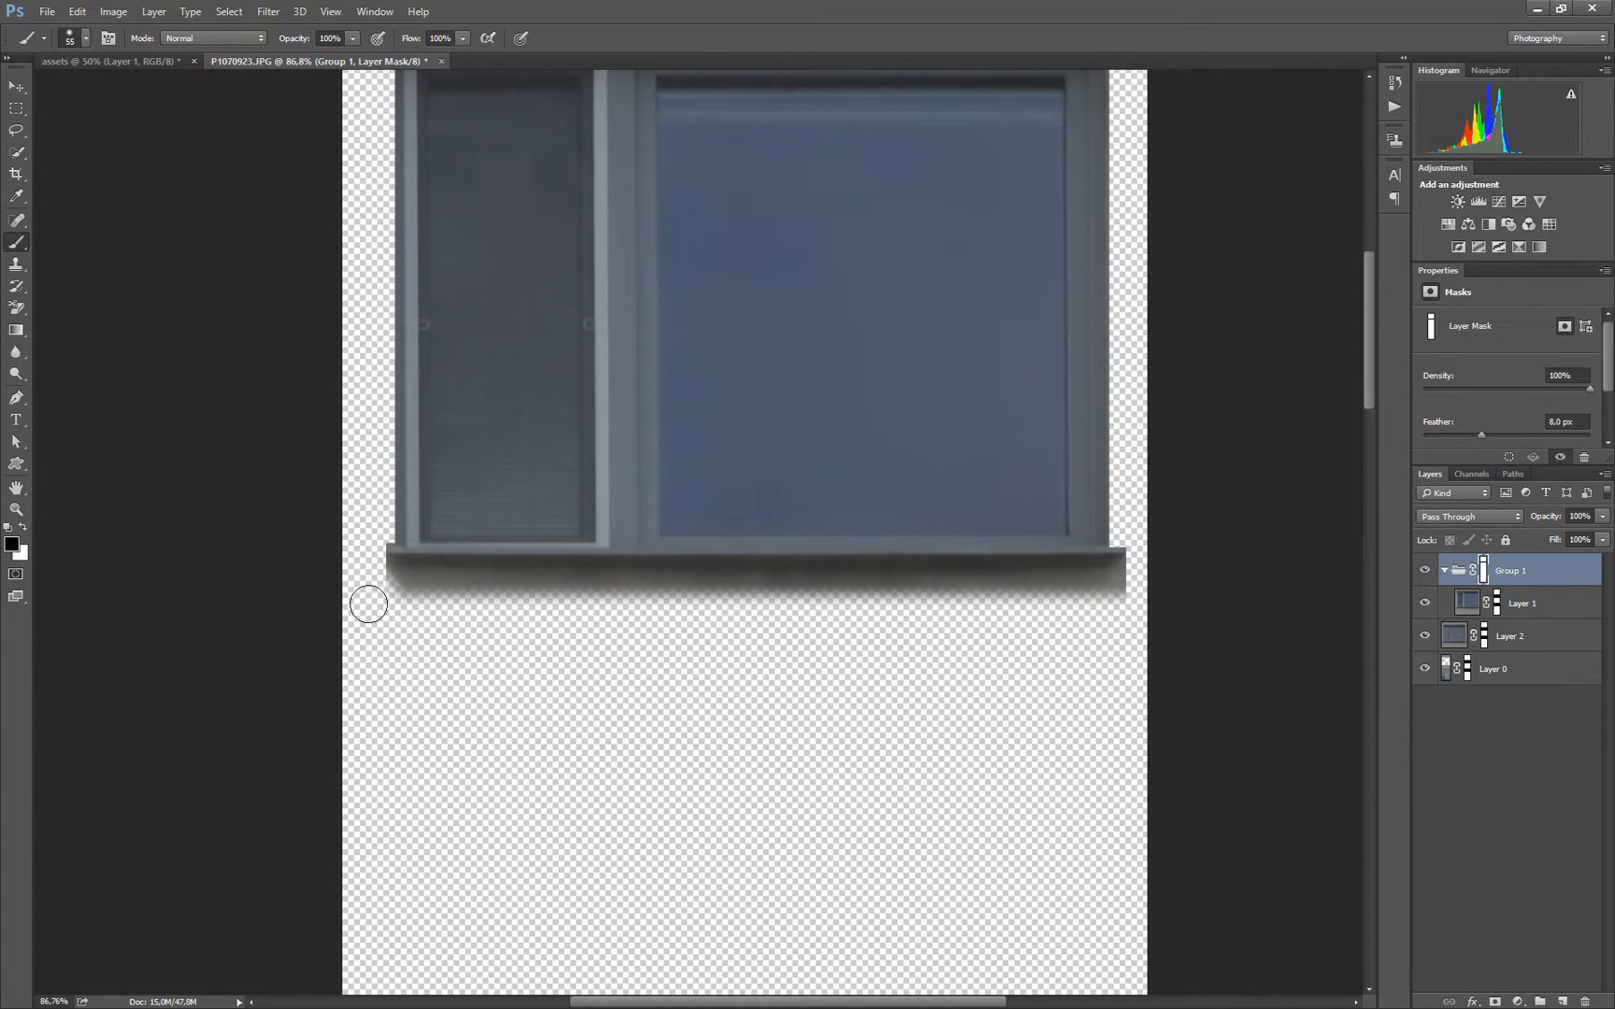
left_click(1148, 583)
left_click(371, 591)
key("x")
Create a new group for the middle window and move Layer 2 into it
left_click_drag(827, 925, 739, 291)
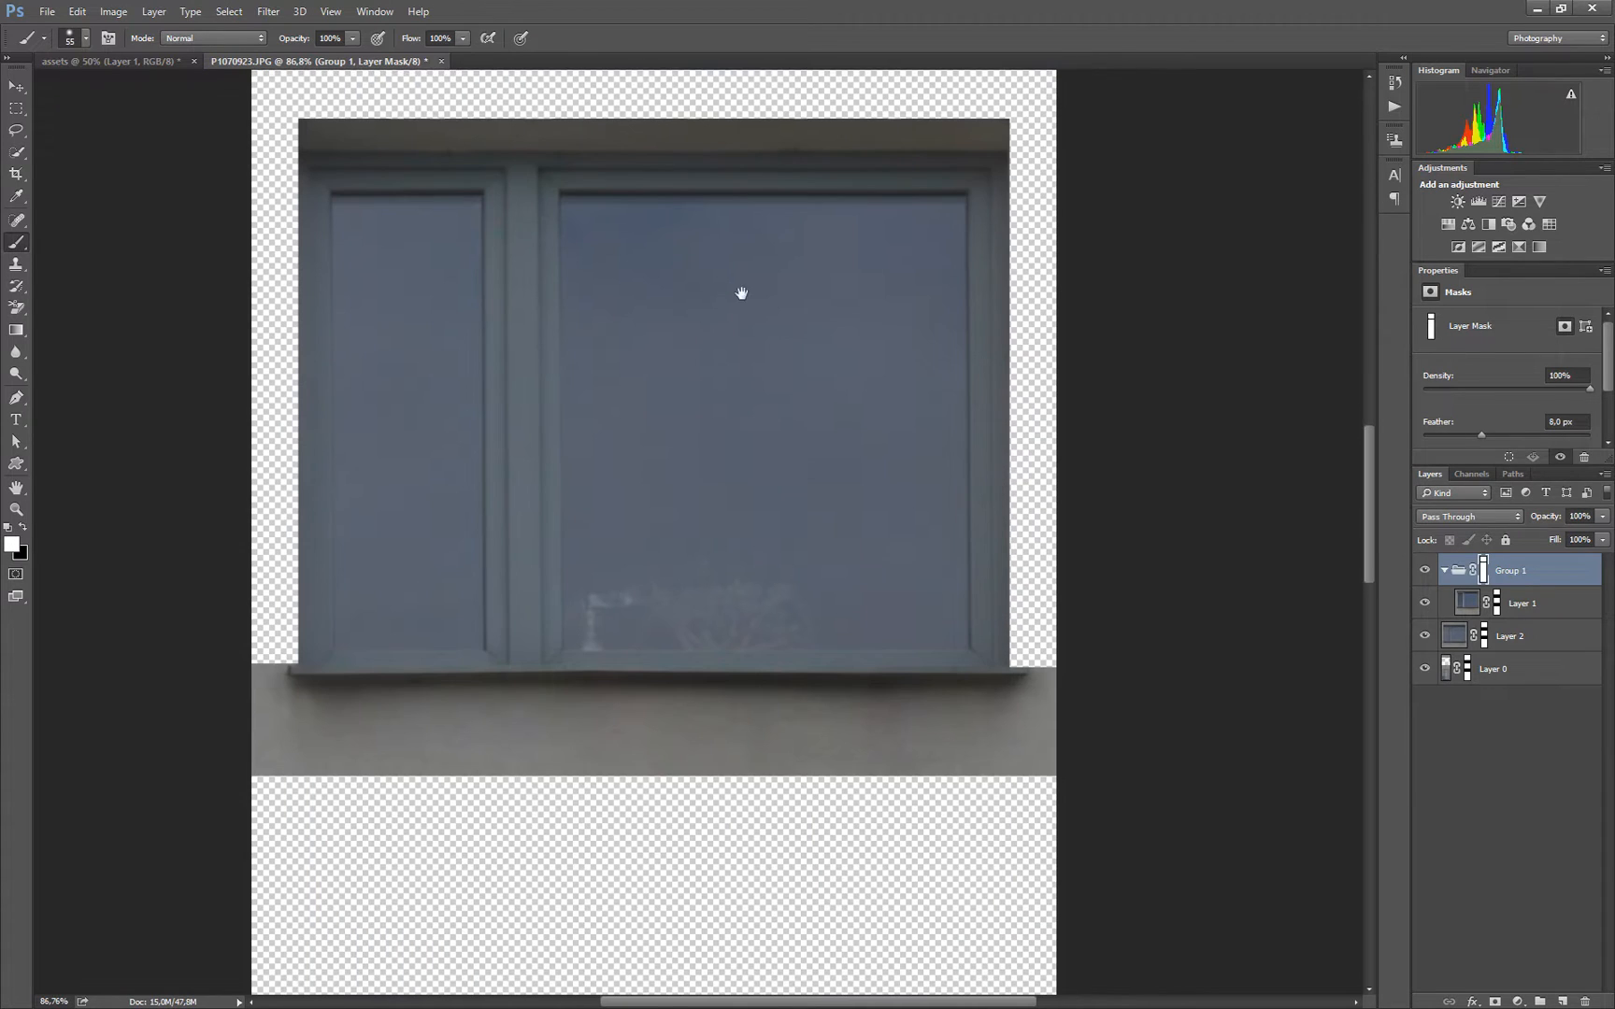
left_click(1452, 635)
left_click(1540, 1001)
left_click_drag(1503, 655, 1494, 629)
left_click(1494, 631)
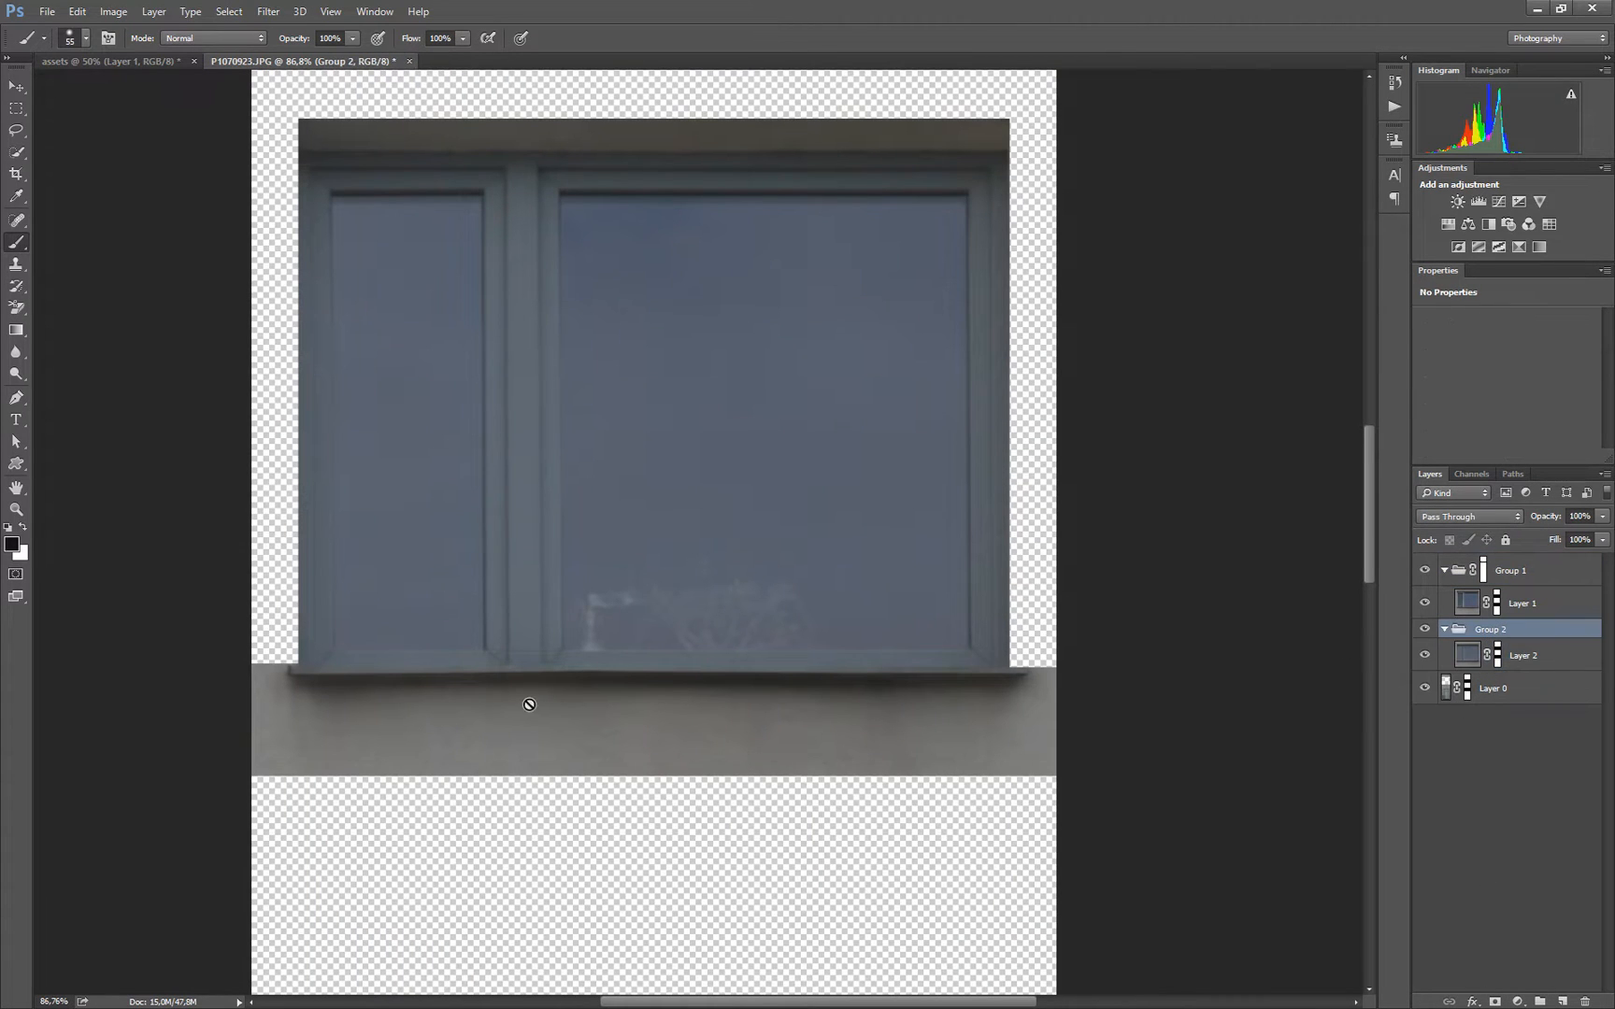
Mask out the wall beside and below the middle window's sill on Group 2 and feather the mask edge
key("m")
left_click_drag(233, 634, 286, 837)
left_click_drag(1075, 639, 1029, 842, "shift")
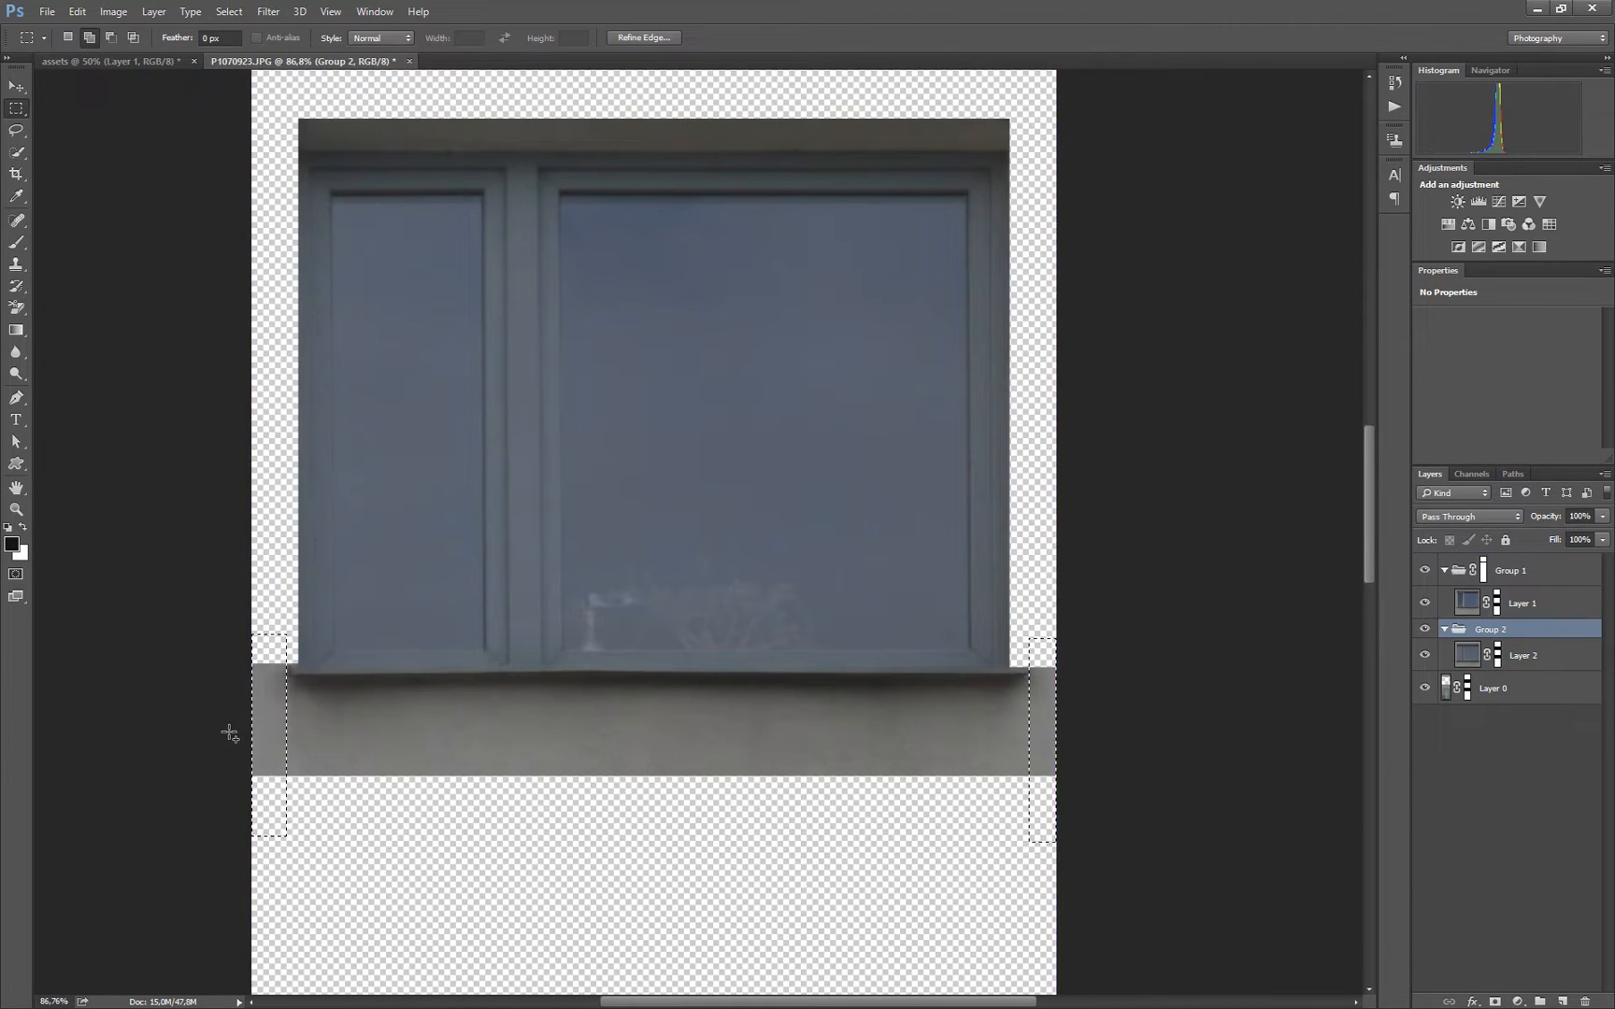
left_click_drag(230, 724, 1195, 887, "shift")
left_click(1494, 1001)
left_click_drag(1426, 436, 1486, 450)
Create a new group for the bottom balcony window and move Layer 0 into it
scroll(821, 613, "down", 10)
left_click(1514, 701)
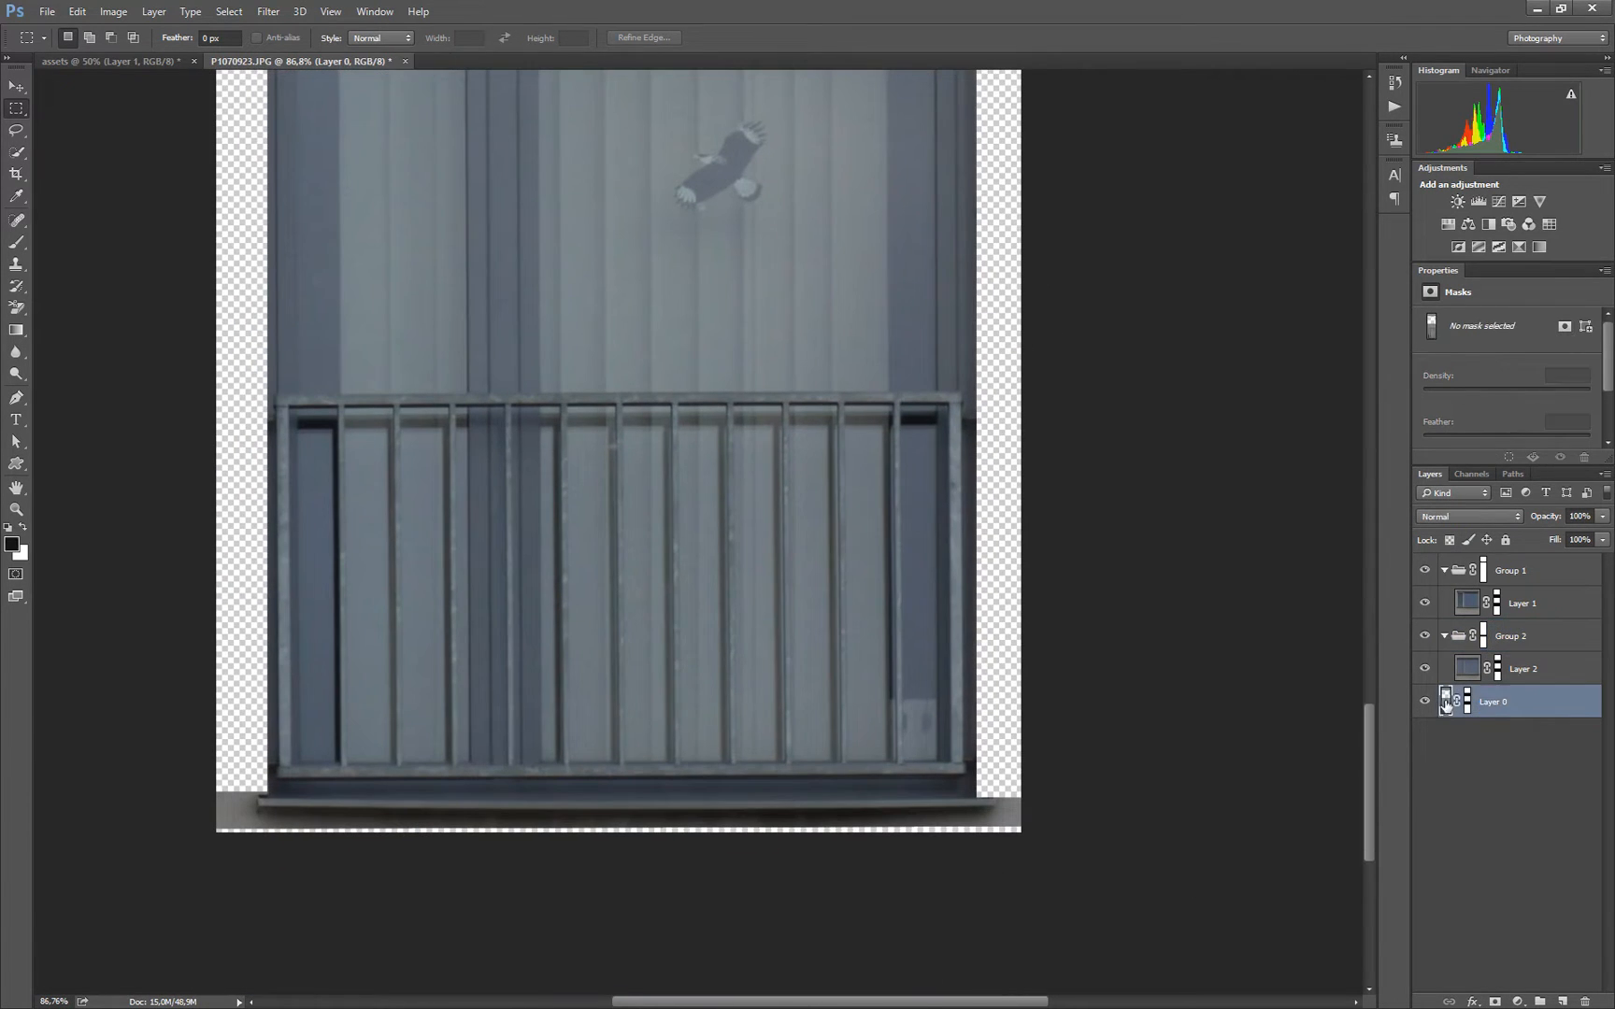
left_click(1495, 1001)
key("ctrl+z")
left_click(1539, 1001)
left_click_drag(1503, 722, 1526, 694)
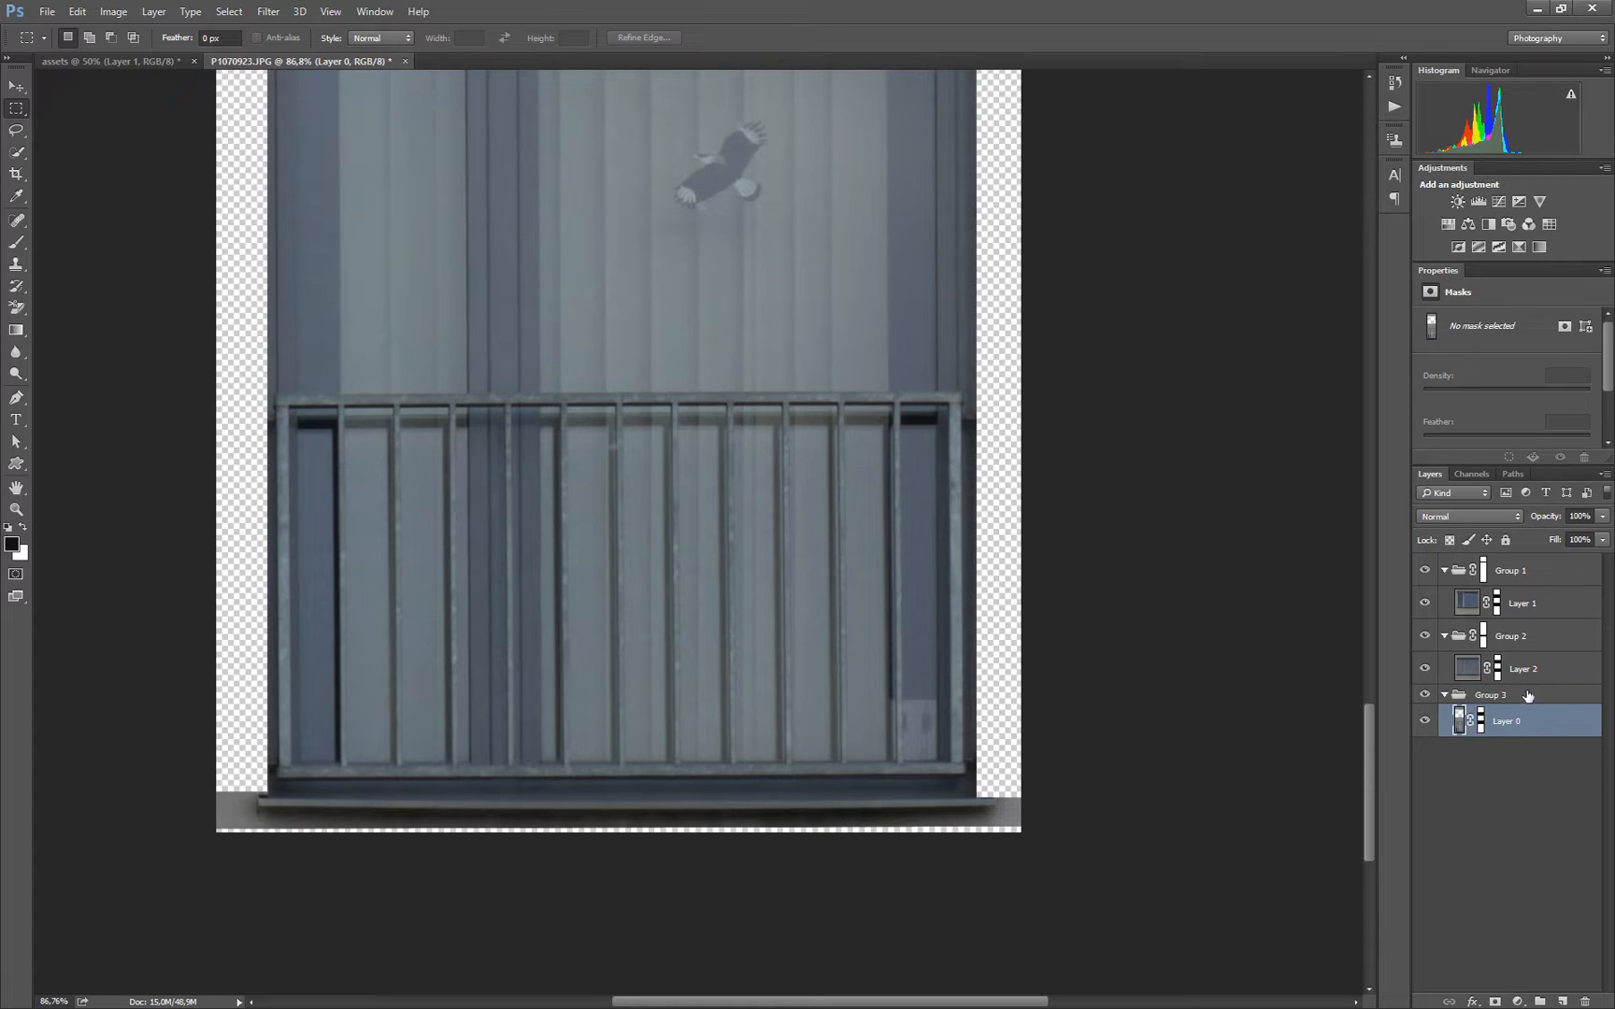
left_click(1525, 695)
Mask out the wall beside and below the balcony window's sill on Group 3 and feather the mask by 5.3 px
left_click_drag(161, 756, 252, 887)
left_click_drag(1075, 773, 1000, 883, "shift")
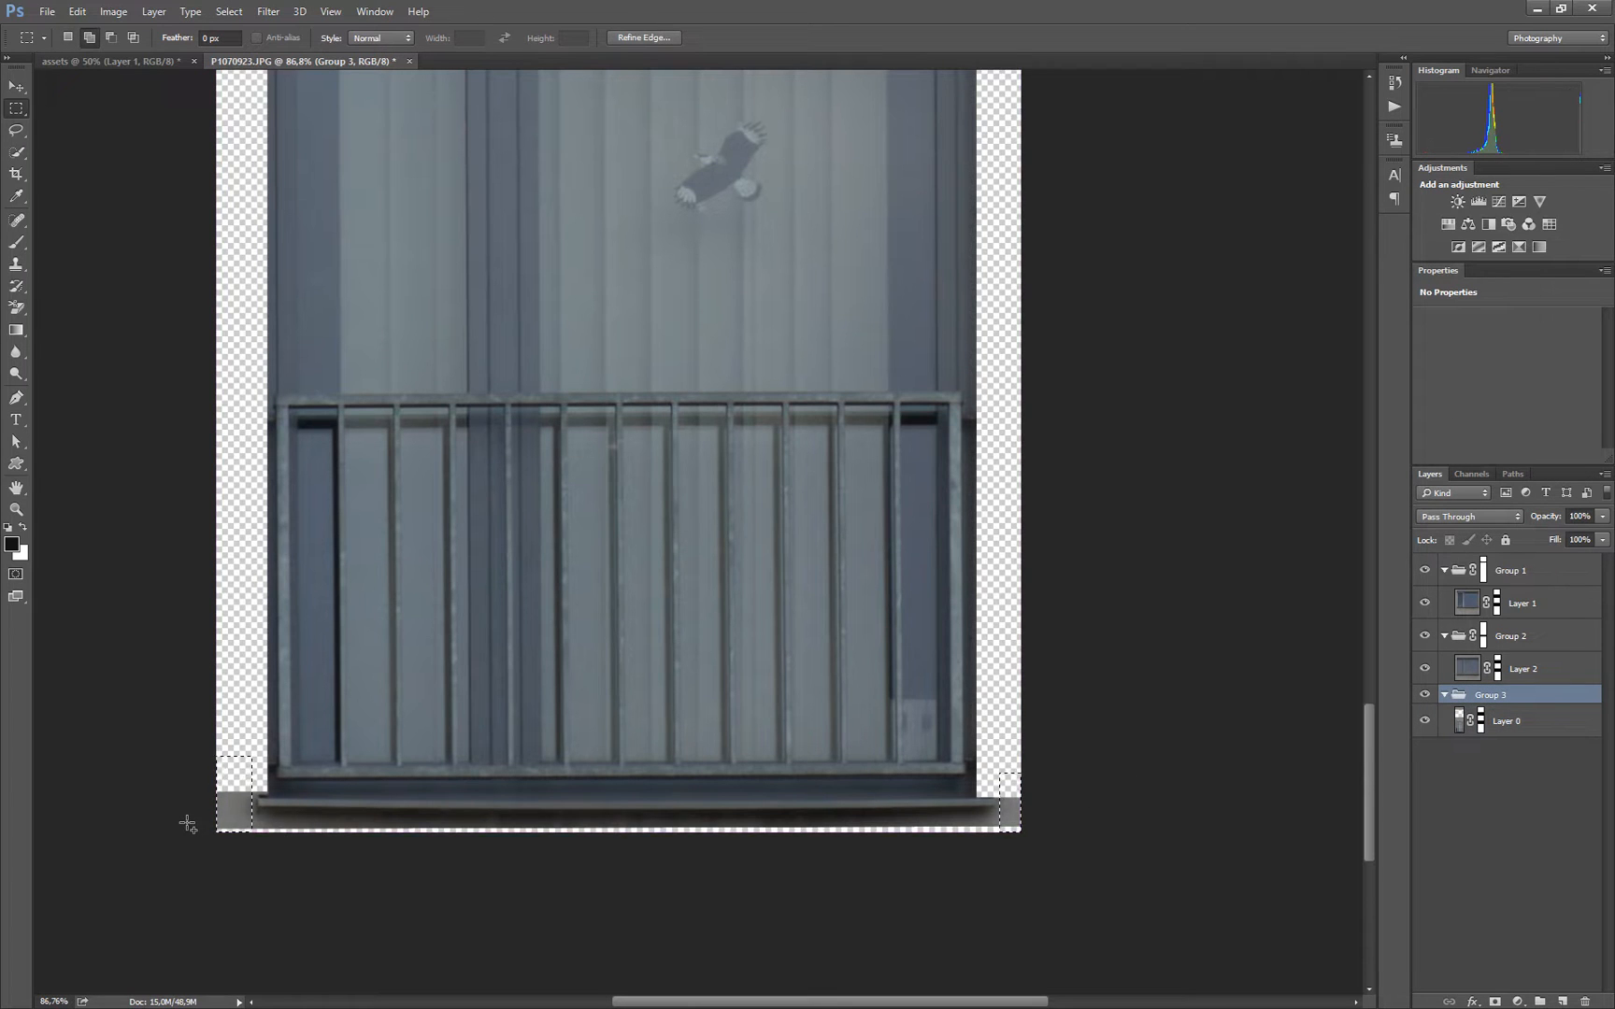
left_click_drag(188, 821, 1046, 874, "shift")
left_click(1494, 1001)
left_click_drag(1480, 436, 1470, 437)
Convert Group 3, Group 2 and Group 1 each to a Smart Object
key("ctrl+0")
key("v")
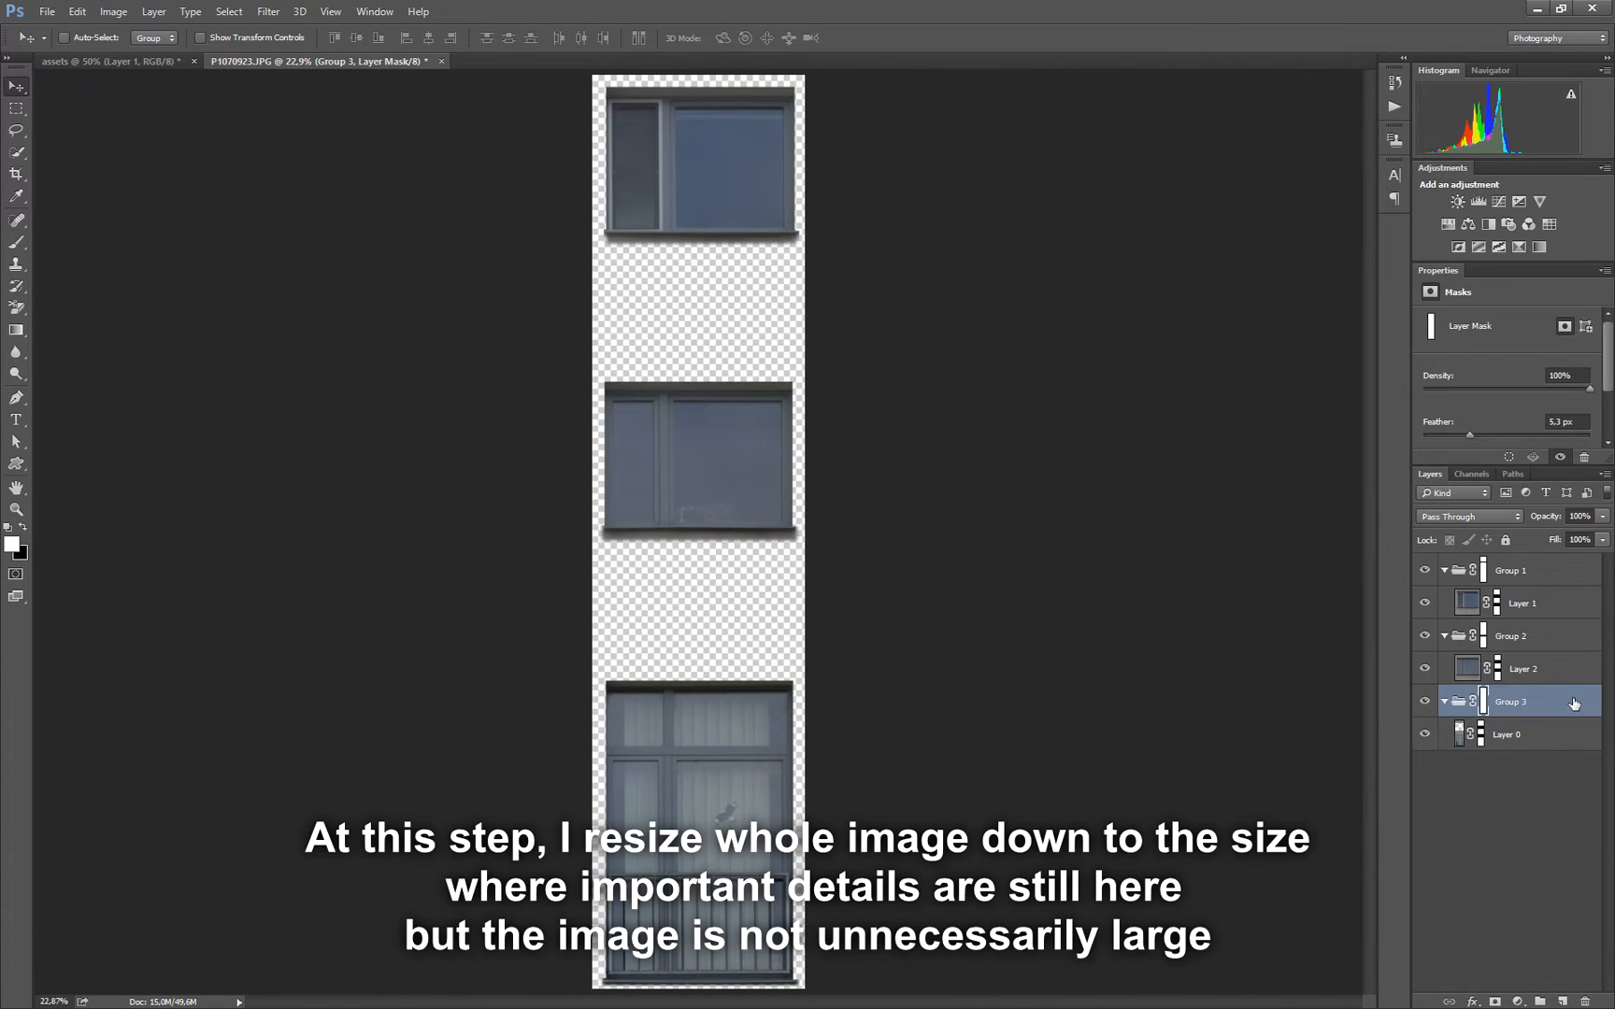
right_click(1574, 701)
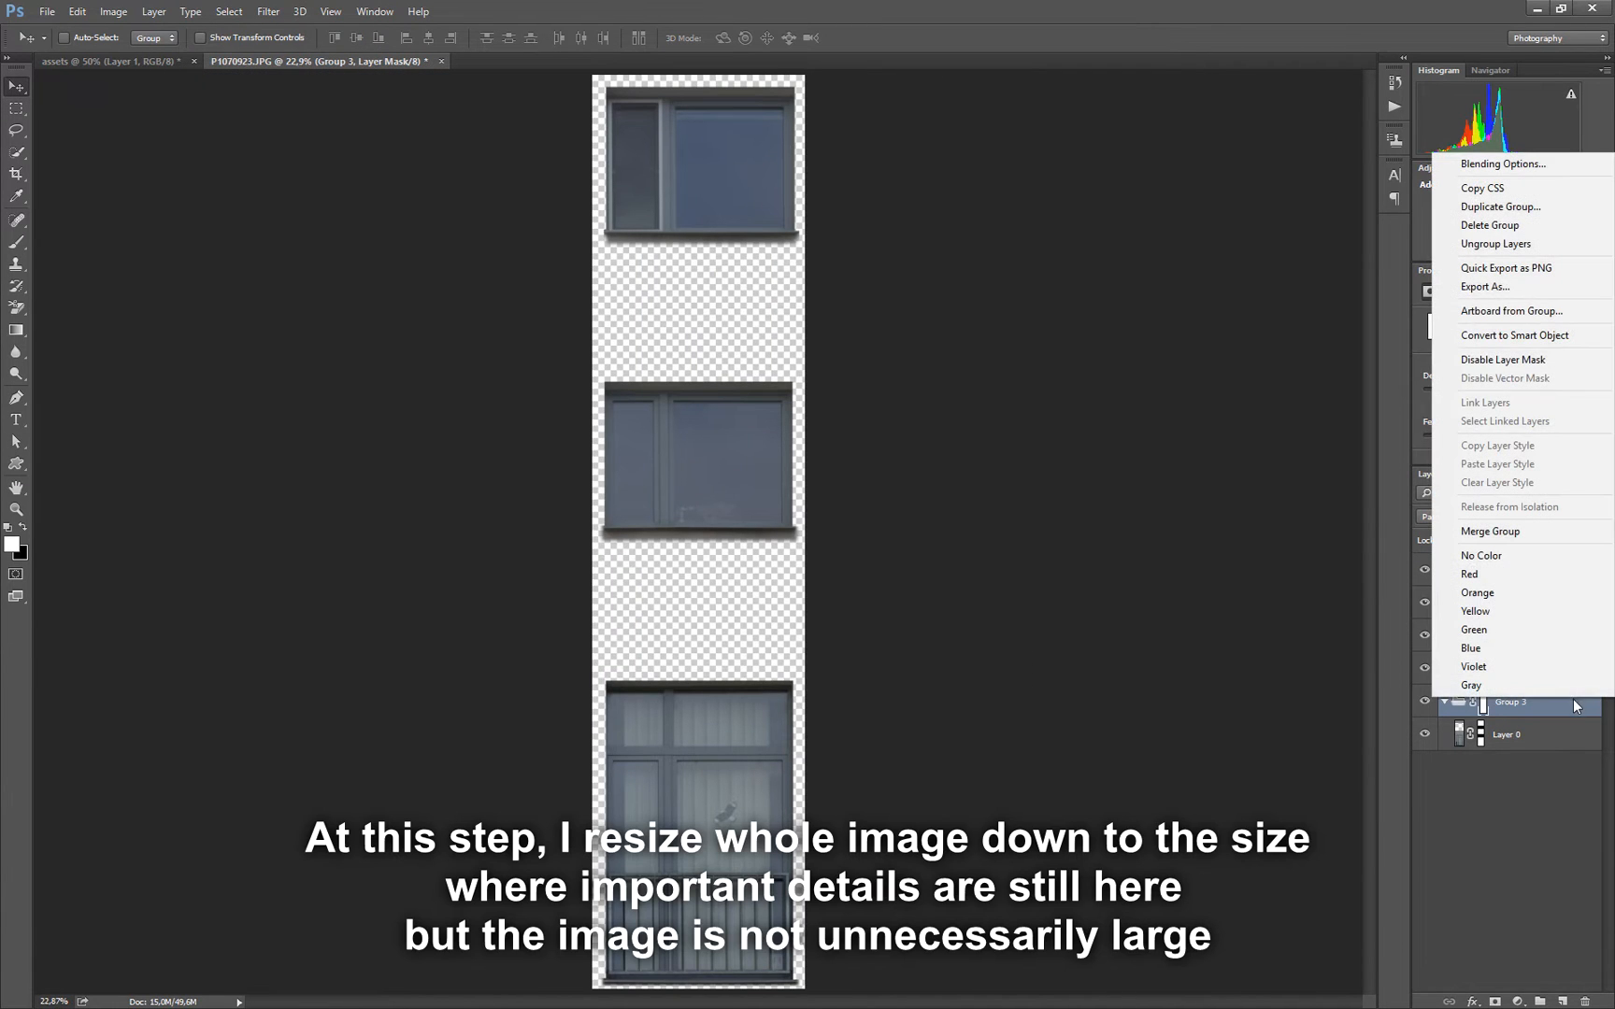
left_click(1546, 334)
right_click(1545, 636)
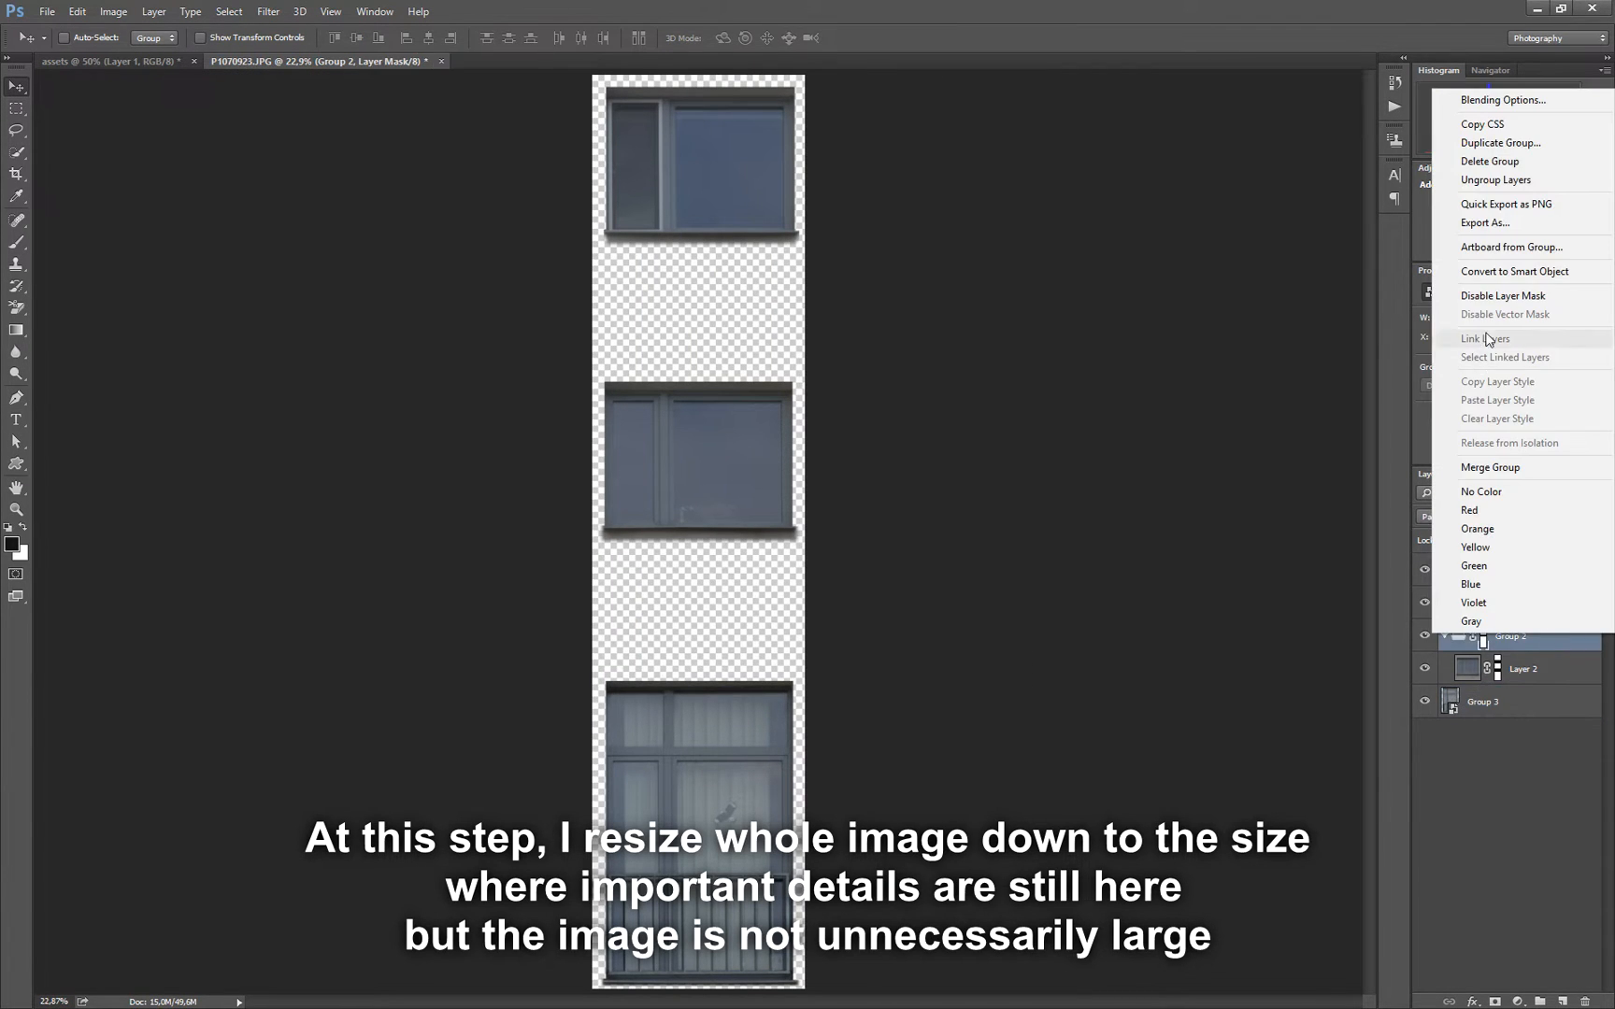
left_click(1505, 282)
right_click(1523, 577)
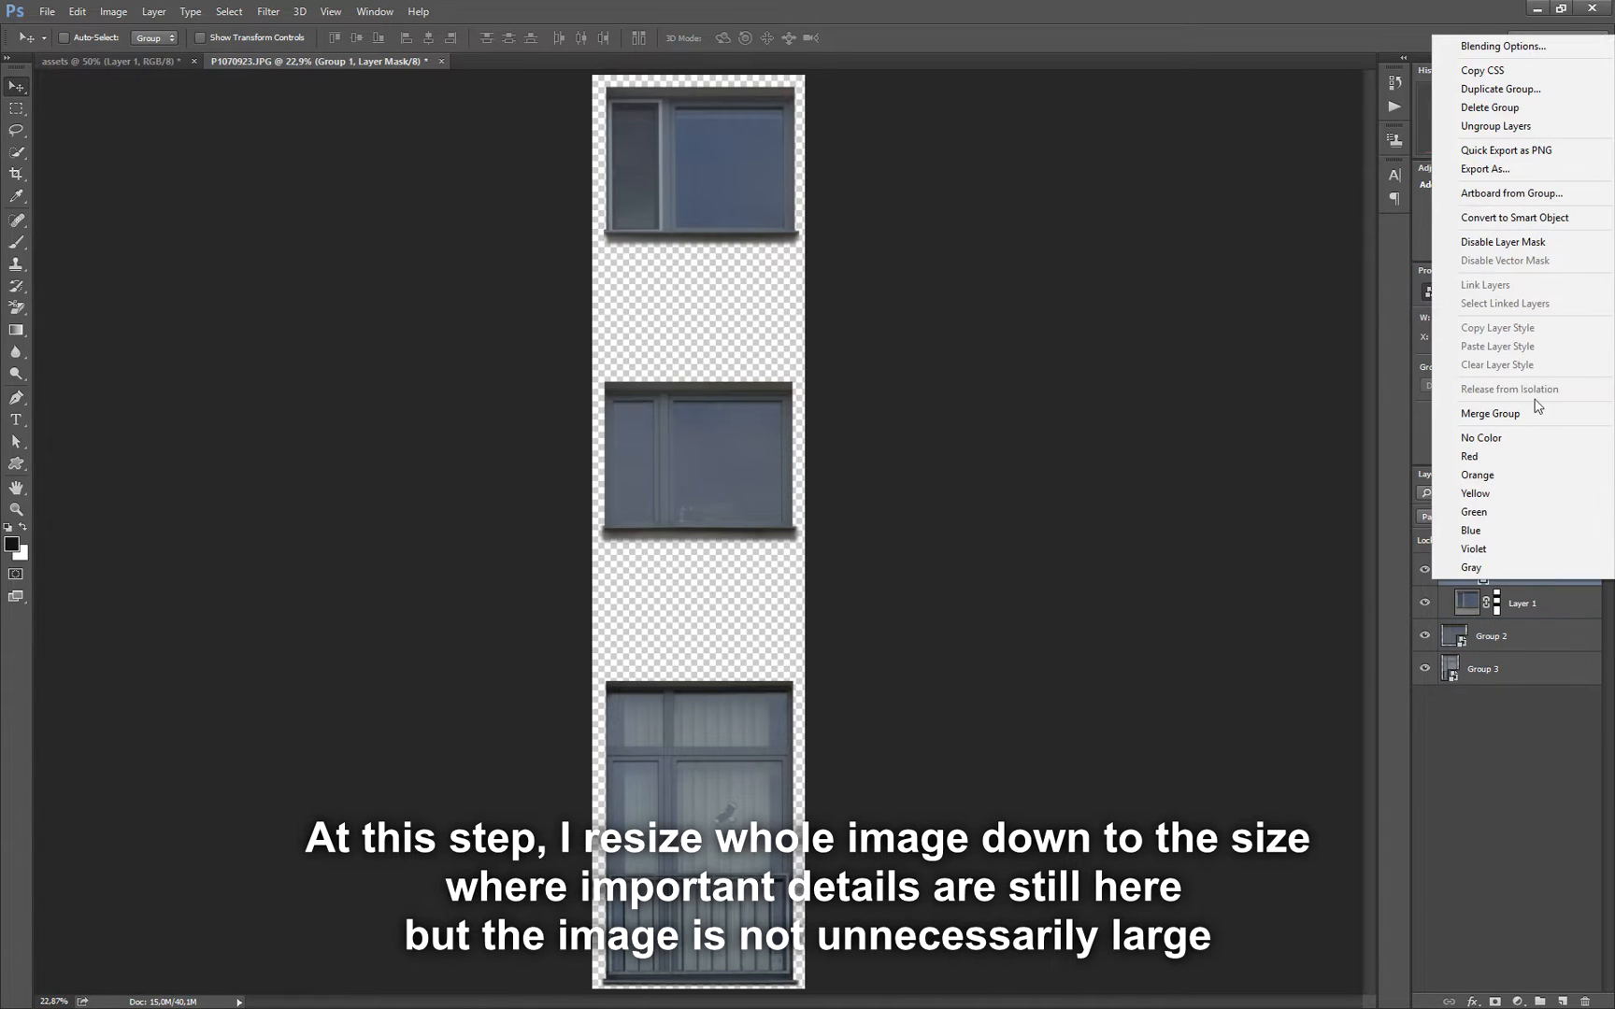
left_click(1528, 217)
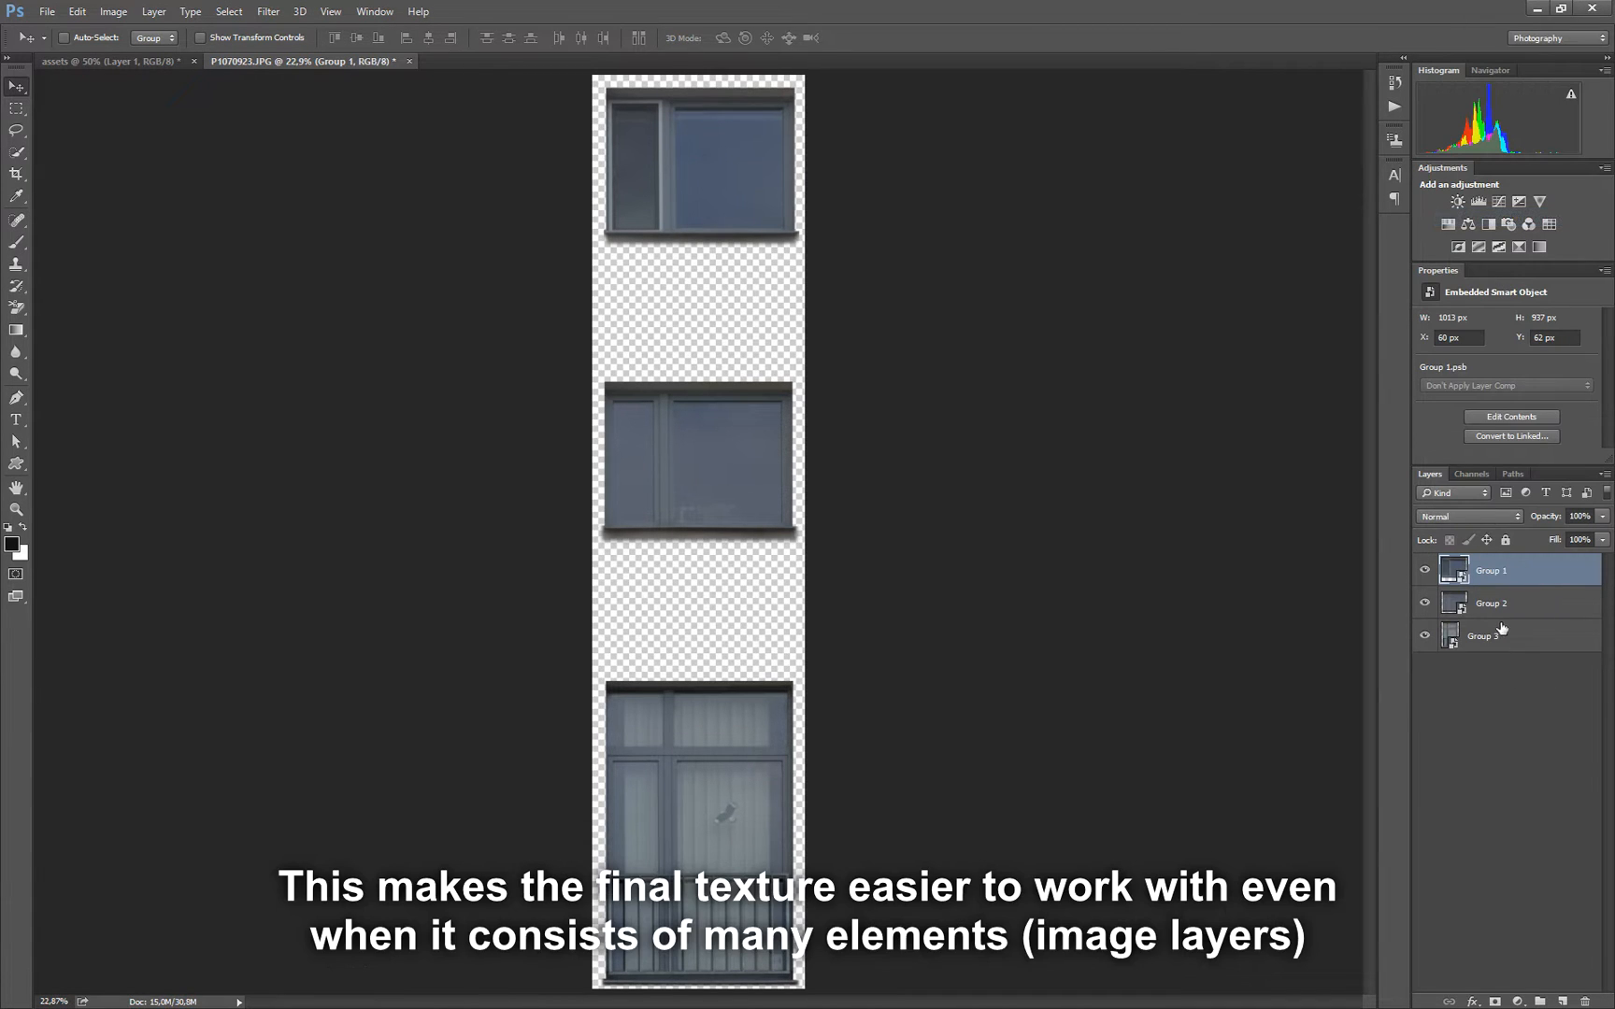
Rename the Smart Object layers Group 1, Group 2 and Group 3 as window1, window2 and window3
double_click(1497, 569)
type("window1")
key("Return")
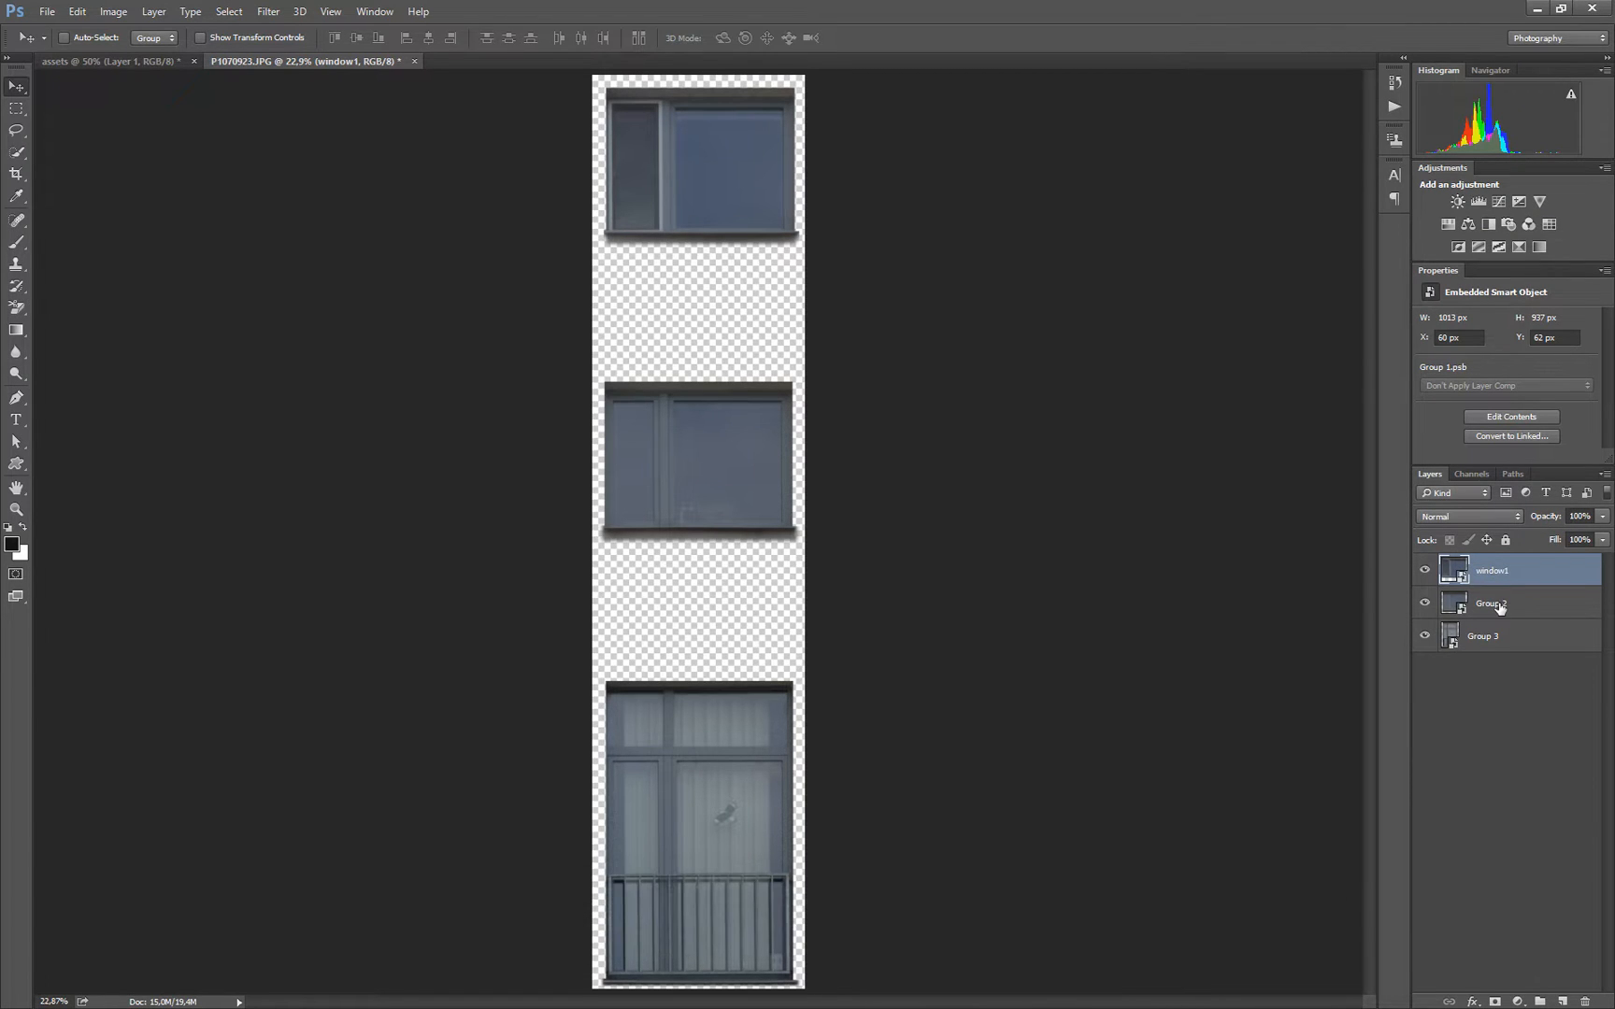
double_click(1499, 604)
type("window2")
key("Return")
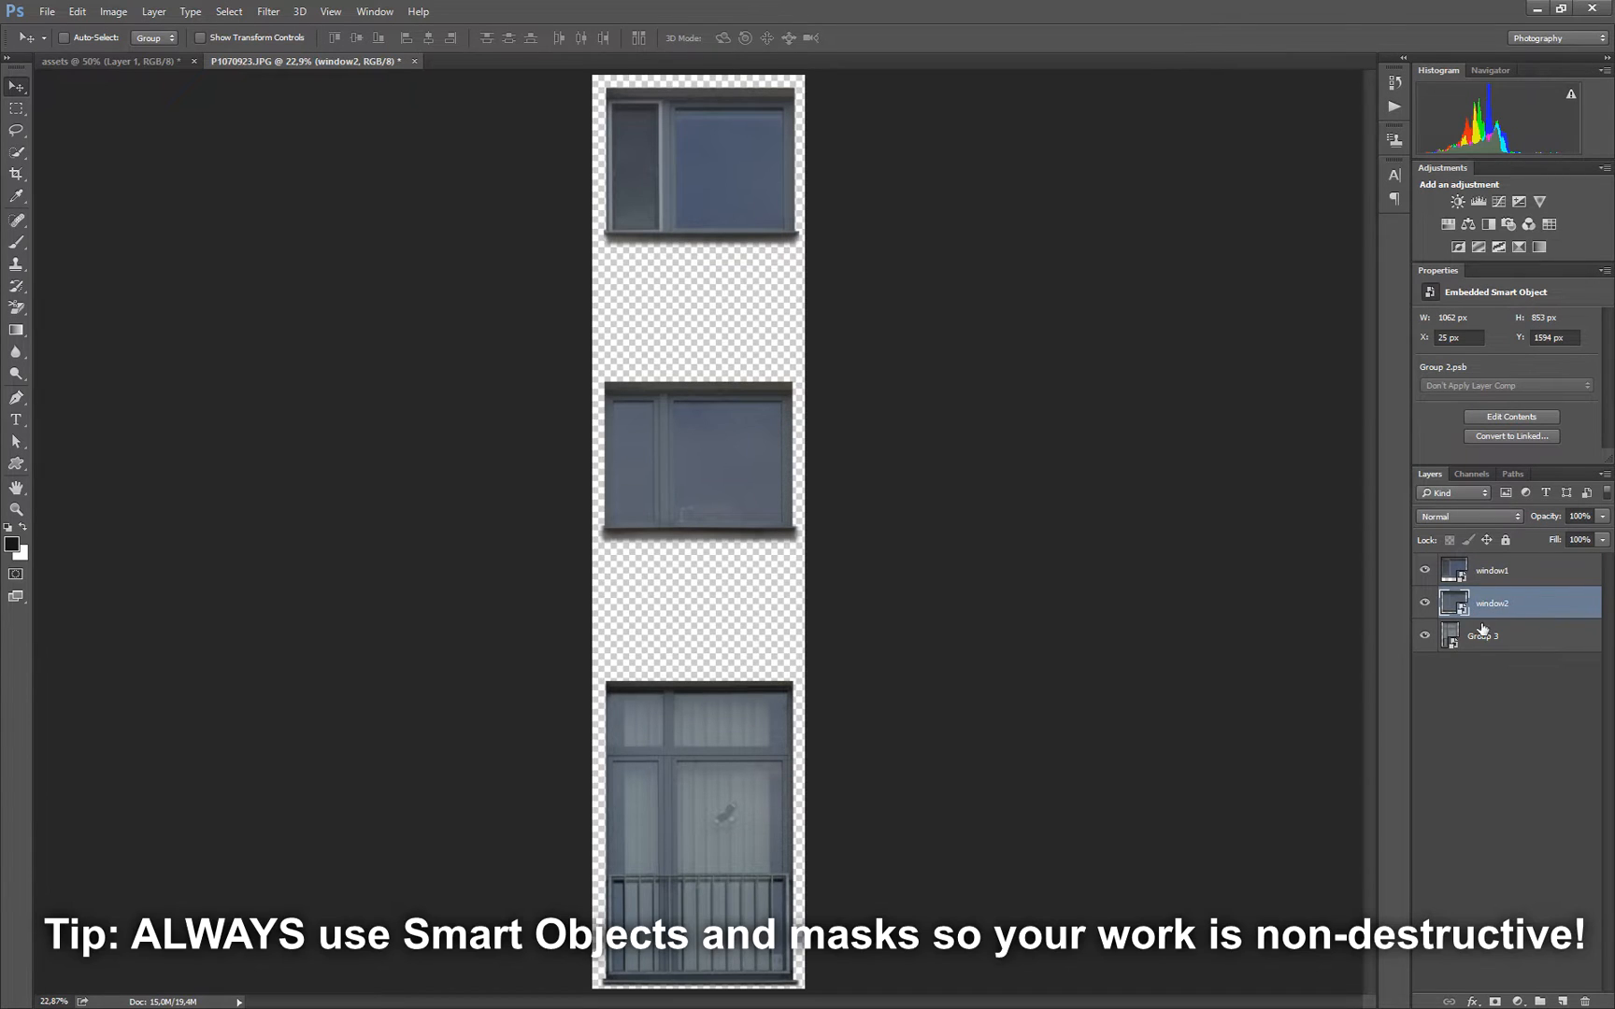
double_click(1483, 638)
type("window3")
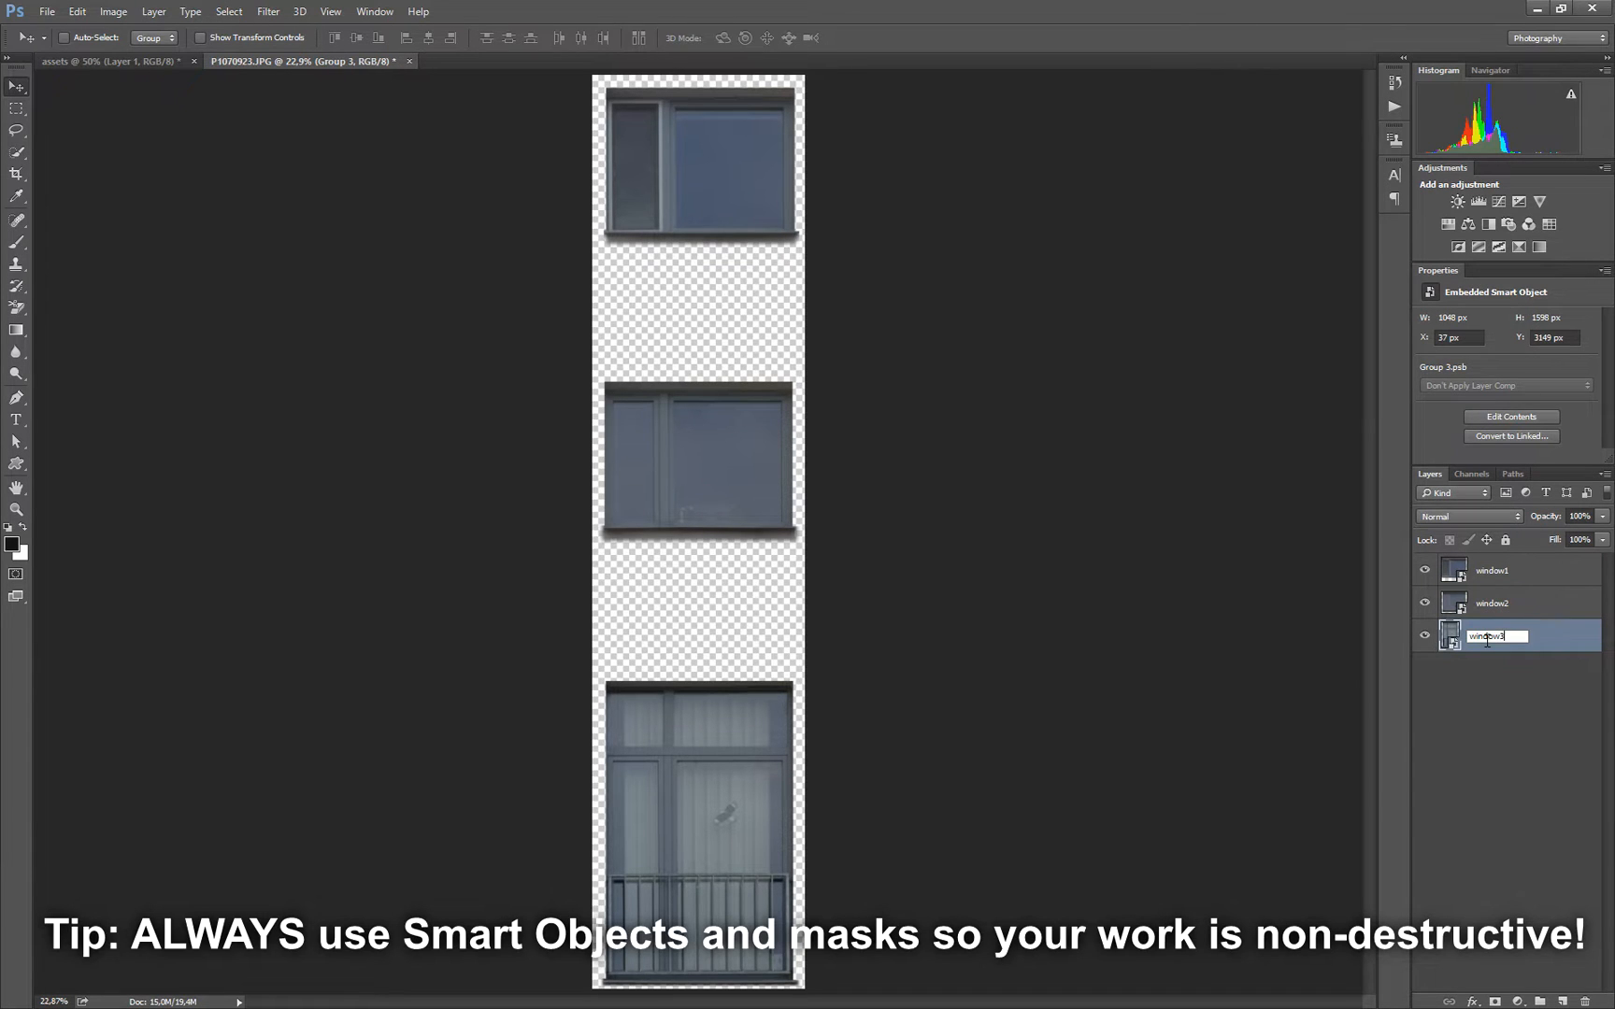
key("Return")
Duplicate the layers window1, window2 and window3 into the assets document
left_click(1537, 572)
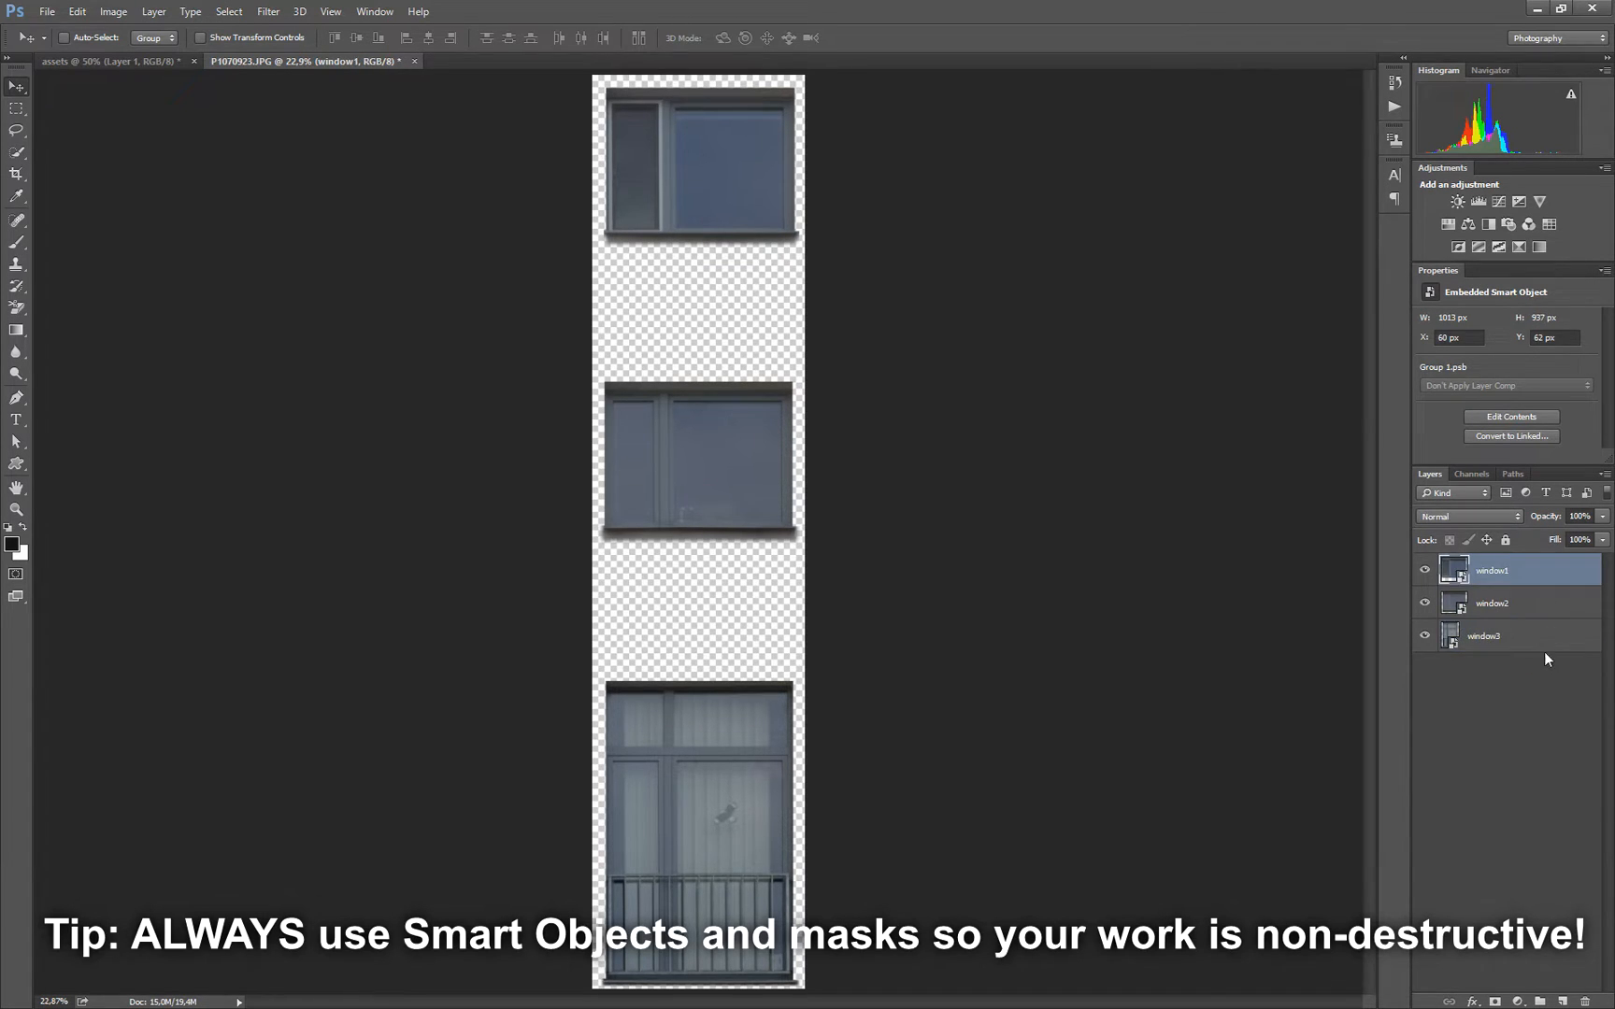
left_click(1537, 637)
left_click(1554, 572, "shift")
right_click(1559, 615)
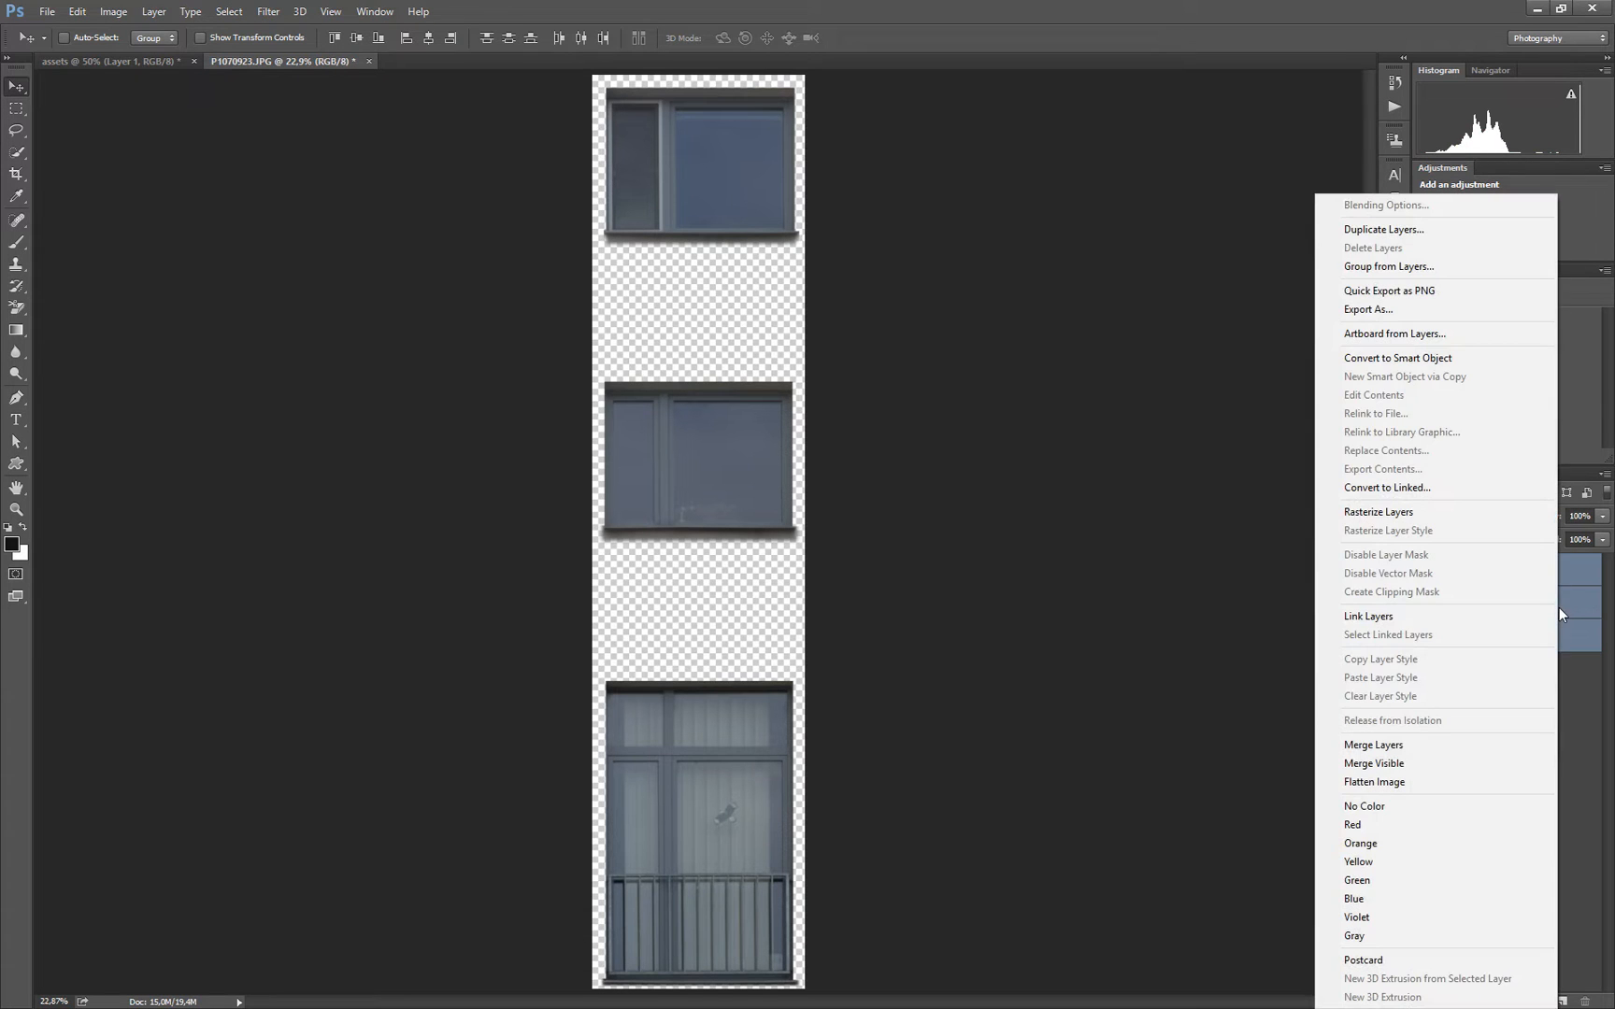
left_click(1383, 229)
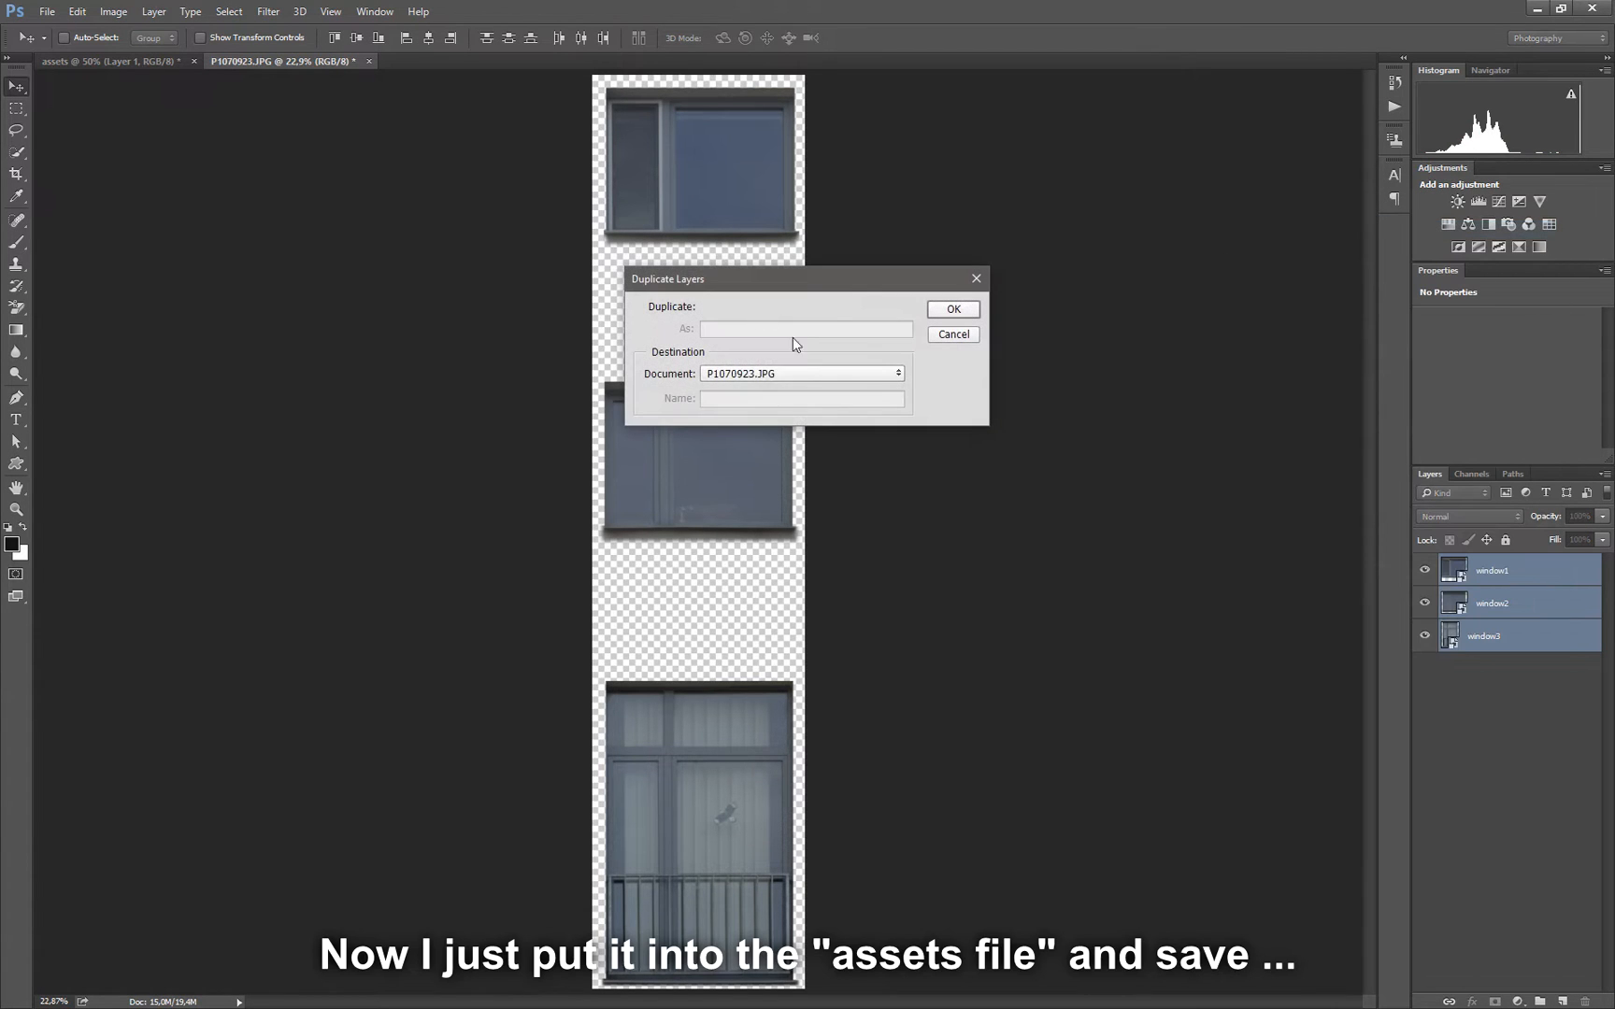
left_click(795, 374)
left_click(752, 394)
left_click(953, 309)
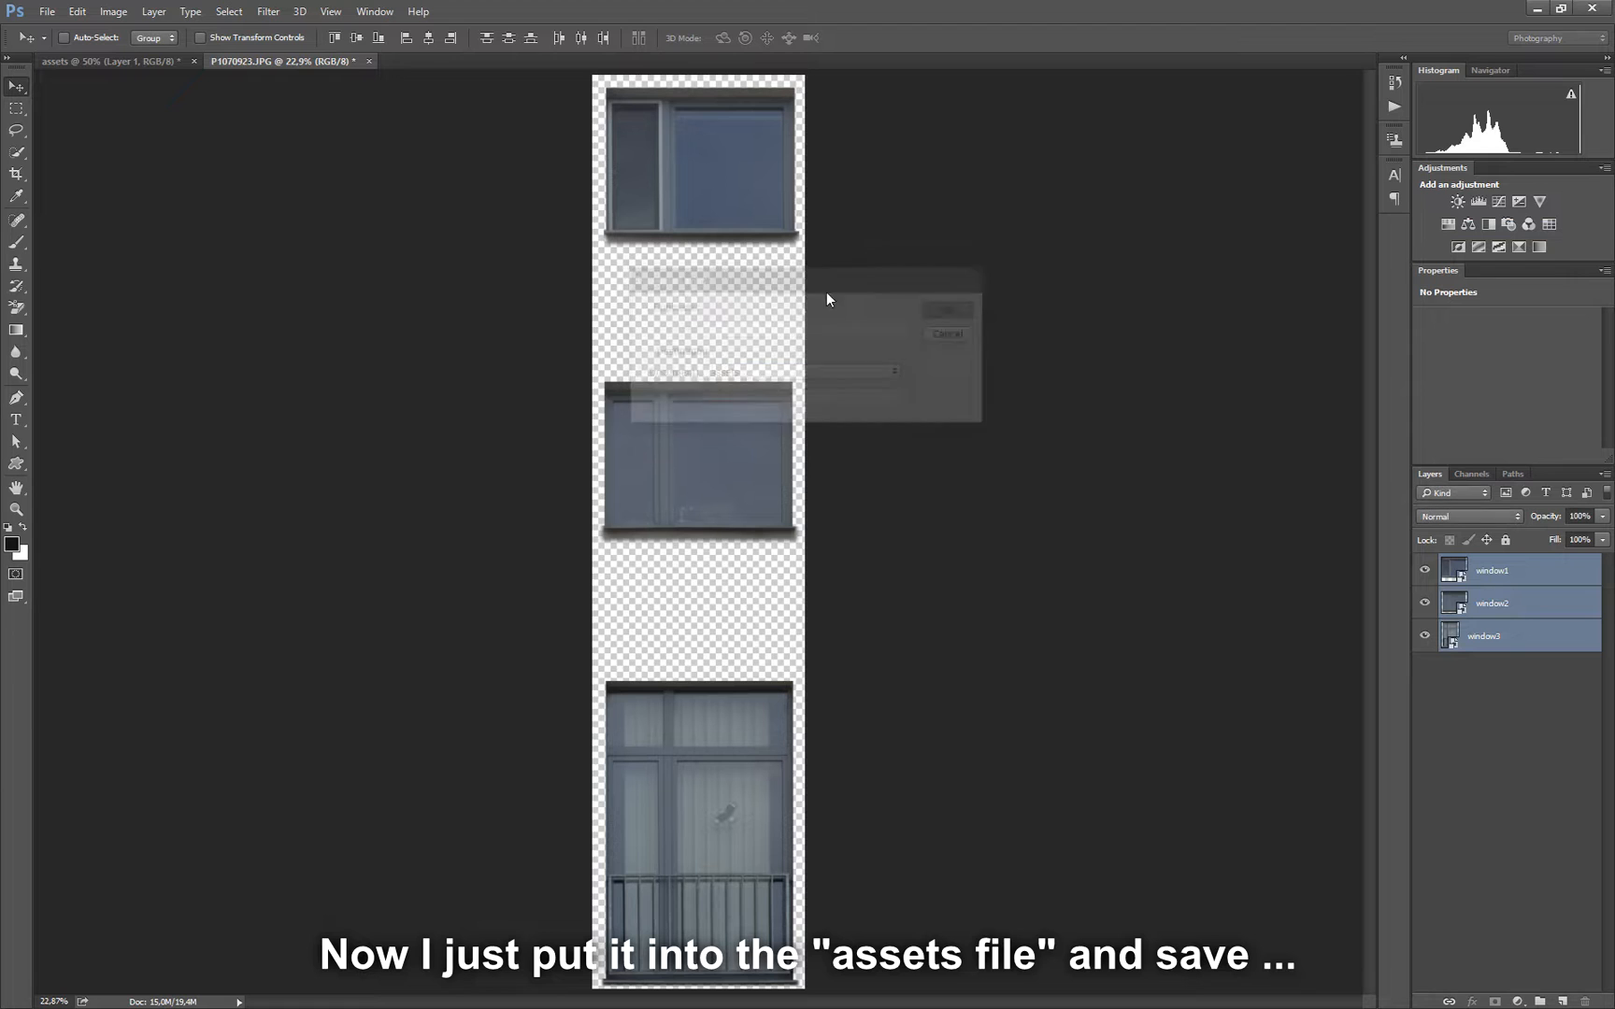
Scale the three window layers down together in the assets document so they fit on the canvas
left_click(96, 62)
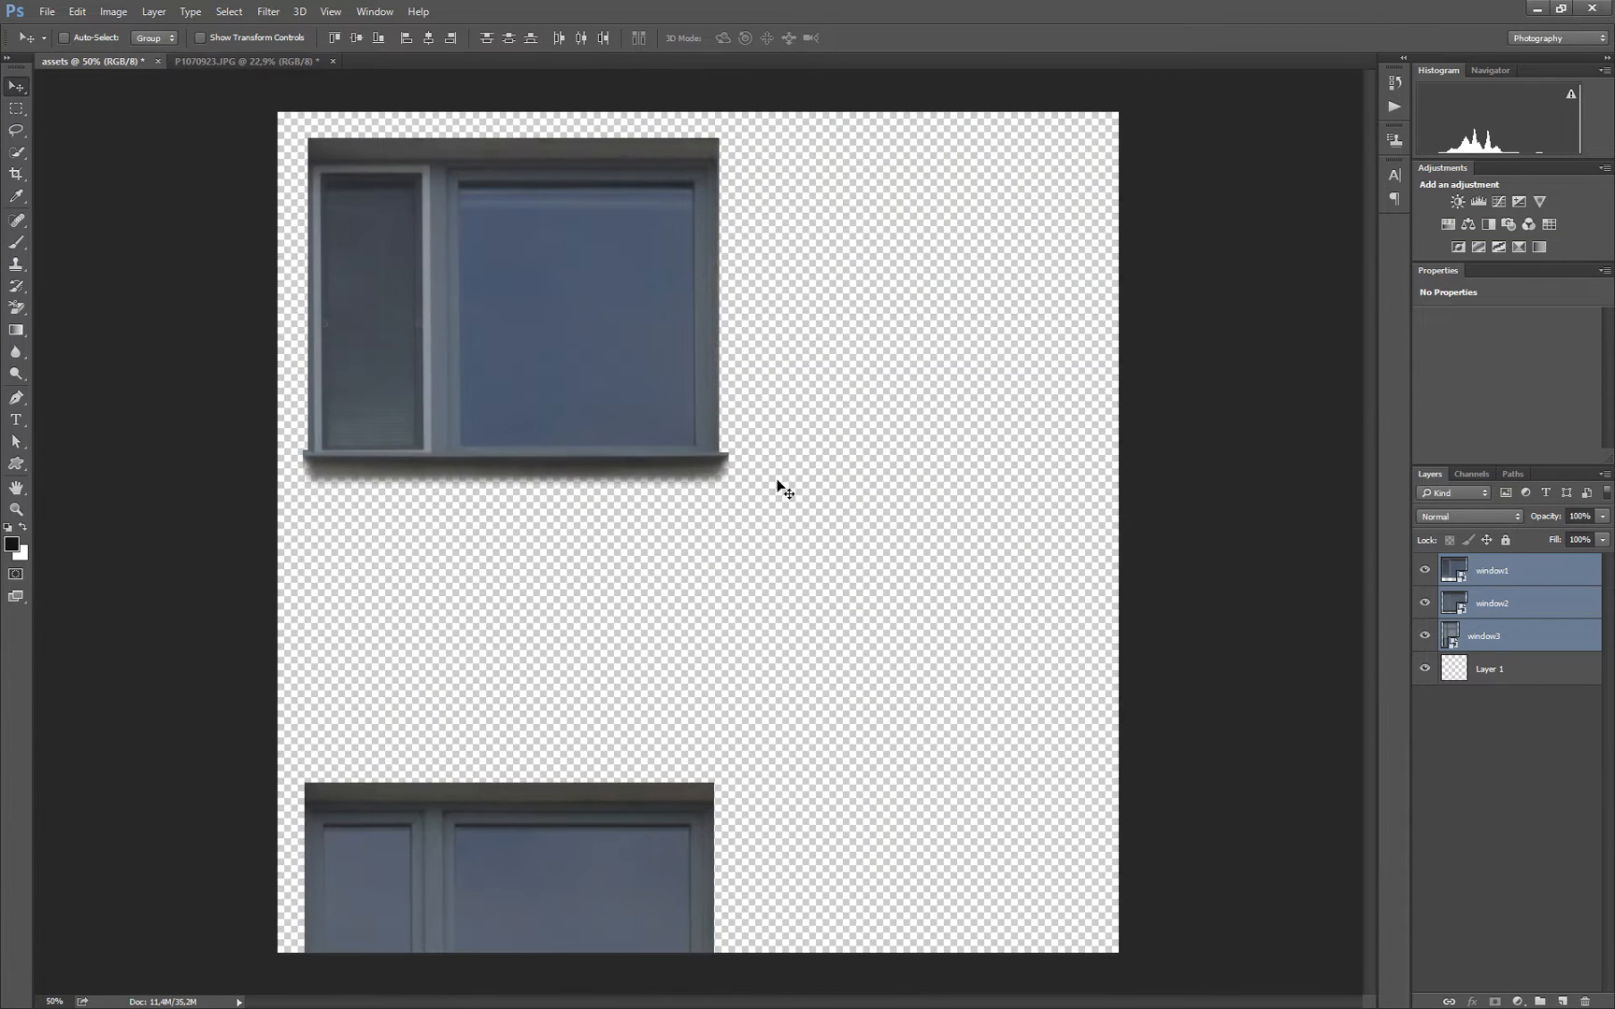
left_click_drag(795, 500, 718, 508)
key("ctrl+t")
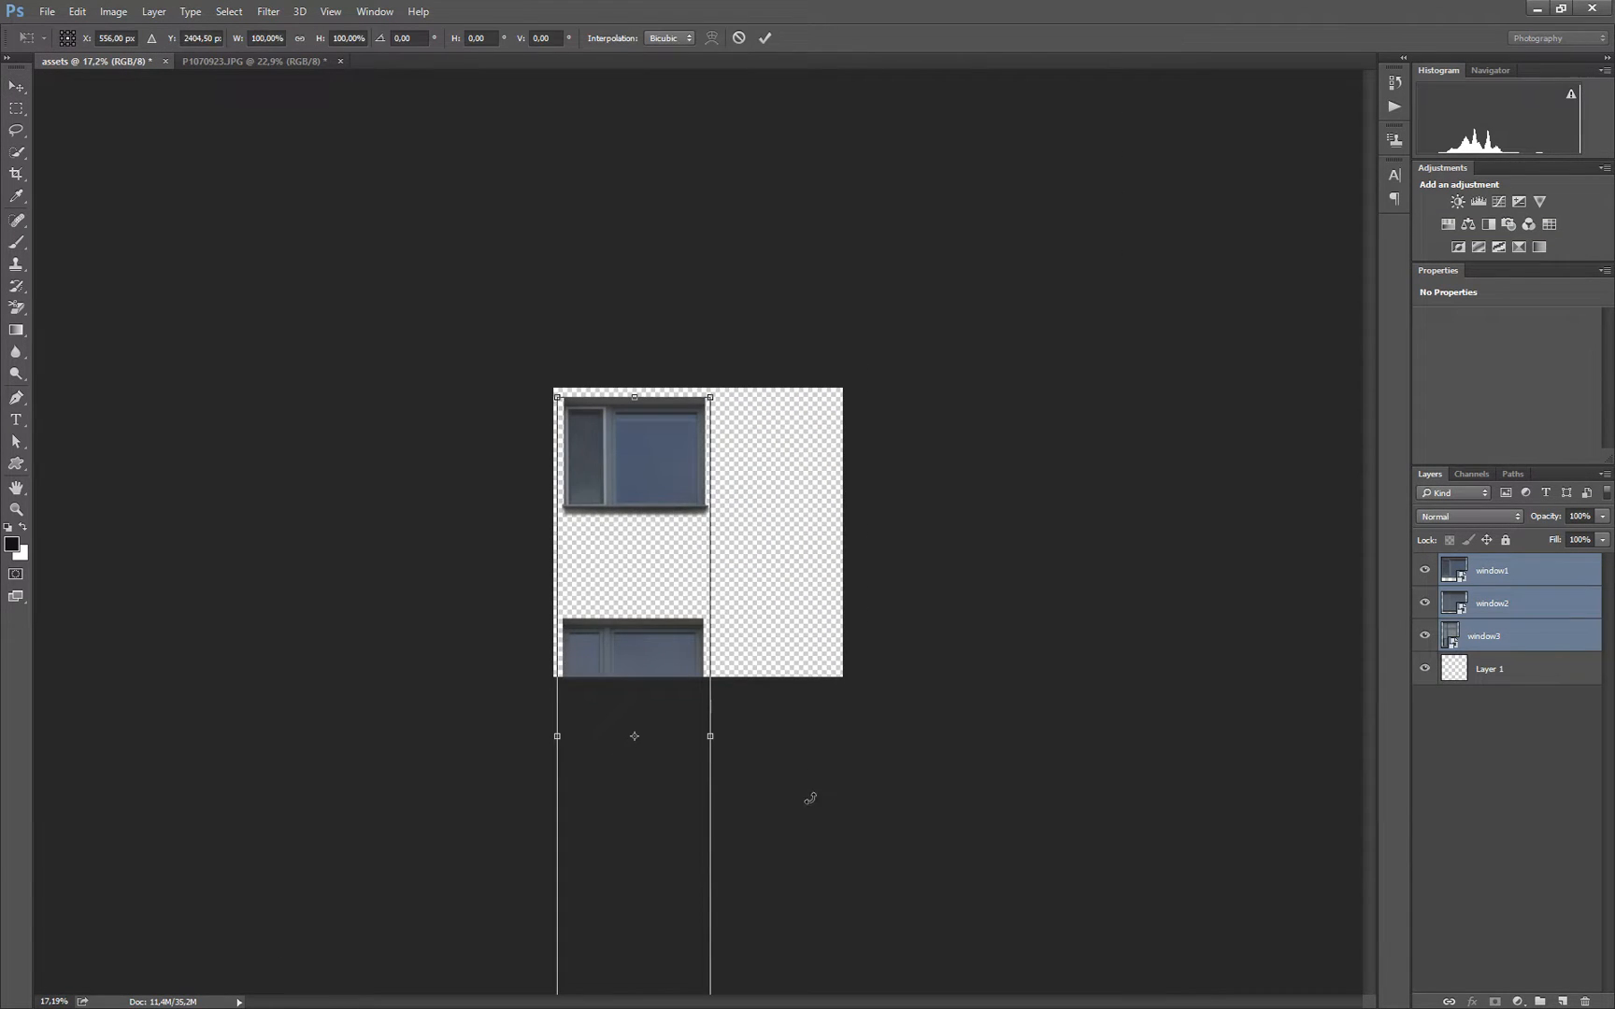
left_click_drag(819, 855, 662, 614)
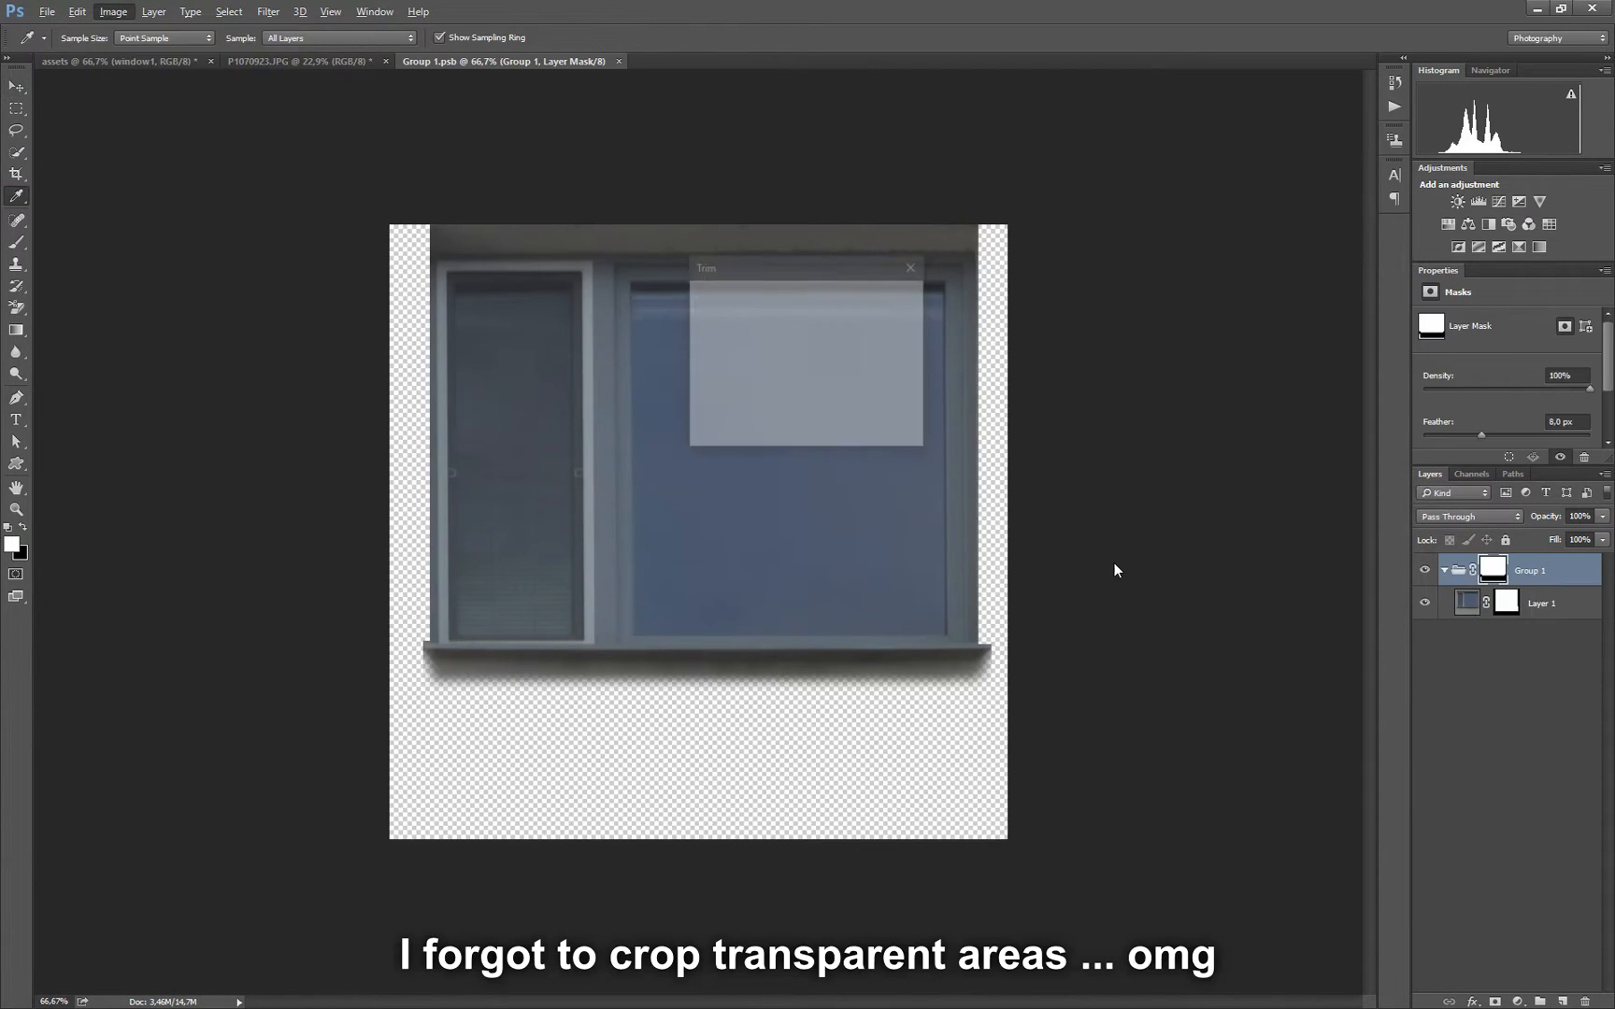
Trim the transparent pixels on all sides of window3's Smart Object contents and place window3 beside window2 in the assets document
left_click(187, 61)
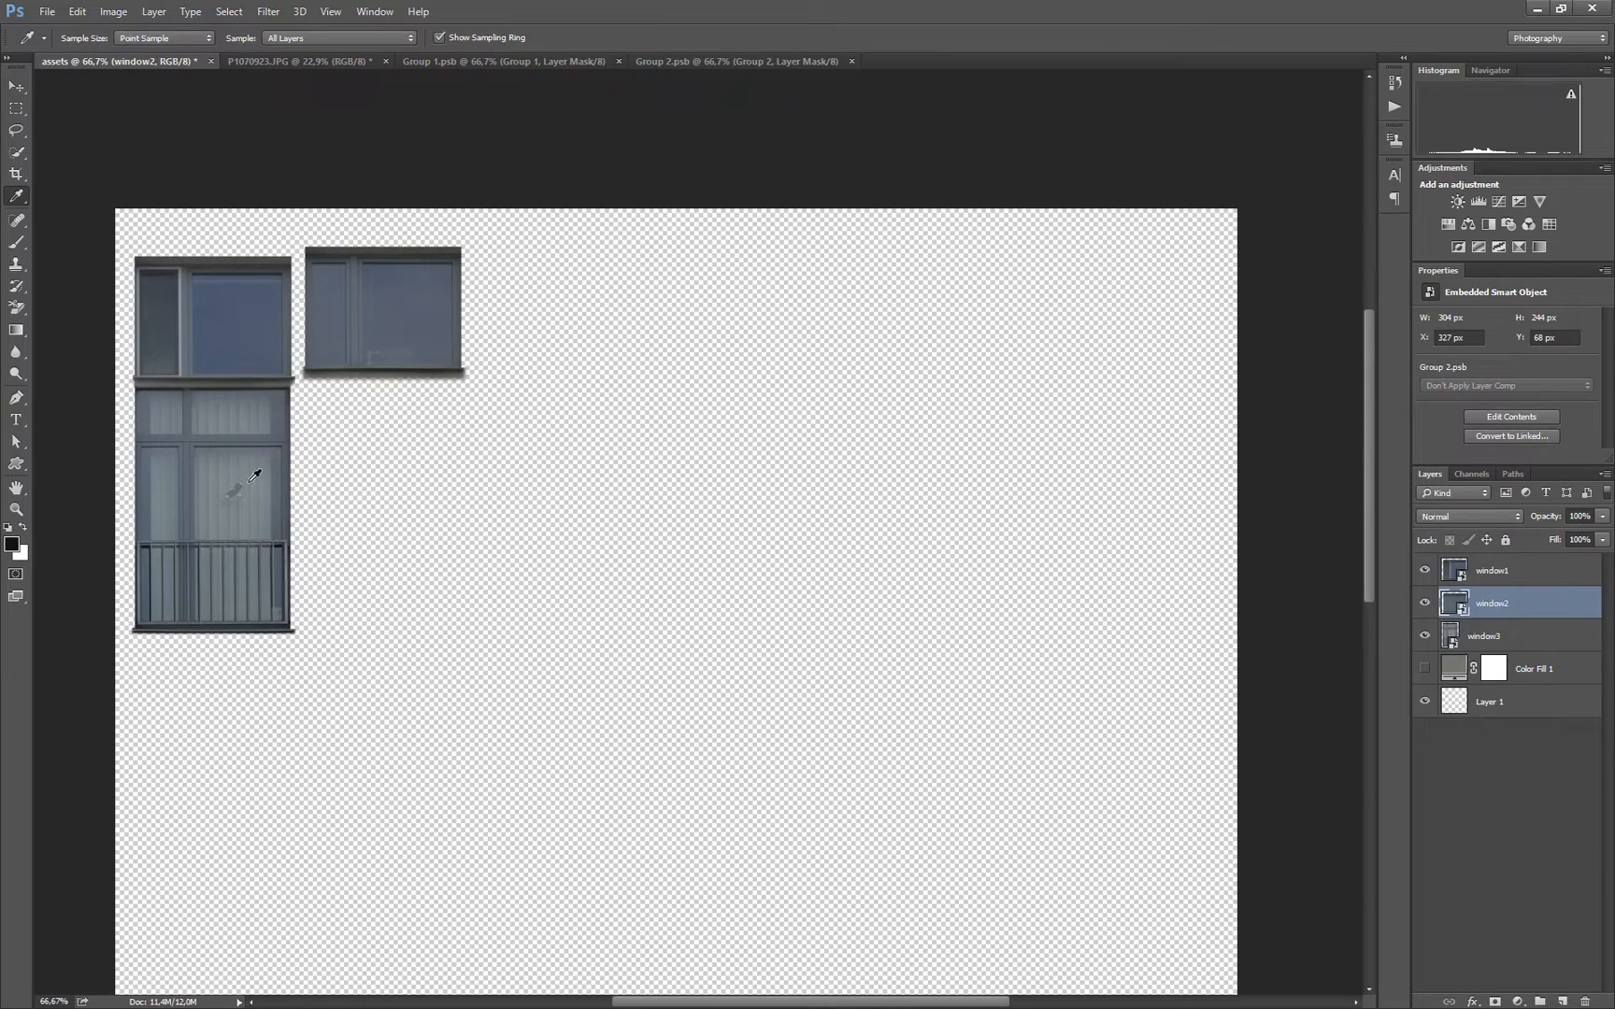
left_click(1447, 636)
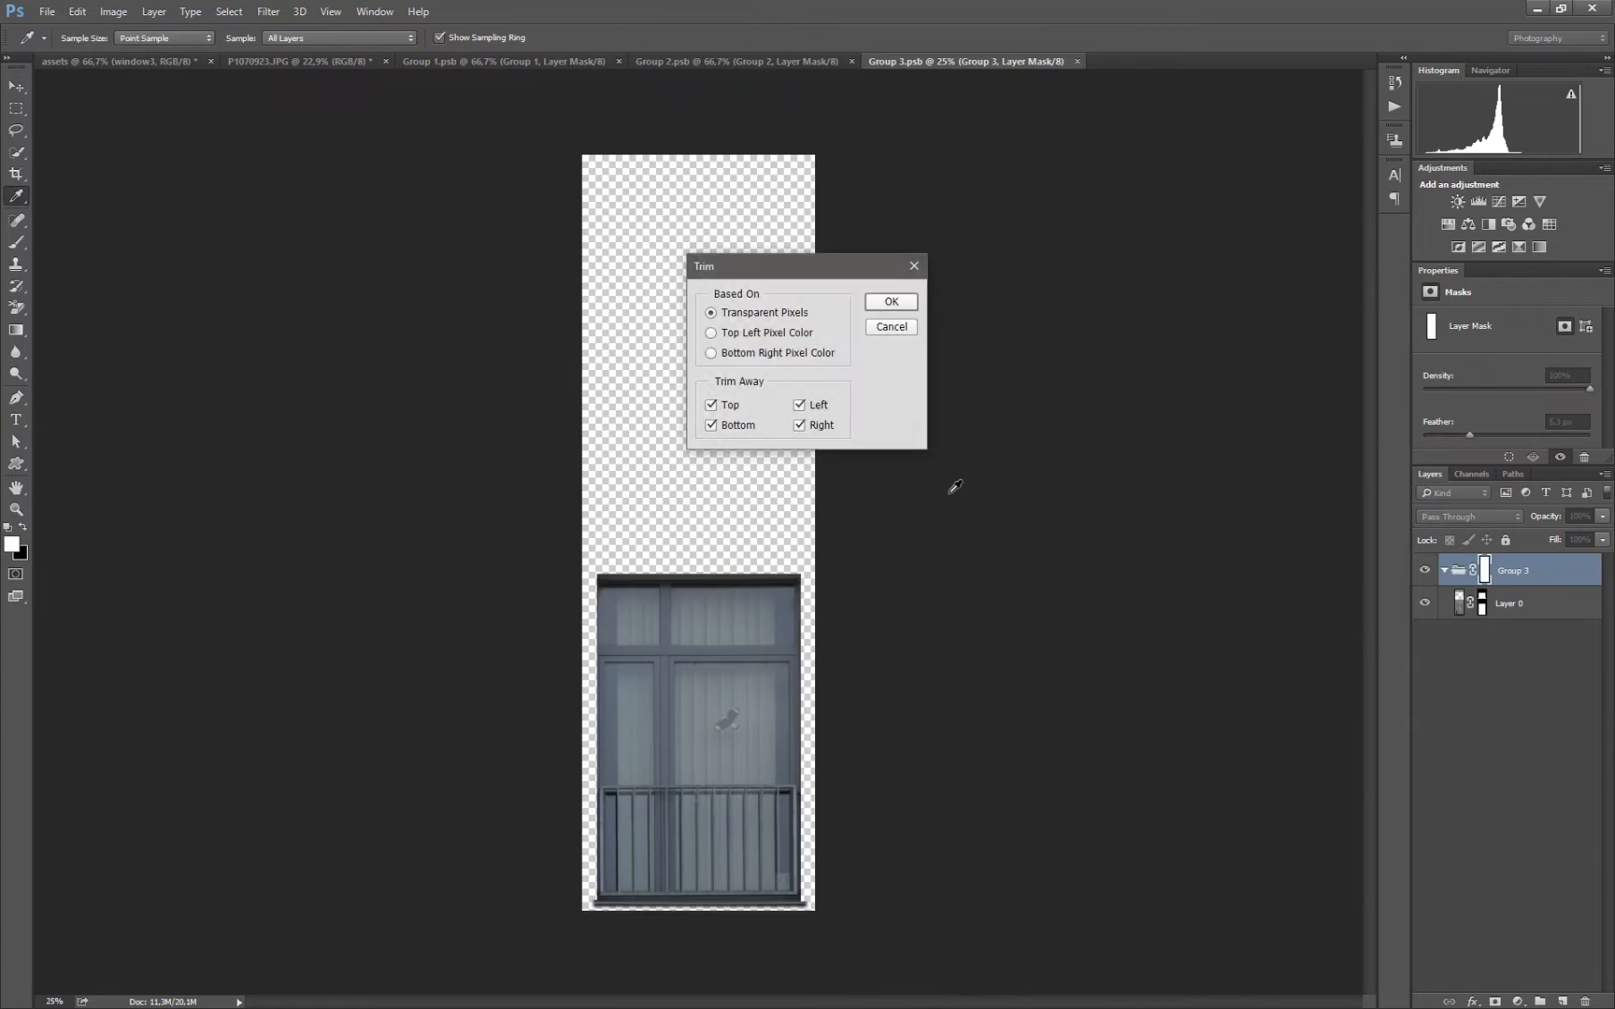
key("Return")
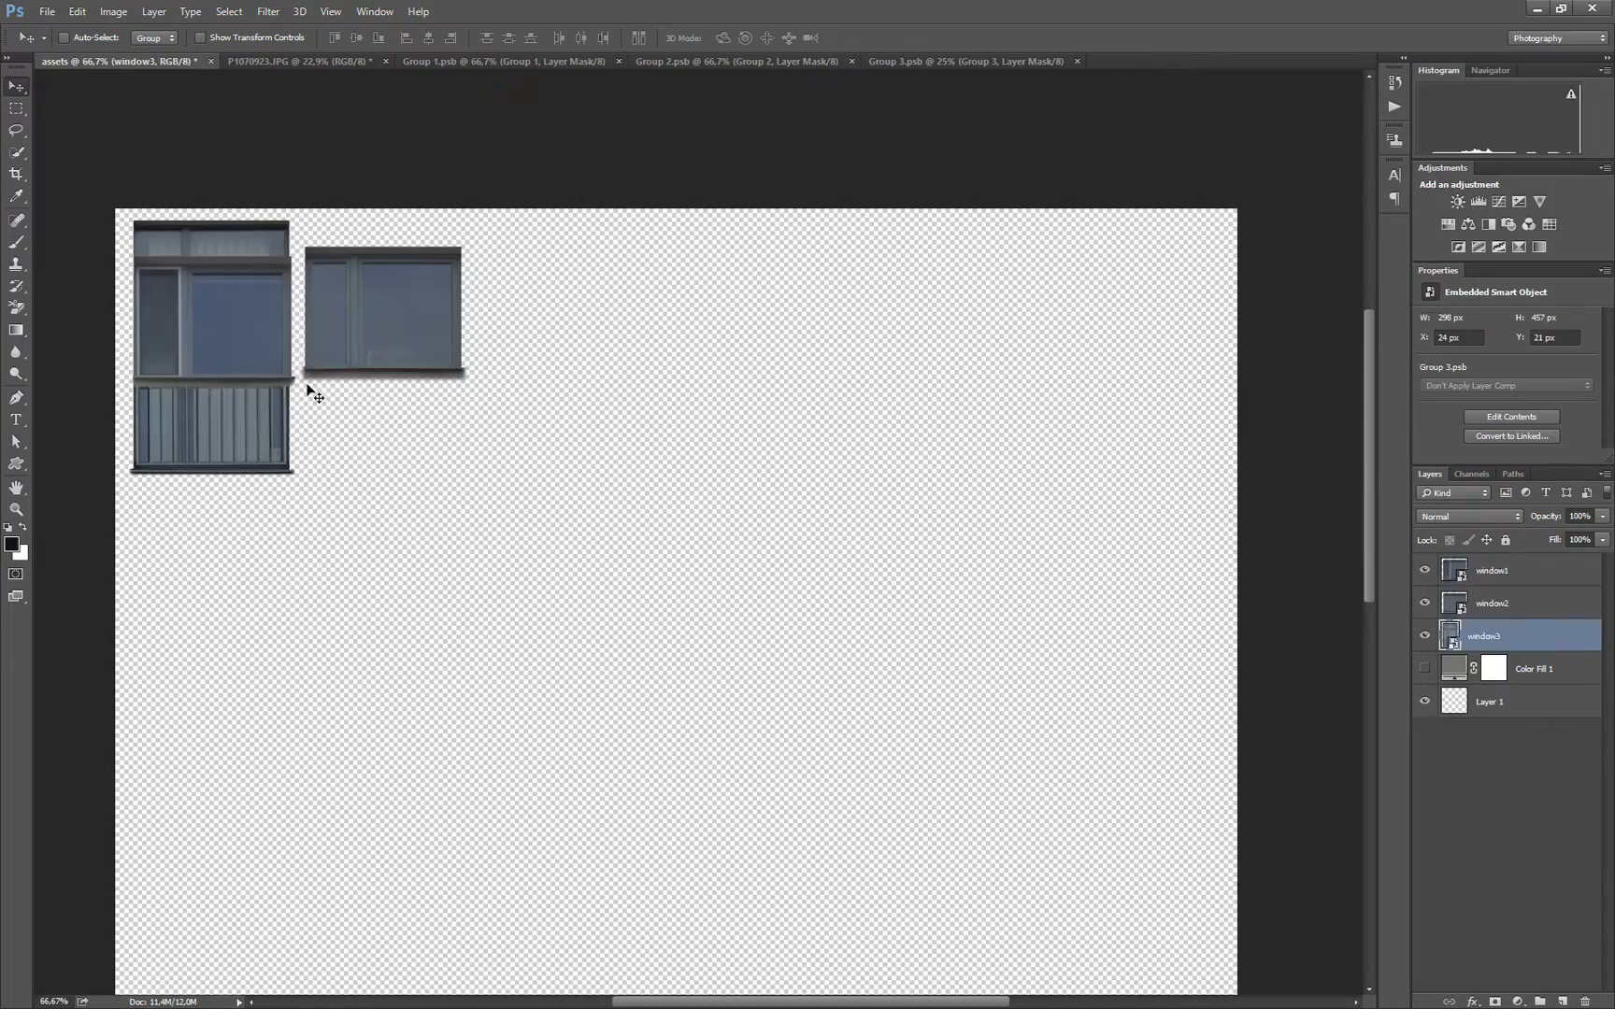
left_click_drag(238, 303, 577, 328, "ctrl")
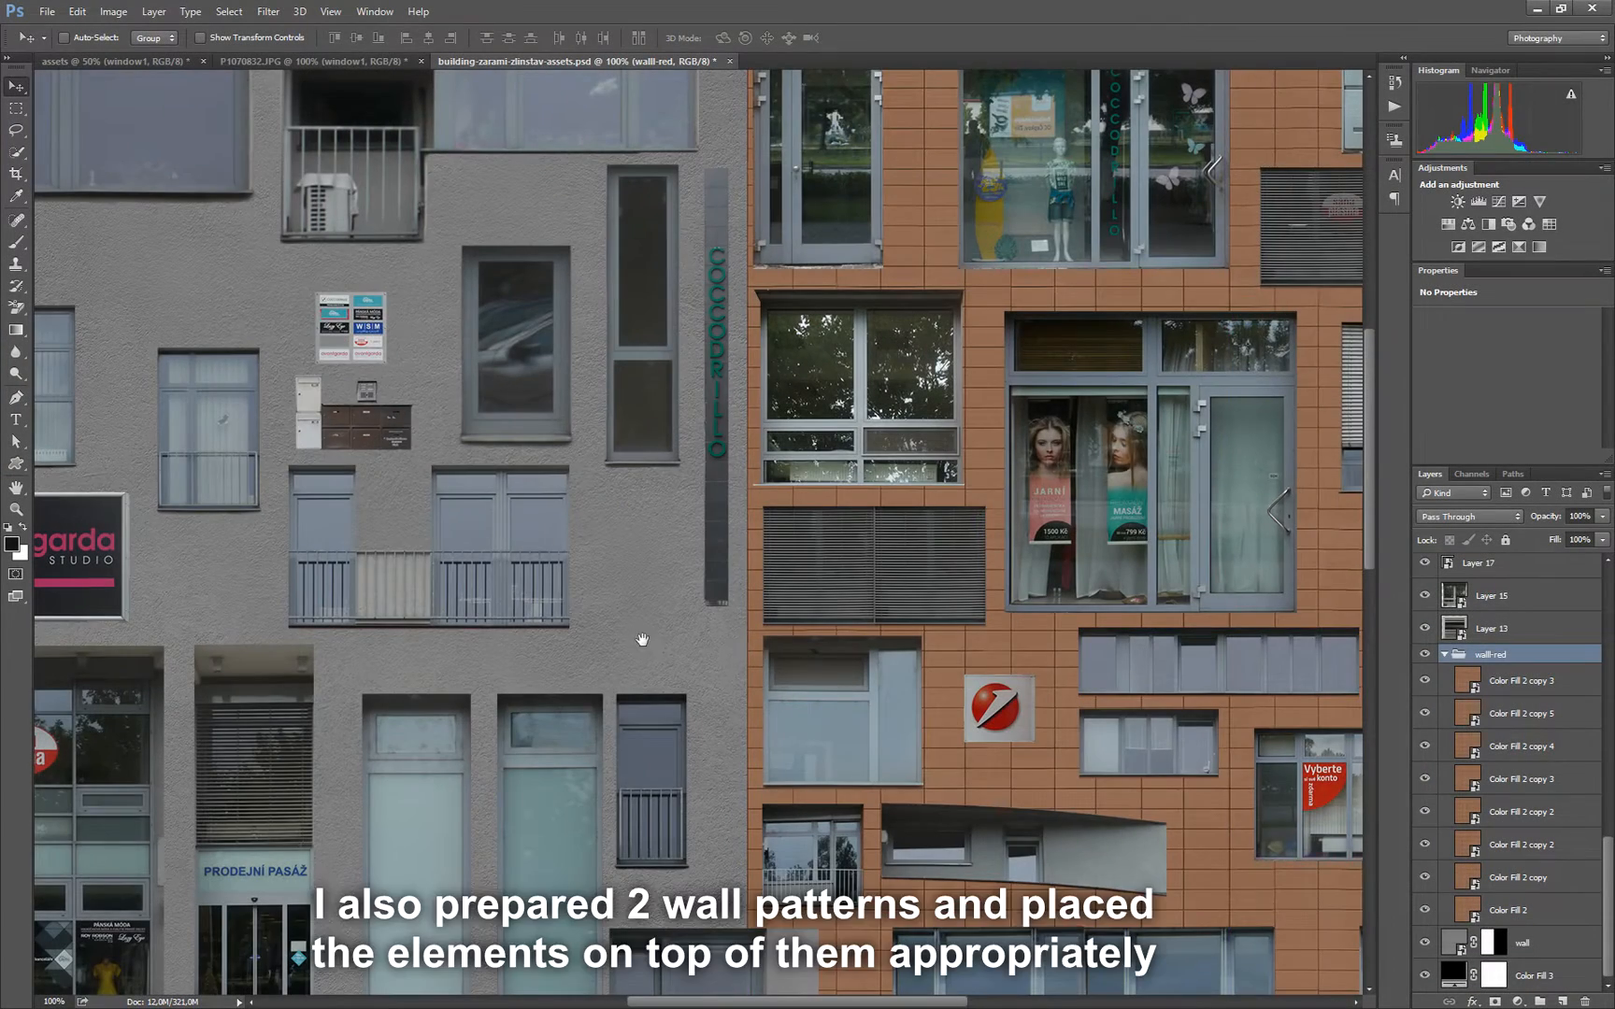
Examine how the facade elements are arranged on the grey and red wall patterns in building-zarami-zlinstav-assets.psd
left_click_drag(641, 641, 1056, 489)
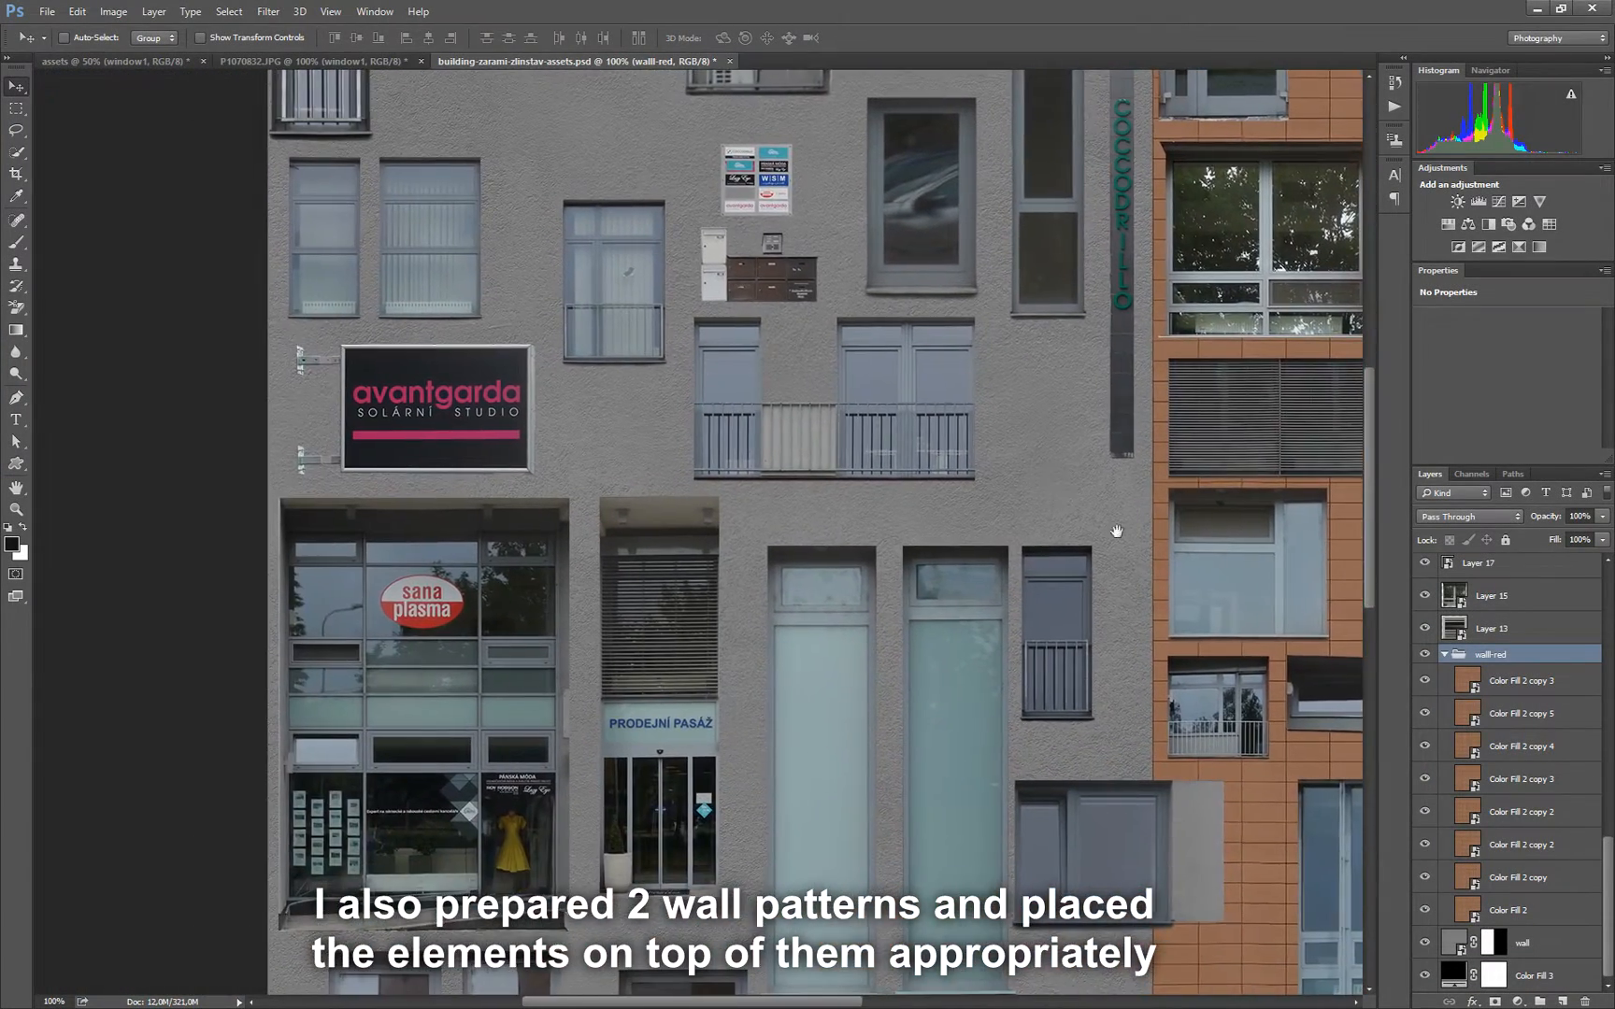
left_click_drag(1155, 587, 589, 368)
left_click_drag(1020, 322, 942, 734)
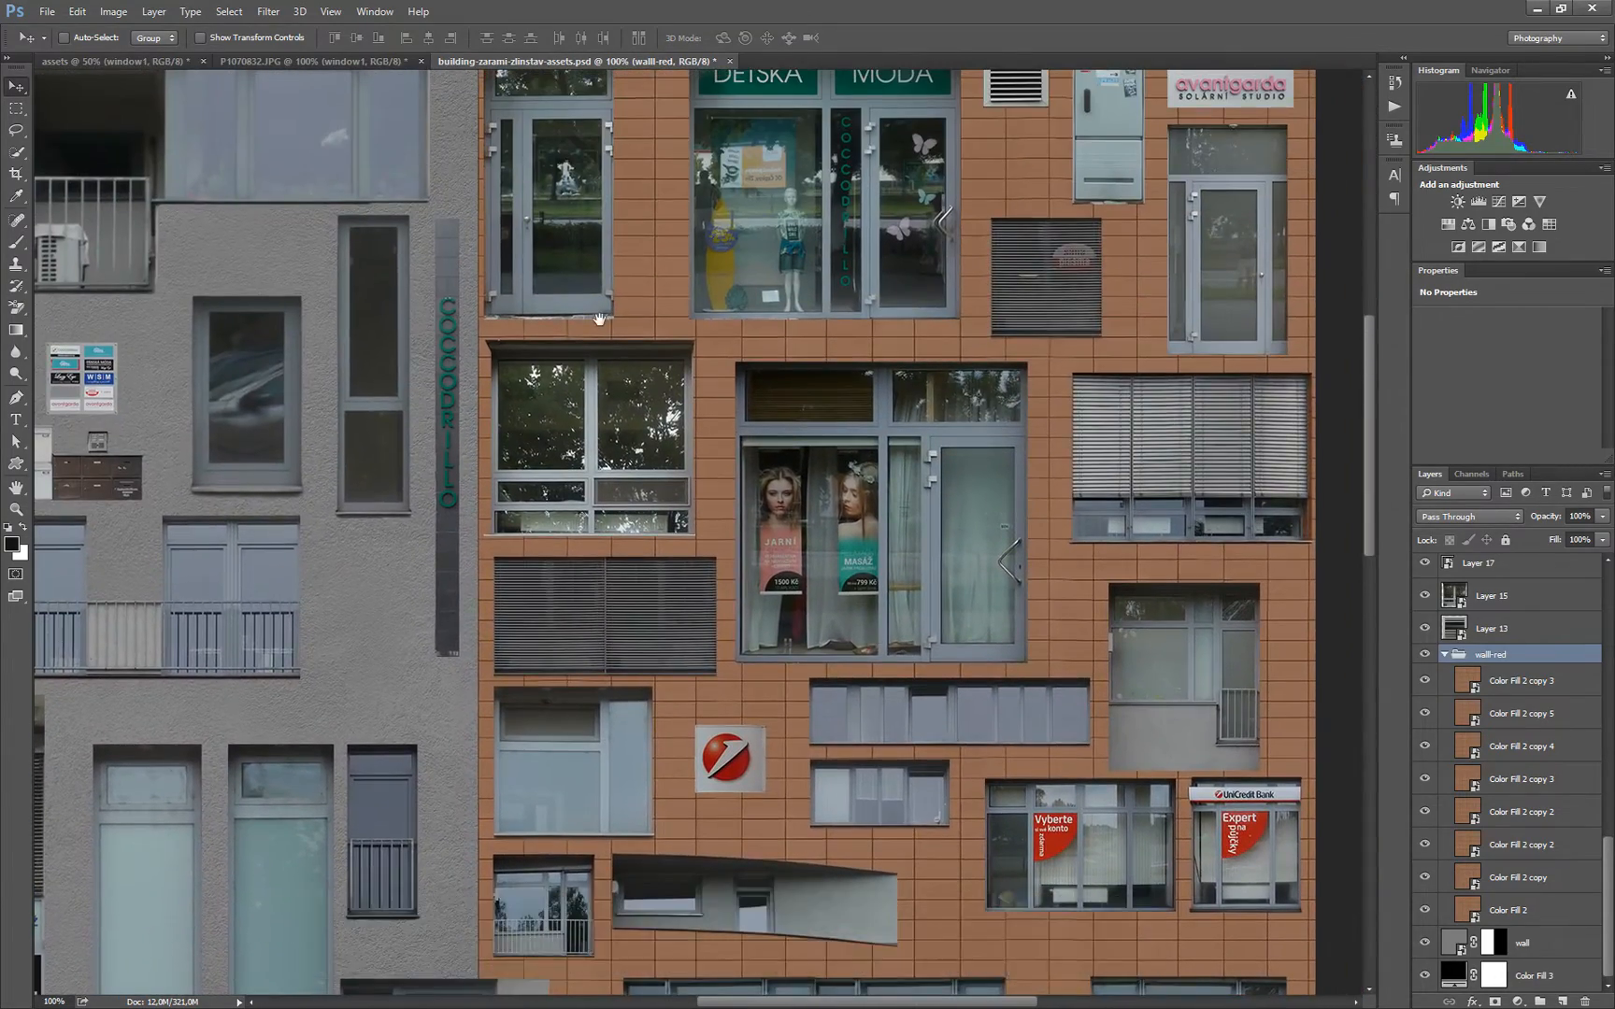
left_click_drag(602, 321, 790, 209)
left_click_drag(786, 660, 829, 266)
left_click_drag(775, 703, 926, 432)
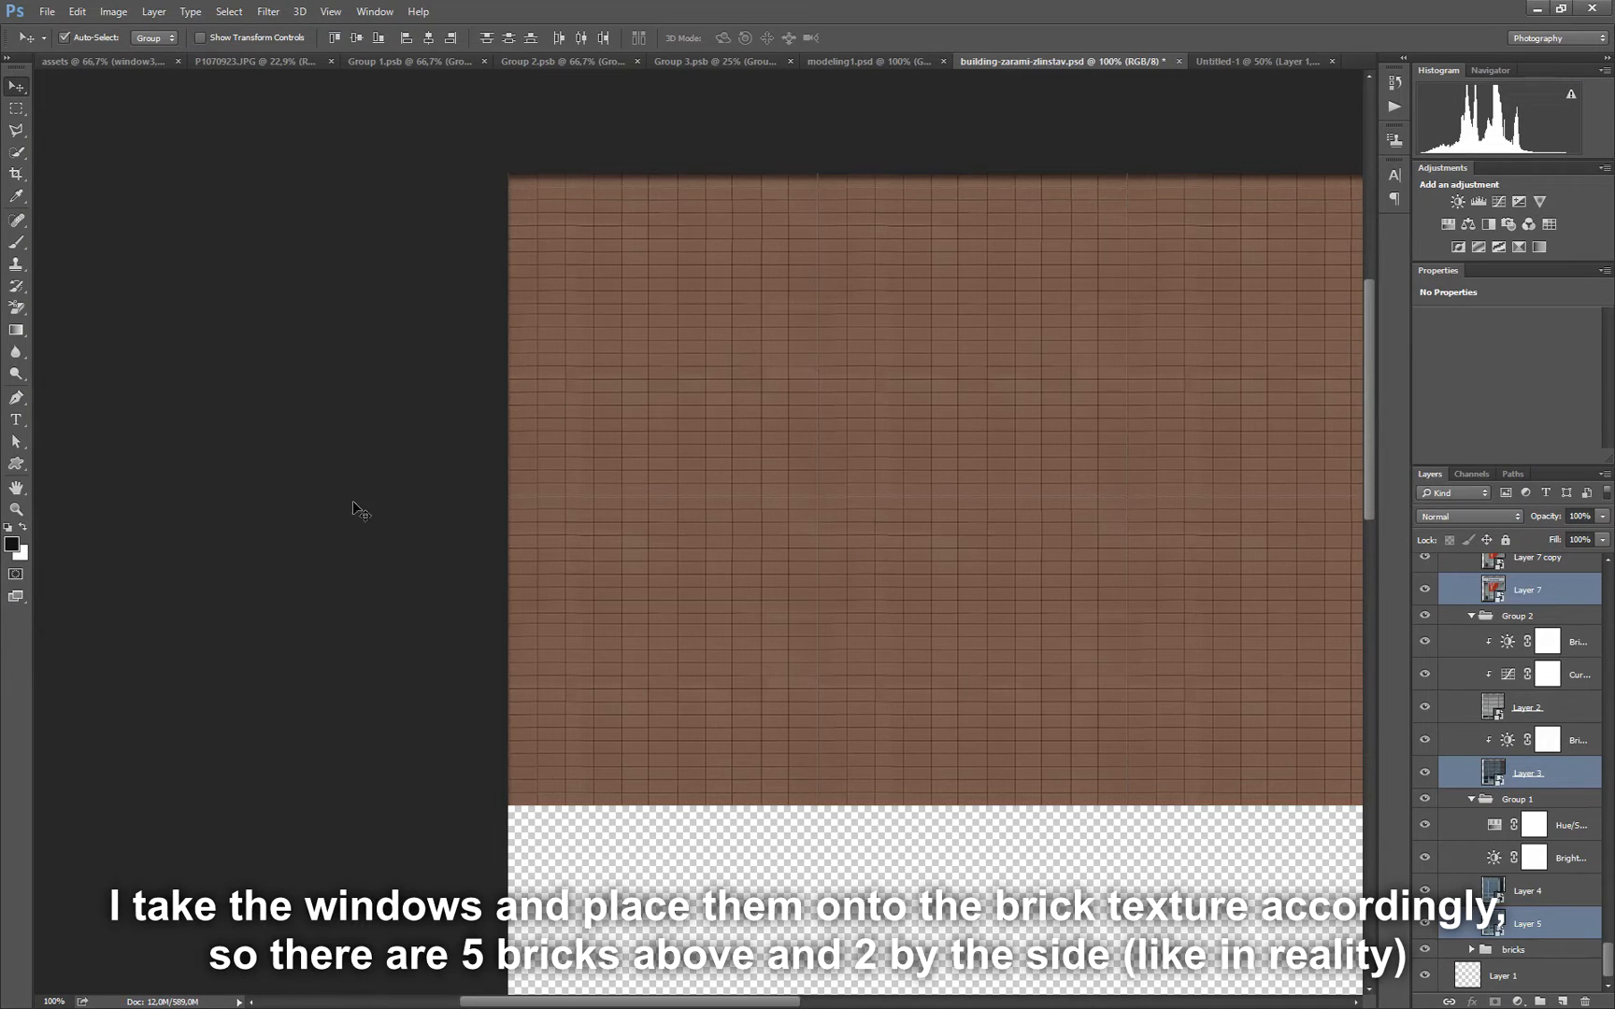
Move the three selected windows as a column onto the brick texture's left end, leaving five brick rows above them
left_click_drag(1321, 441, 478, 464)
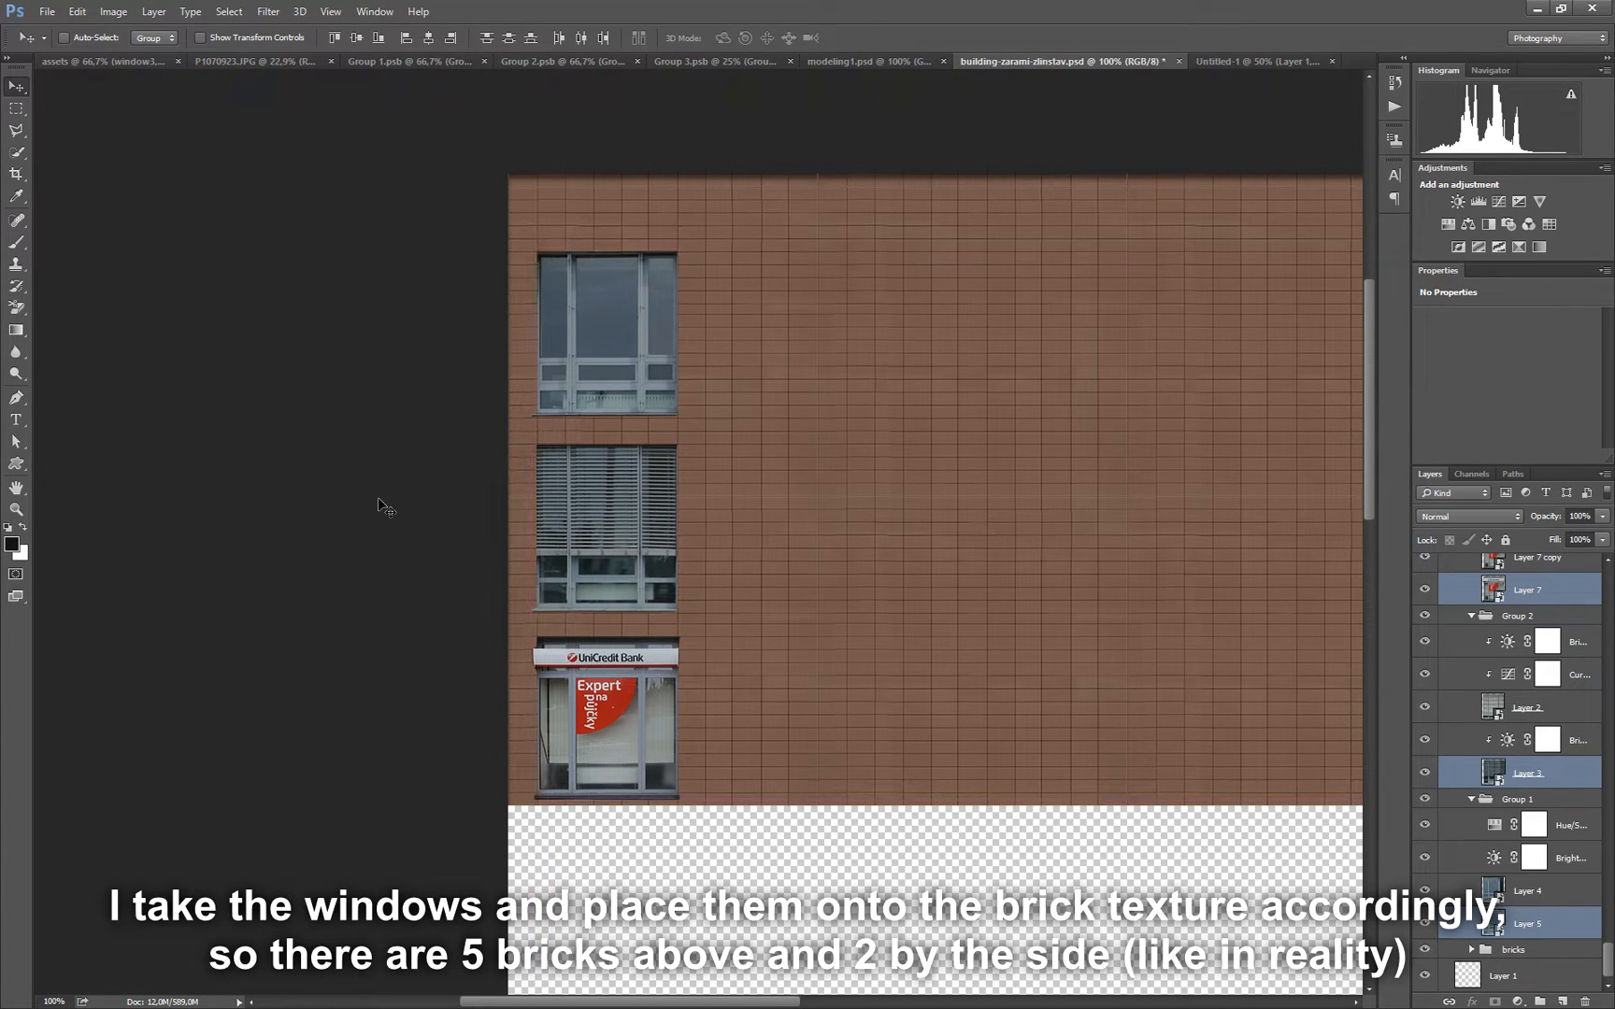
key("Right")
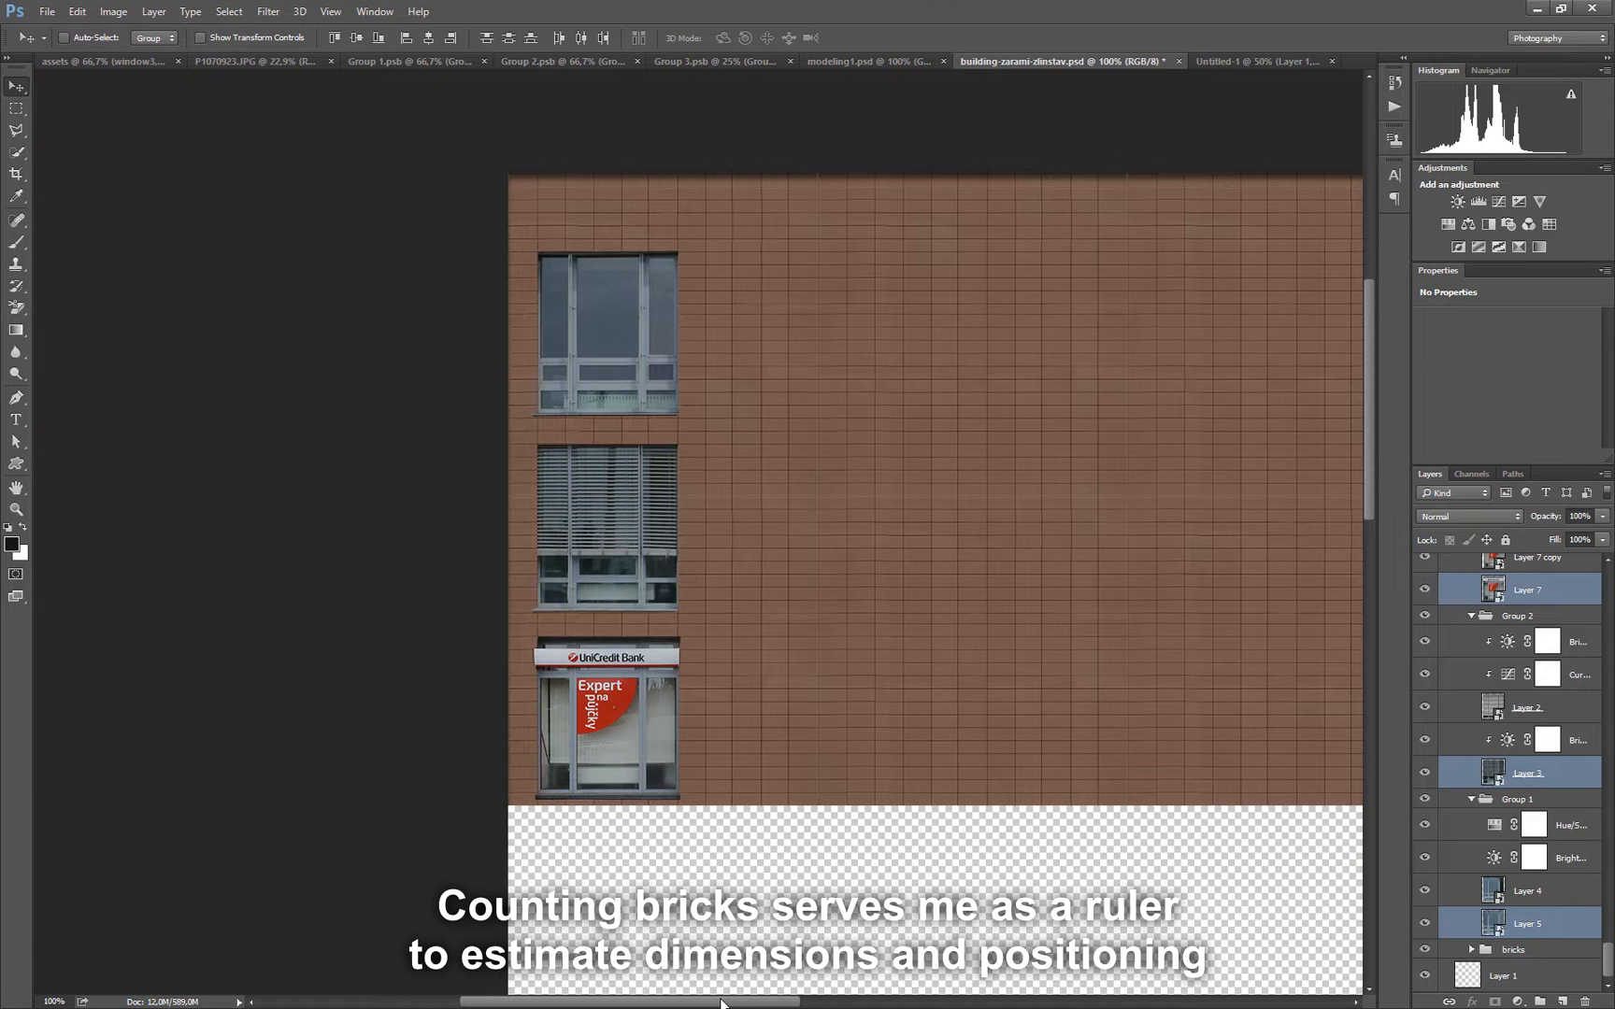
Select the second variant's three windows and place them beside the first column, two bricks apart and aligned with it
left_click_drag(721, 1003, 814, 1001)
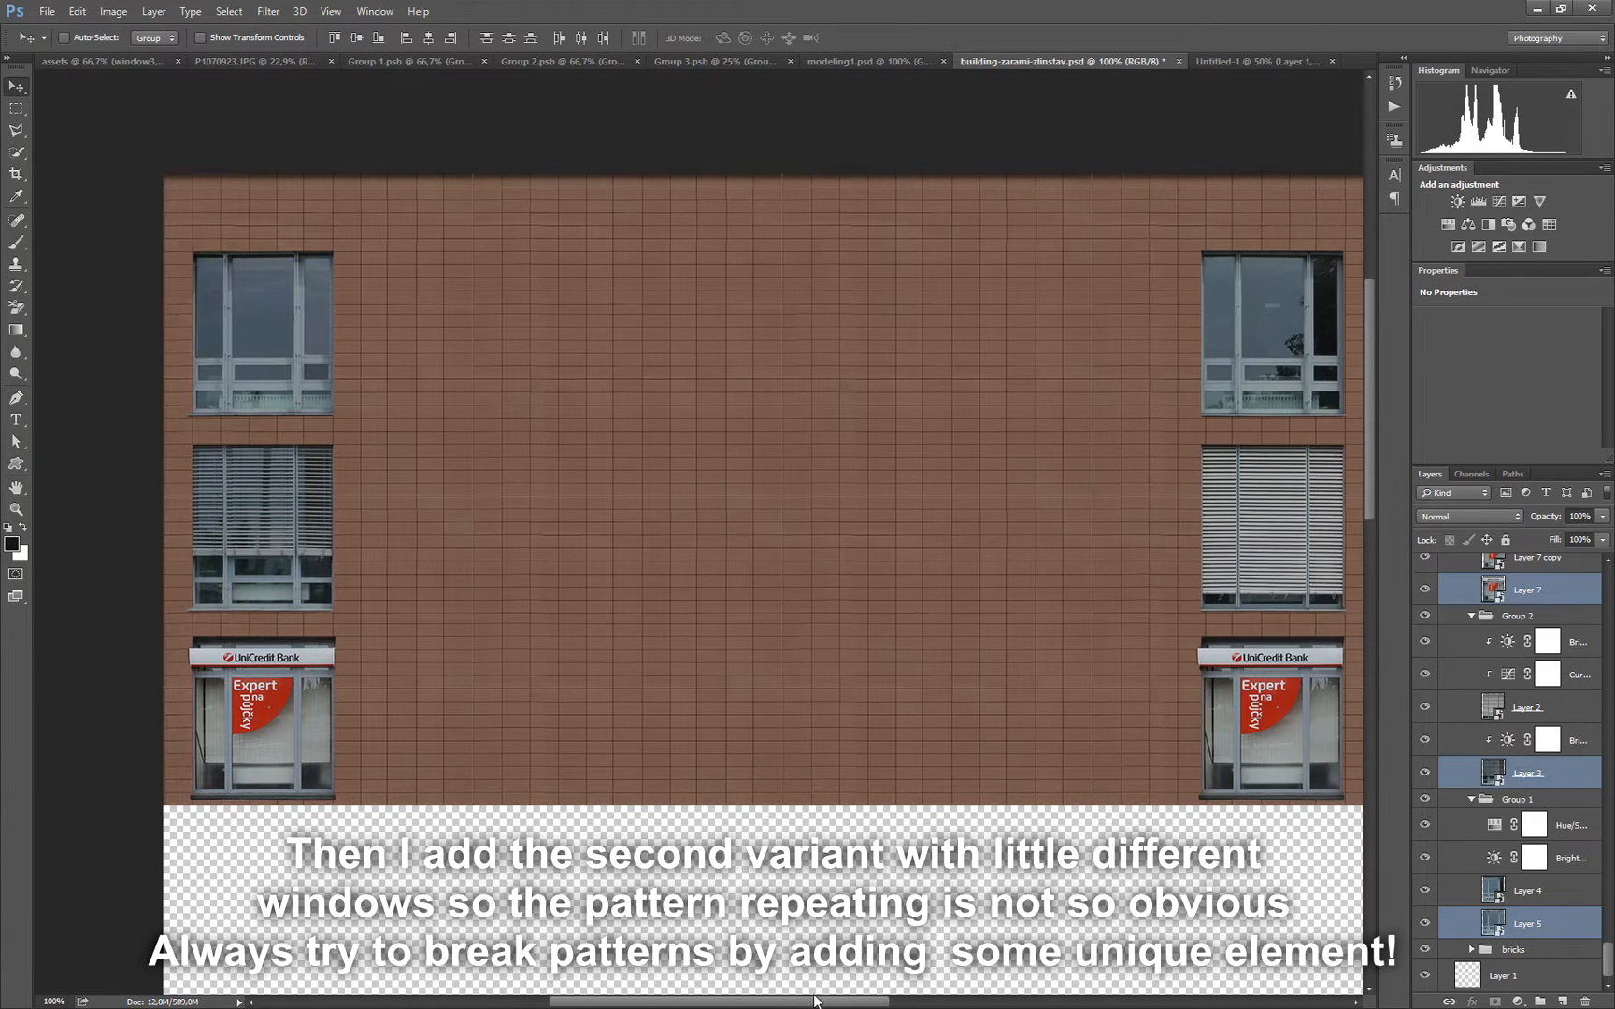
left_click(1269, 385, "ctrl")
left_click(1261, 544, "ctrl+shift")
left_click(1257, 701, "ctrl+shift")
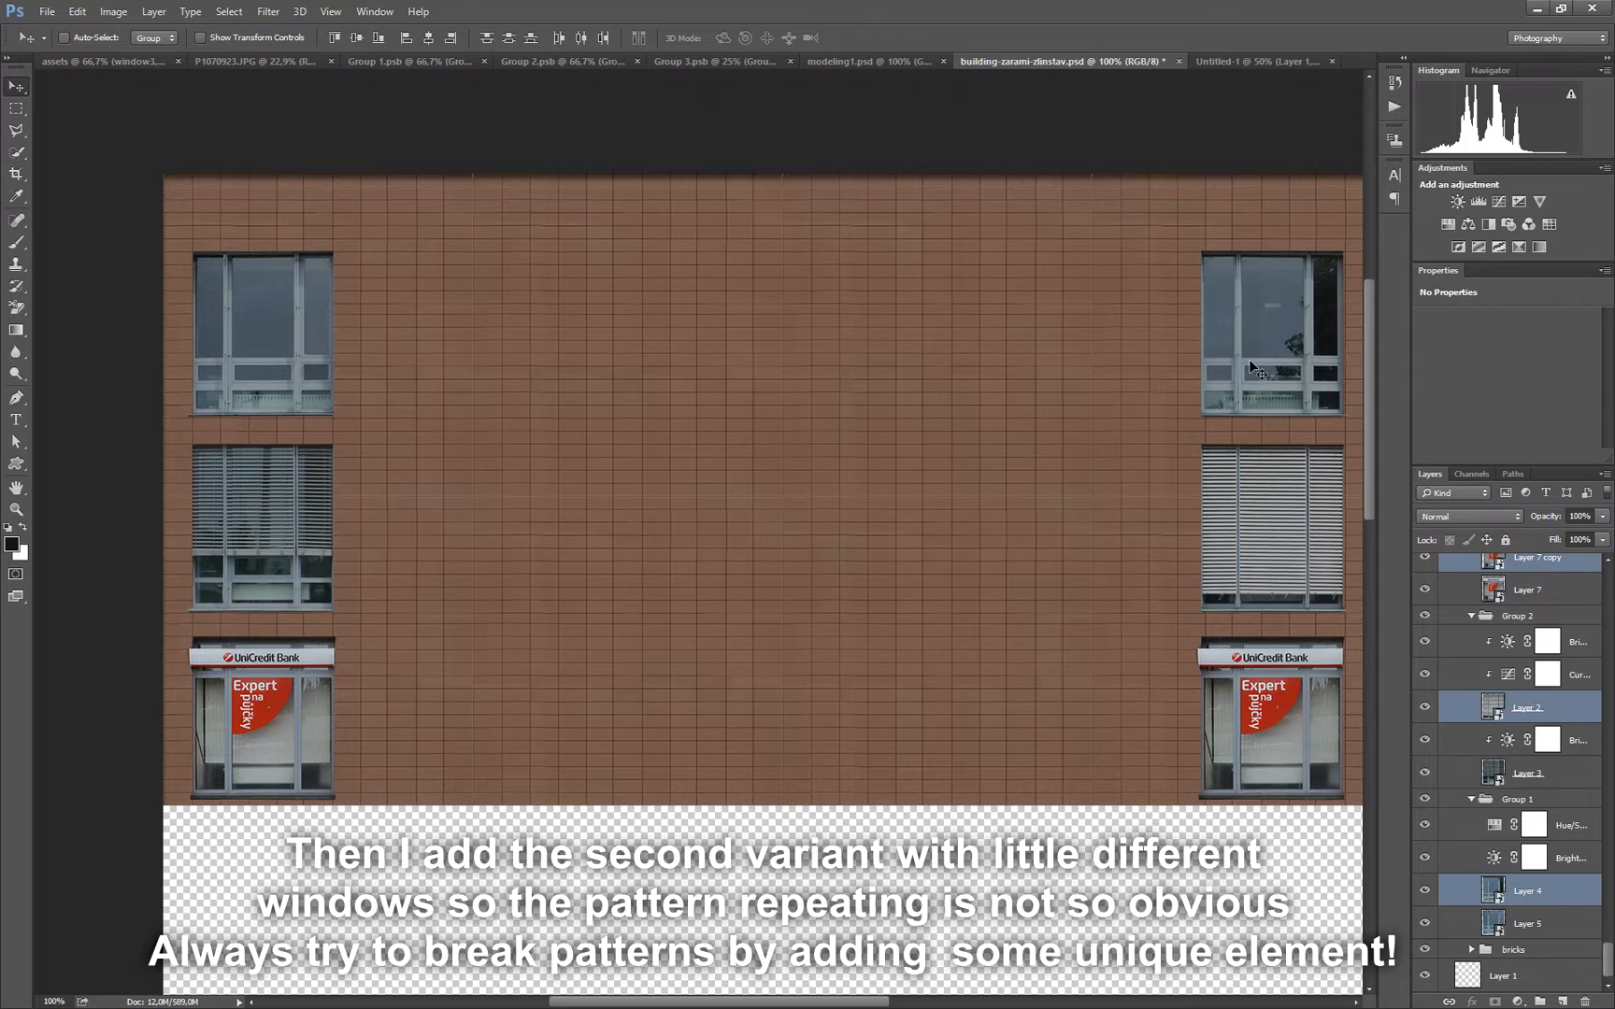
left_click_drag(1278, 364, 465, 401)
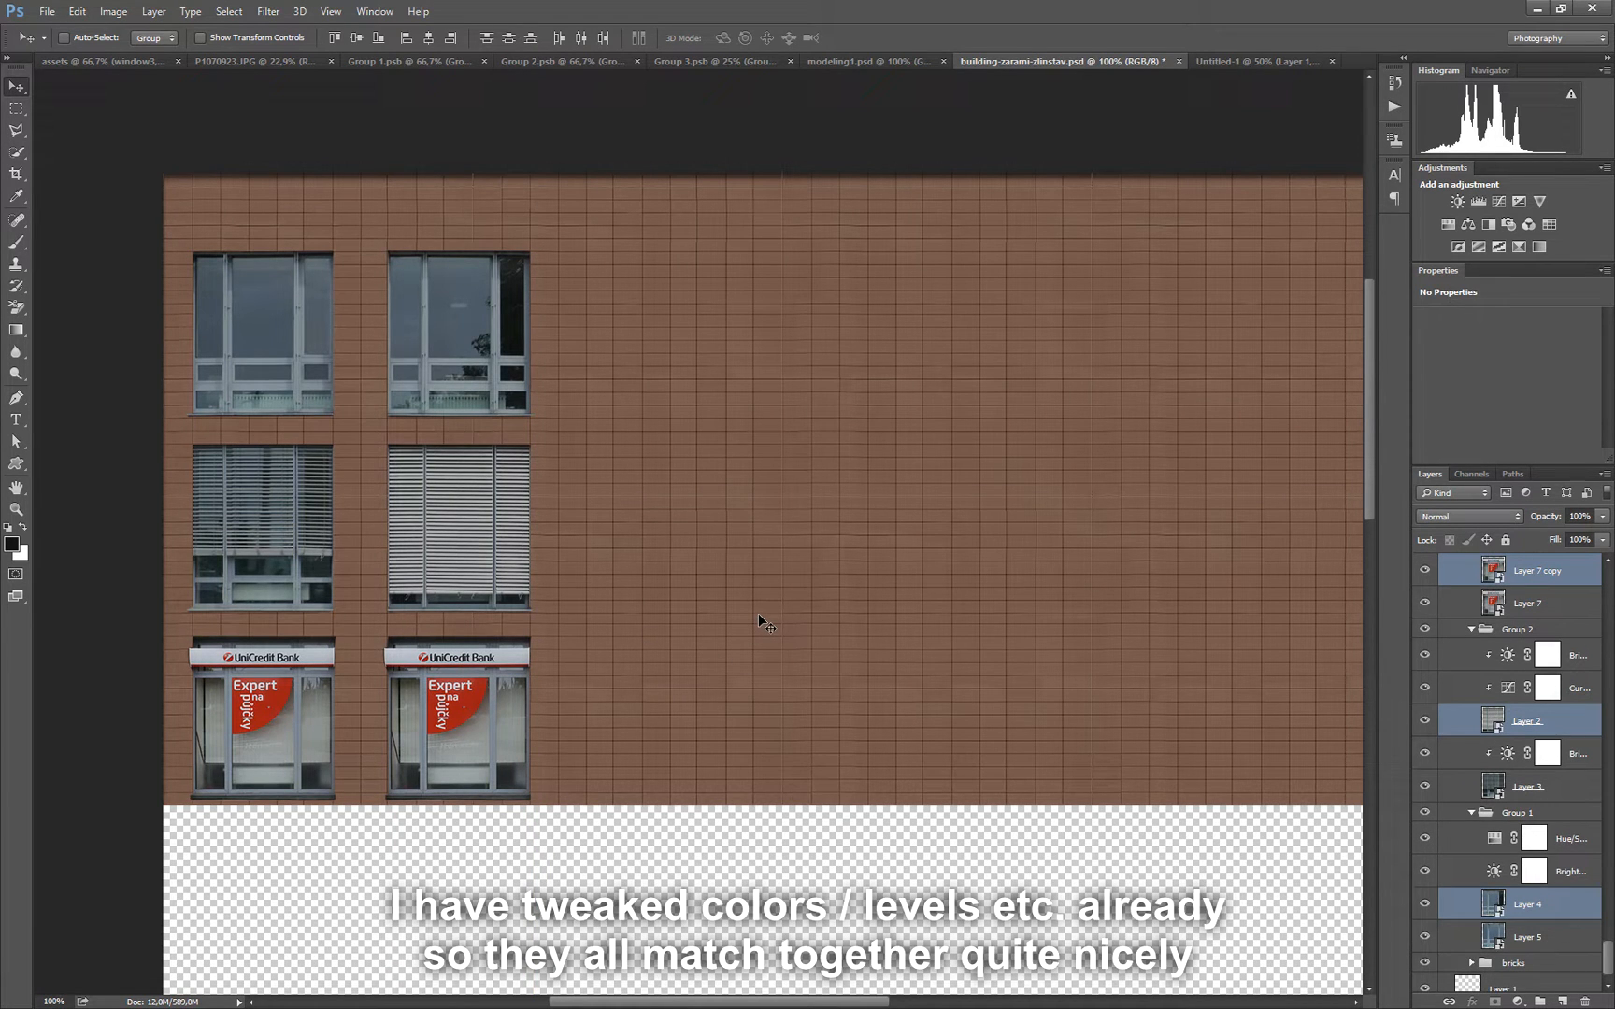
key("ctrl")
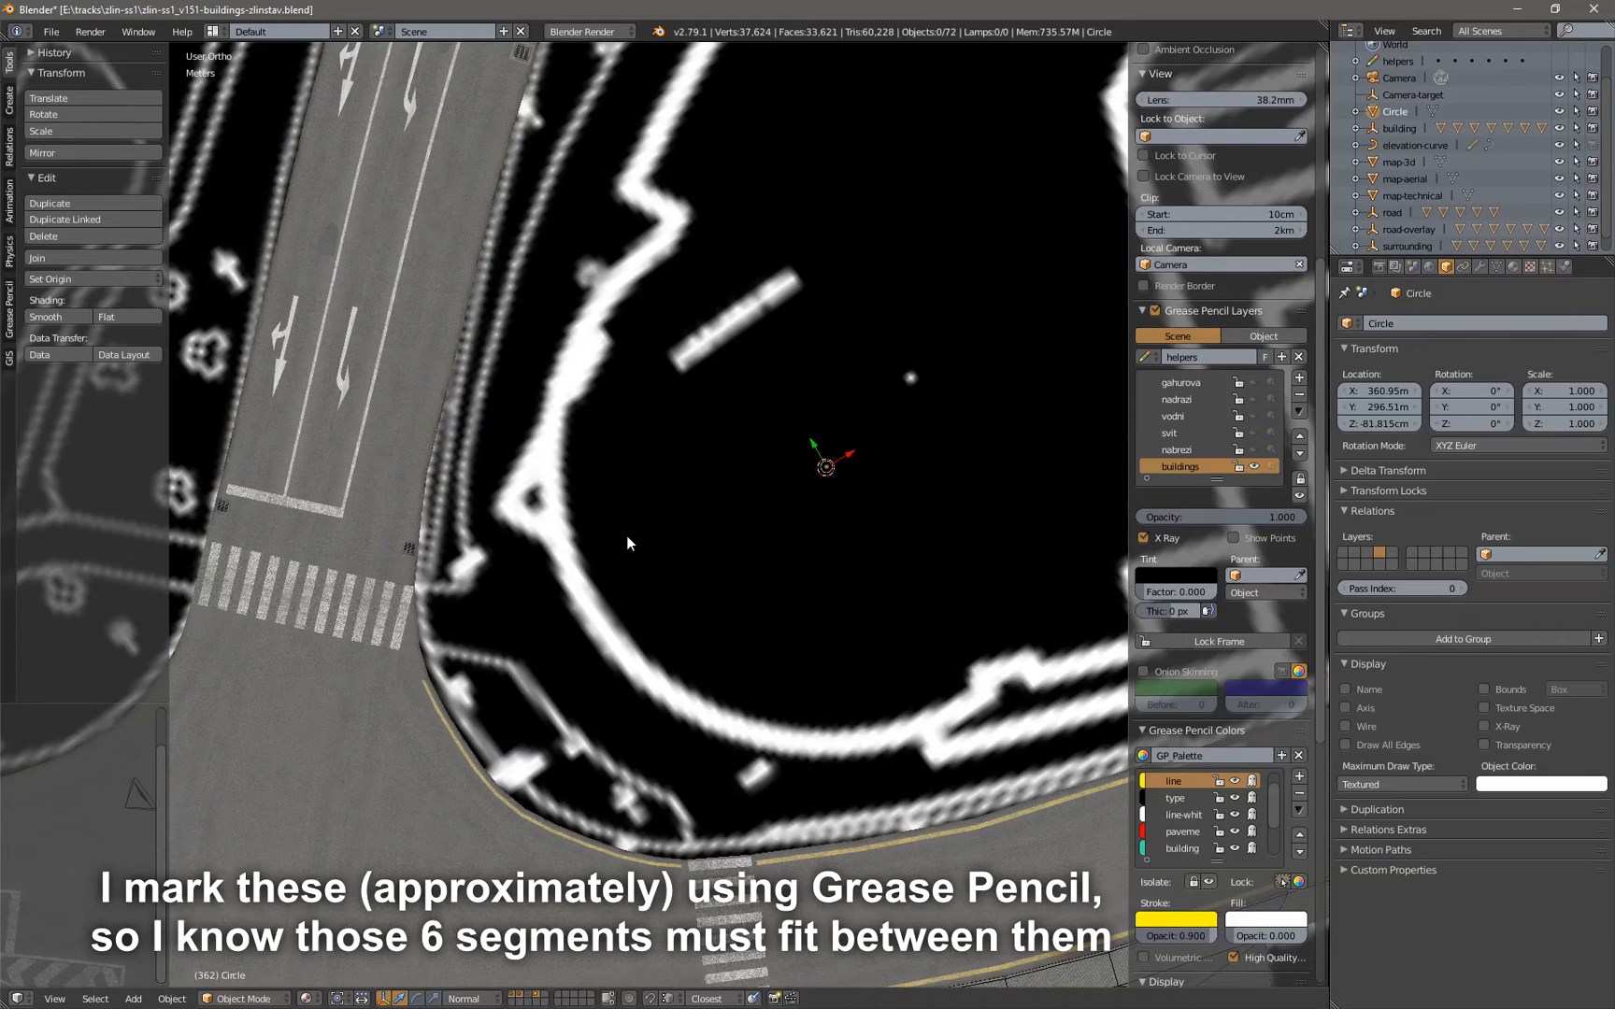
In Blender, mark both ends of the curved wall on the map with two straight Grease Pencil lines on the buildings layer
left_click_drag(520, 551, 597, 515)
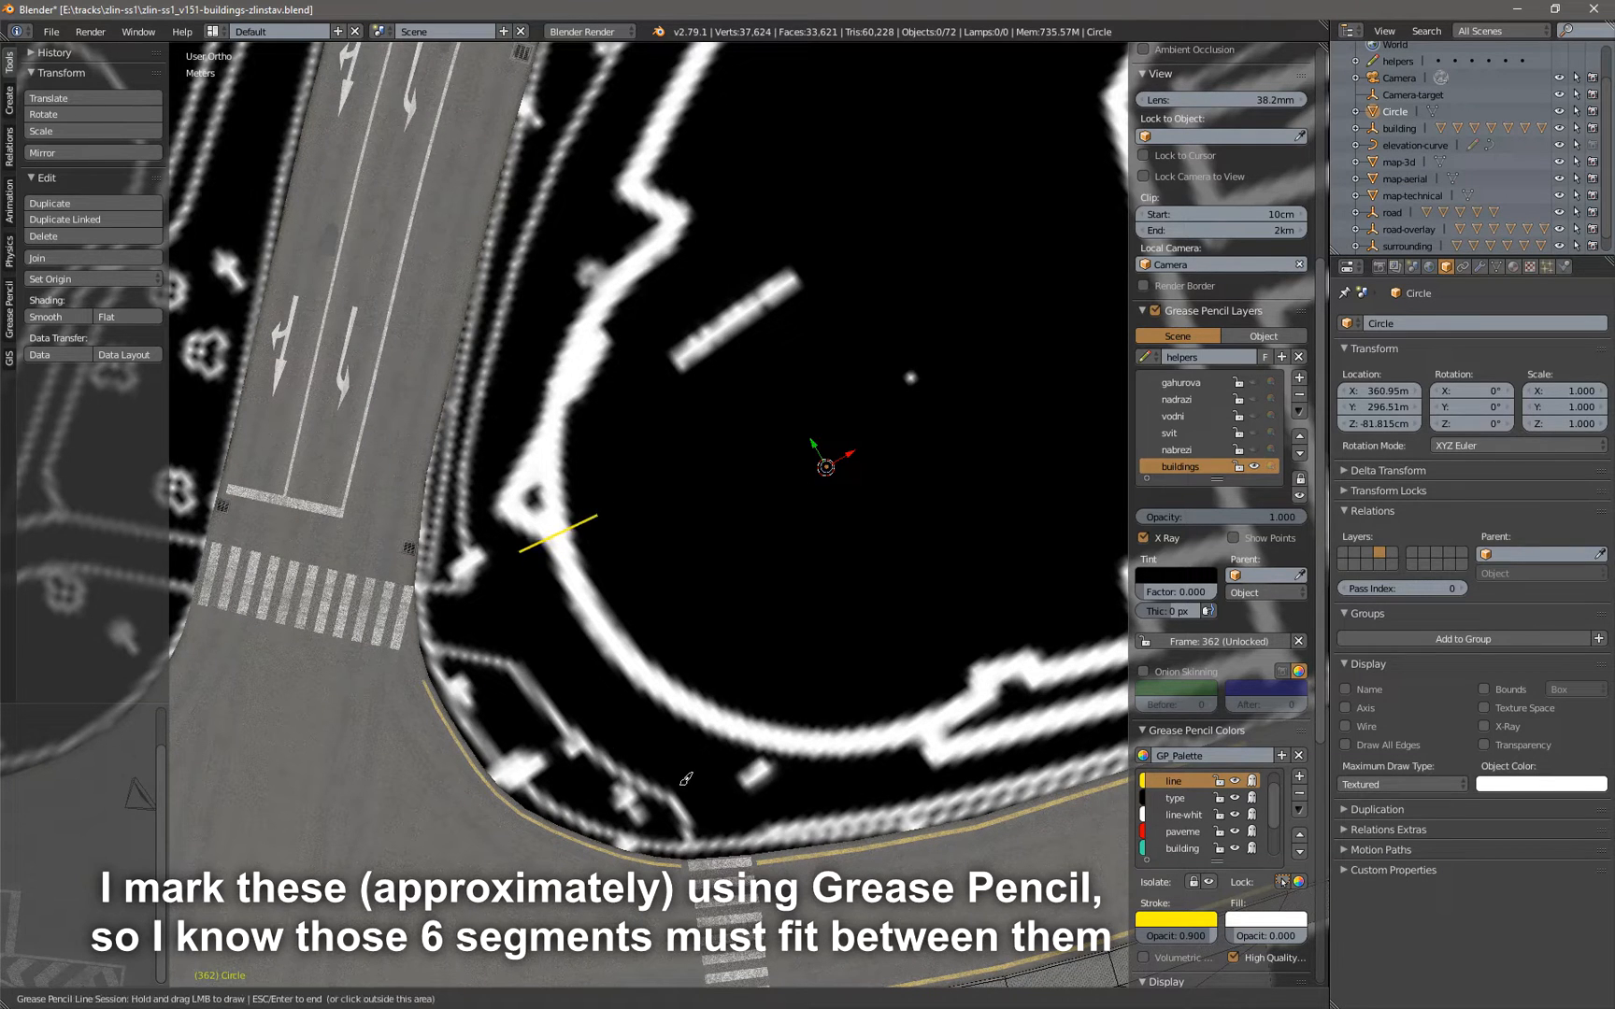
left_click_drag(907, 695, 923, 768)
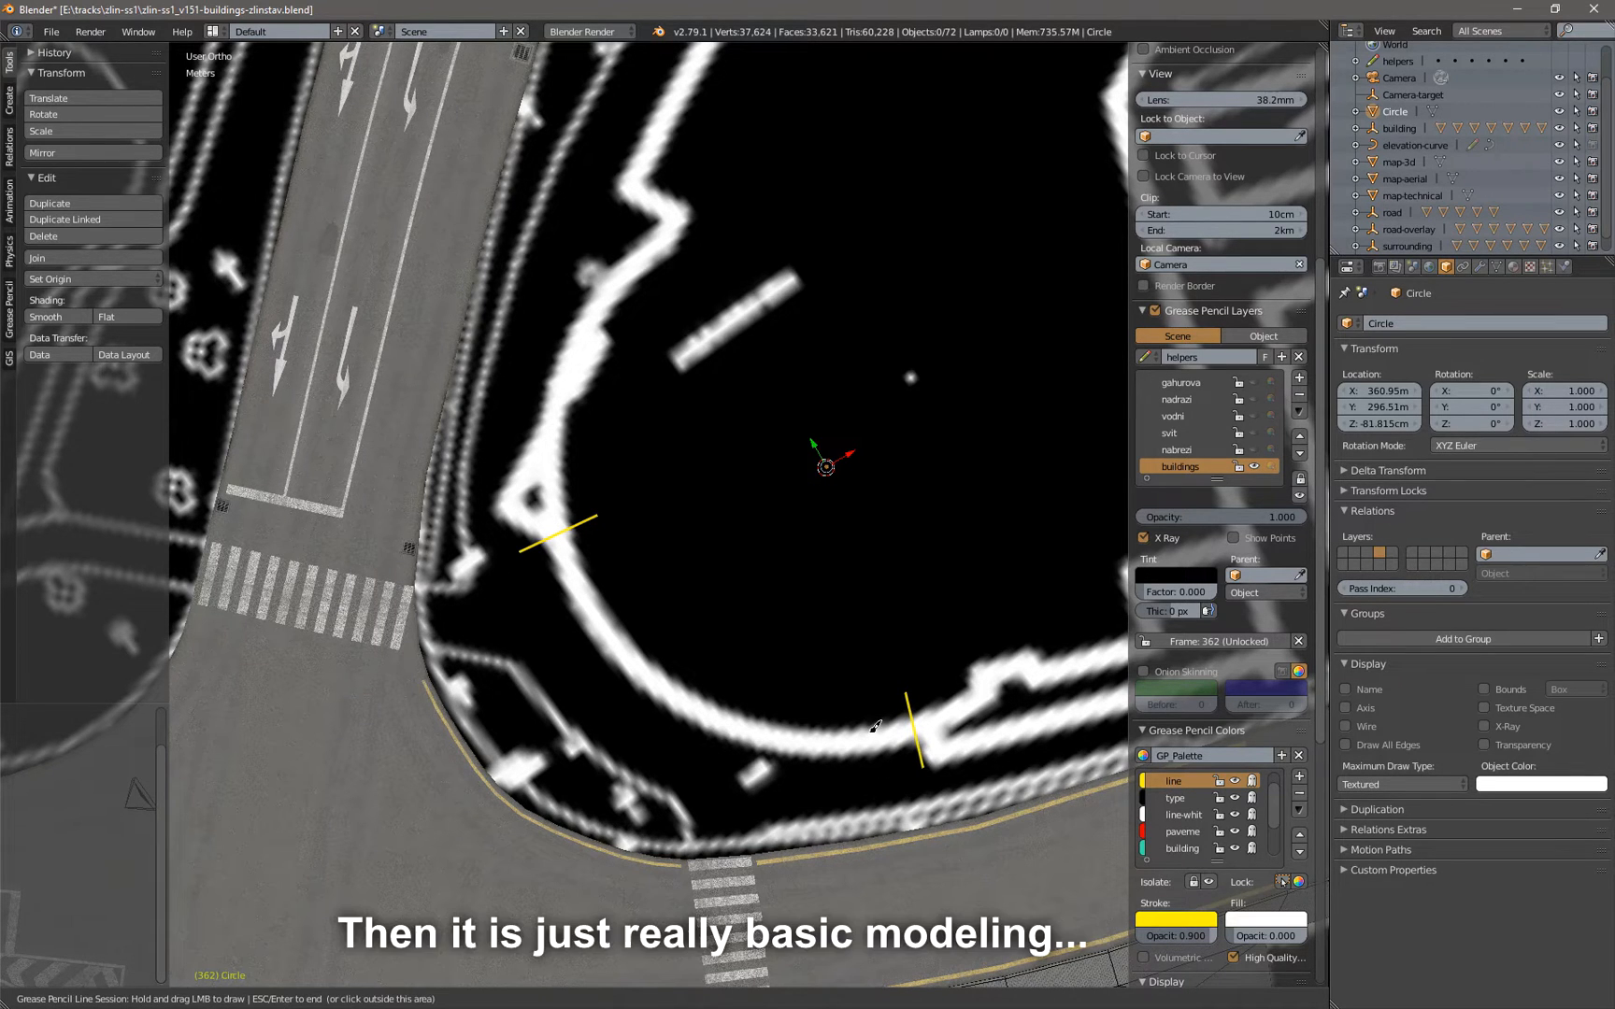
key("Escape")
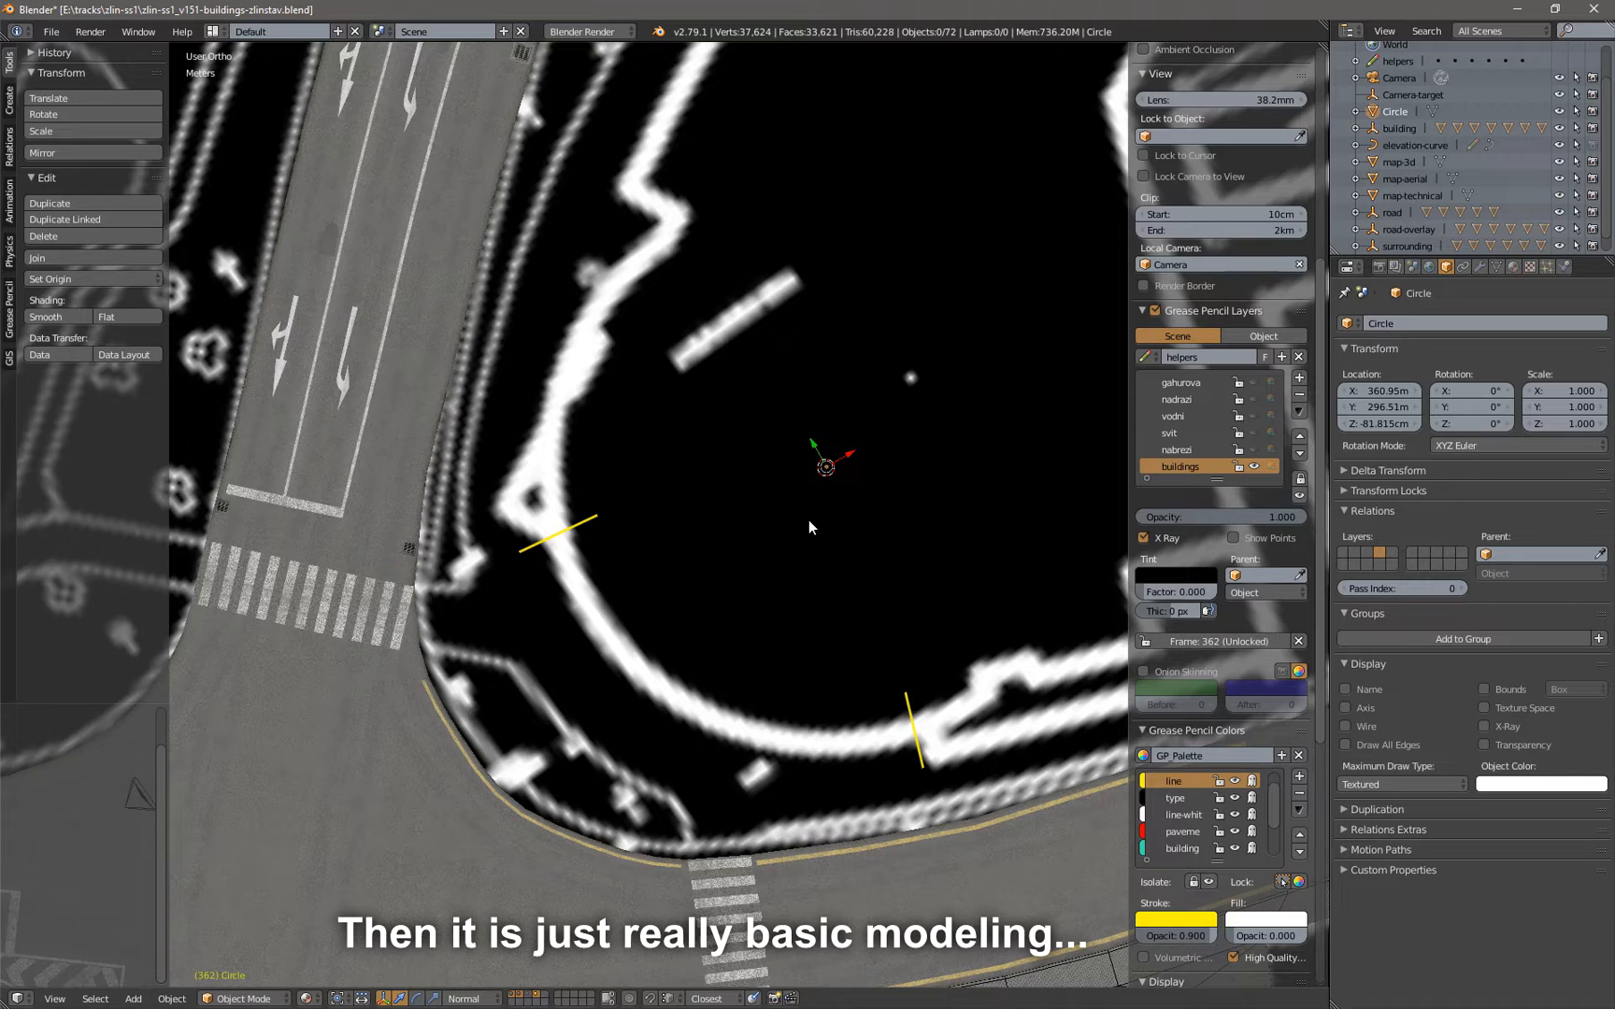
Add a mesh circle with 24 vertices and a 14.5 m radius, rotated 1.3° about Z to fit the end markers
key("shift+a")
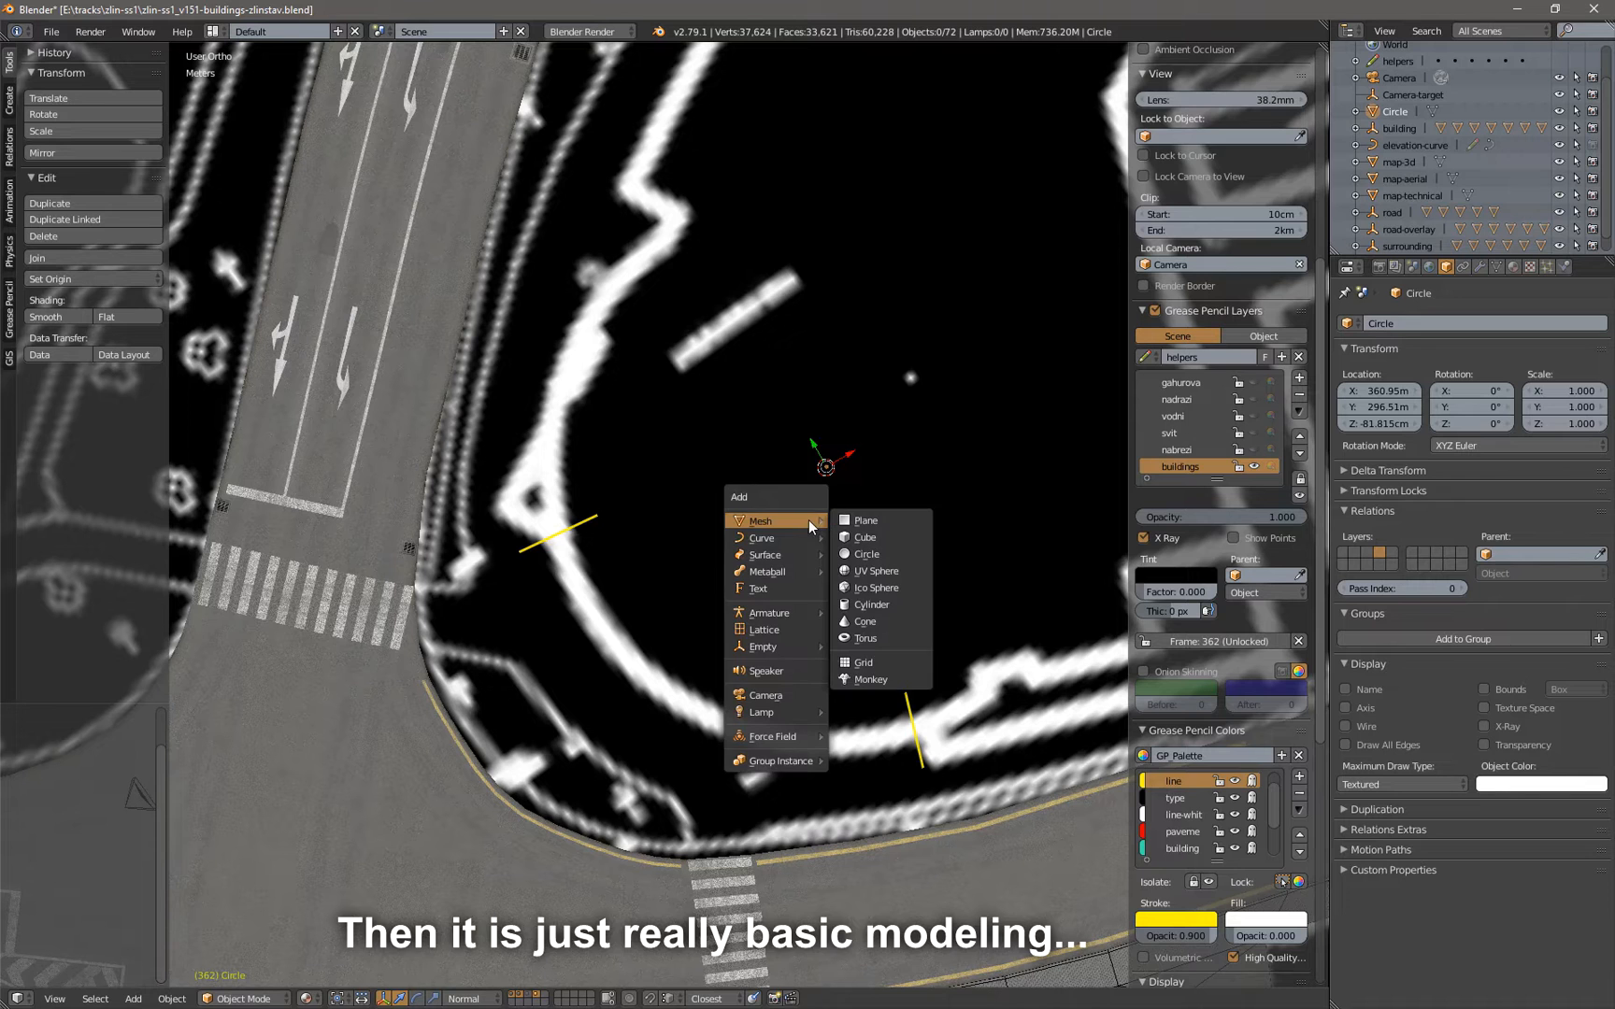
left_click(872, 552)
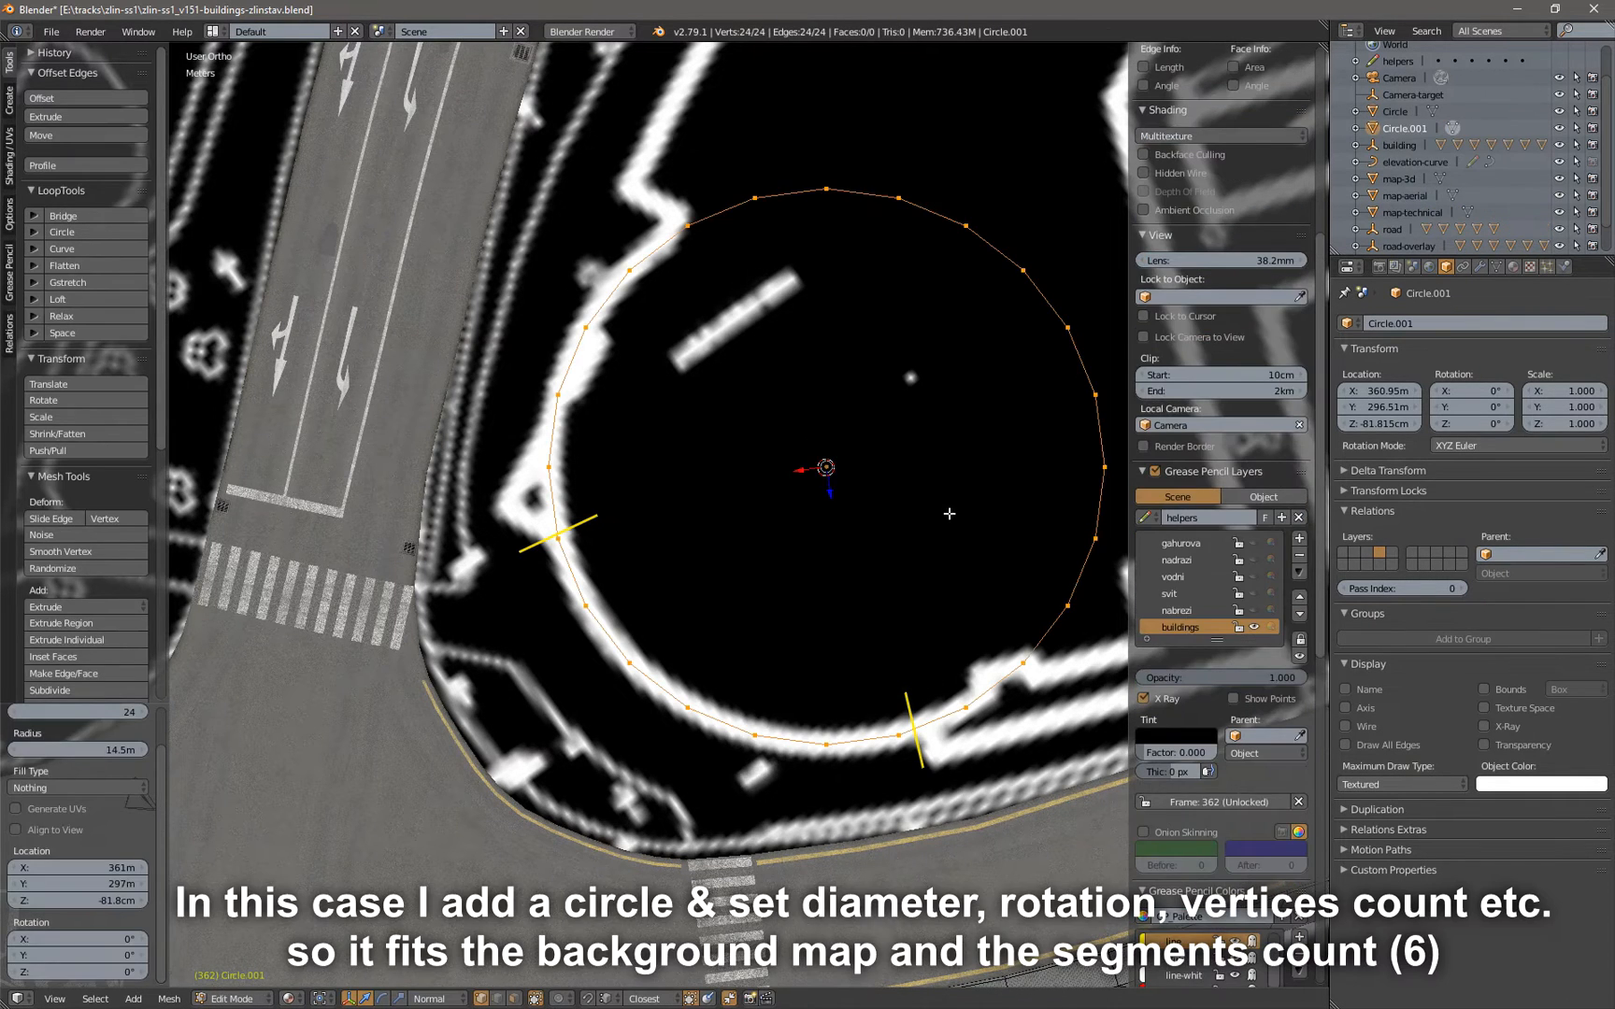
scroll(950, 514, "up", 1)
middle_click_drag(948, 504, 846, 558, "shift")
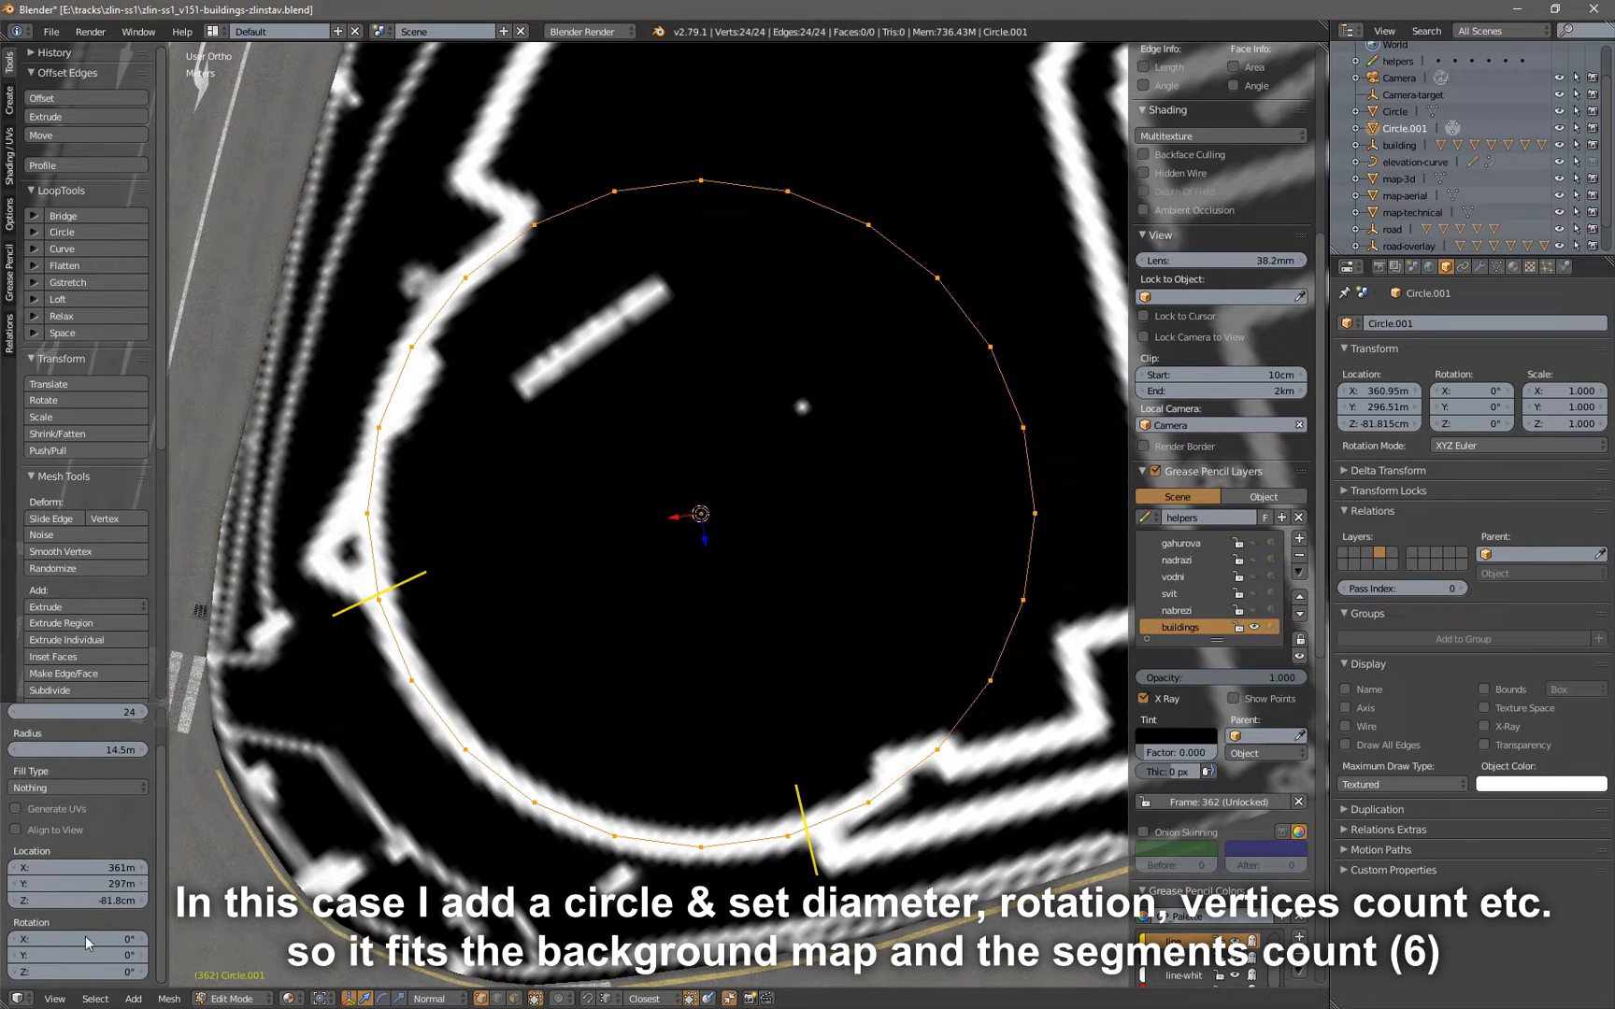
left_click_drag(93, 973, 109, 972)
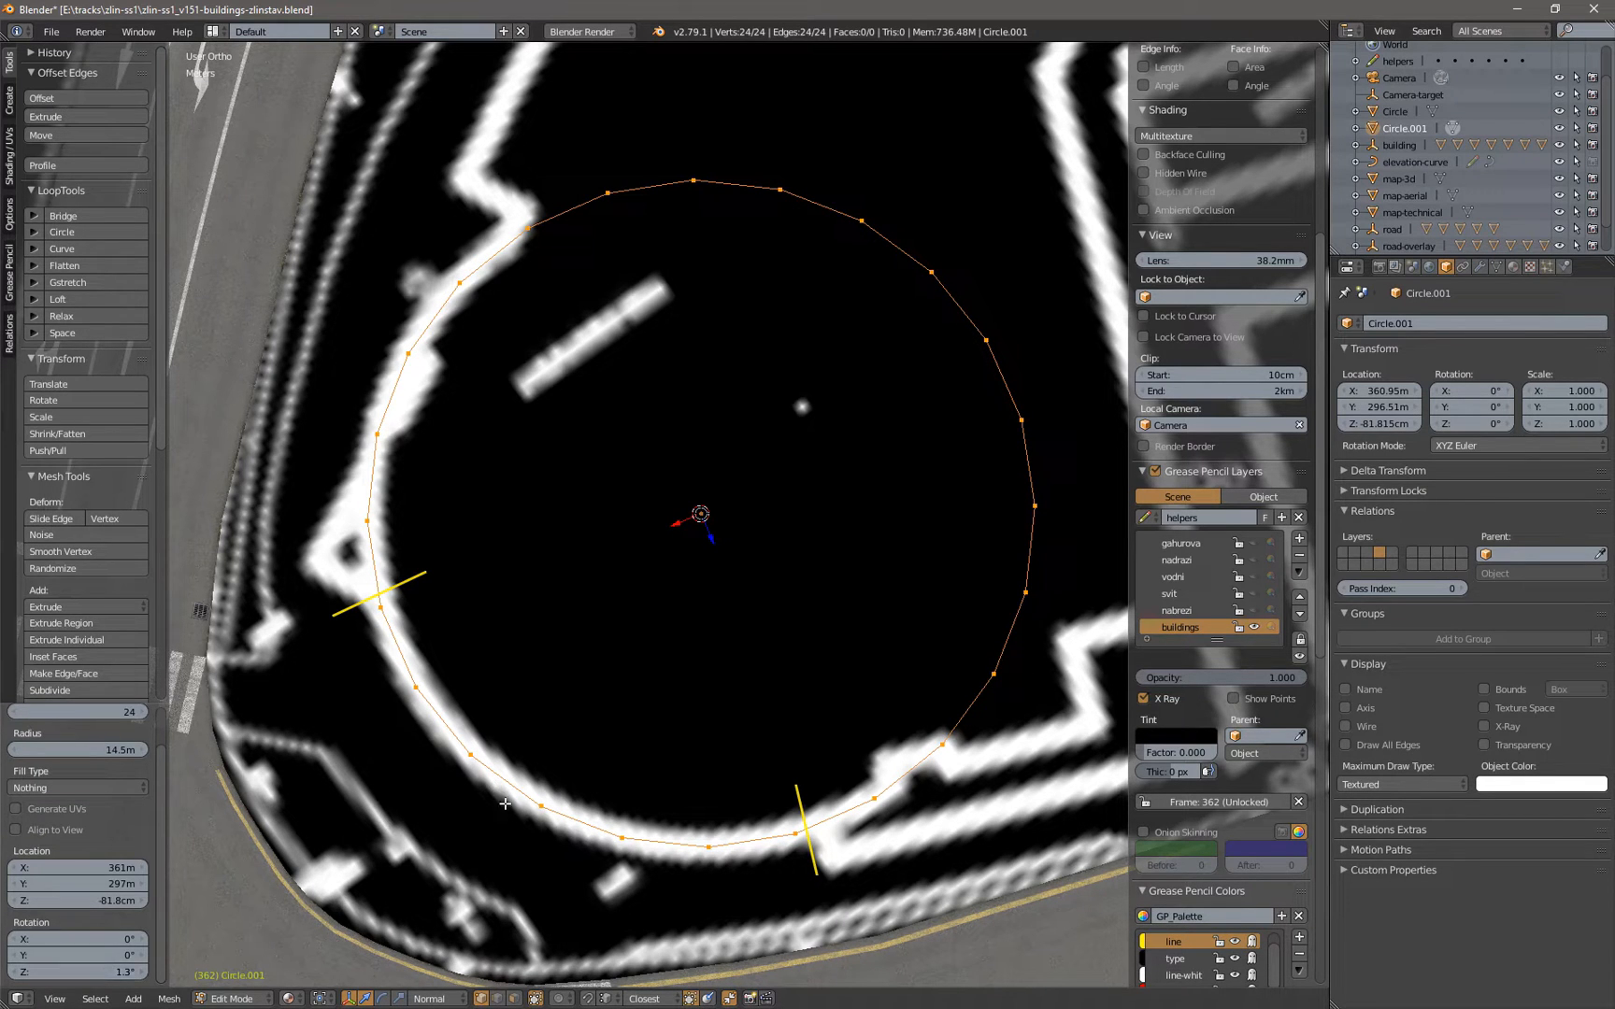
middle_click_drag(518, 789, 531, 779, "shift")
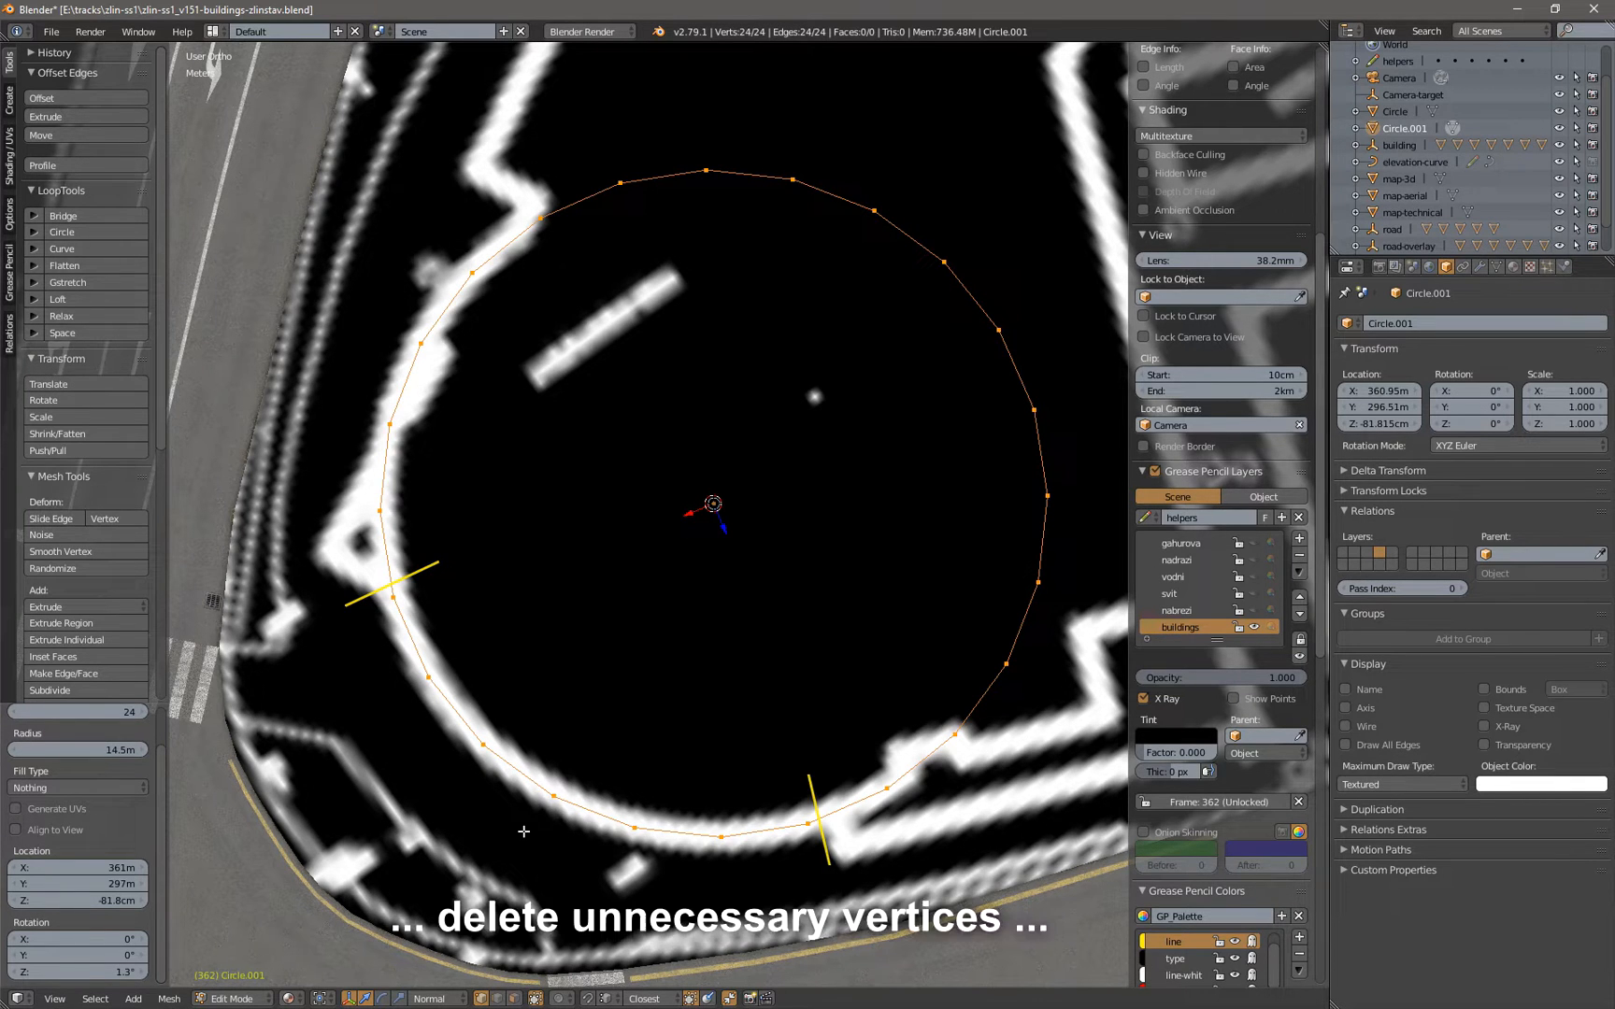
Delete the circle's vertices away from the curved wall, keeping only the arc that follows the building outline on the map
key("a")
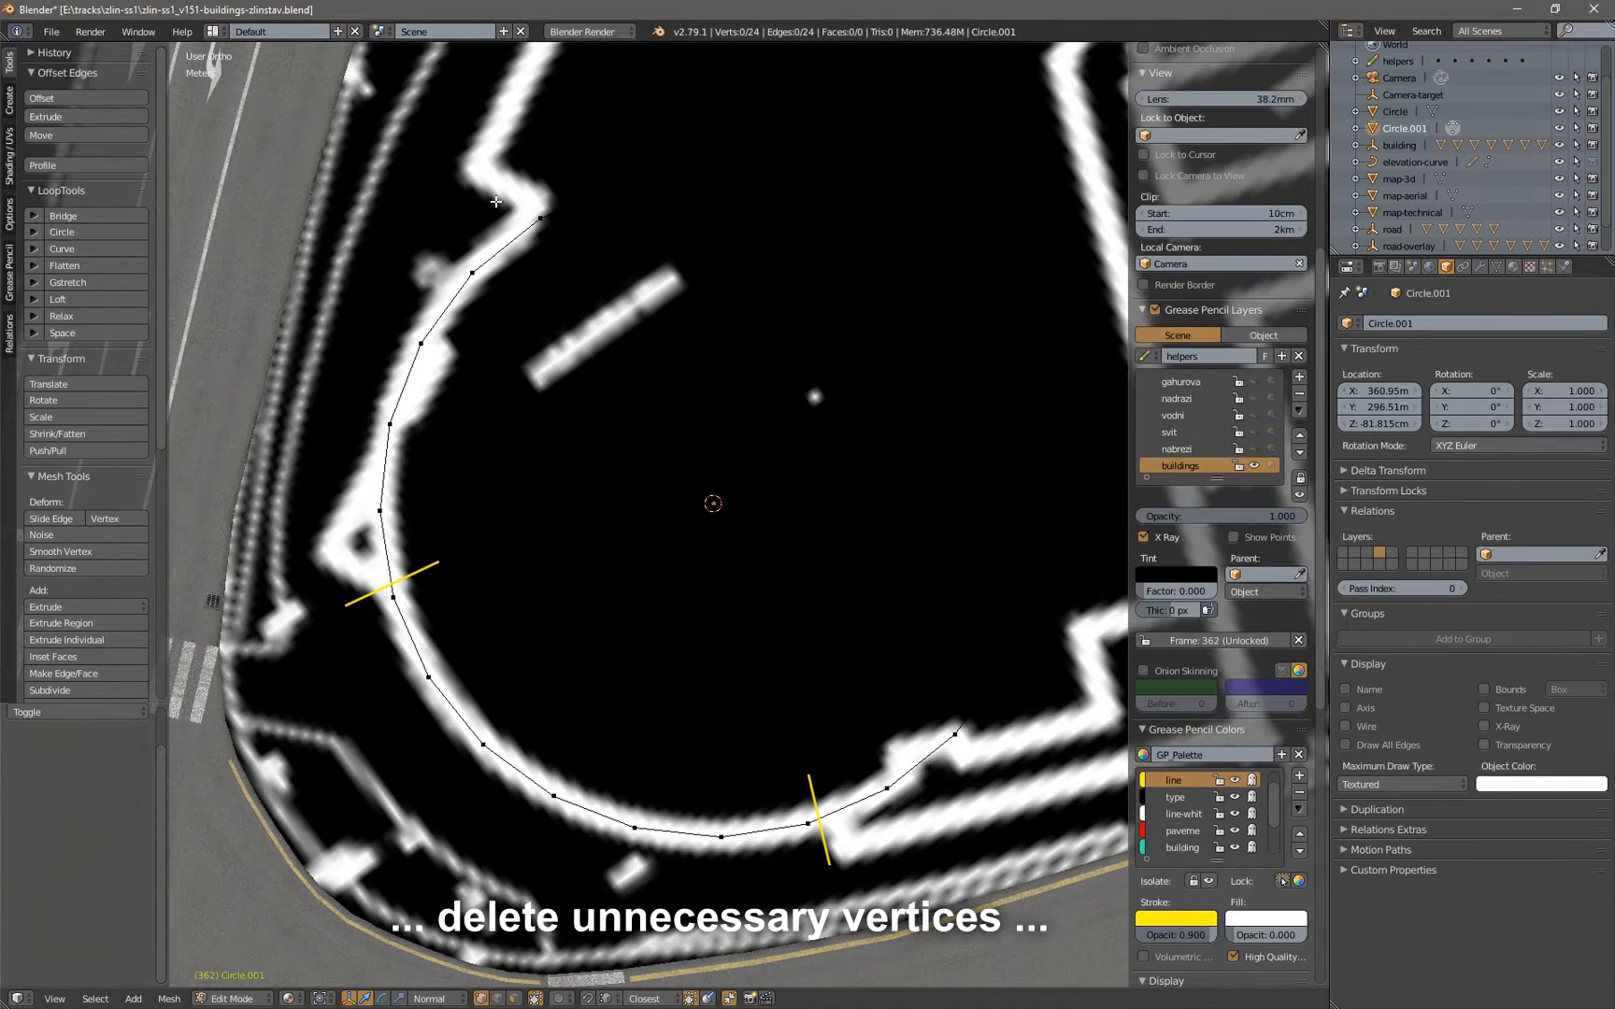
mouse_move(555, 196)
left_mouse_down("ctrl")
mouse_move(828, 656)
mouse_move(977, 715)
mouse_move(1084, 280)
mouse_move(654, 56)
mouse_move(561, 187)
left_mouse_up("ctrl")
key("x")
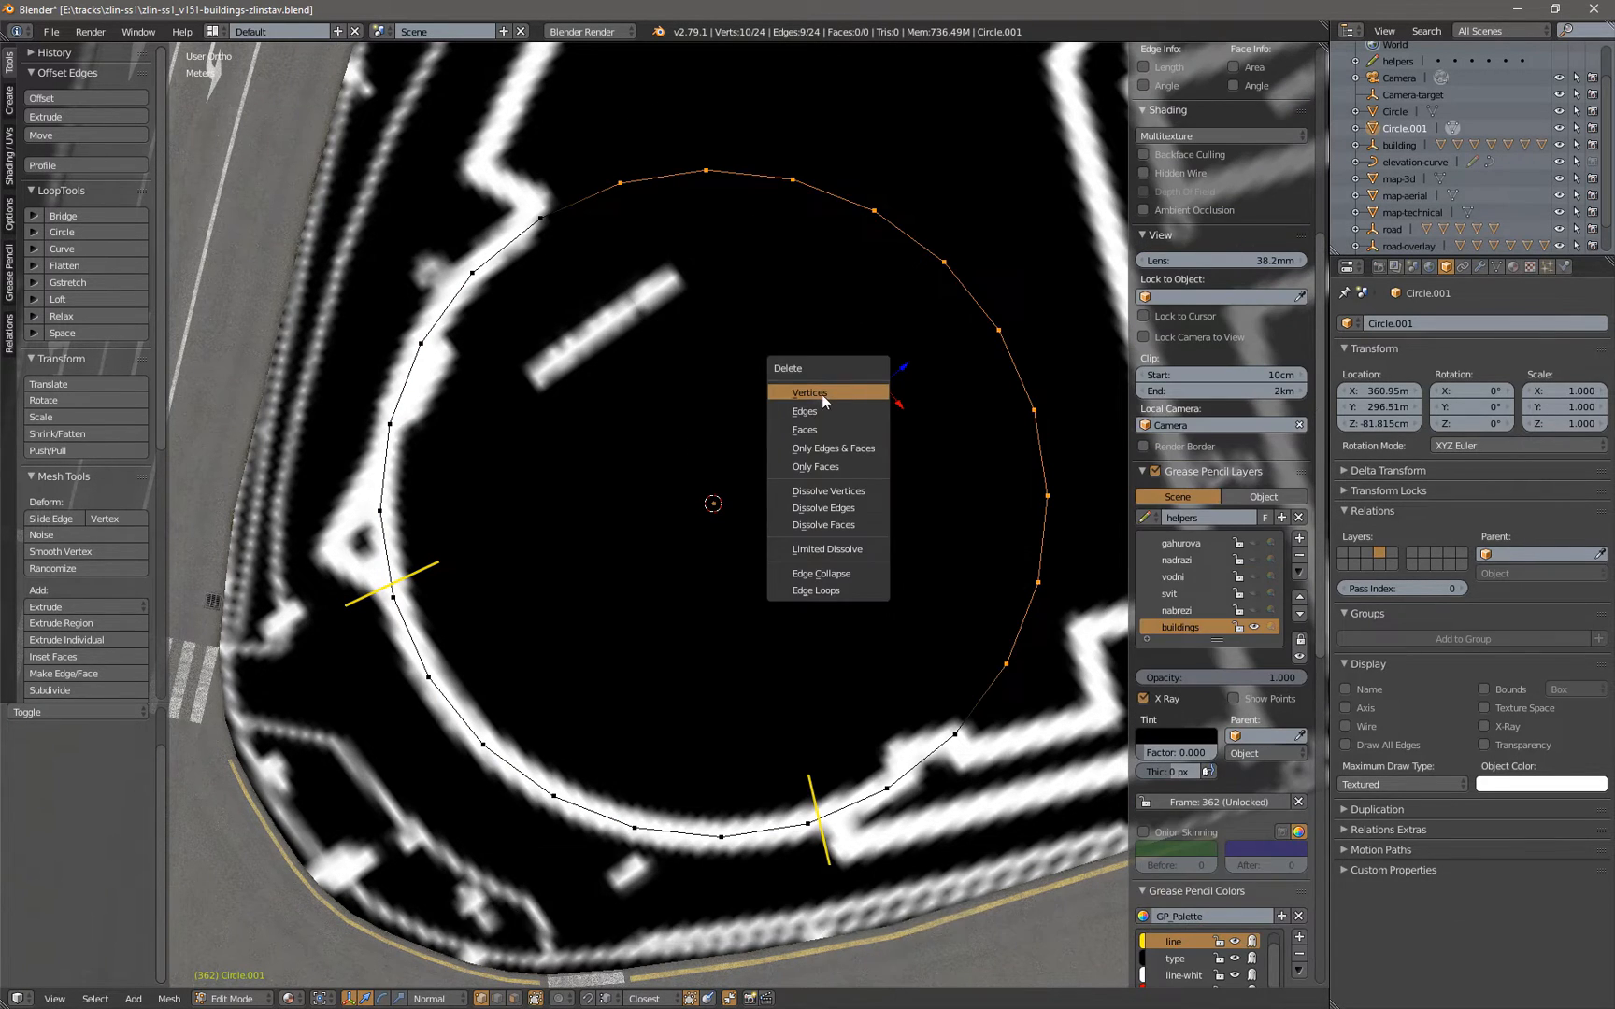
left_click(821, 395)
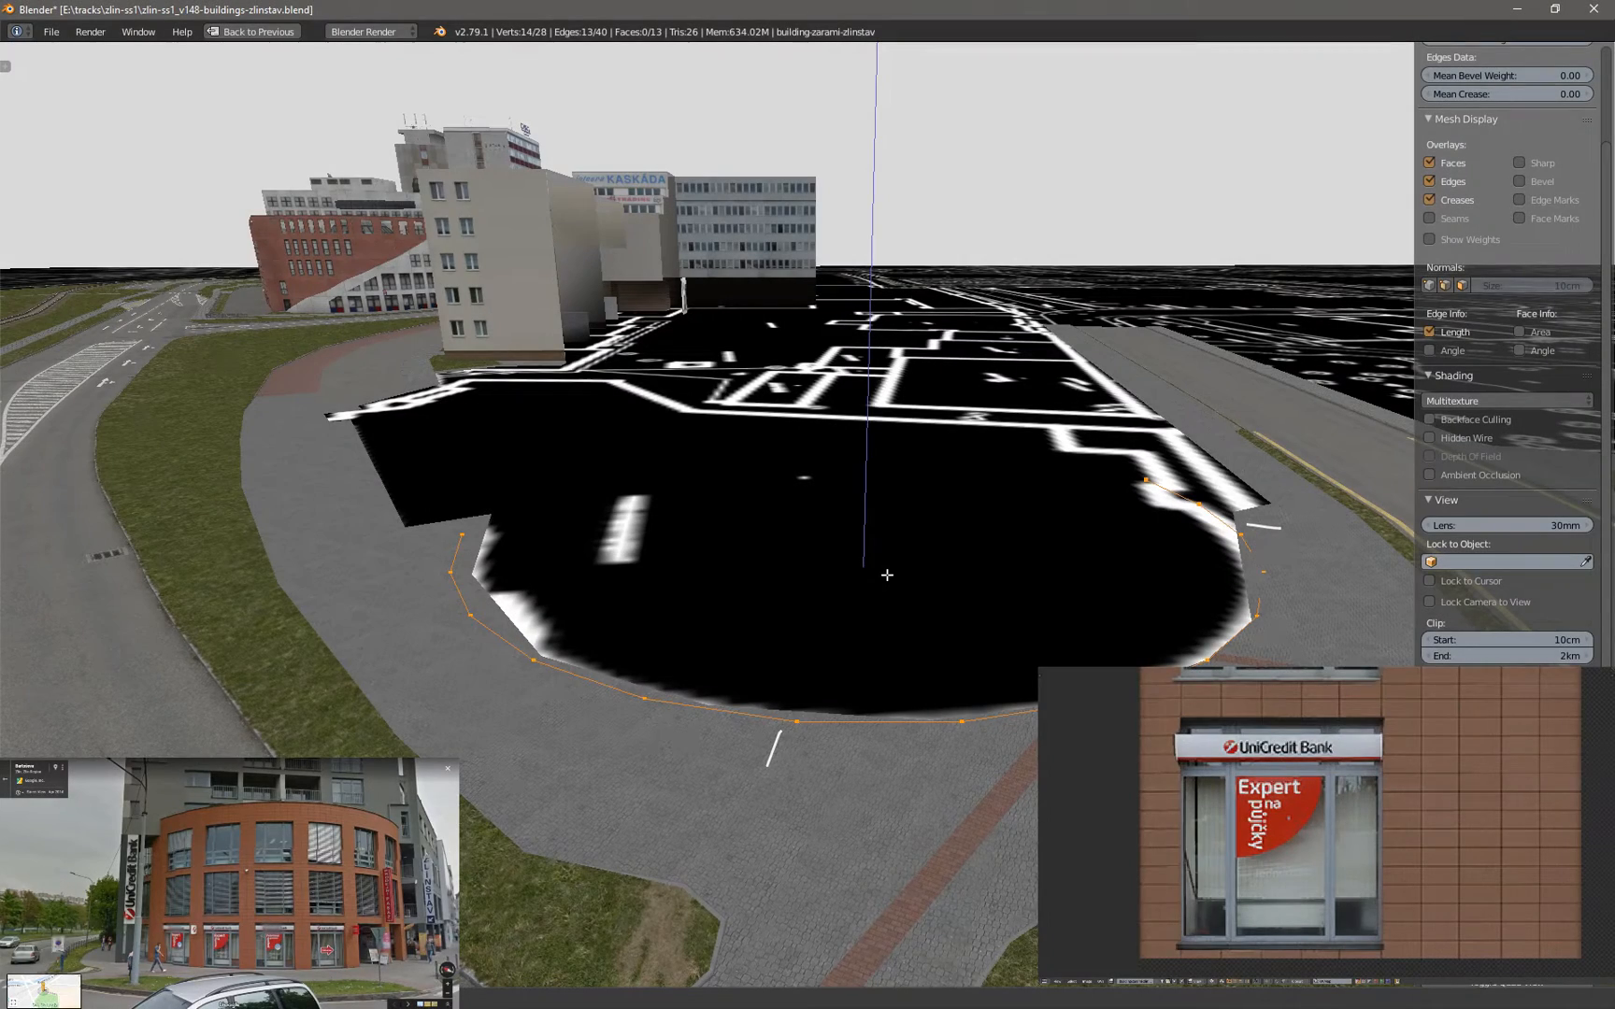
Extrude the curved outline of building-zarami-zlinstav upward by 11 m to form the walls
type("11")
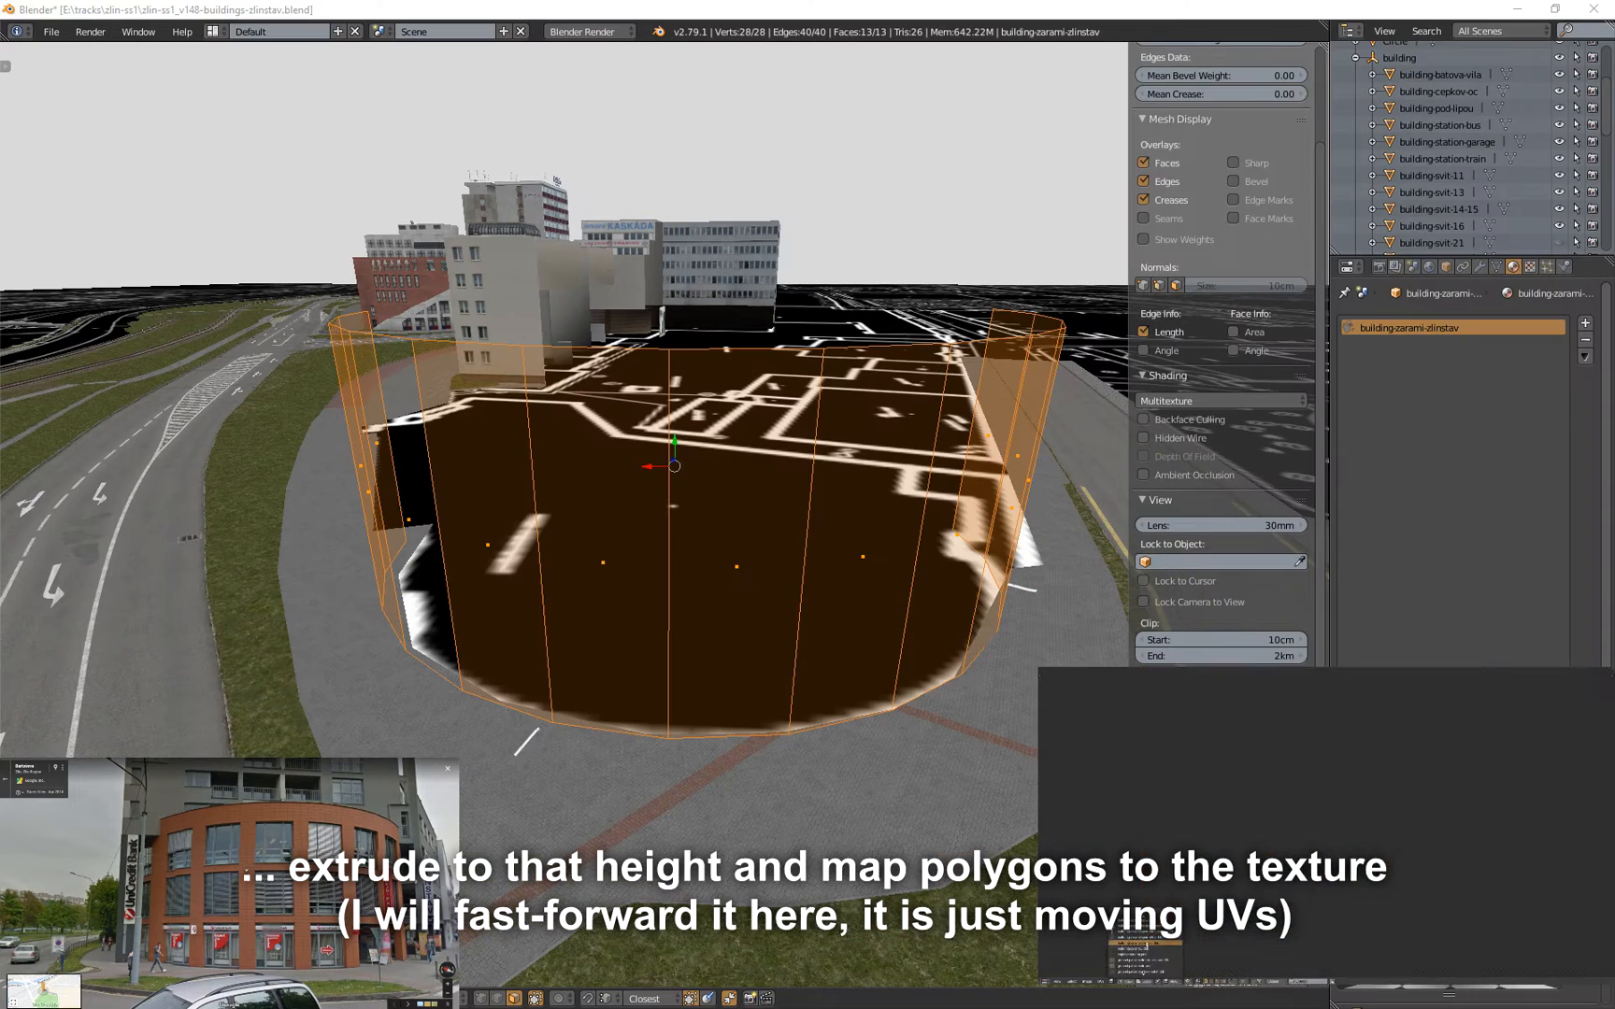
Unwrap the curved building's wall faces and stack their UV faces into a single upright rectangle
scroll(1293, 822, "down", 6)
middle_click_drag(1323, 789, 1201, 854)
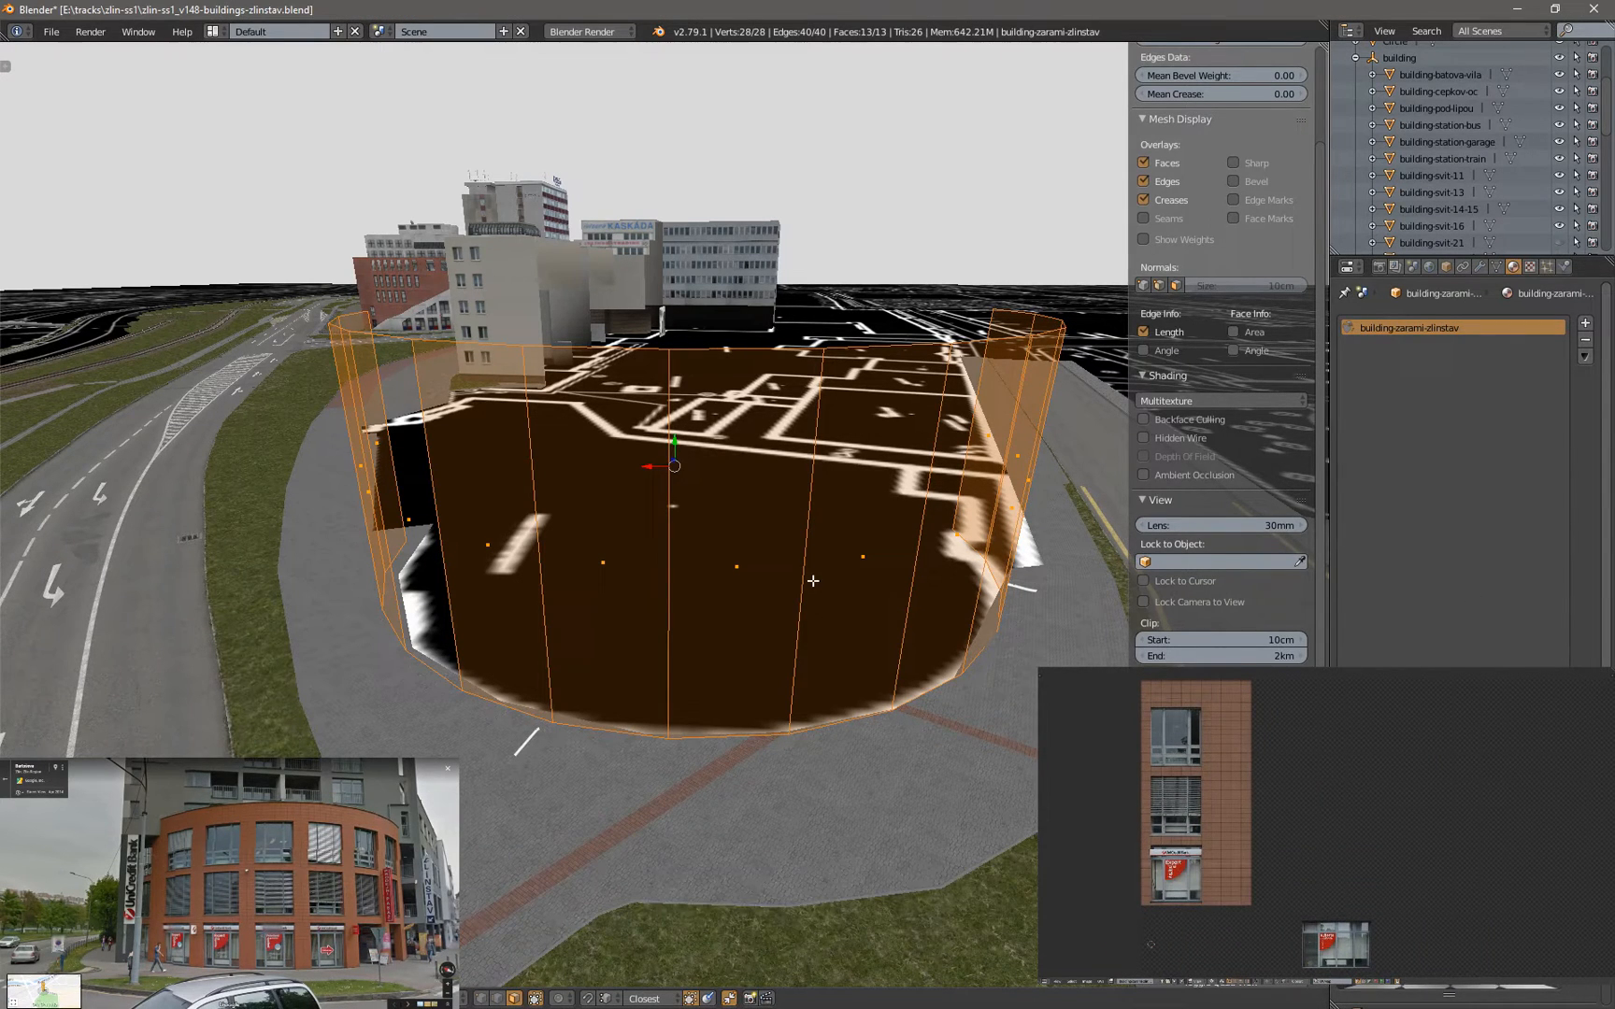
key("u")
left_click(812, 578)
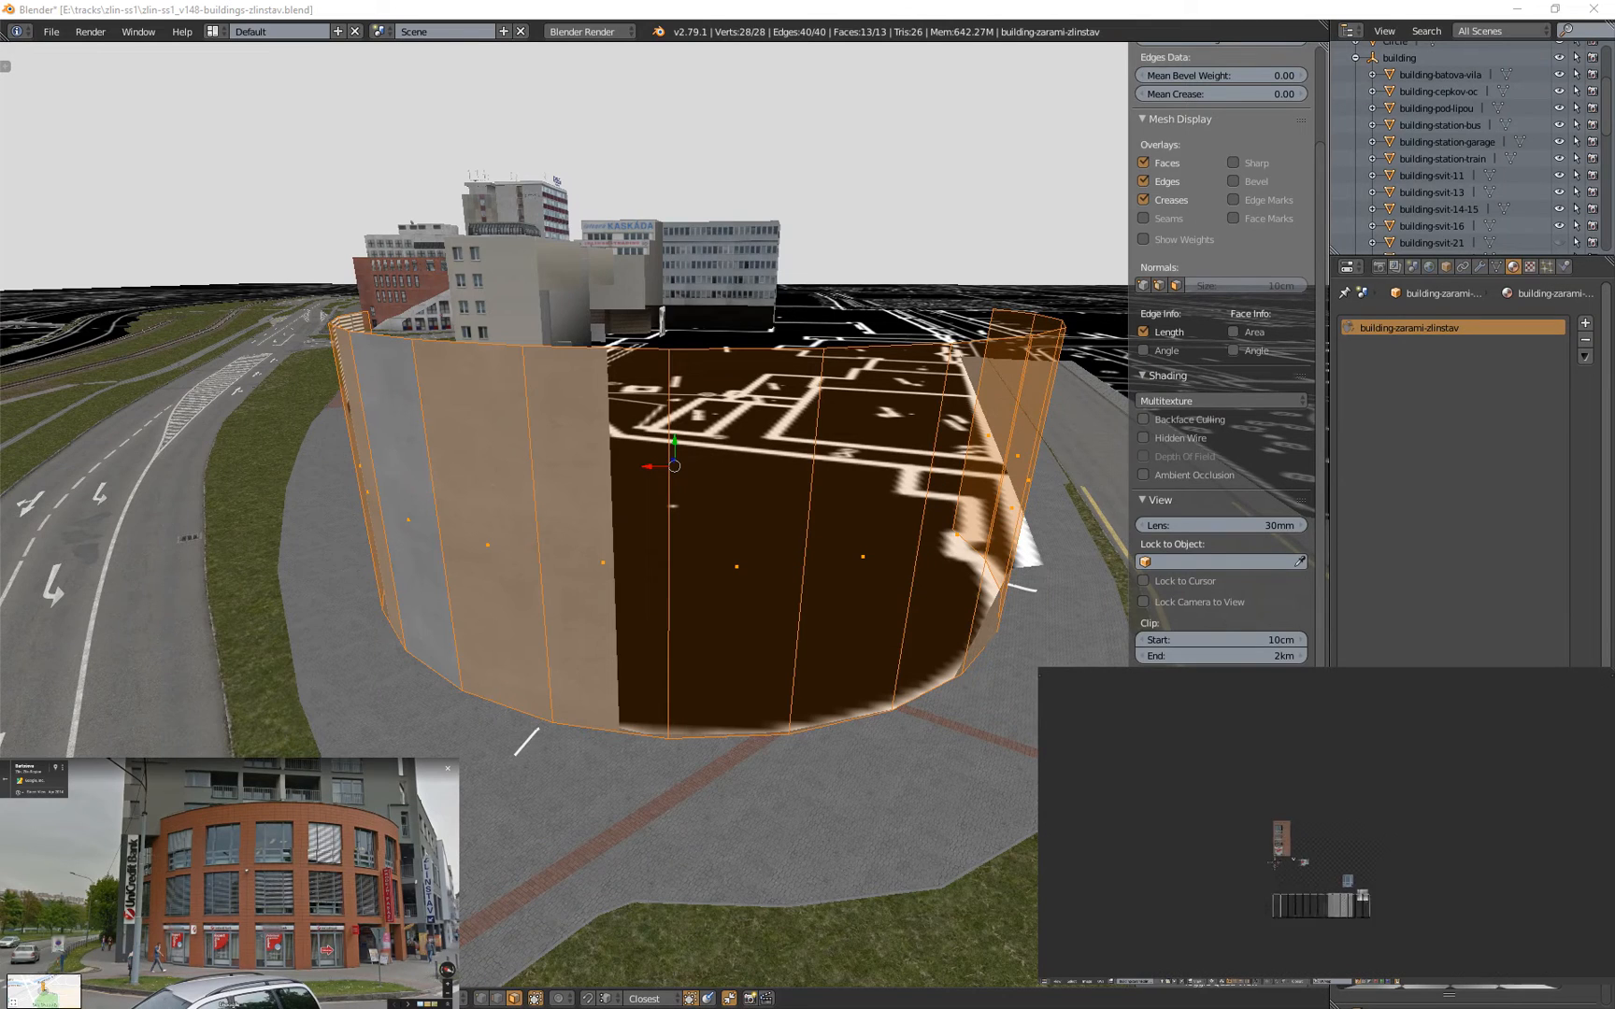
scroll(1297, 881, "up", 1)
middle_click_drag(1296, 896, 1263, 880)
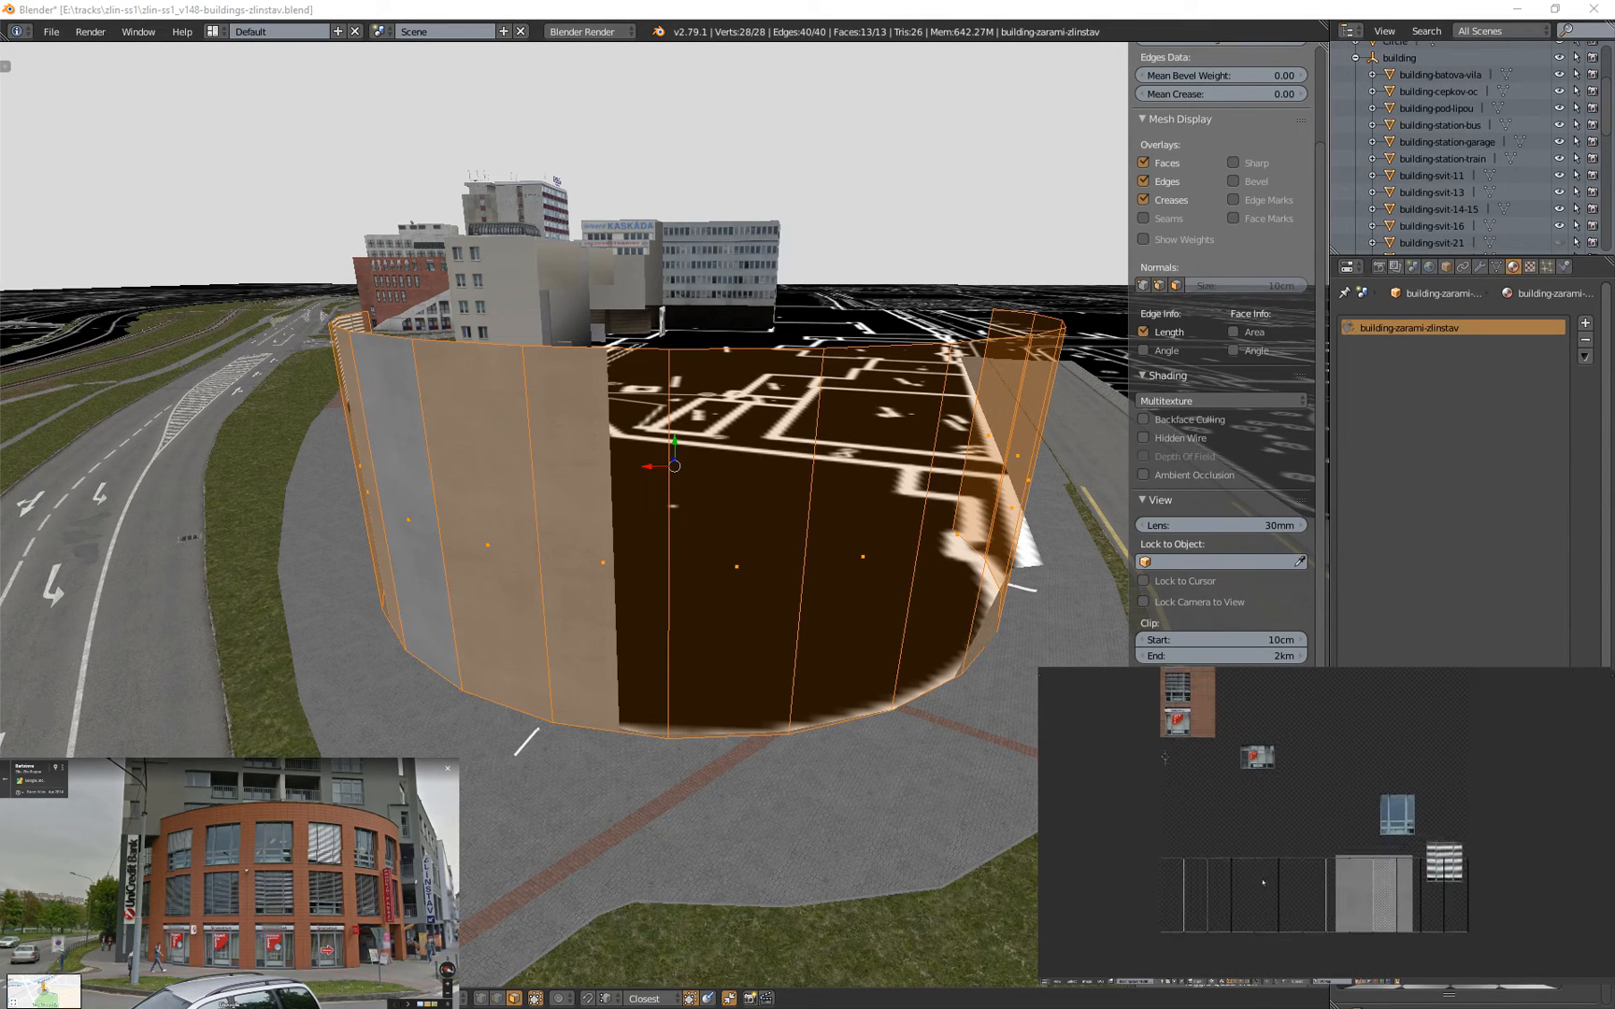
right_click_drag(1244, 899, 1173, 899)
right_click_drag(1385, 900, 1173, 900)
right_click_drag(1456, 899, 1173, 899)
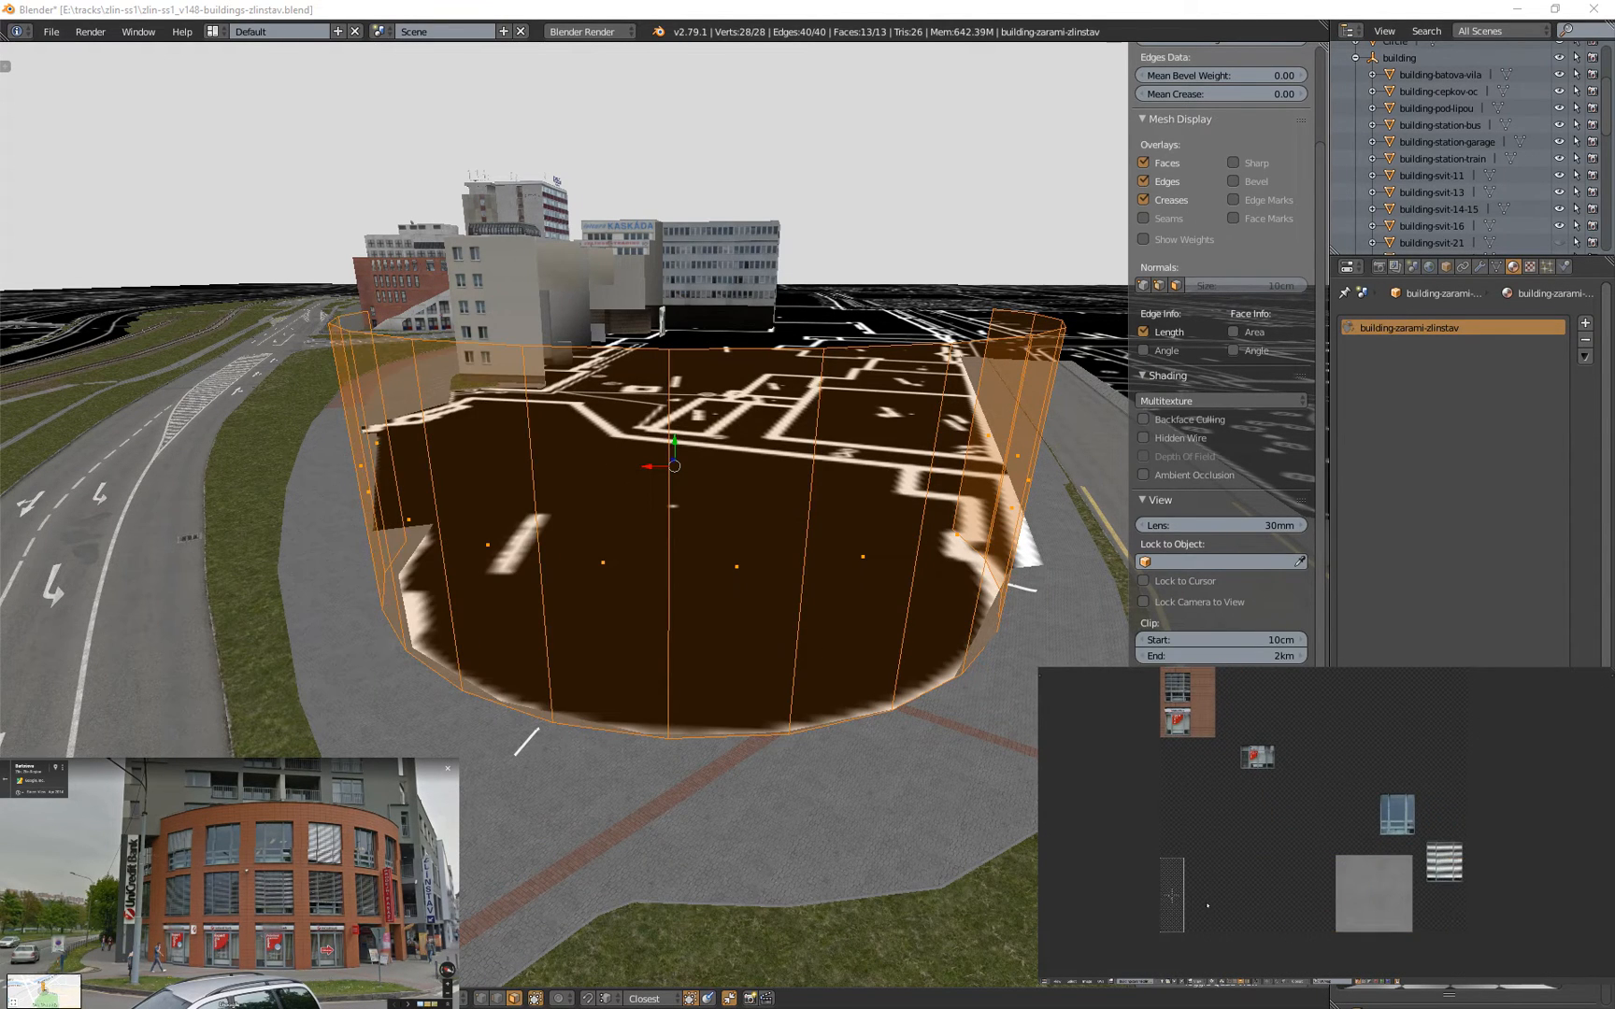
Move the stacked UV faces onto the brick facade column with the three windows
key("a")
key("g")
left_click(1205, 717)
scroll(1178, 693, "up", 6)
middle_click_drag(1177, 694, 1210, 724)
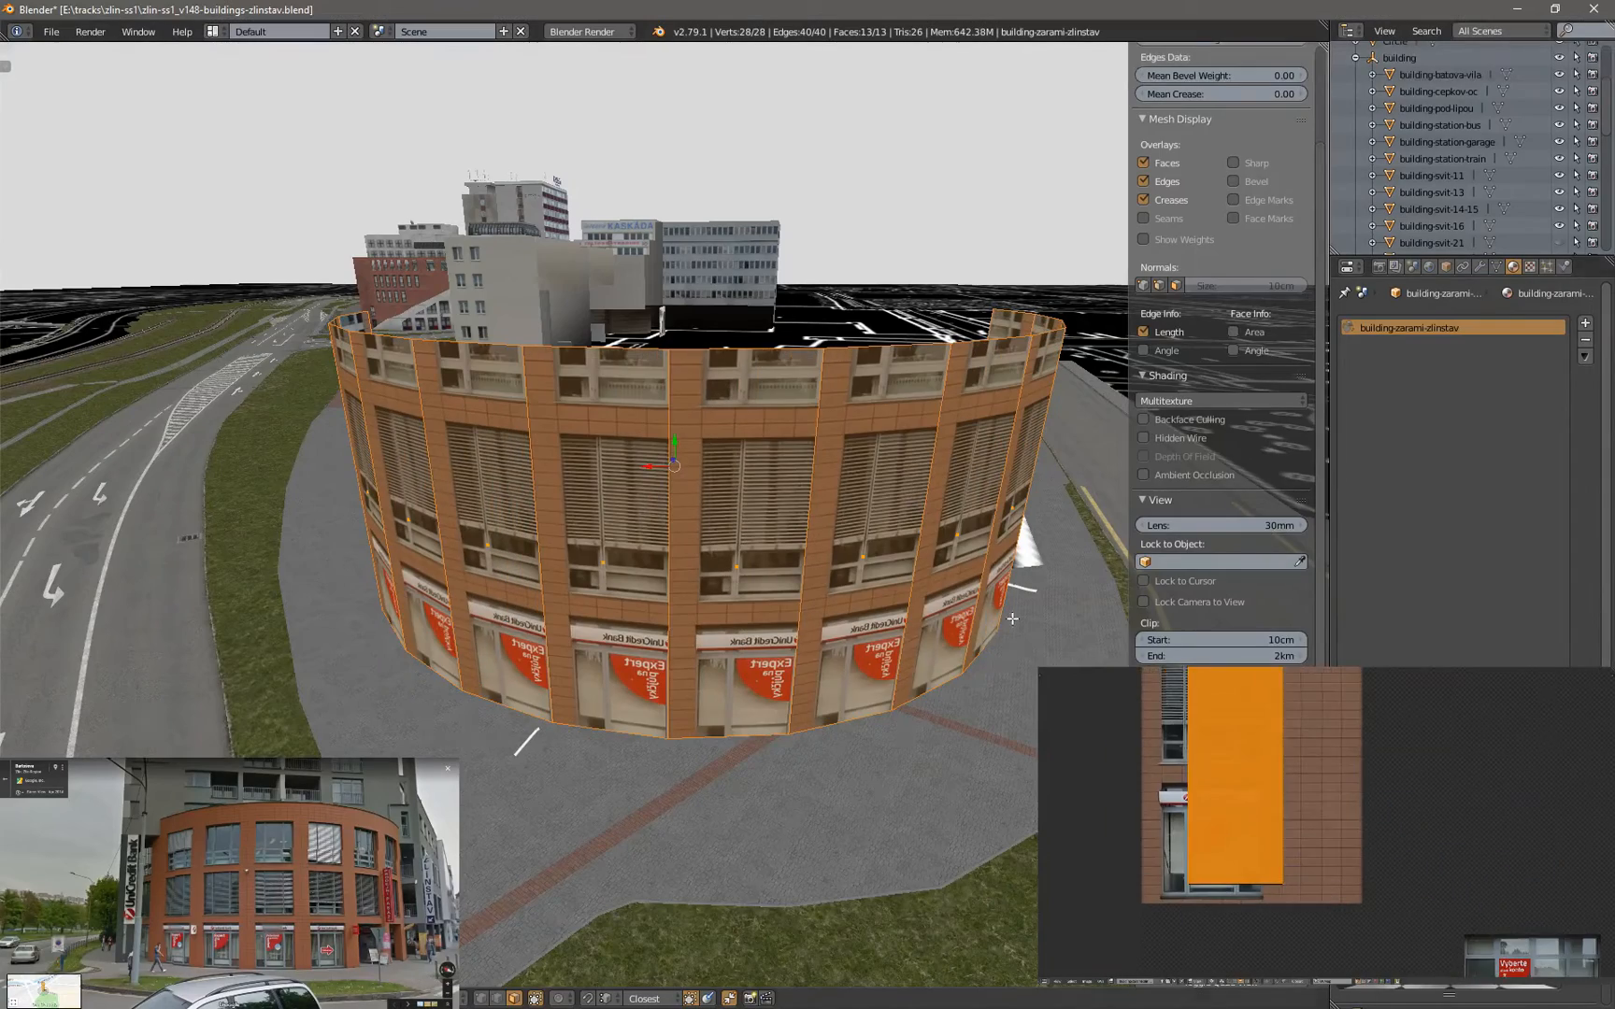
Align the lower-left corner of the stacked UVs with the lower-left corner of the brick facade texture
key("n")
middle_click_drag(942, 627, 921, 574, "shift")
scroll(925, 598, "up", 1)
scroll(1252, 808, "up", 2)
middle_click_drag(1252, 808, 1396, 732)
scroll(1319, 821, "up", 2)
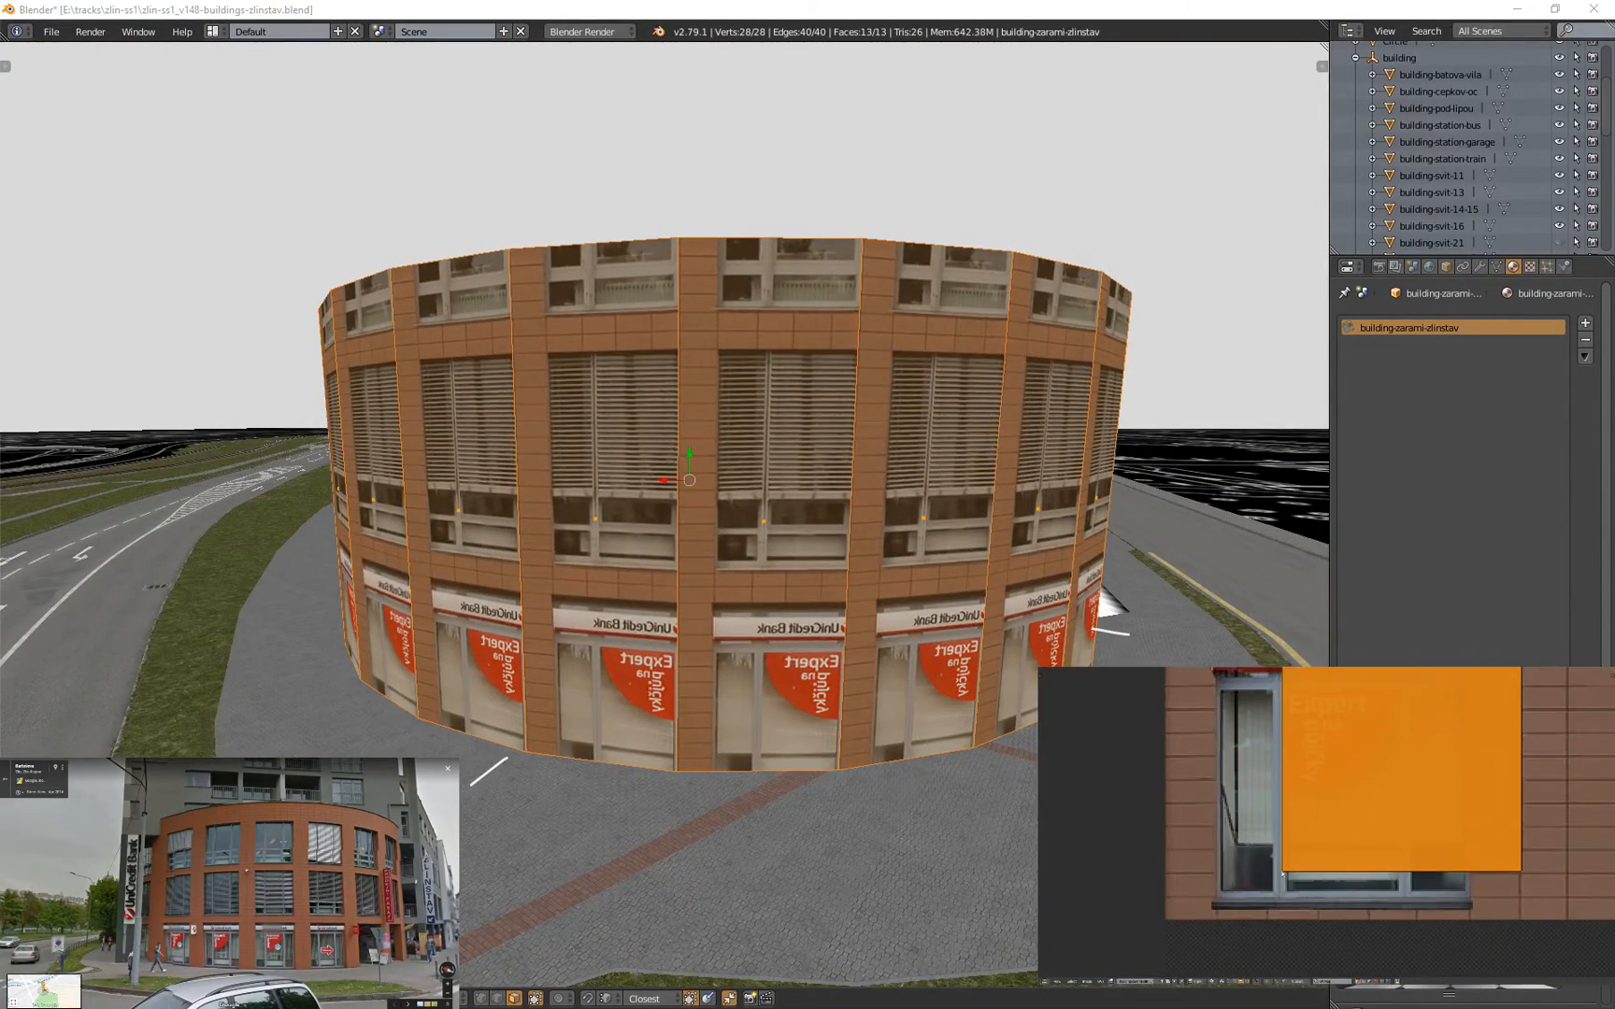
key("g")
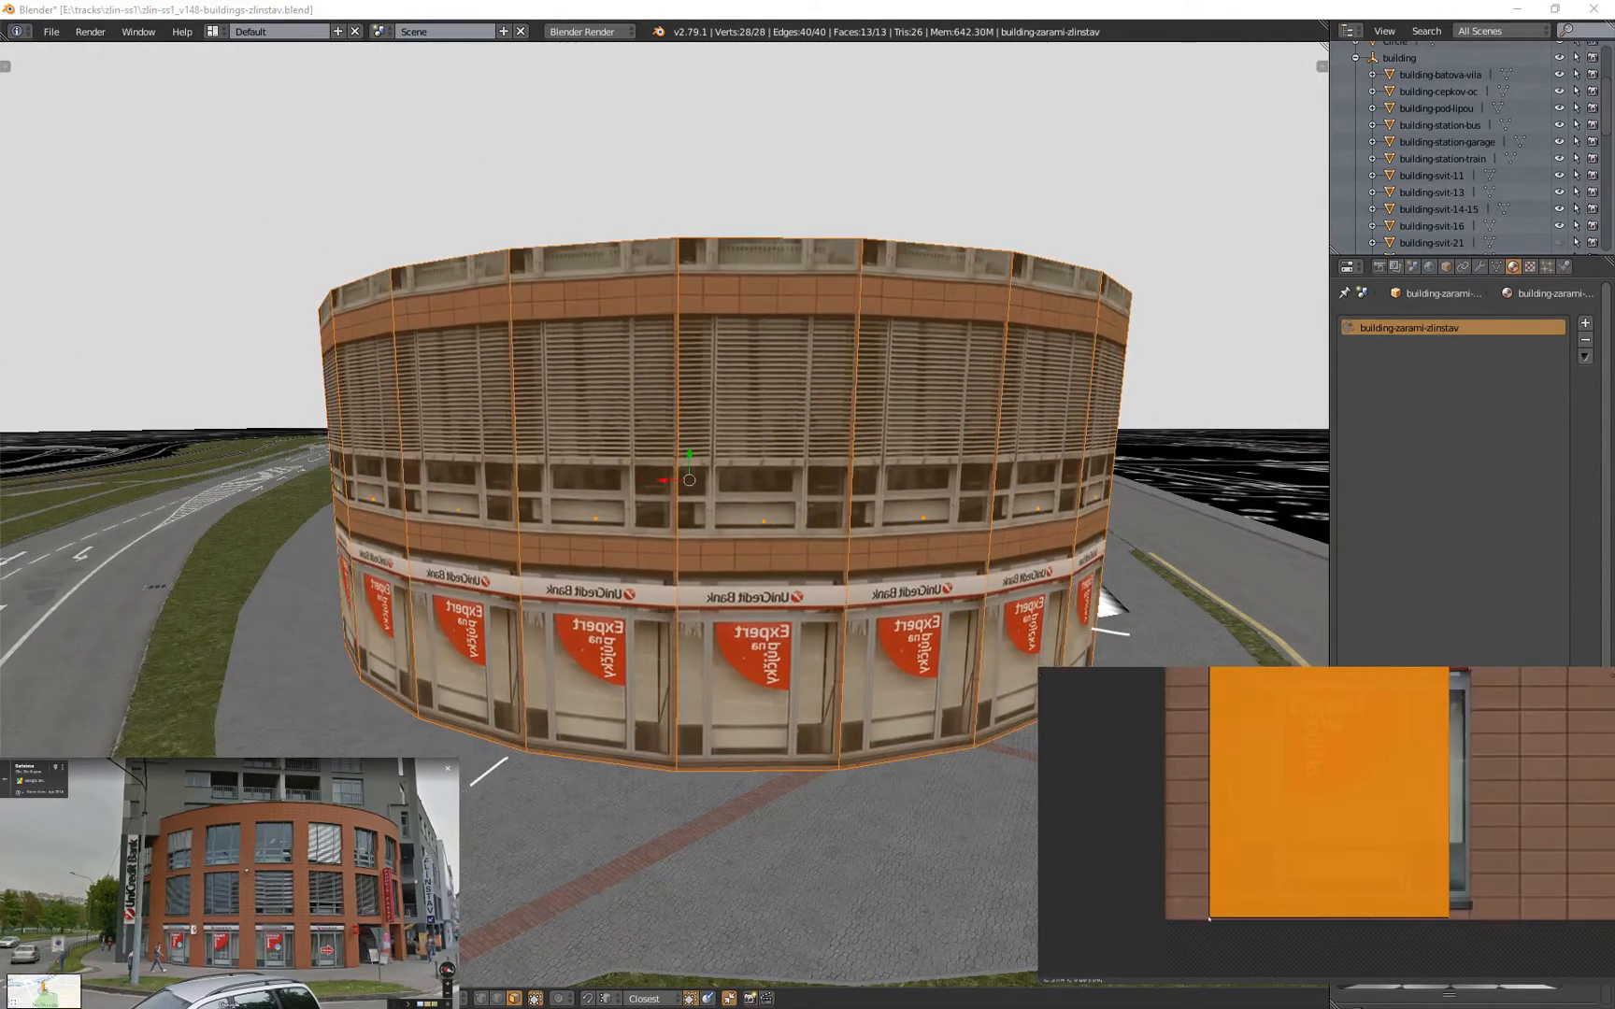
left_click(1166, 931)
Snap the 2D cursor to the UVs' corner and scale the stacked UVs to cover one full window column of the texture
scroll(1187, 915, "down", 7)
scroll(1226, 883, "up", 5)
scroll(1226, 883, "down", 2)
mouse_move(1226, 883)
middle_mouse_down()
mouse_move(1310, 816)
mouse_move(1247, 896)
middle_mouse_up()
scroll(1277, 890, "up", 1)
right_click(1277, 889)
key("shift+s")
key("shift+s")
left_click(1277, 909)
key("a")
key("a")
key("s")
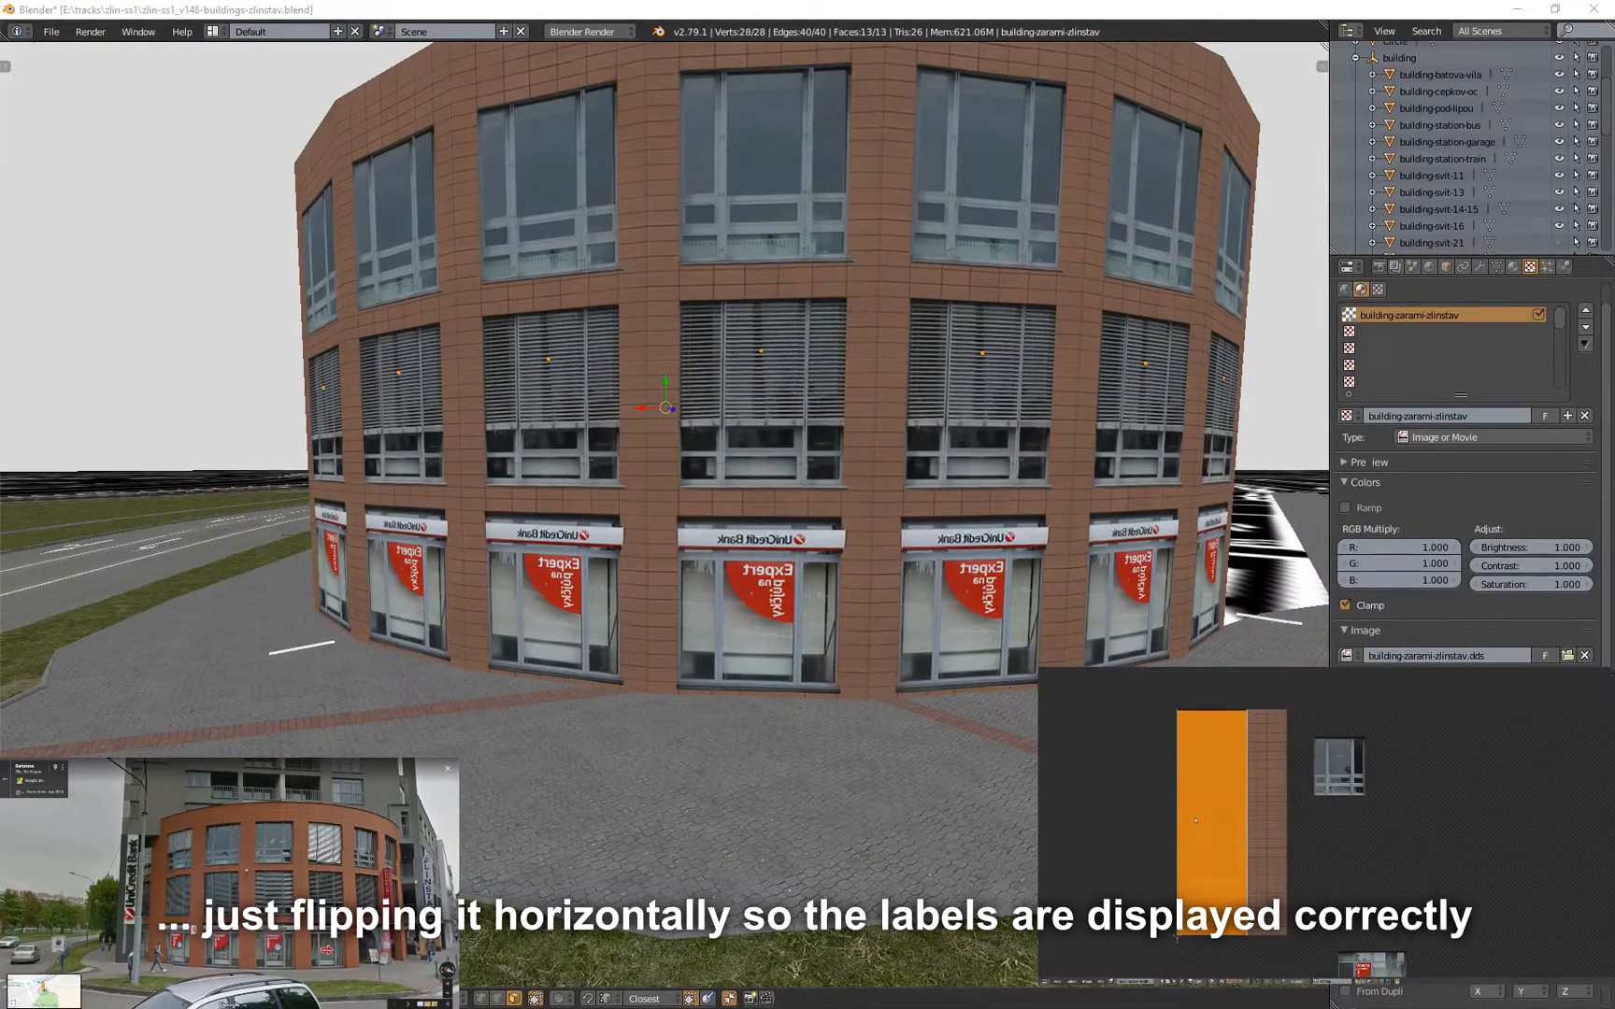
Mirror the wall UVs along X so the UniCredit Bank labels read correctly, and save over zlin-ss1_v148-buildings-zlinstav.blend
key("ctrl+m")
key("x")
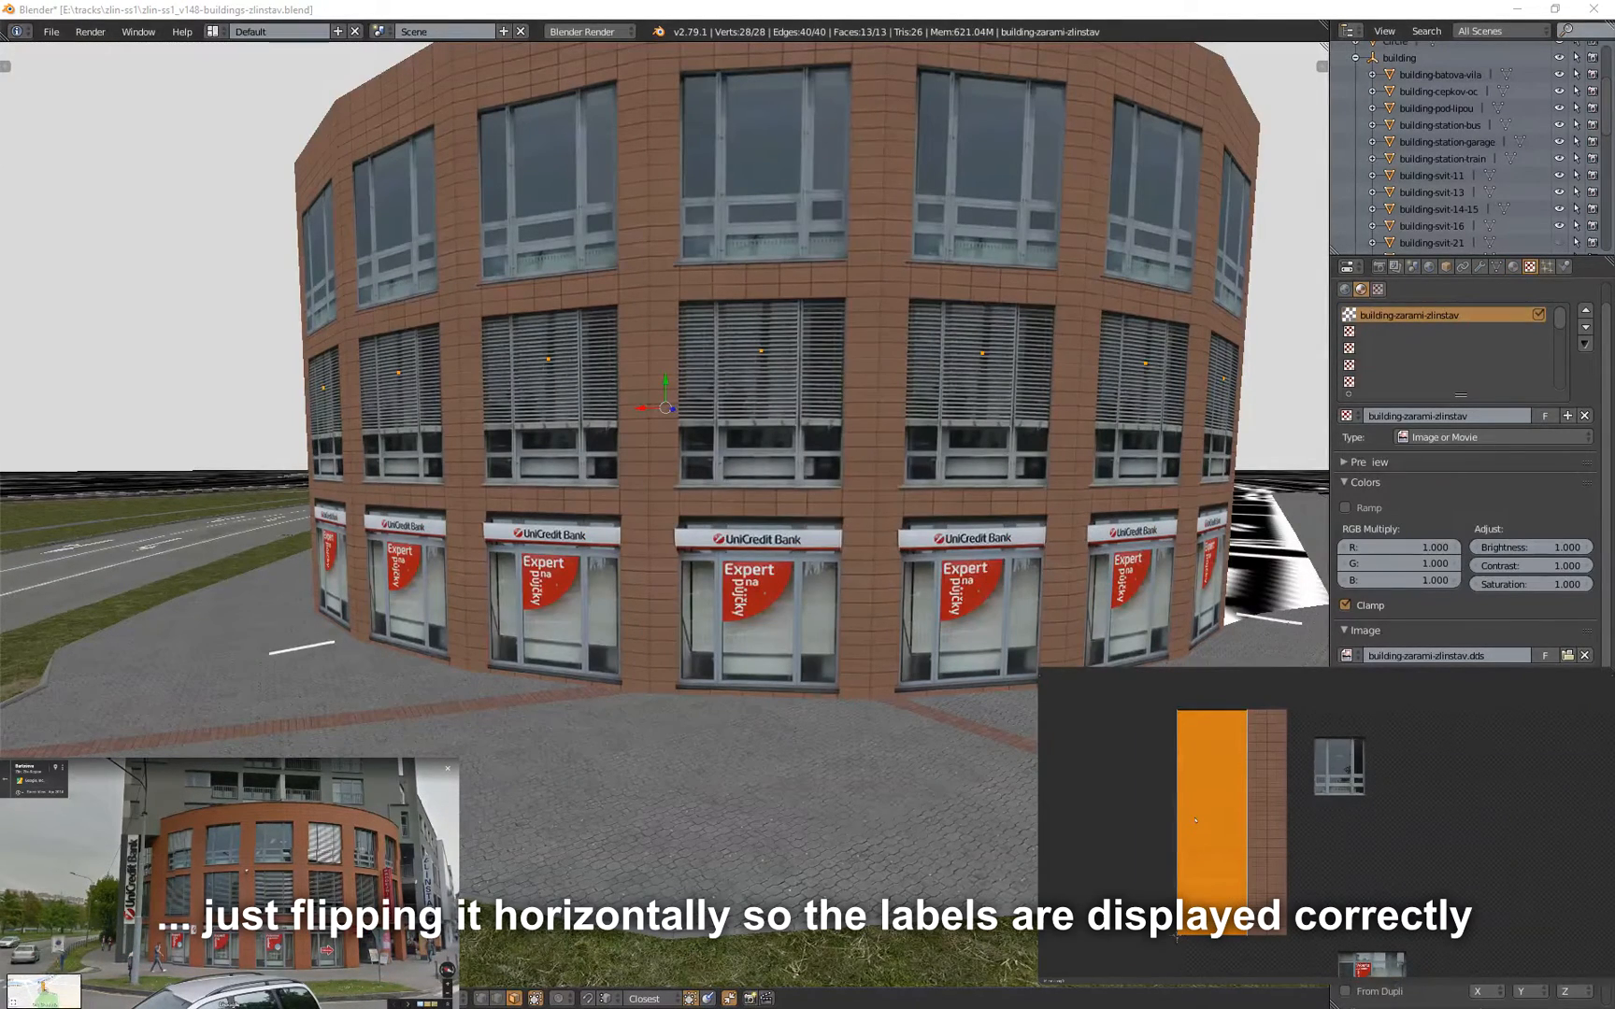
left_click(1195, 820)
key("Tab")
key("ctrl+s")
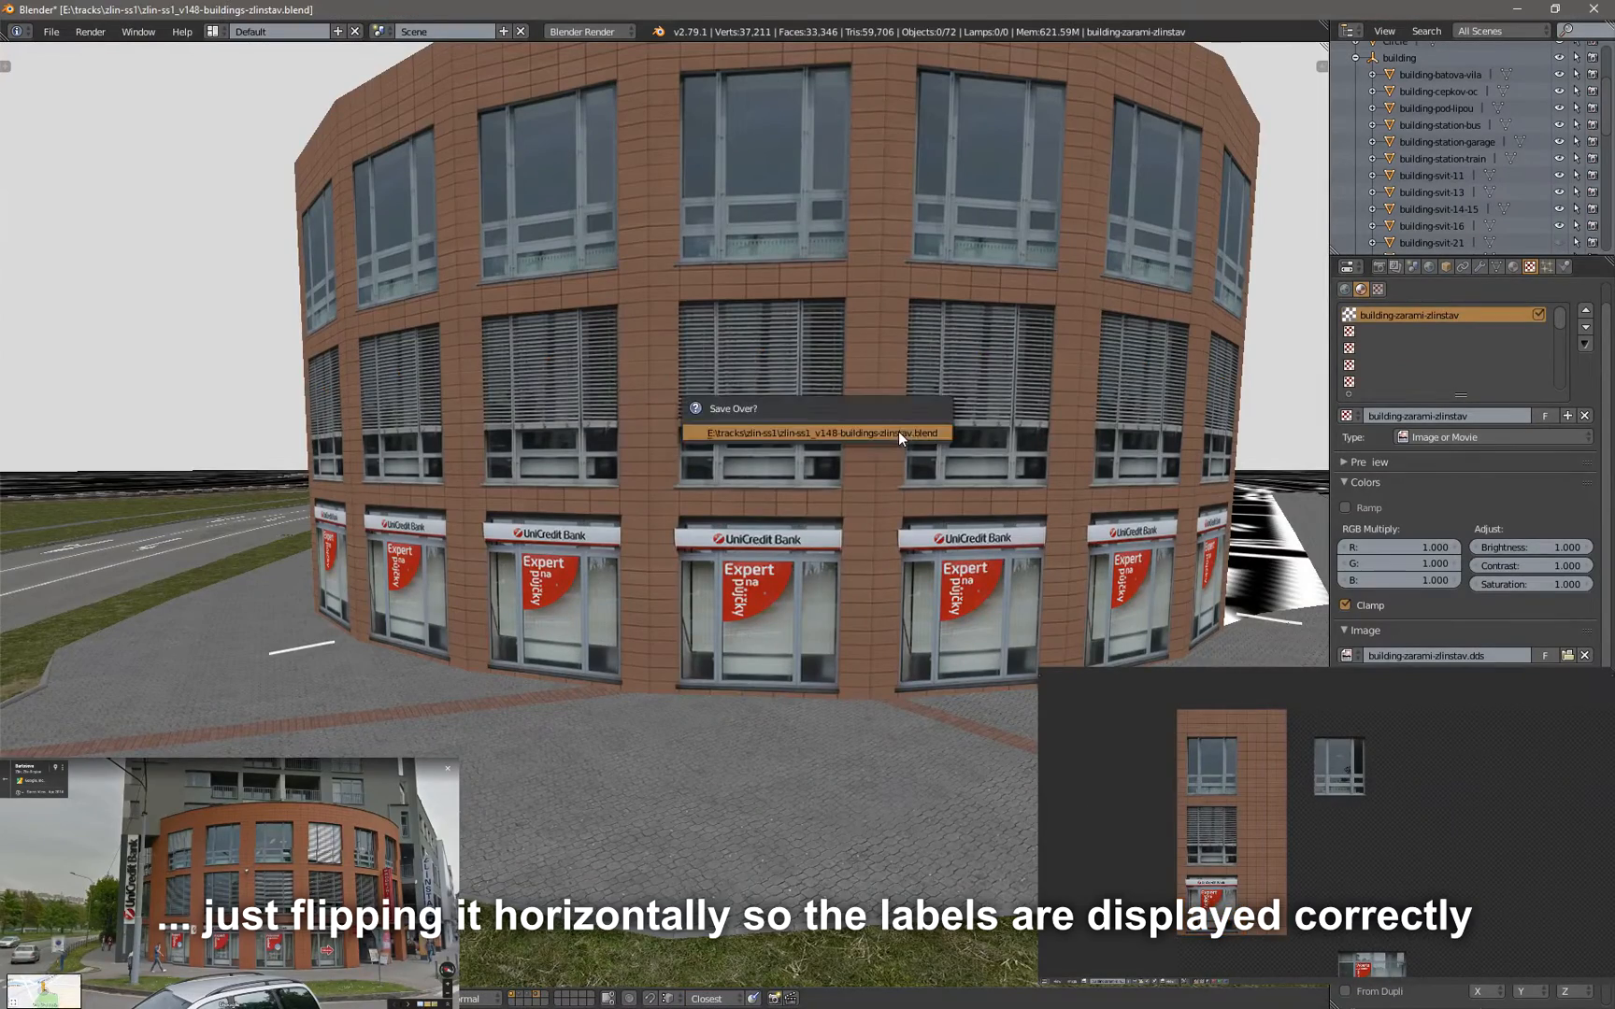
left_click(898, 430)
middle_click_drag(902, 373, 871, 475)
scroll(871, 474, "down", 3)
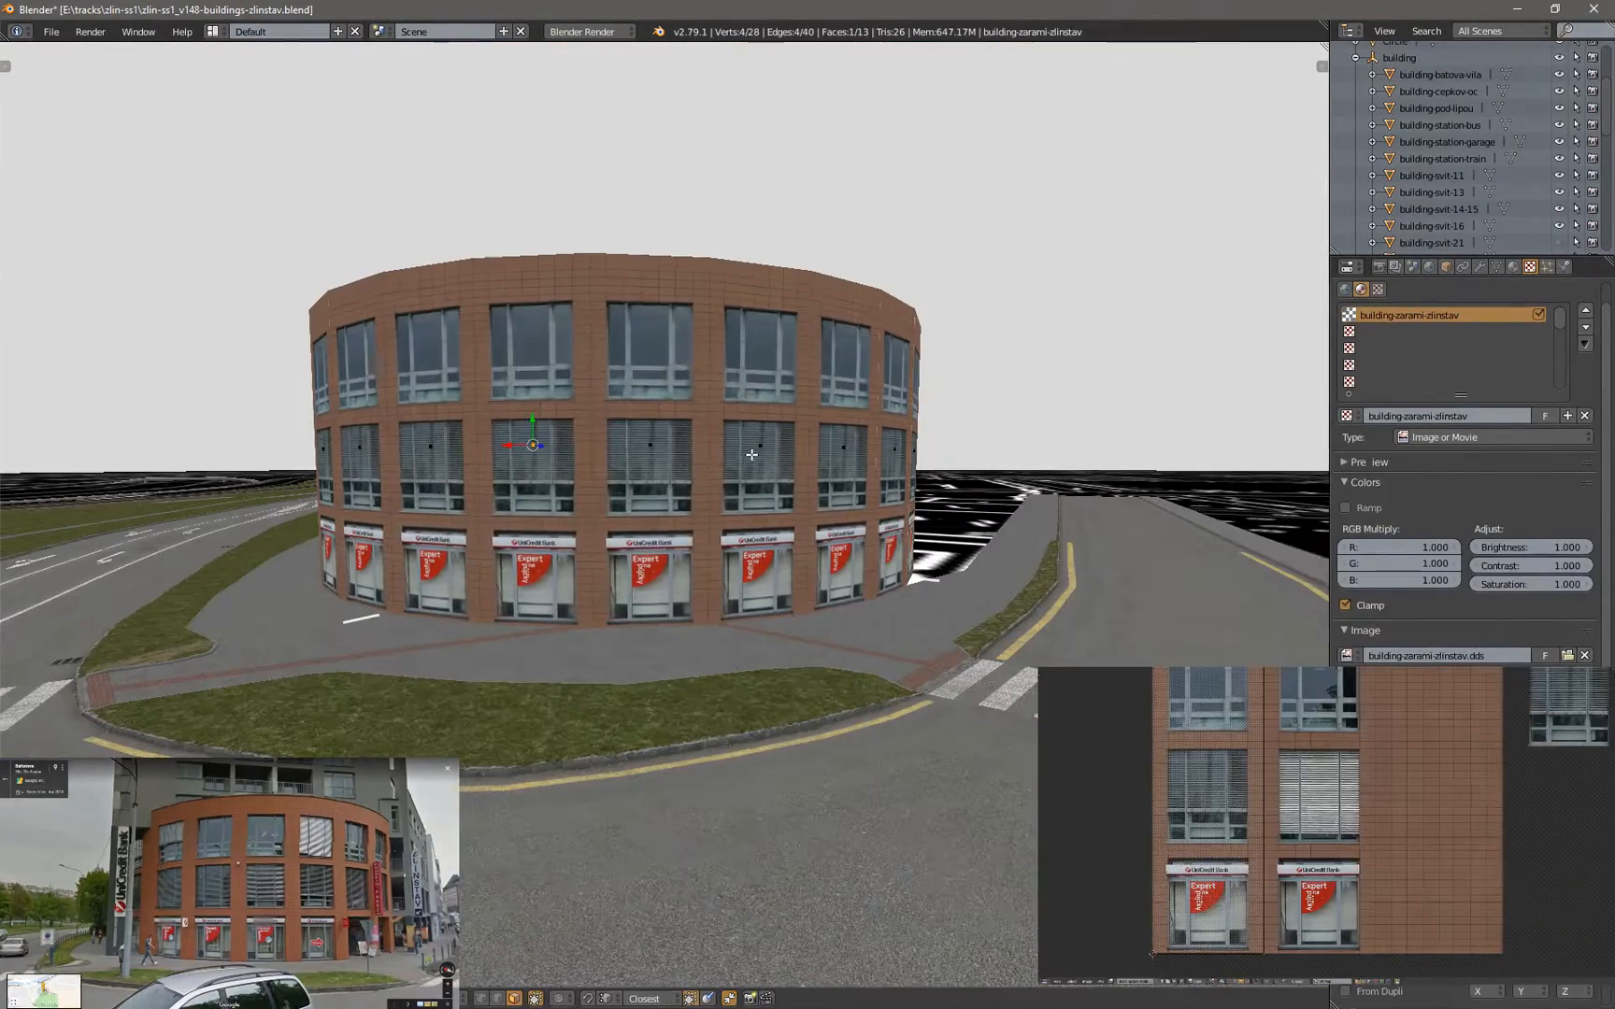
Shift the UVs of two neighbouring wall segments along X to the second window column of the texture
right_click(649, 445)
left_click(1186, 803)
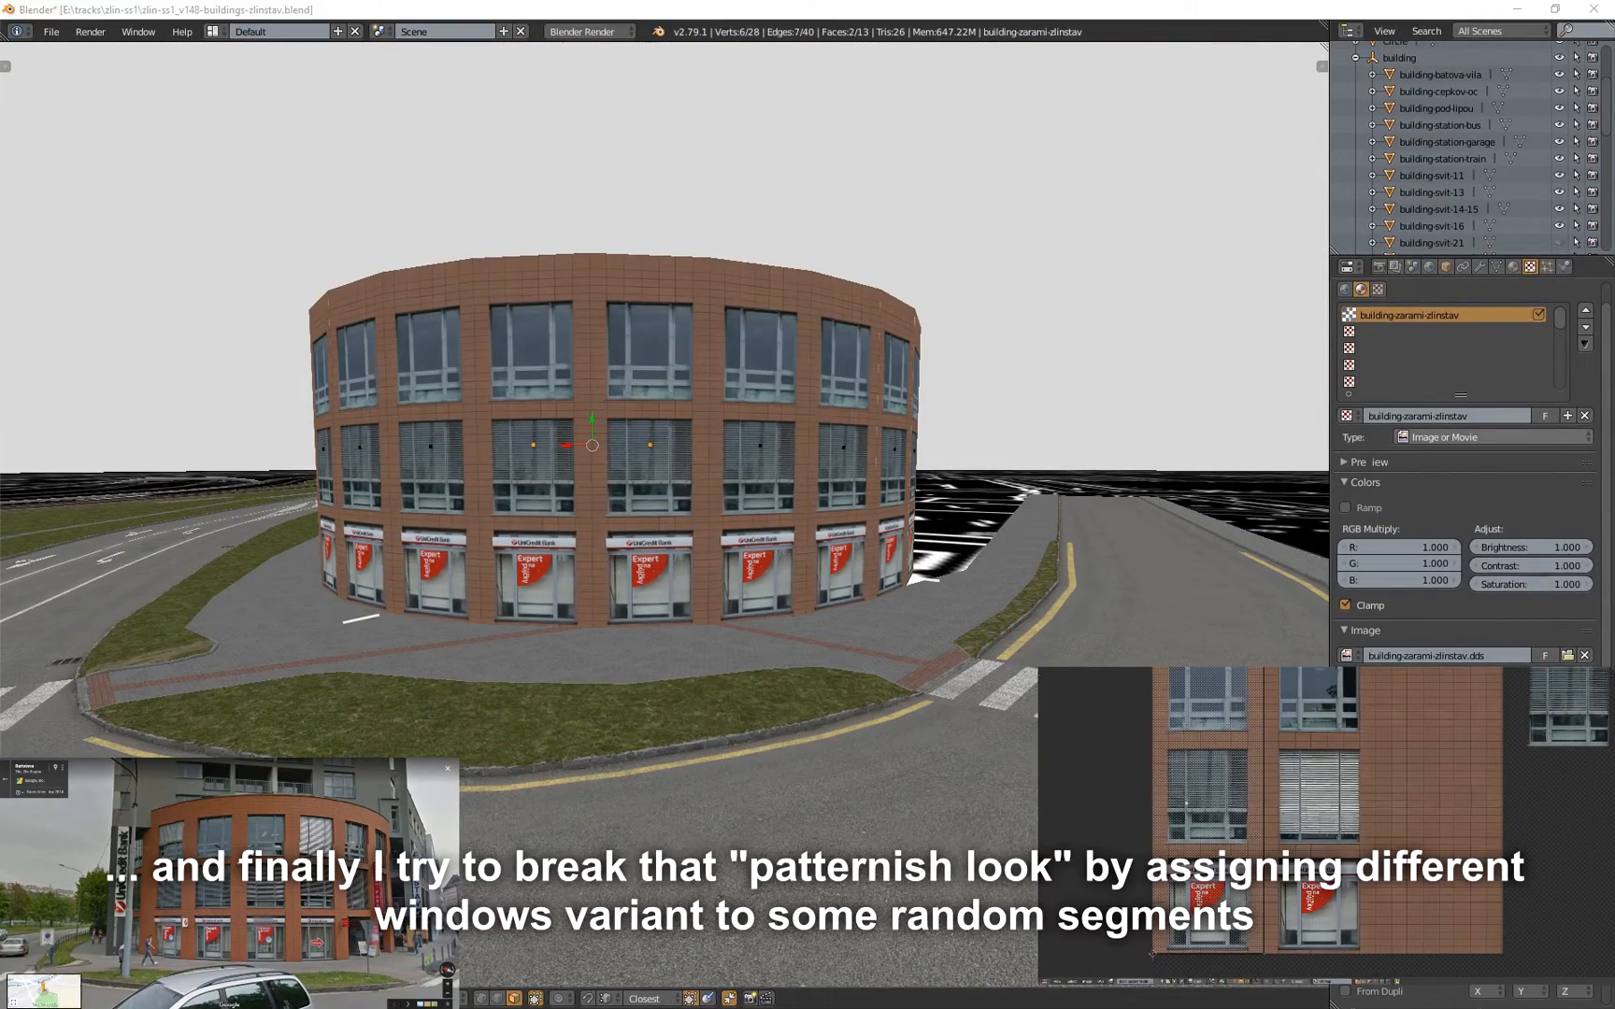
key("g")
key("x")
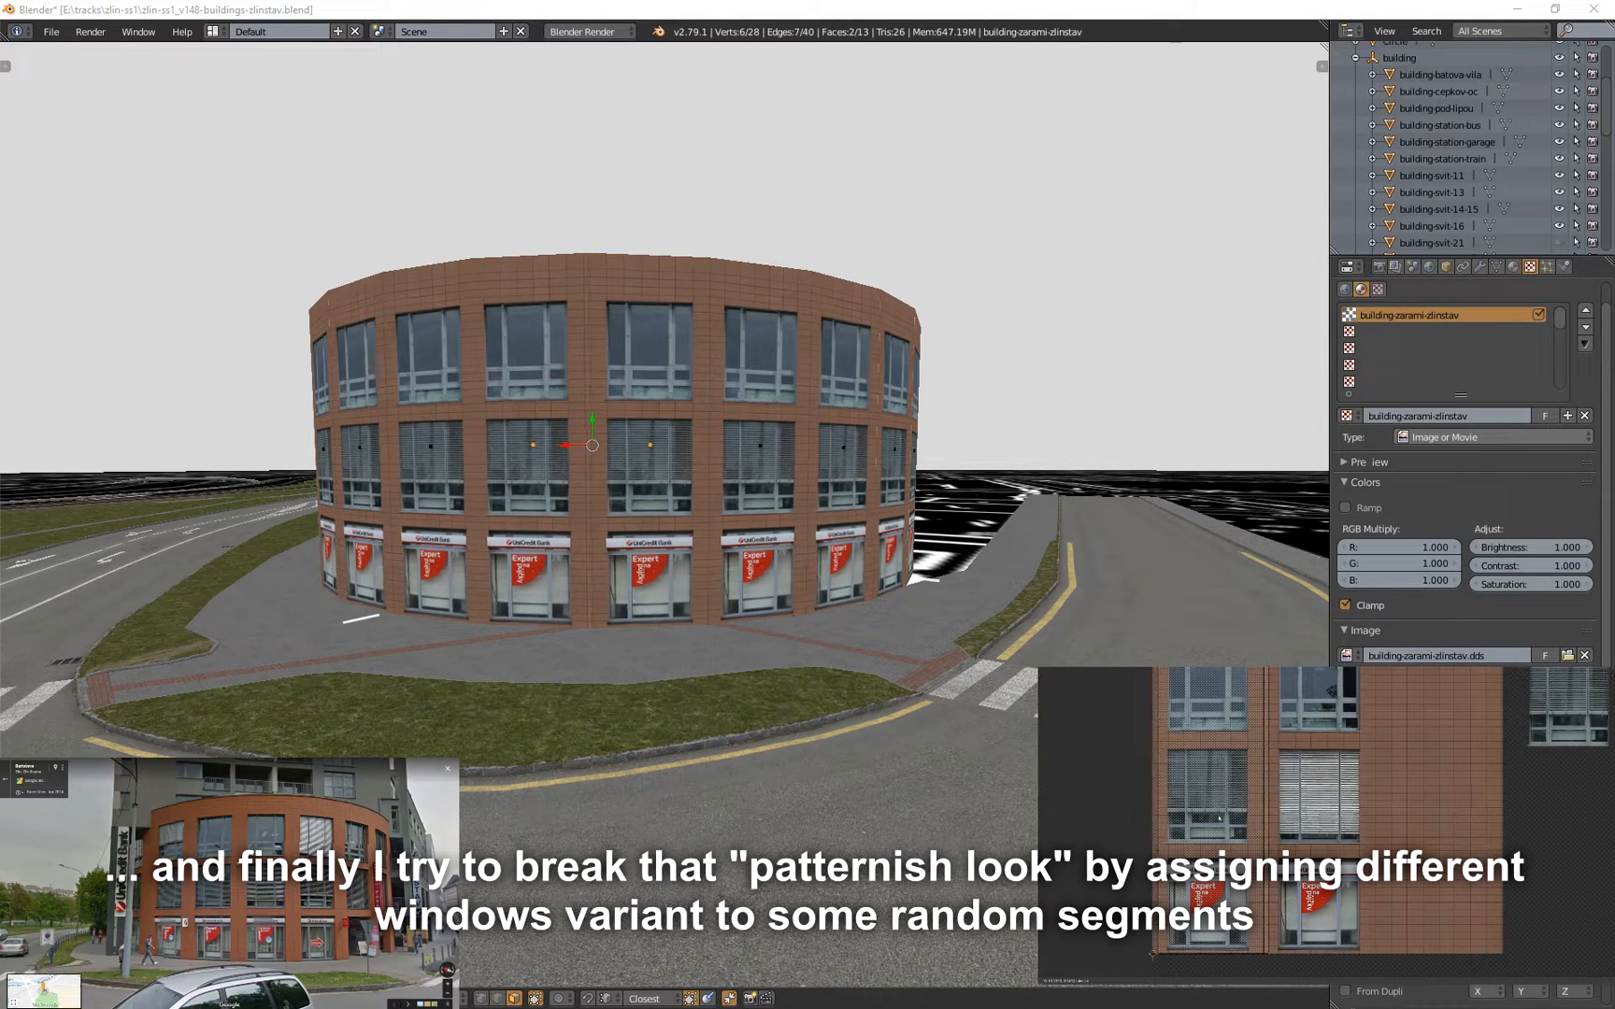
left_click(1321, 839)
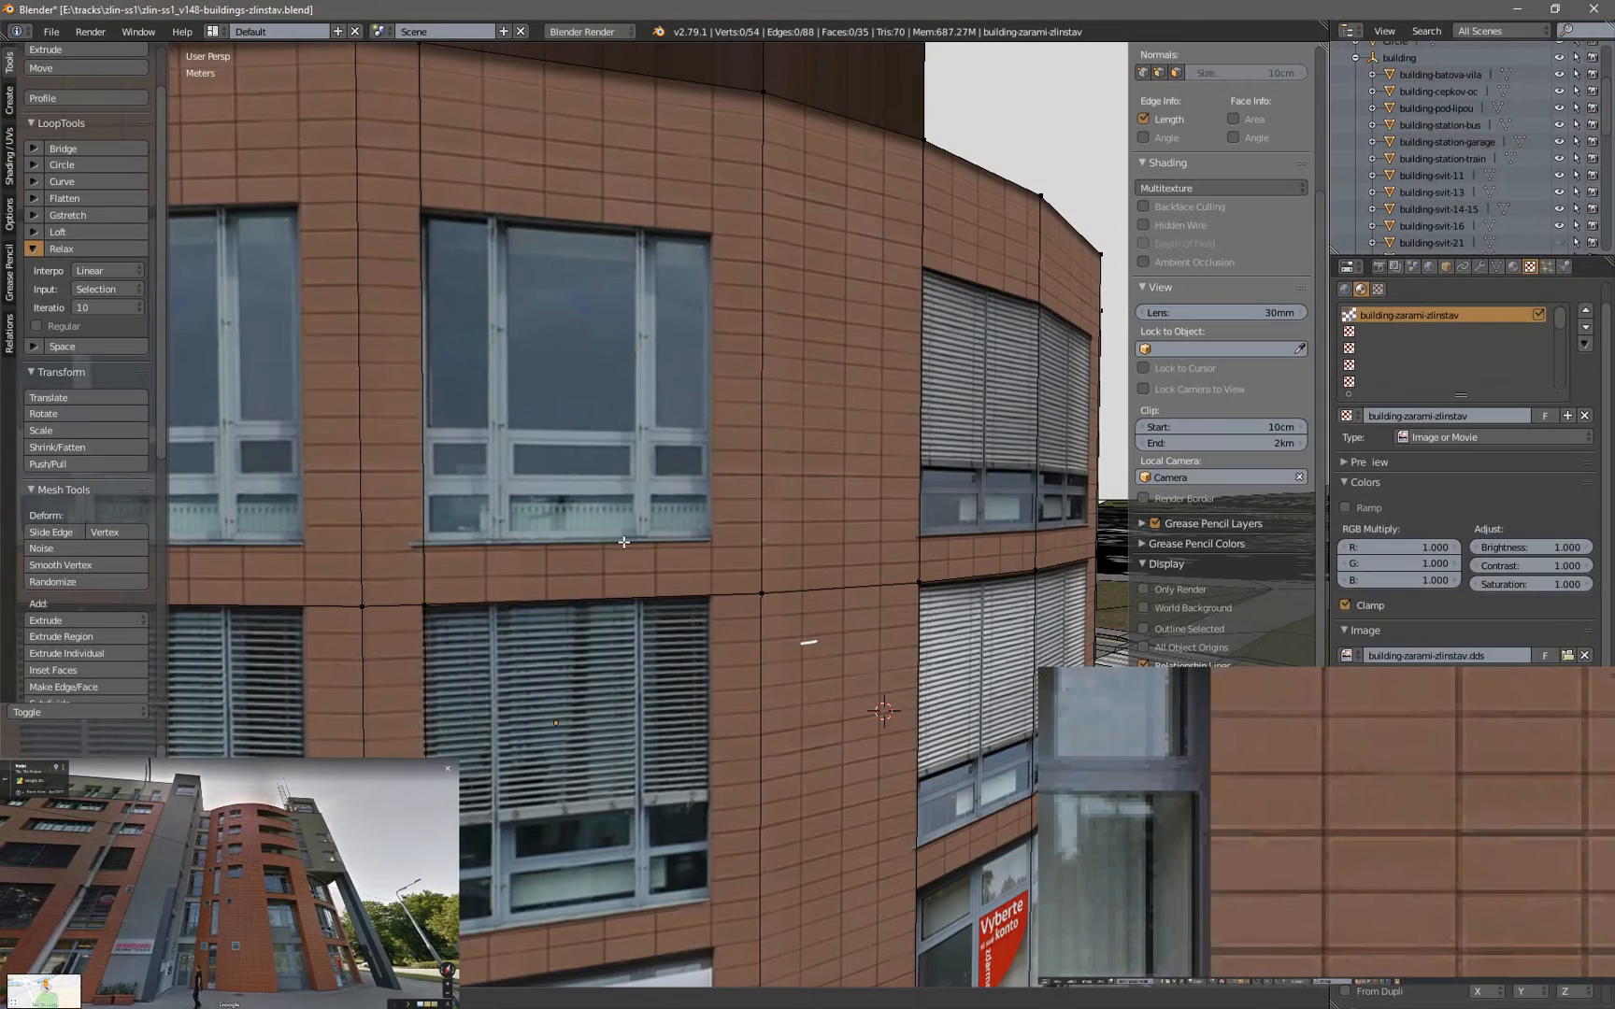
Add horizontal loop cuts through the wall at the lower and upper edges of the top-floor windows
left_click(402, 547)
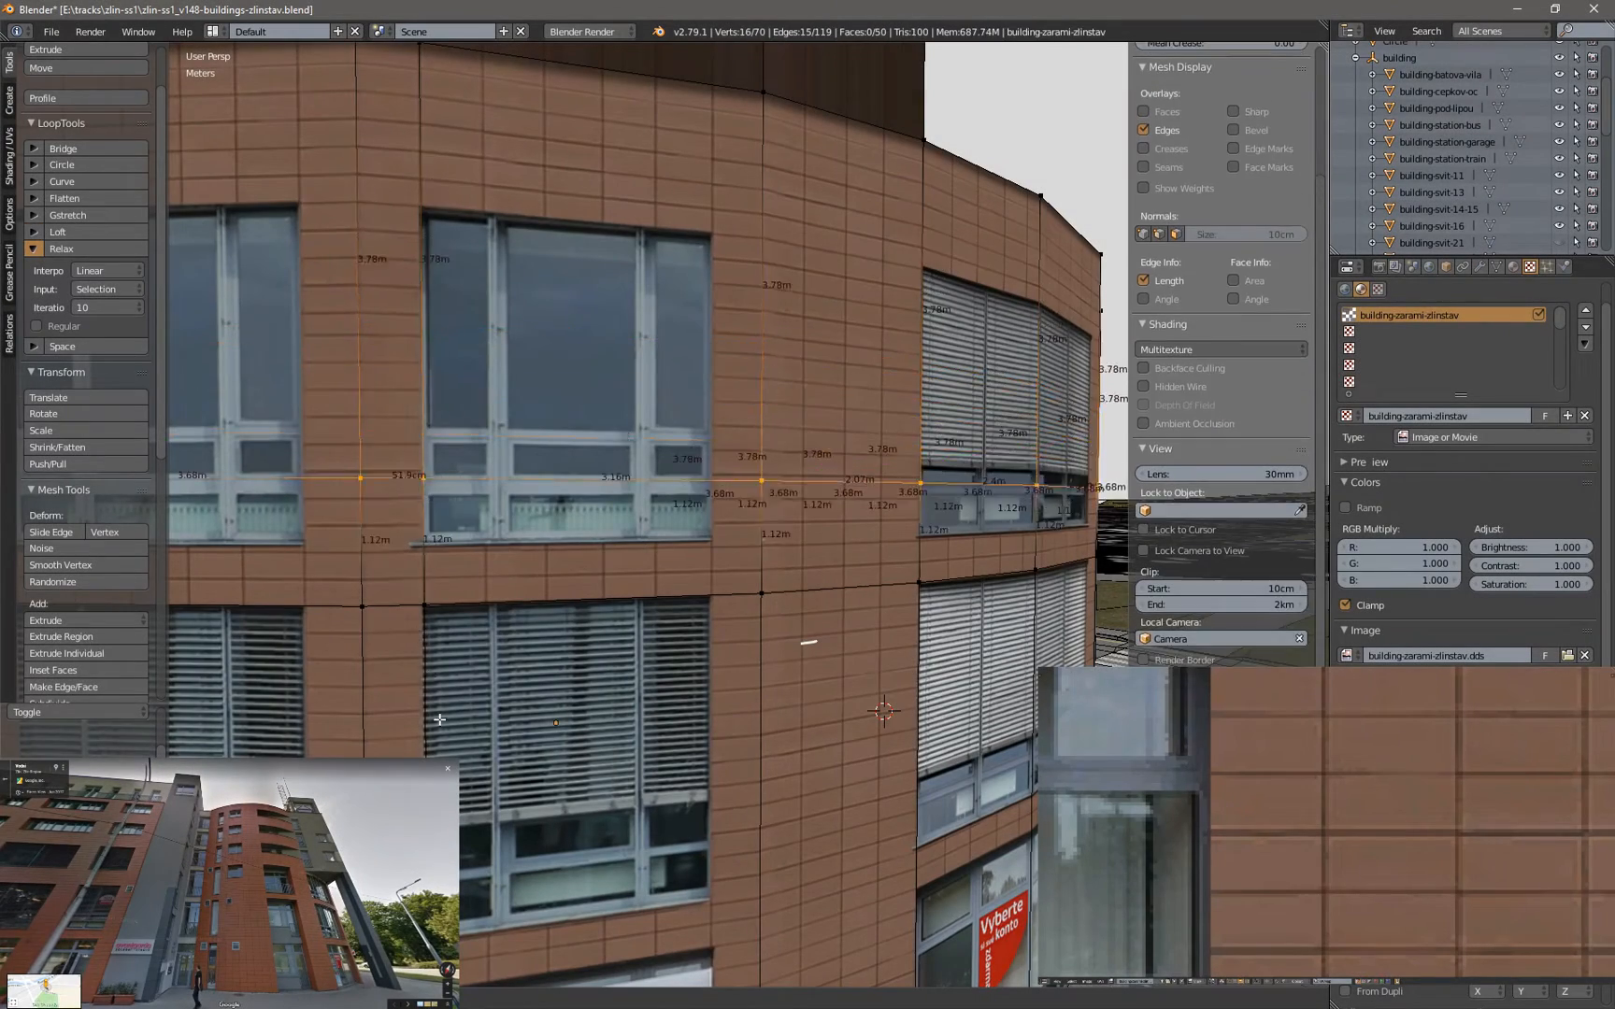
left_click(598, 774)
key("a")
scroll(598, 774, "down", 2)
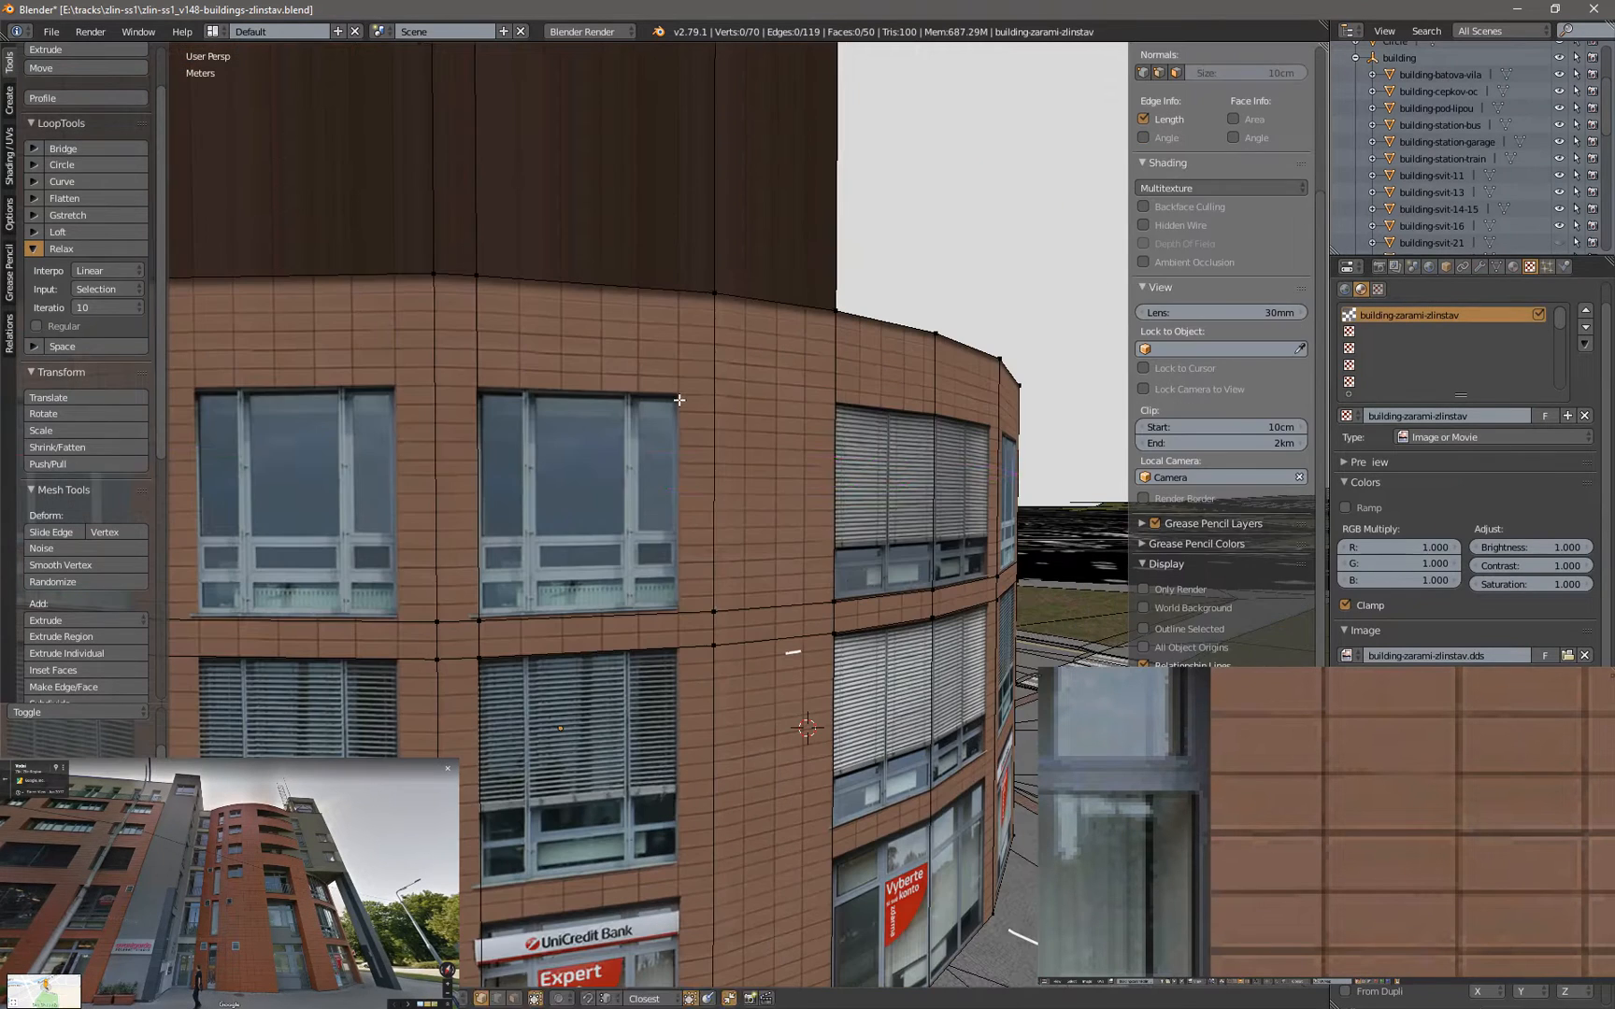
key("ctrl+r")
left_click(718, 392)
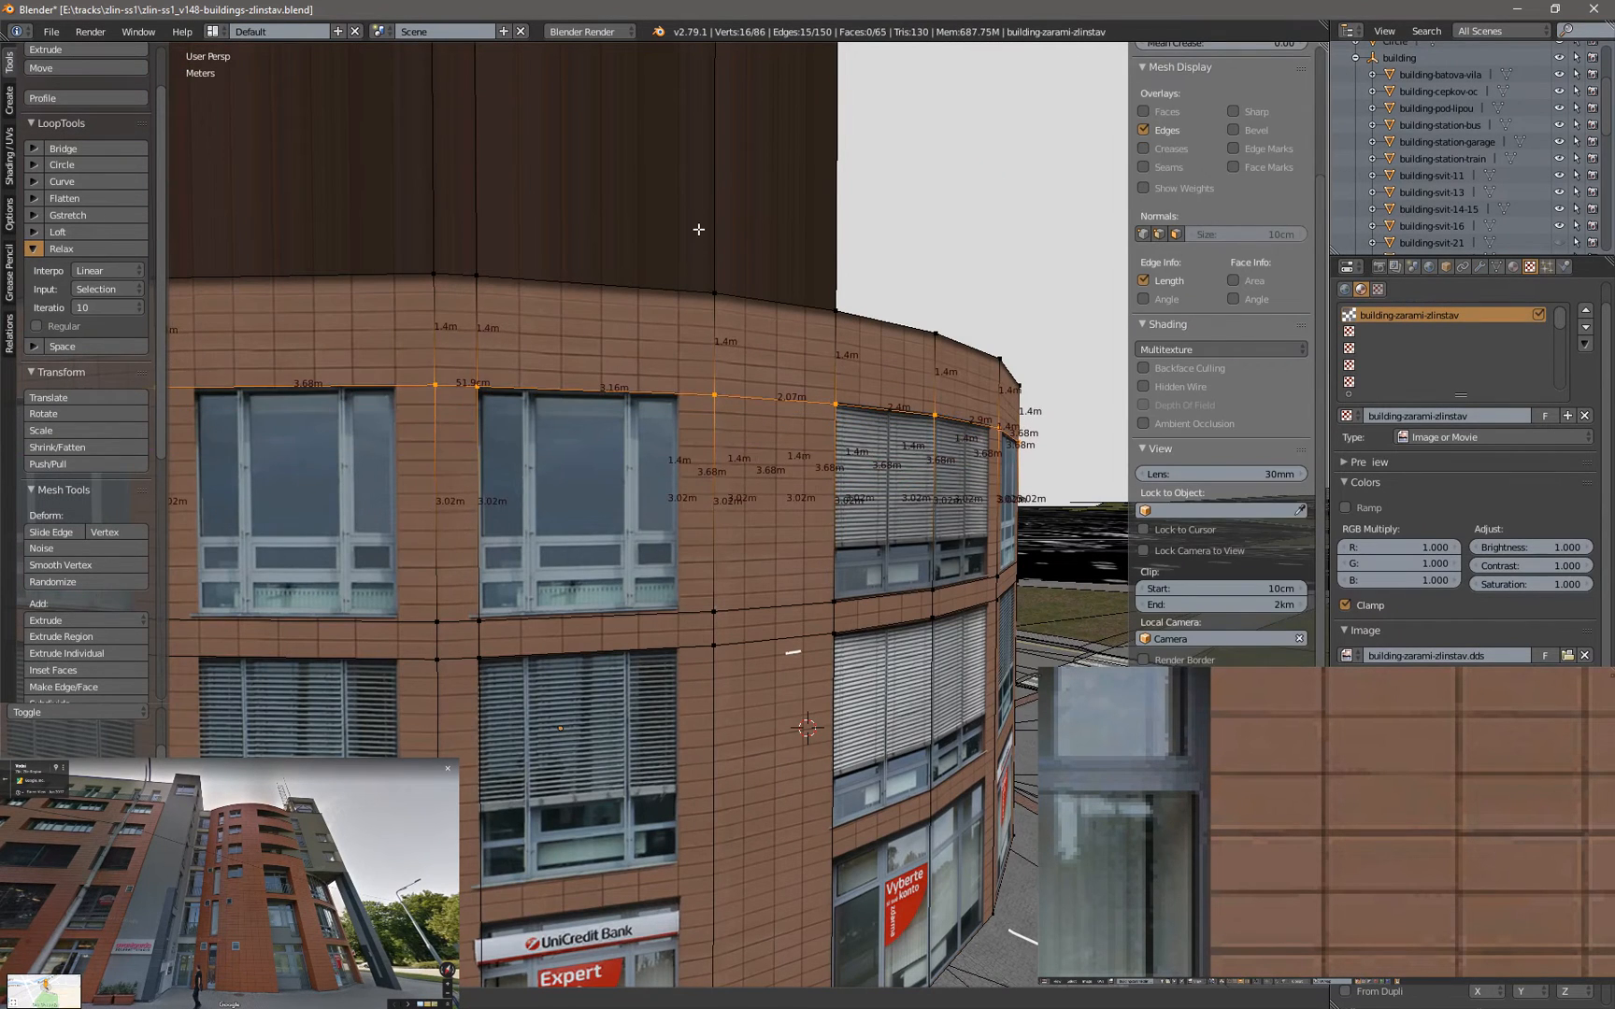
left_click(699, 227)
Try to extrude the top-floor window face and the tall face below it on the same wall segment
scroll(682, 364, "up", 7)
scroll(698, 440, "down", 5)
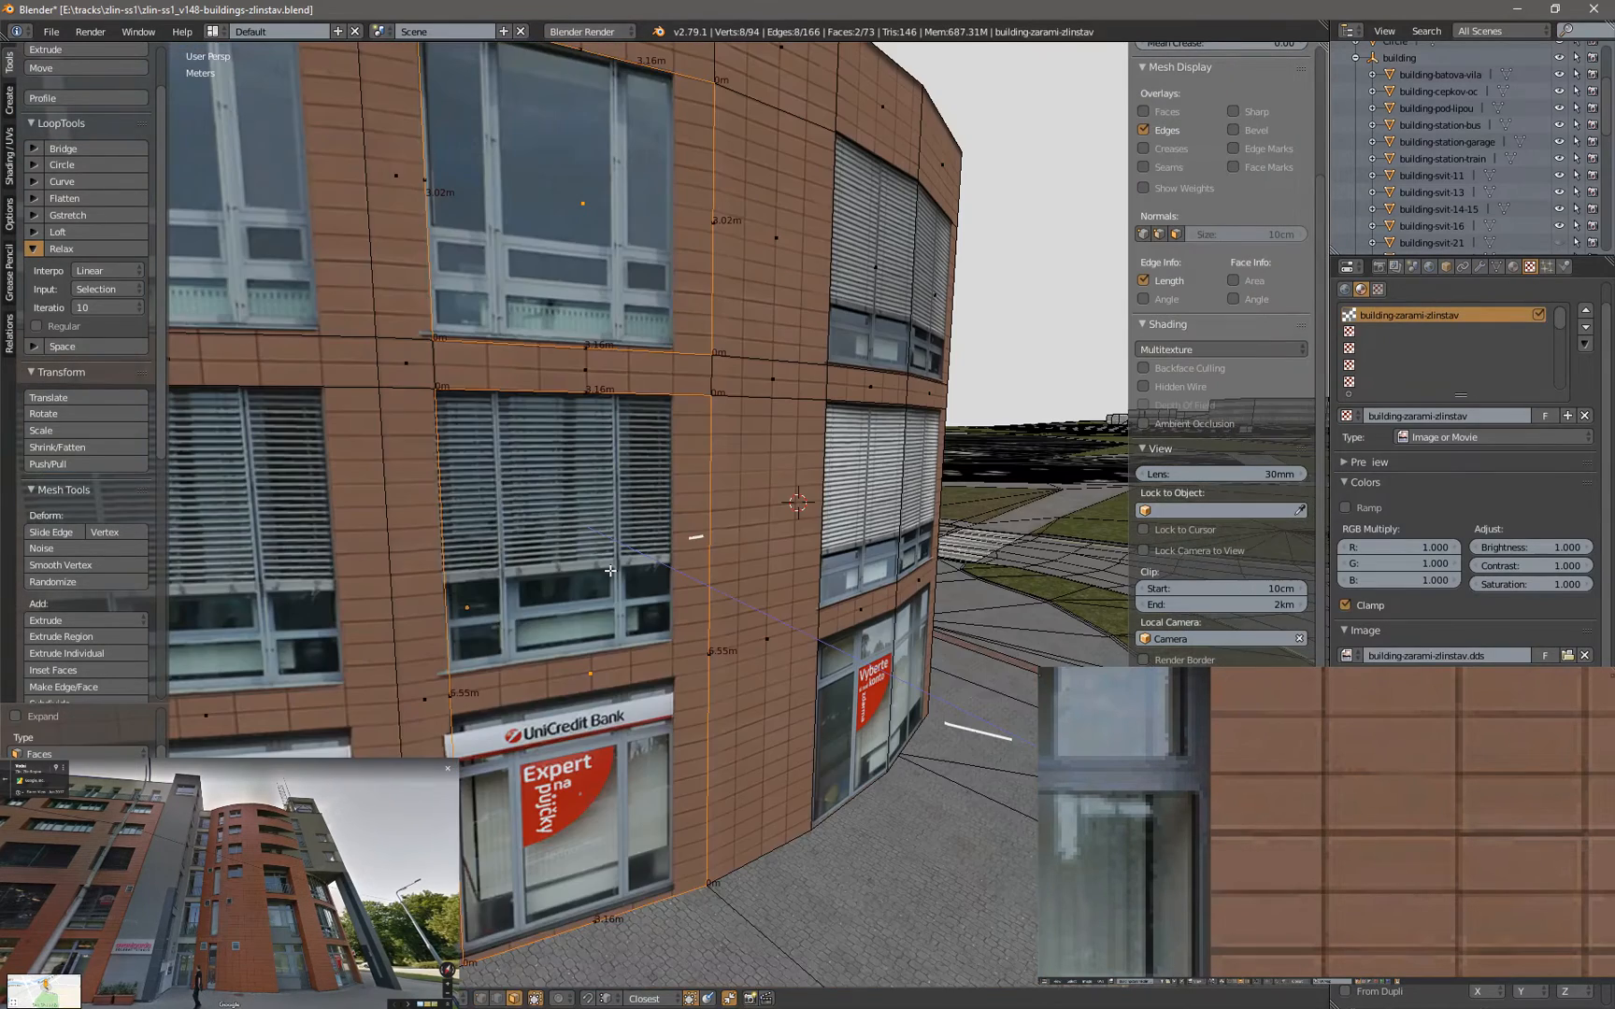
key("e")
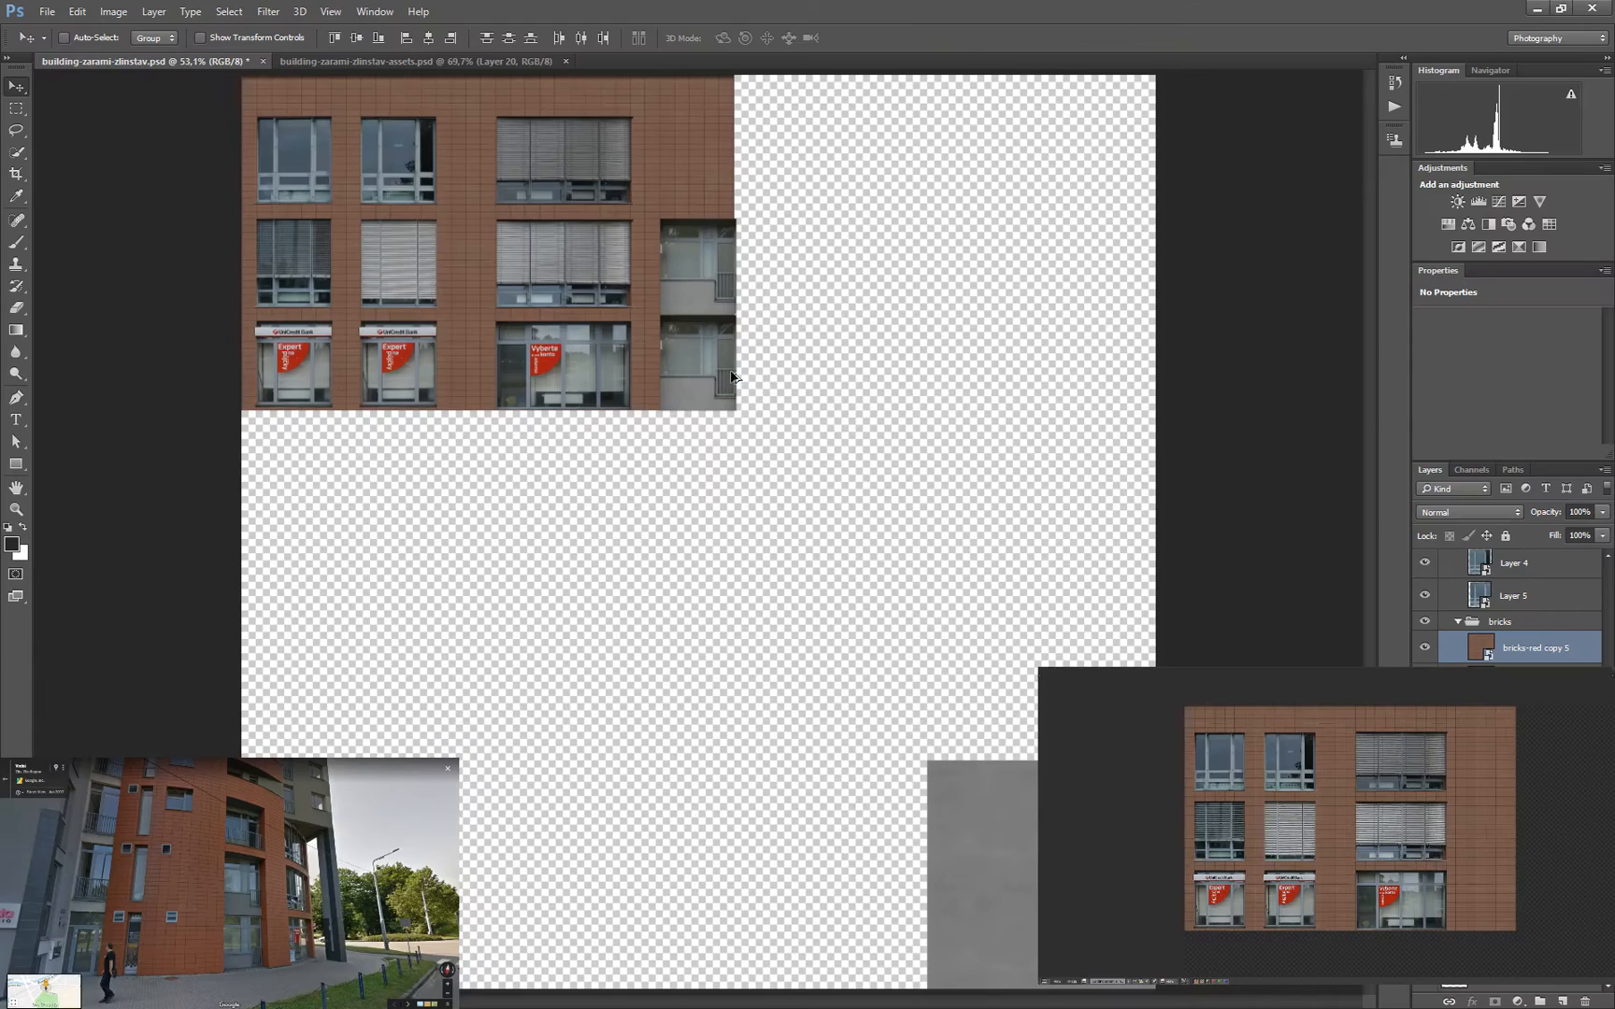
In Photoshop, move the bricks-red copy 5 layer to extend the brick background beyond the balcony windows
left_click_drag(657, 344, 820, 339)
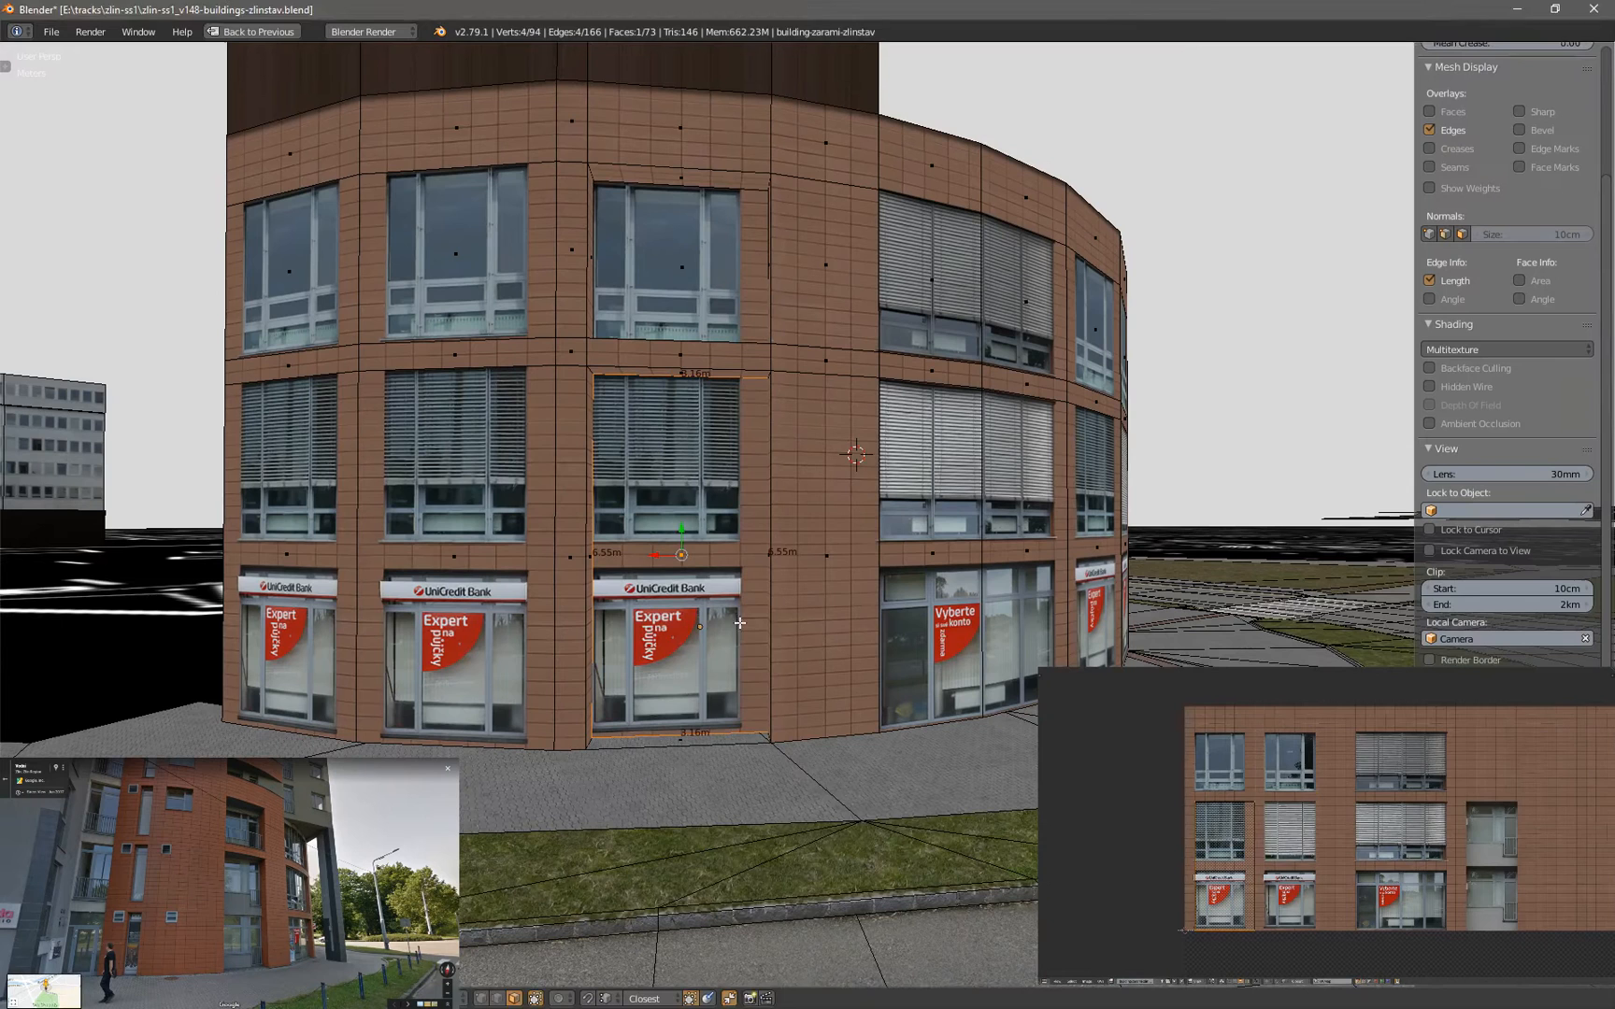
In Blender, move the UVs of the tall two-storey wall face along X towards the balcony windows in the texture
middle_click_drag(1223, 840, 1193, 828)
key("g")
key("x")
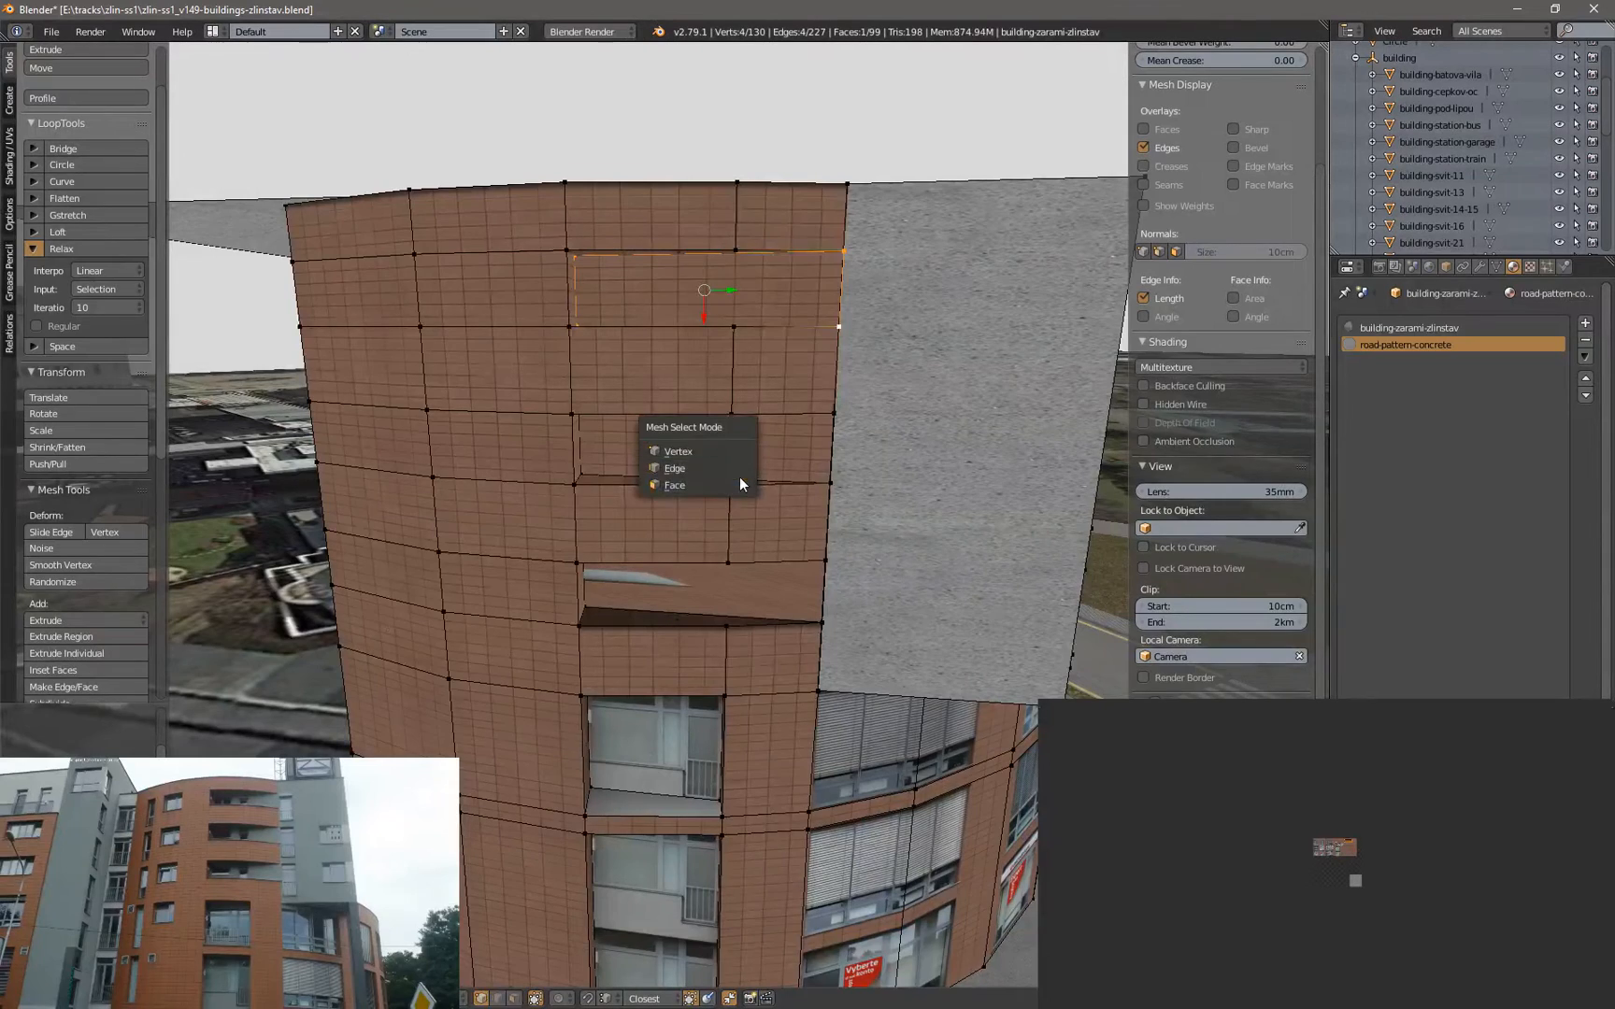
Unwrap the three upper balcony faces of the brick tower and stack their UV faces on one another
left_click(673, 485)
left_click(701, 448, "shift")
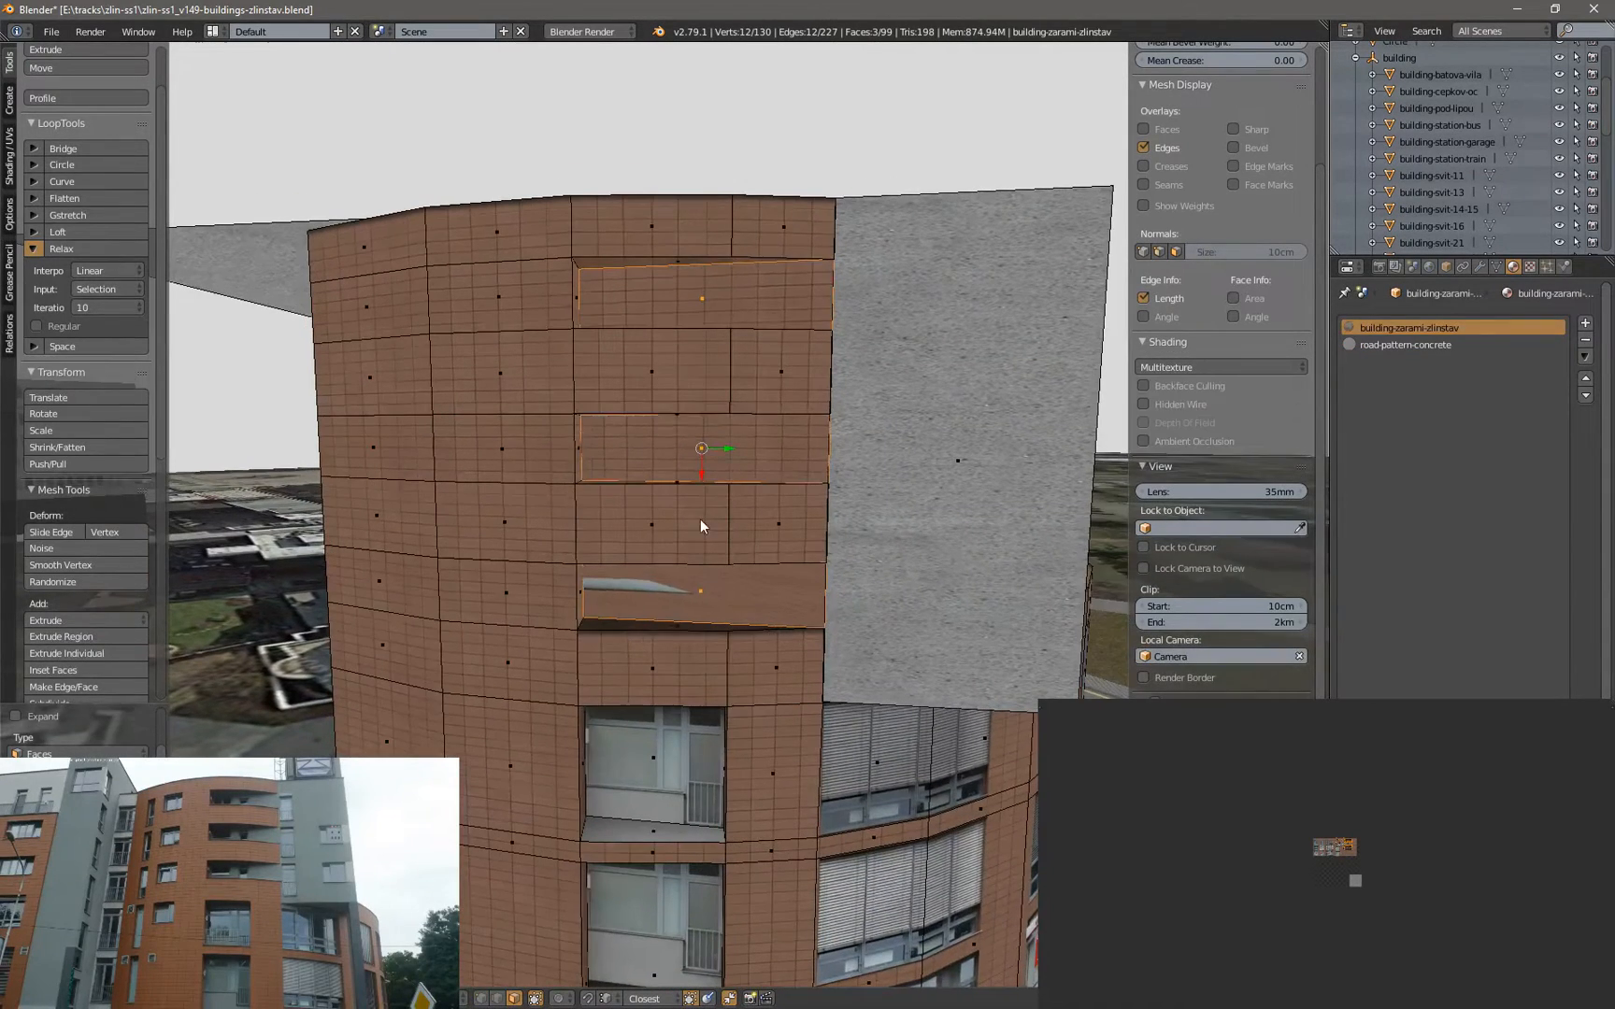
middle_click_drag(1355, 864, 1317, 855)
scroll(1317, 854, "up", 2)
right_click(1317, 821)
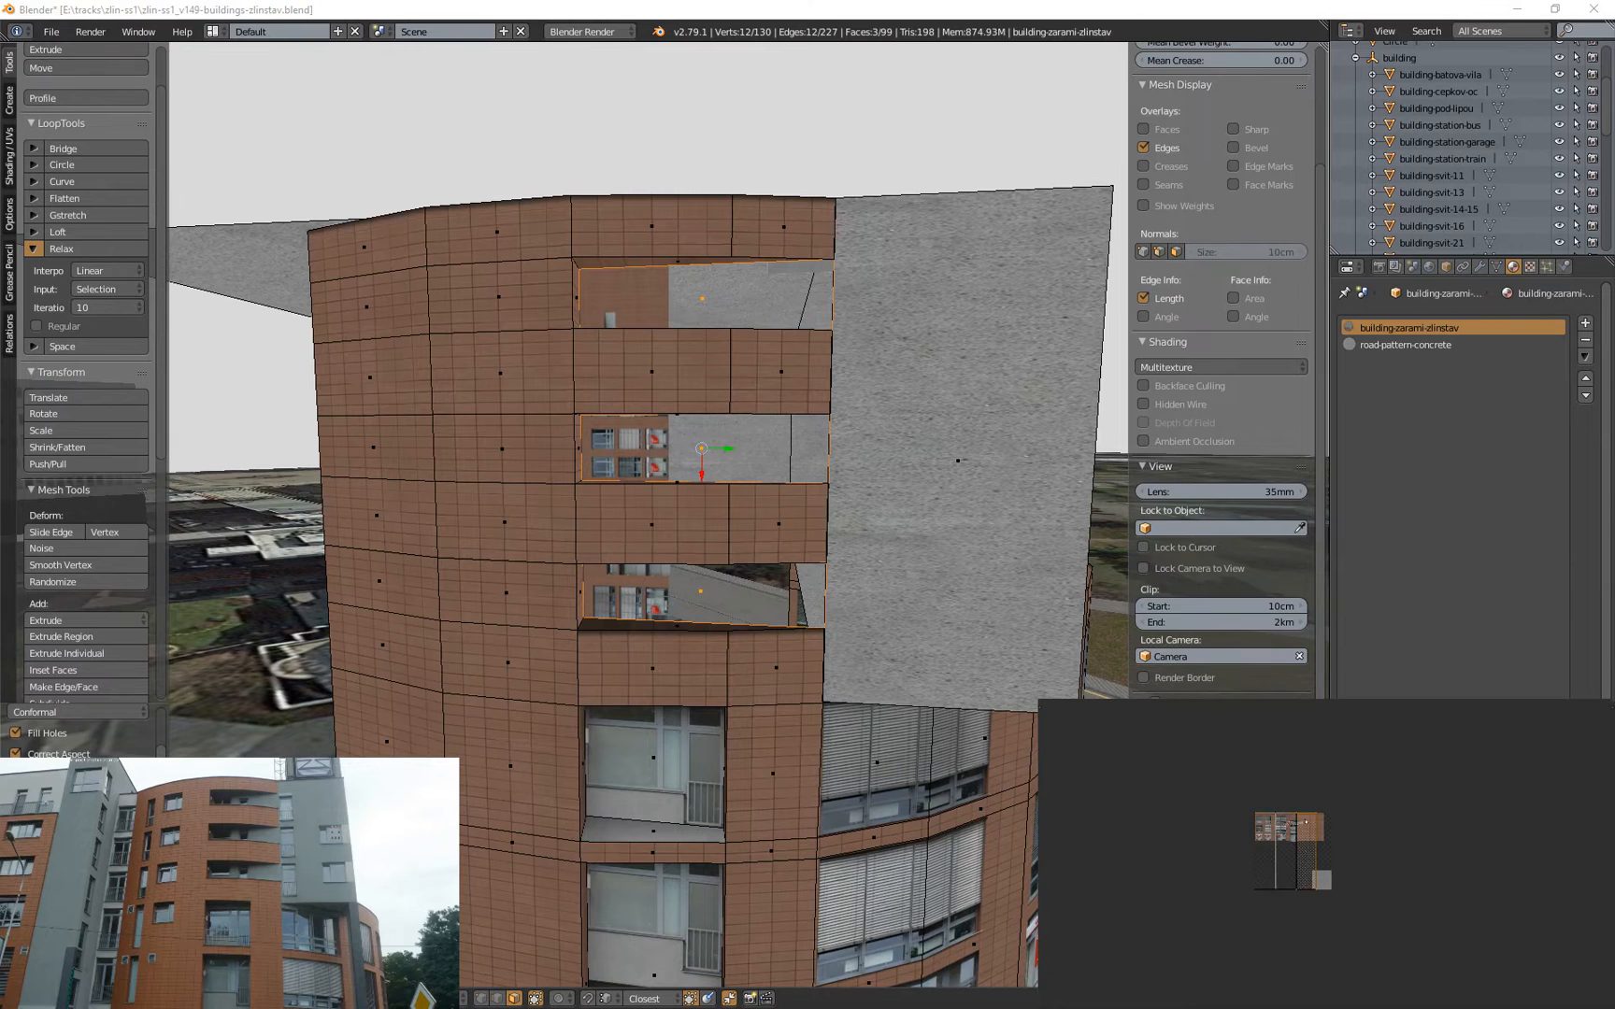
key("g")
left_click(1275, 822)
right_click(1295, 823)
key("g")
left_click(1275, 824)
Merge the doubled UV vertices of the stacked balcony faces and rotate the UVs by -90°
scroll(1270, 831, "up", 3)
key("a")
key("a")
key("w")
left_click(1275, 845)
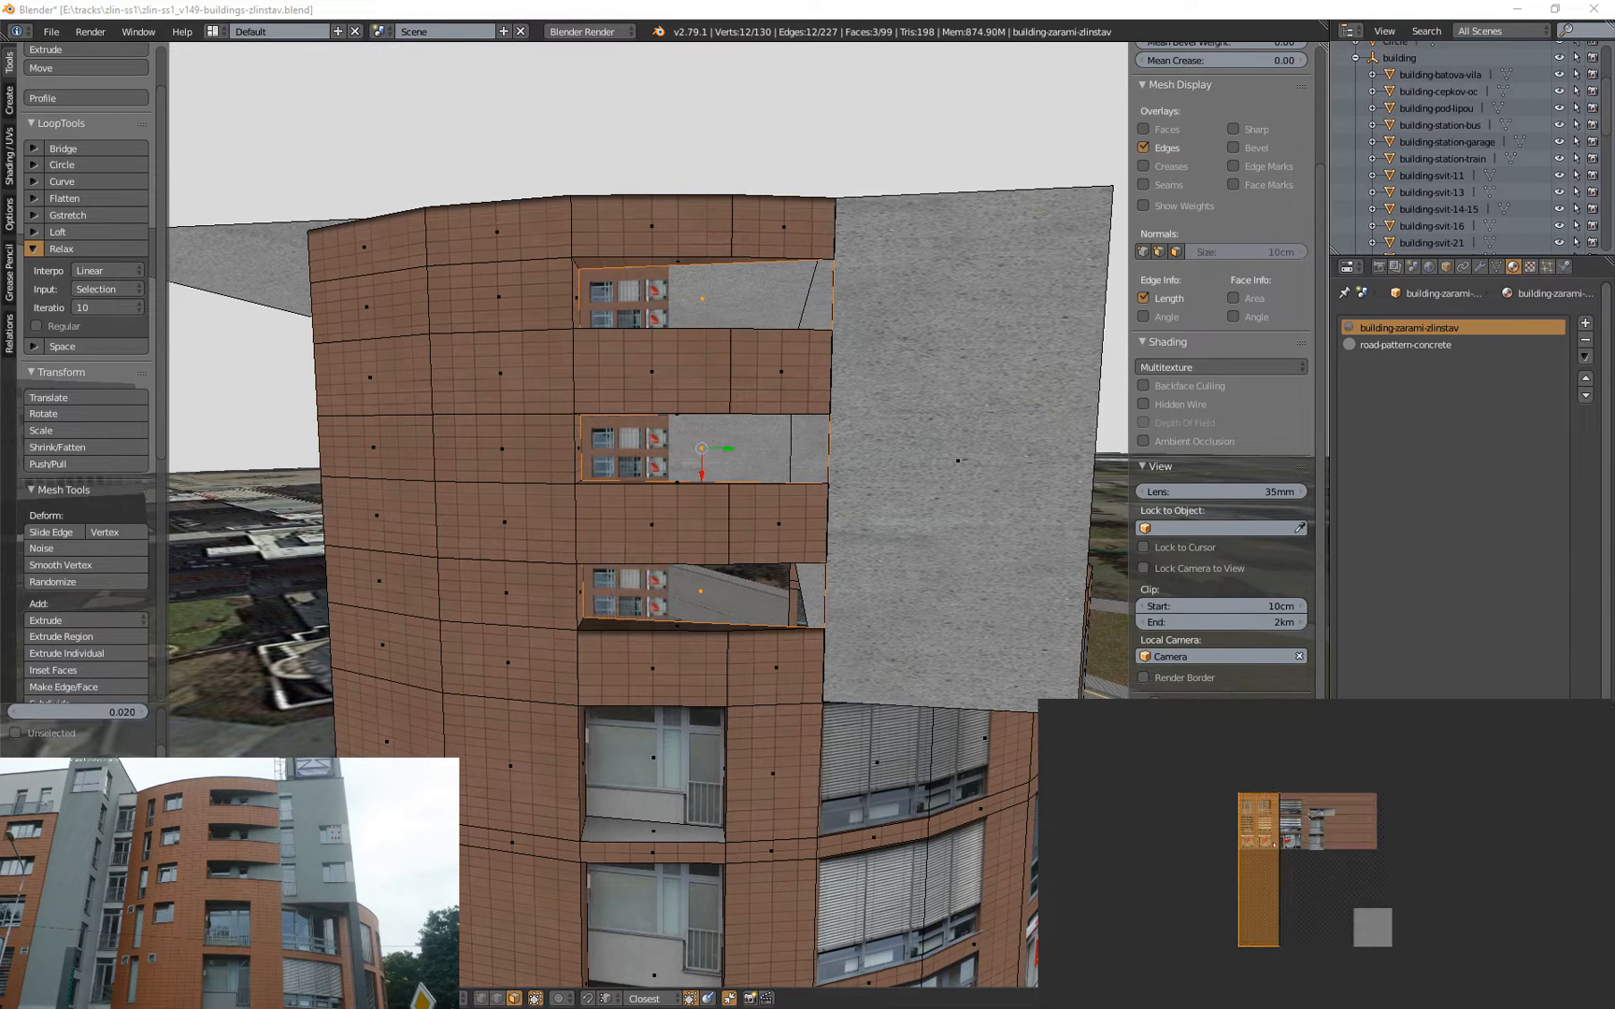
type("r90")
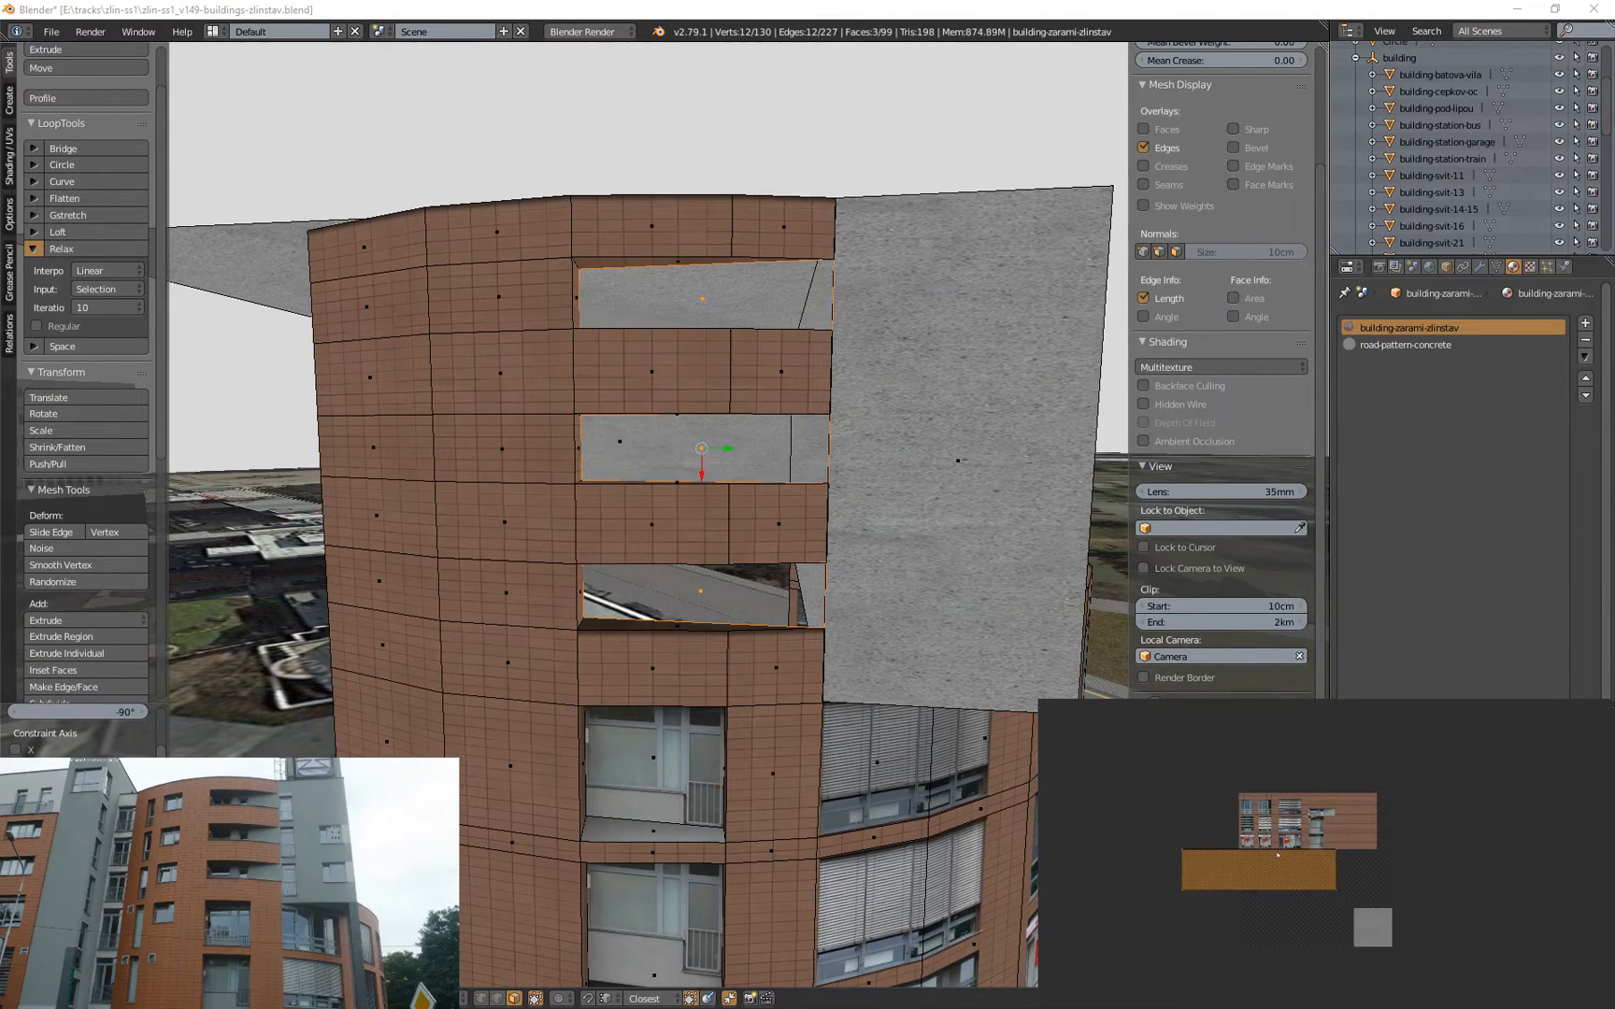
Scale and move the balcony UVs onto the grey balcony texture, aligned with its left edge
type("g")
left_click(1391, 825)
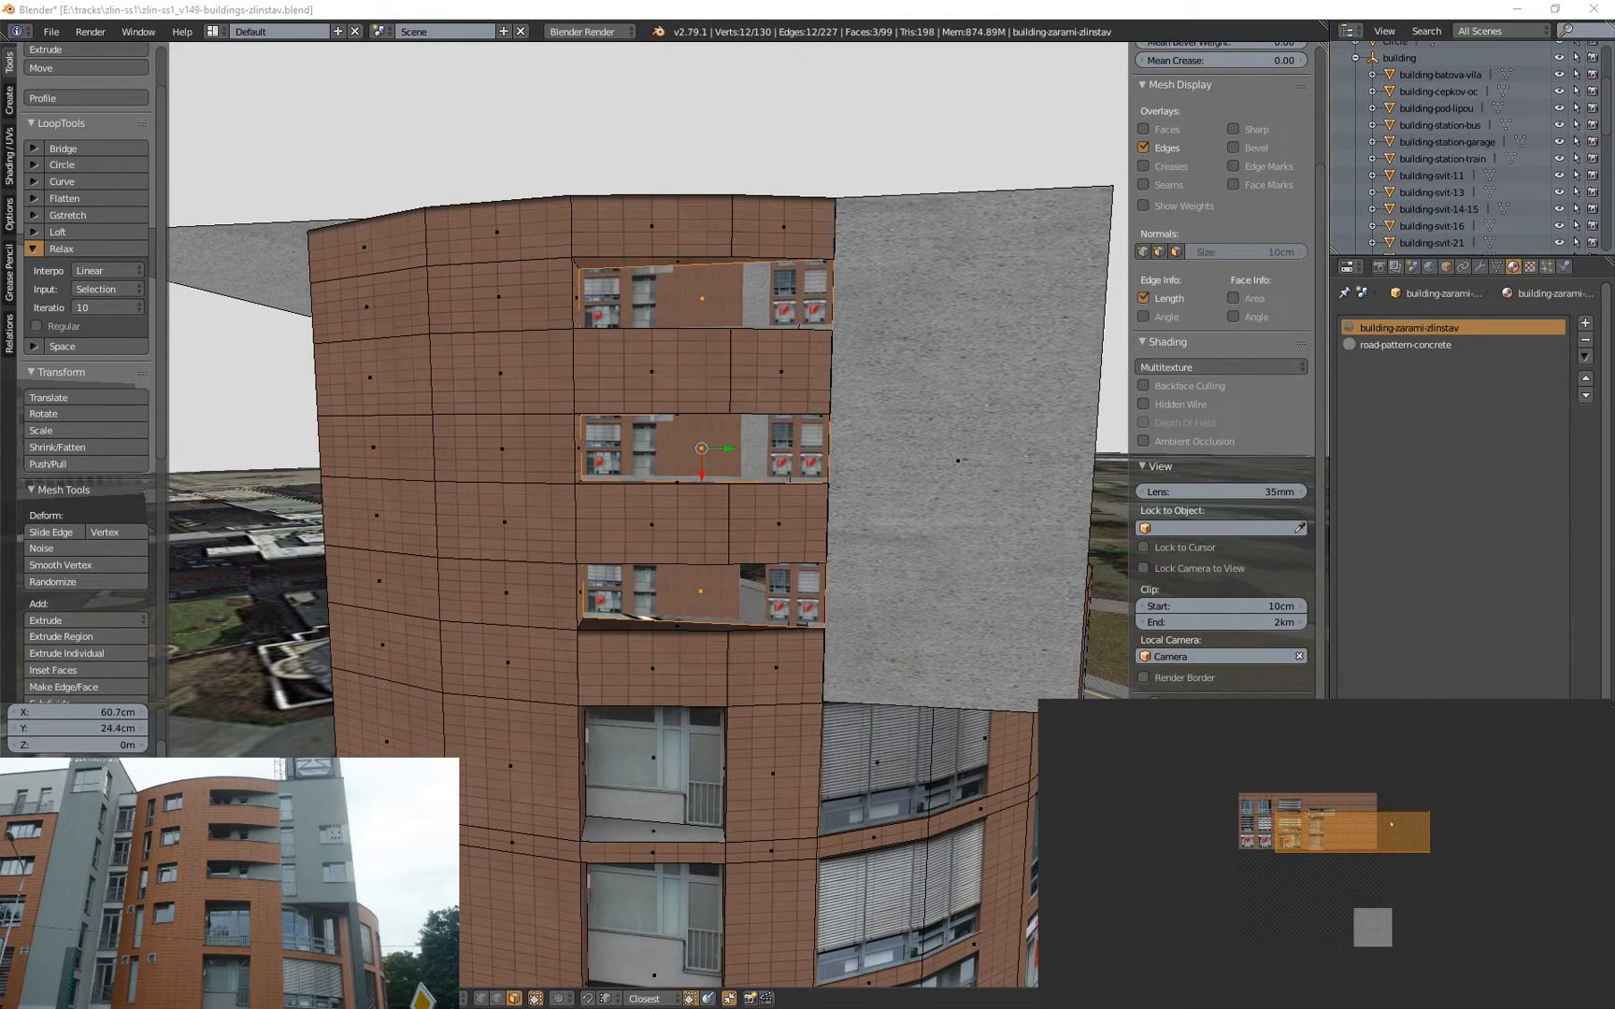
key("s")
left_click(1346, 831)
scroll(1345, 832, "up", 5)
middle_click_drag(1345, 832, 1386, 879)
key("g")
left_click(1290, 824)
scroll(1290, 824, "up", 6)
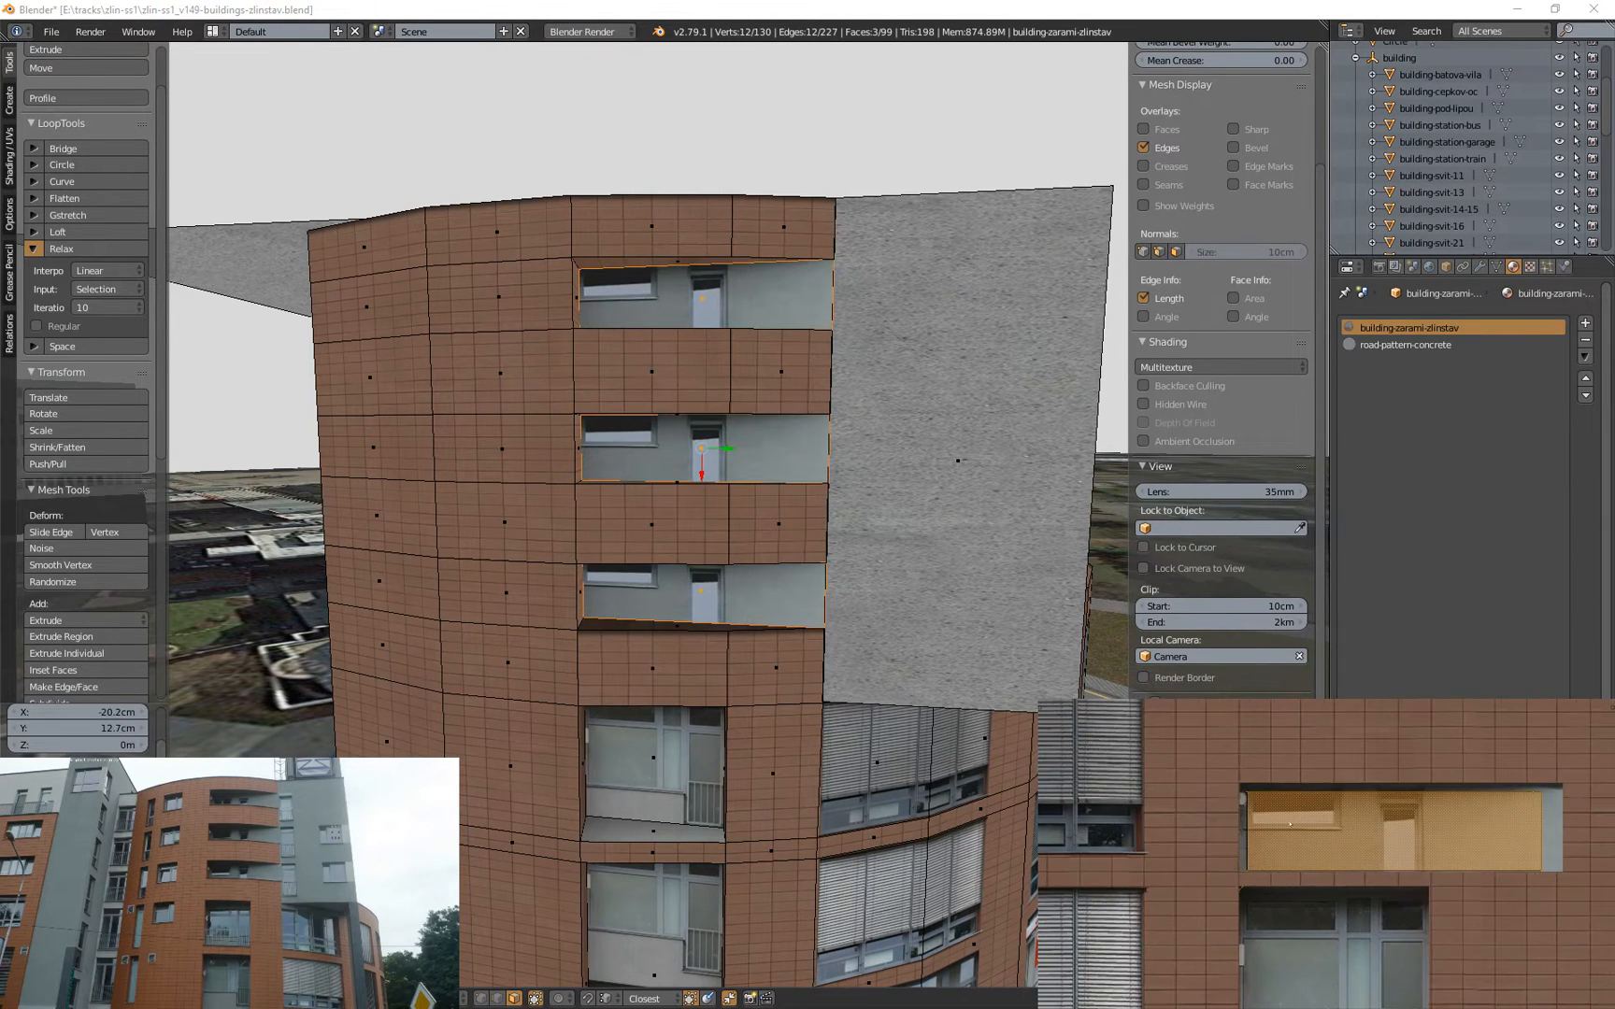
key("g")
left_click(1282, 825)
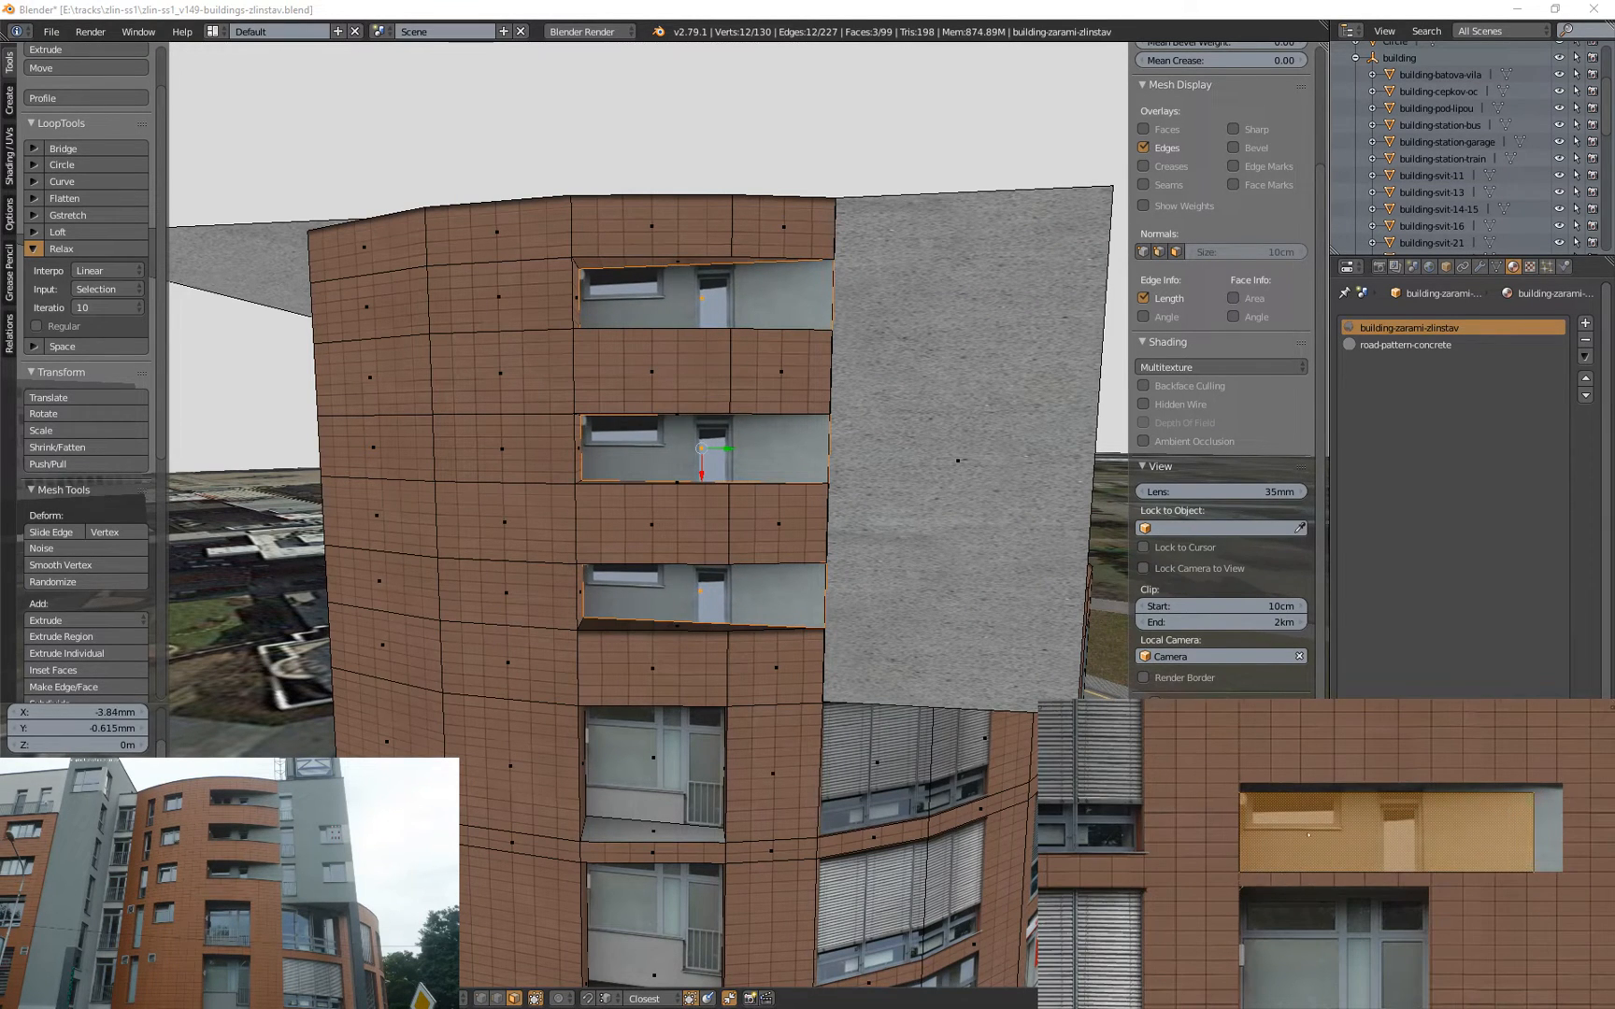
Snap the 2D cursor to the balcony UVs' lower-left corner and scale the UVs from there to fit the balcony texture
middle_click_drag(1308, 835, 1235, 842)
key("a")
key("ctrl+Tab")
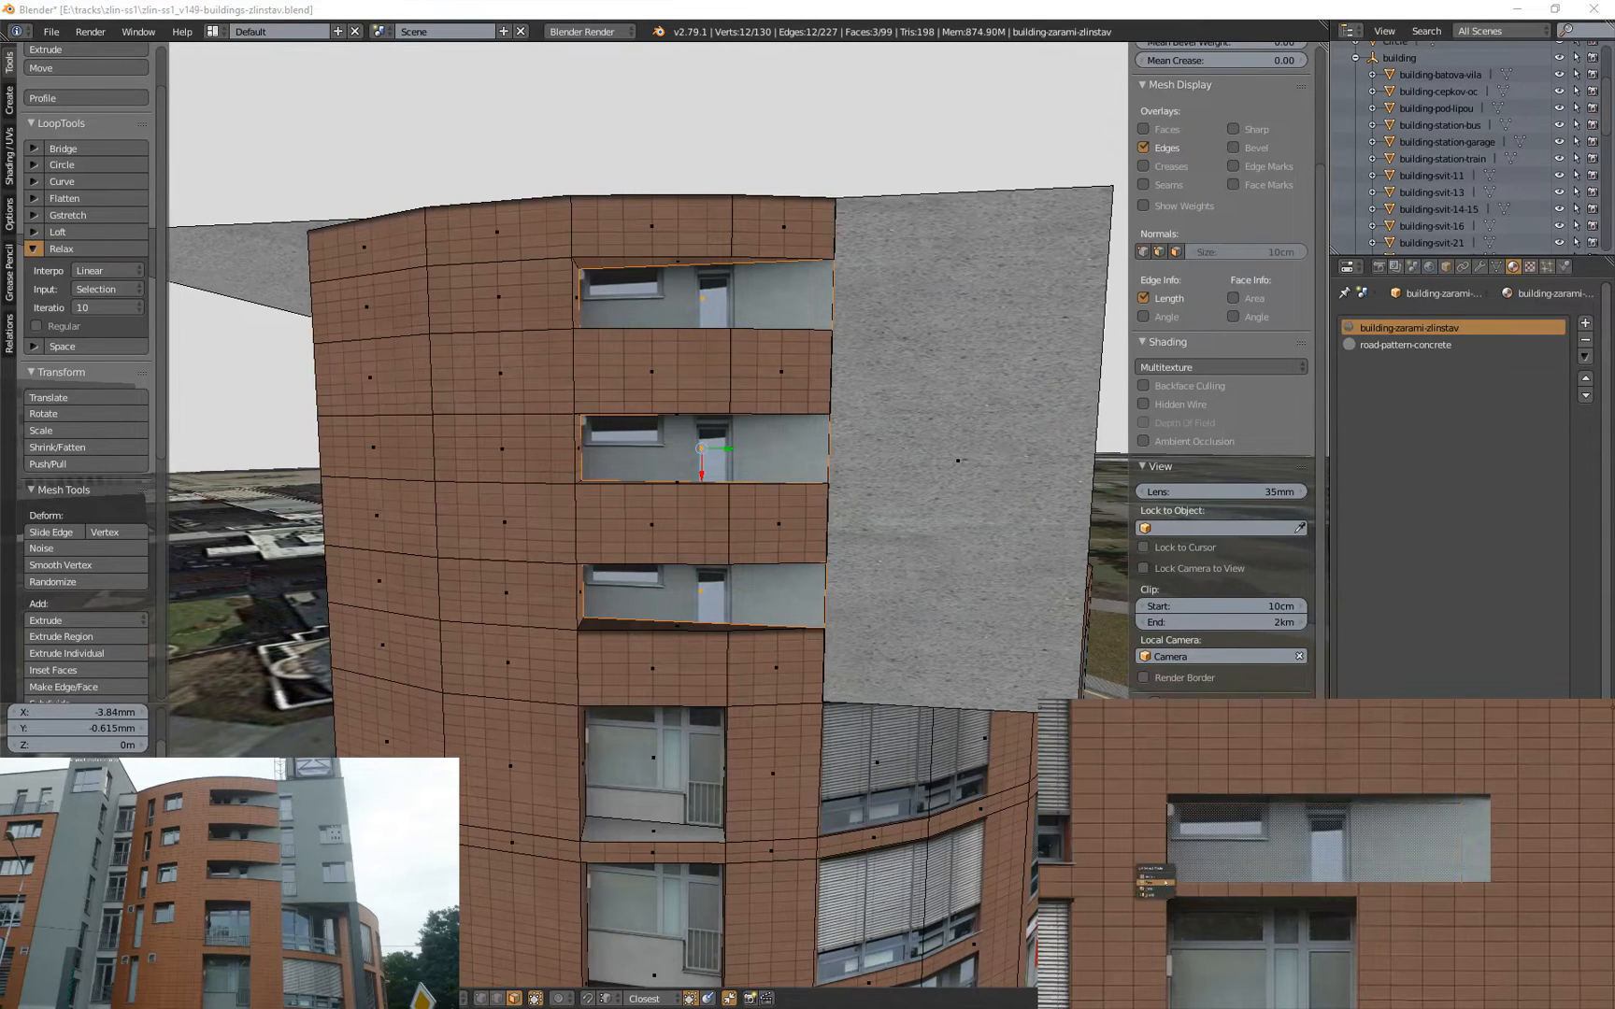
left_click(1161, 875)
right_click(1168, 882)
key("shift+s")
left_click(1155, 888)
key("a")
key("s")
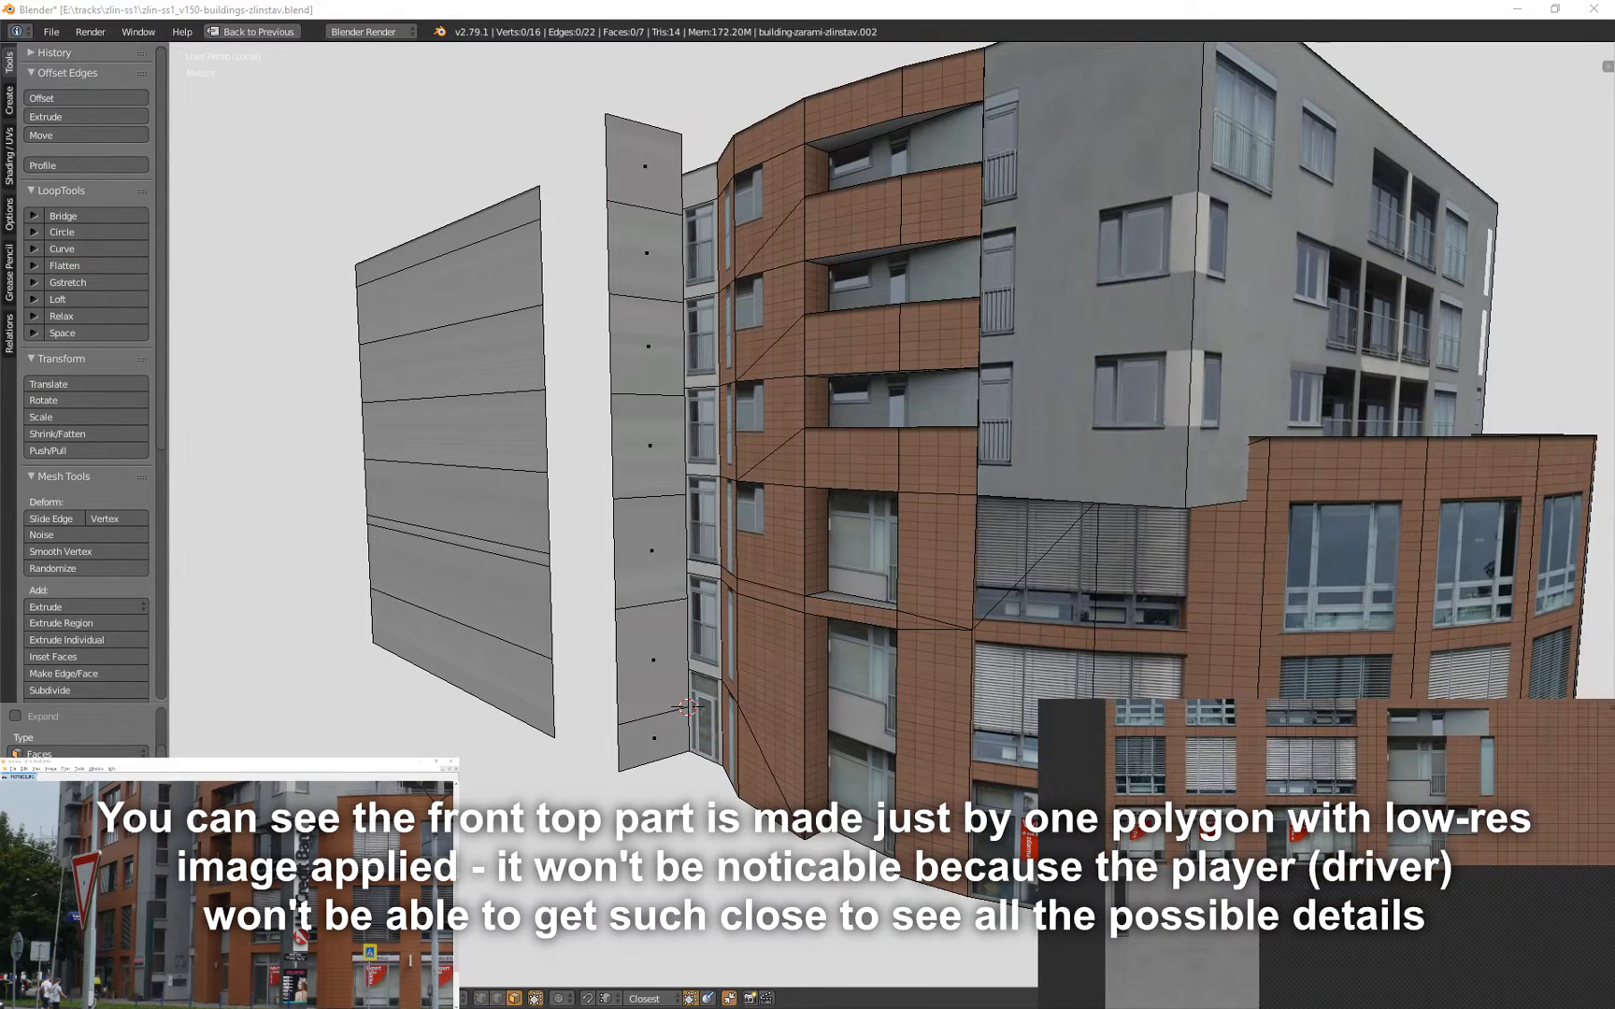
Unwrap the upper six faces of the narrow grey wall strip and convert their UVs into an even grid
right_click(651, 673)
right_click(643, 187, "ctrl")
middle_click_drag(643, 187, 608, 219)
scroll(1147, 919, "down", 9)
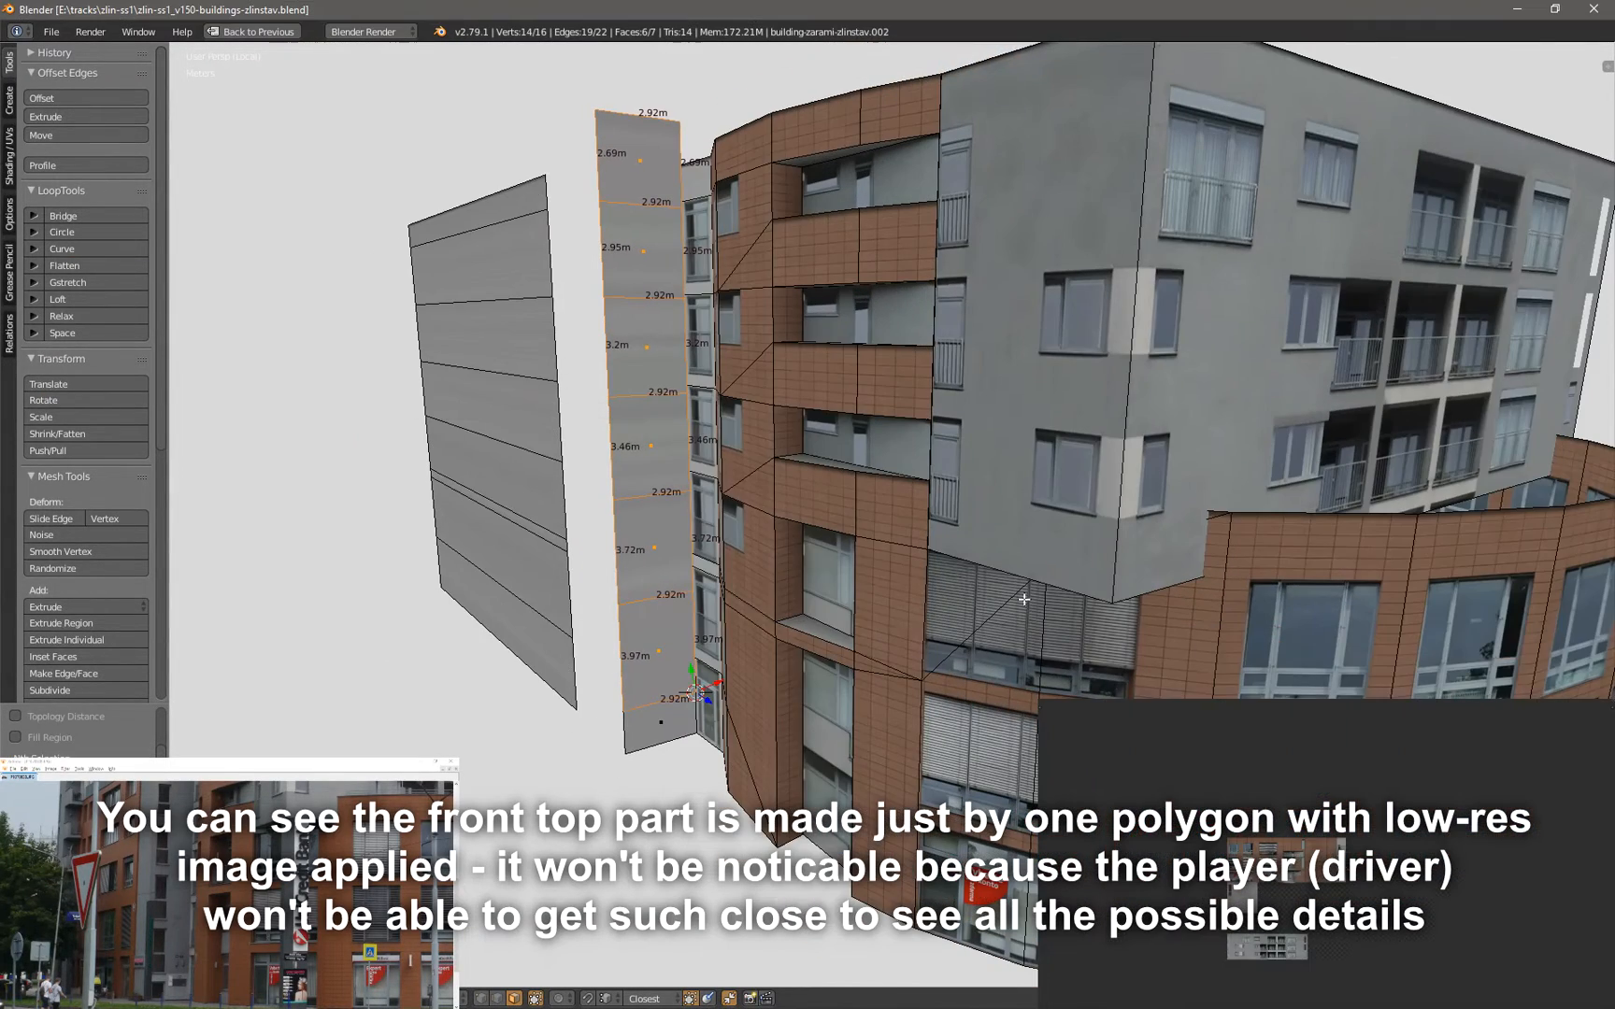
key("u")
key("u")
left_click(1244, 920)
scroll(1243, 921, "up", 2)
key("a")
key("t")
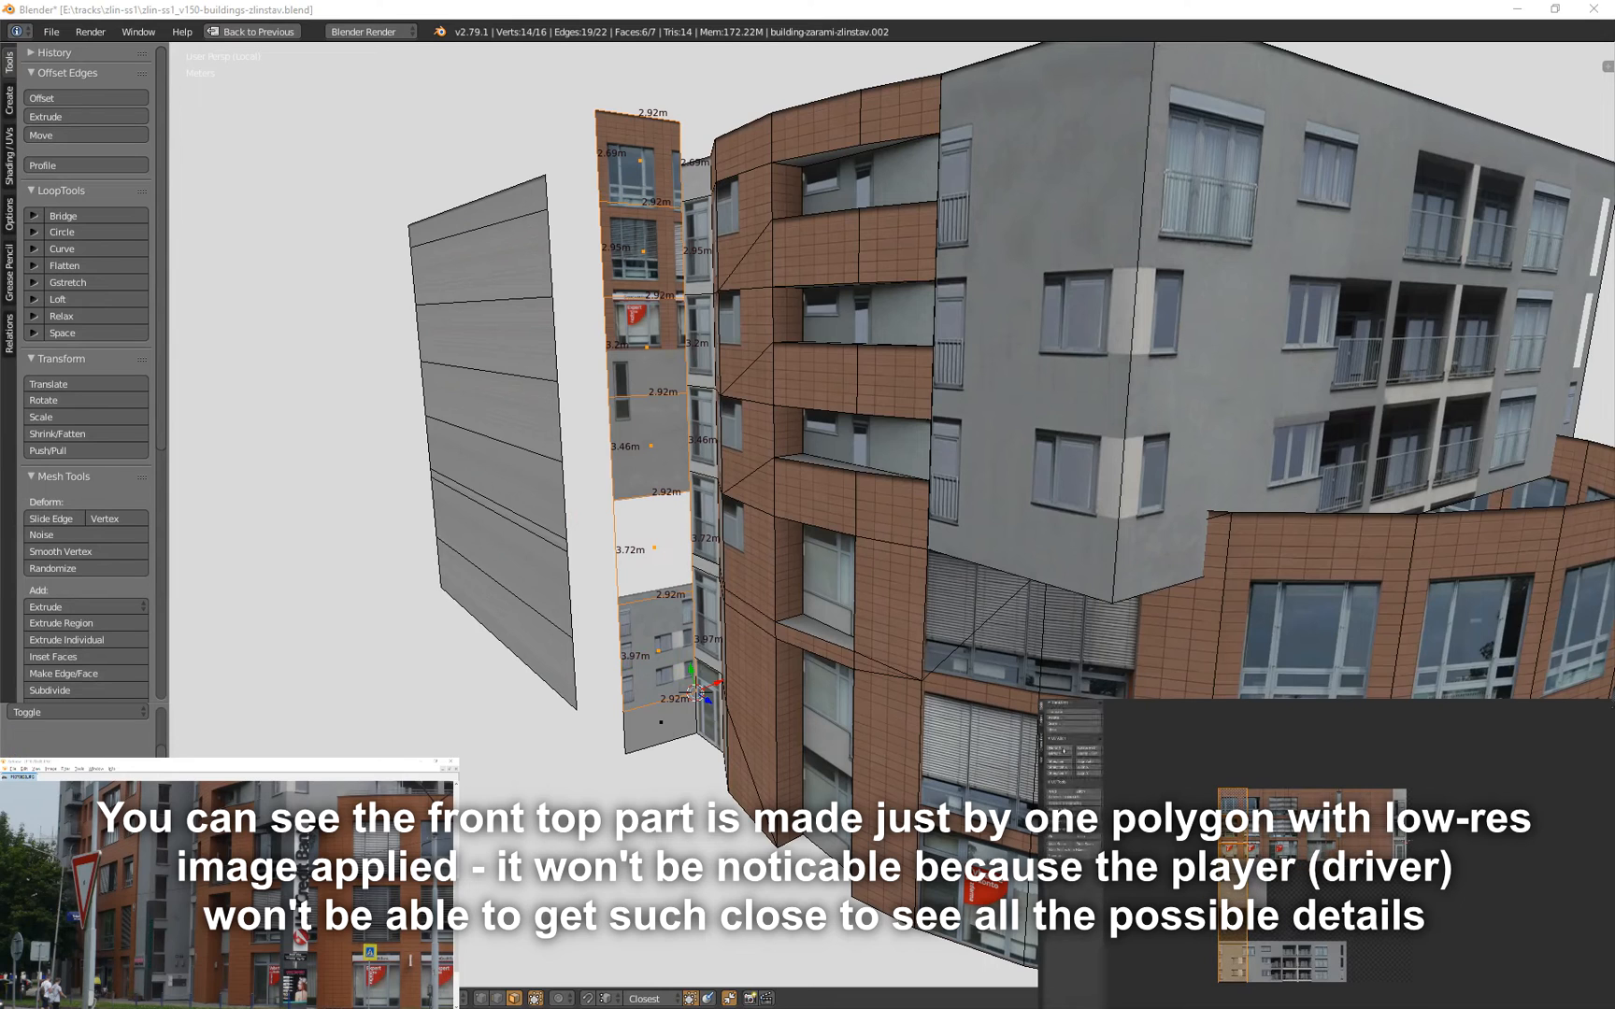
left_click(1041, 763)
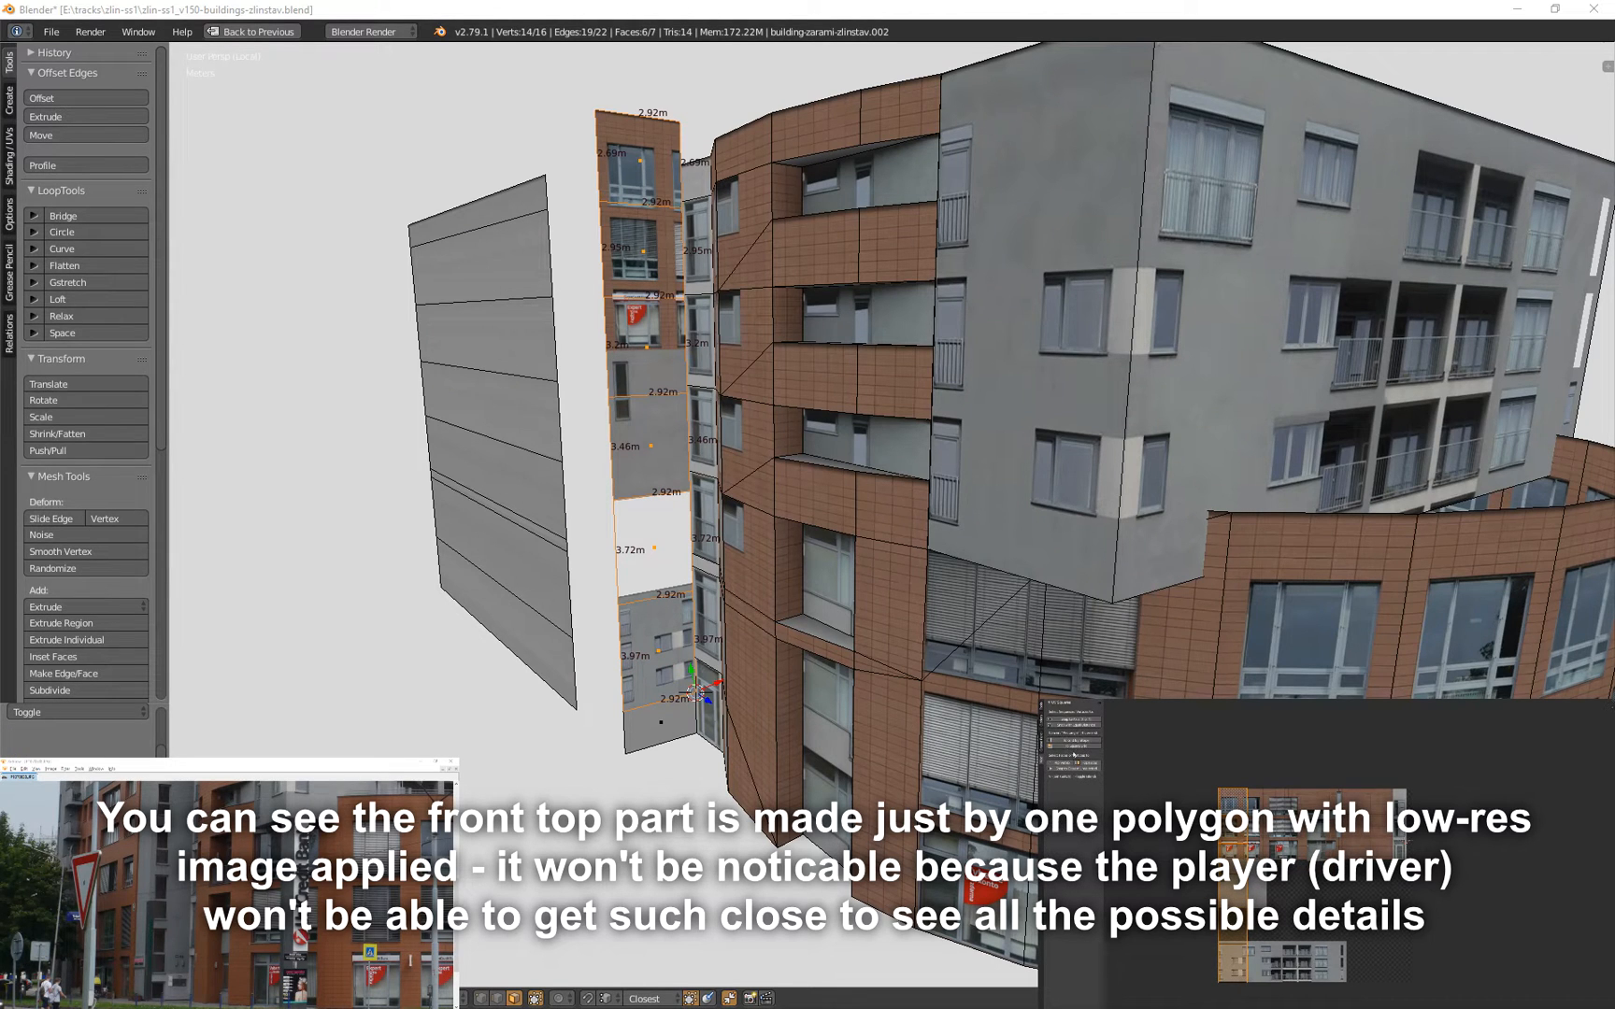
left_click(1075, 747)
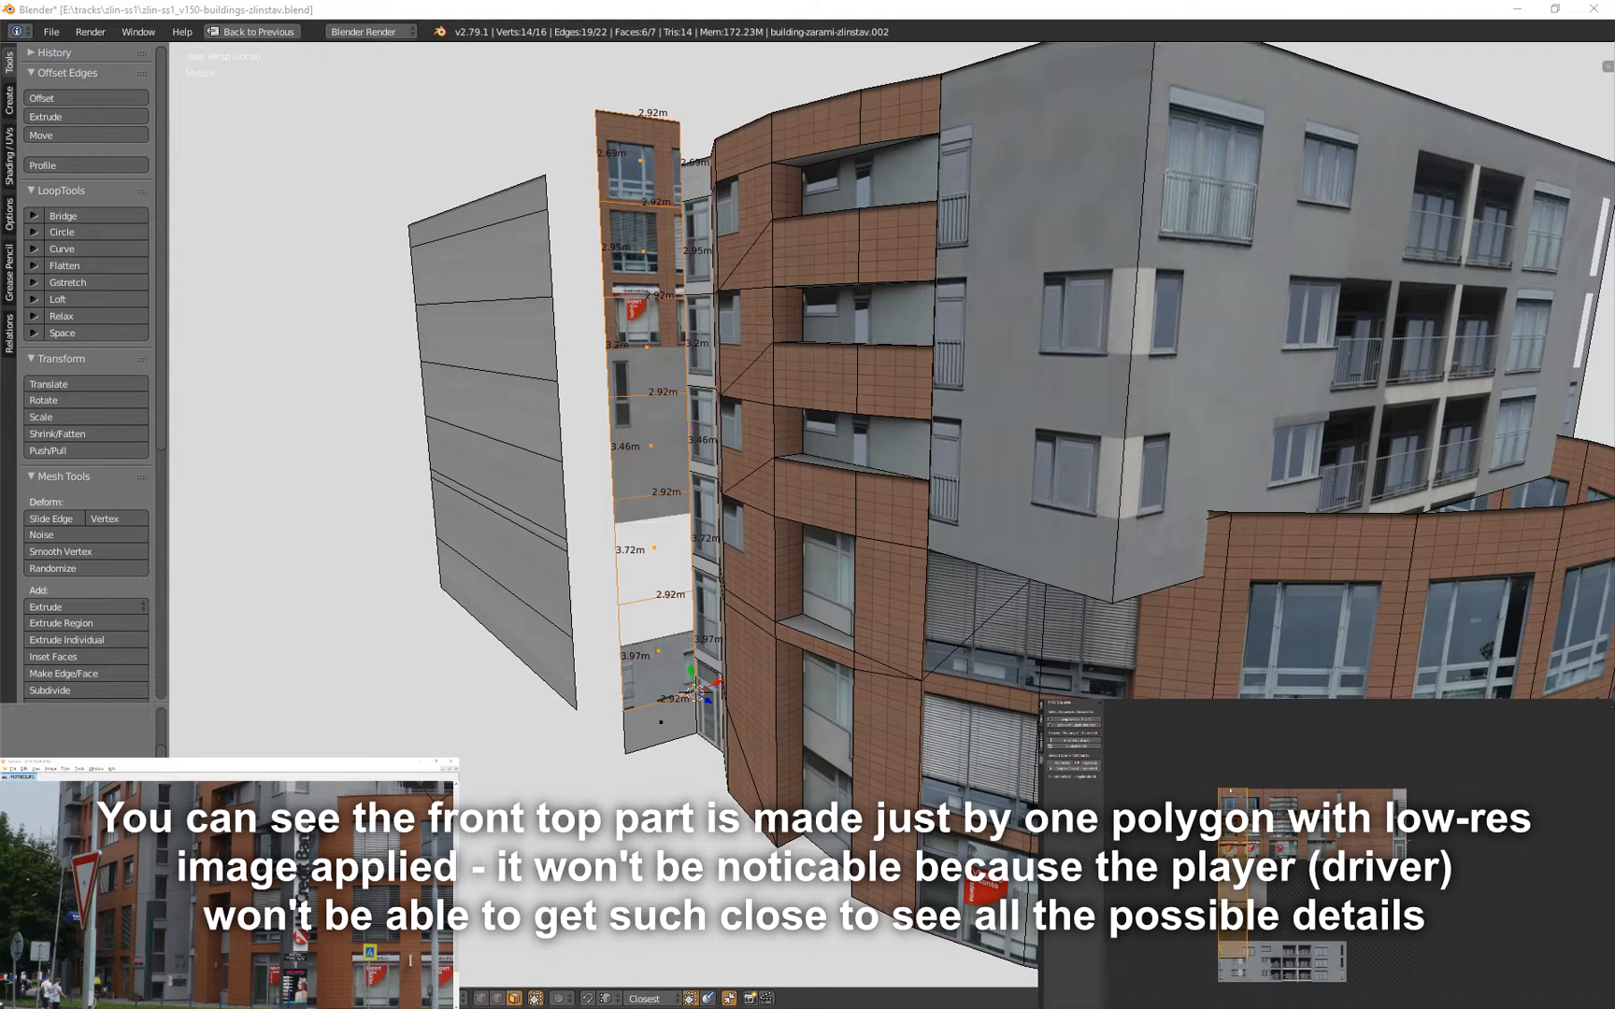
Snap and shift the UVs of the wall strip's six upper faces so they all stack on one square
right_click(1242, 936)
key("shift+s")
left_click(1242, 978)
right_click(1240, 916)
key("shift+s")
left_click(1239, 886)
right_click(1236, 883)
key("shift+r")
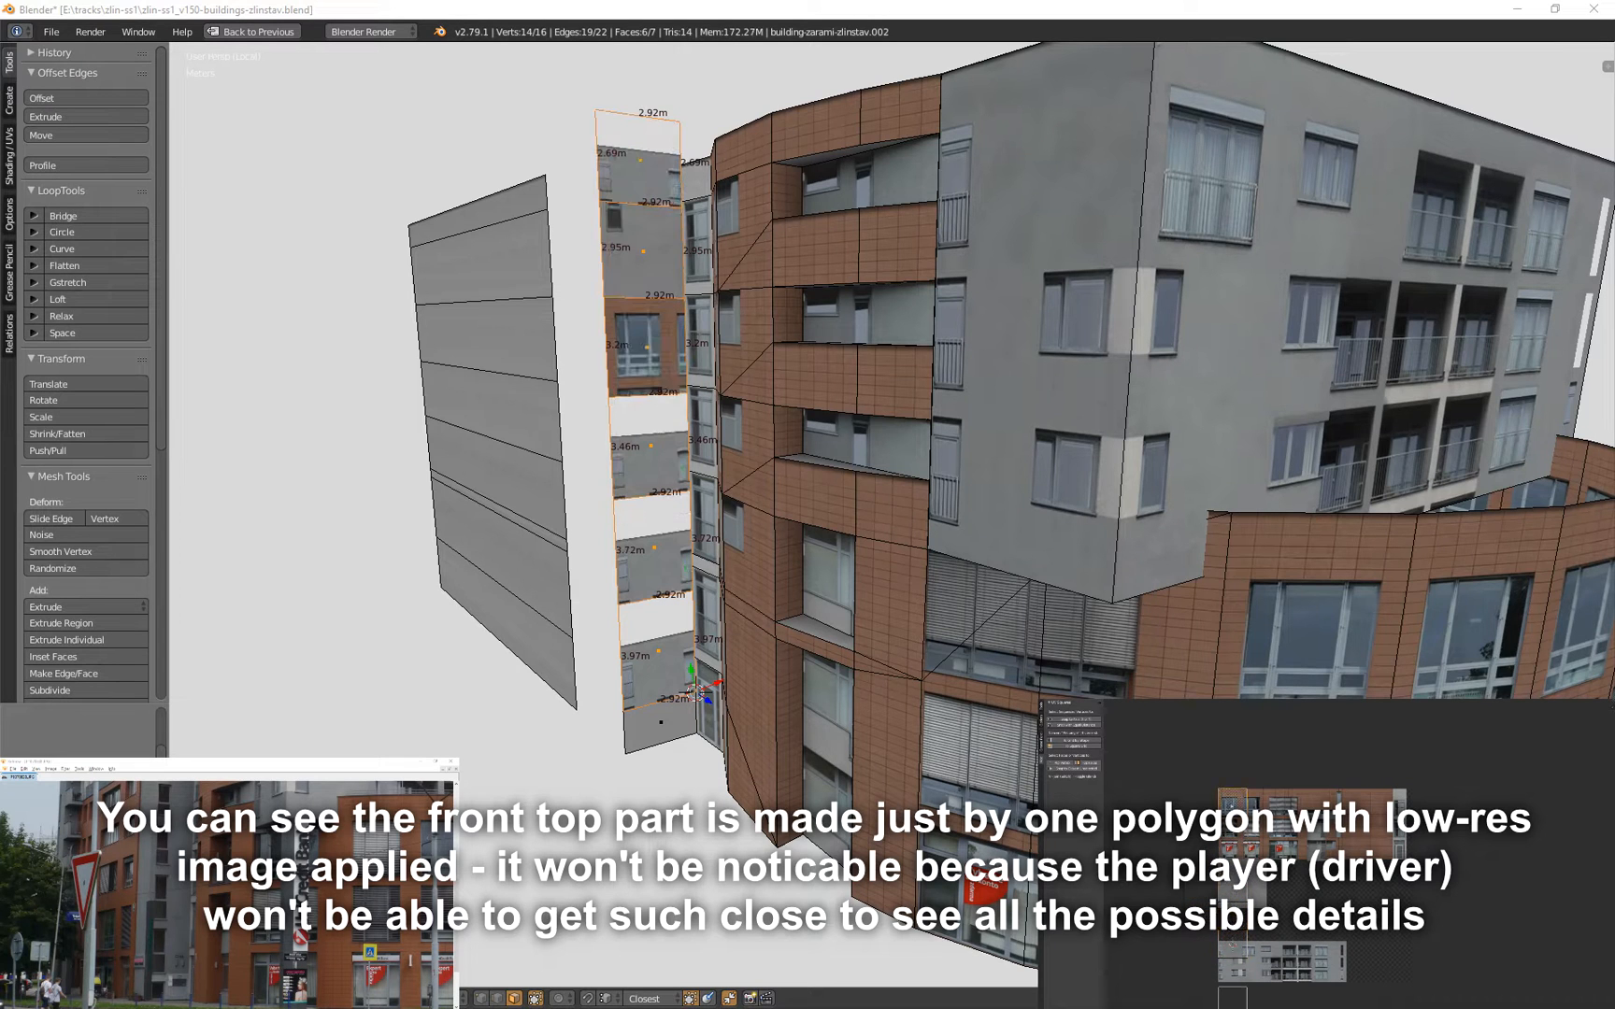
key("shift+r")
middle_click_drag(1239, 973, 1255, 935)
right_click(1243, 925)
key("shift+r")
key("a")
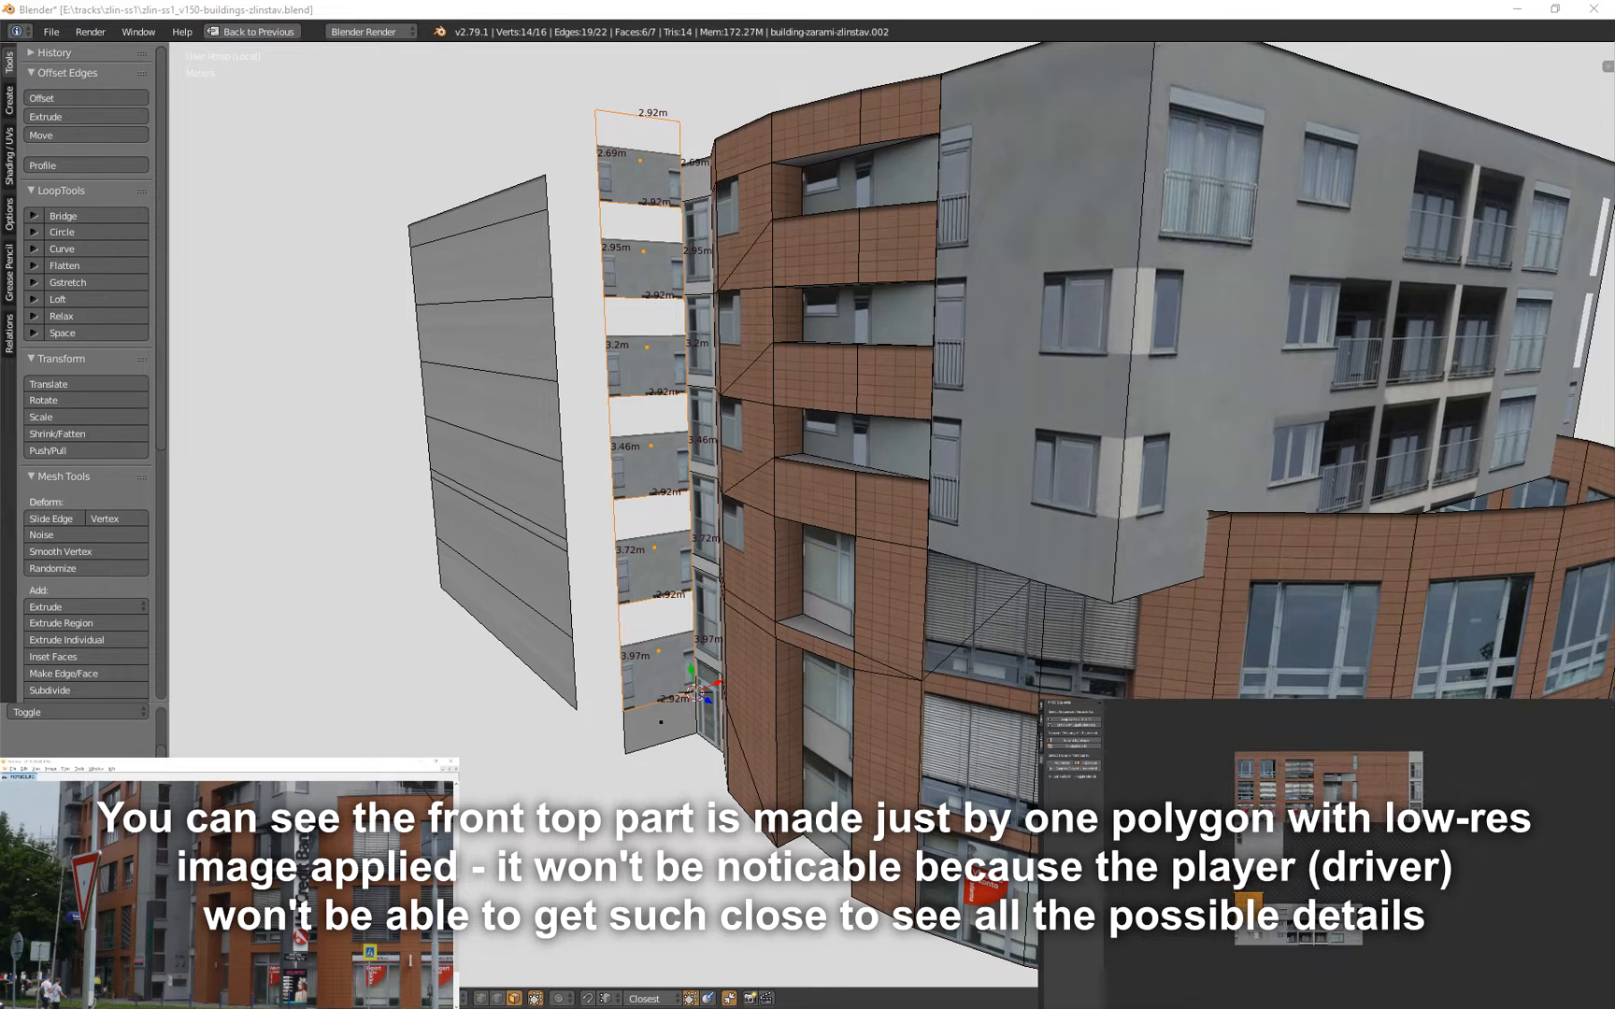
Move the stacked wall-strip UVs onto the grey texture with the narrow window and scale them down around it
key("g")
left_click(1248, 836)
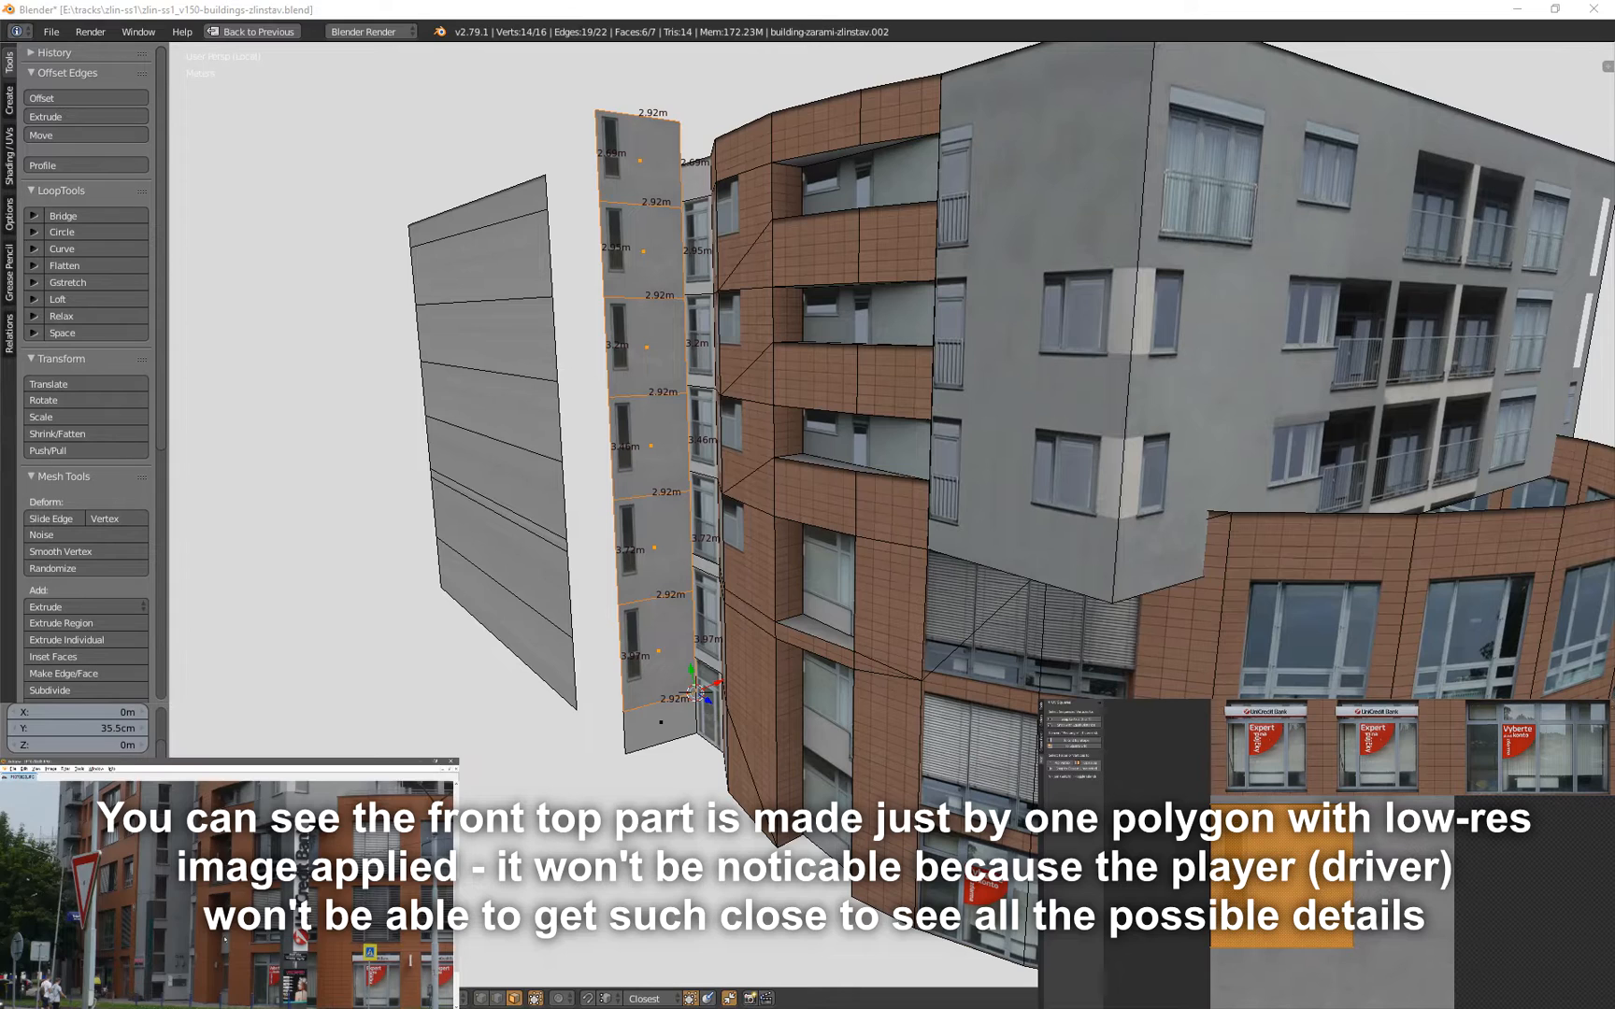
scroll(662, 689, "up", 4)
middle_click_drag(662, 688, 667, 671)
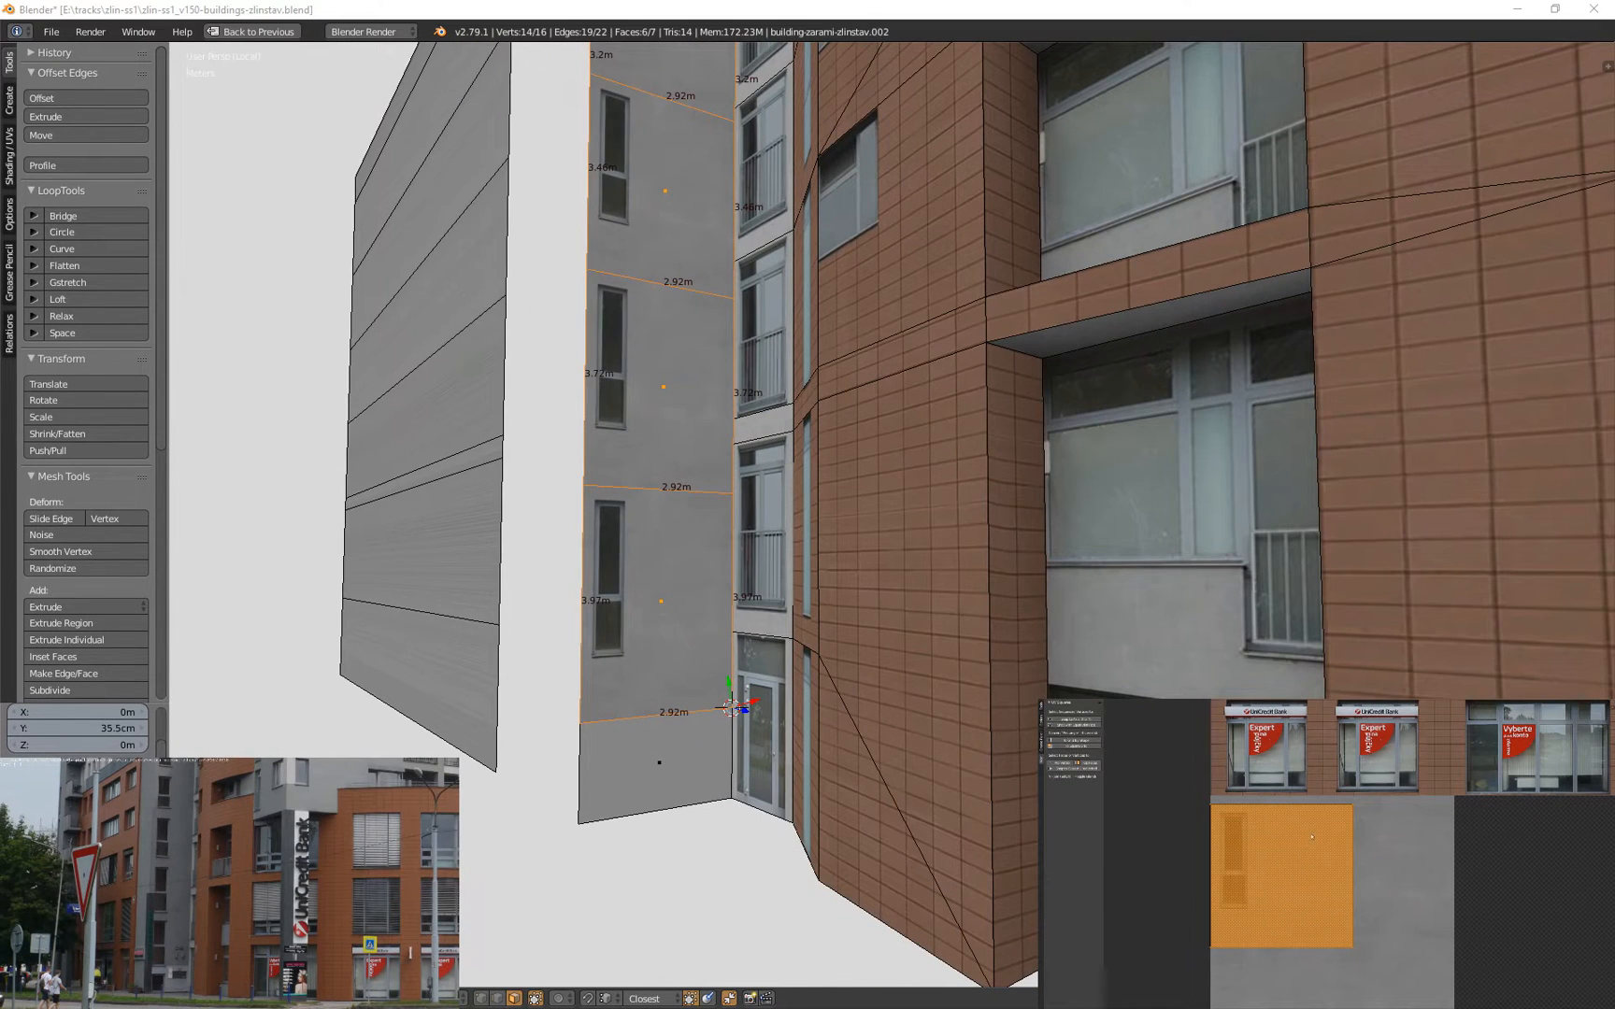
key("s")
left_click(1331, 856)
key("s")
left_click(1334, 846)
key("g")
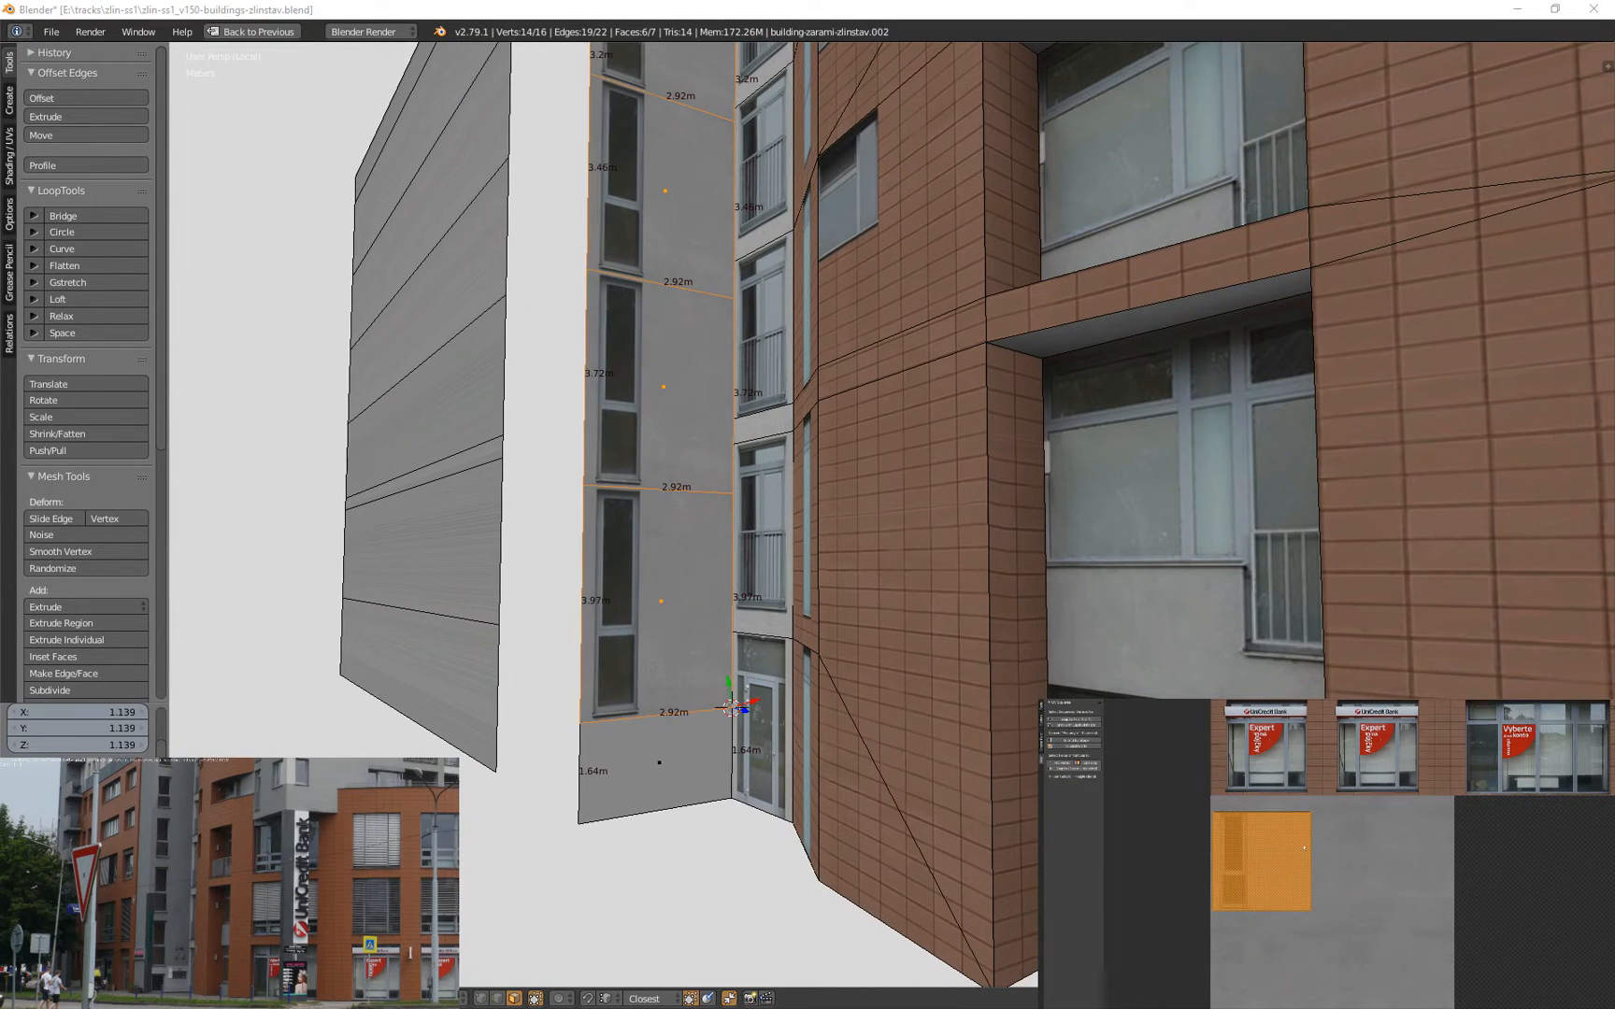
left_click(1313, 835)
Raise the top edge of the stacked UVs, move their right edge 2 cm inward, and leave the isolated view
key("a")
right_click(1303, 815)
key("g")
key("y")
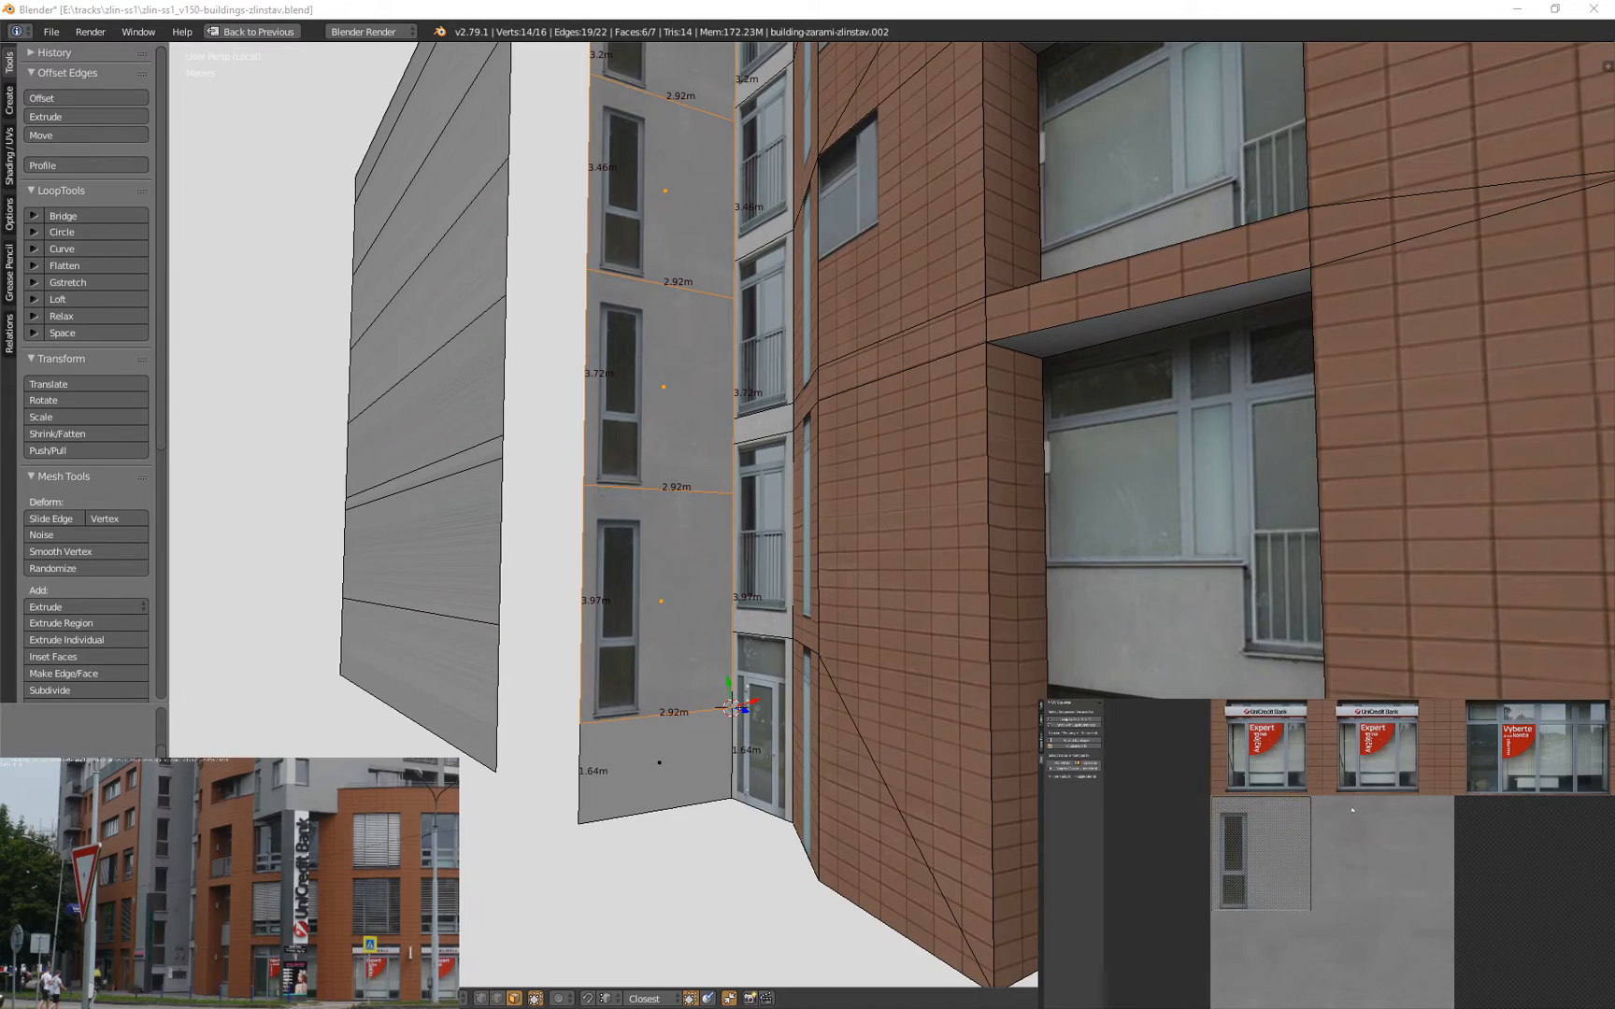
left_click(1352, 812)
right_click(1327, 883)
key("g")
key("x")
left_click(1320, 894)
key("Tab")
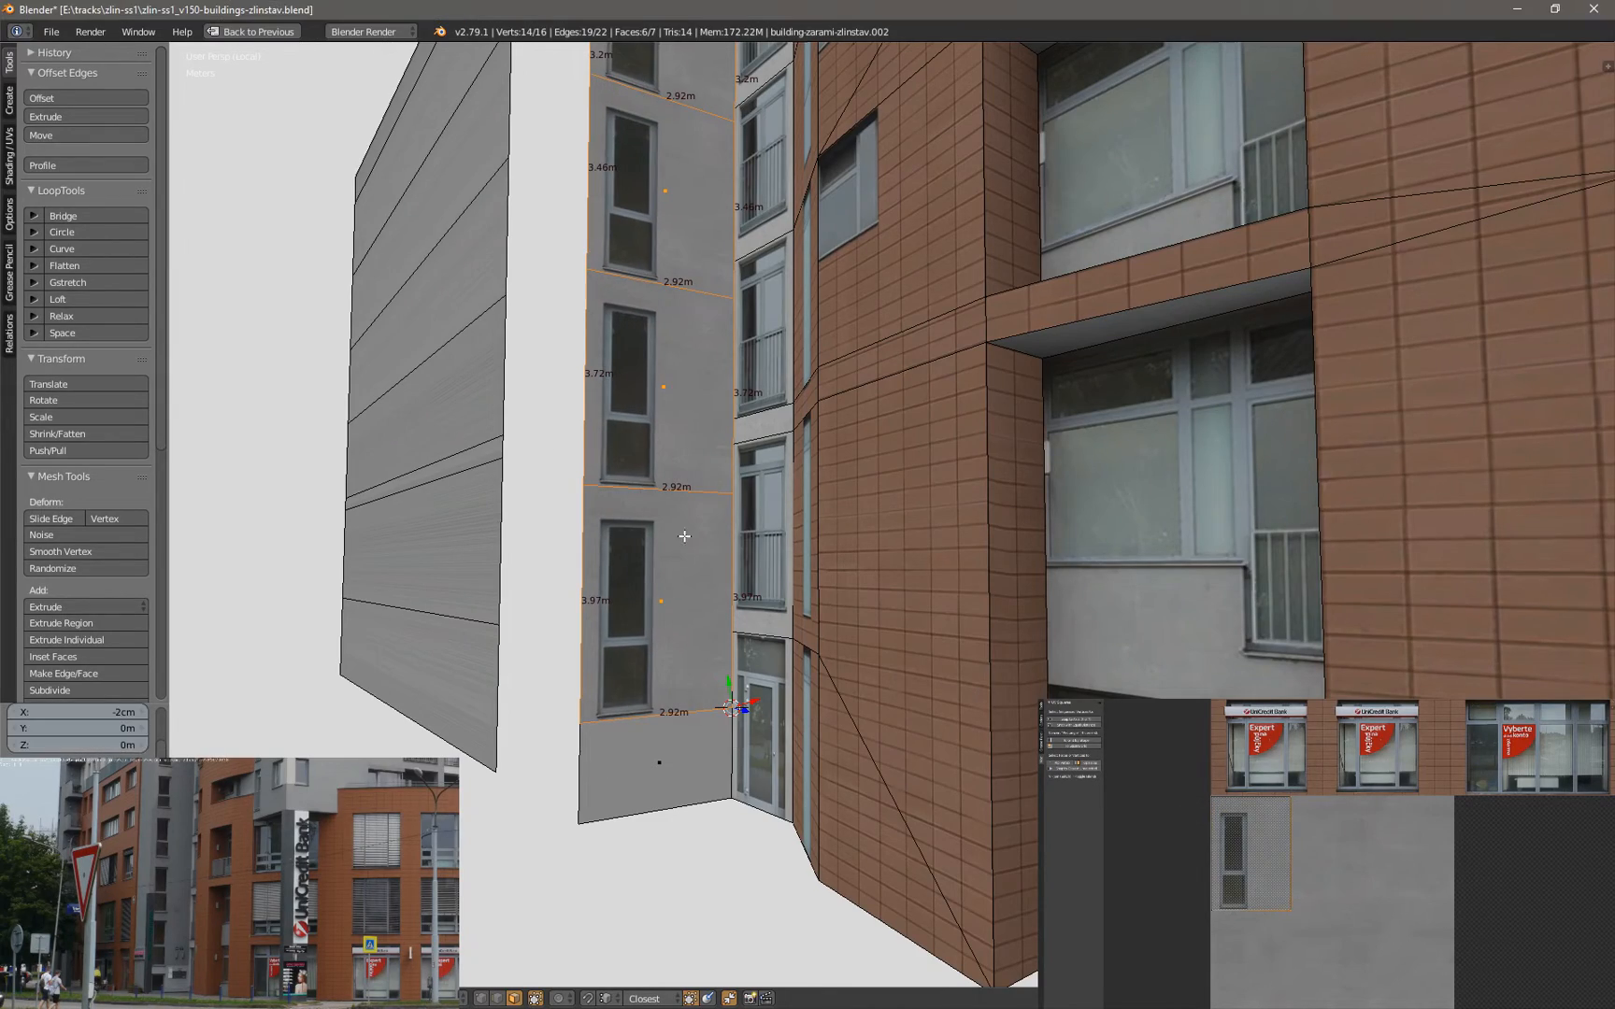
key("KP_Divide")
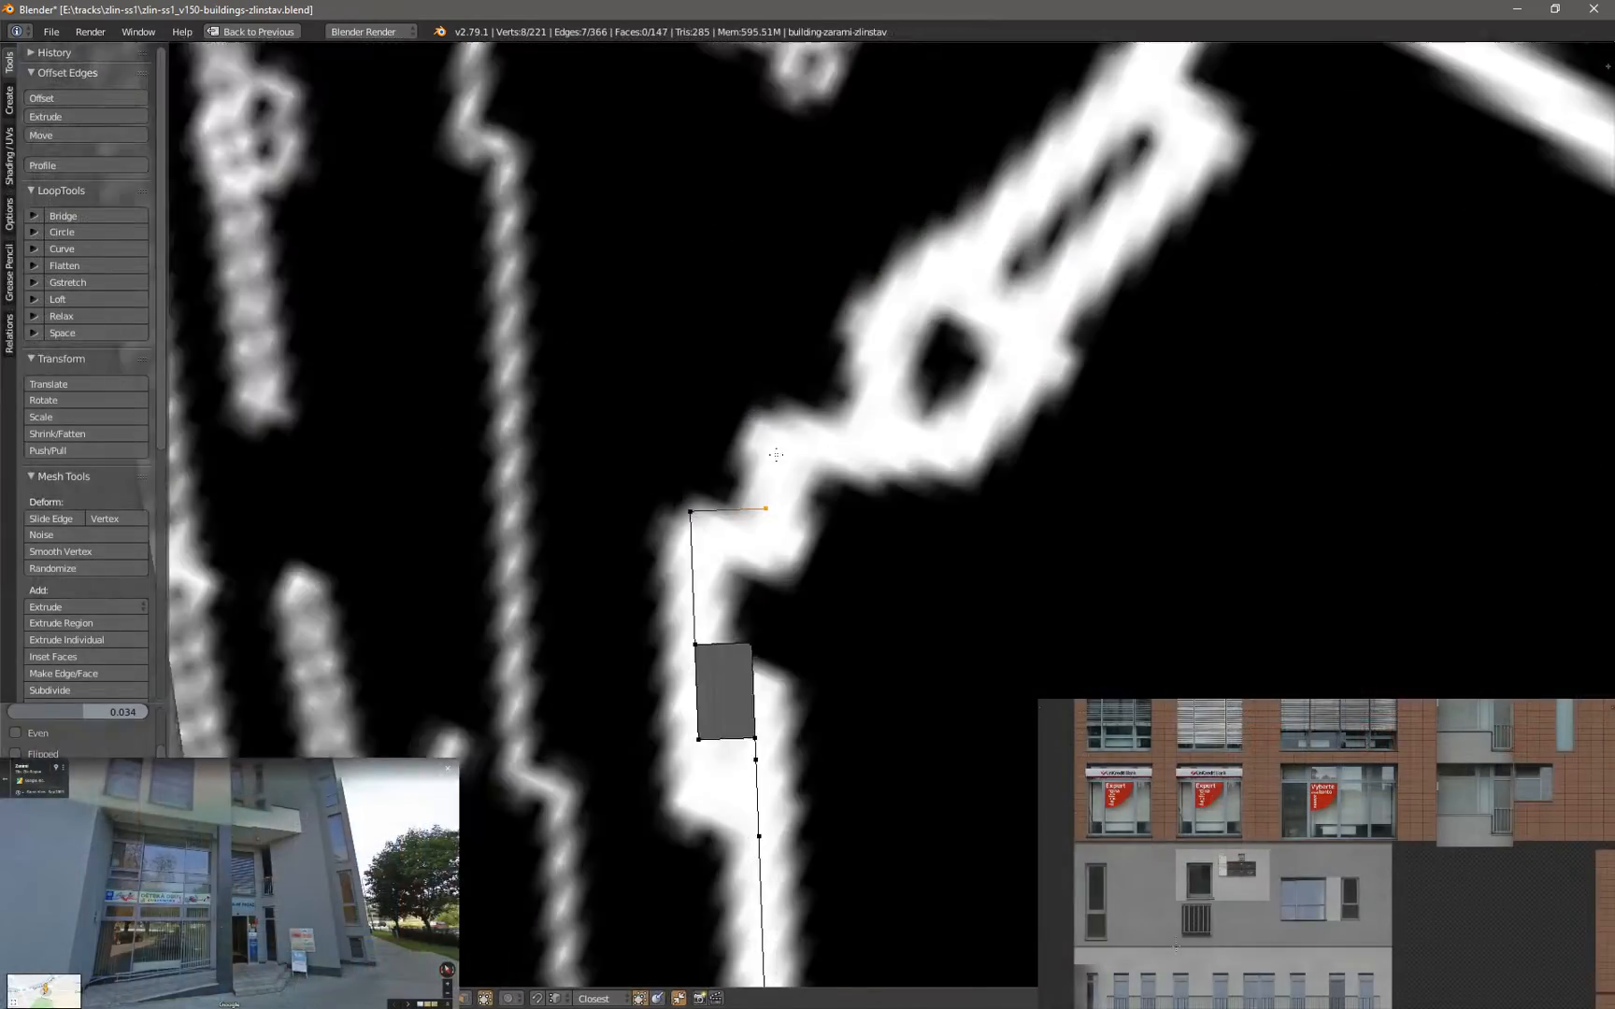
Extrude the building outline's end by a width of 1.24 at a right angle with Offset Edges, following the map's wall line
scroll(750, 566, "up", 4)
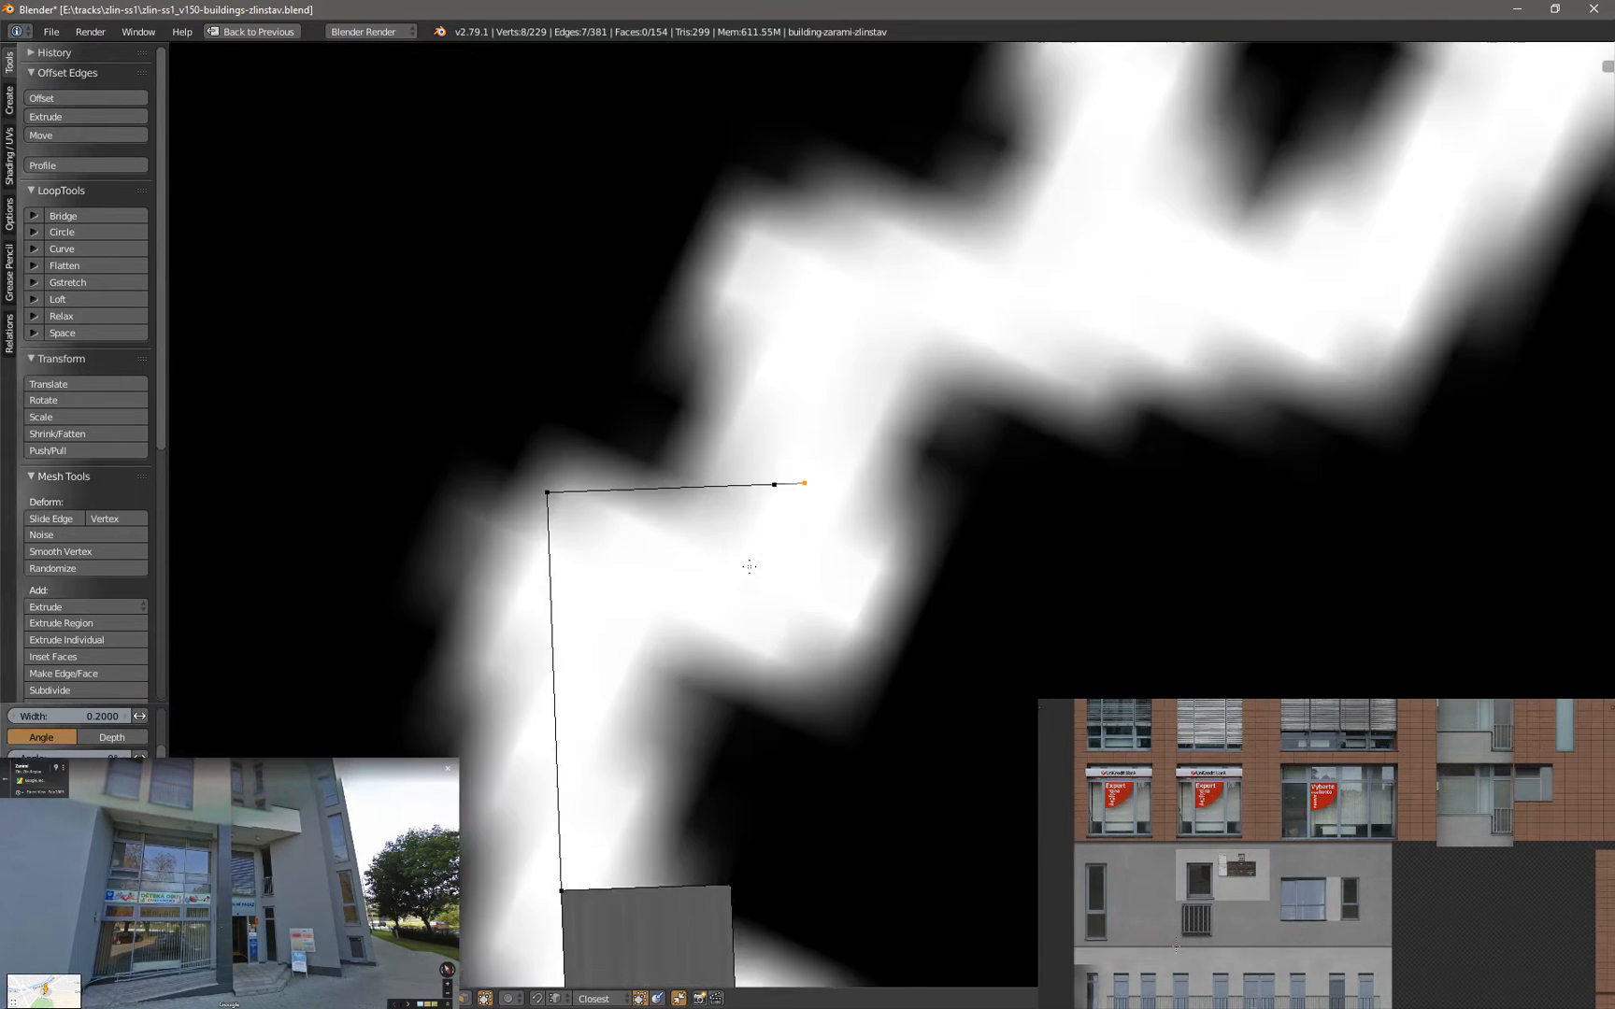
scroll(750, 566, "down", 3)
left_click(136, 778)
left_click_drag(87, 718, 96, 718)
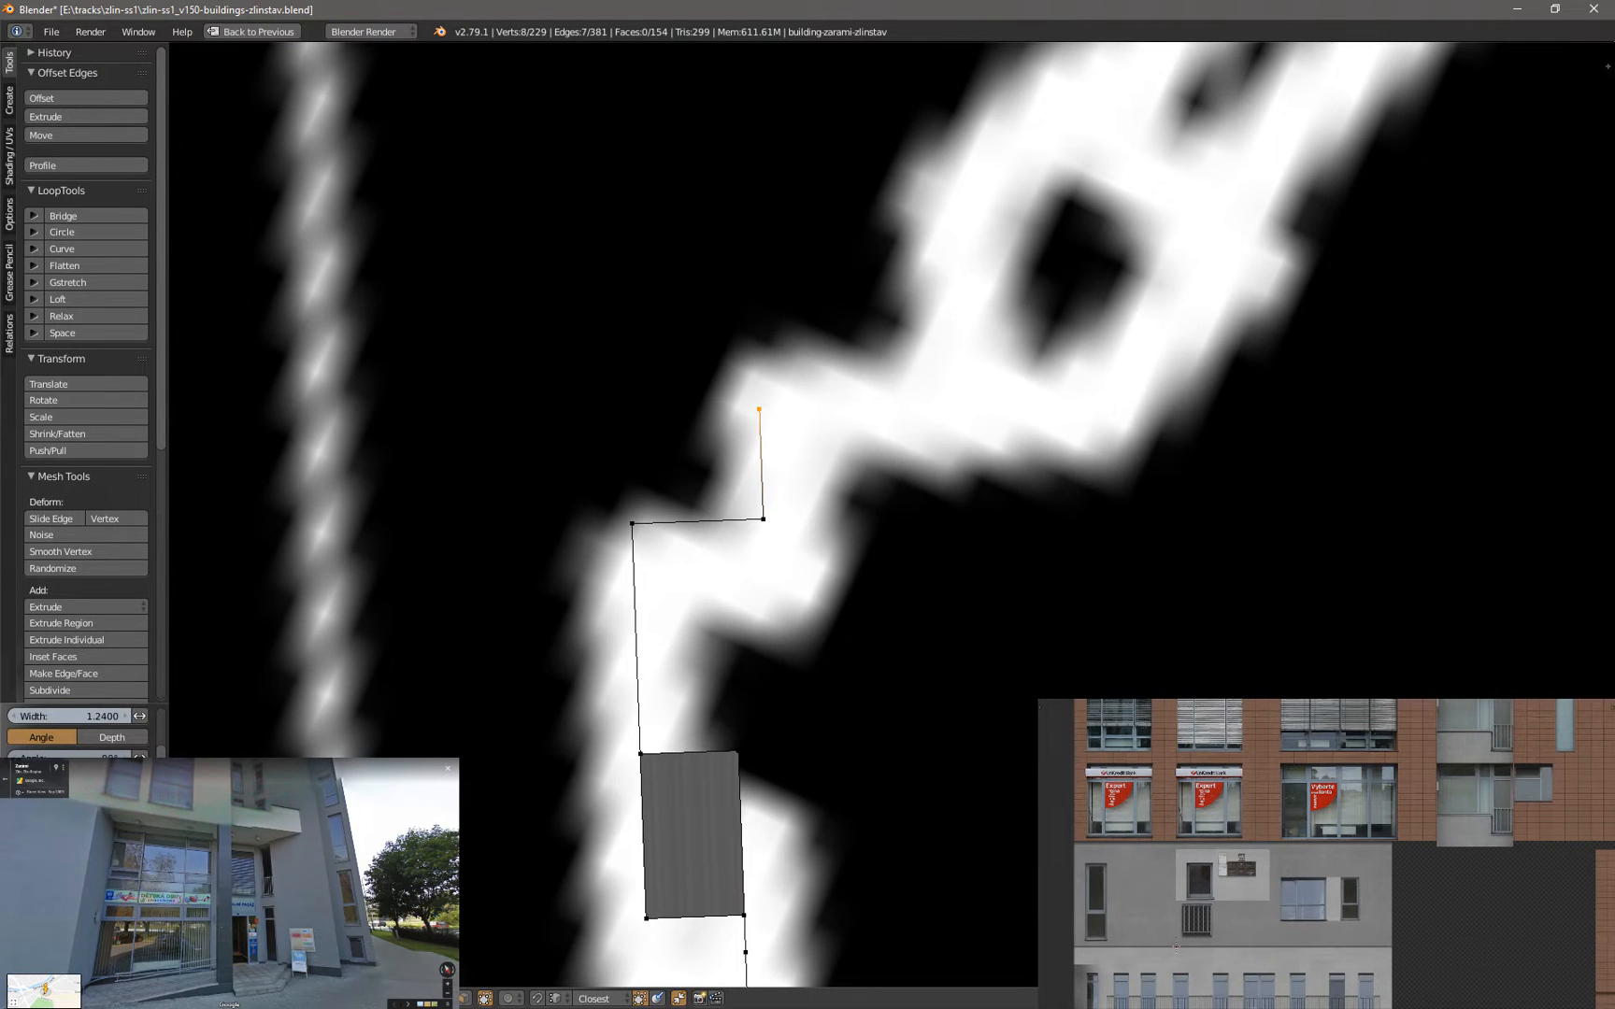
Examine the building's entrance corner in the reference photo in XnView and in the Street View window
key("alt+Tab")
left_click(849, 603)
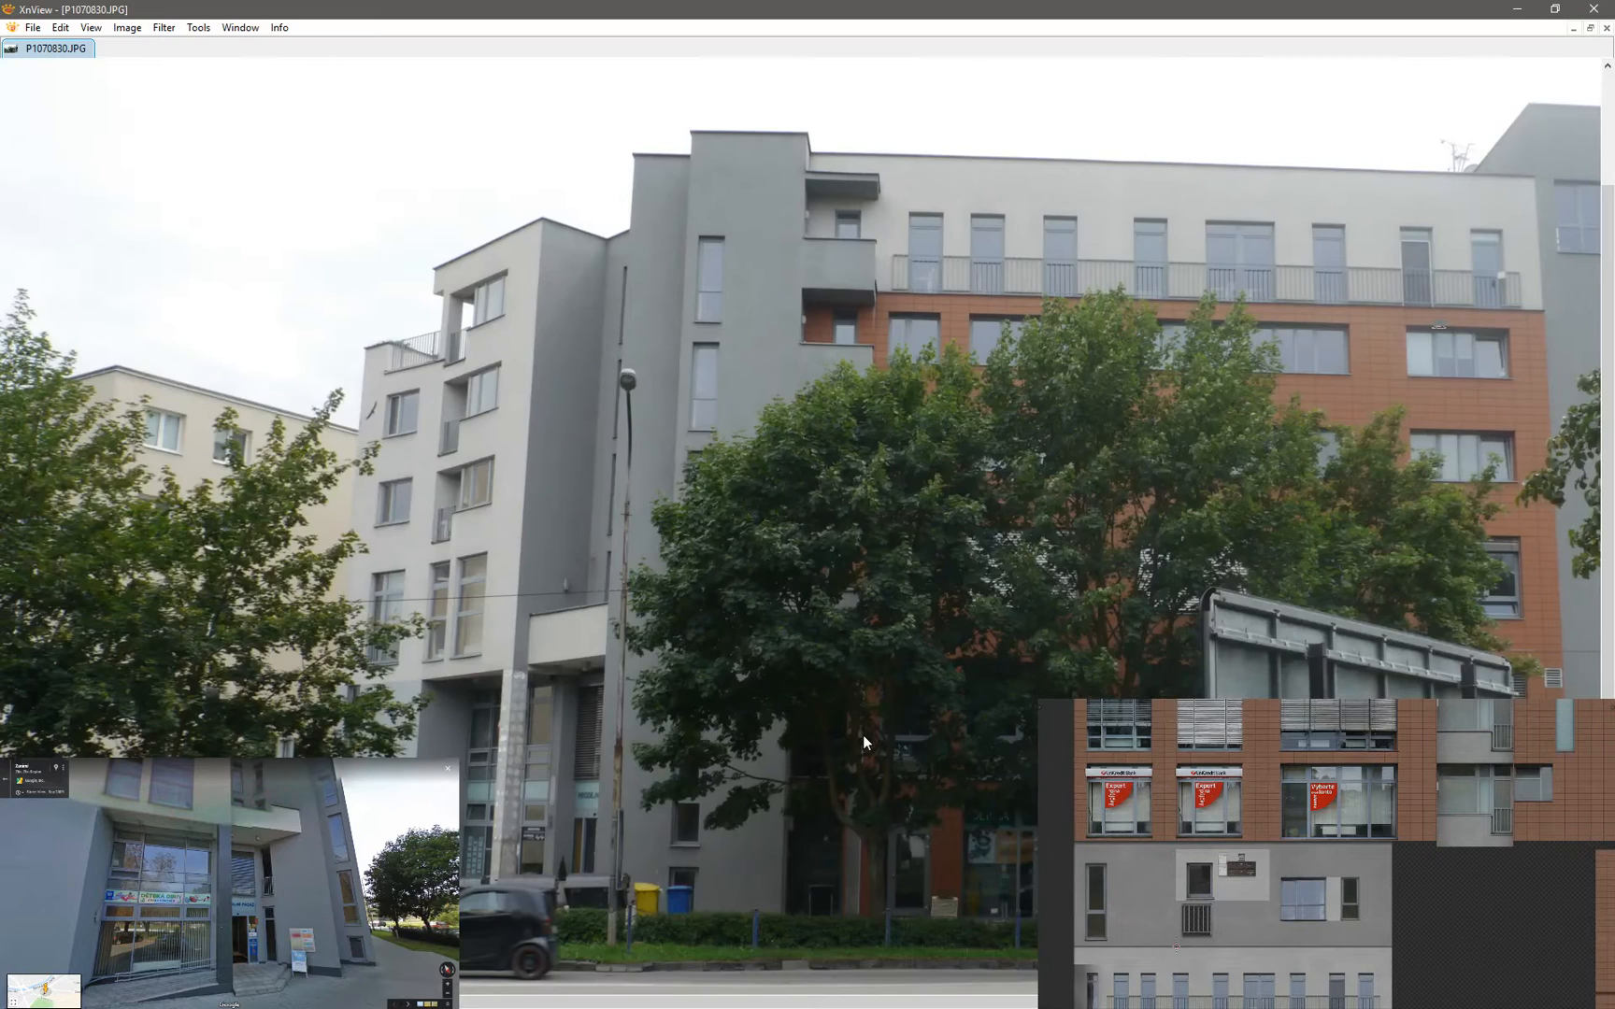
key("alt+Tab")
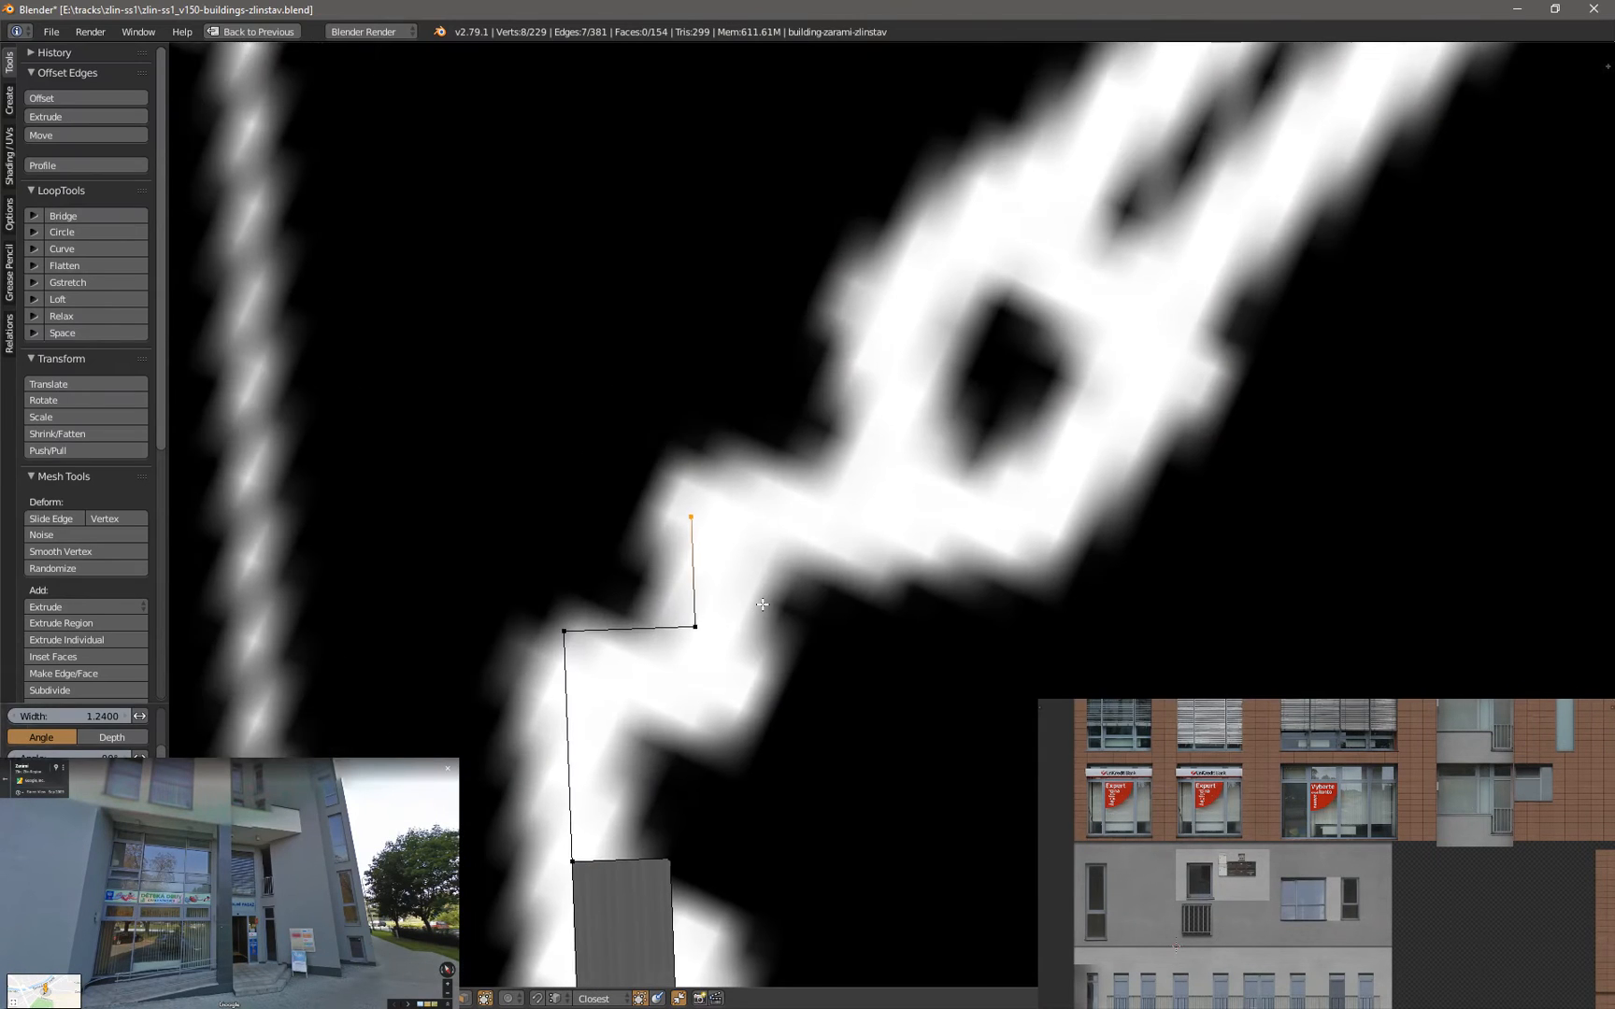
scroll(762, 606, "down", 6)
key("alt+Tab")
left_click_drag(353, 831, 331, 874)
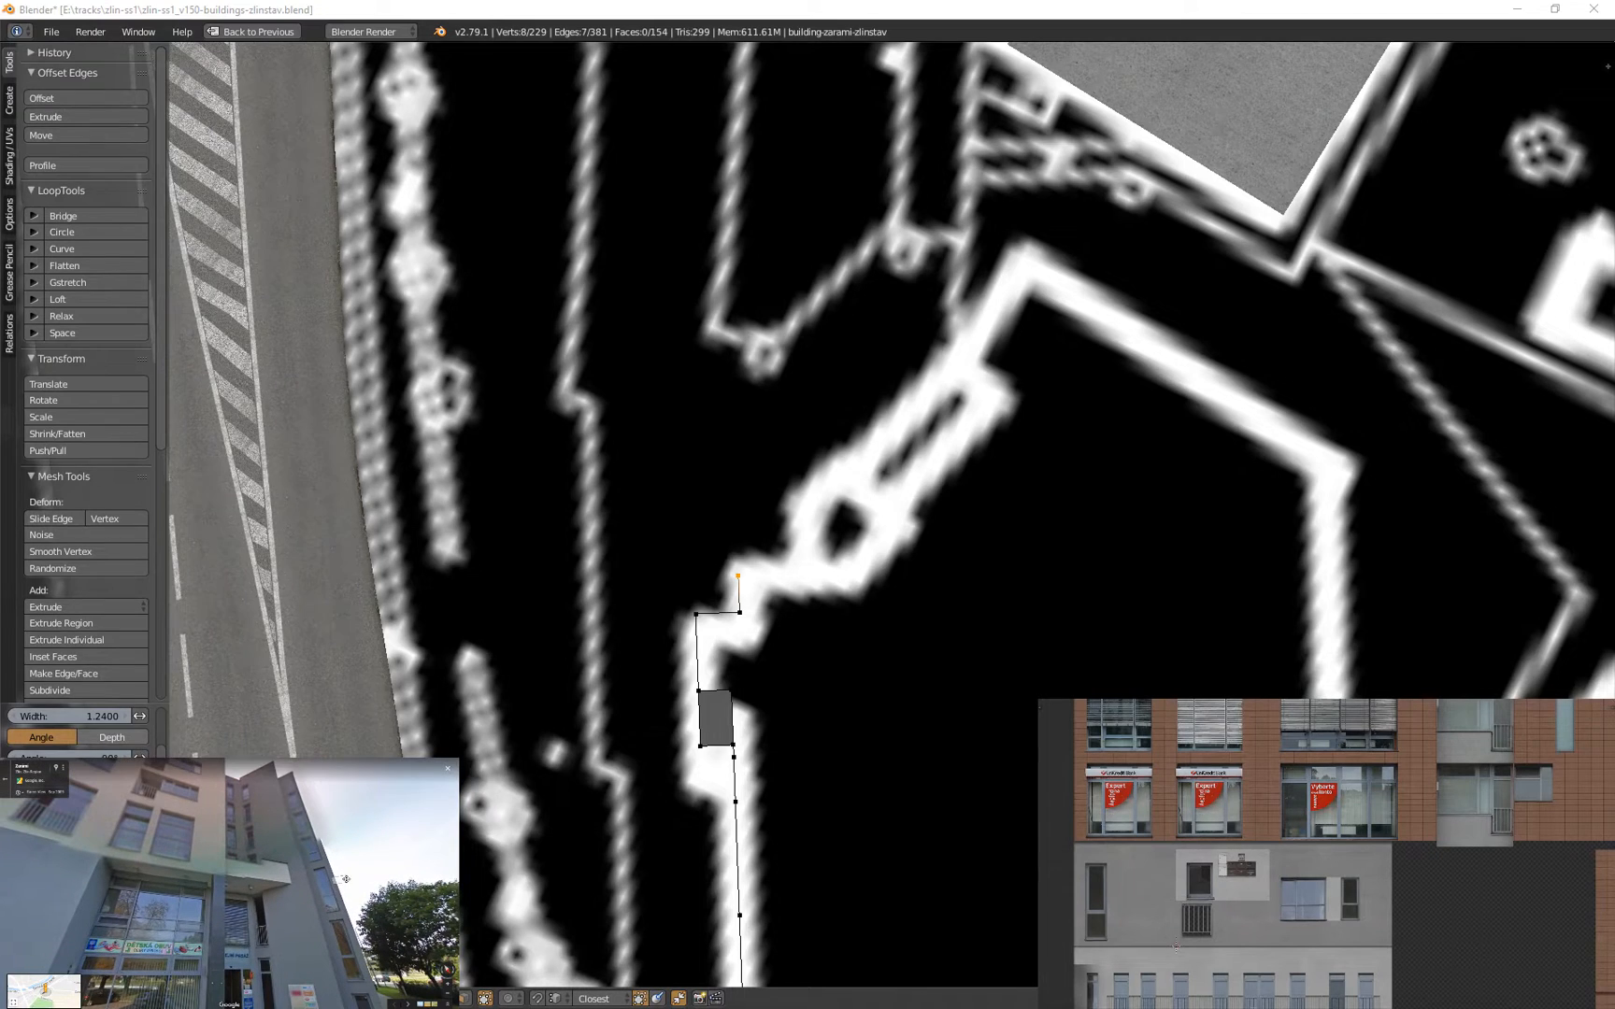
key("alt+Tab")
Extrude the outline sideways from the new corner with a width of 3.83, along the wall on the technical map
scroll(697, 575, "up", 4)
middle_click_drag(796, 600, 726, 601, "shift")
left_click(56, 117)
left_click(139, 754)
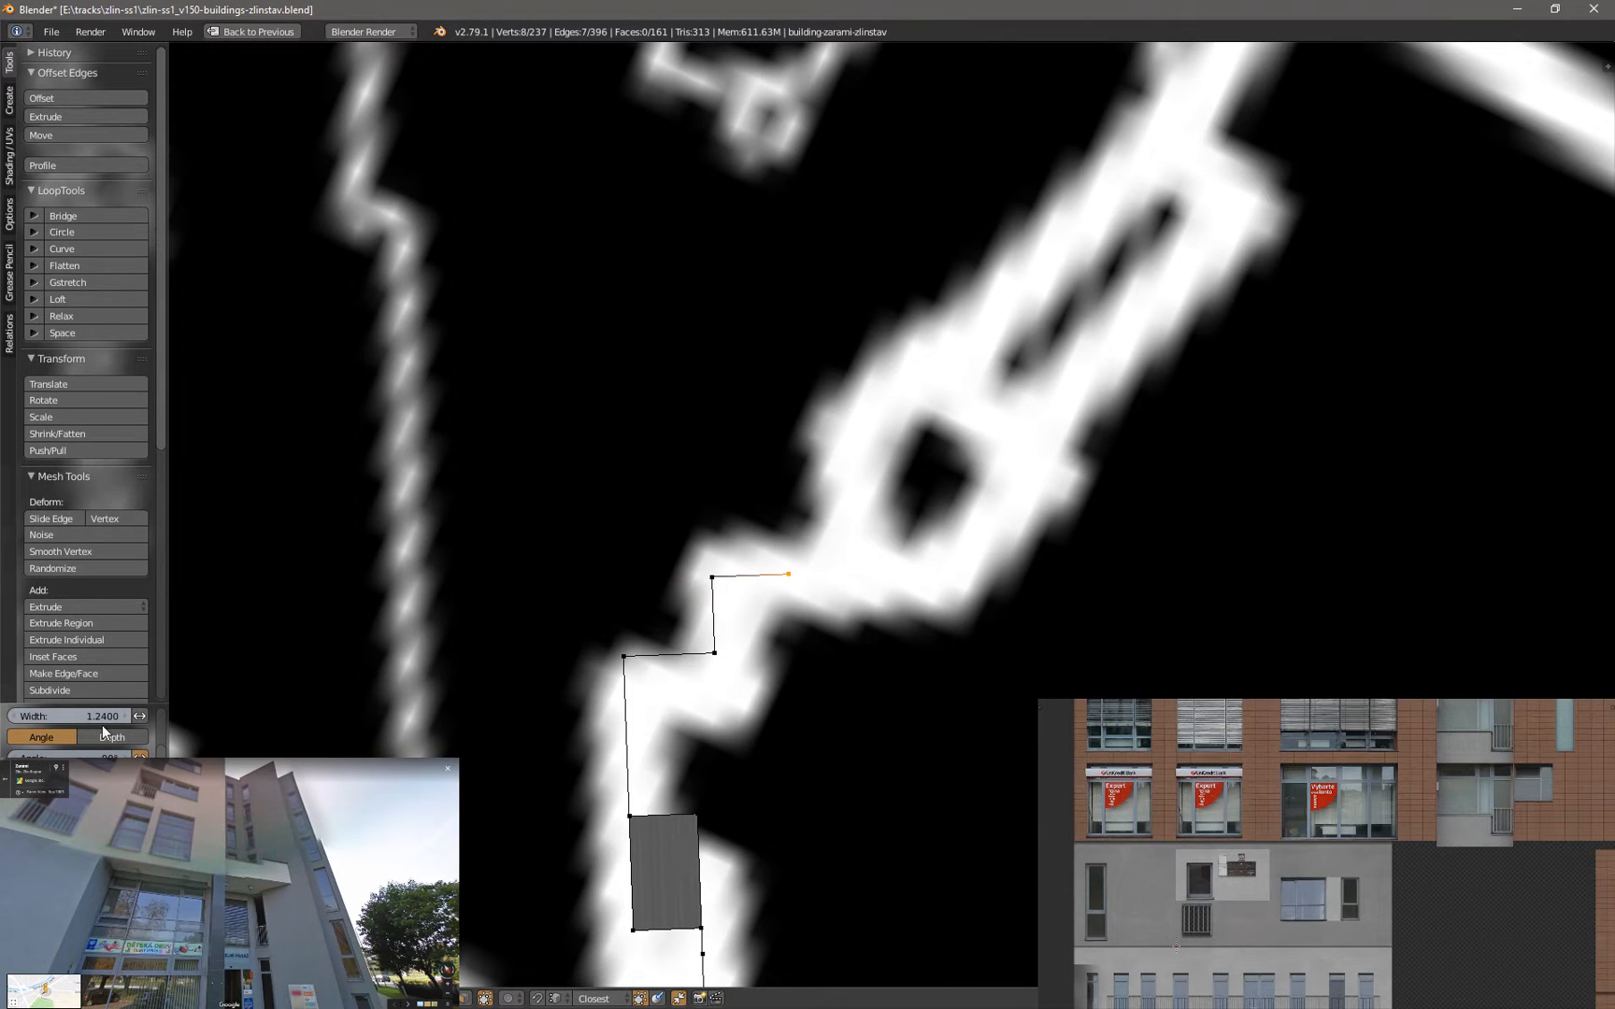
left_click_drag(70, 716, 131, 716)
scroll(599, 645, "down", 2)
middle_click_drag(440, 668, 742, 618)
scroll(728, 617, "down", 1)
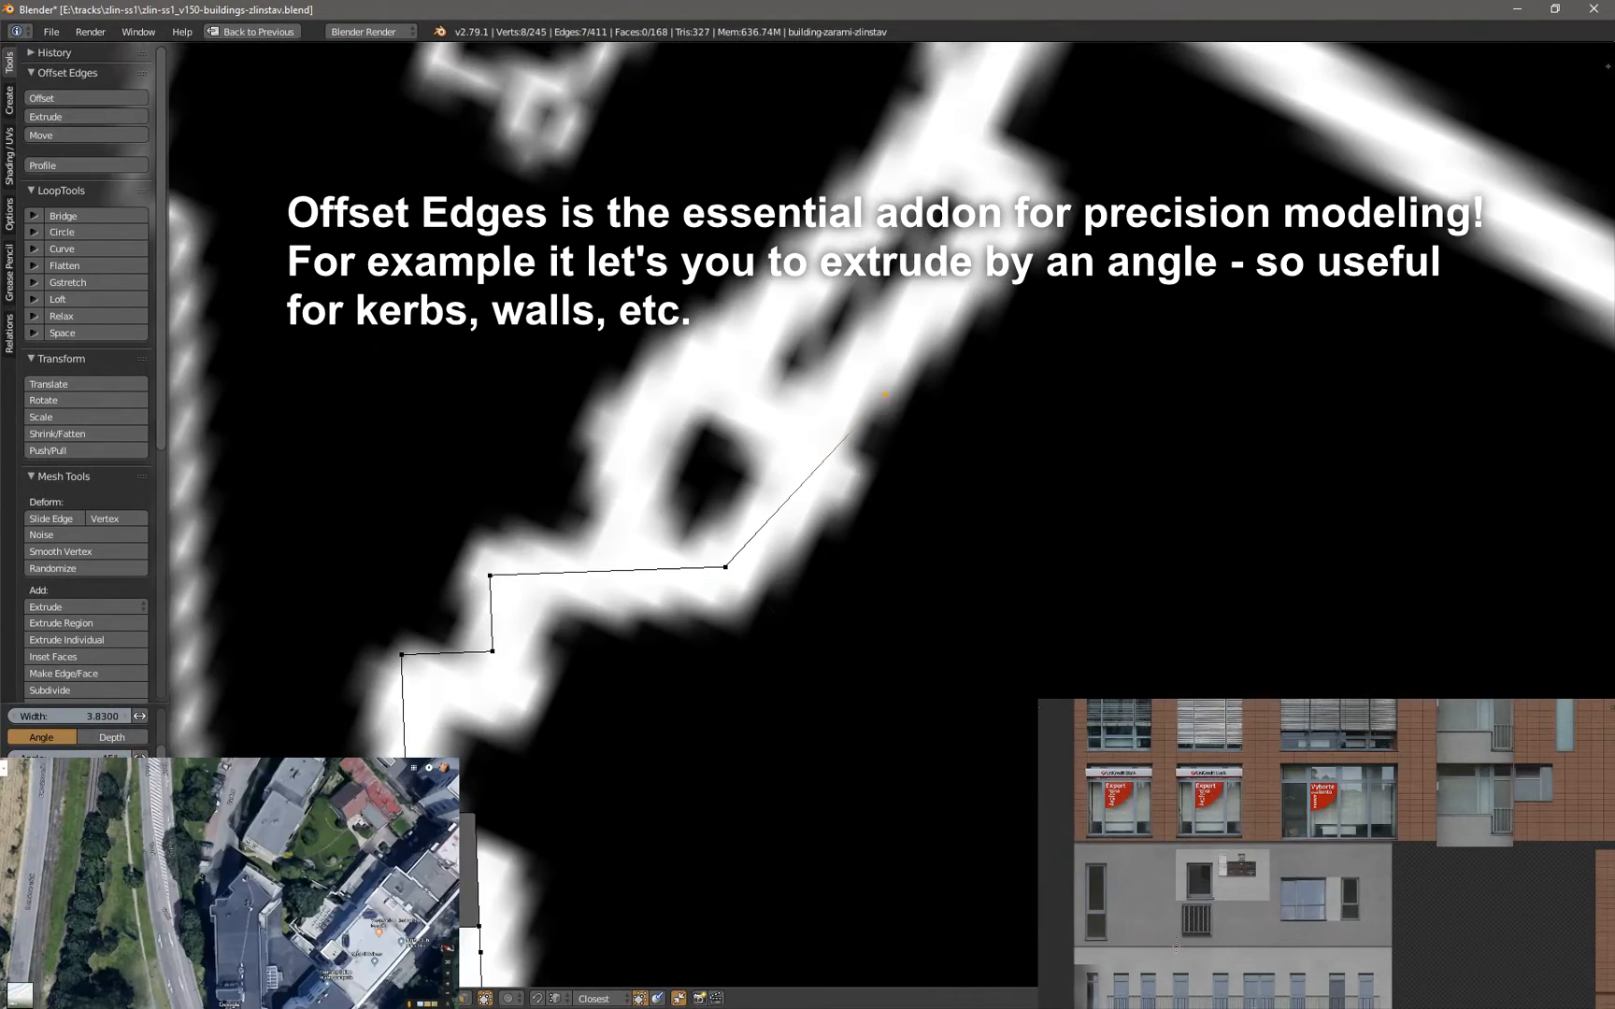
Set the diagonal outline segment's width to 2.33 and extrude another 2.33 segment perpendicular to it, across the wall
left_click_drag(103, 716, 73, 715)
left_click(64, 119)
left_click(117, 776)
scroll(647, 650, "down", 4)
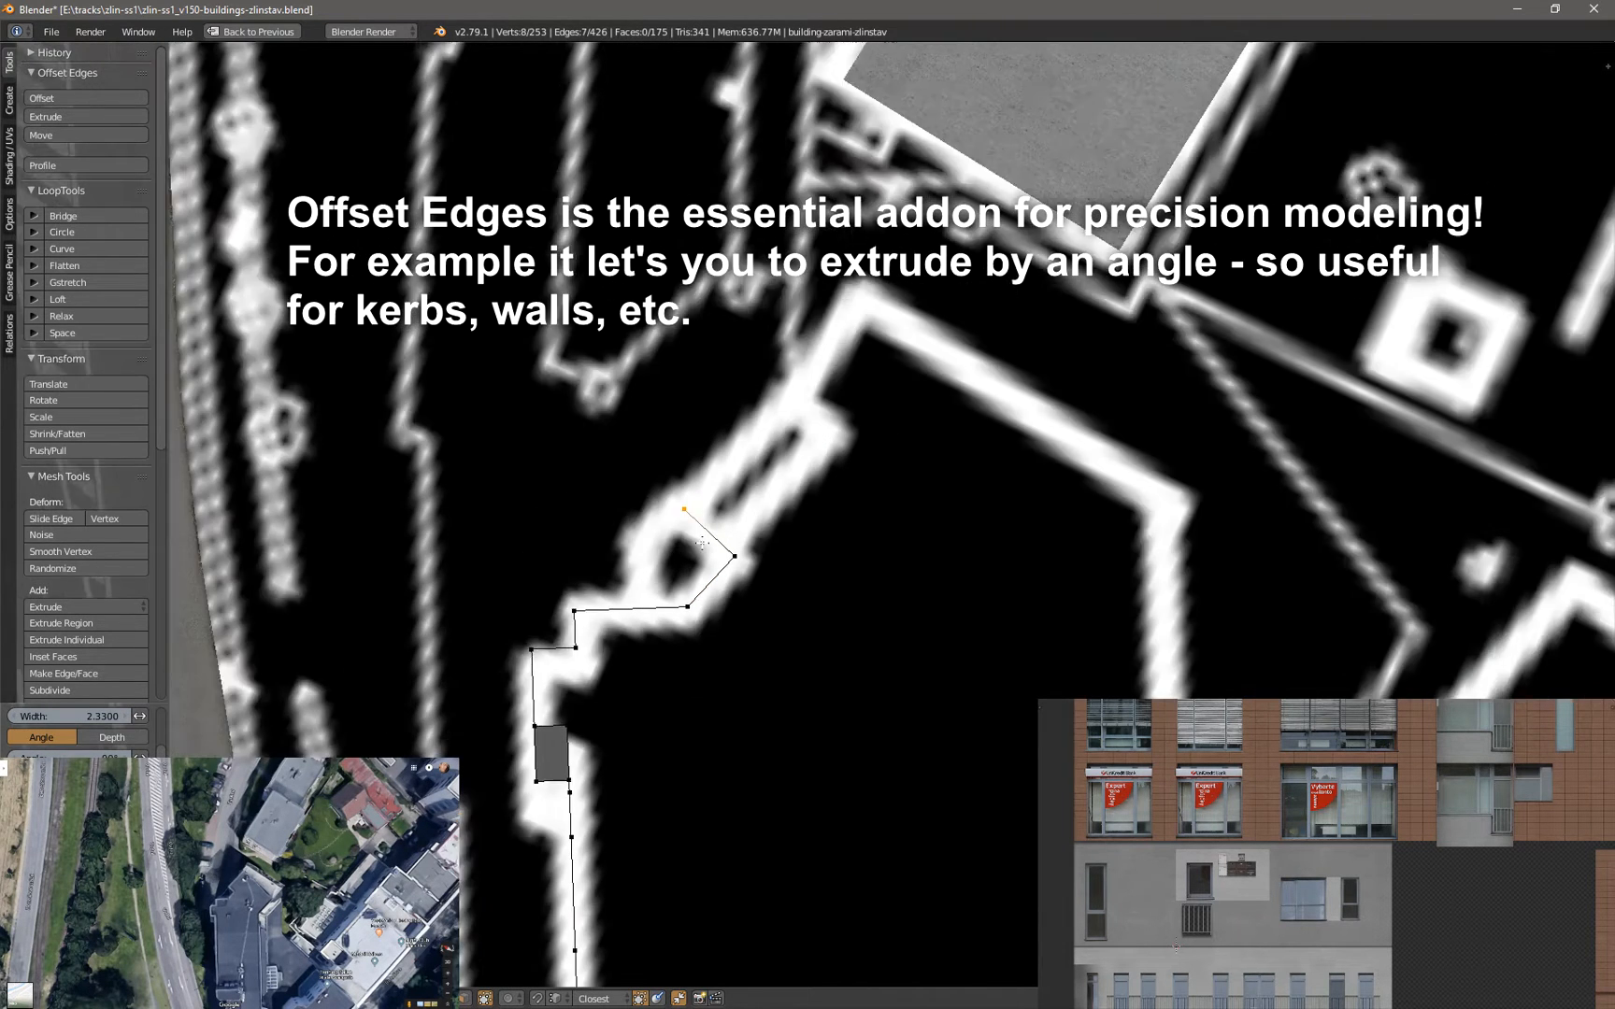
scroll(582, 458, "up", 1)
middle_click_drag(582, 459, 571, 499, "shift")
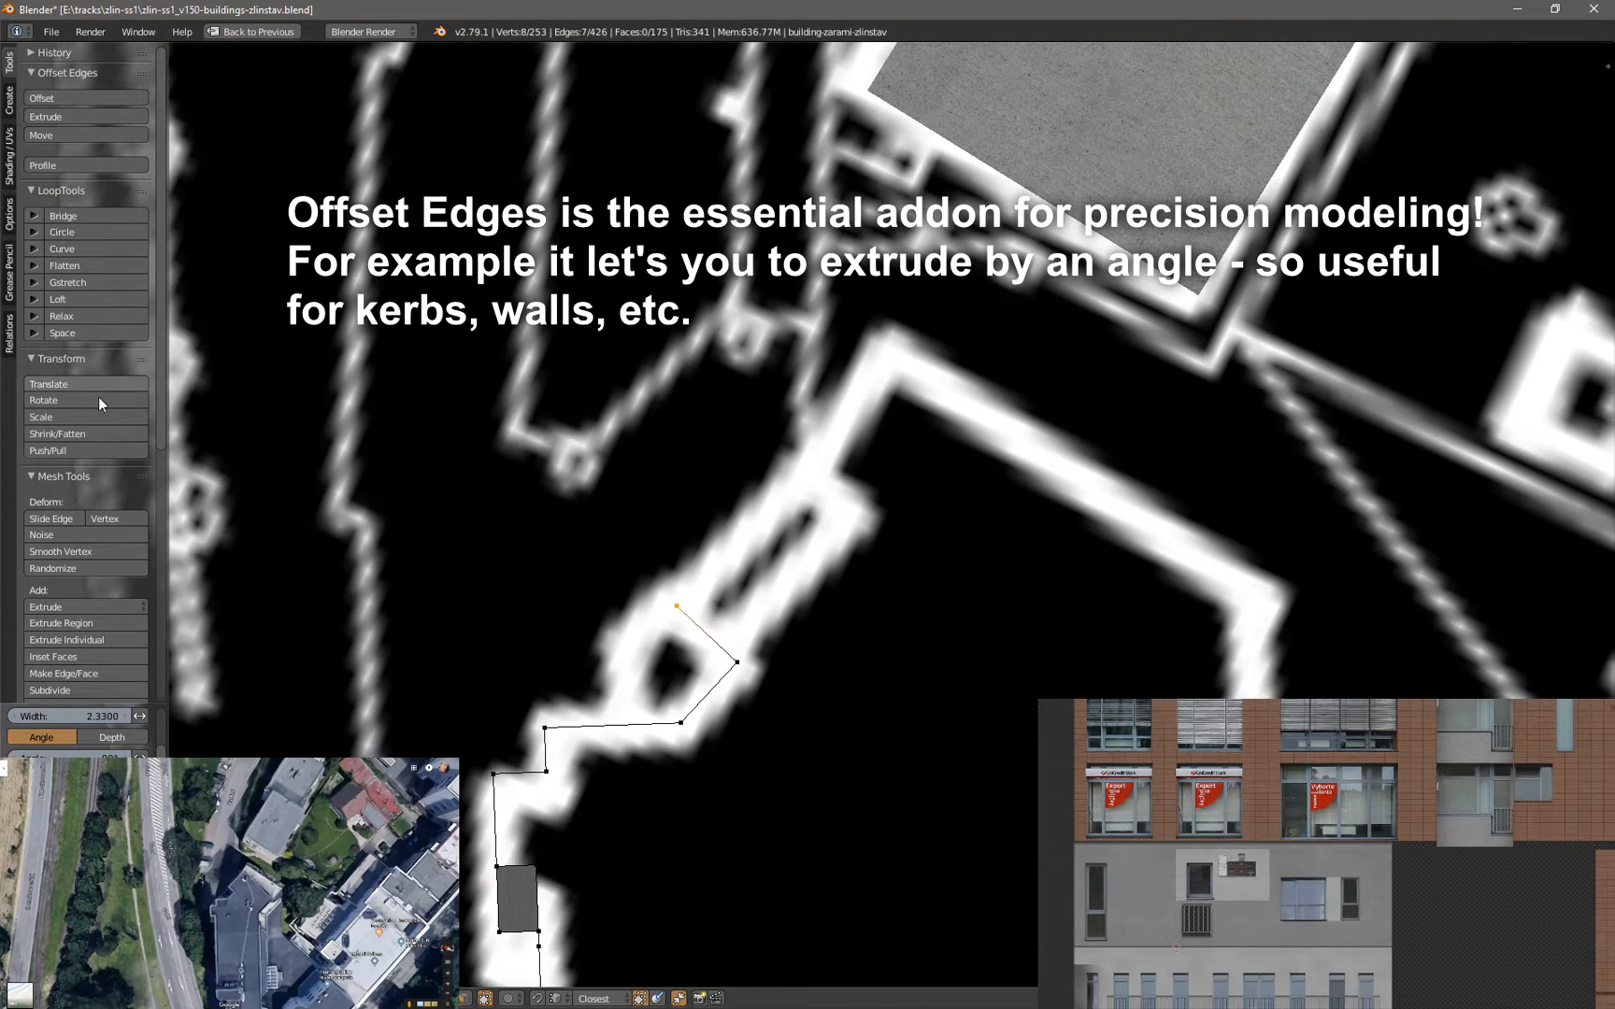
Continue the outline along the map's outer wall with Offset Edges extrusions of width 5.53, 3.51 and 12.36
left_click(101, 119)
left_click_drag(67, 716, 101, 716)
left_click(54, 118)
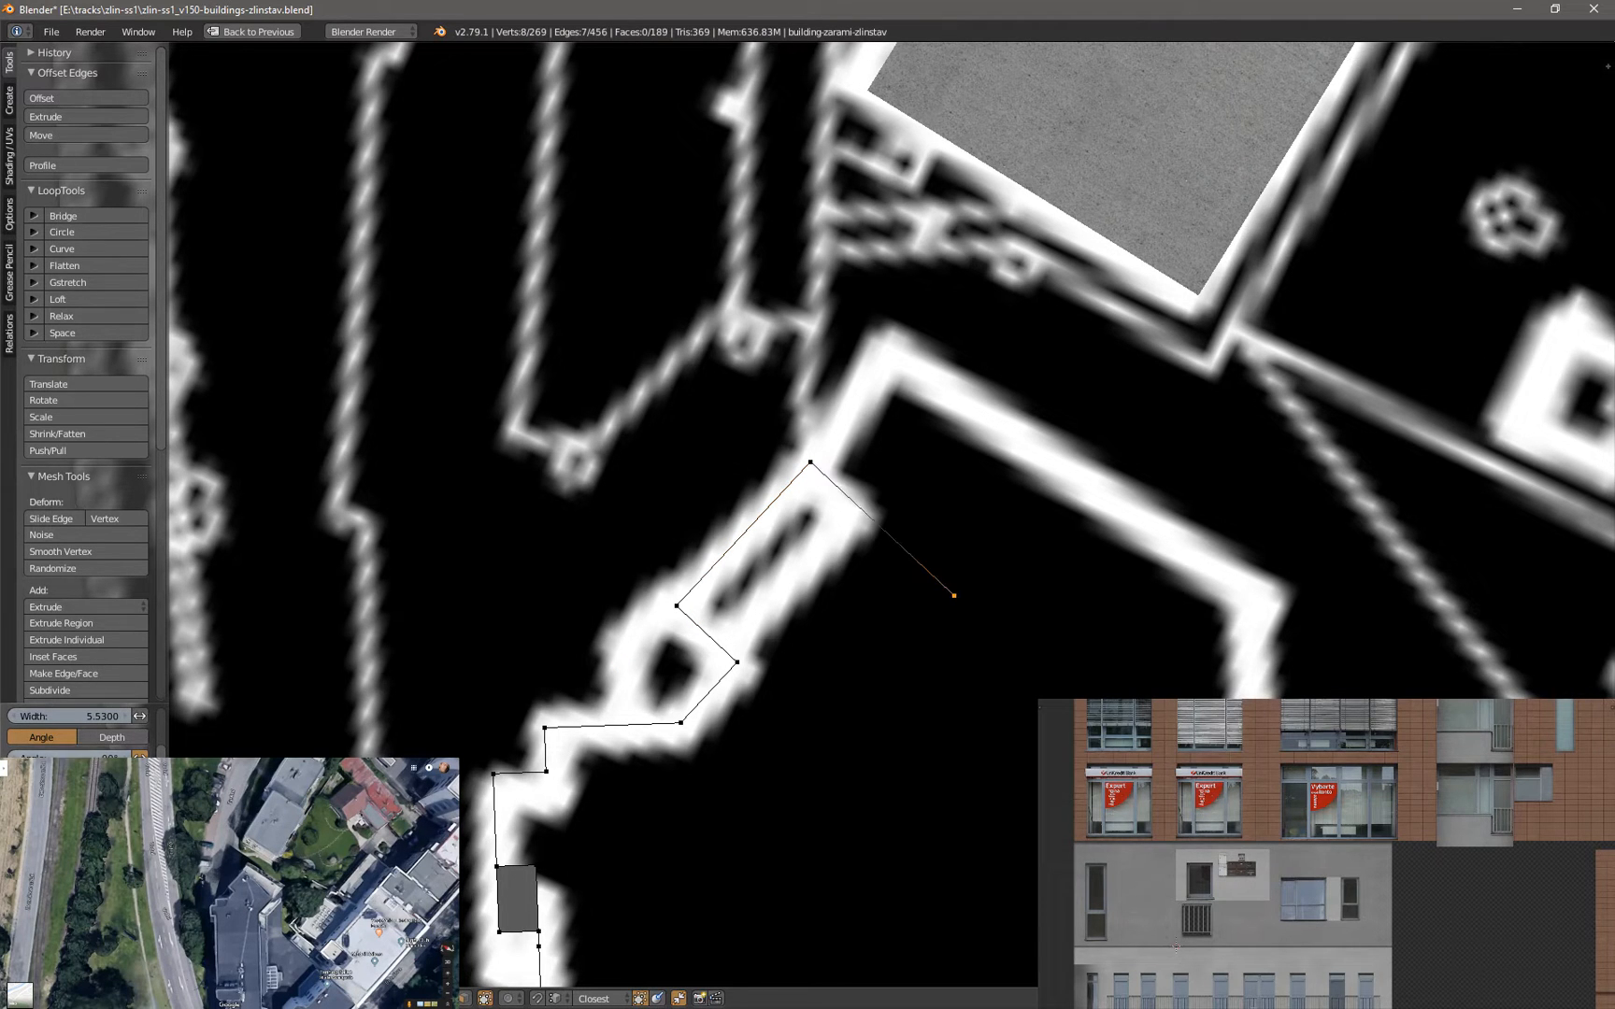
mouse_move(93, 754)
left_mouse_down()
mouse_move(46, 754)
mouse_move(61, 716)
mouse_move(124, 753)
left_mouse_up()
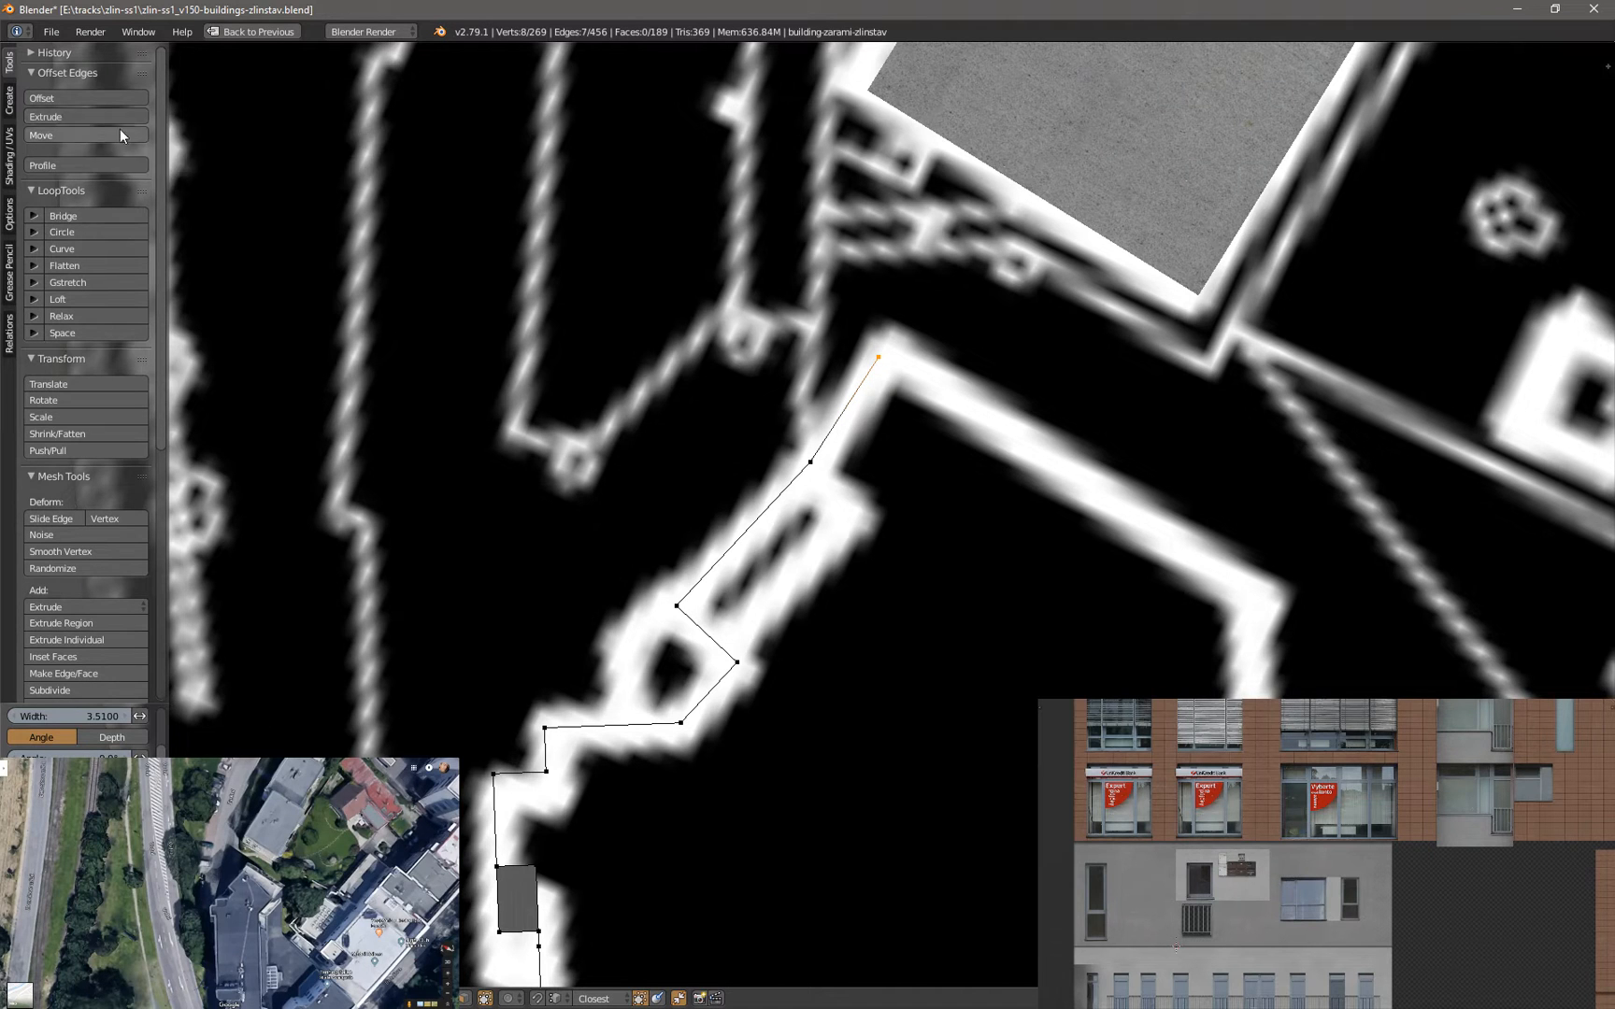
left_click(54, 116)
left_click_drag(61, 716, 140, 716)
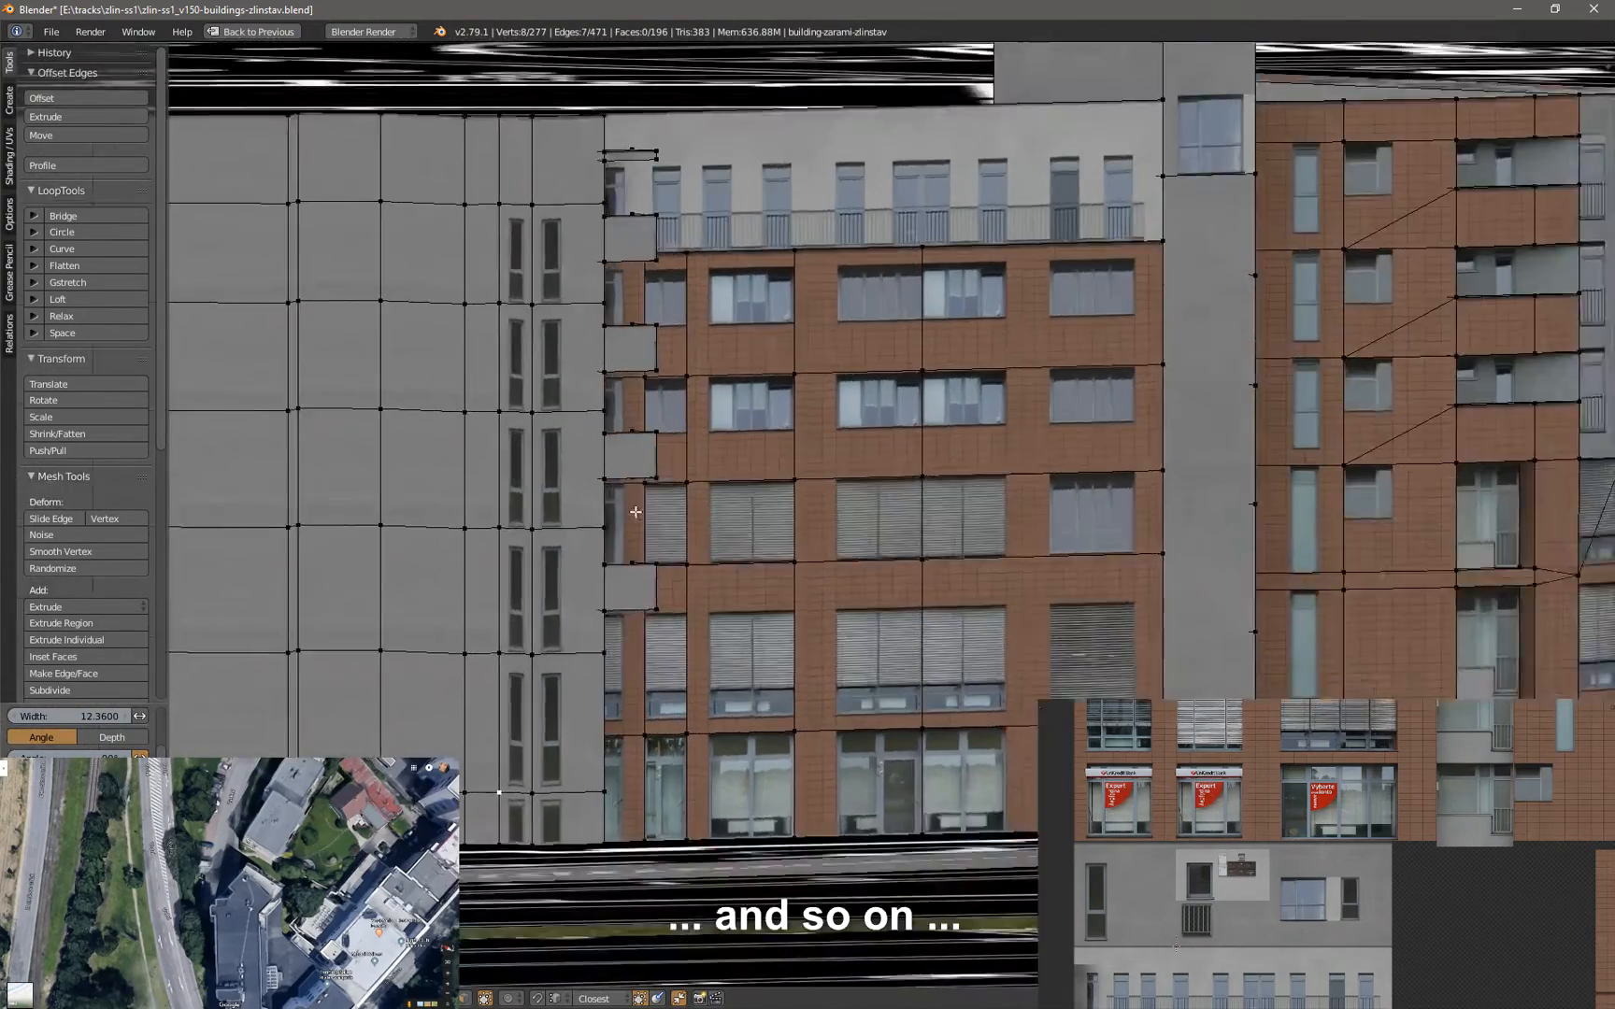
Save the building file over its existing version
middle_click_drag(635, 512, 795, 504)
key("KP_5")
scroll(636, 529, "down", 2)
key("ctrl+s")
left_click(623, 501)
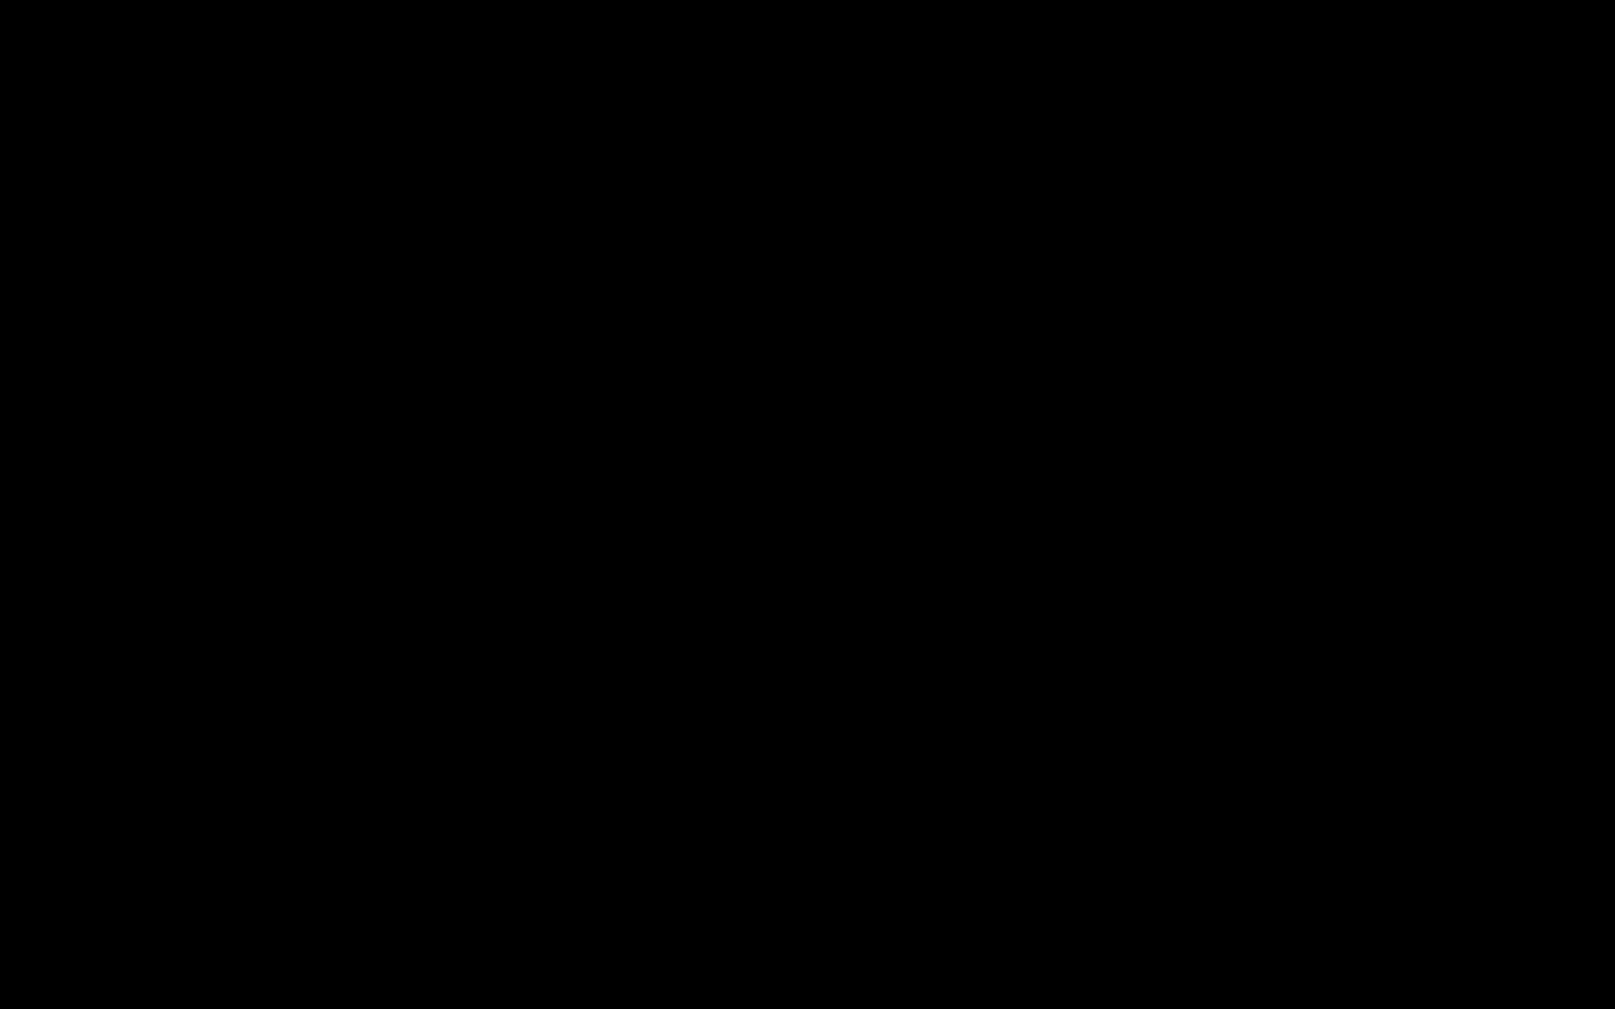
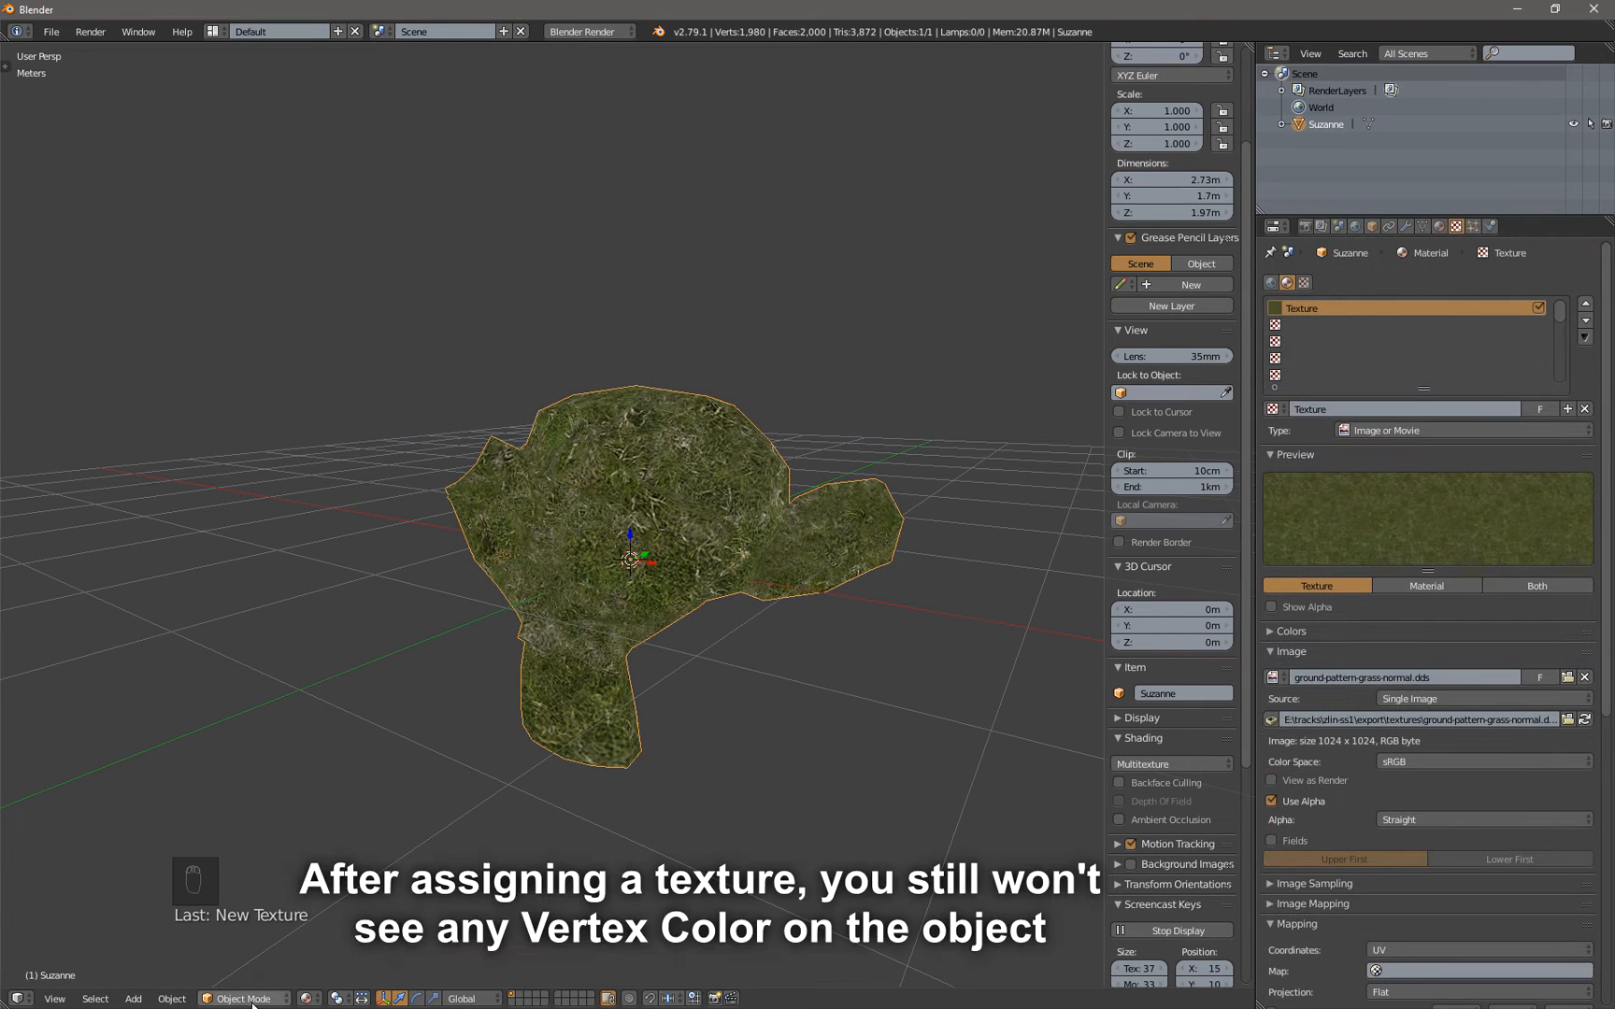
Switch the Suzanne object to Vertex Paint mode and paint on it with a black brush
left_click(245, 998)
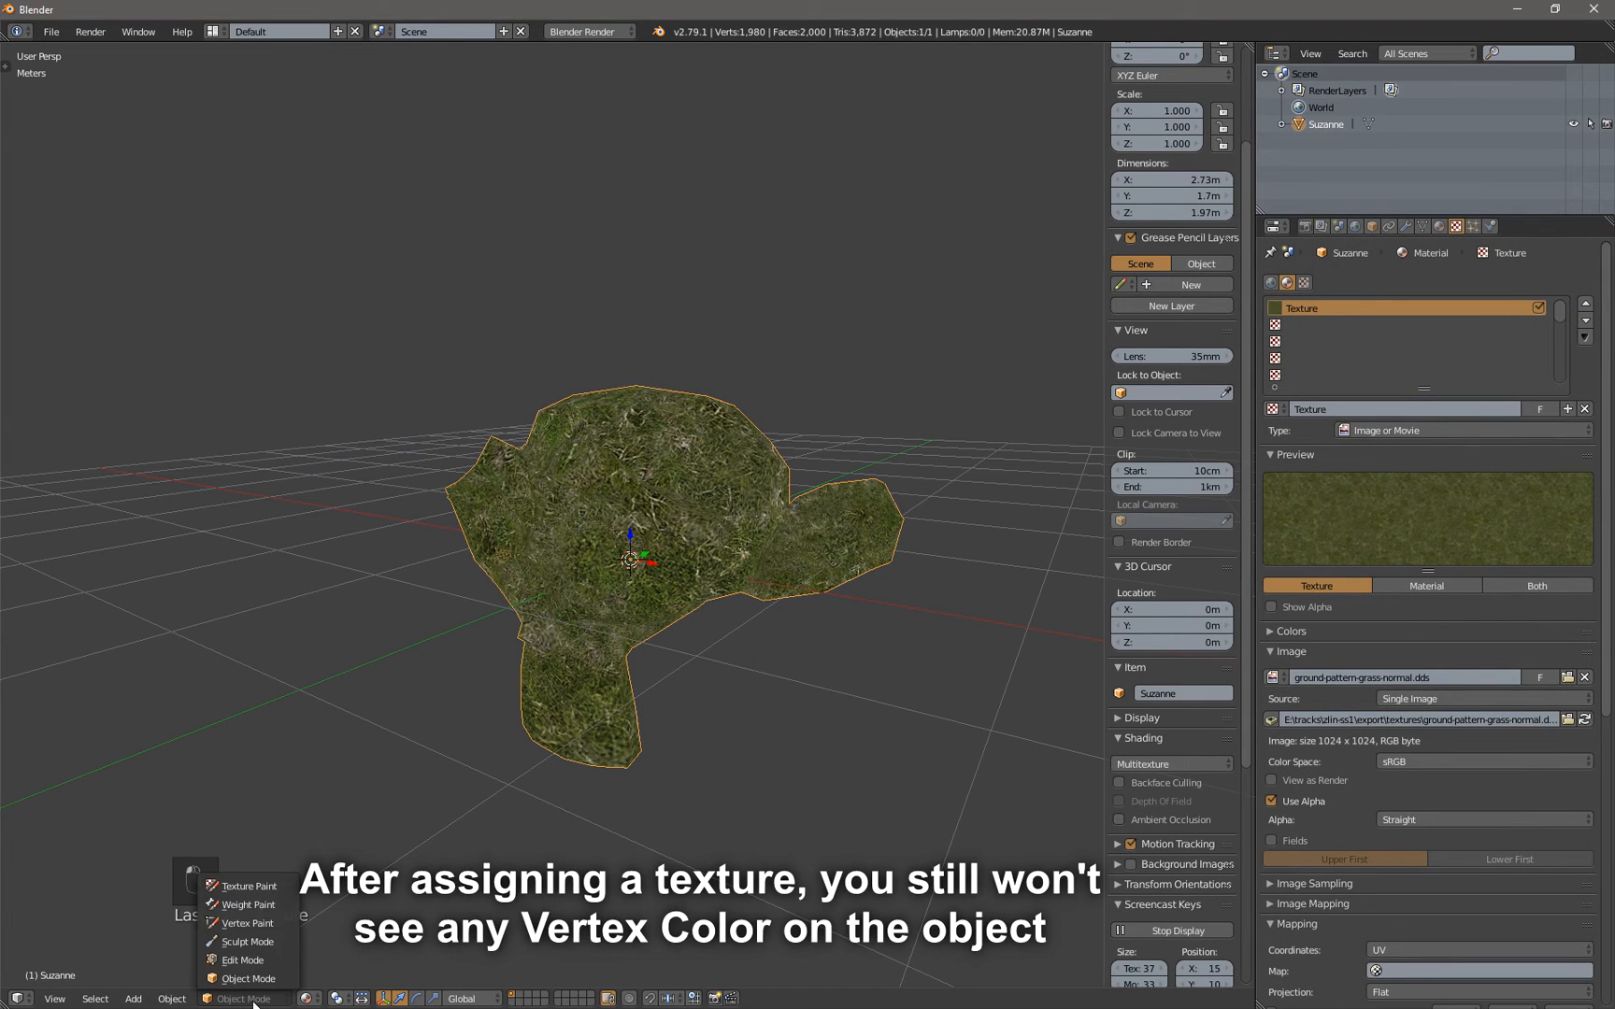
left_click(252, 924)
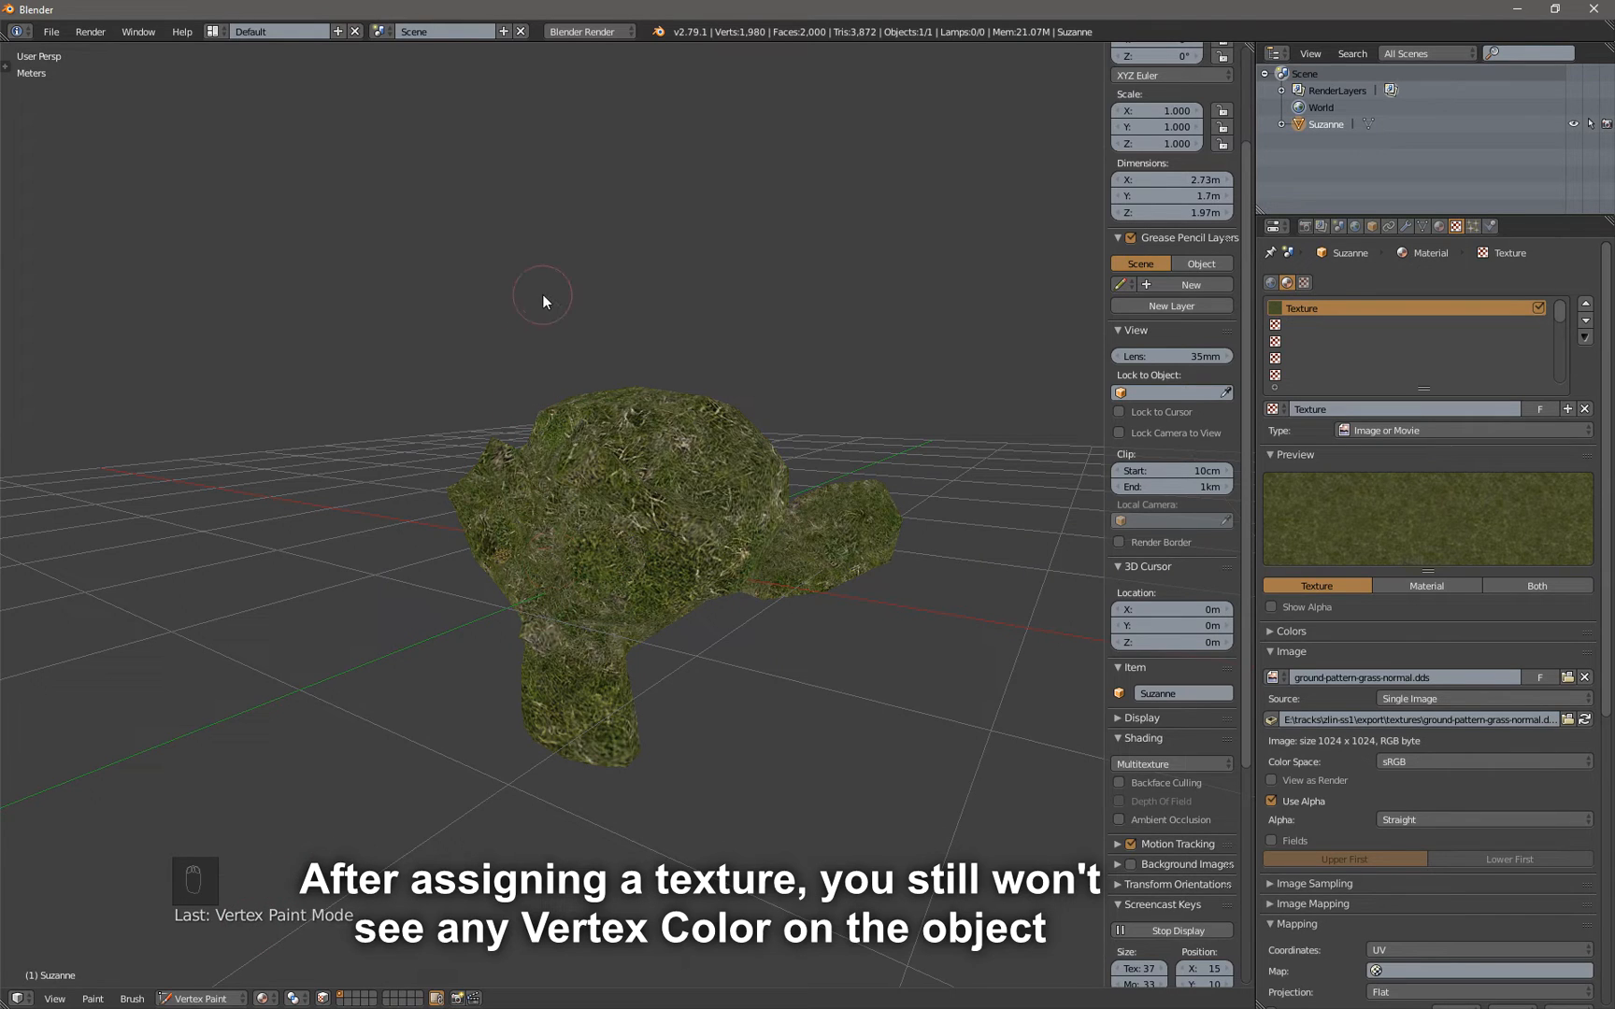
key("t")
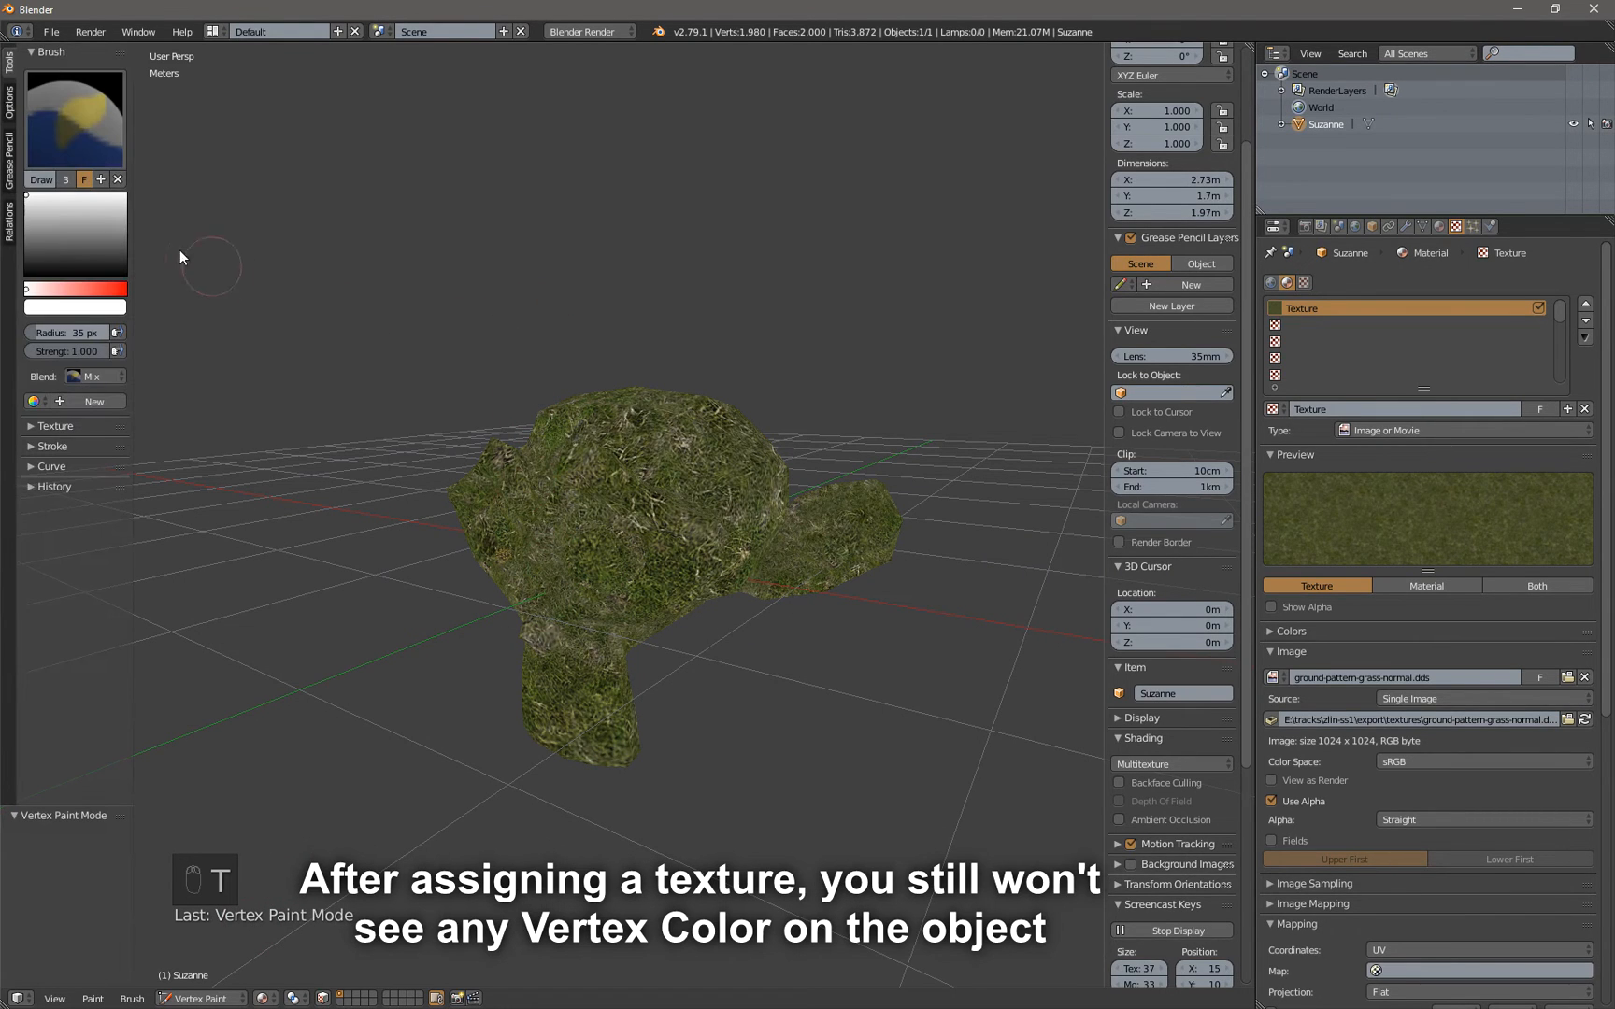
mouse_move(63, 205)
left_mouse_down()
mouse_move(31, 229)
mouse_move(27, 273)
left_mouse_up()
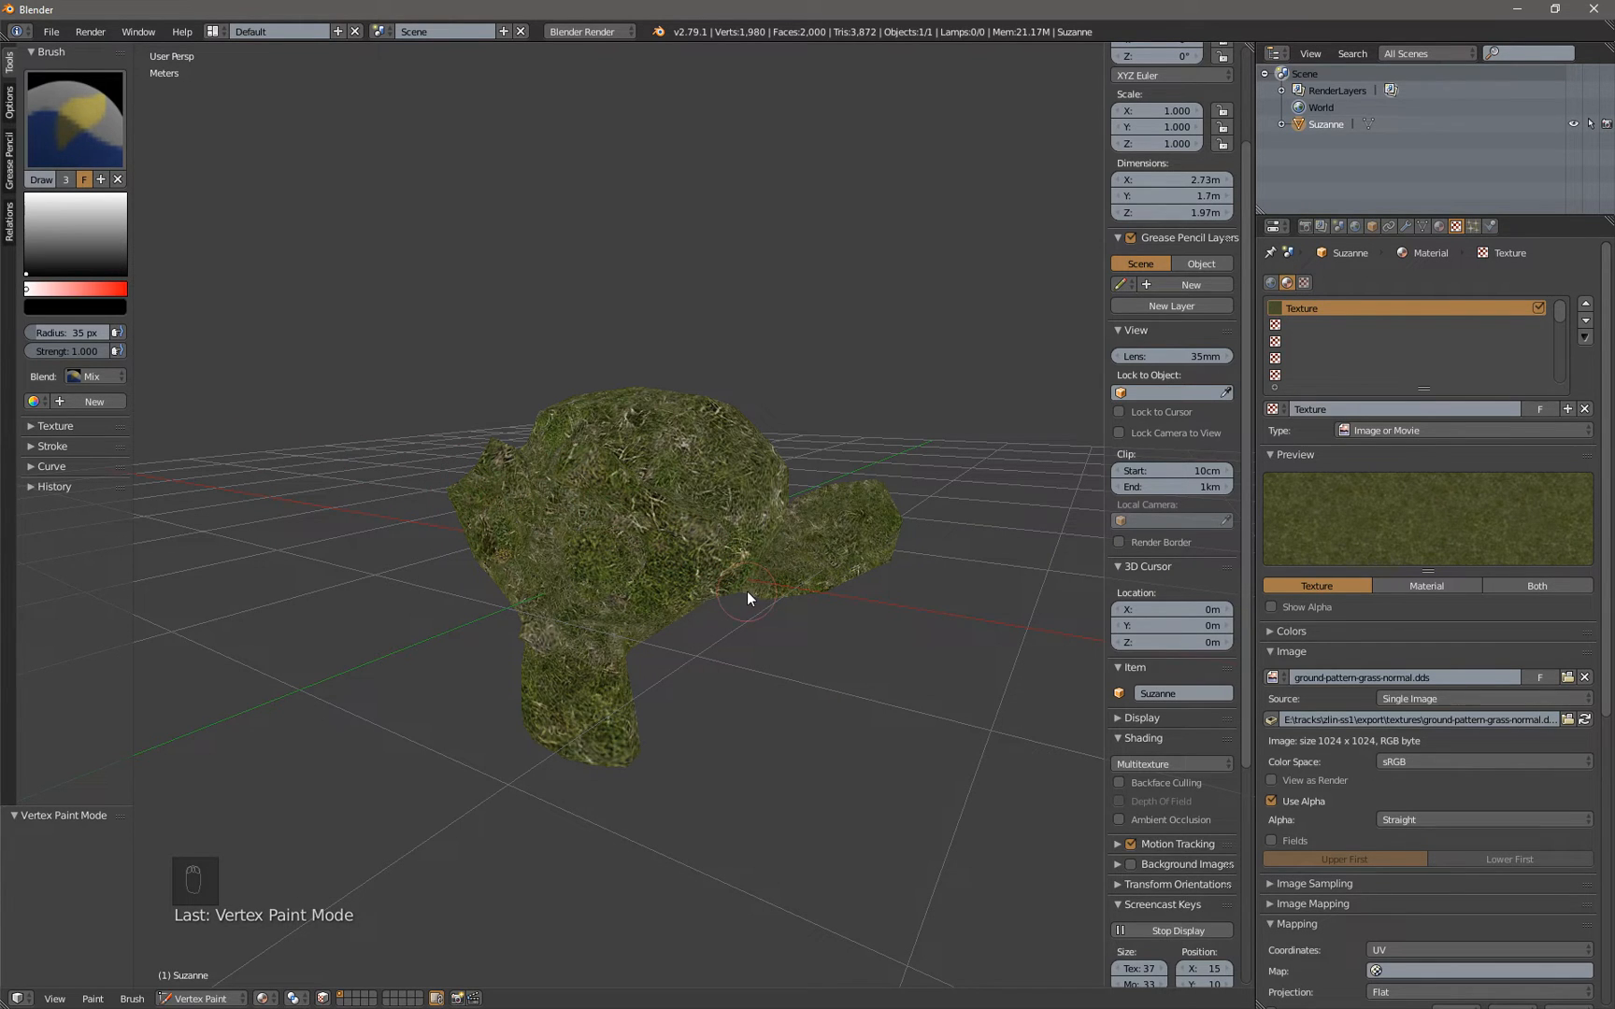
left_click_drag(748, 590, 755, 589)
Set the grass texture's blend mode to Multiply and paint black vertex colour on the Suzanne mesh
scroll(1475, 730, "down", 10)
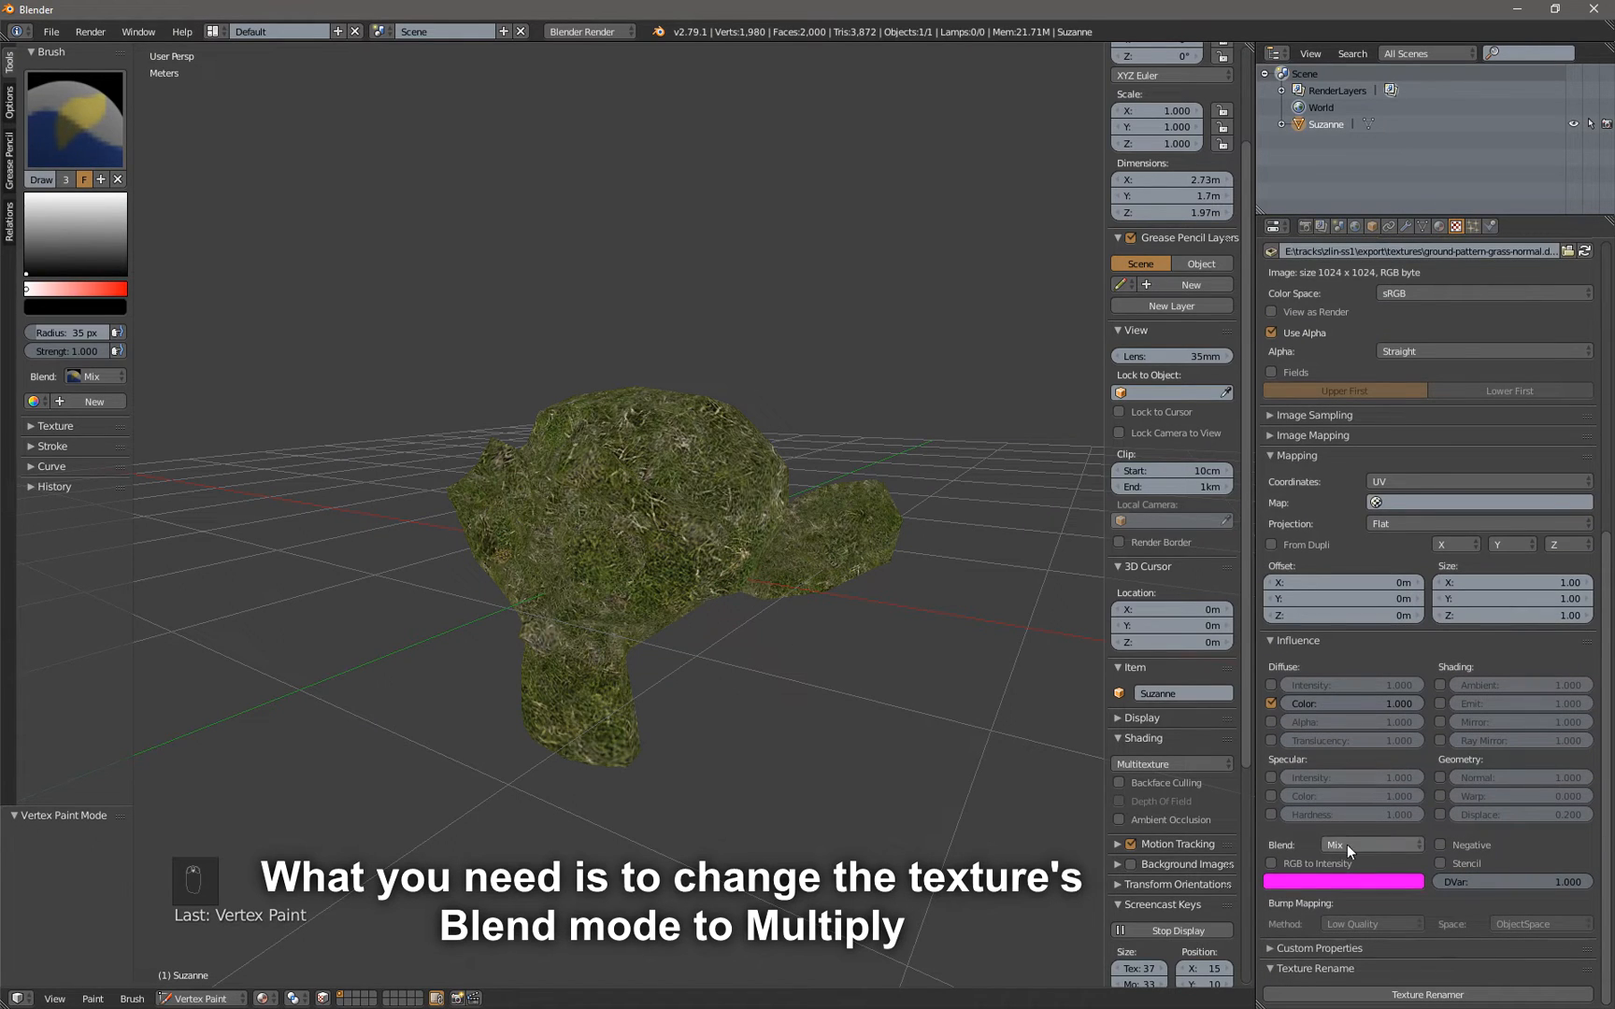
left_click(1363, 845)
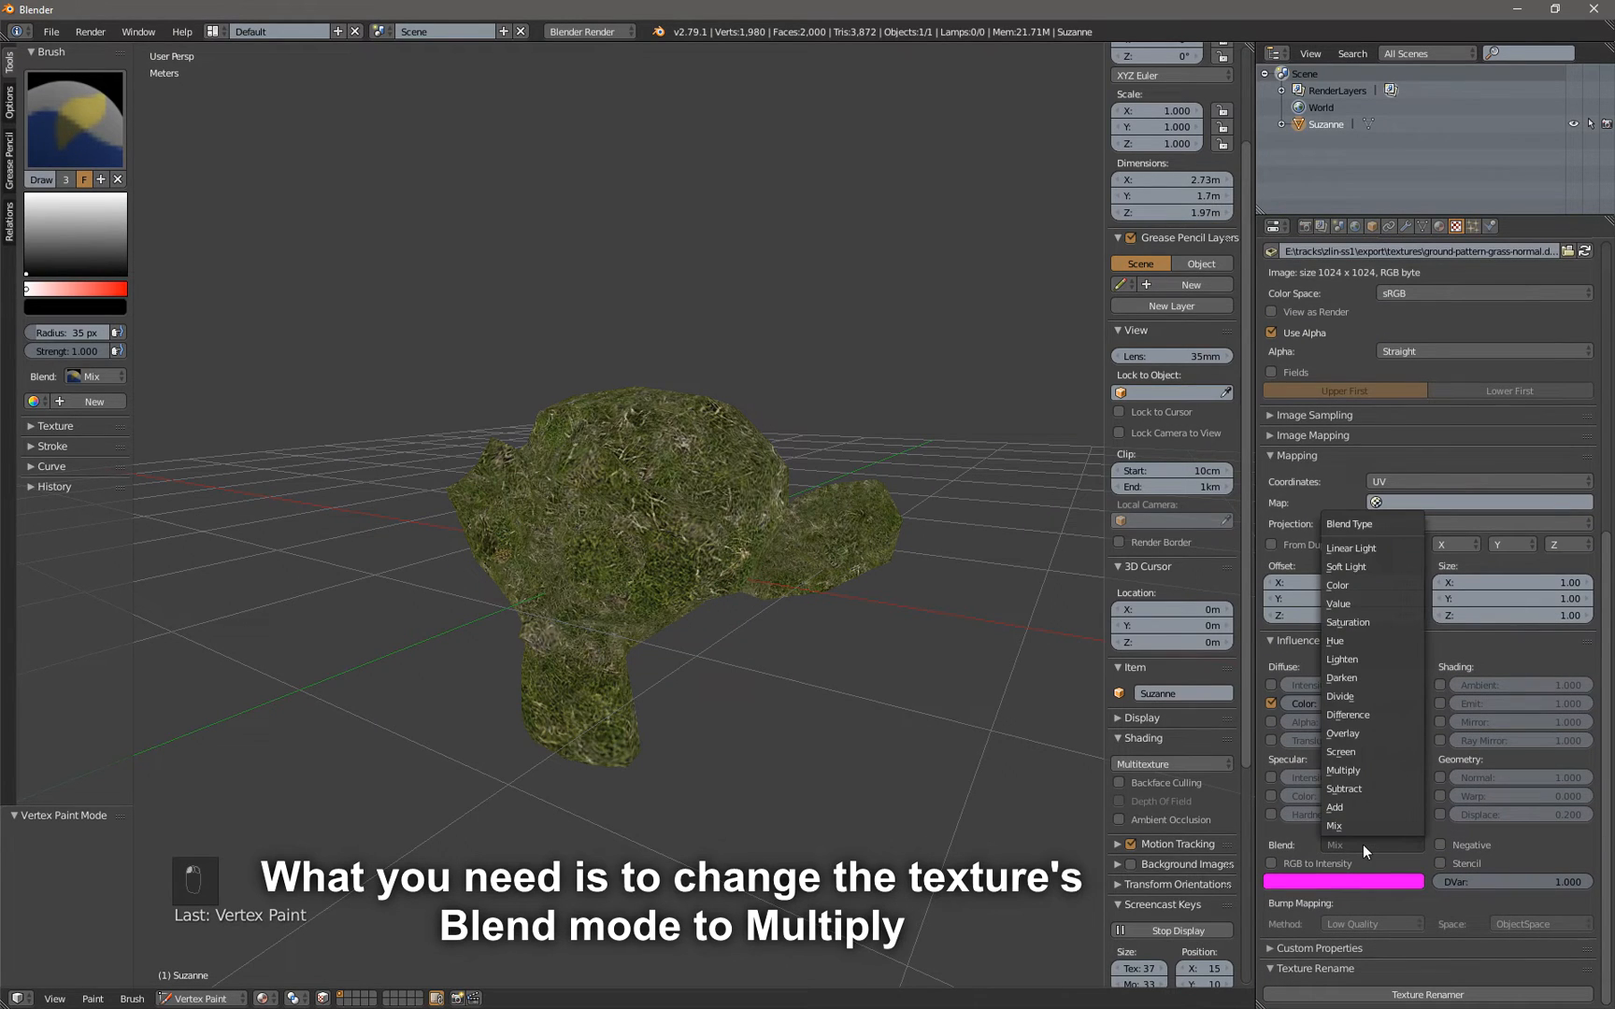
left_click(1363, 771)
mouse_move(657, 471)
middle_mouse_down()
mouse_move(596, 435)
mouse_move(609, 441)
middle_mouse_up()
left_click_drag(619, 541, 629, 496)
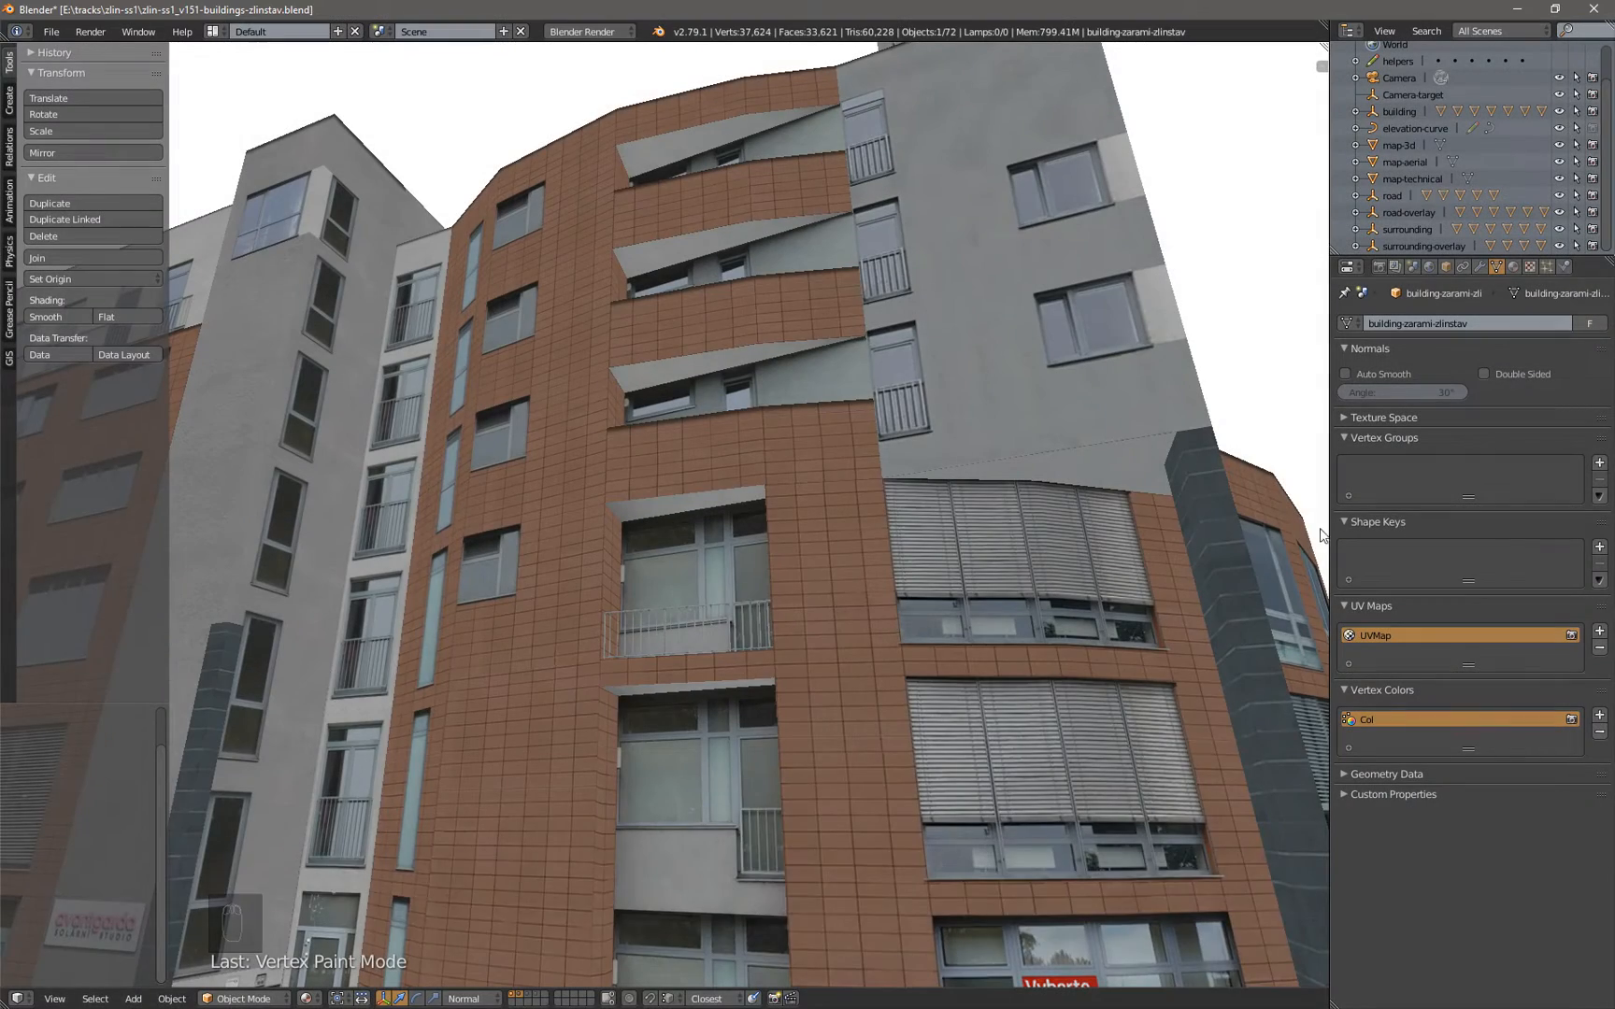
Put the Zlínstav building into Vertex Paint mode and enable face selection masking
middle_click_drag(715, 349, 731, 339)
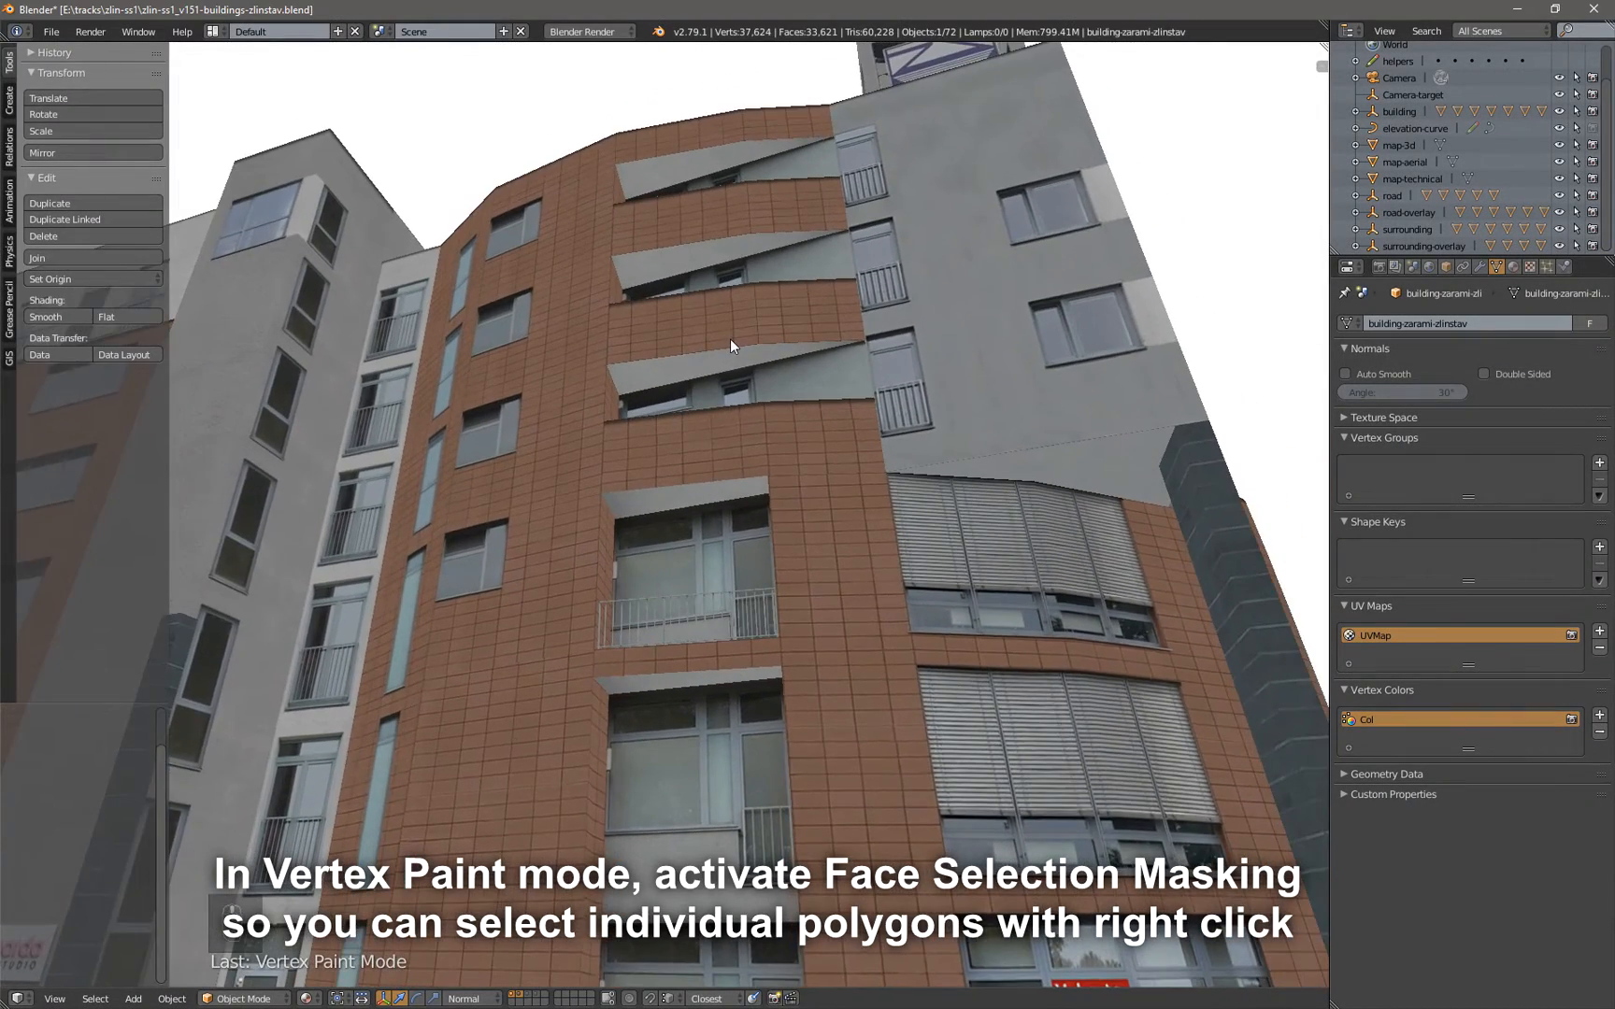
key("v")
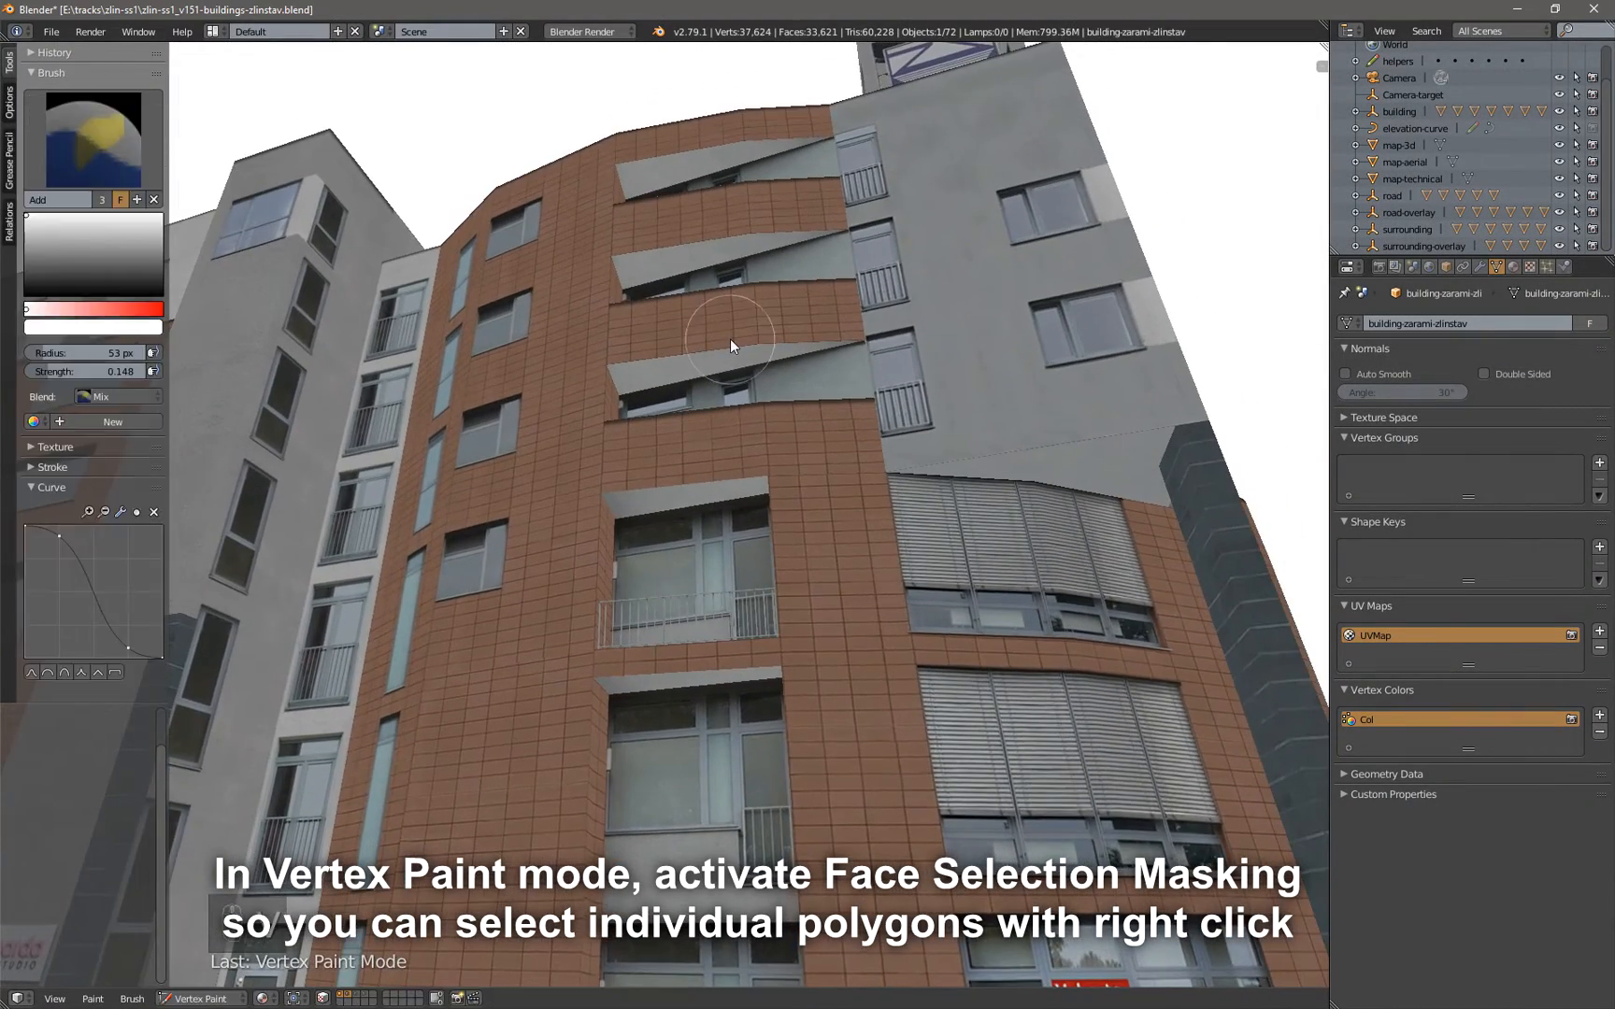
left_click(323, 998)
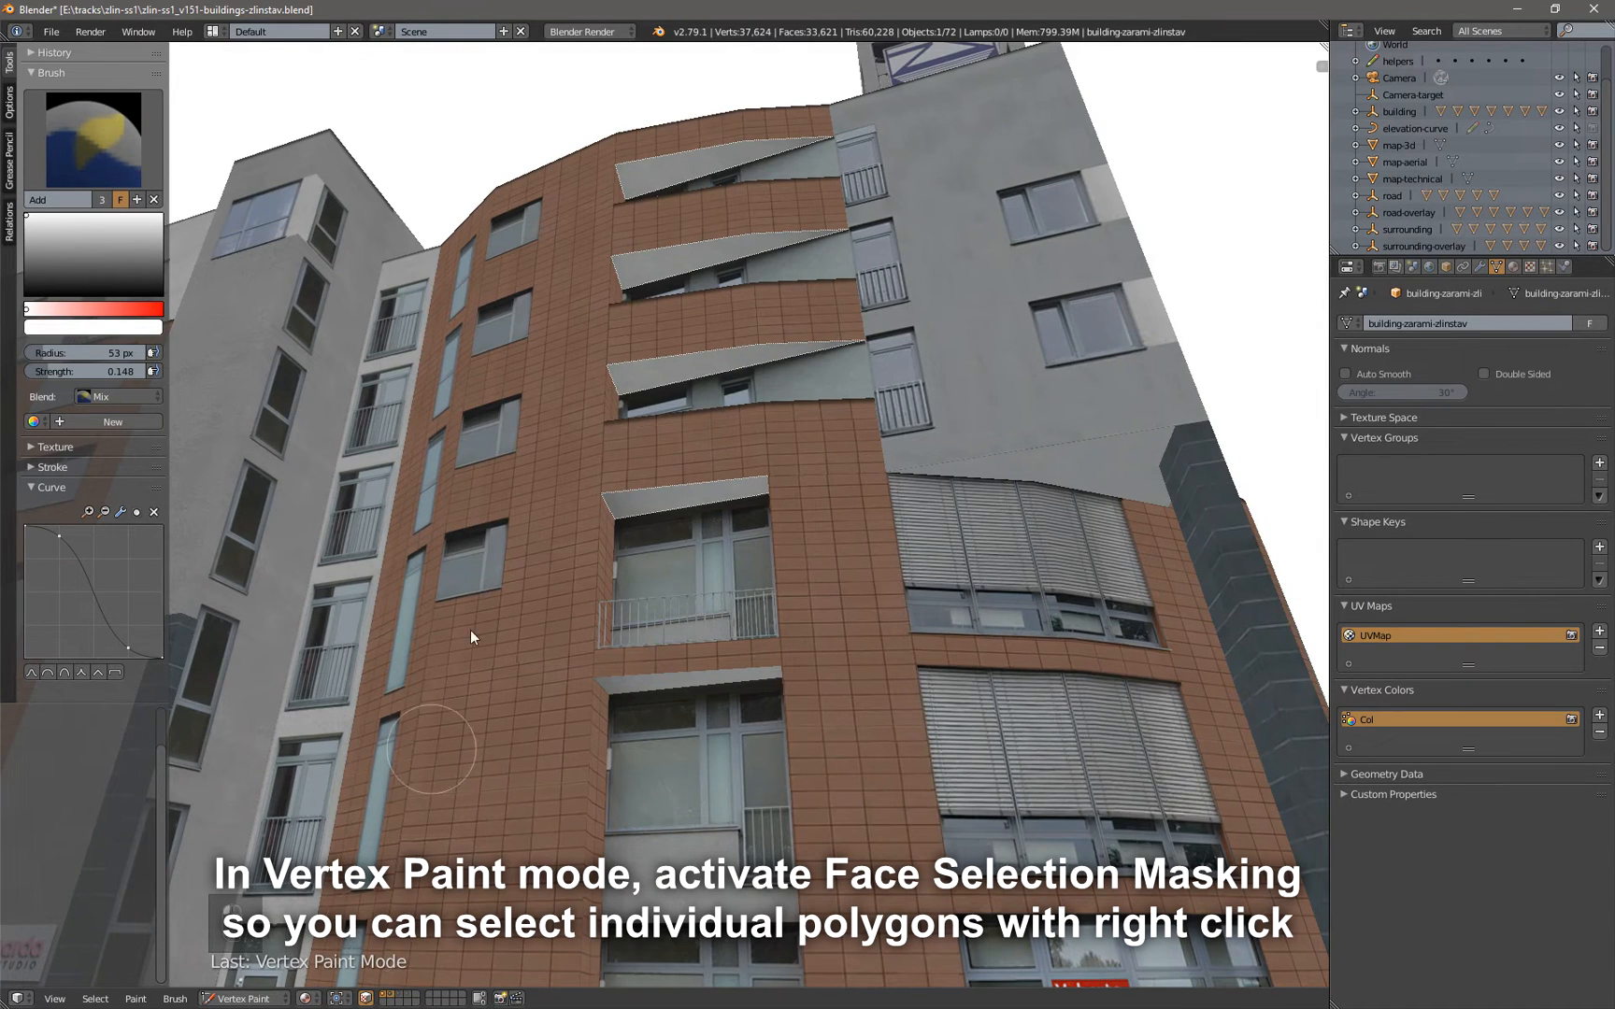
Select the downward-facing faces above the five window recesses and under the grey overhang, and set the brush colour to grey
right_click(671, 164)
right_click(694, 260, "shift")
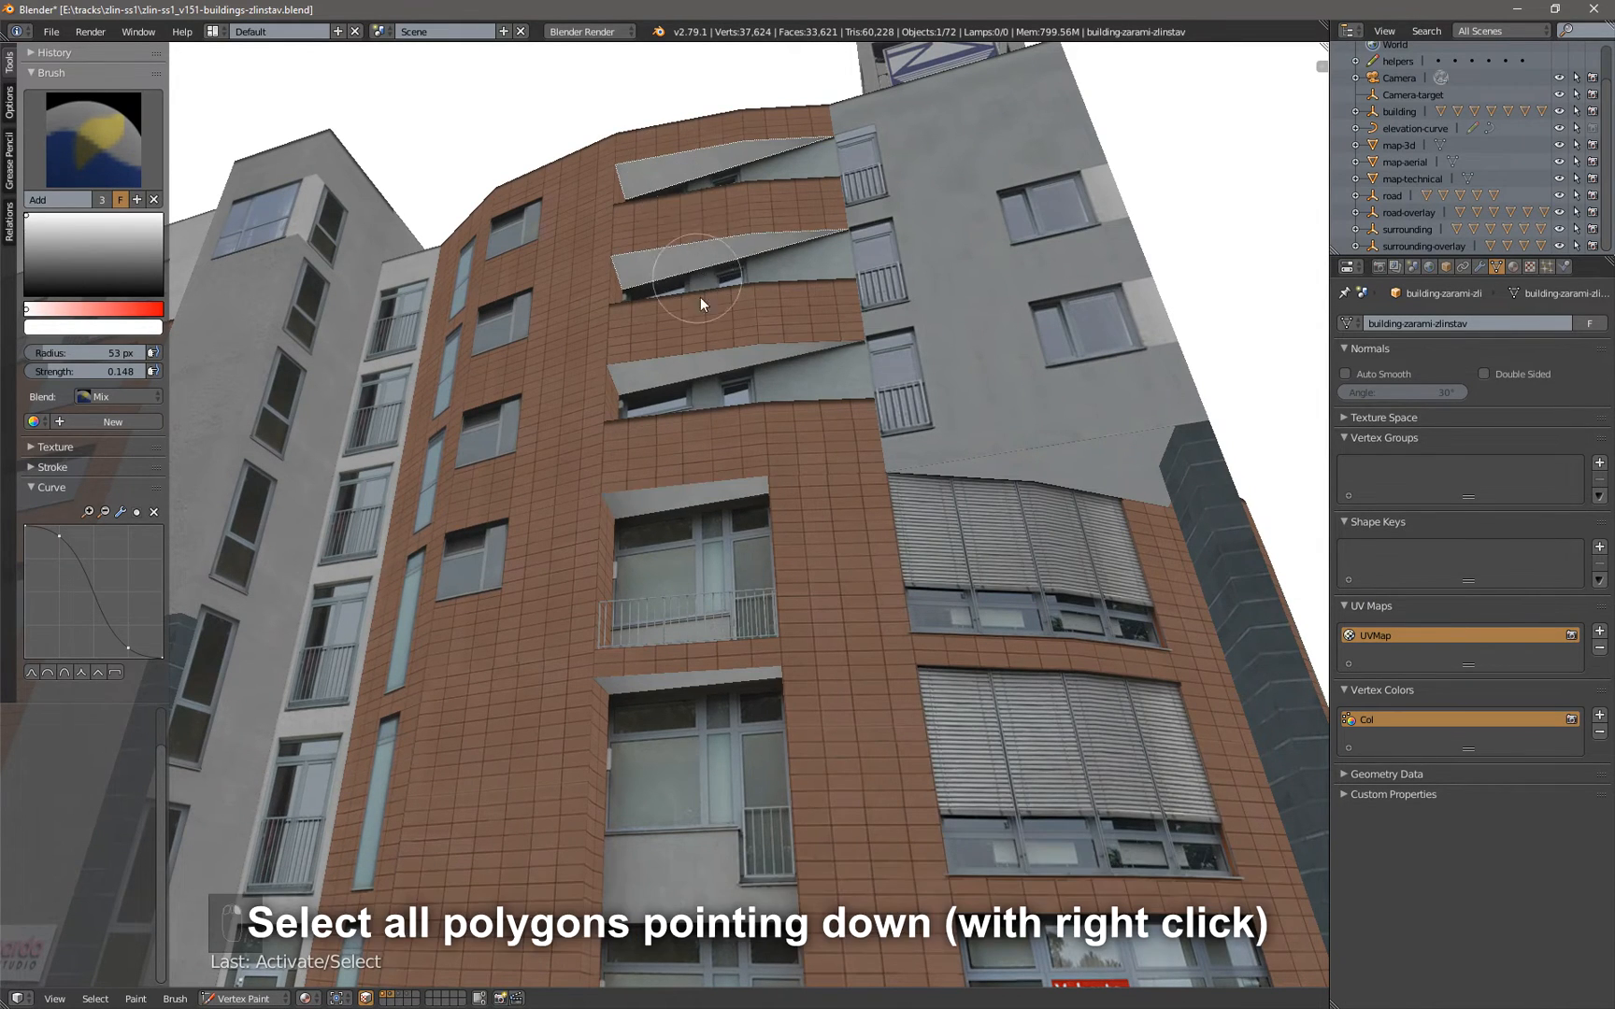
right_click(697, 368, "shift")
right_click(688, 487, "shift")
middle_click_drag(786, 499, 809, 432, "shift")
right_click(702, 501, "shift")
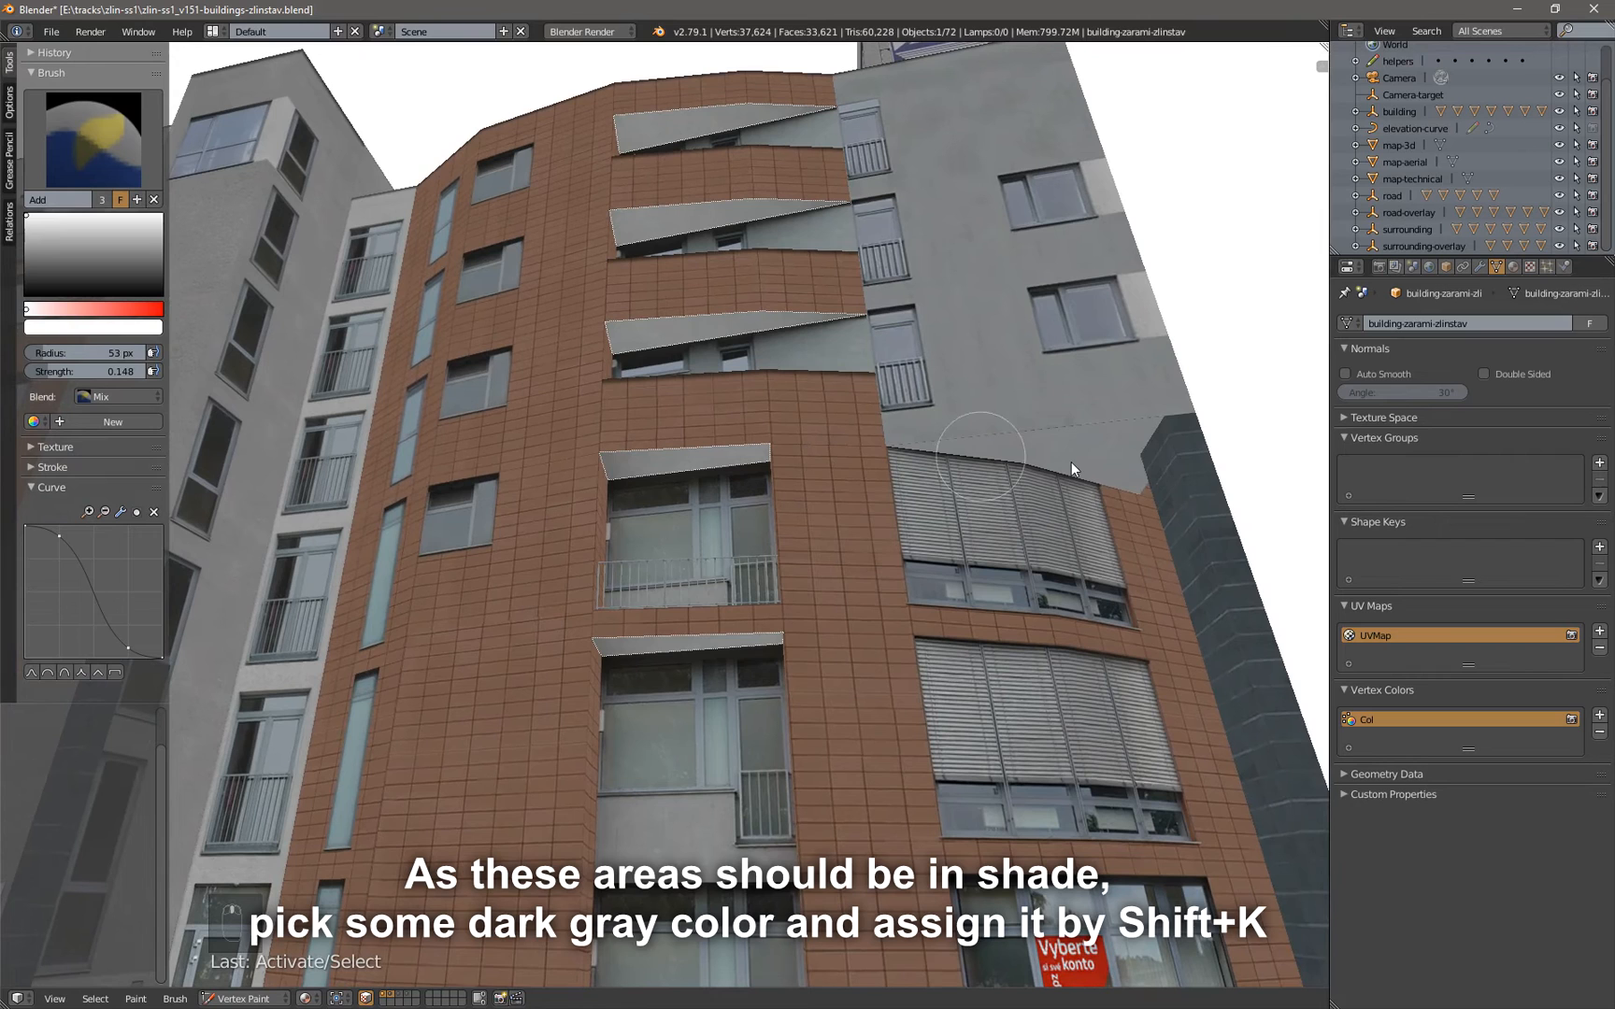
right_click(1122, 452, "shift")
left_click_drag(94, 238, 93, 250)
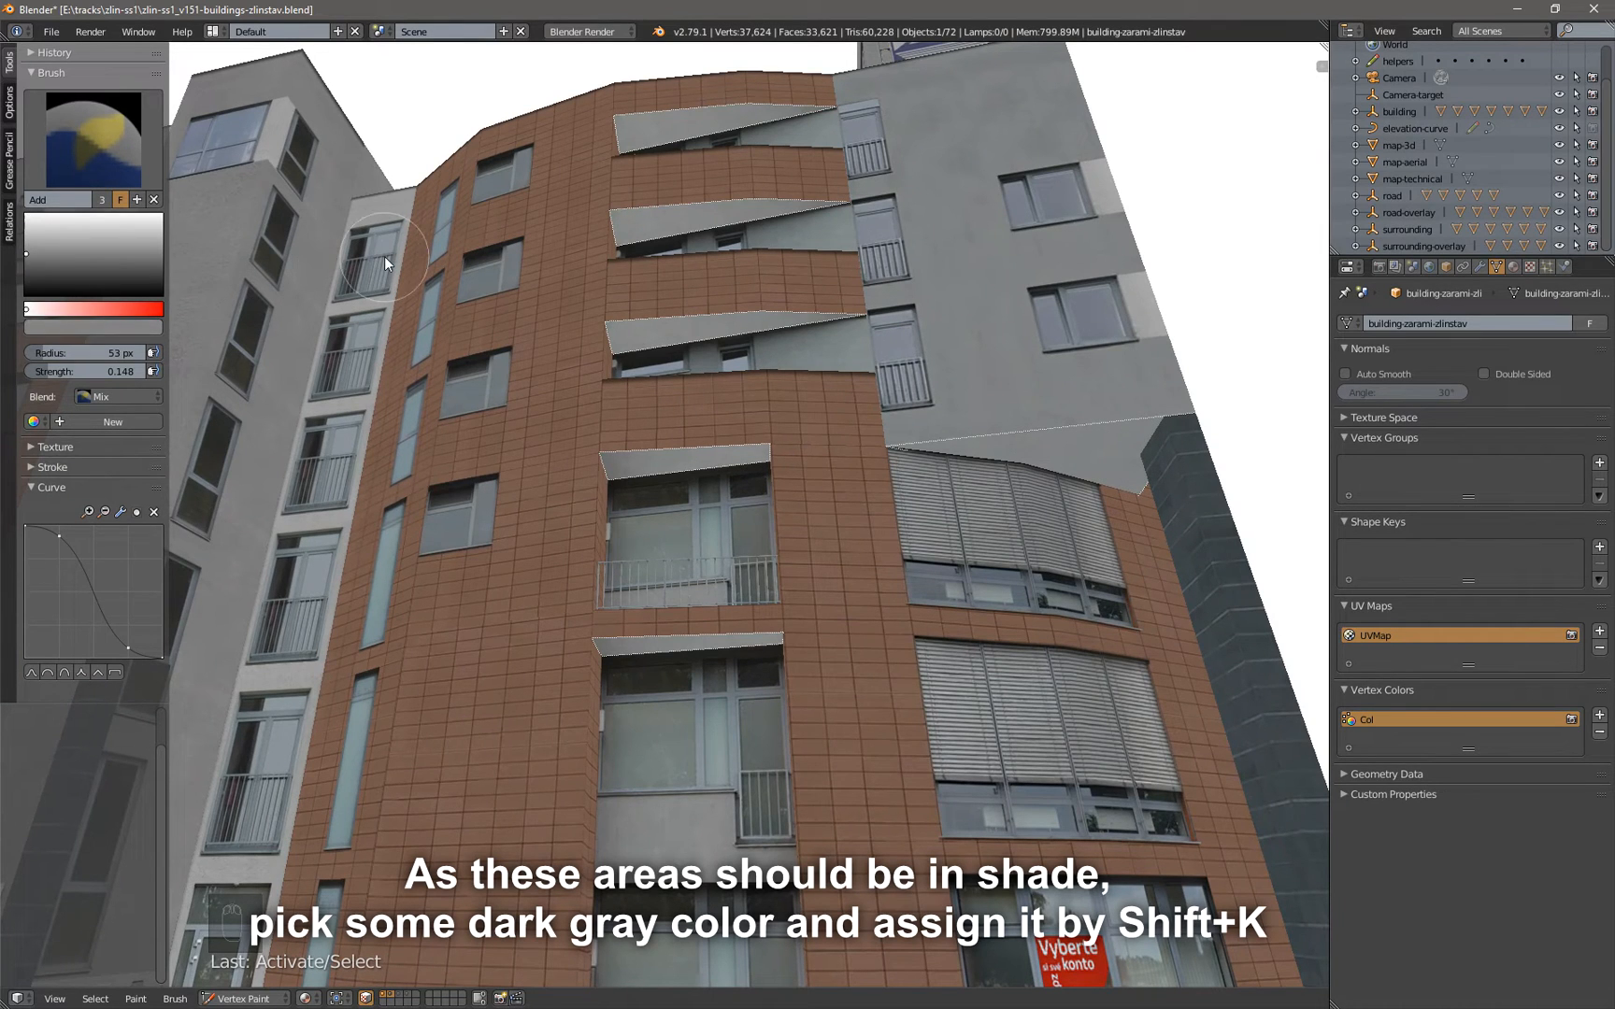
Fill the selected undersides of the five window recesses and the grey overhang with the dark grey vertex colour
key("shift+k")
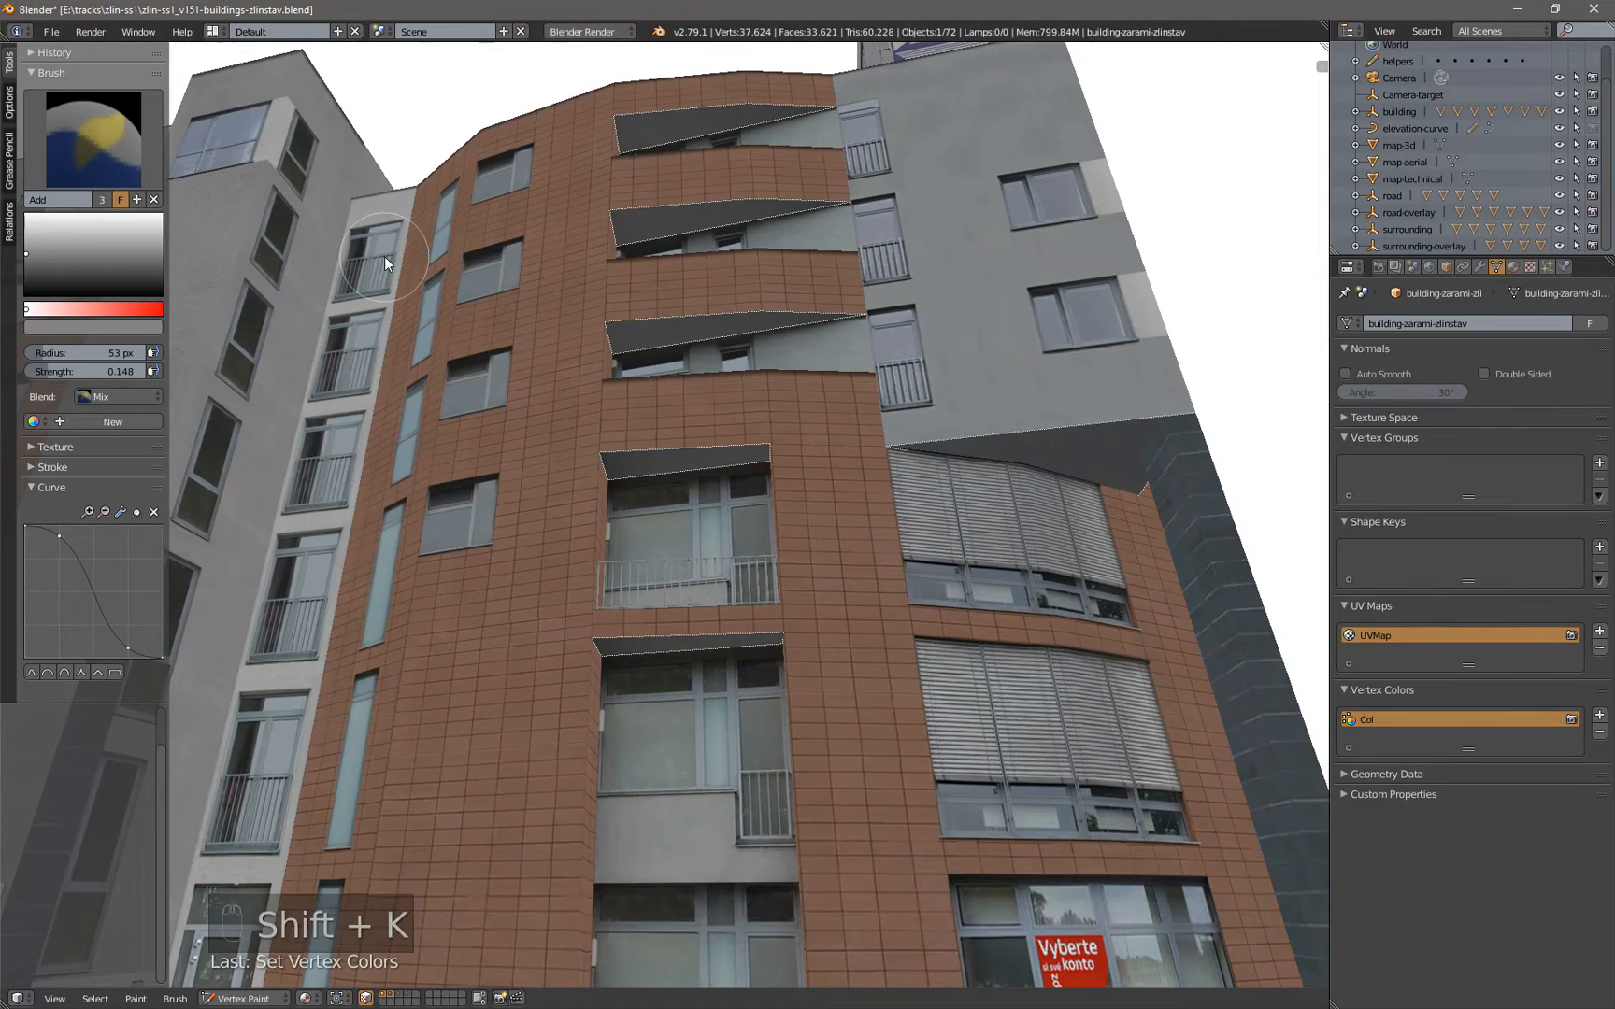
key("v")
mouse_move(817, 314)
middle_mouse_down()
mouse_move(718, 316)
mouse_move(794, 337)
mouse_move(729, 356)
mouse_move(795, 366)
mouse_move(660, 208)
middle_mouse_up()
scroll(773, 367, "up", 3)
In Vertex Paint mode, select the left inner side faces of all five window recesses on the brick facade
key("v")
right_click(634, 168)
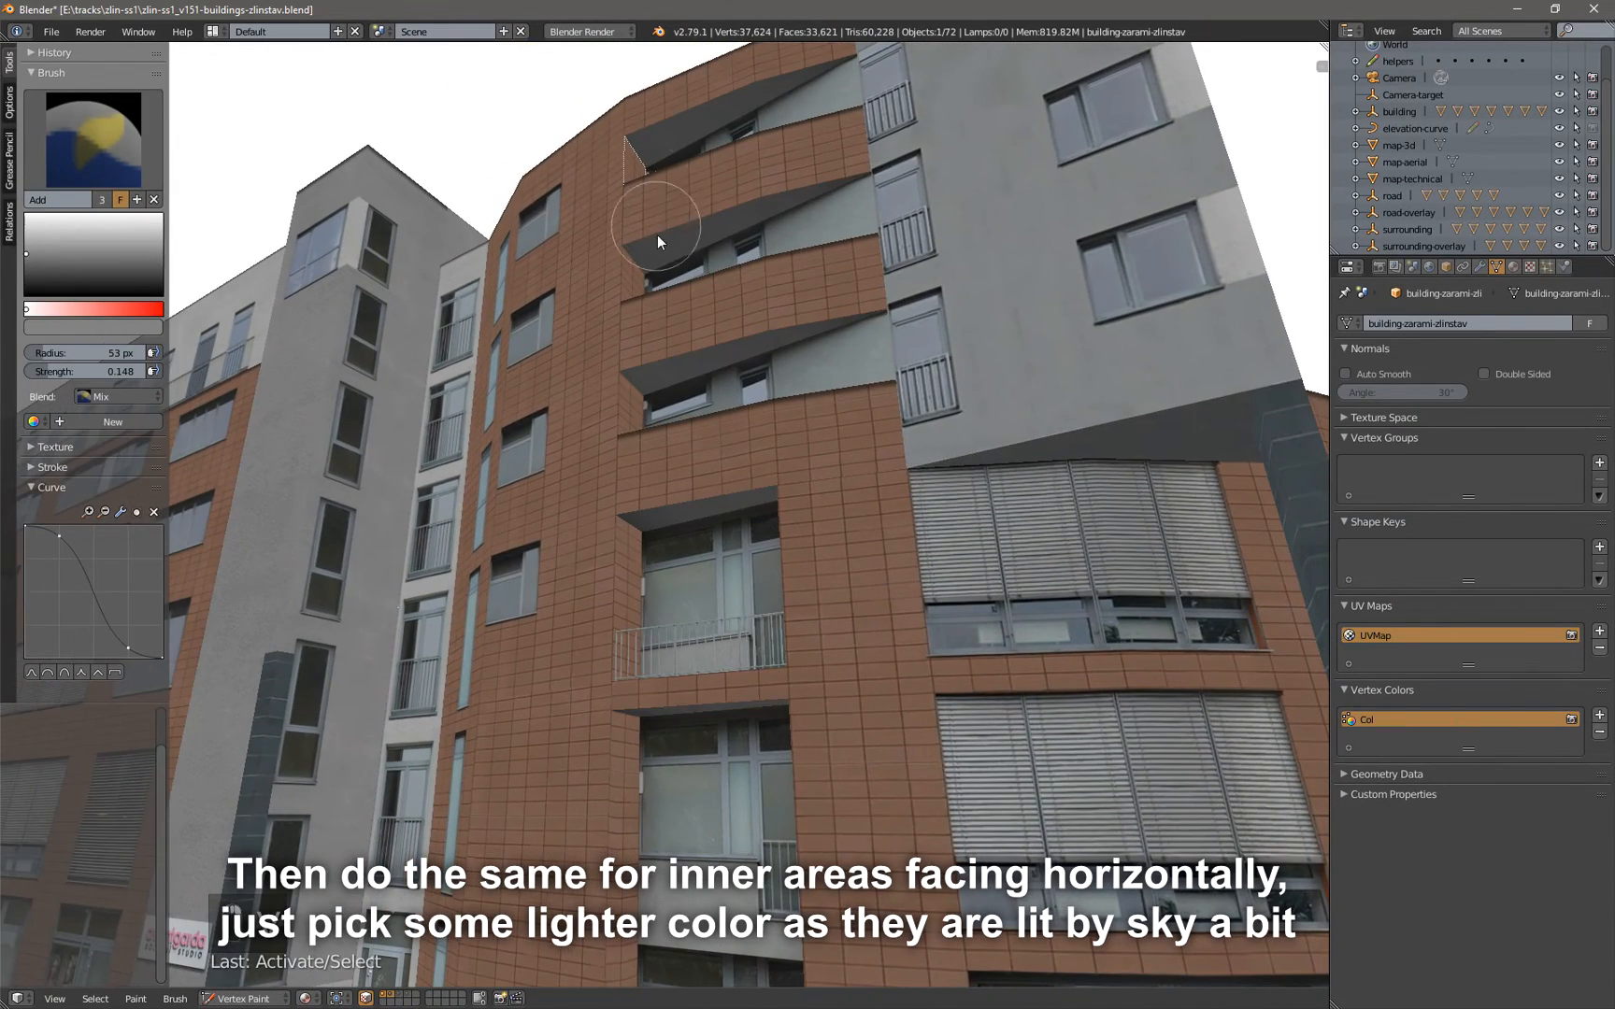
right_click(633, 273, "shift")
right_click(638, 388, "shift")
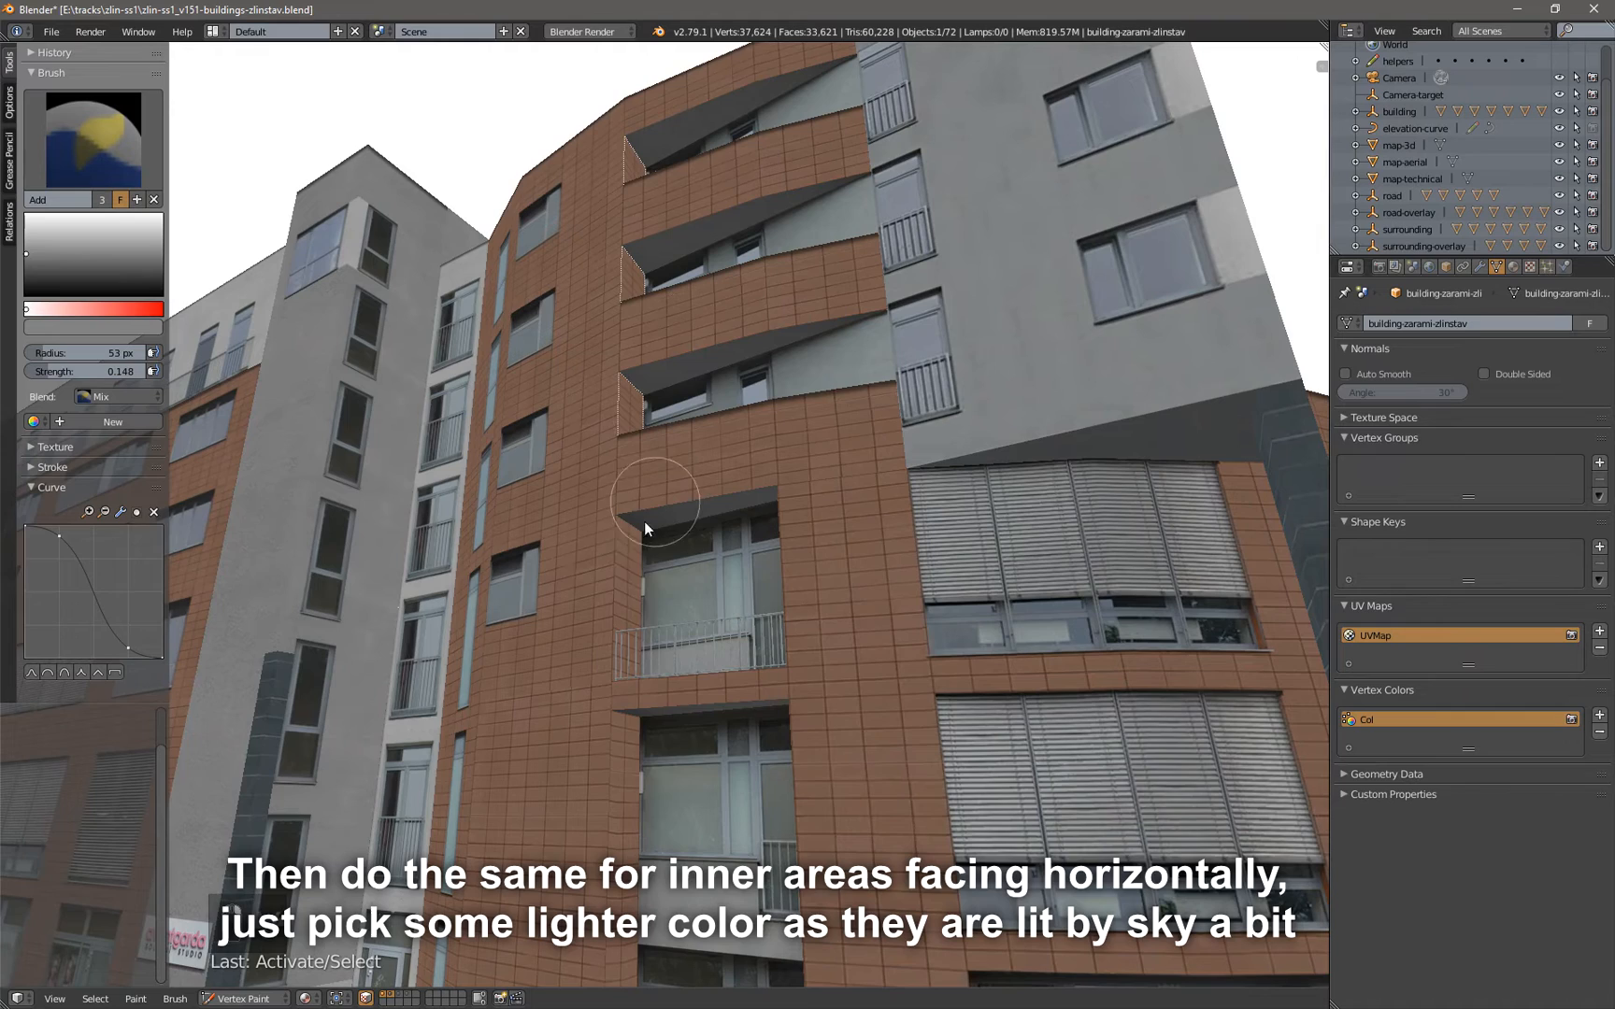
right_click(624, 565, "shift")
right_click(625, 748, "shift")
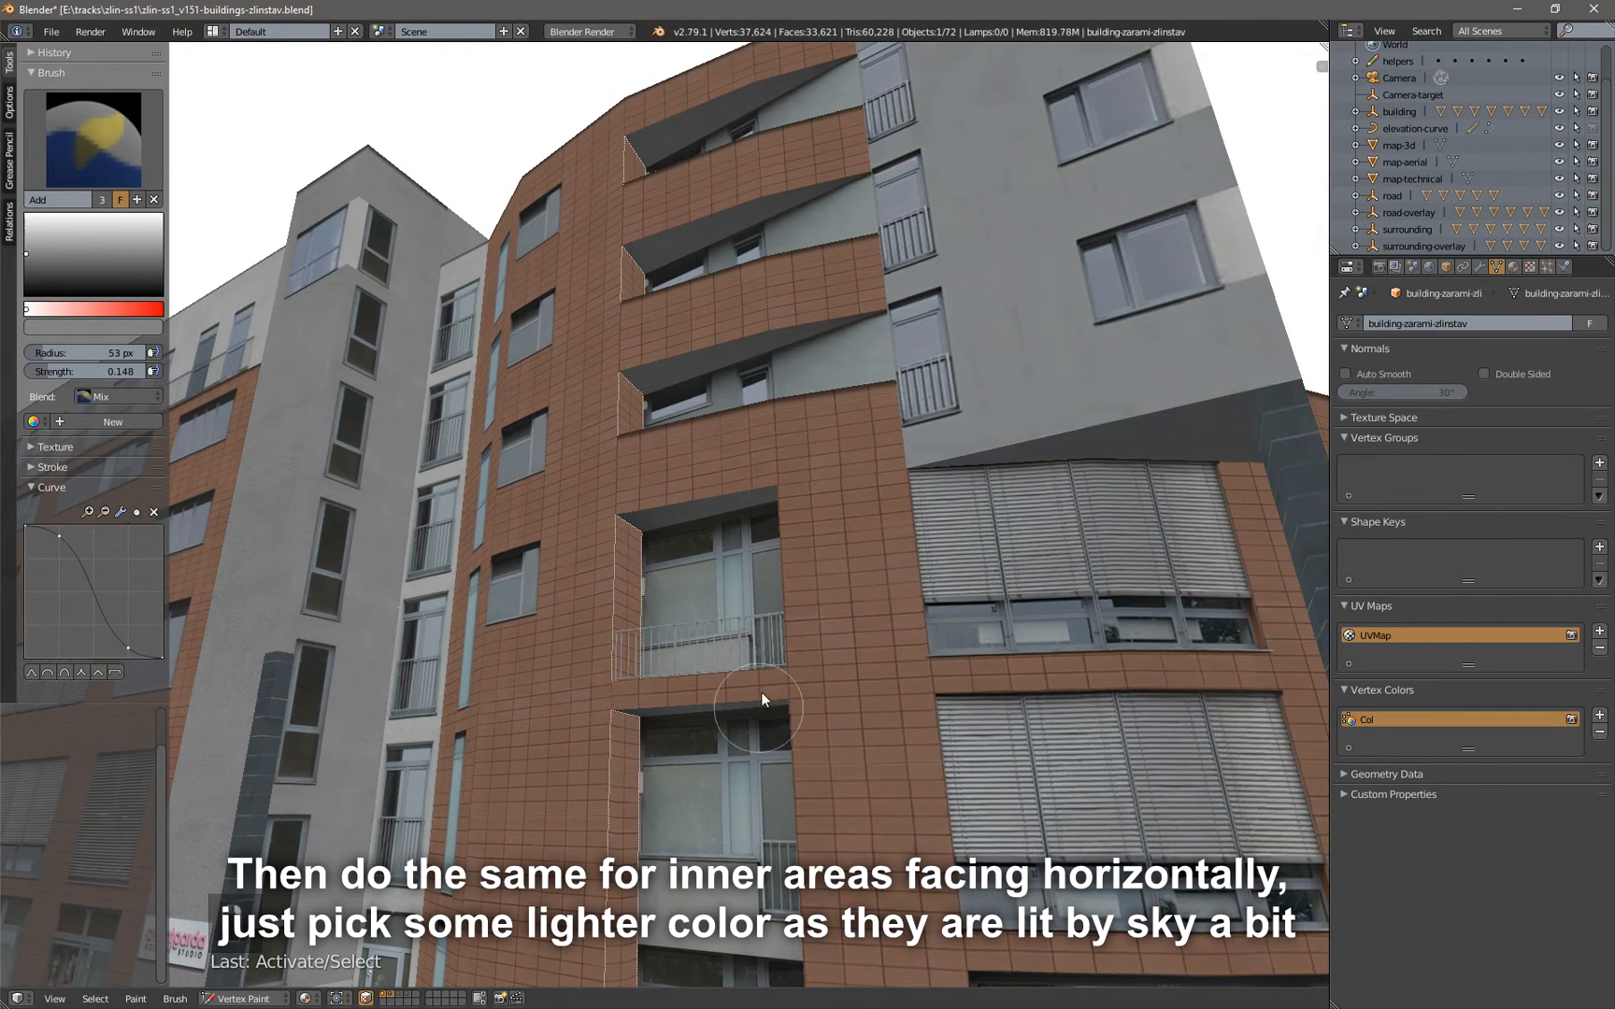
Add the right inner side faces of the two lower recesses and the dark pillar's inward-facing side to the face selection
middle_click_drag(761, 692, 788, 450)
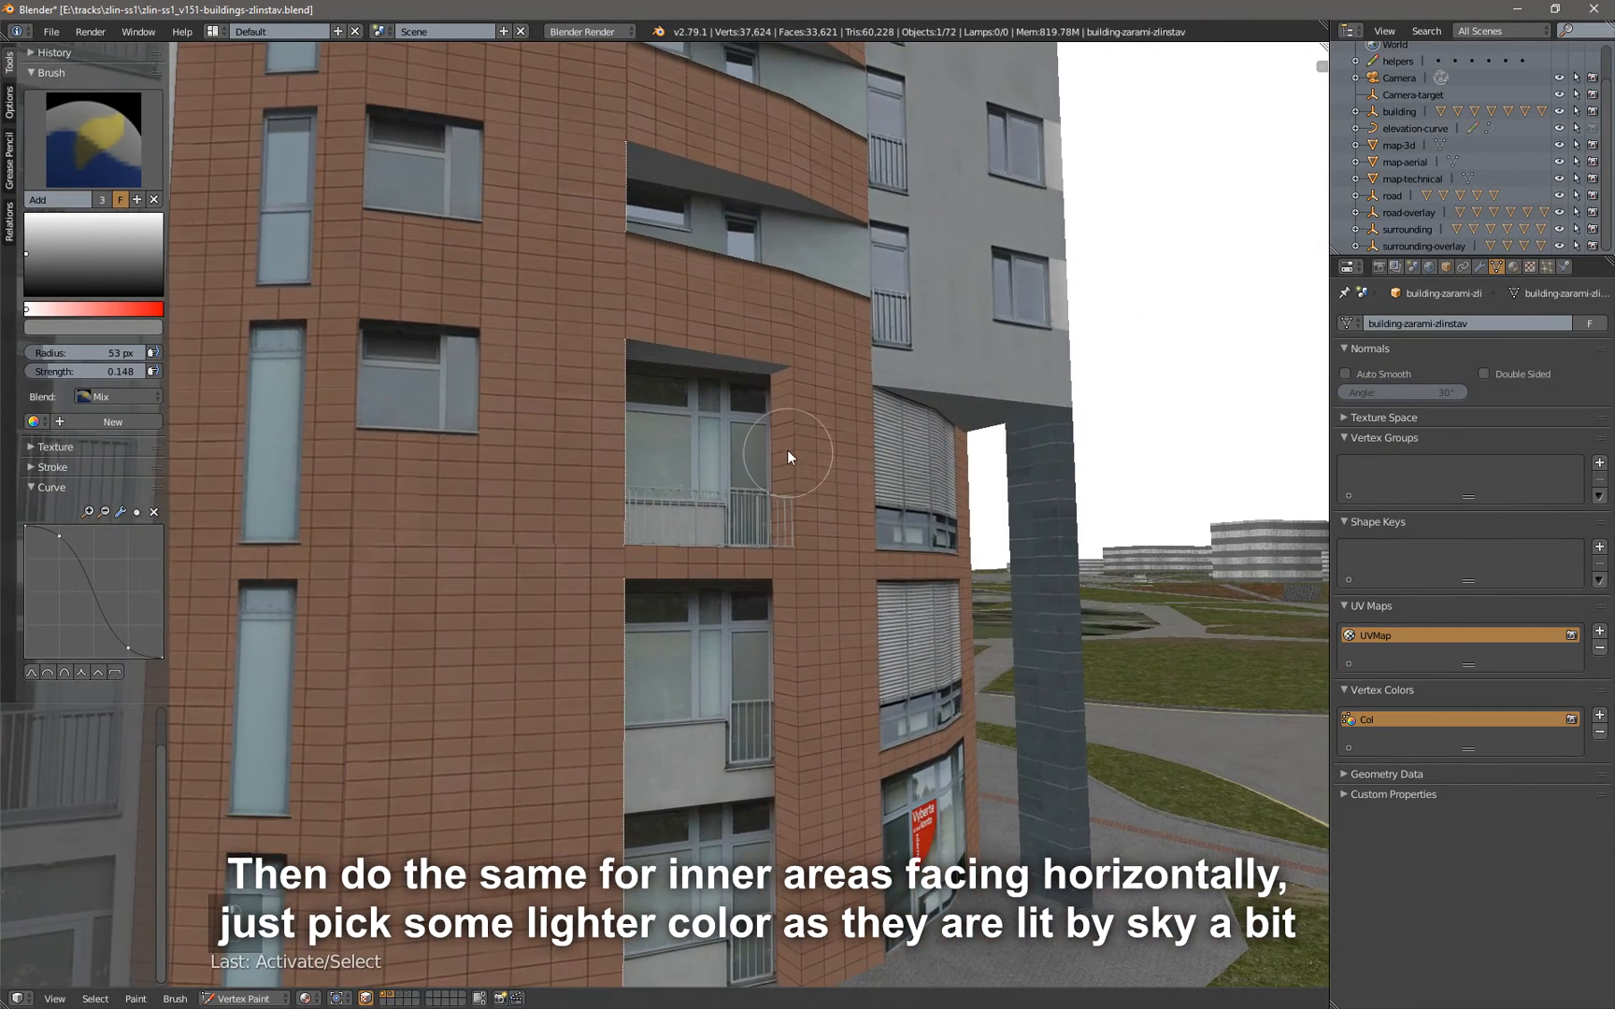
right_click(787, 447, "shift")
right_click(786, 676, "shift")
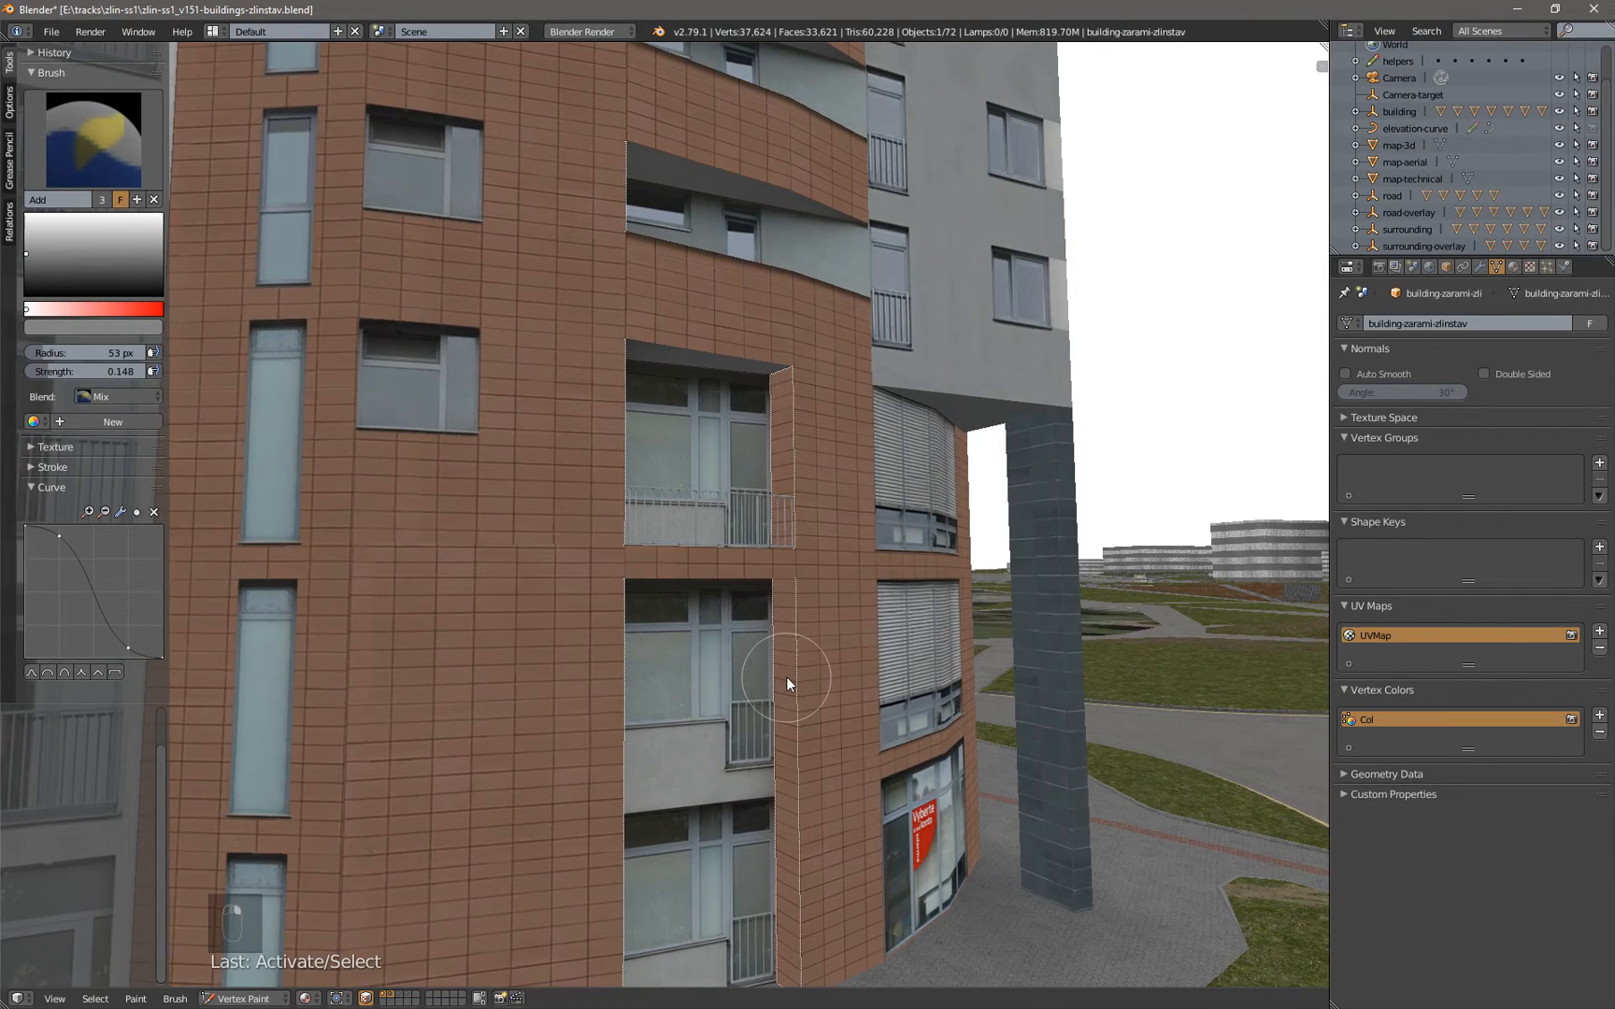
right_click(1031, 499, "shift")
middle_click_drag(845, 568, 732, 503)
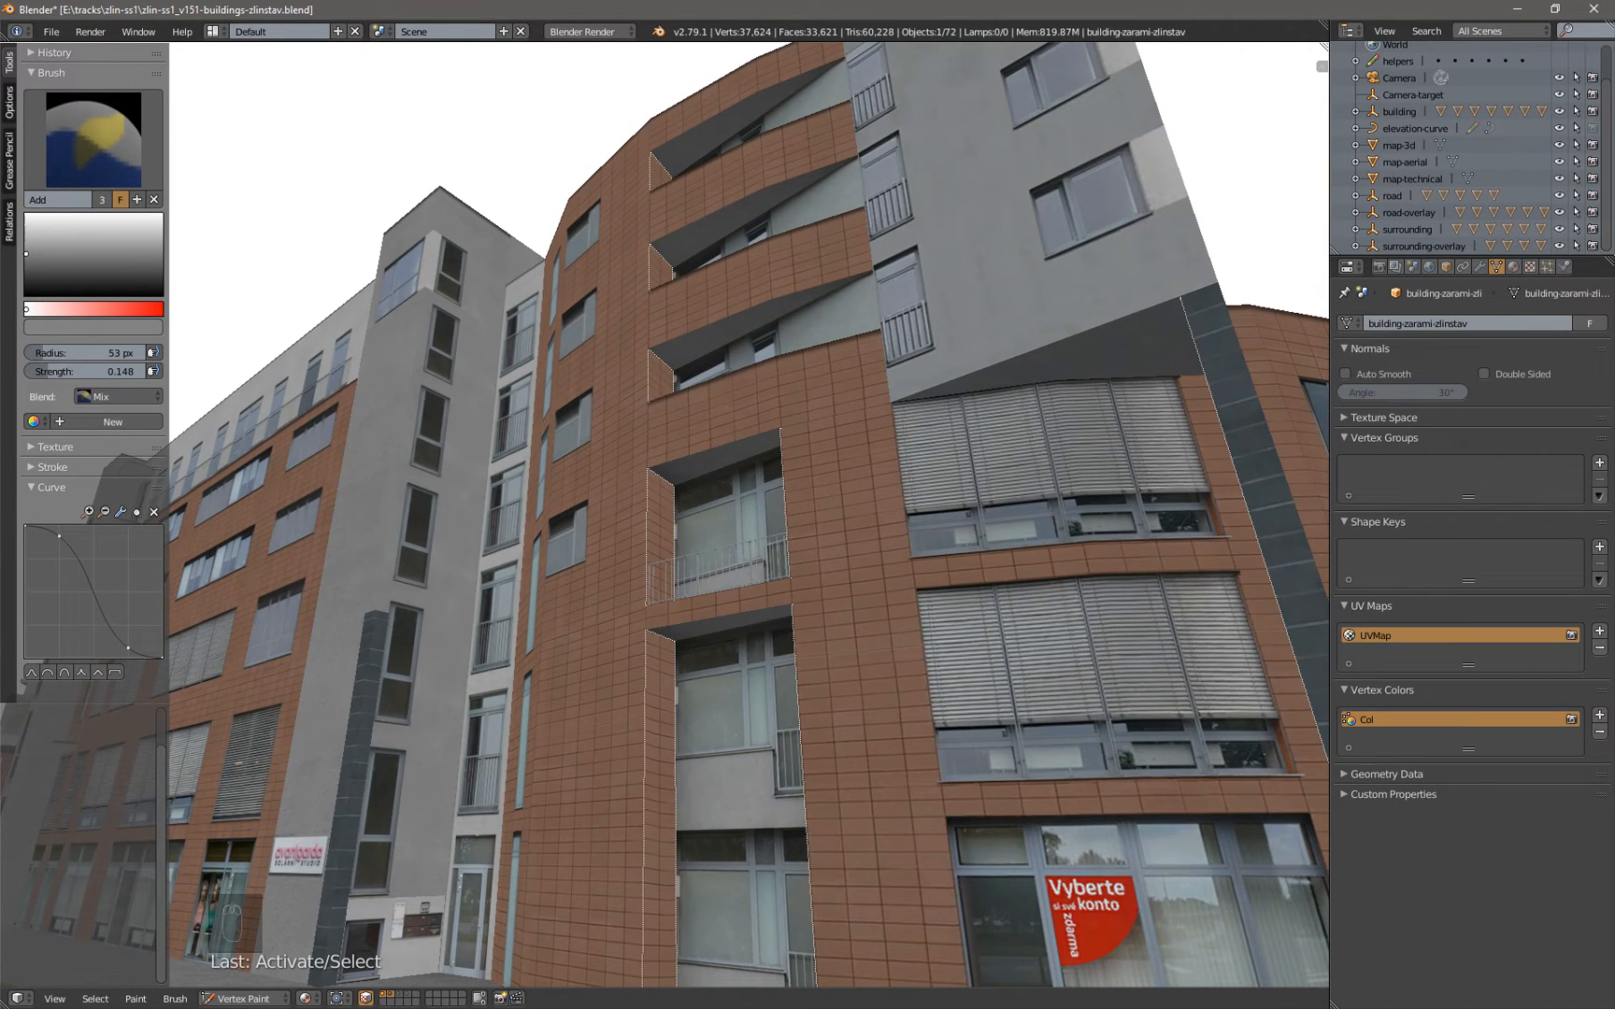
Set the brush colour to light grey, fill the selected inner side faces with it and return to Object mode
left_click_drag(27, 254, 27, 226)
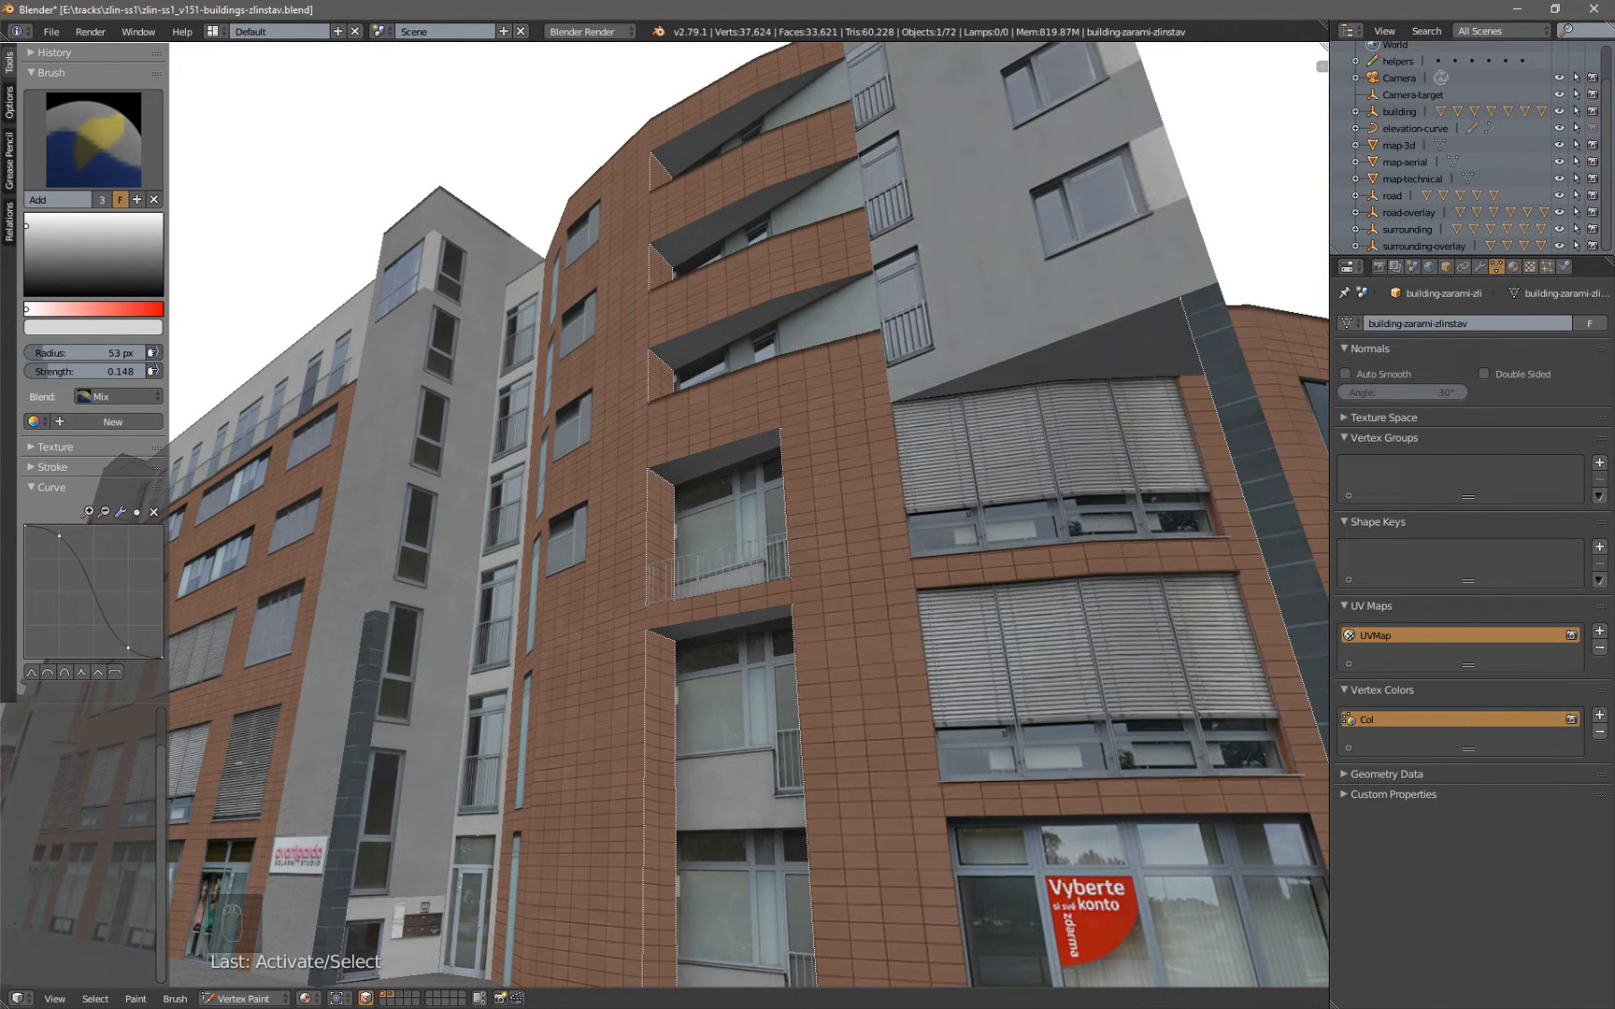
key("shift+k")
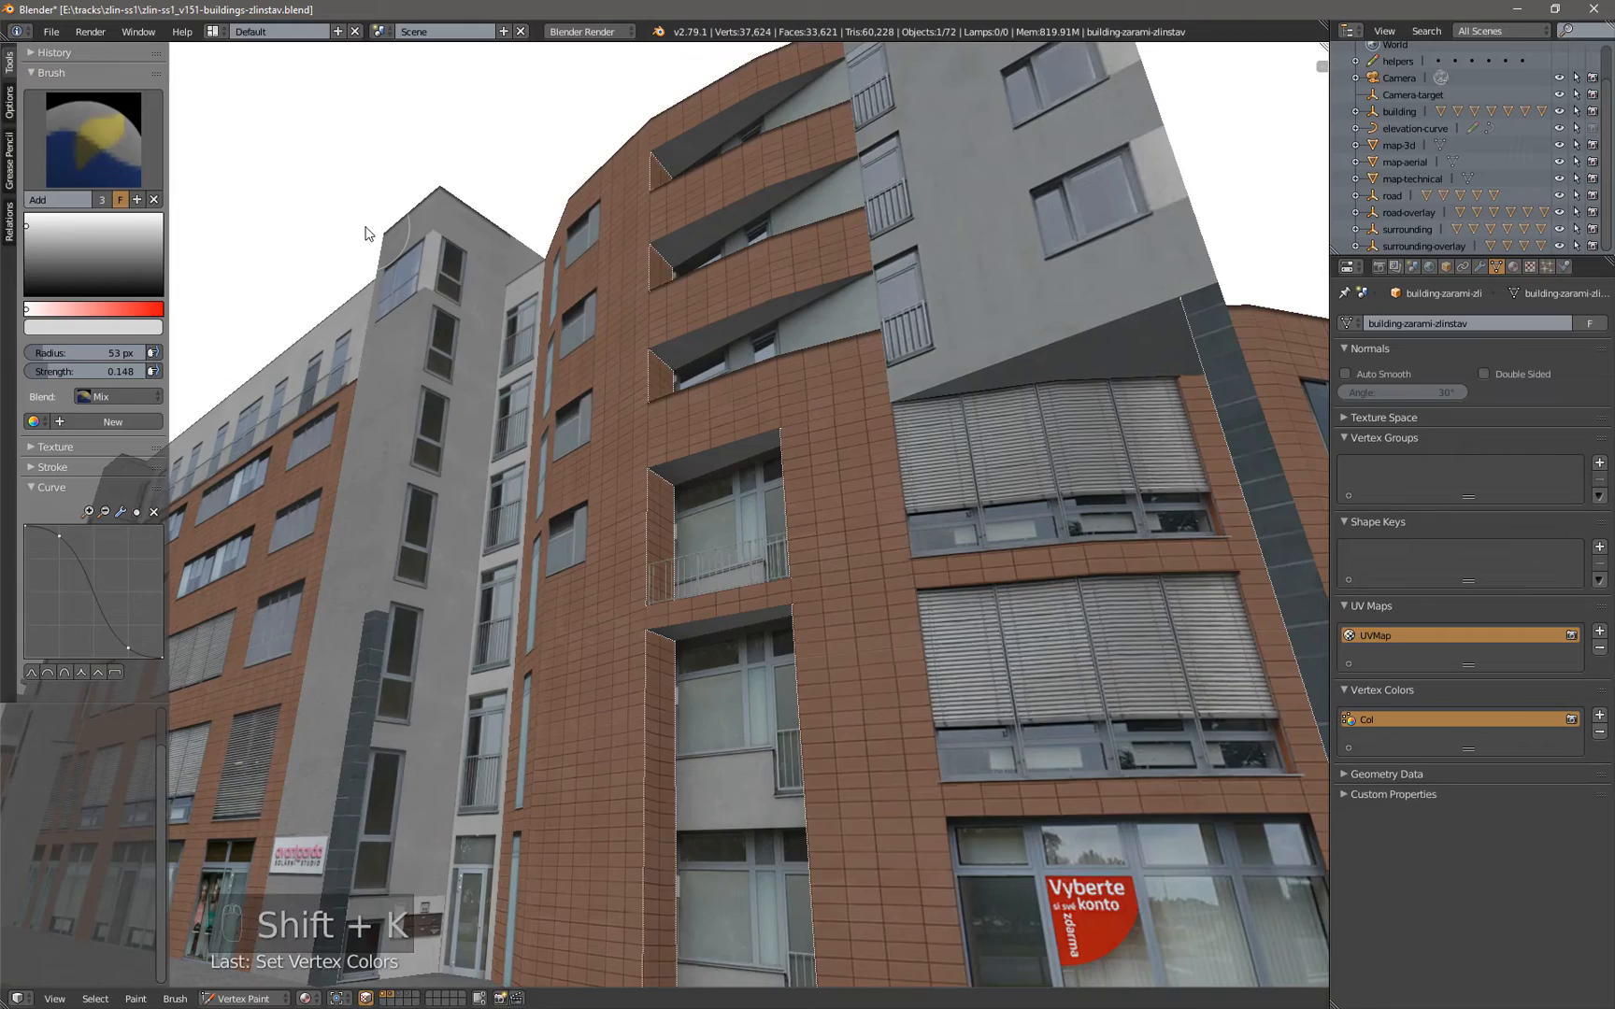
key("v")
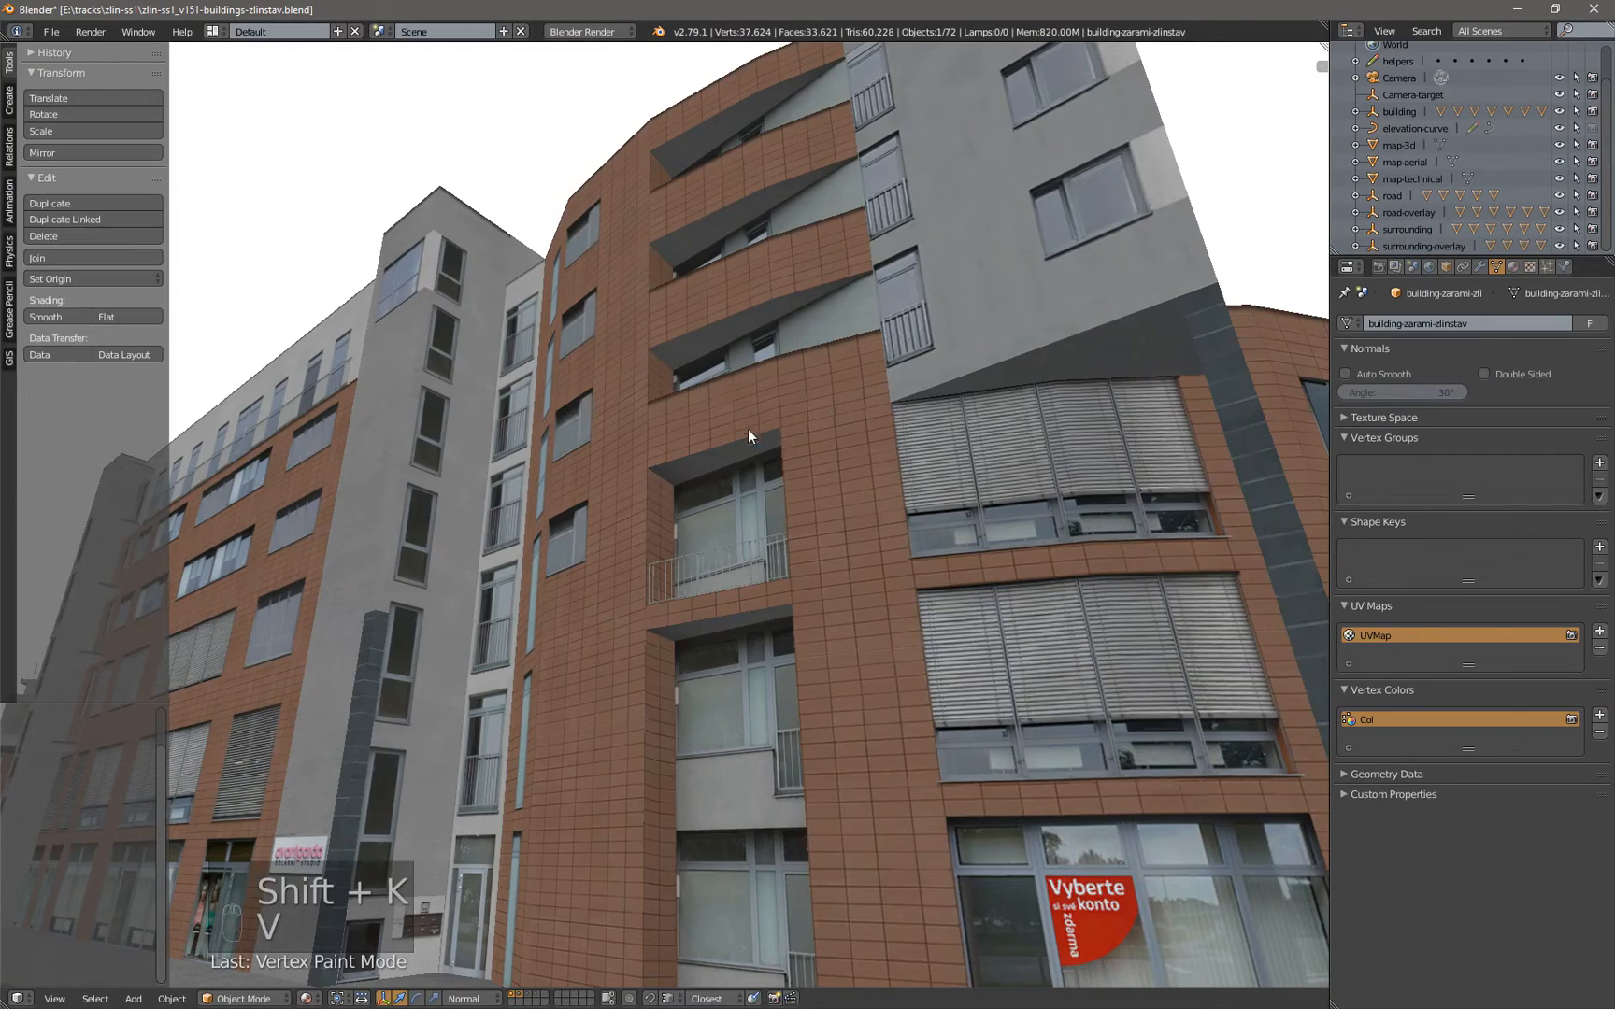
mouse_move(753, 427)
middle_mouse_down()
mouse_move(728, 428)
mouse_move(853, 450)
mouse_move(744, 430)
mouse_move(867, 481)
mouse_move(767, 436)
middle_mouse_up()
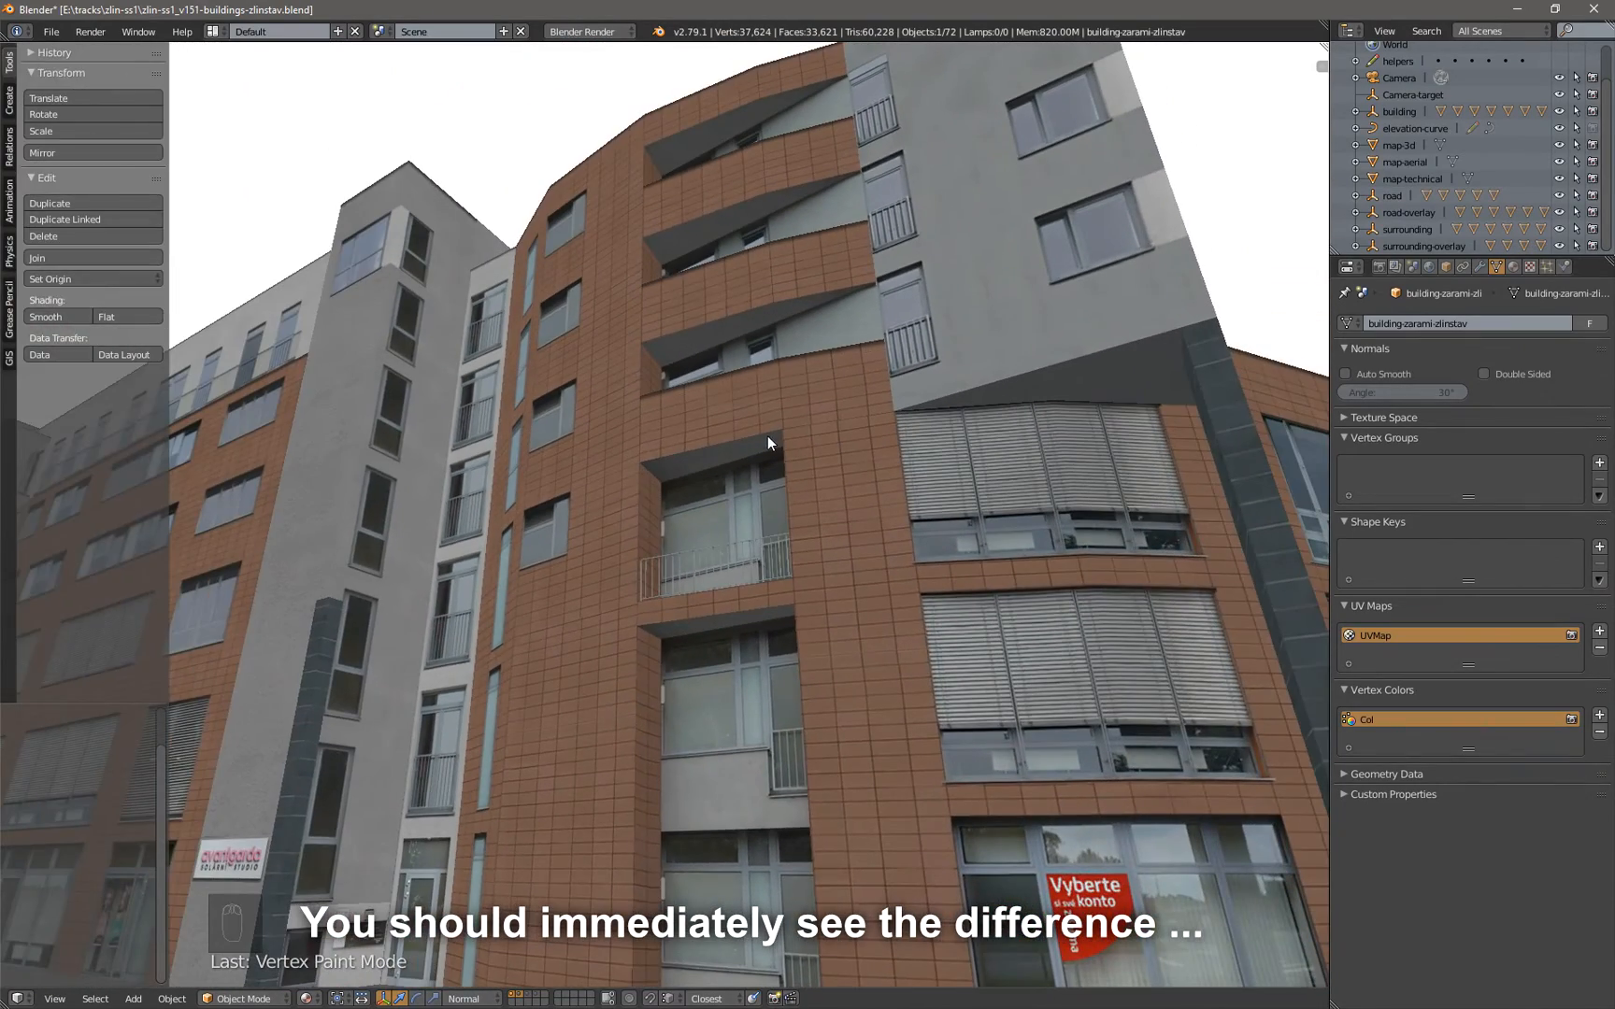
Back in Vertex Paint mode, add the five recess undersides and the grey overhang's underside to the paint mask selection
key("v")
mouse_move(702, 244)
middle_mouse_down()
mouse_move(681, 219)
mouse_move(684, 258)
middle_mouse_up()
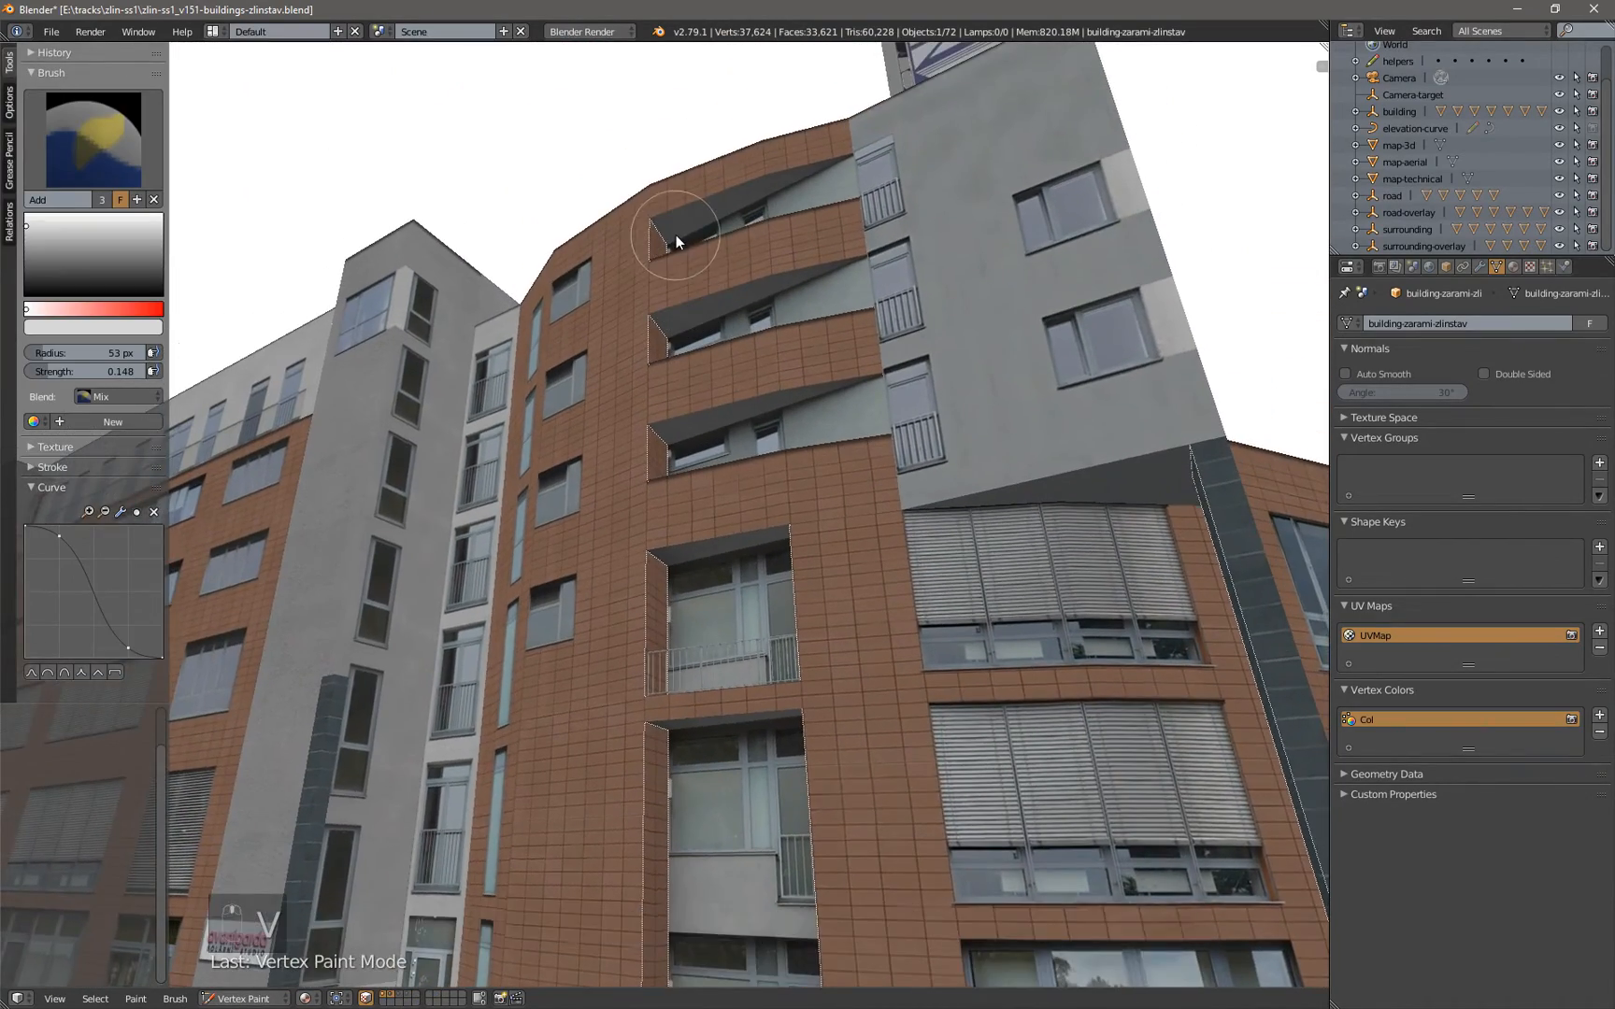
right_click(680, 232)
right_click(708, 311, "shift")
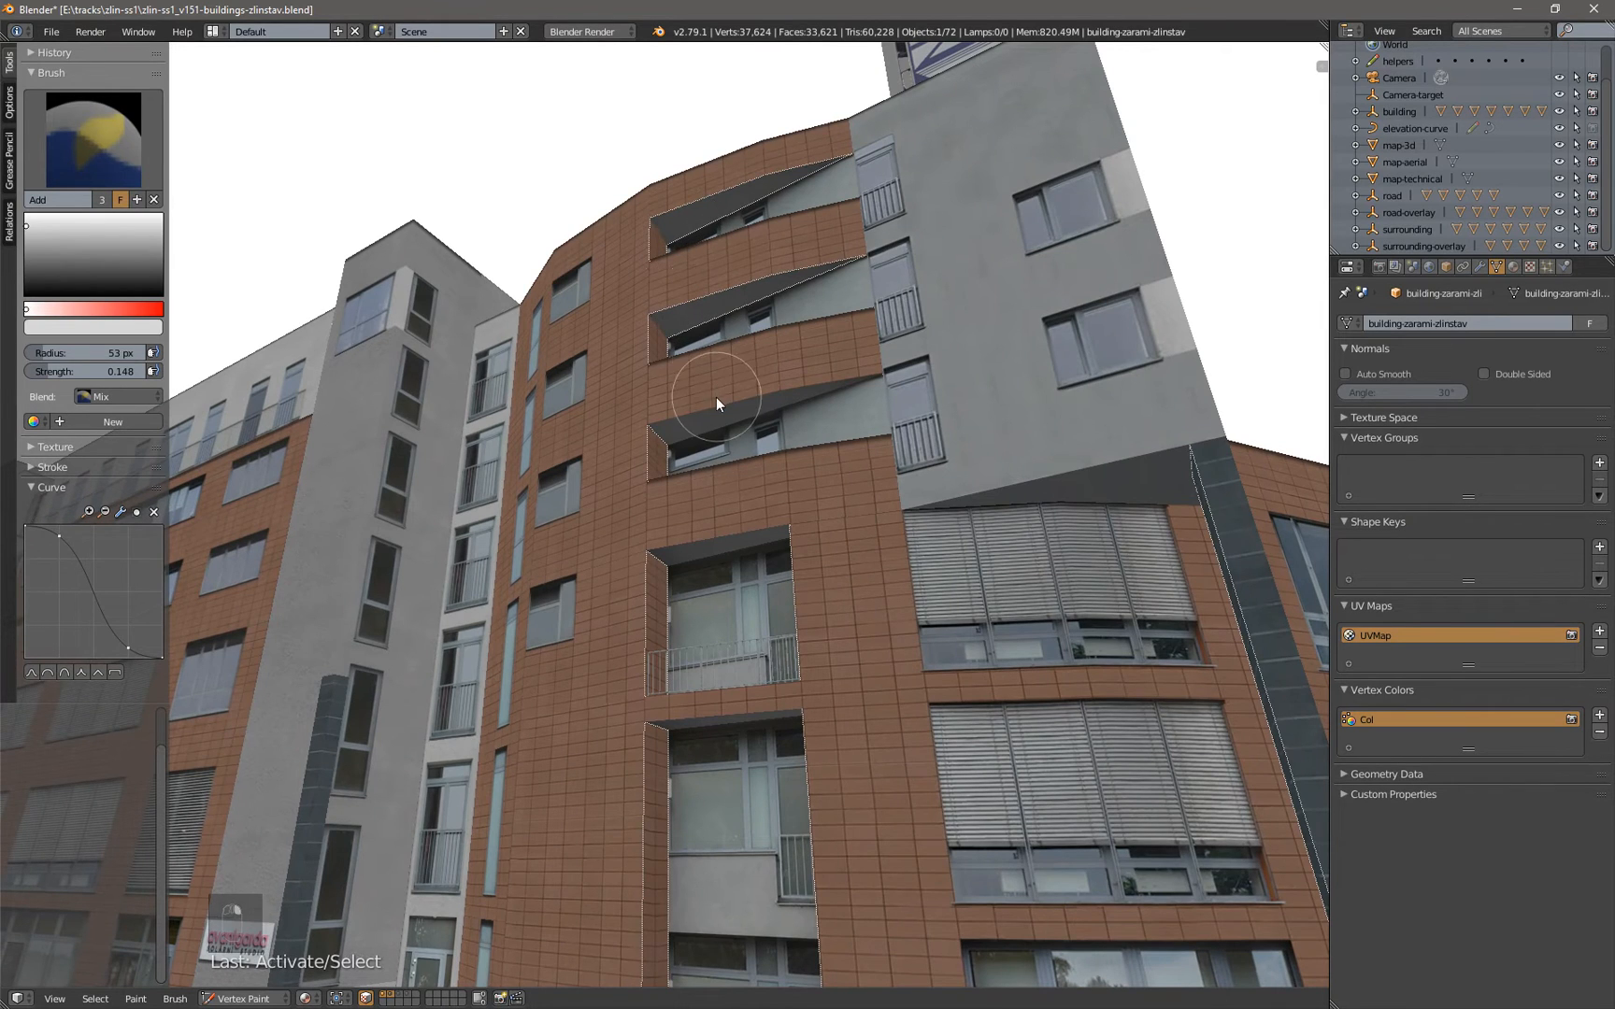
right_click(711, 413, "shift")
right_click(715, 539, "shift")
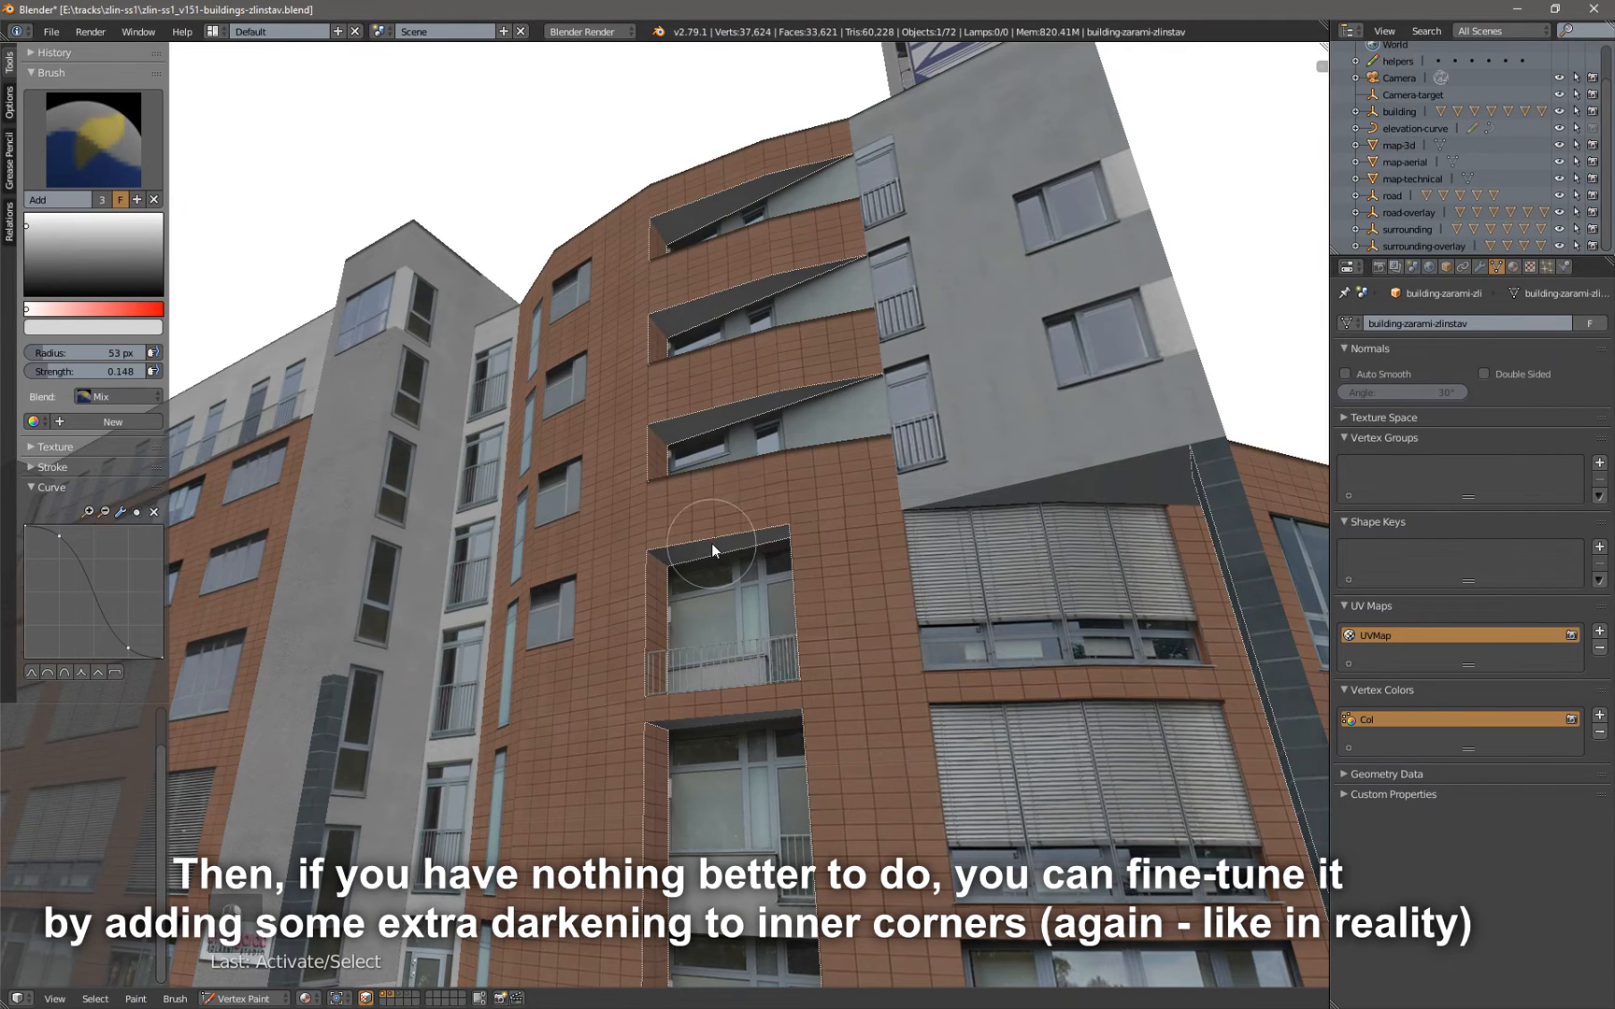
right_click(702, 723, "shift")
right_click(1156, 494, "shift")
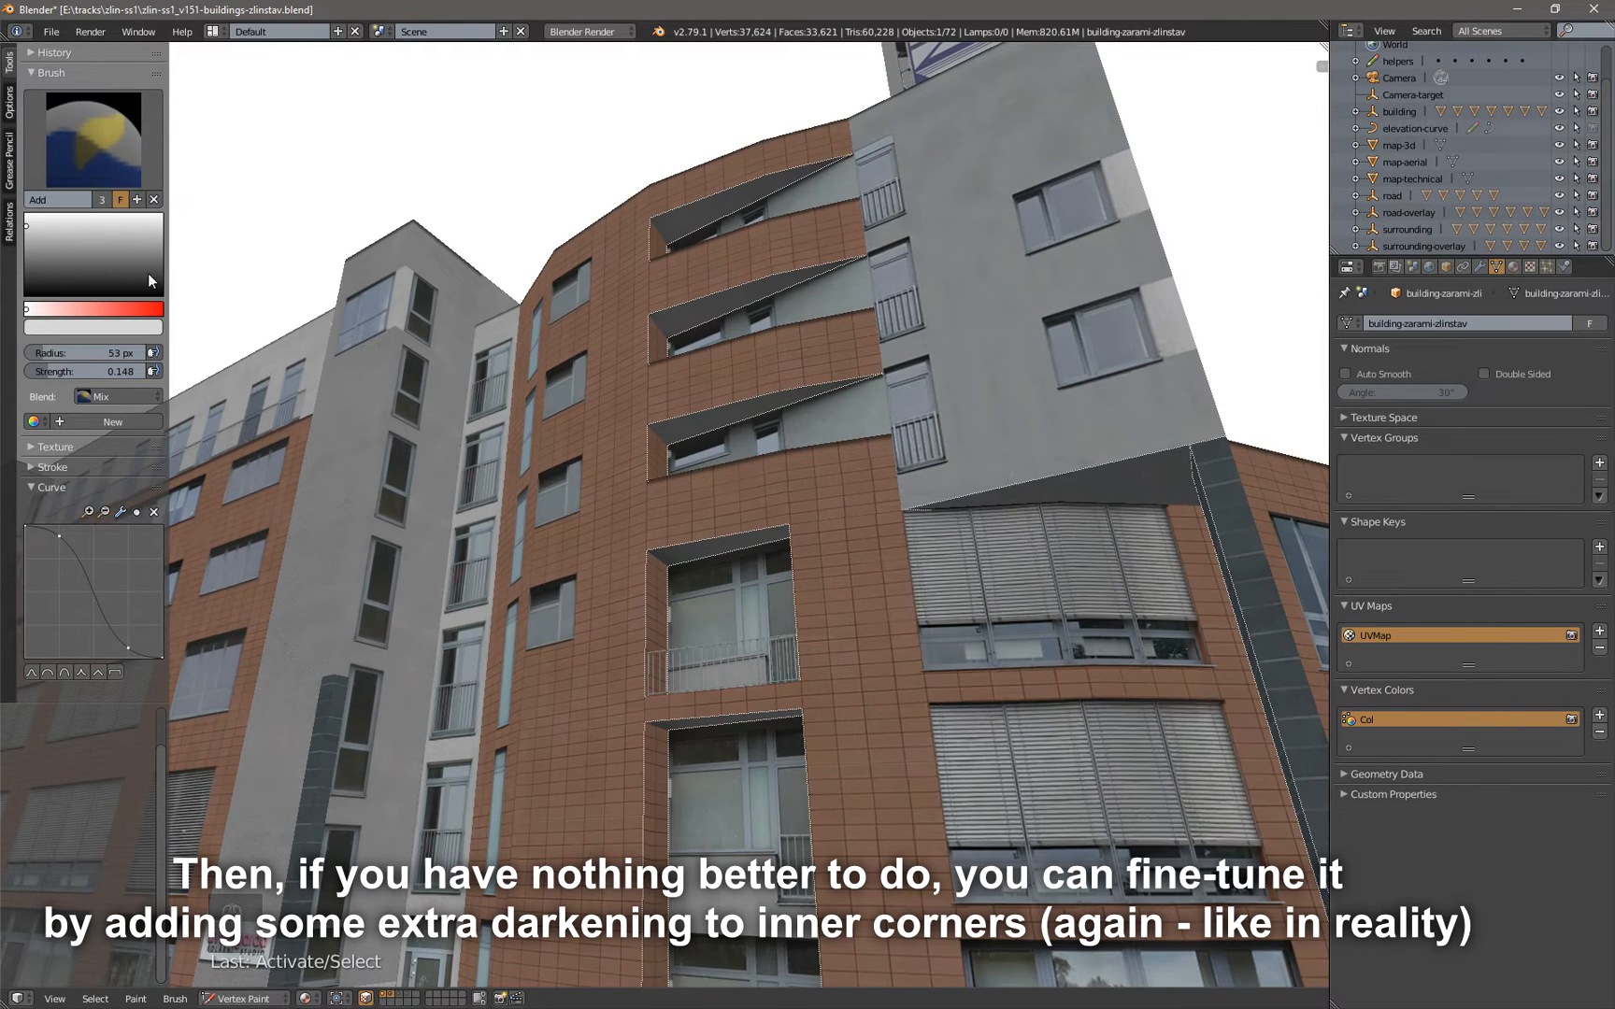
Set the brush colour to dark grey and darken the inner left corners of the three upper recesses
left_click(64, 258)
left_click_drag(65, 258, 64, 271)
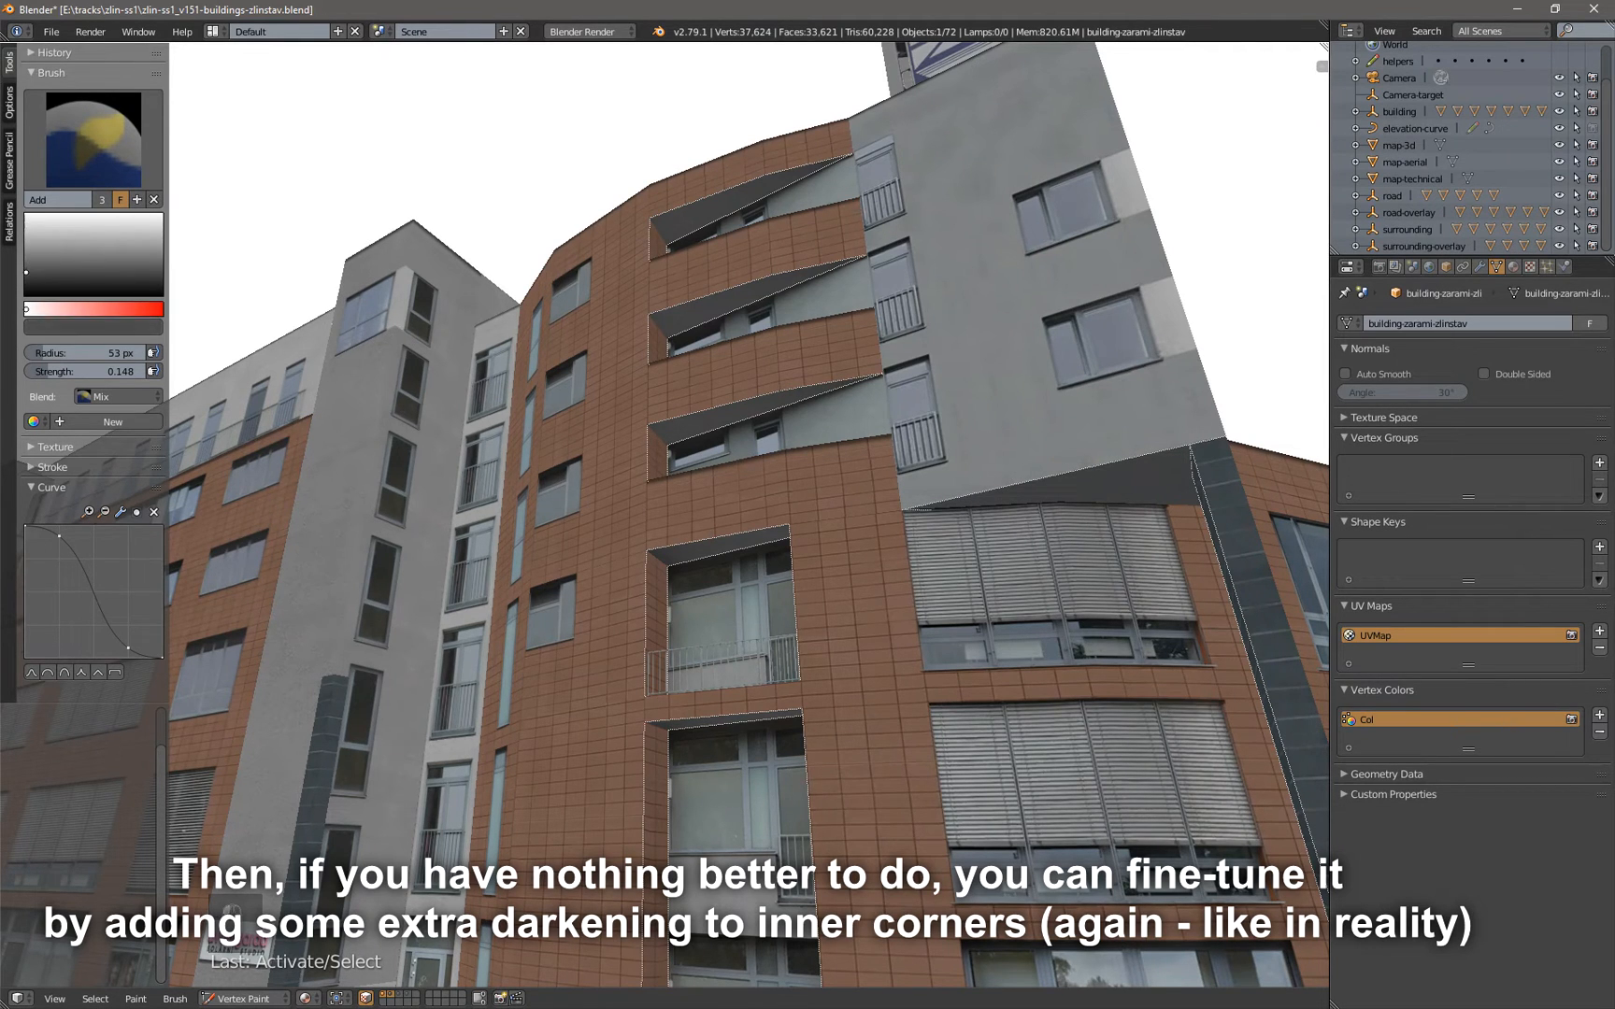
scroll(668, 234, "up", 3)
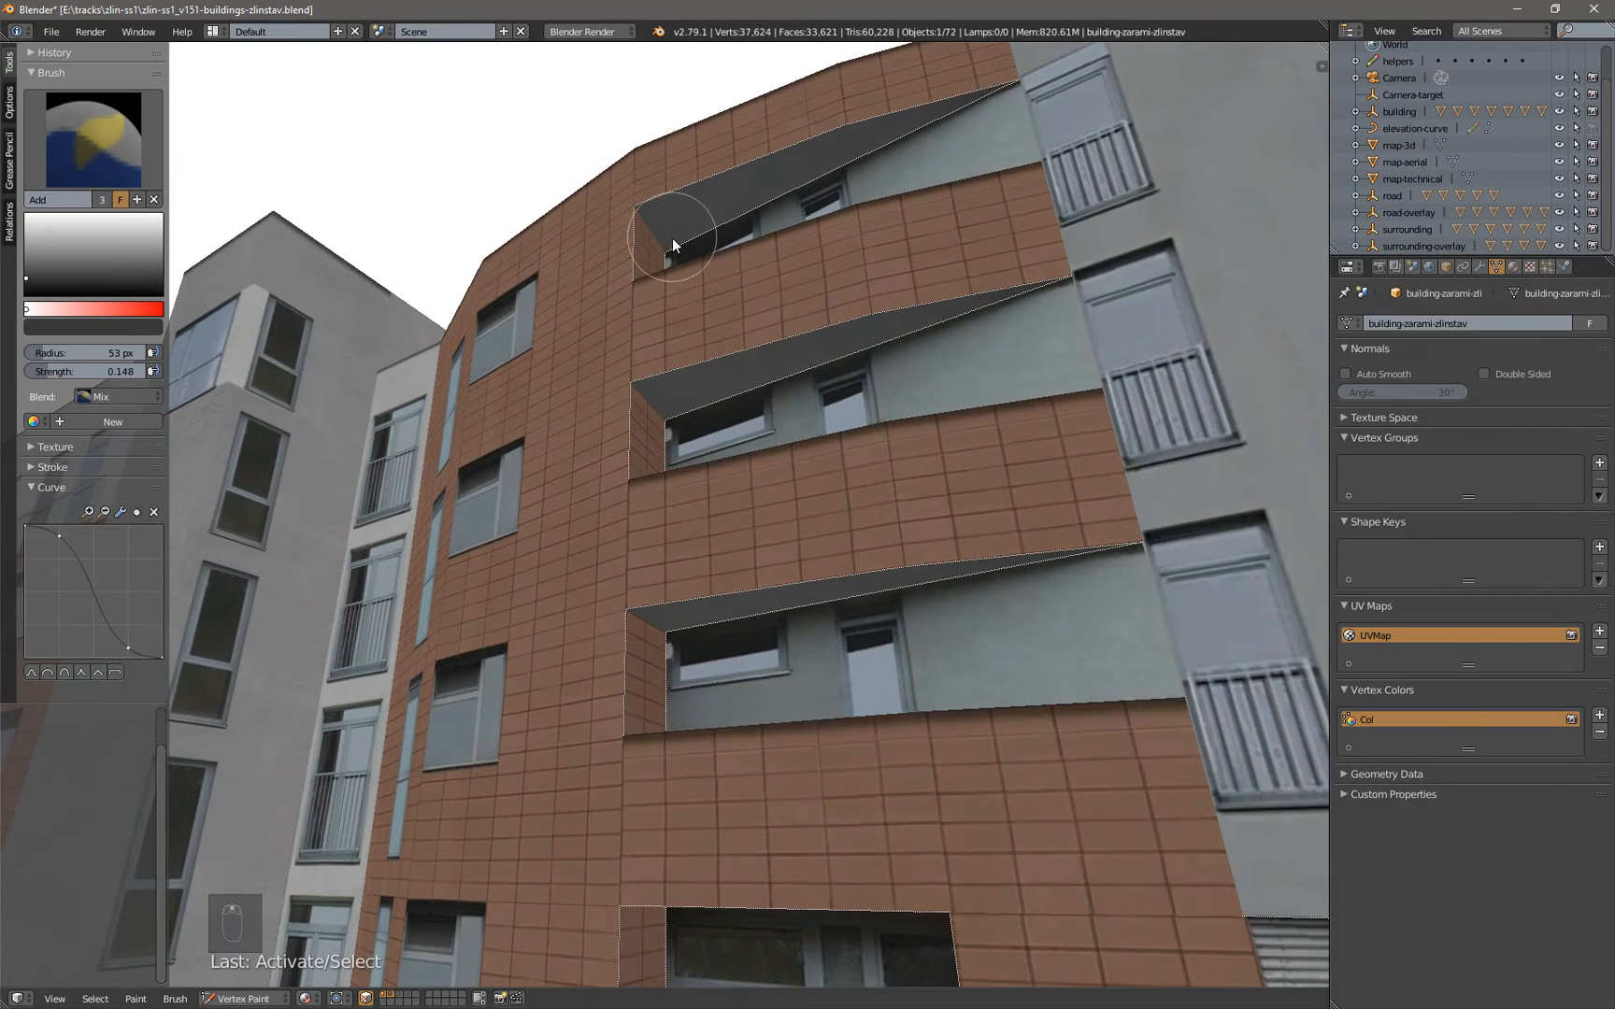
left_click(663, 245)
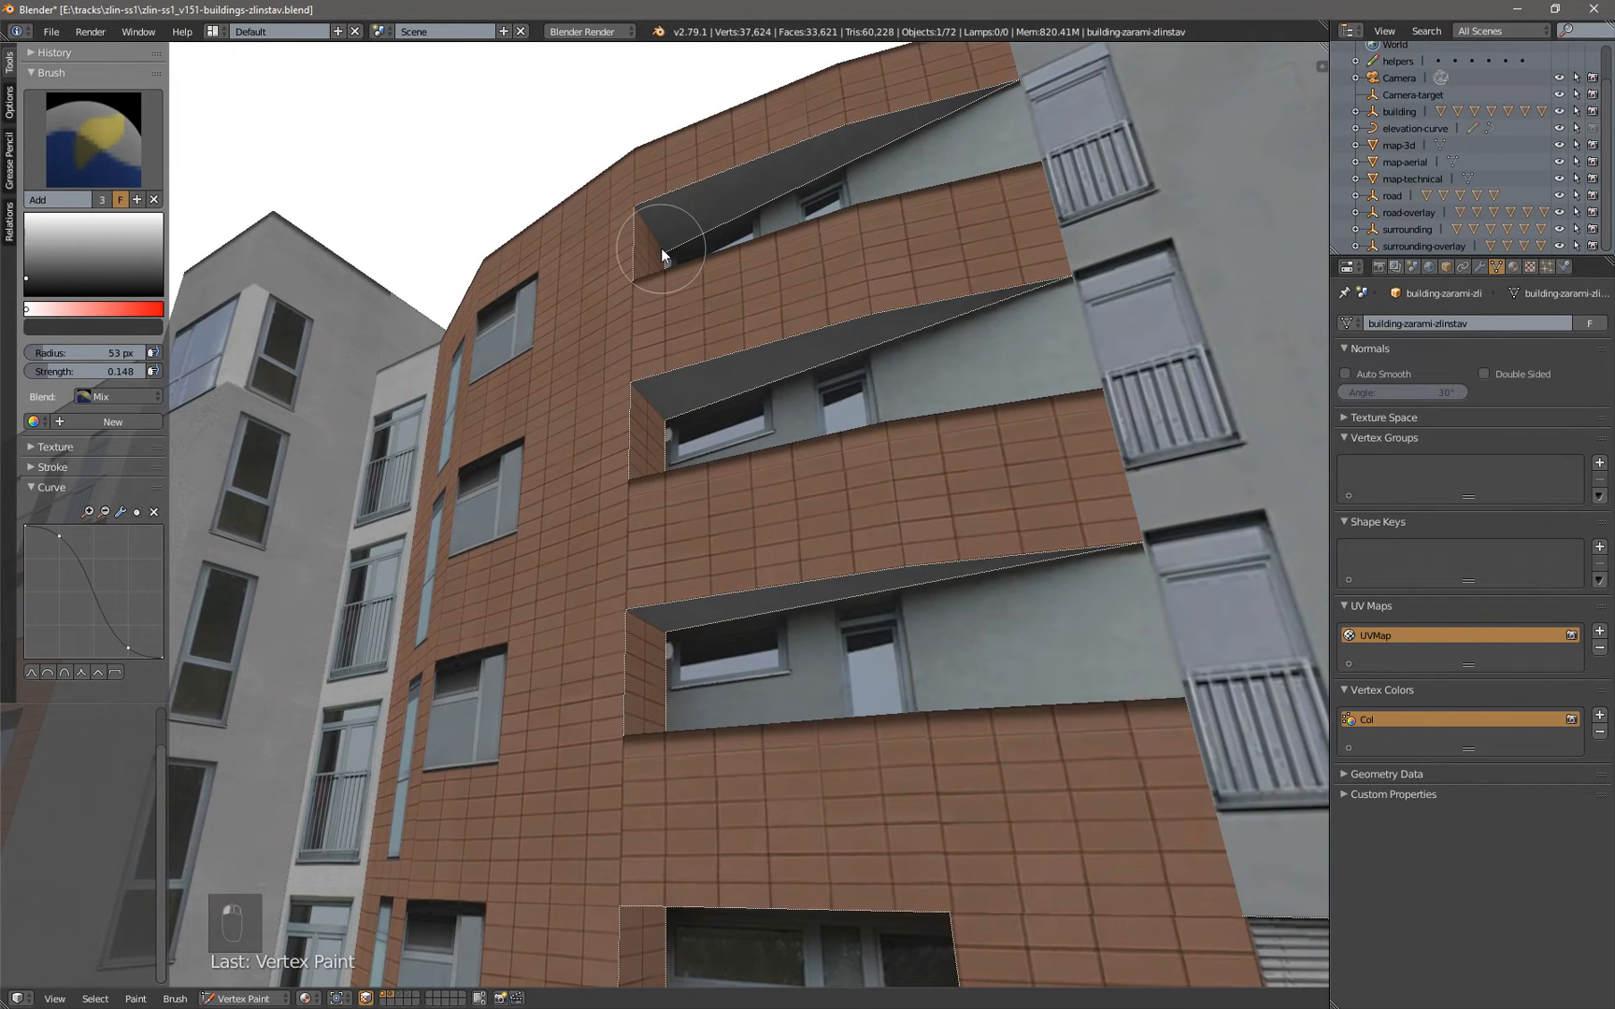
left_click(664, 420)
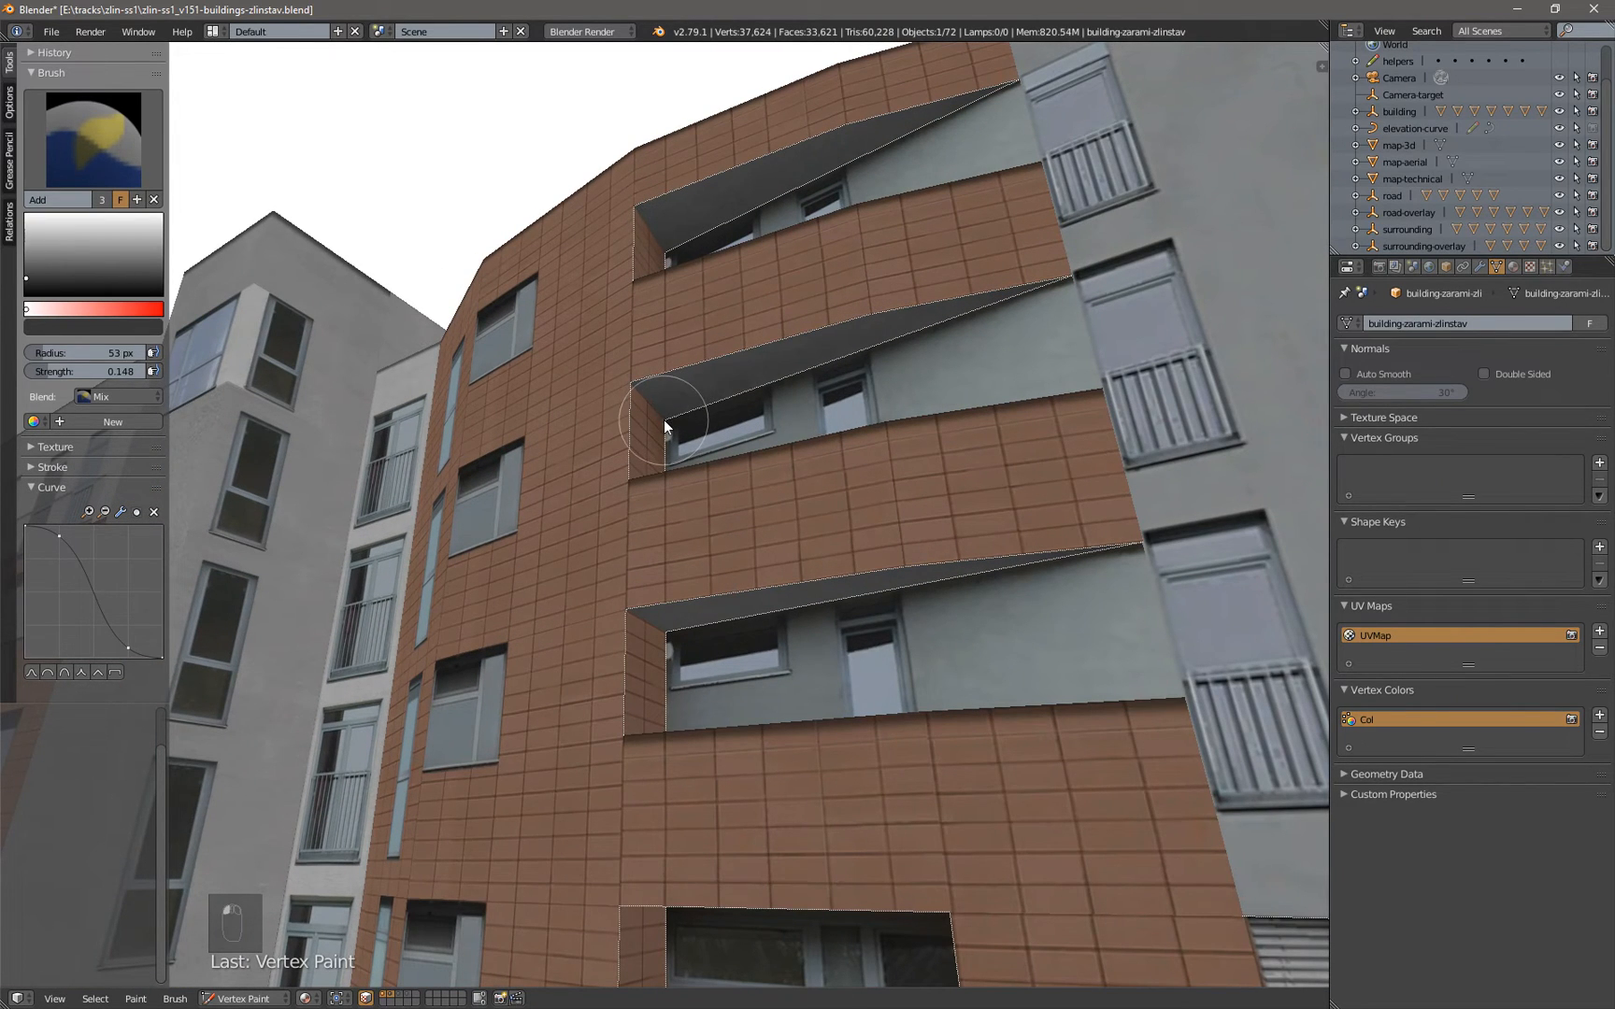
left_click(662, 636)
Darken the inner upper corners of the two lower window recesses with the dark grey brush
mouse_move(785, 753)
middle_mouse_down()
mouse_move(791, 460)
mouse_move(771, 356)
middle_mouse_up()
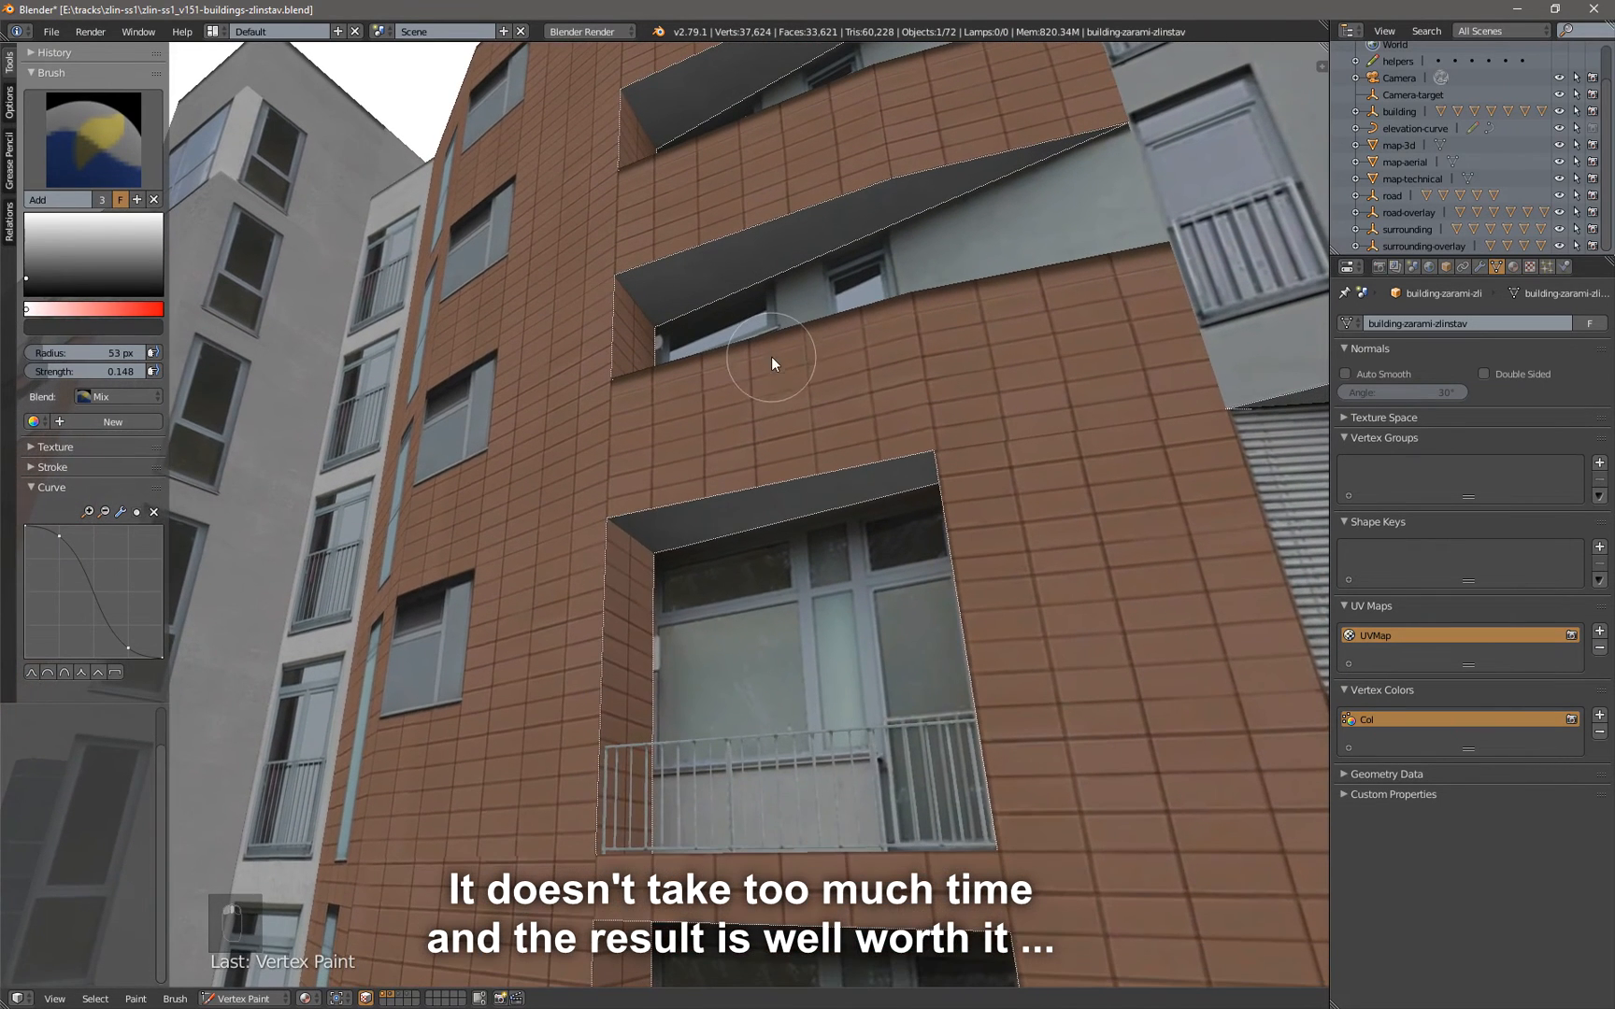
left_click(652, 564)
middle_click_drag(788, 816, 803, 384)
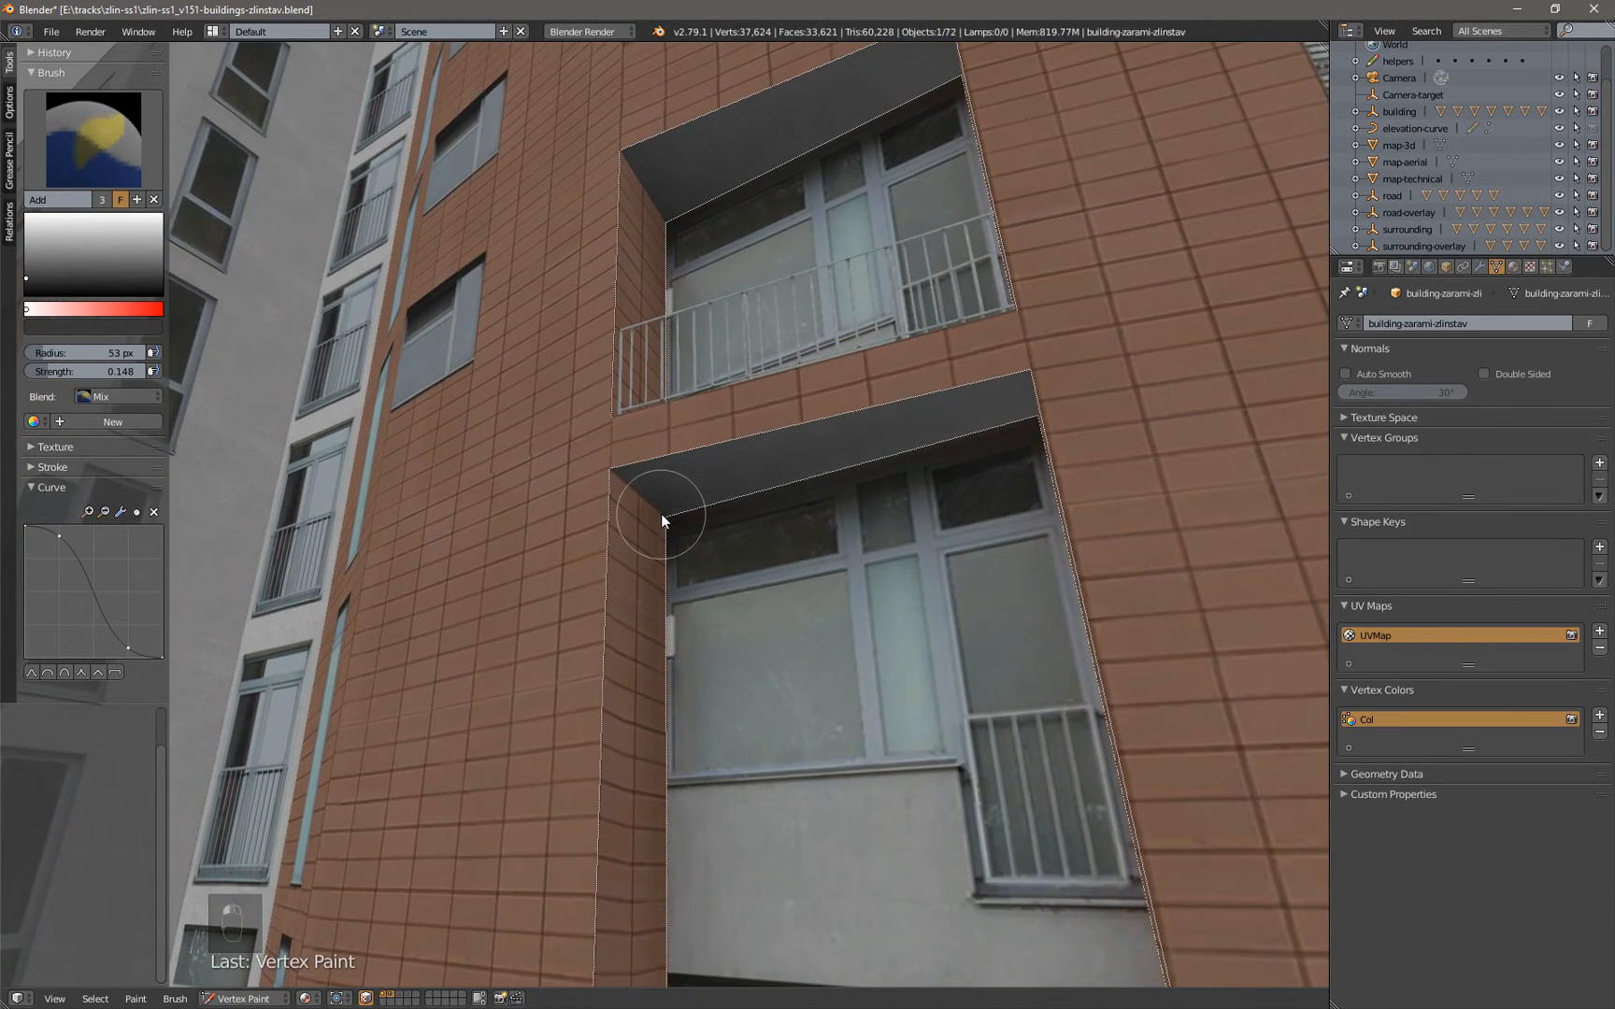
mouse_move(958, 487)
middle_mouse_down()
mouse_move(1045, 462)
mouse_move(1063, 425)
mouse_move(887, 580)
mouse_move(840, 577)
middle_mouse_up()
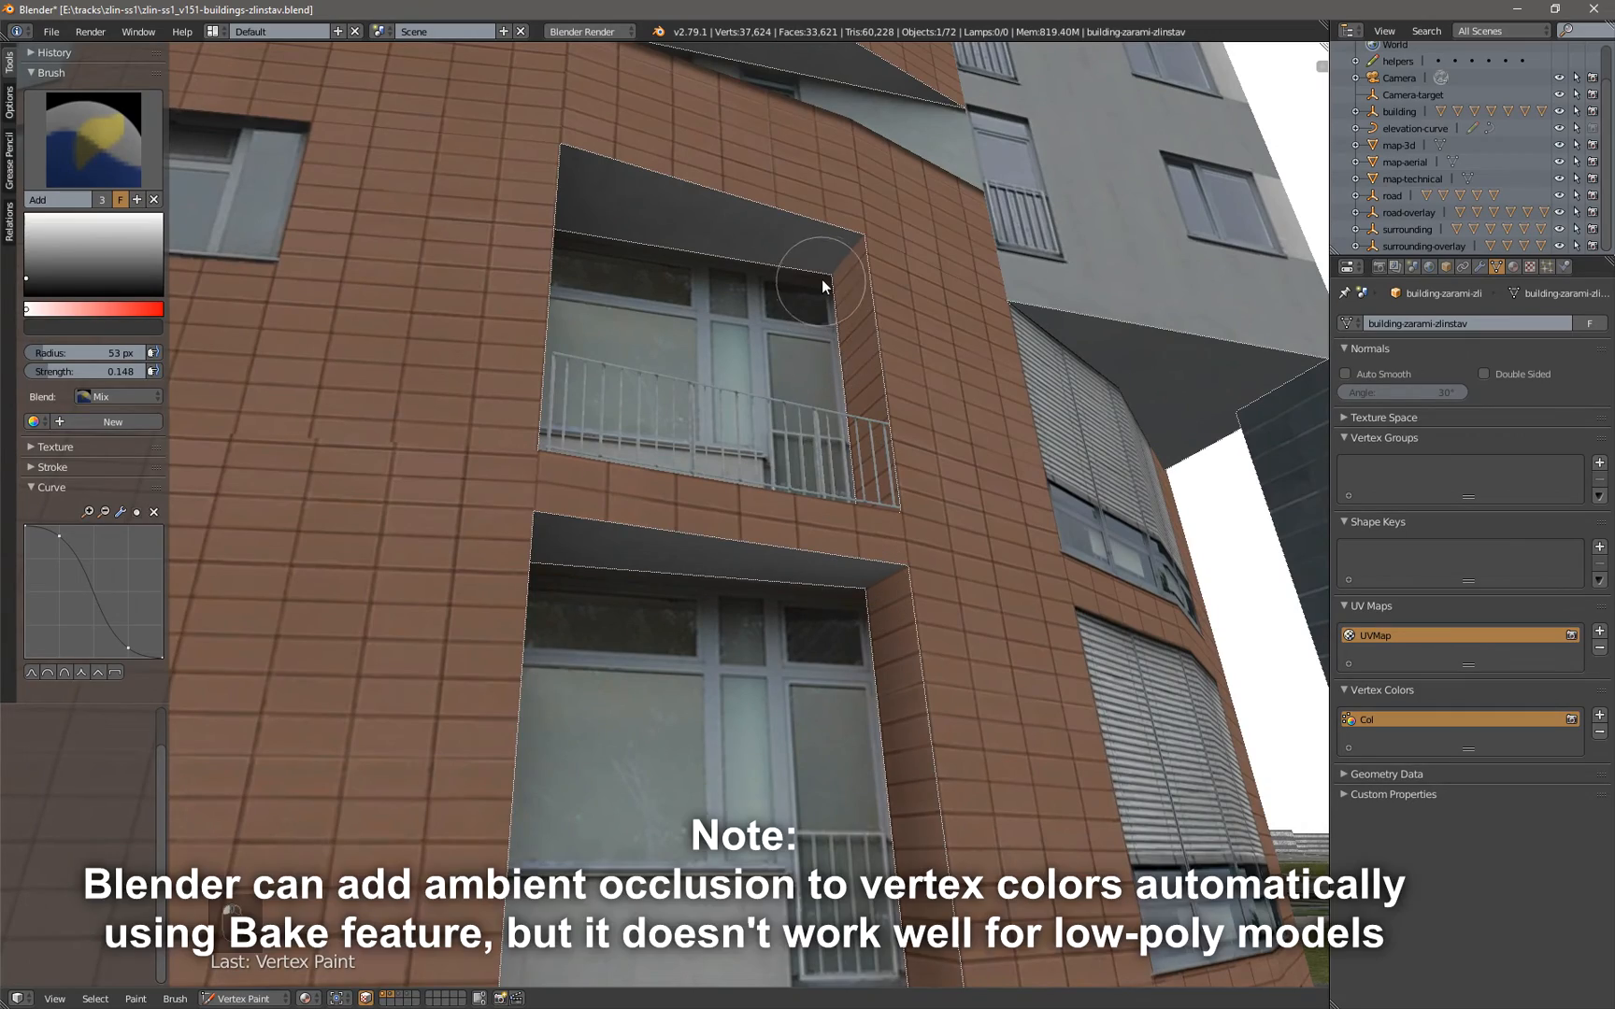
middle_click_drag(864, 165, 757, 469)
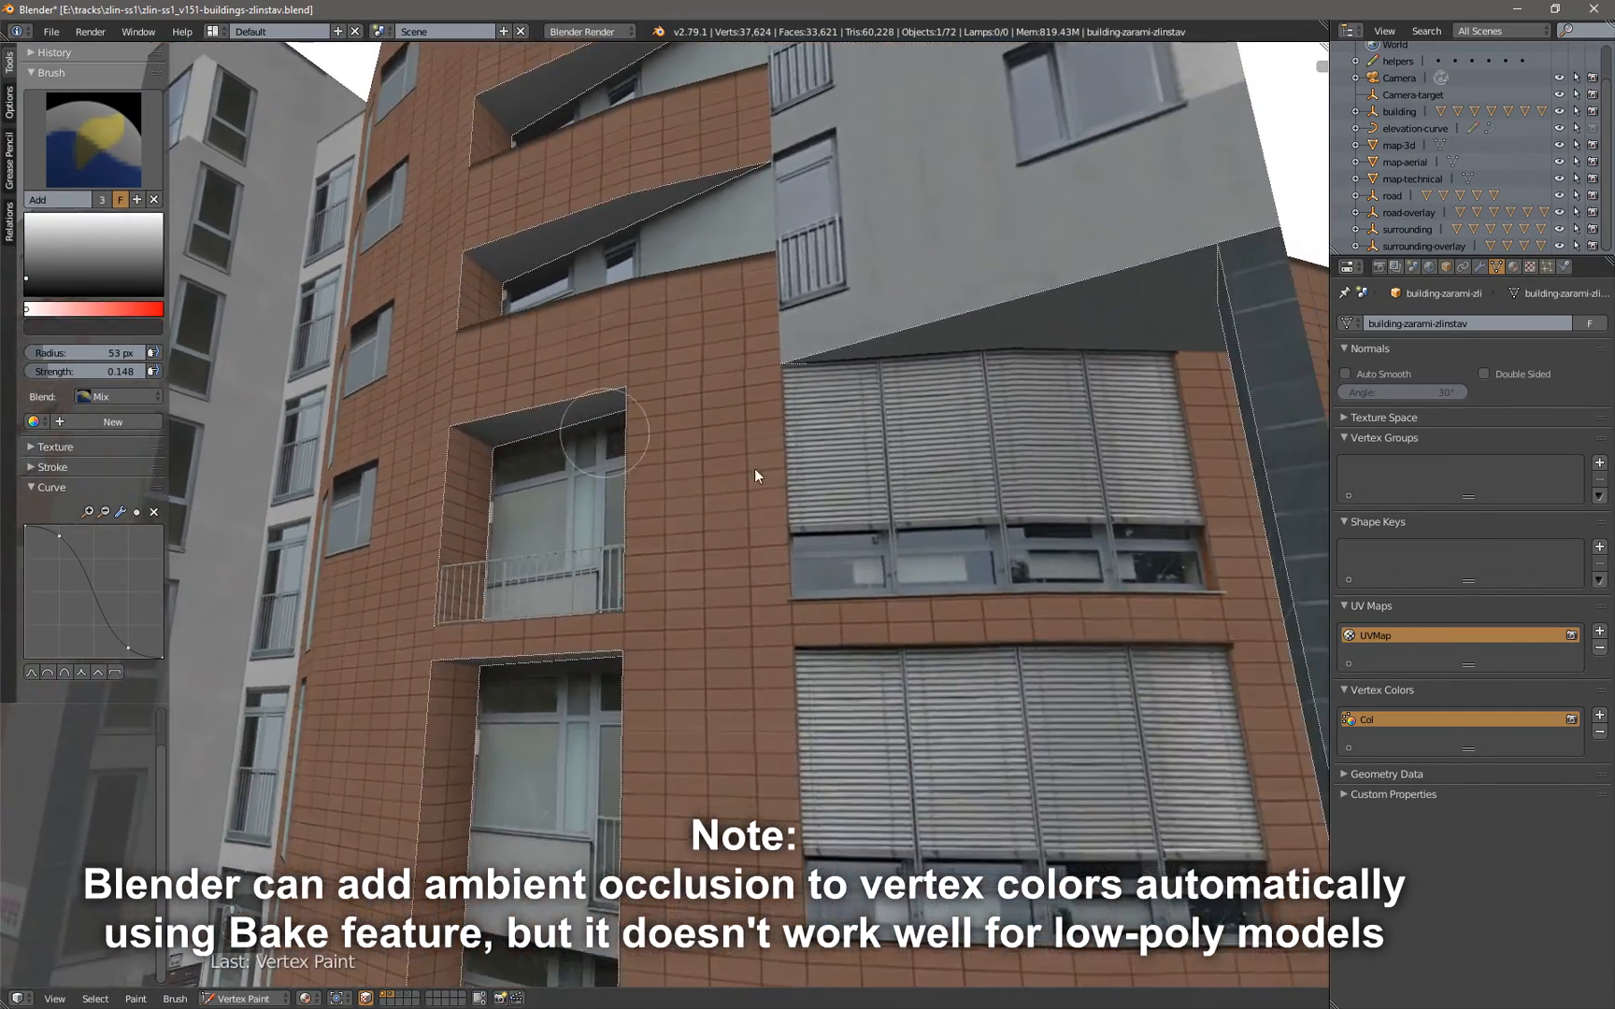
Darken the corner where the overhang meets the dark pillar, then leave Vertex Paint mode
middle_click_drag(1282, 463, 944, 328)
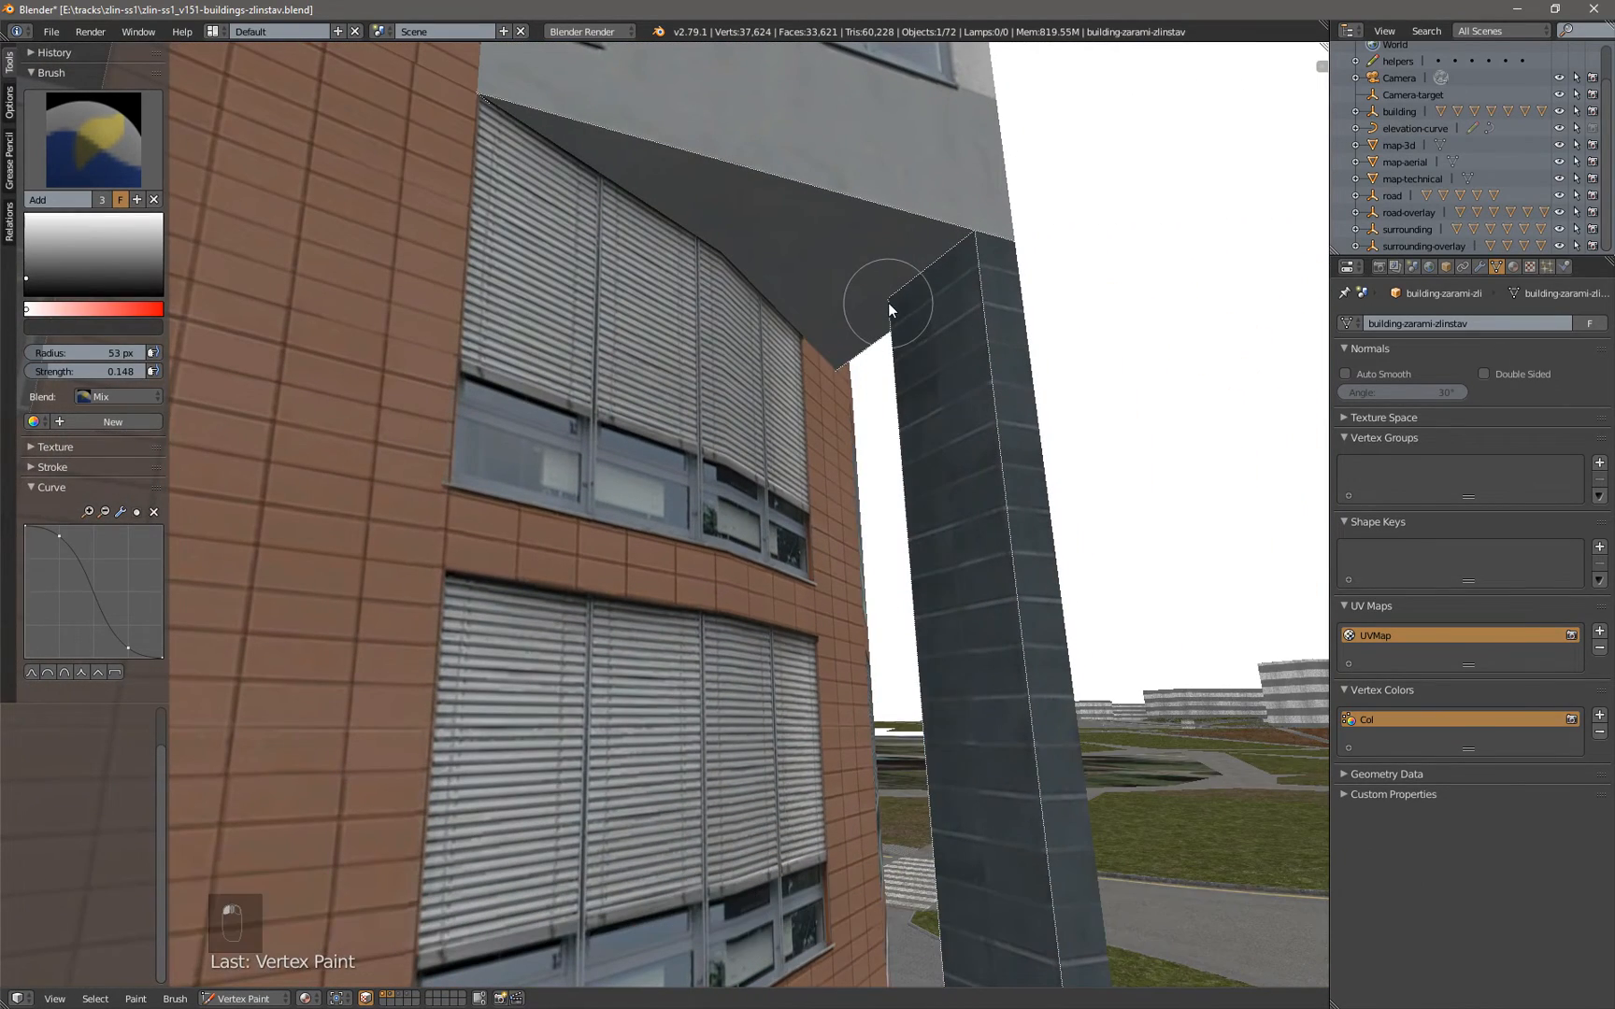
key("v")
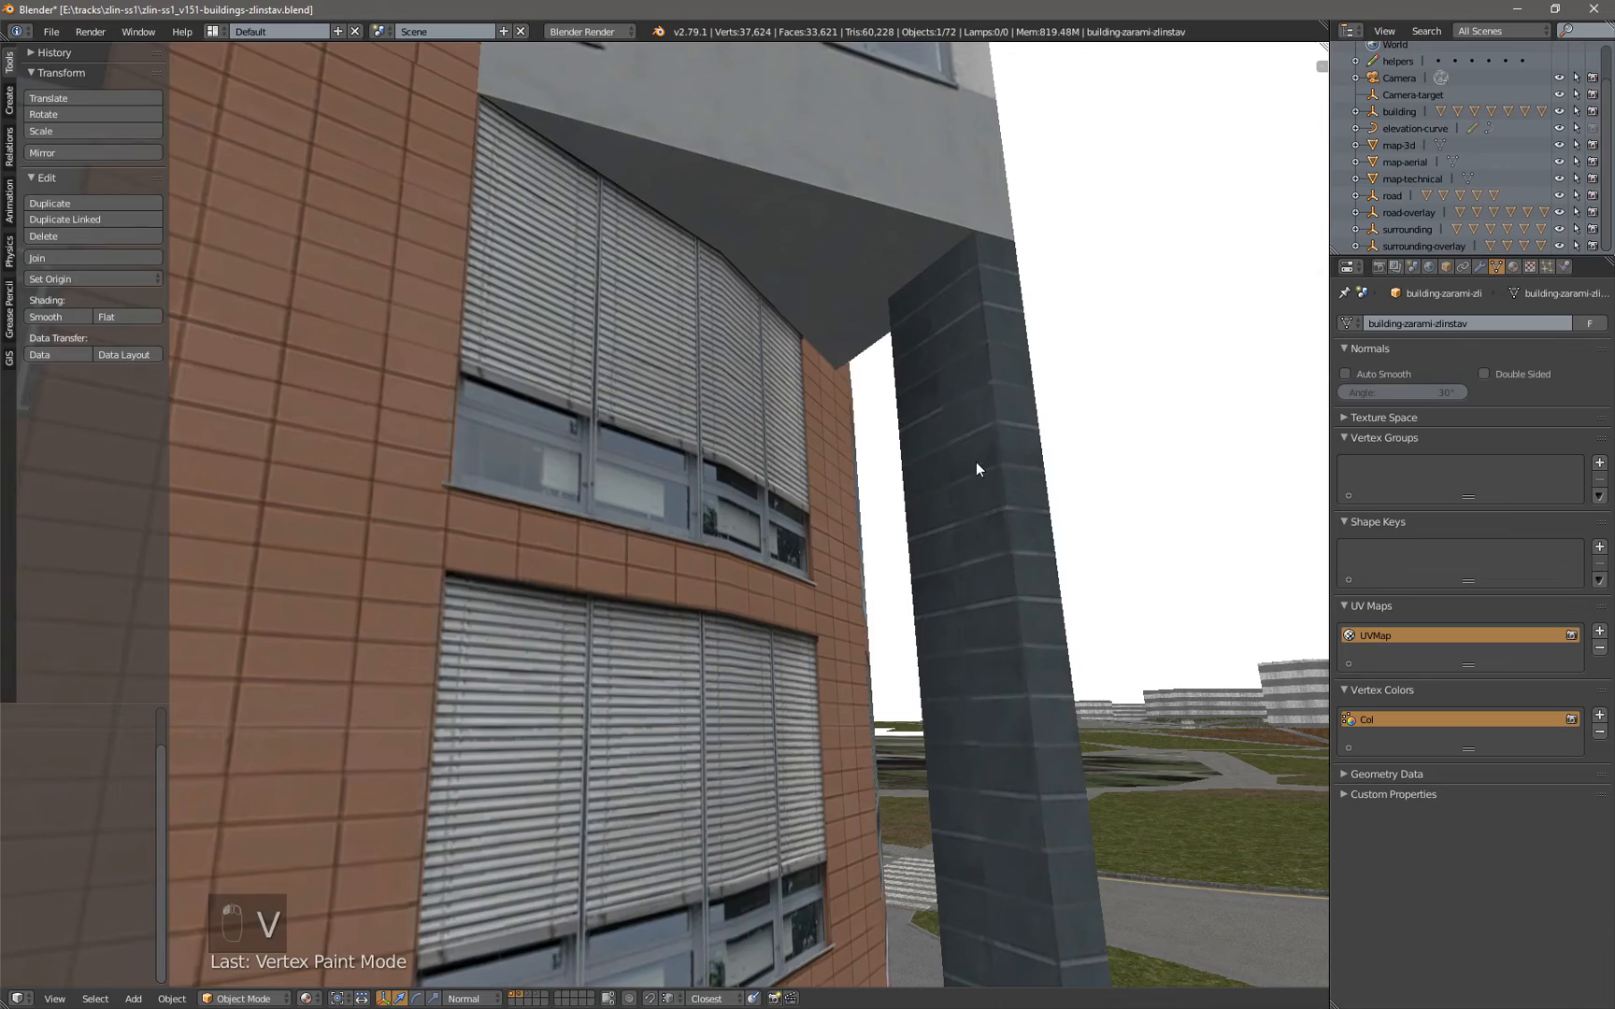
scroll(978, 467, "down", 3)
scroll(978, 471, "down", 4)
middle_click_drag(978, 471, 828, 434)
scroll(801, 450, "up", 3)
scroll(862, 481, "up", 1)
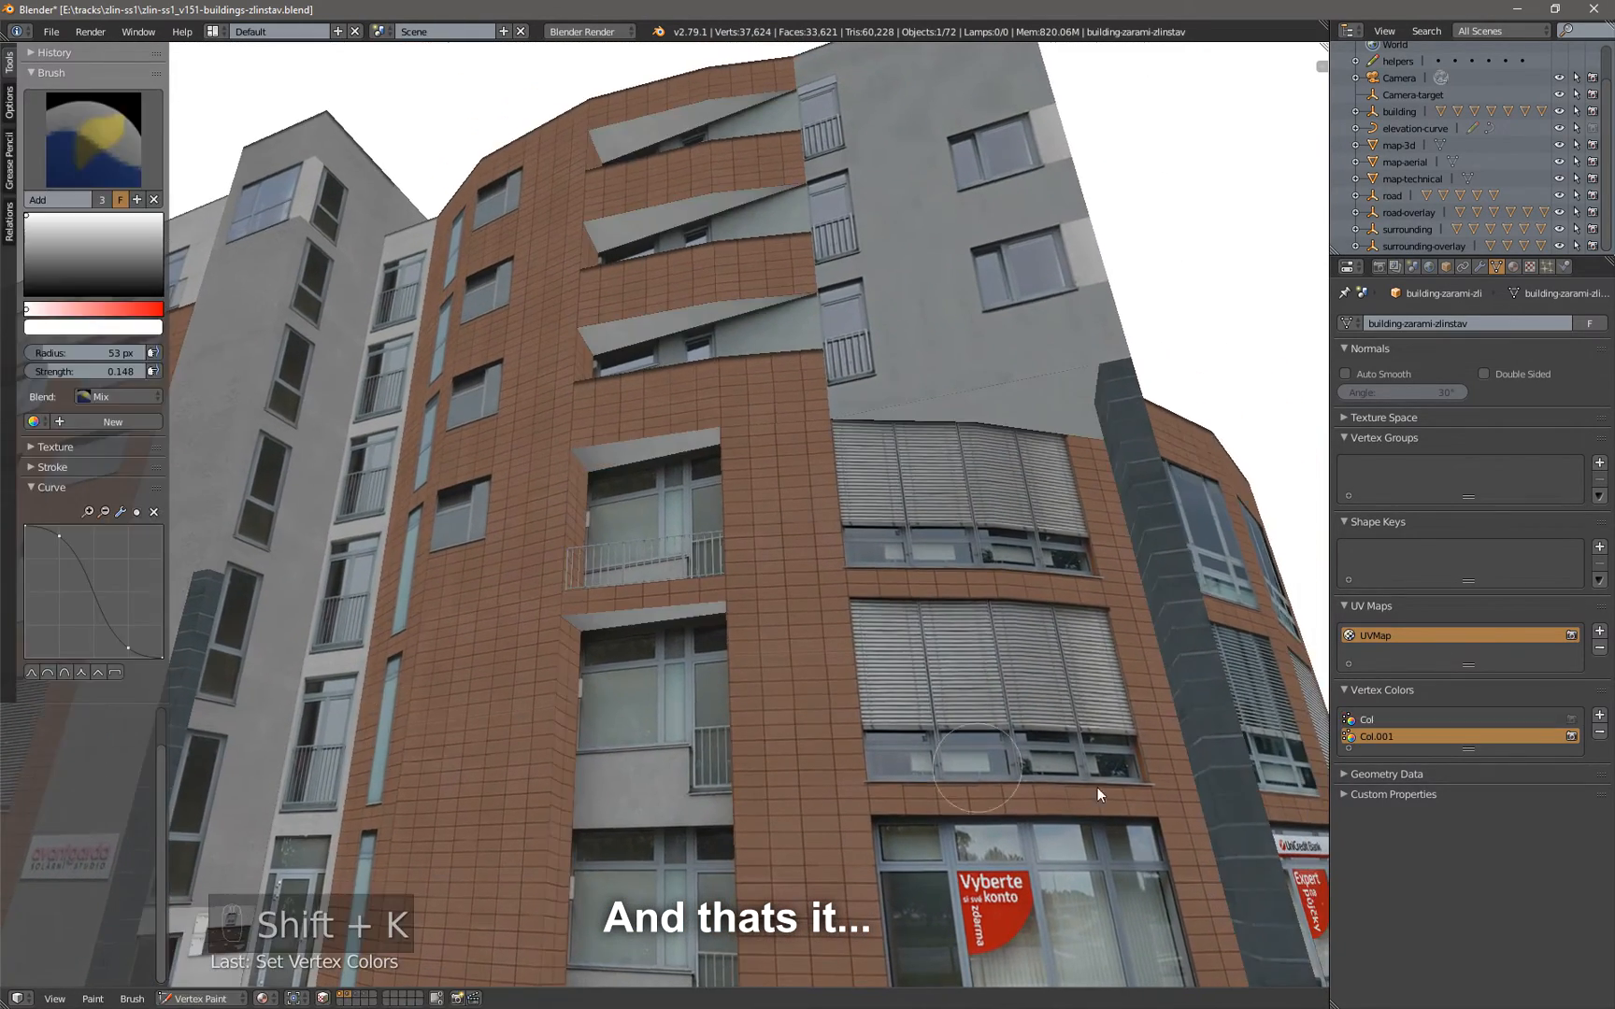
Compare the building's appearance with the Col and Col.001 vertex colour layers, ending on Col
left_click(1390, 719)
left_click(1395, 739)
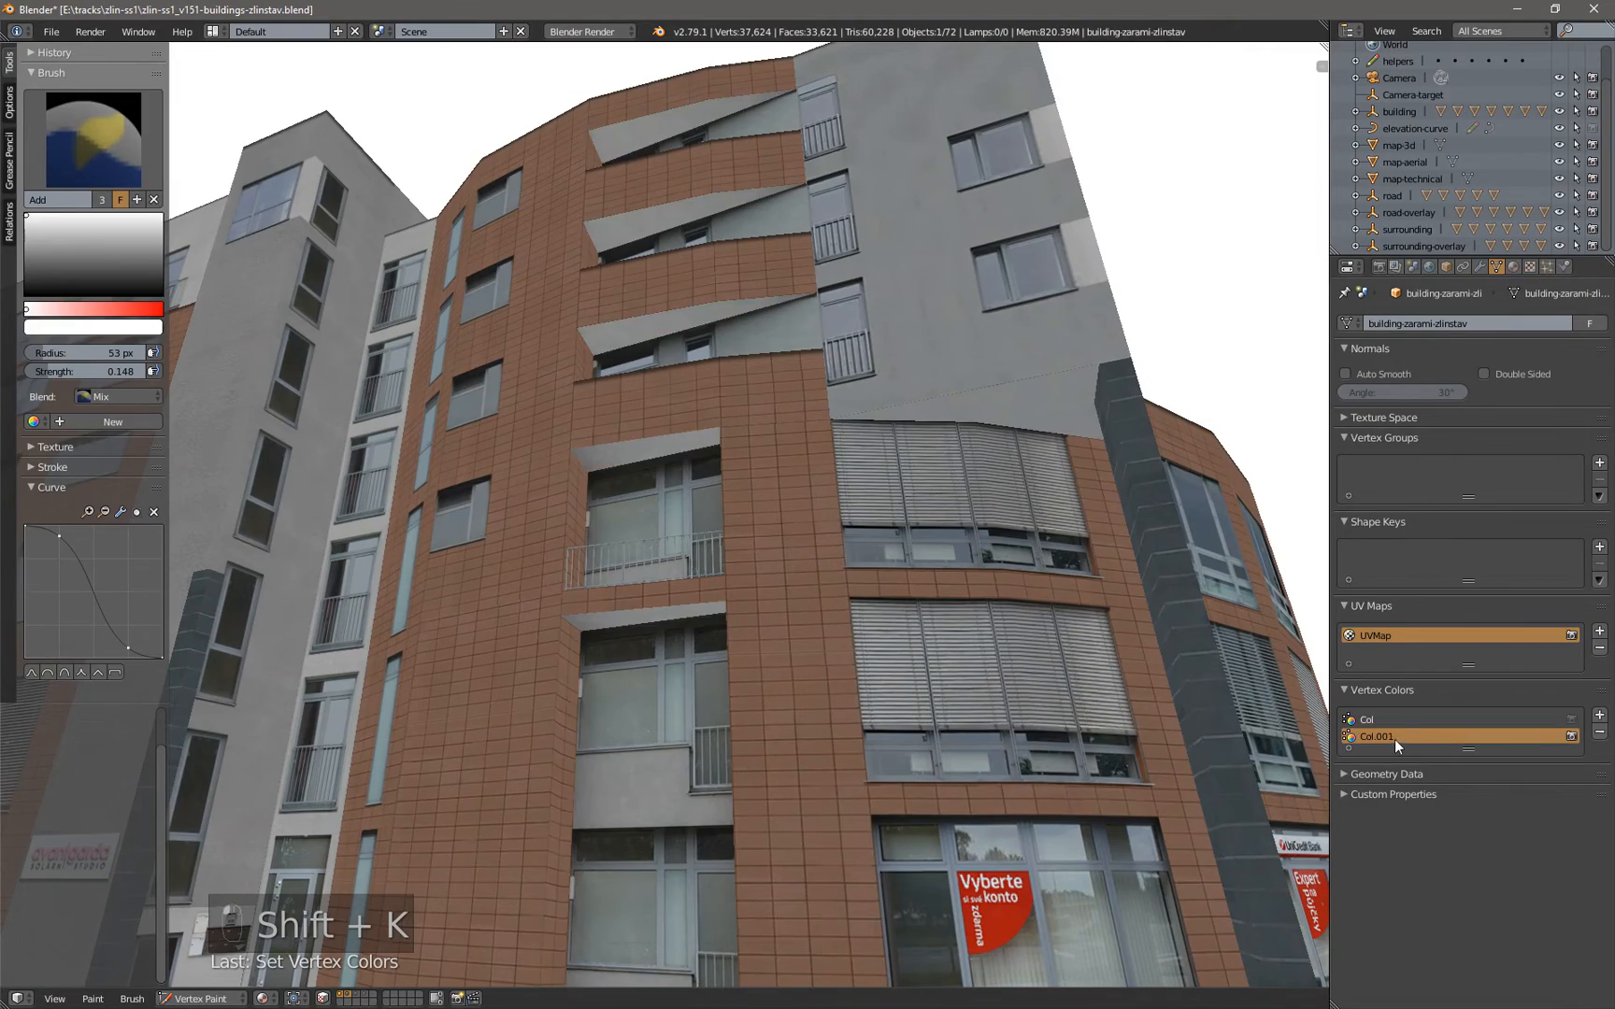
left_click(1395, 721)
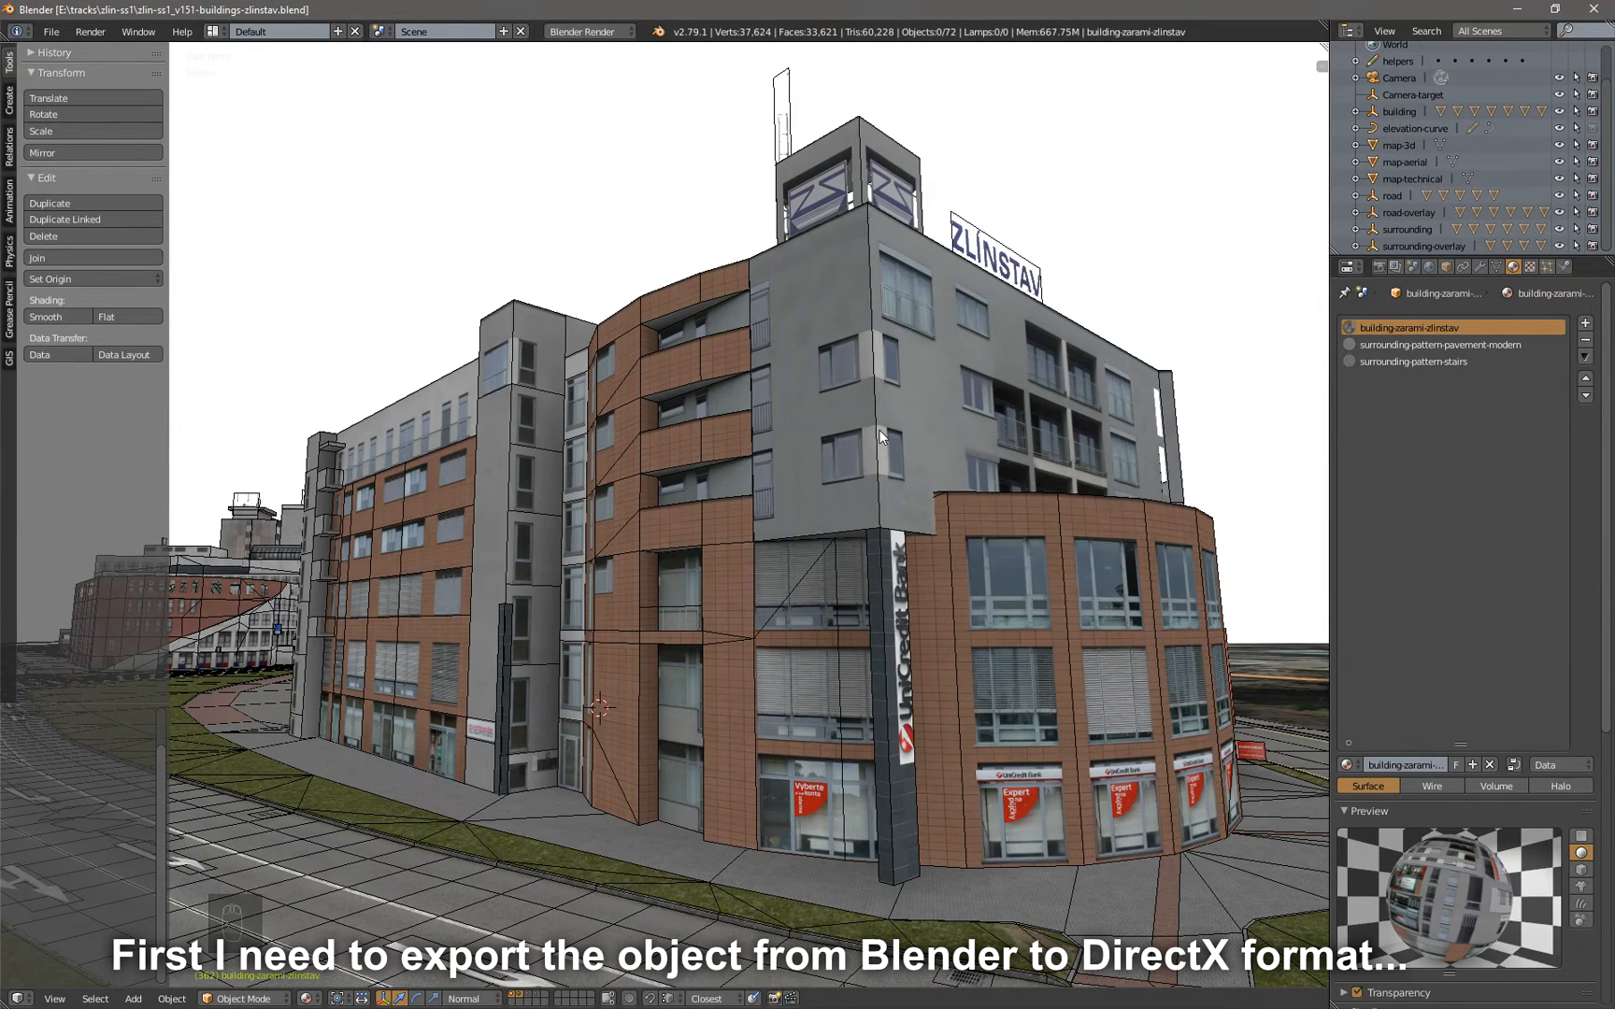
Select the Zlínstav building and apply its location, rotation and scale transforms
right_click(880, 431)
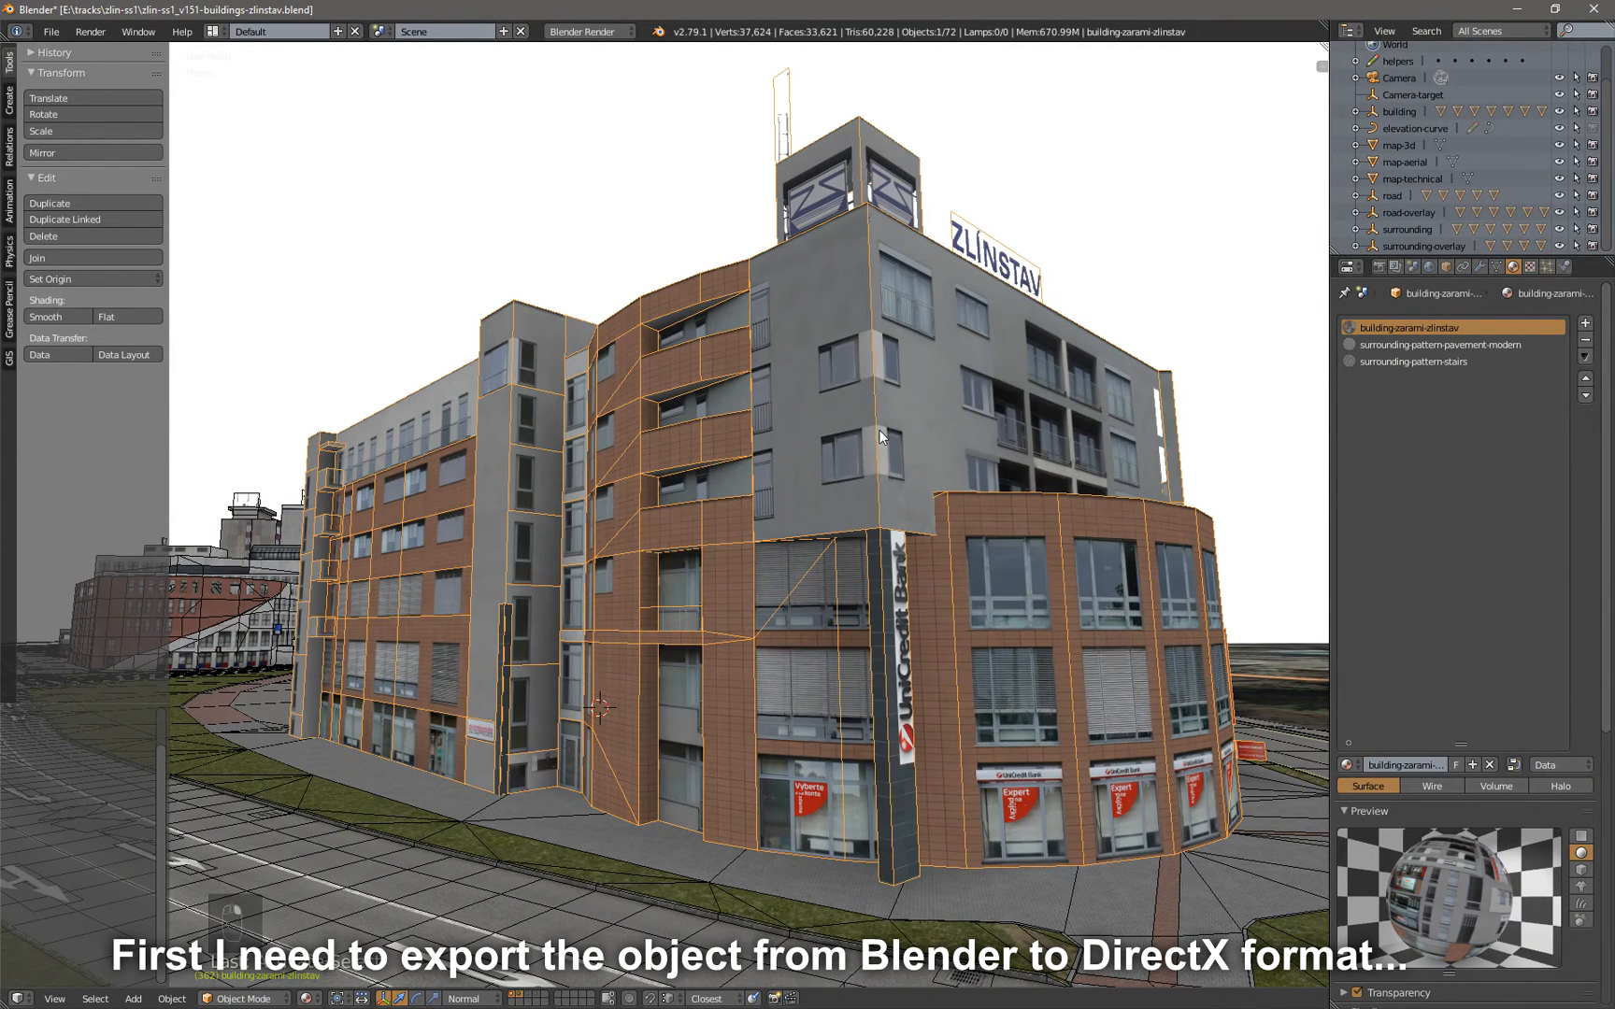
key("ctrl+a")
left_click(813, 381)
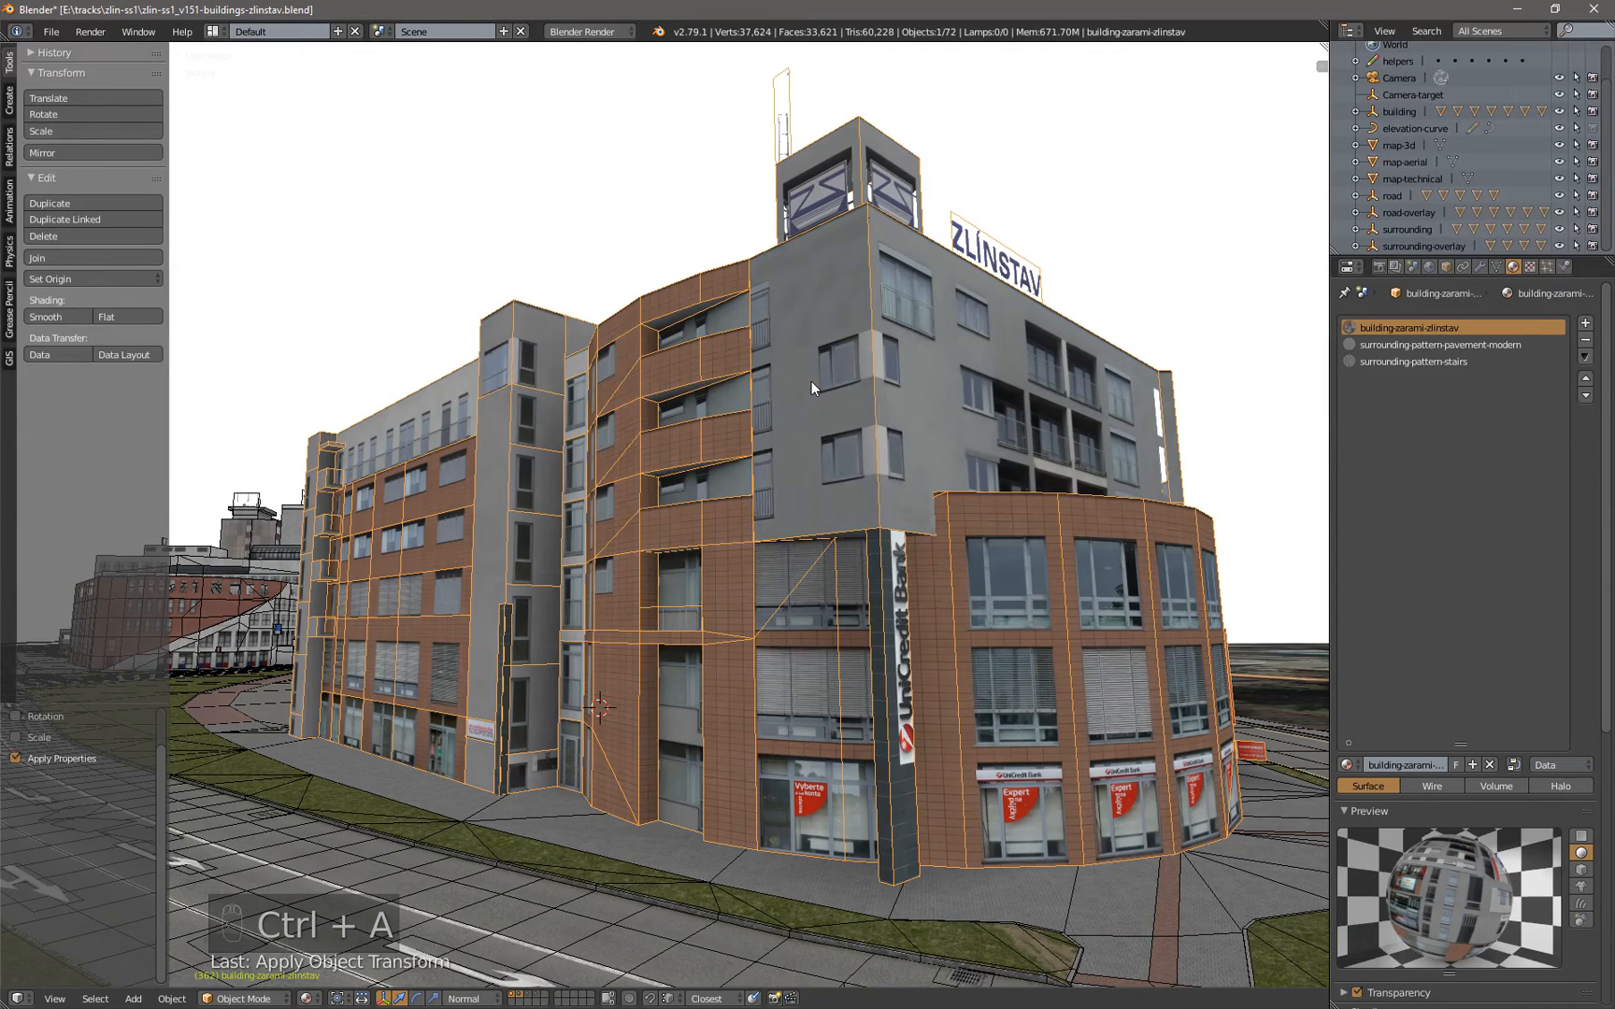
key("ctrl+a")
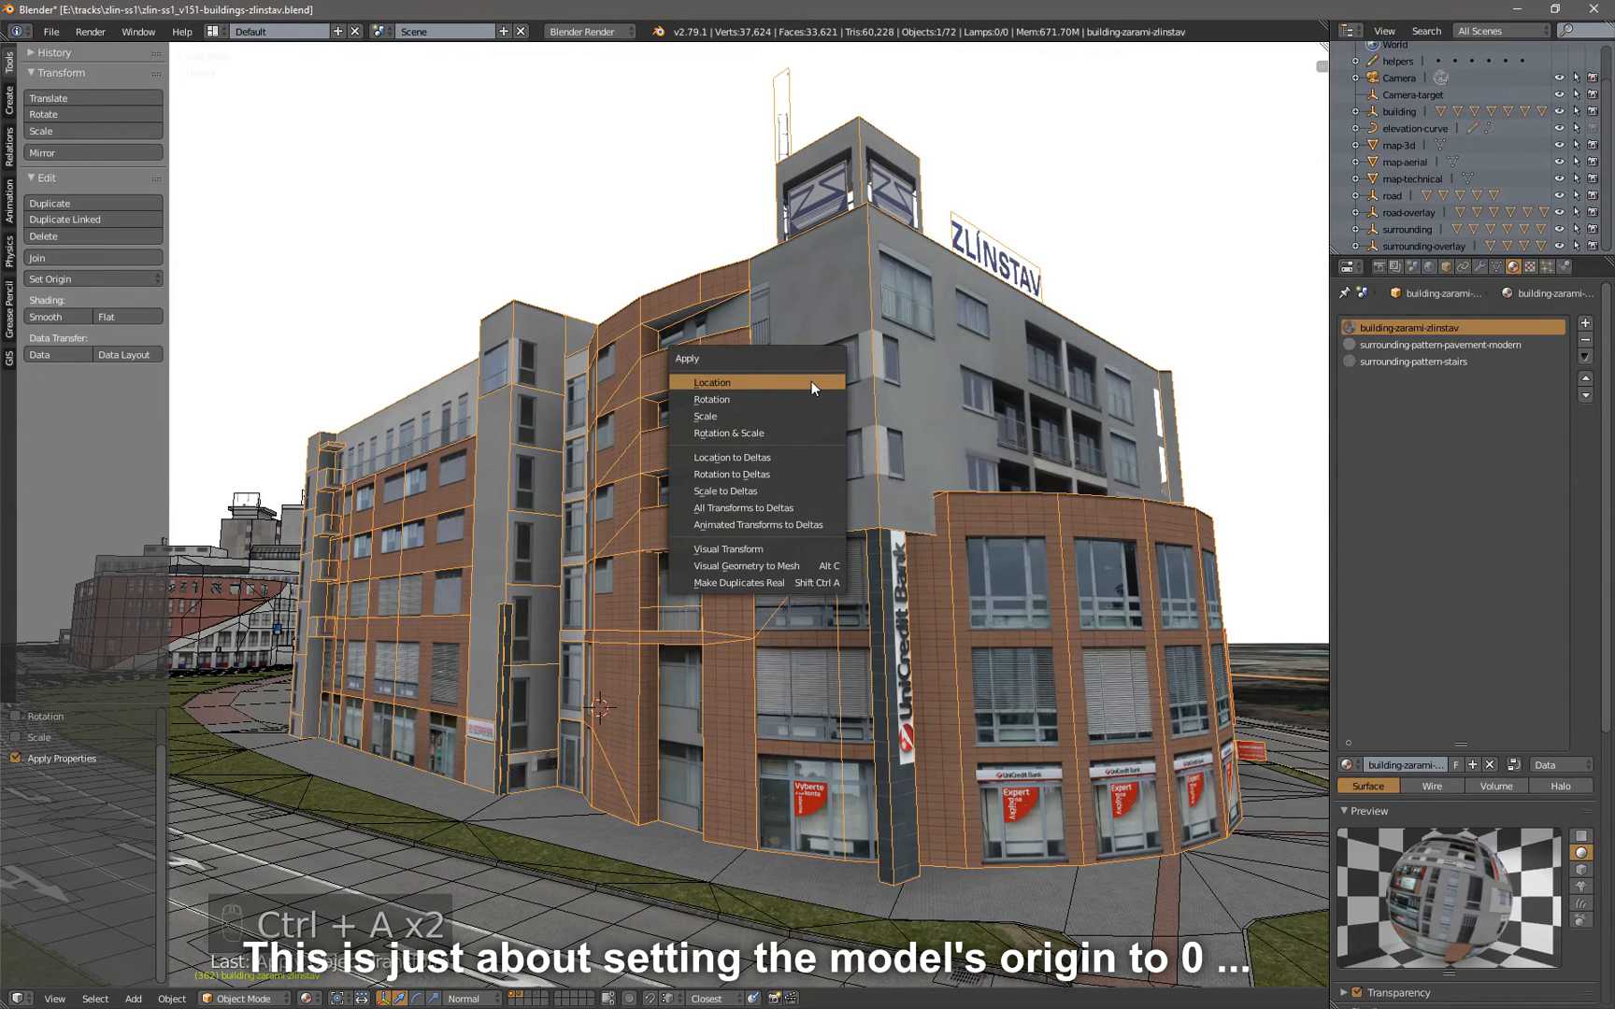
left_click(755, 435)
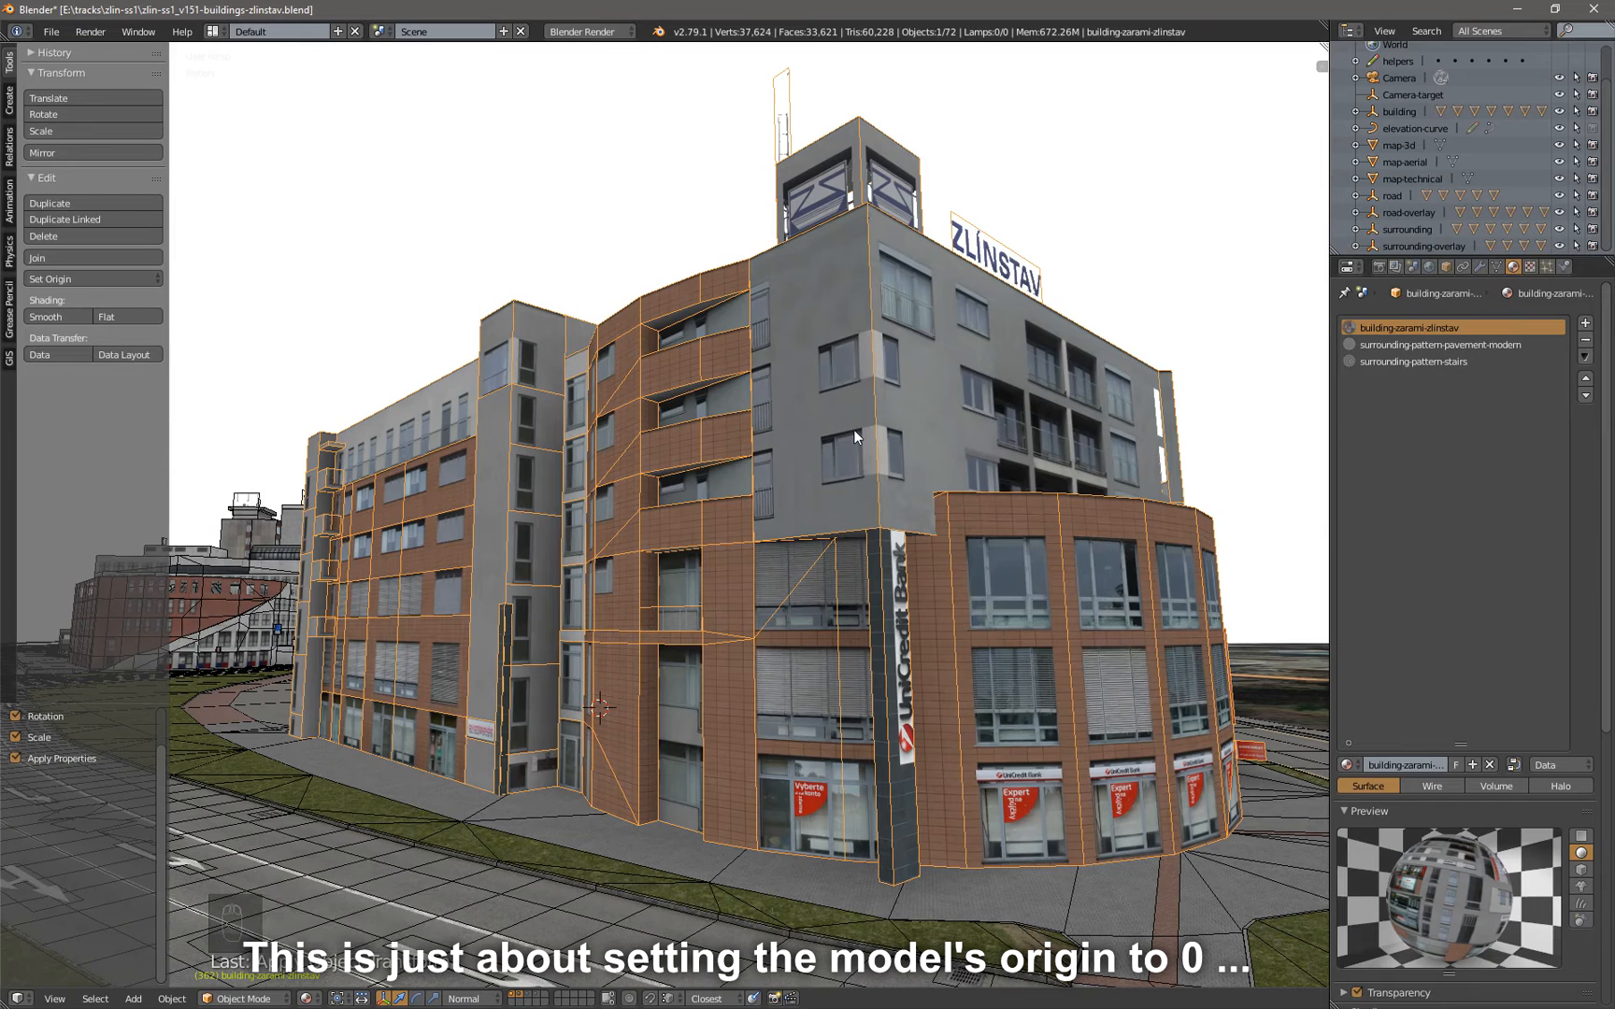
Mirror the building along the global Z axis and isolate it in local view
key("ctrl+m")
key("z")
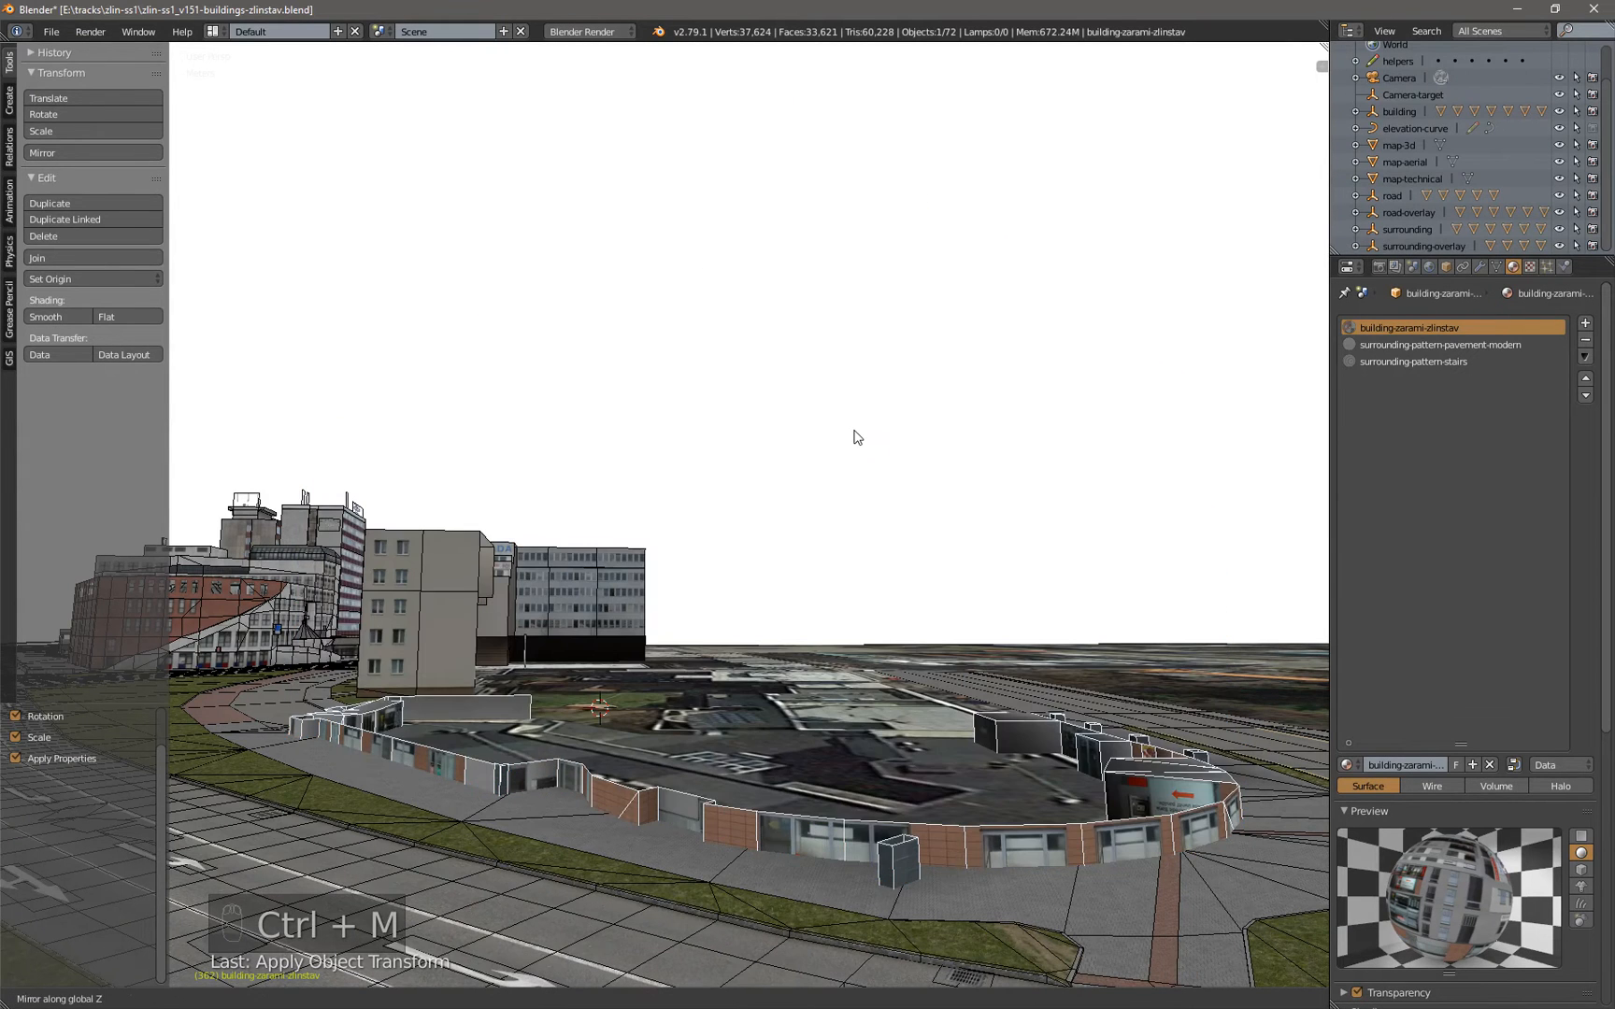
left_click(857, 437)
key("KP_Divide")
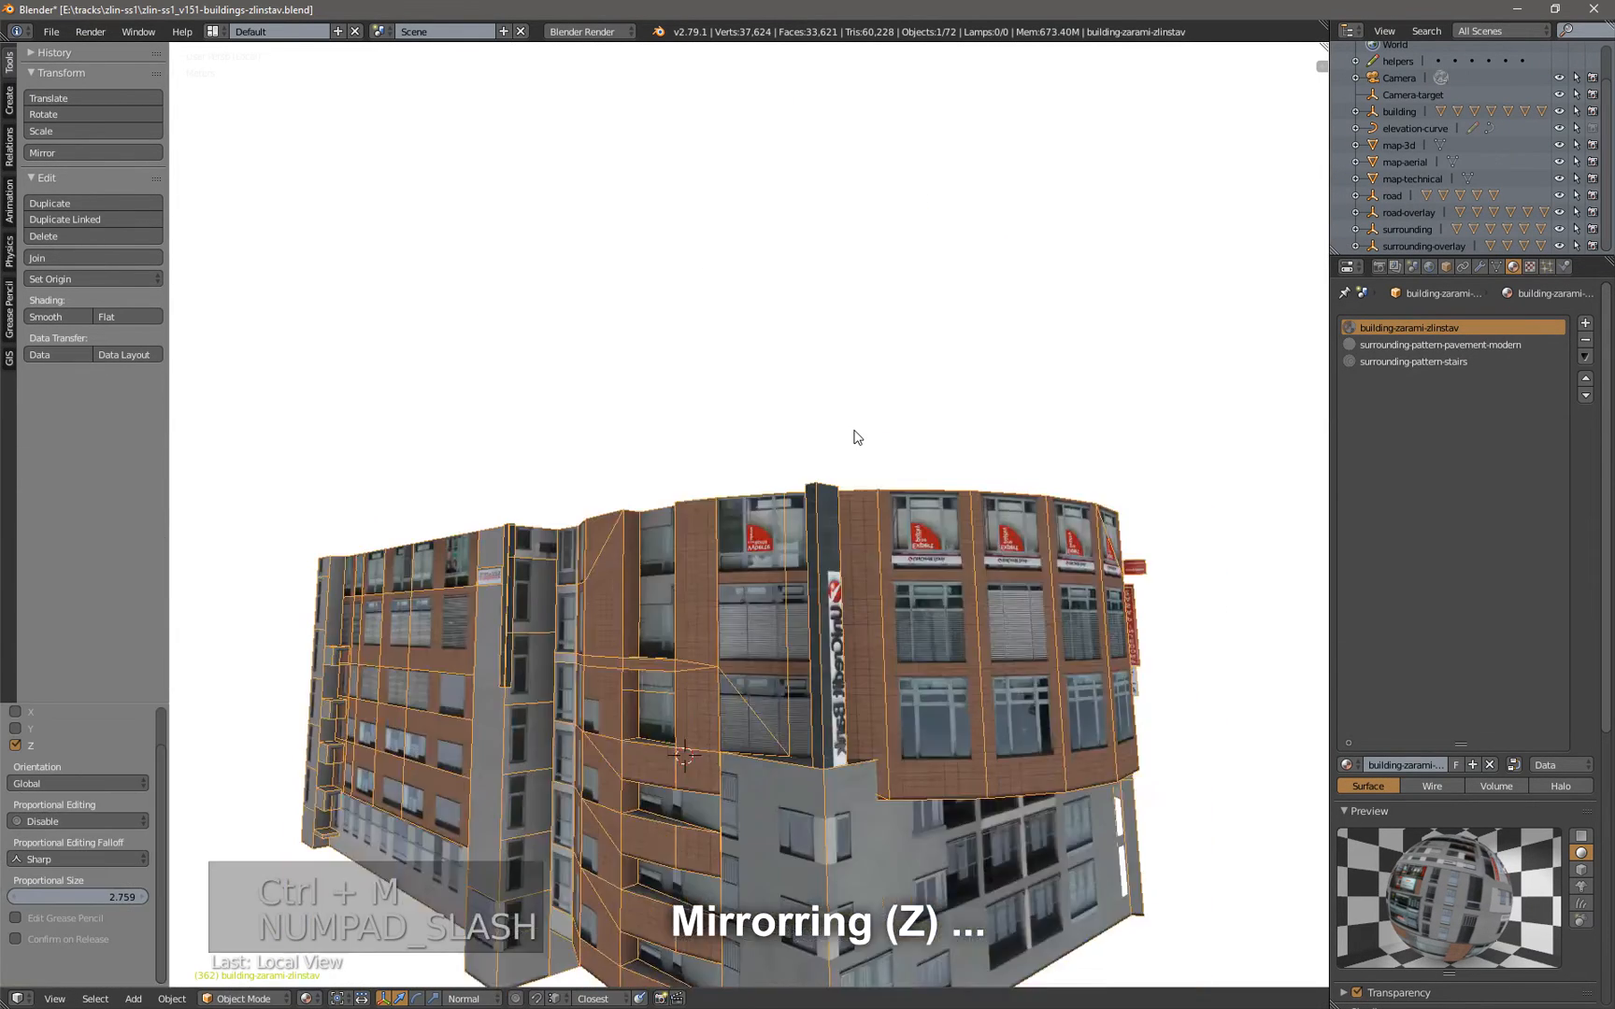
Rotate the building 90 degrees about the global X axis
middle_click_drag(853, 415, 1032, 505)
scroll(1031, 505, "down", 8)
middle_click_drag(1126, 400, 581, 429, "shift")
type("r")
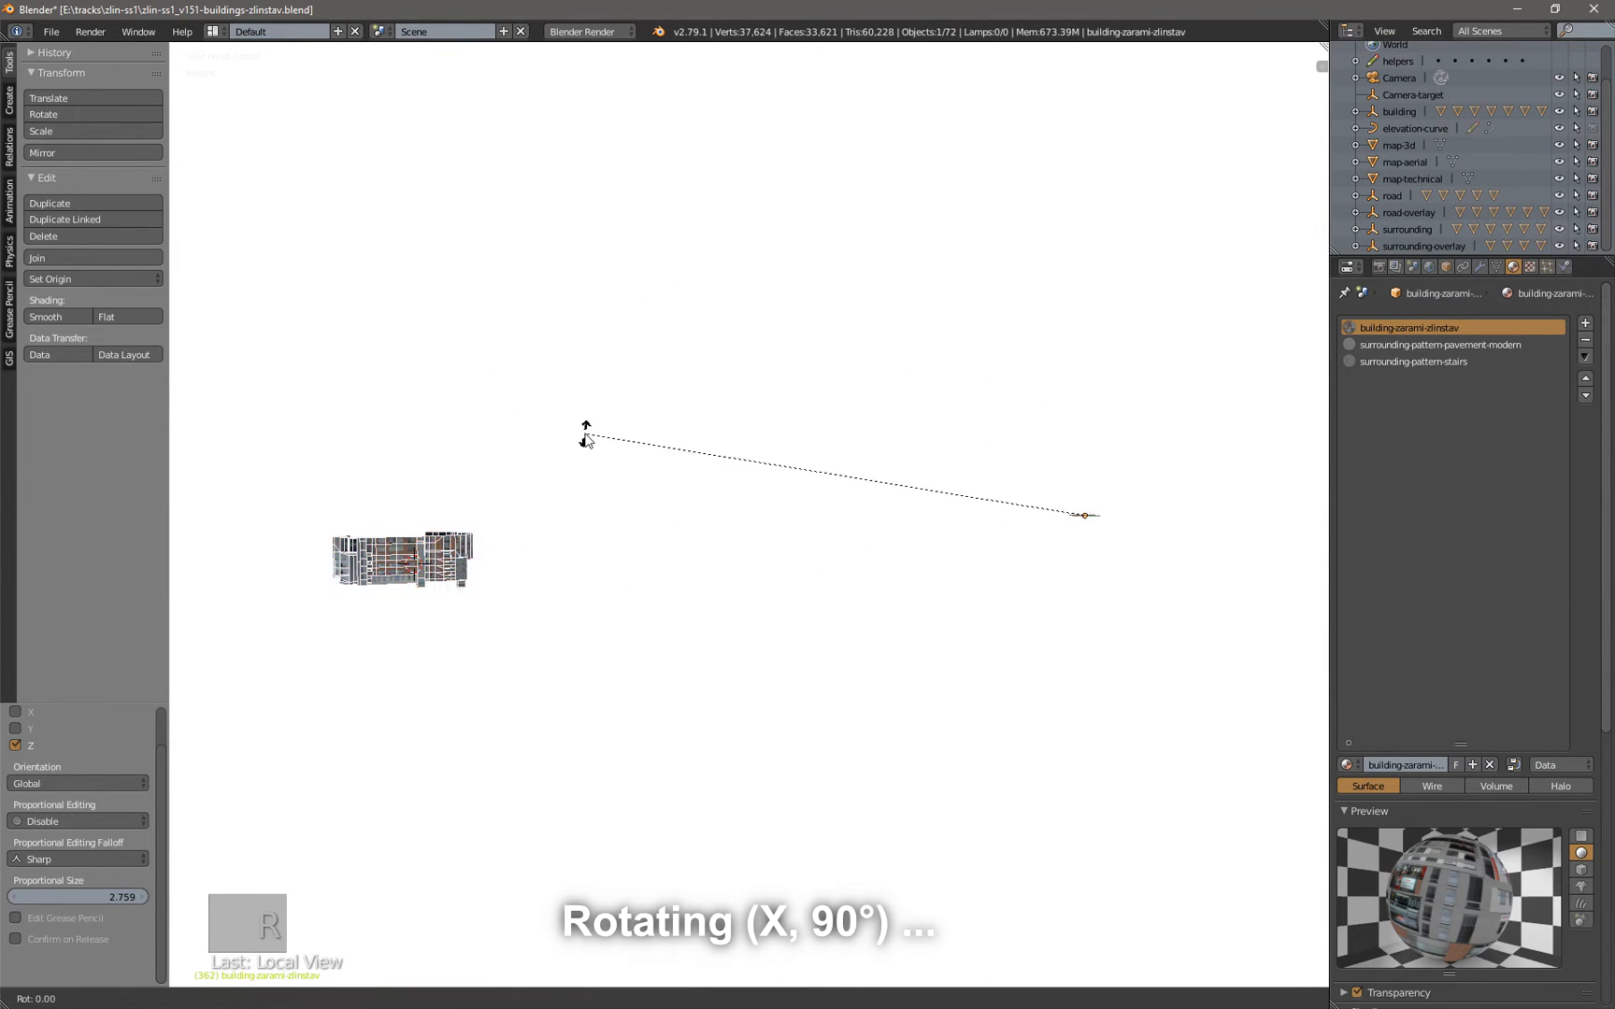
type("x90")
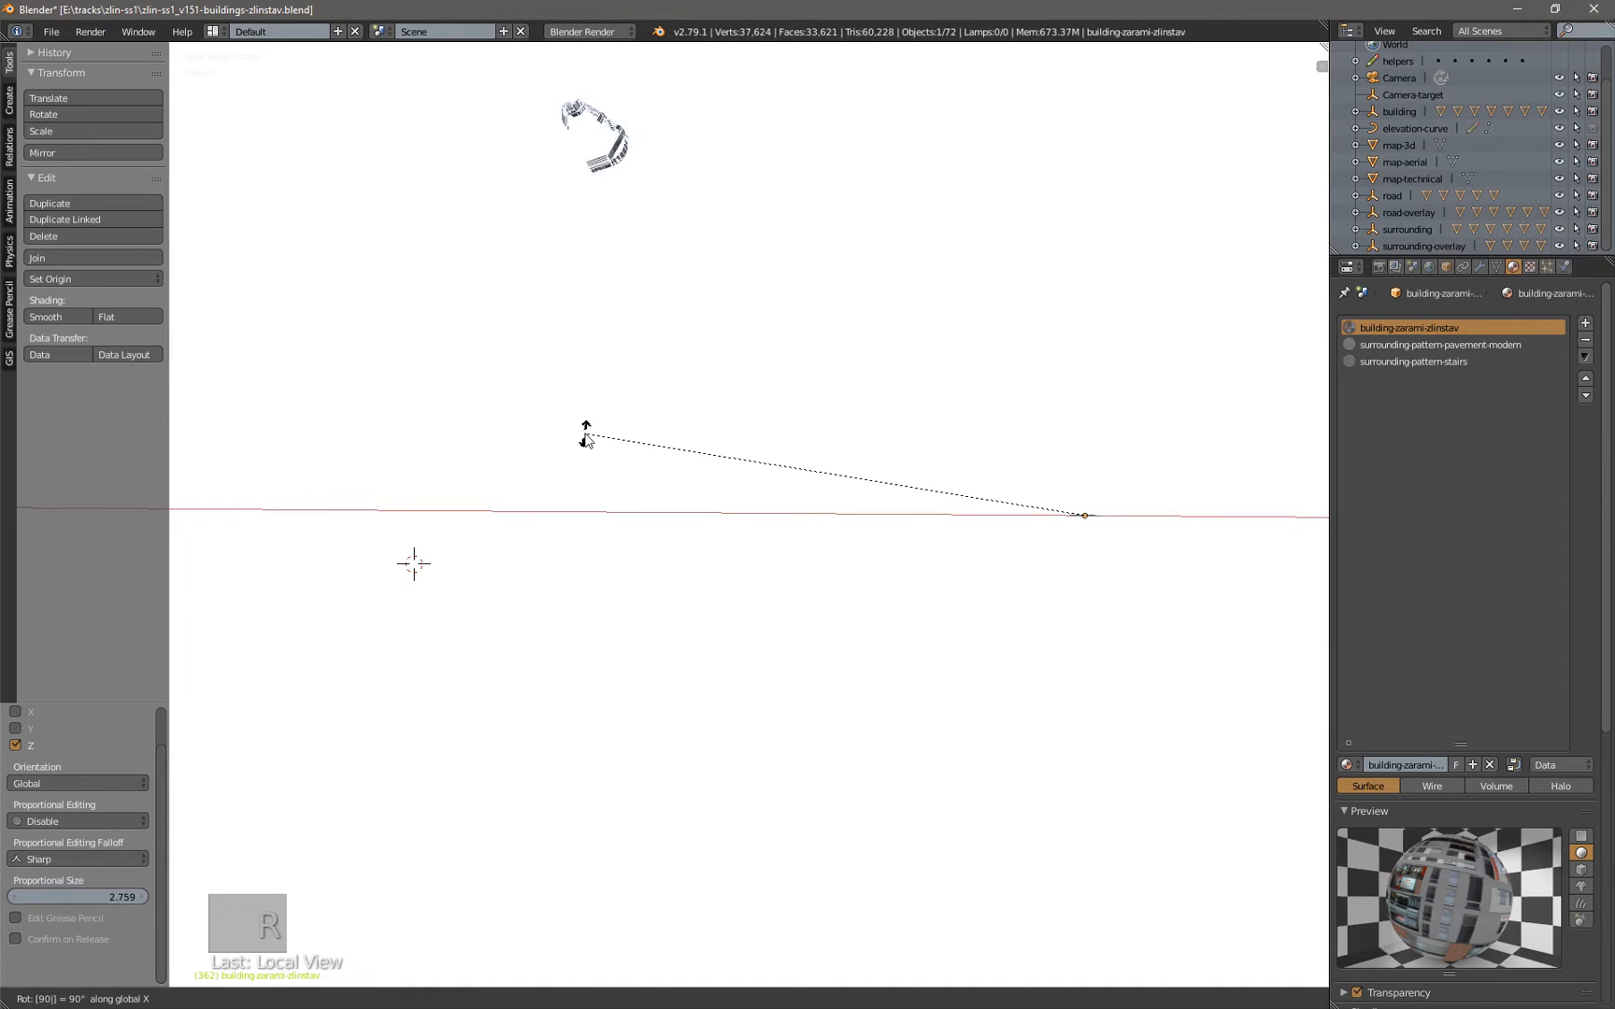
key("Return")
Separate the building mesh into individual objects by material
scroll(549, 175, "up", 4)
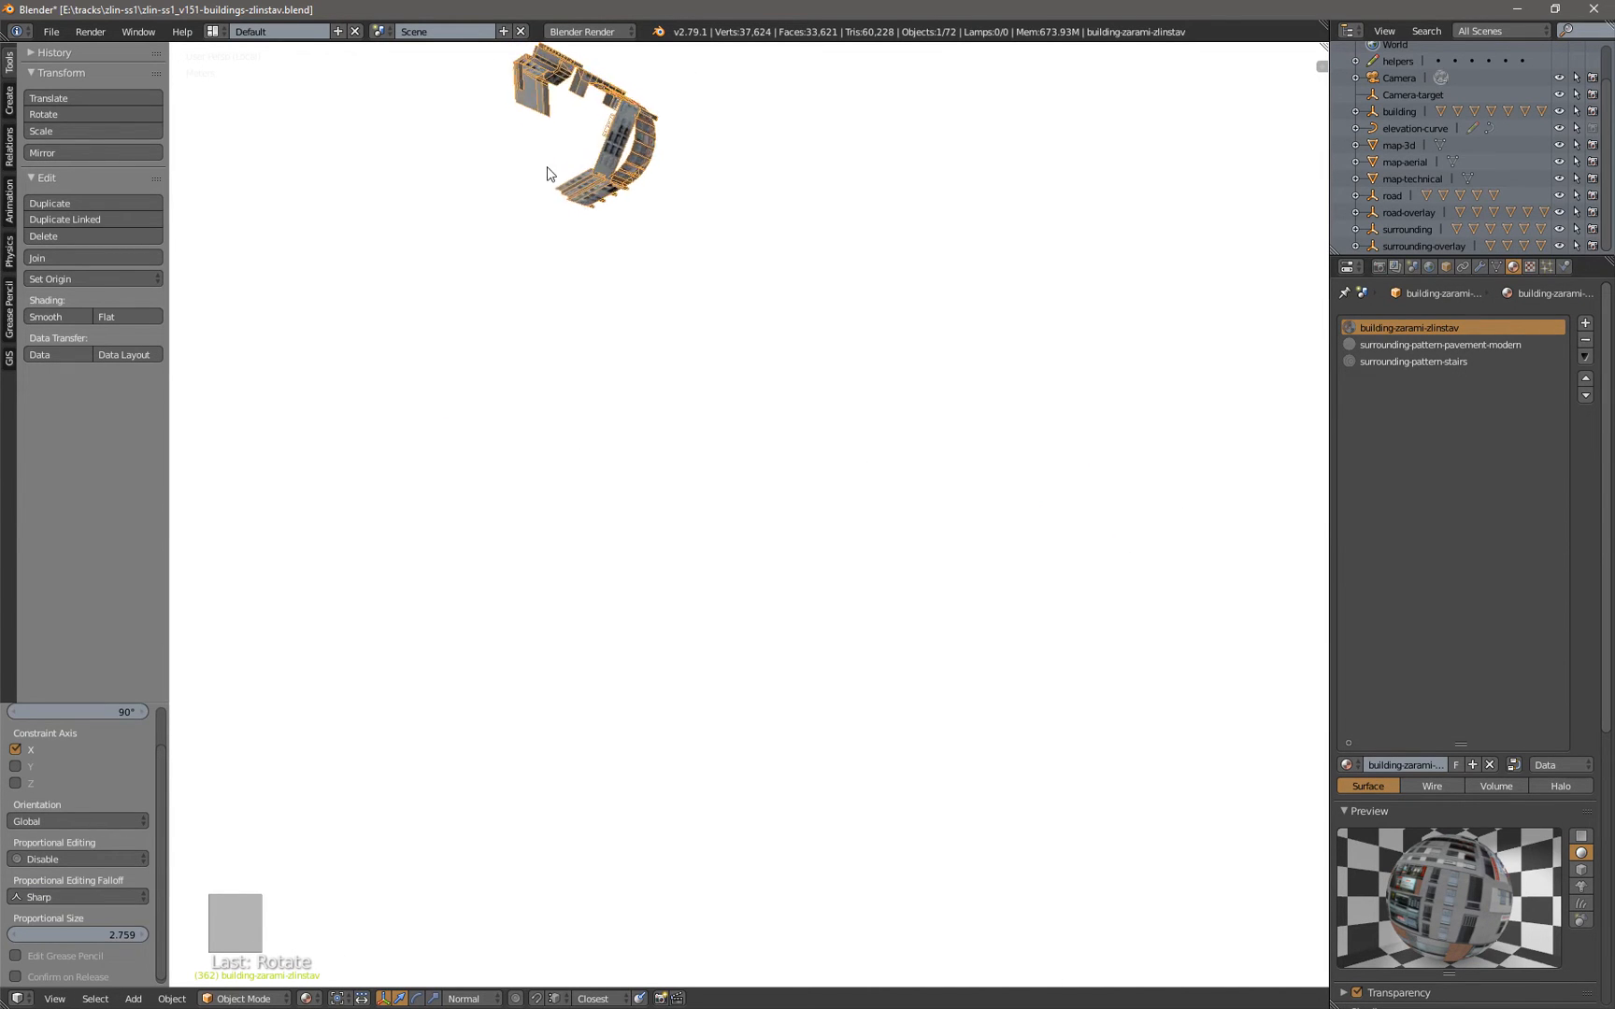
middle_click_drag(548, 174, 664, 400)
scroll(660, 398, "up", 4)
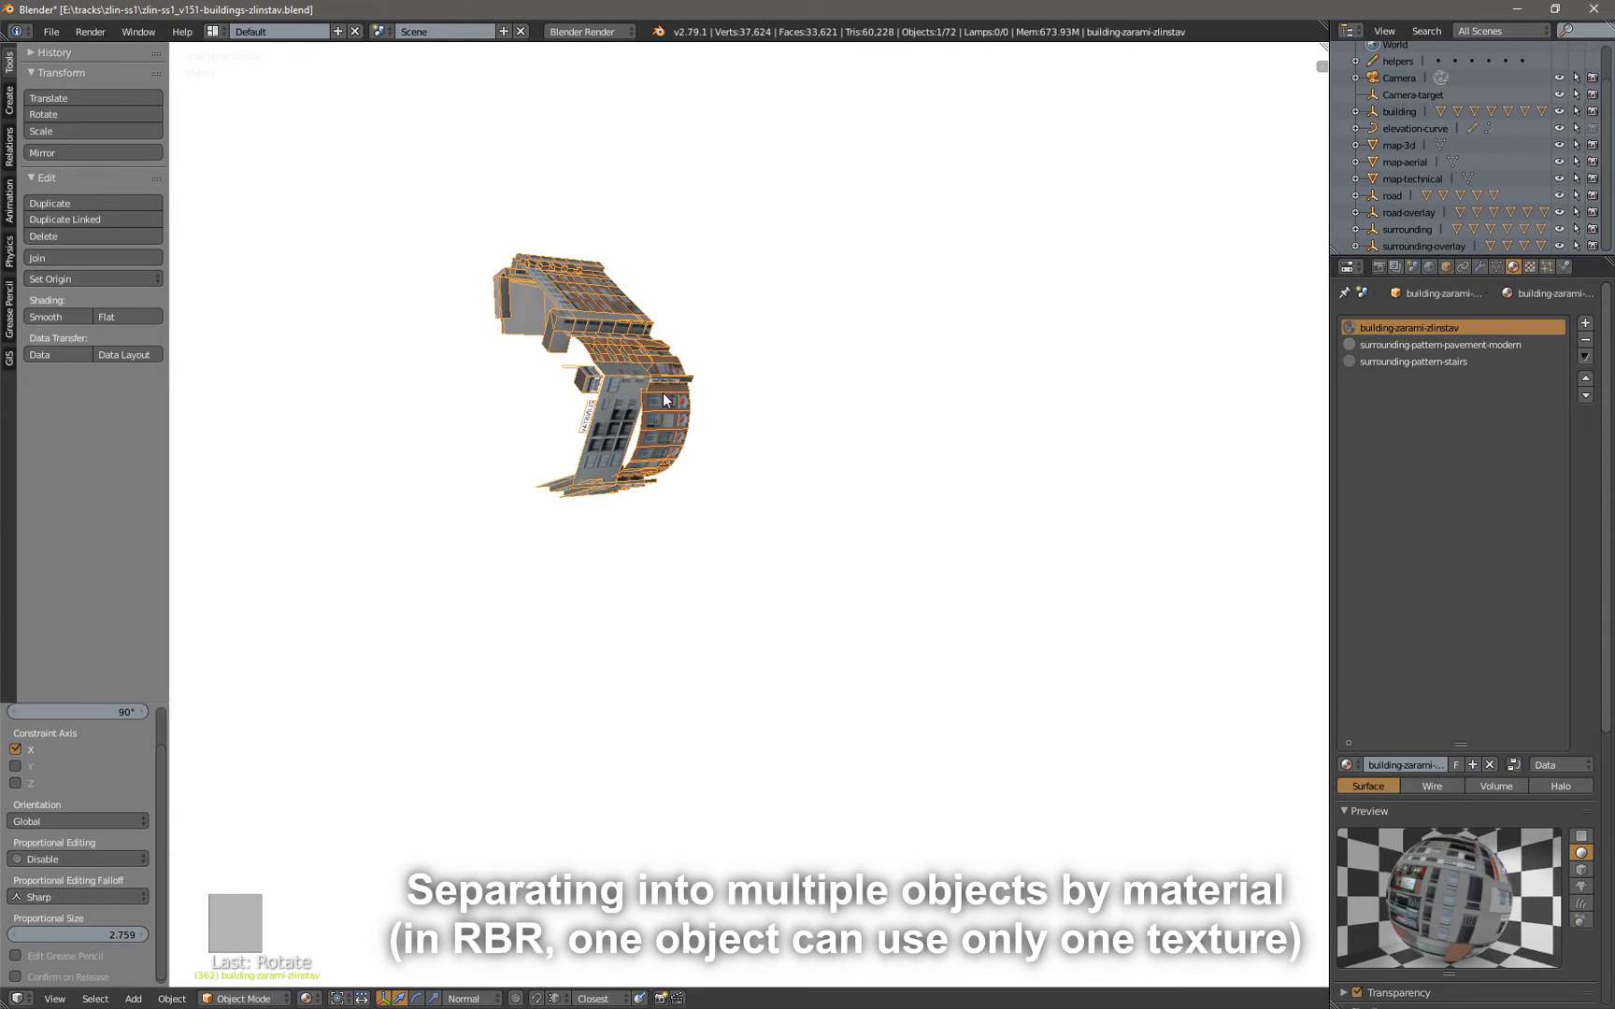
key("space")
type("sepa")
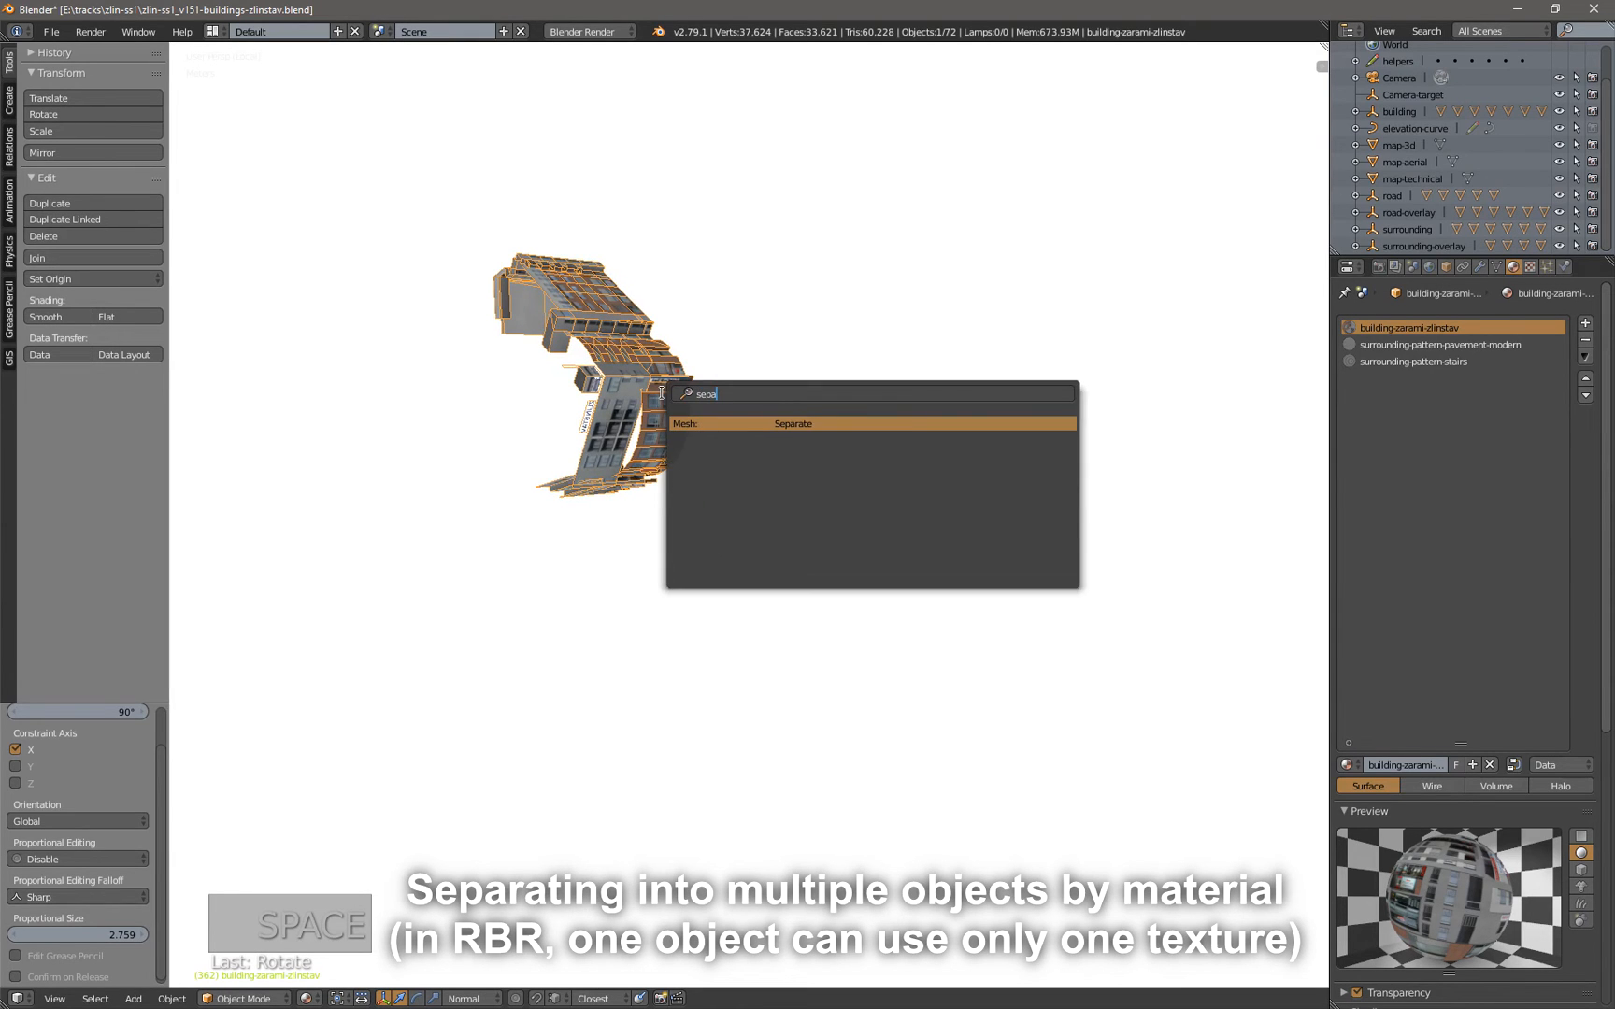
key("Return")
key("Down")
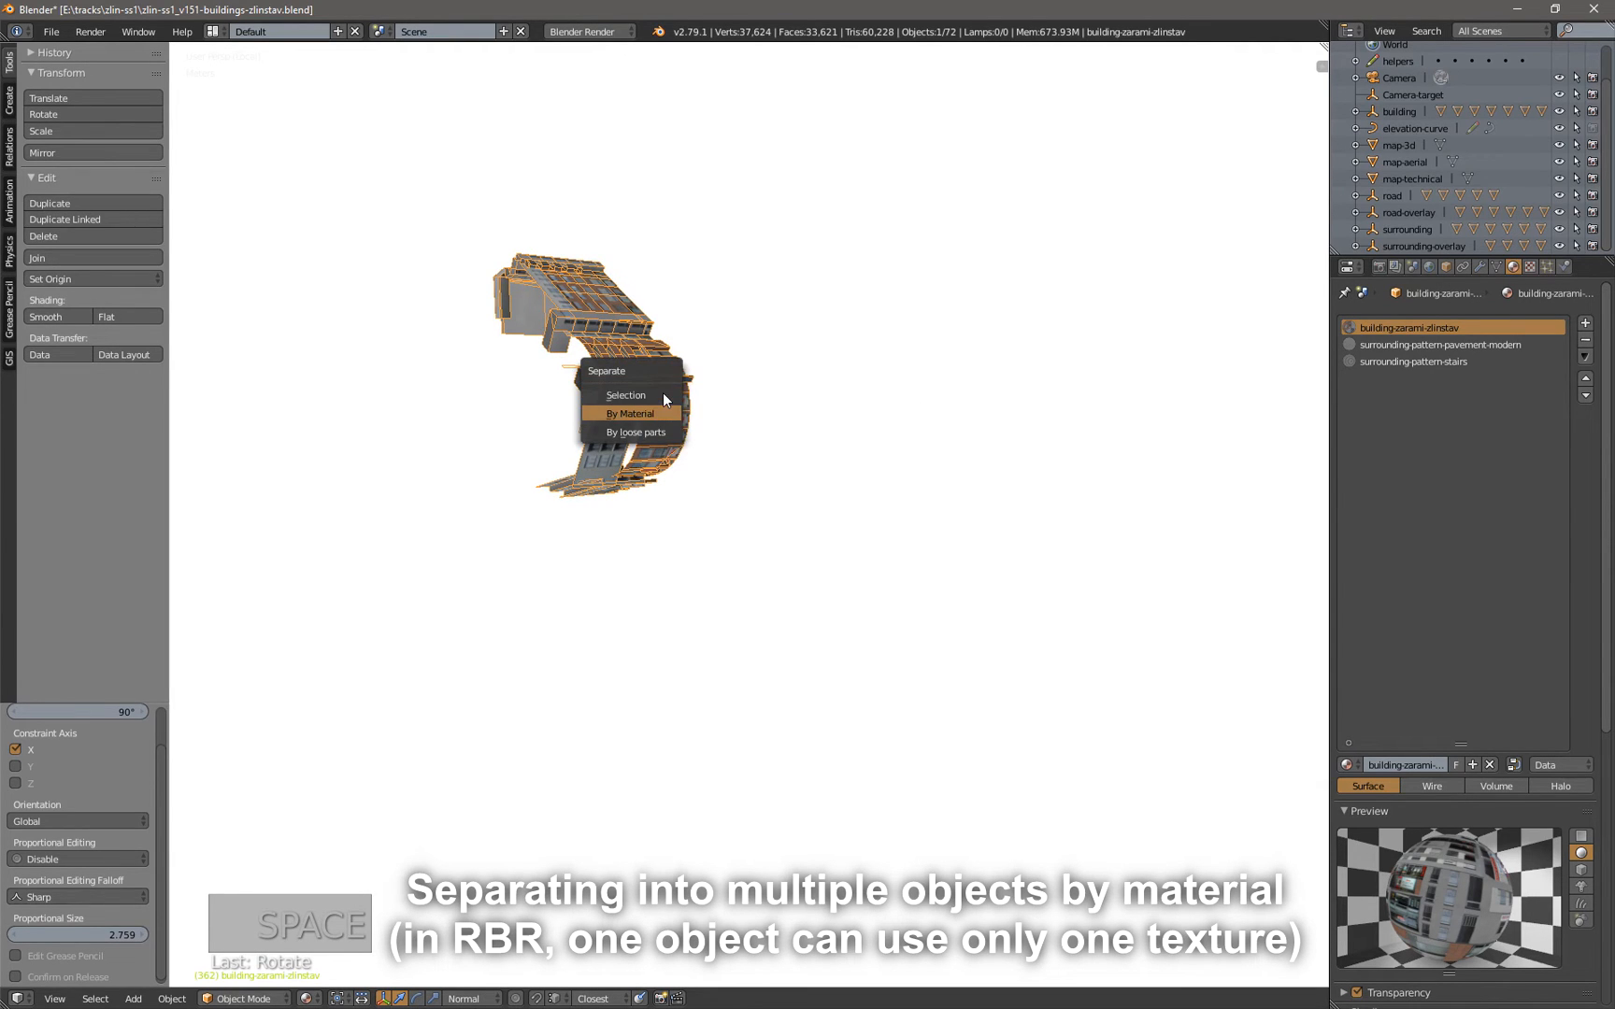
key("Return")
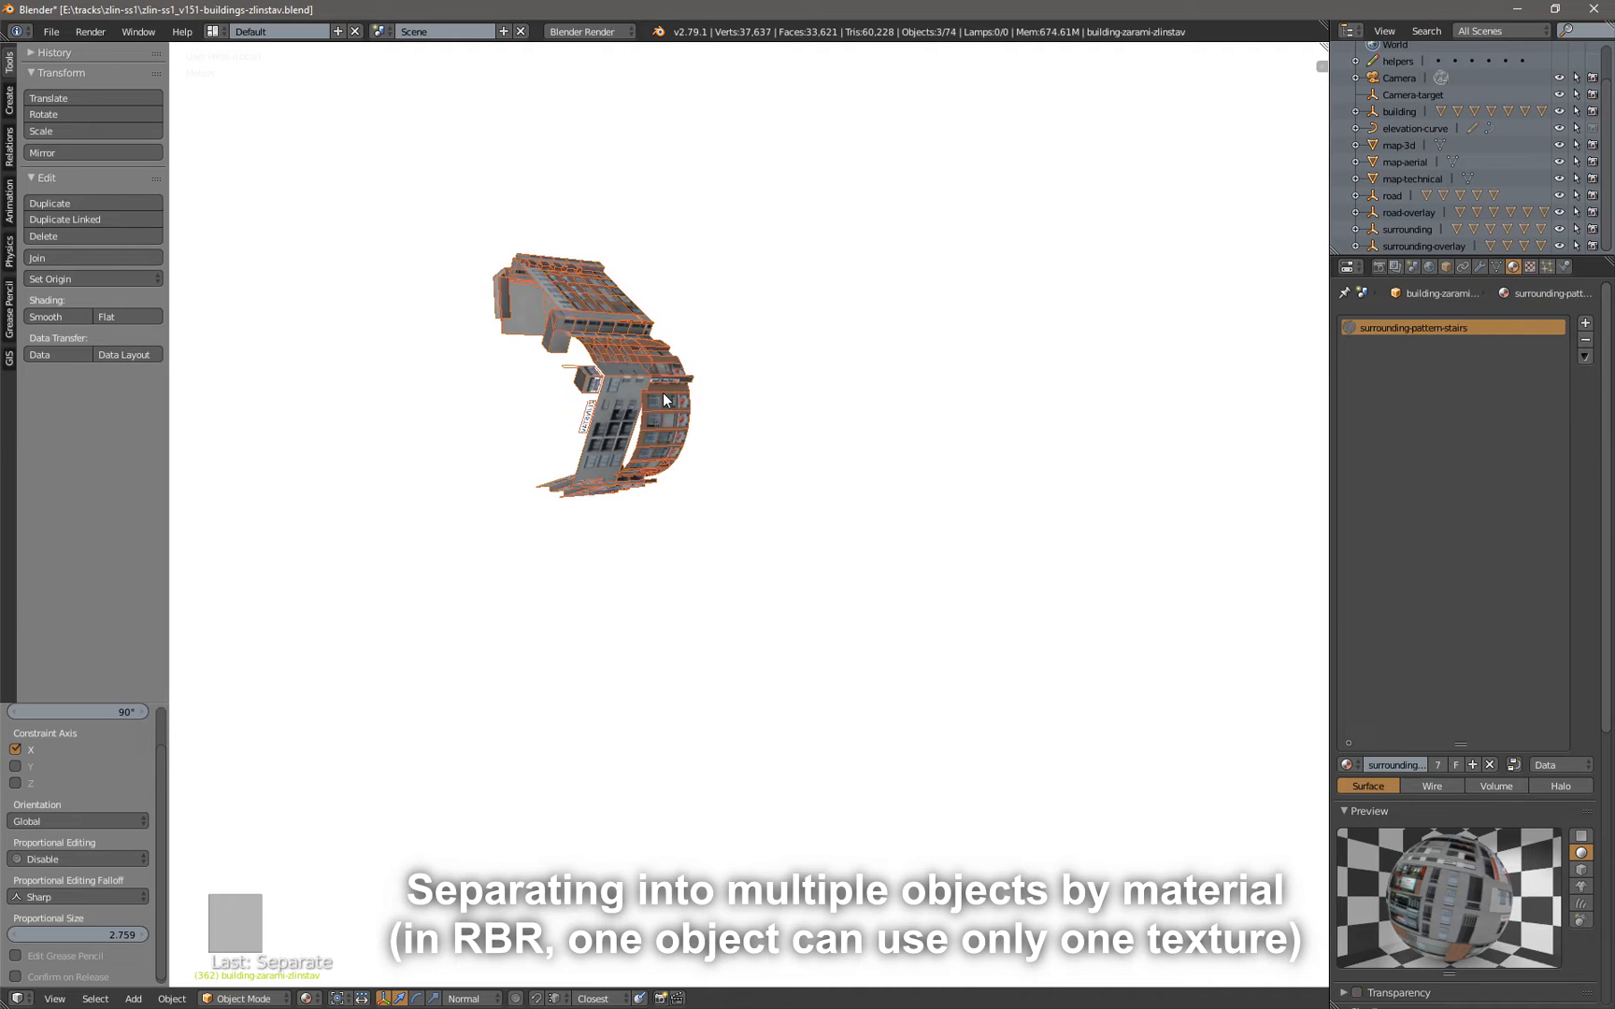
Export the selected objects with vertex colours to DirectX, overwriting building-zlinstav.x in the export folder, and search for the revert command
key("space")
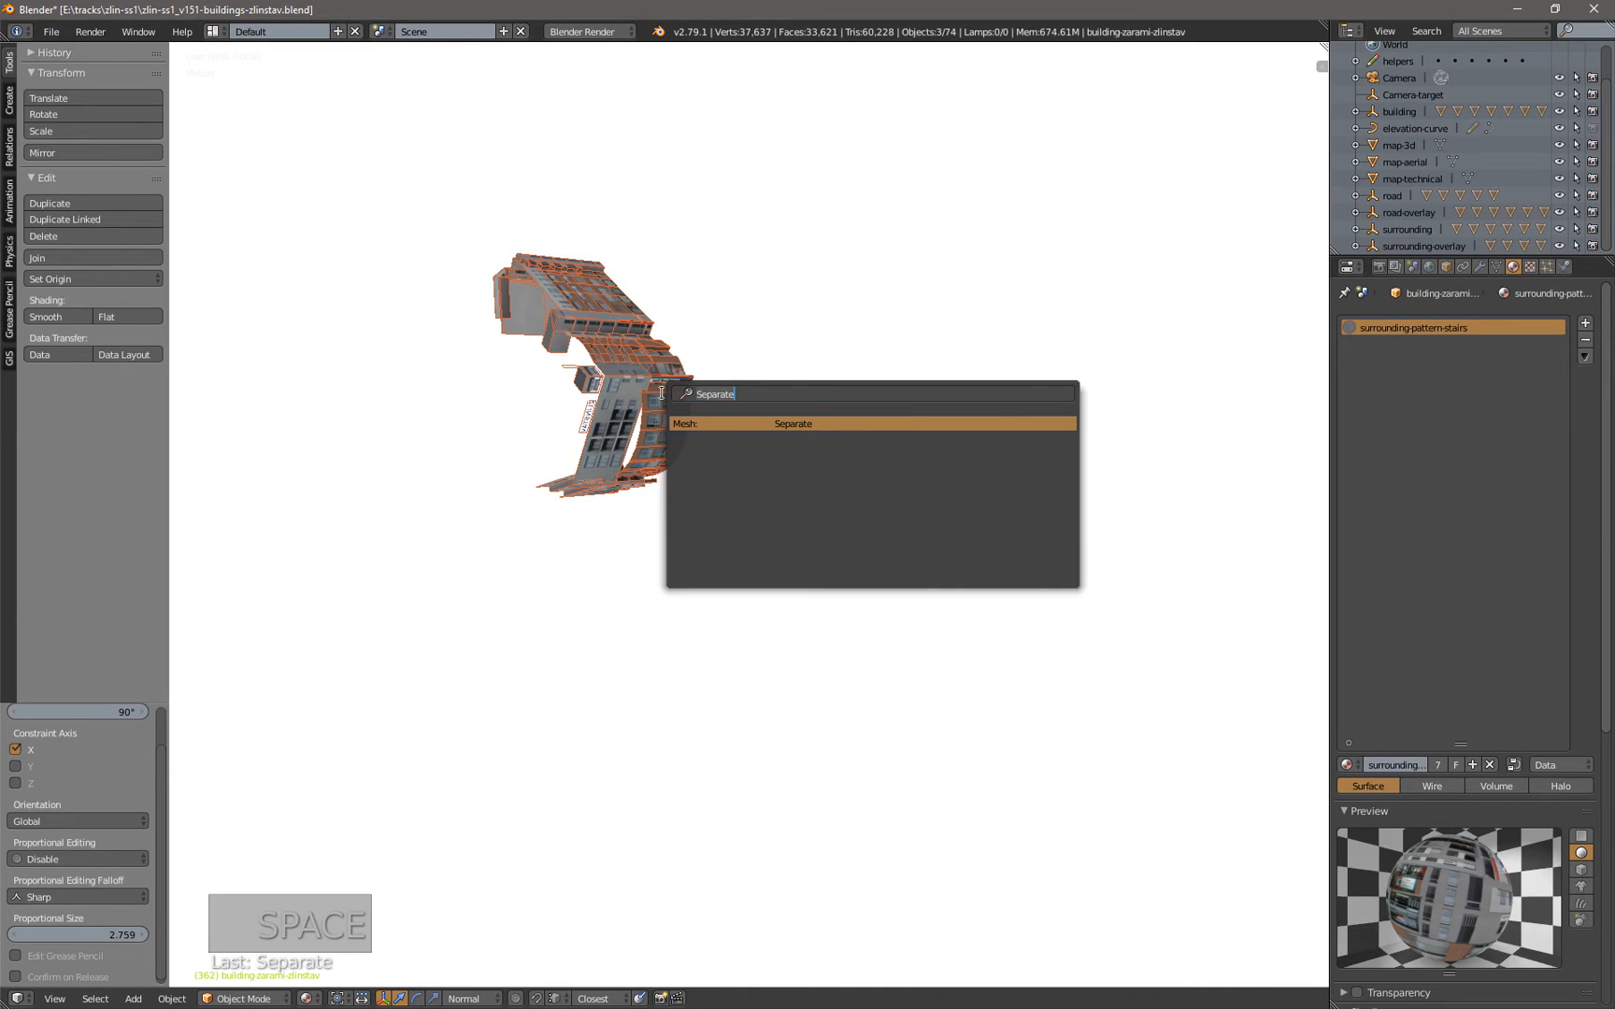
type("direct")
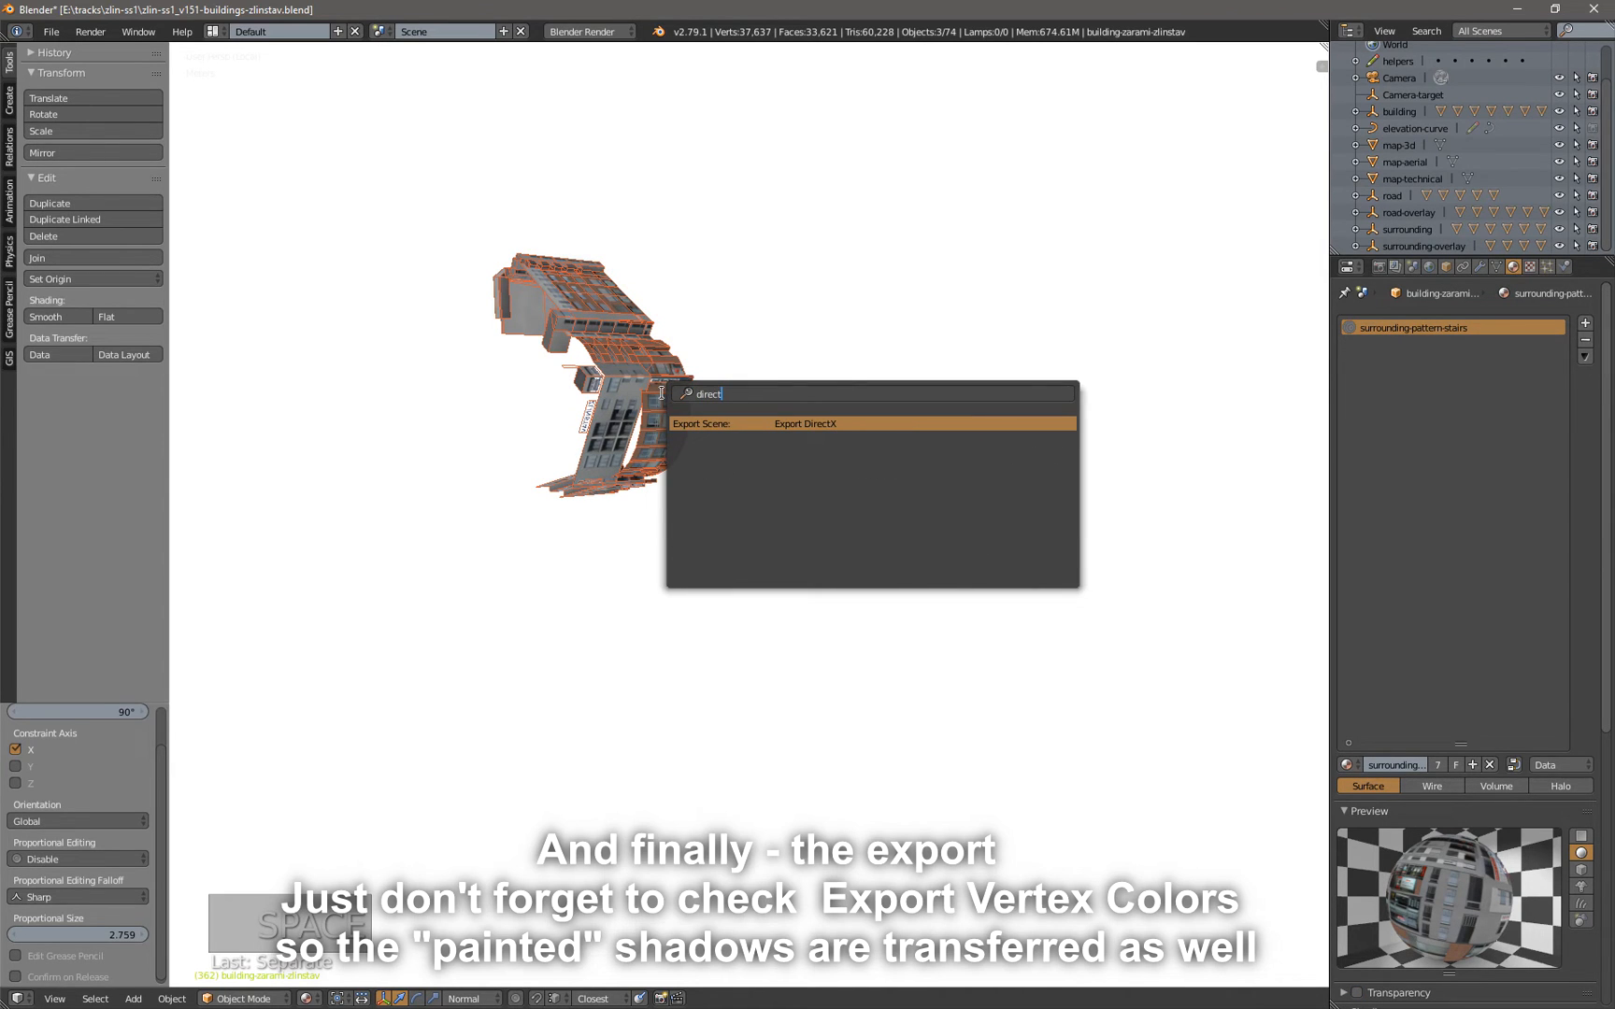
key("Return")
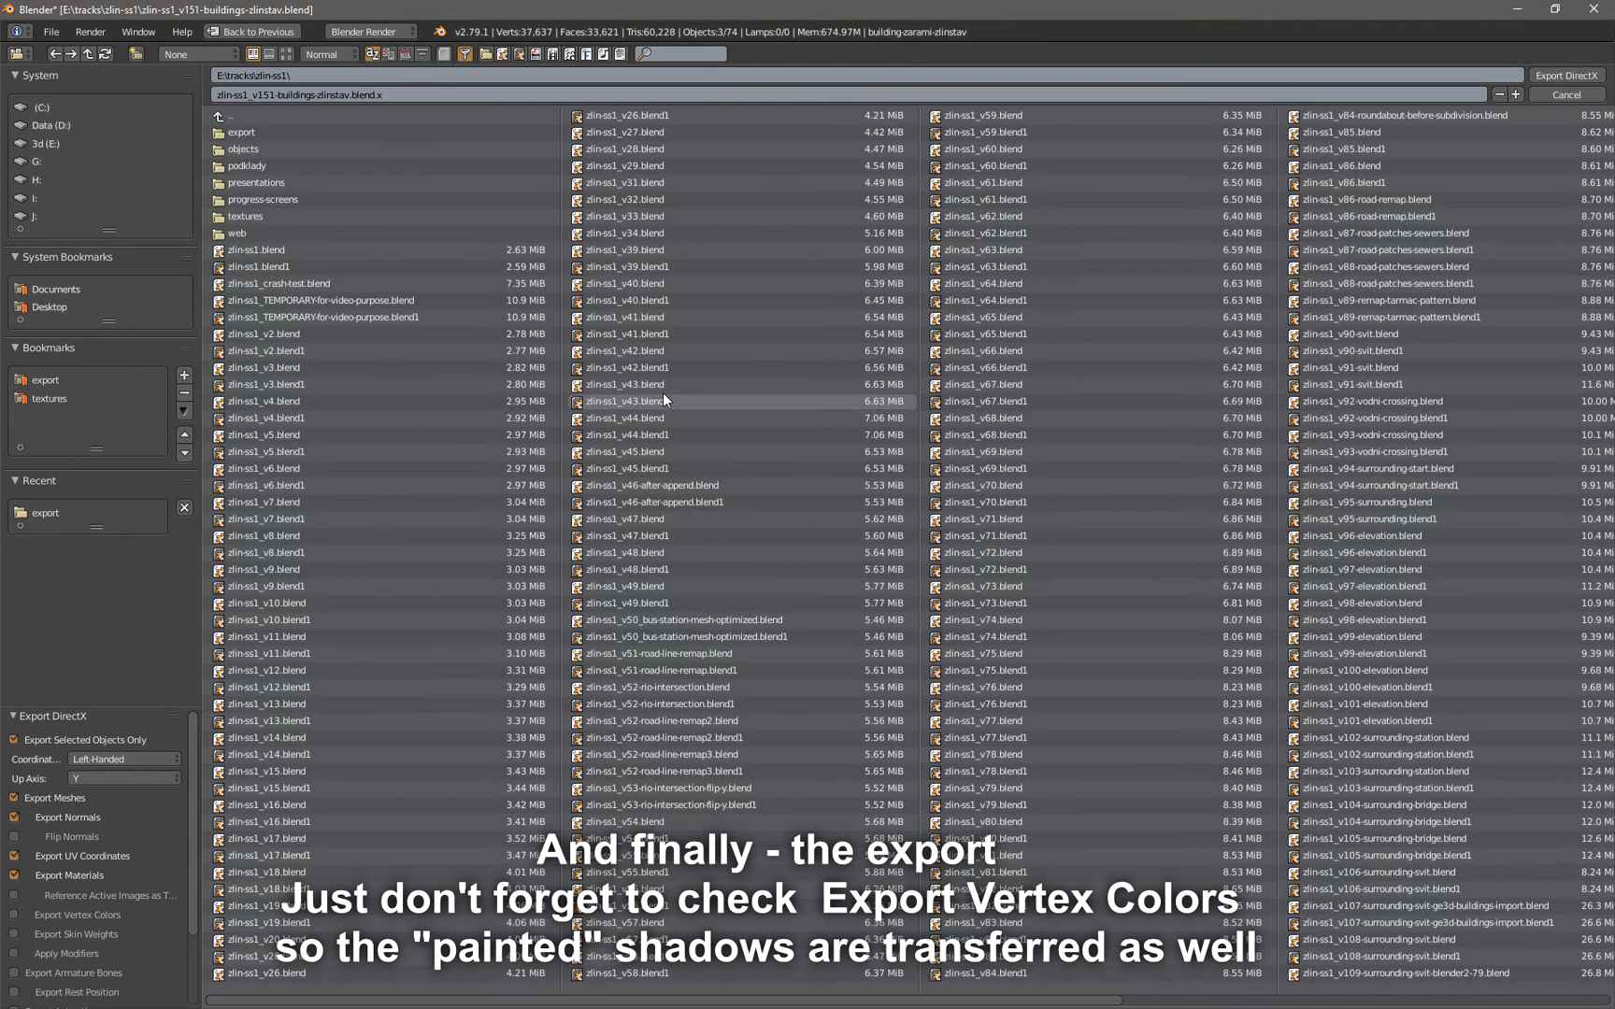
left_click(63, 380)
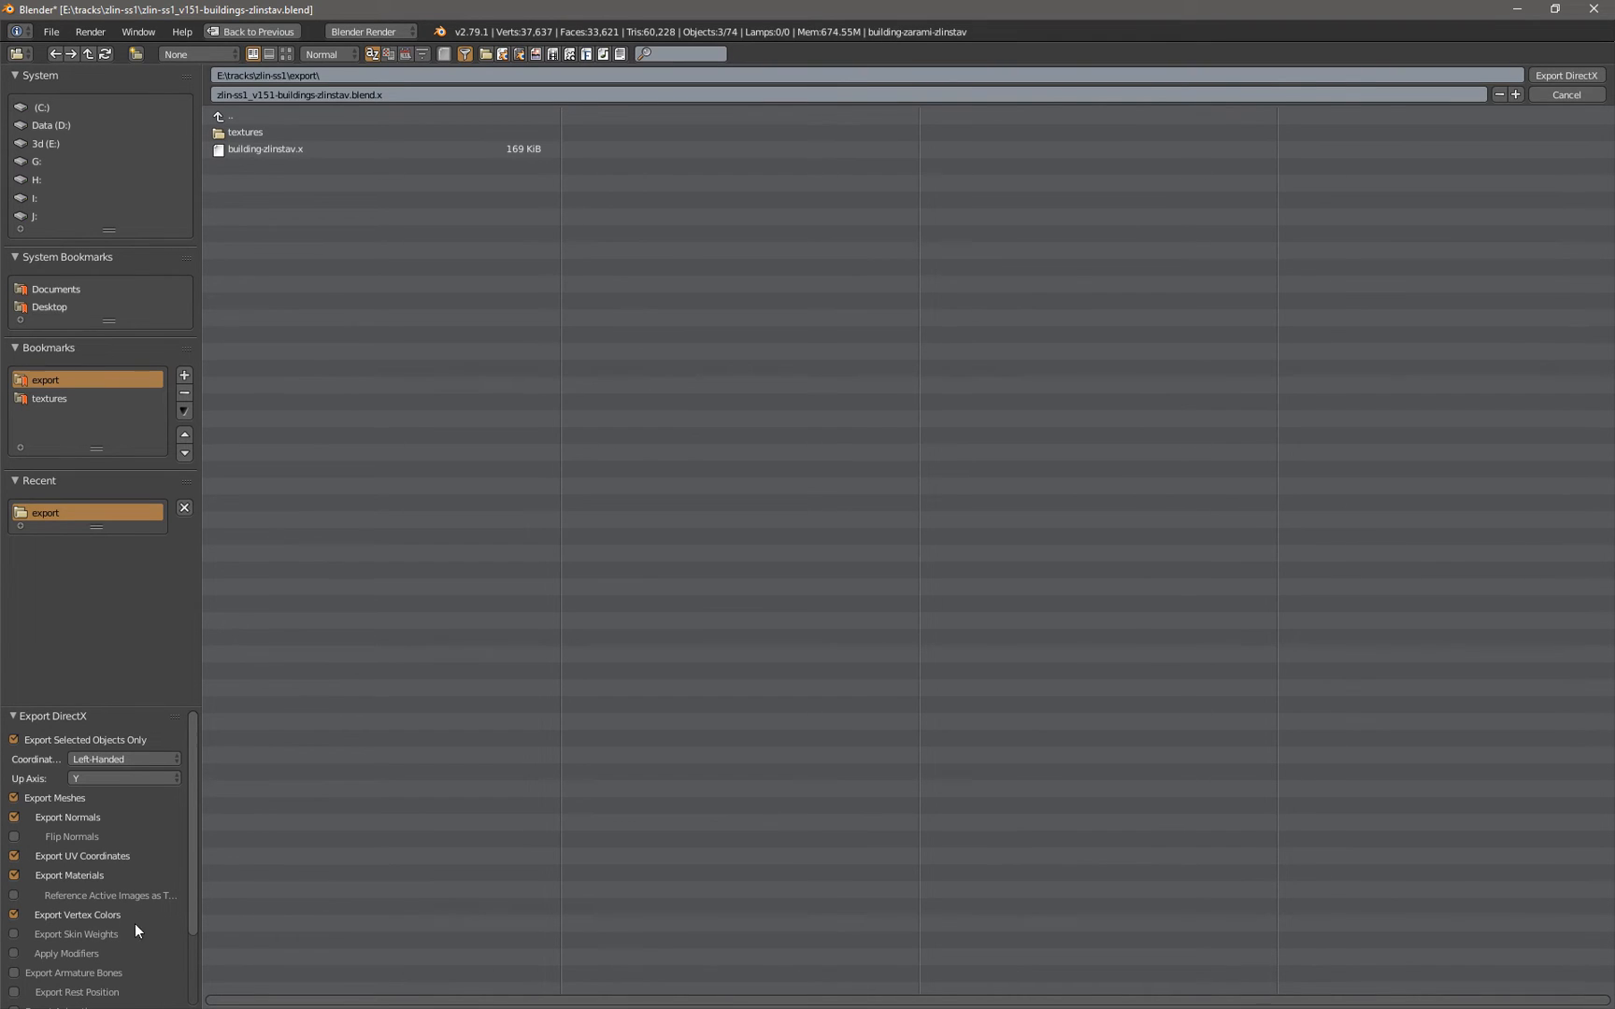
left_click(254, 153)
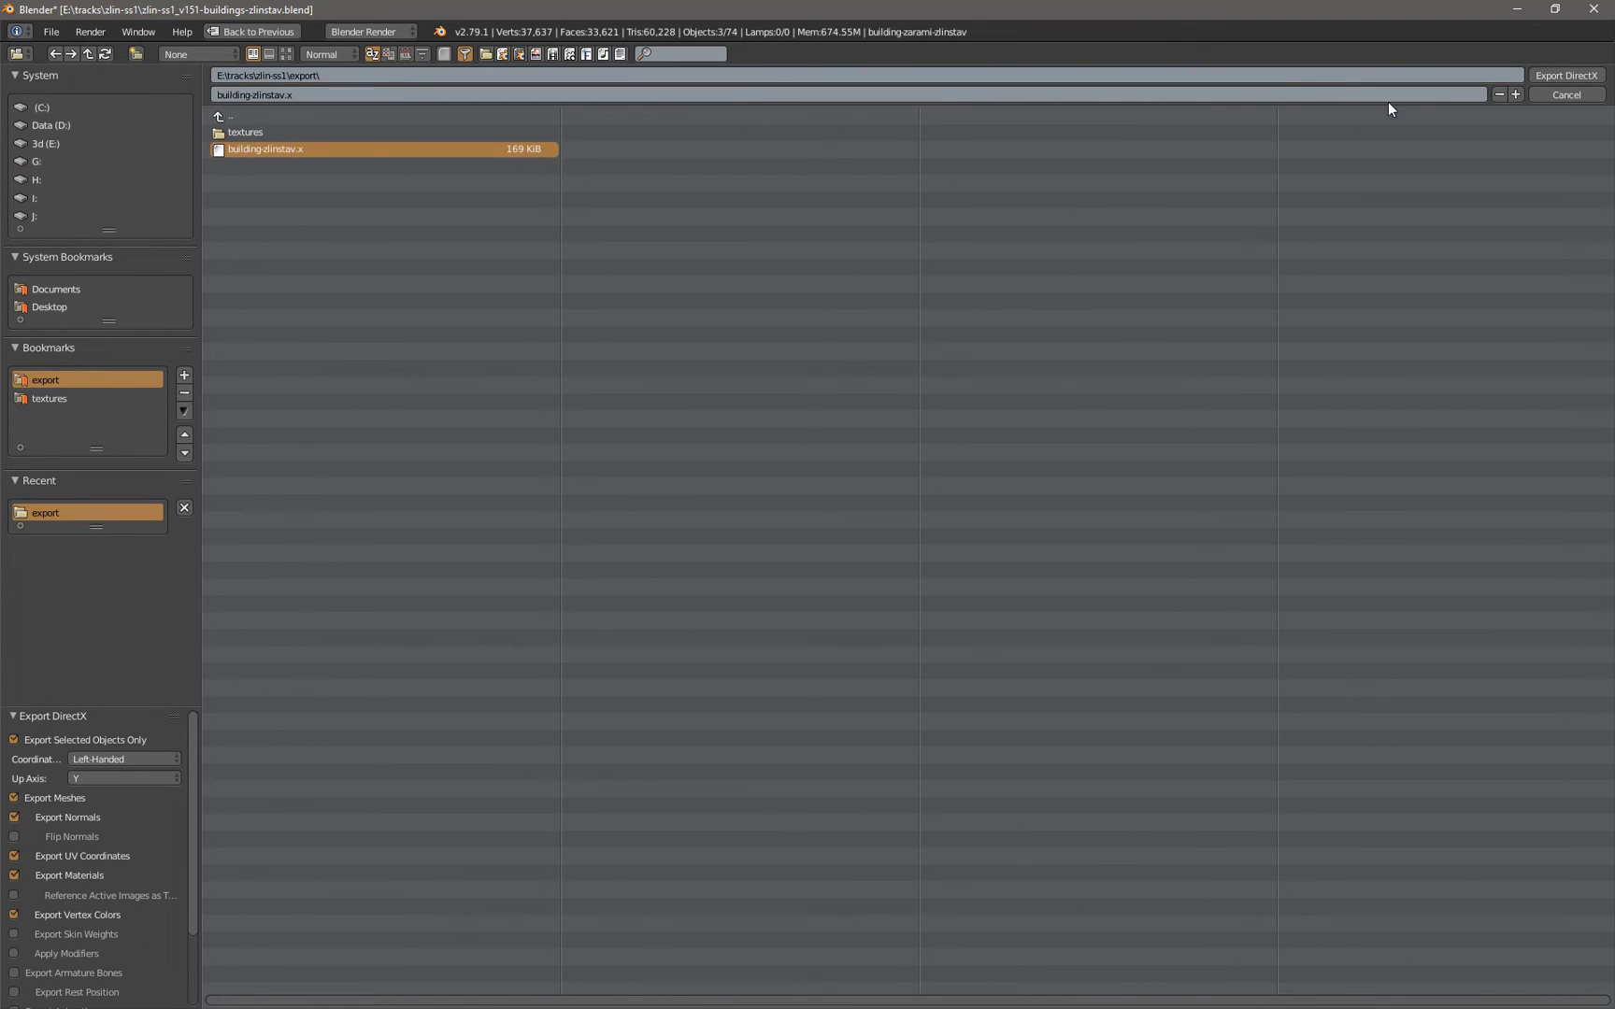
left_click(1547, 76)
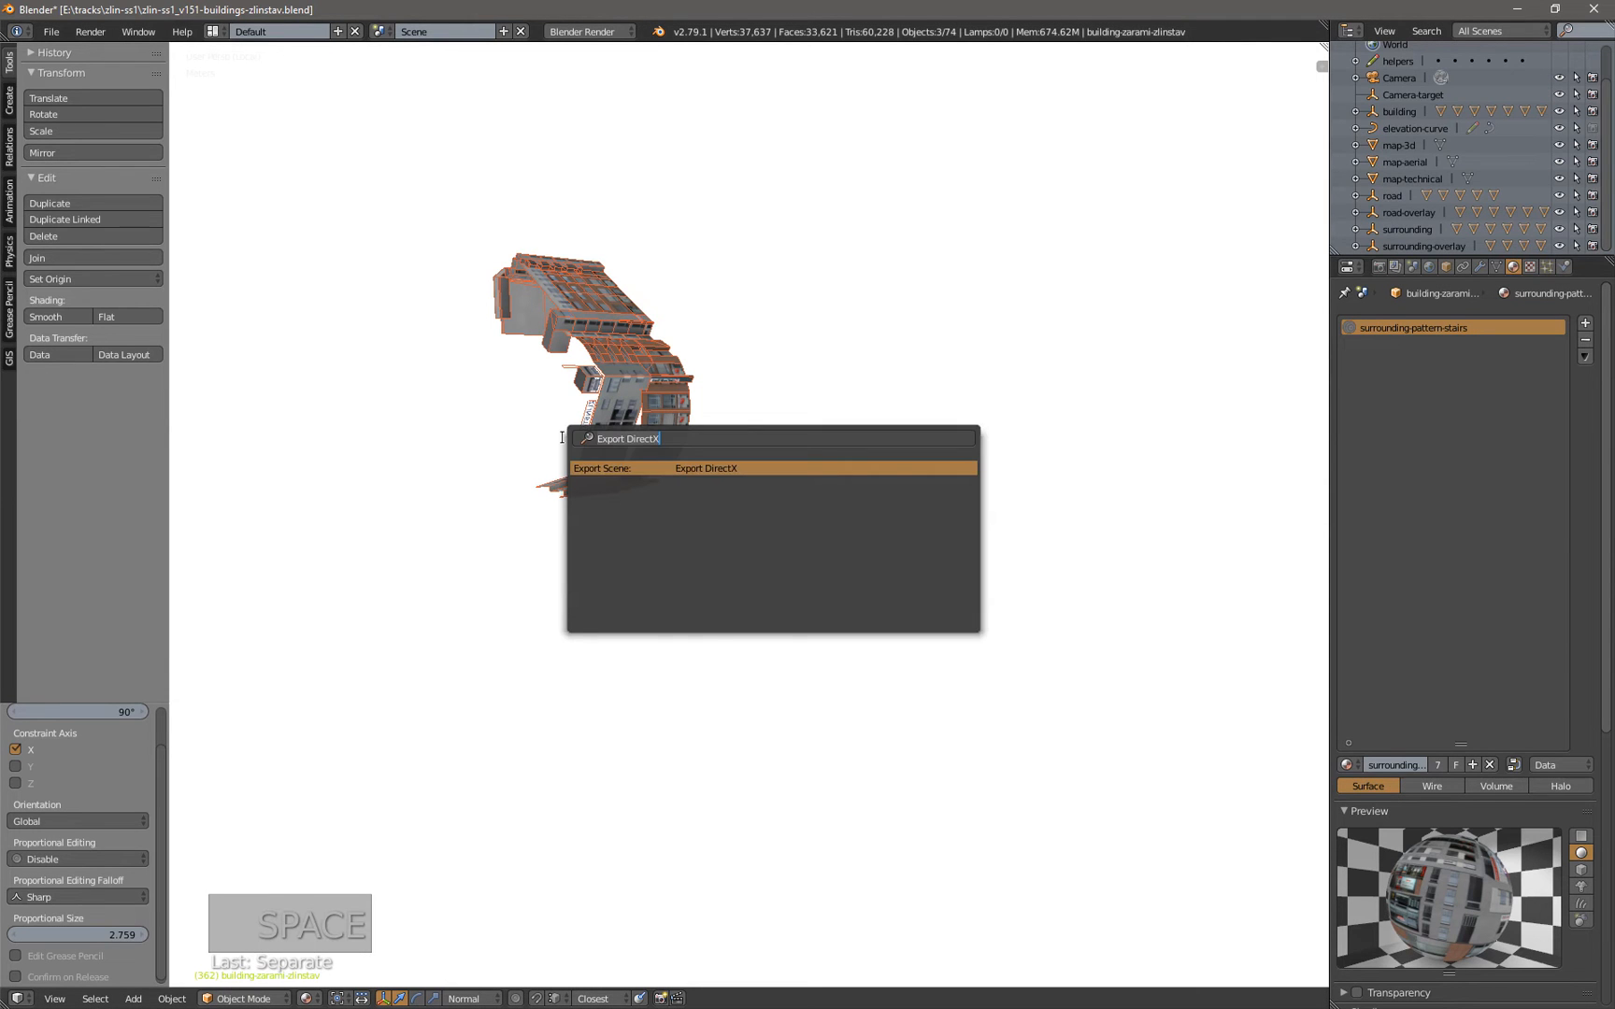
type("reve")
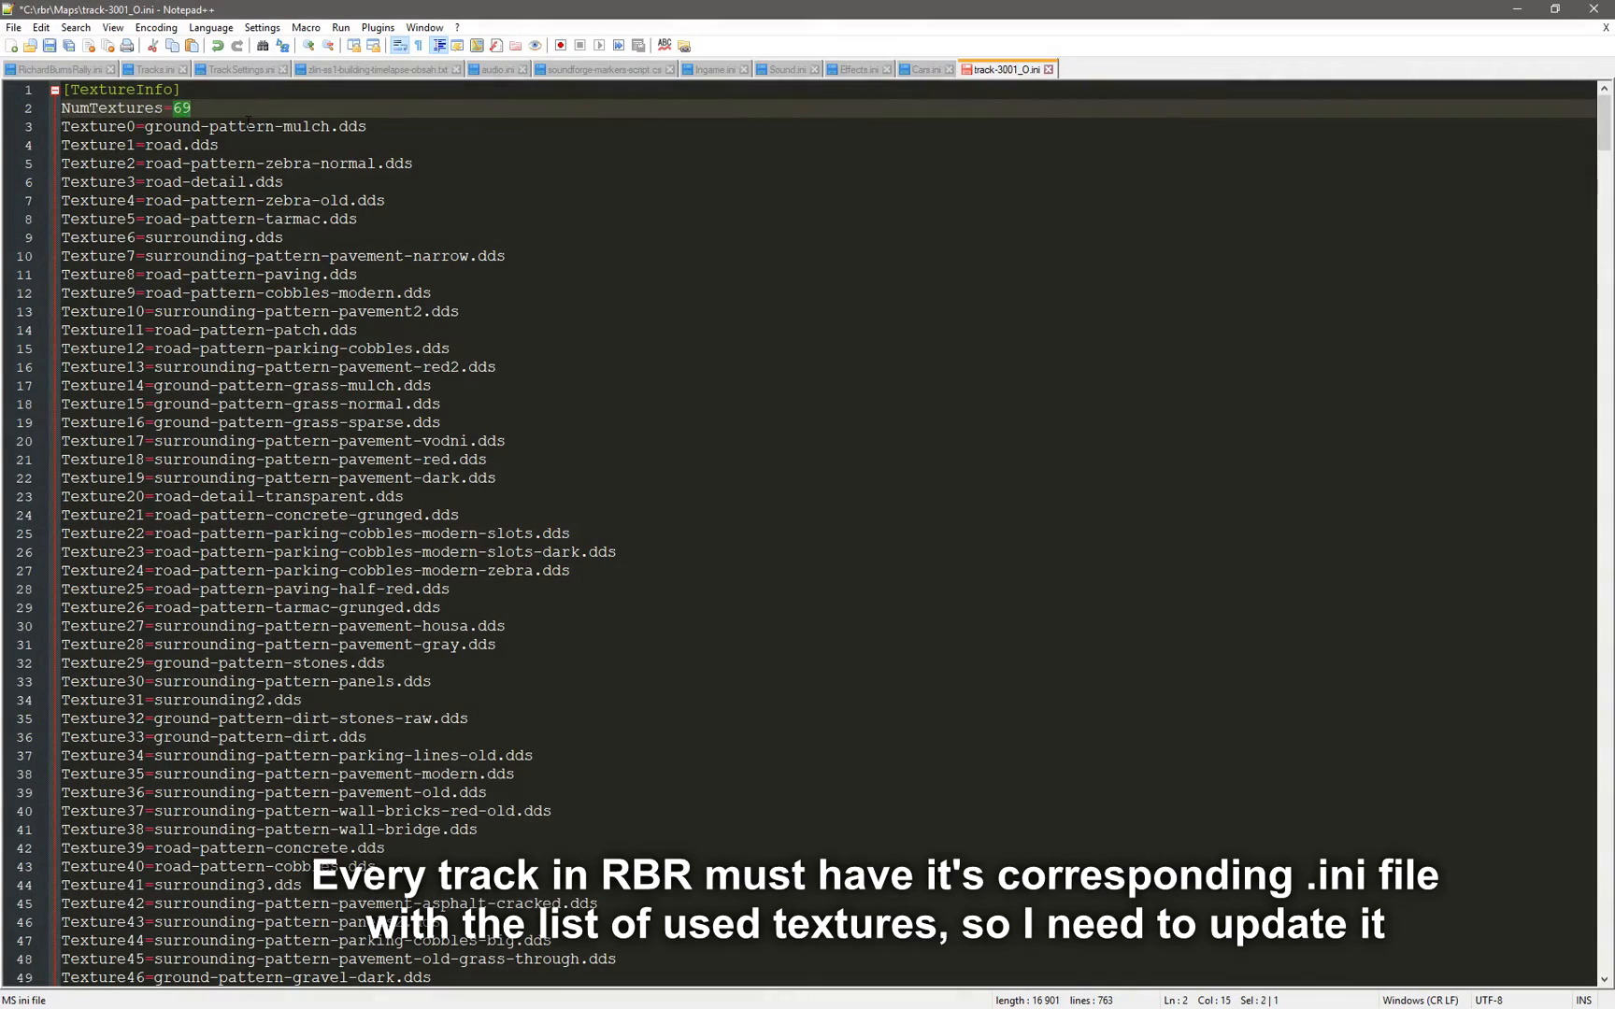
In Notepad++, set NumTextures to 70 in track-3001_O.ini and duplicate the last texture list entry, renumbering the copy as Texture69
type("70")
scroll(297, 155, "down", 12)
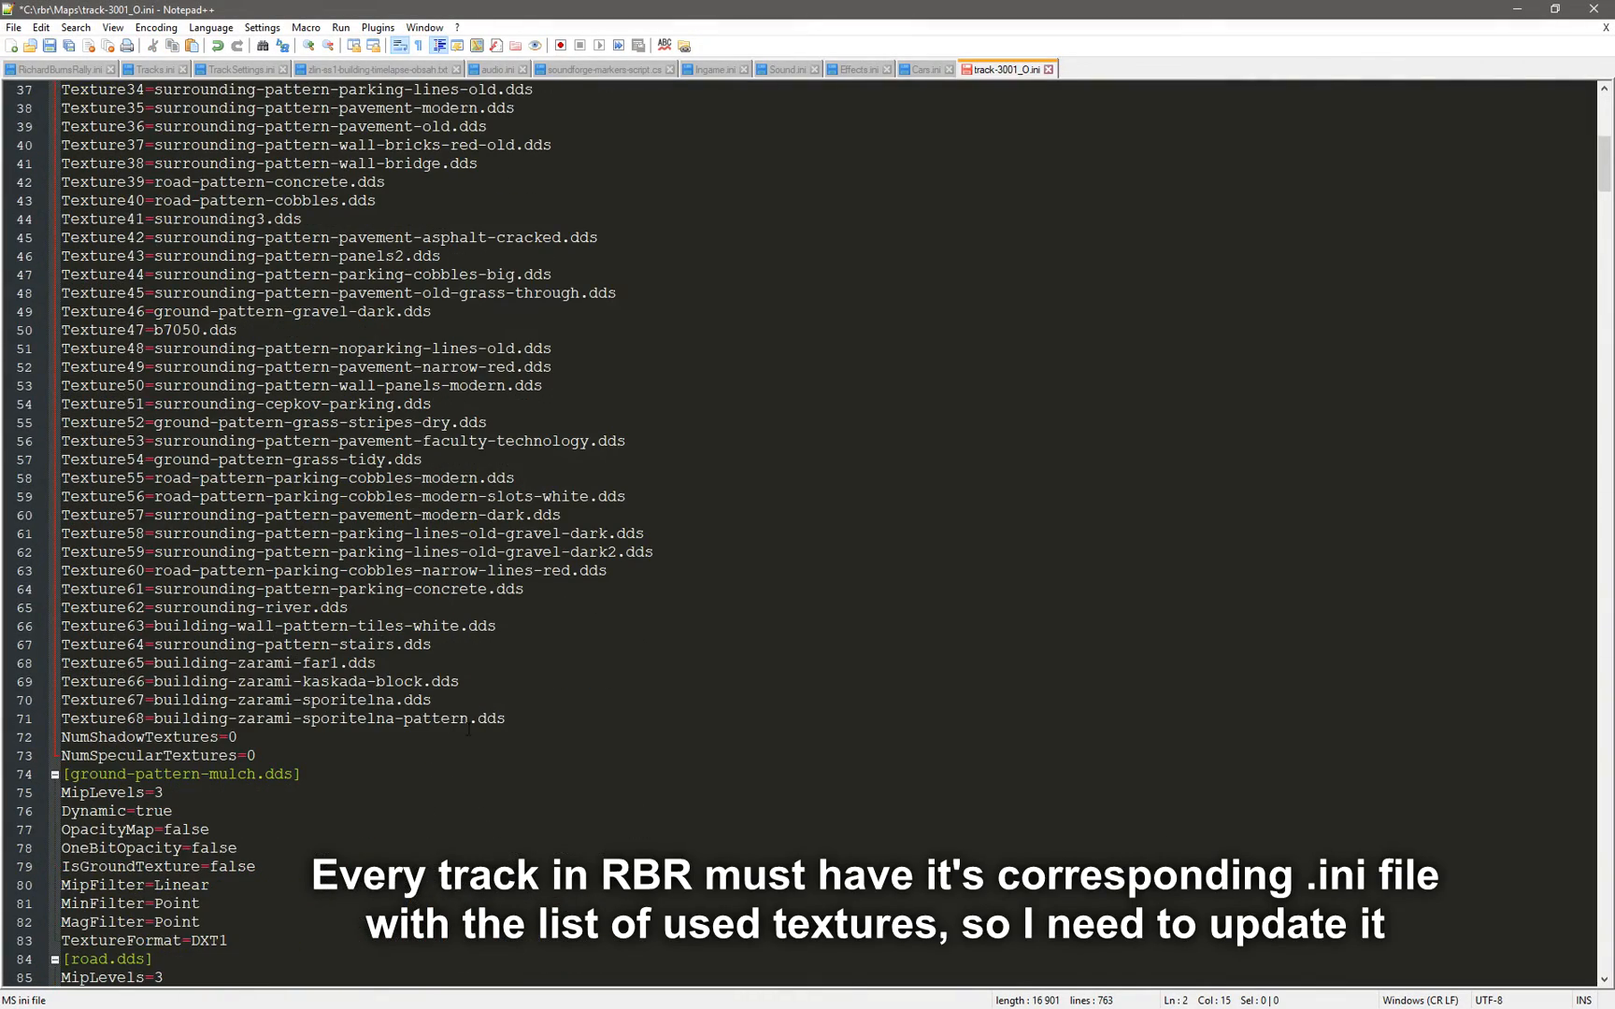
left_click(531, 719)
key("ctrl+d")
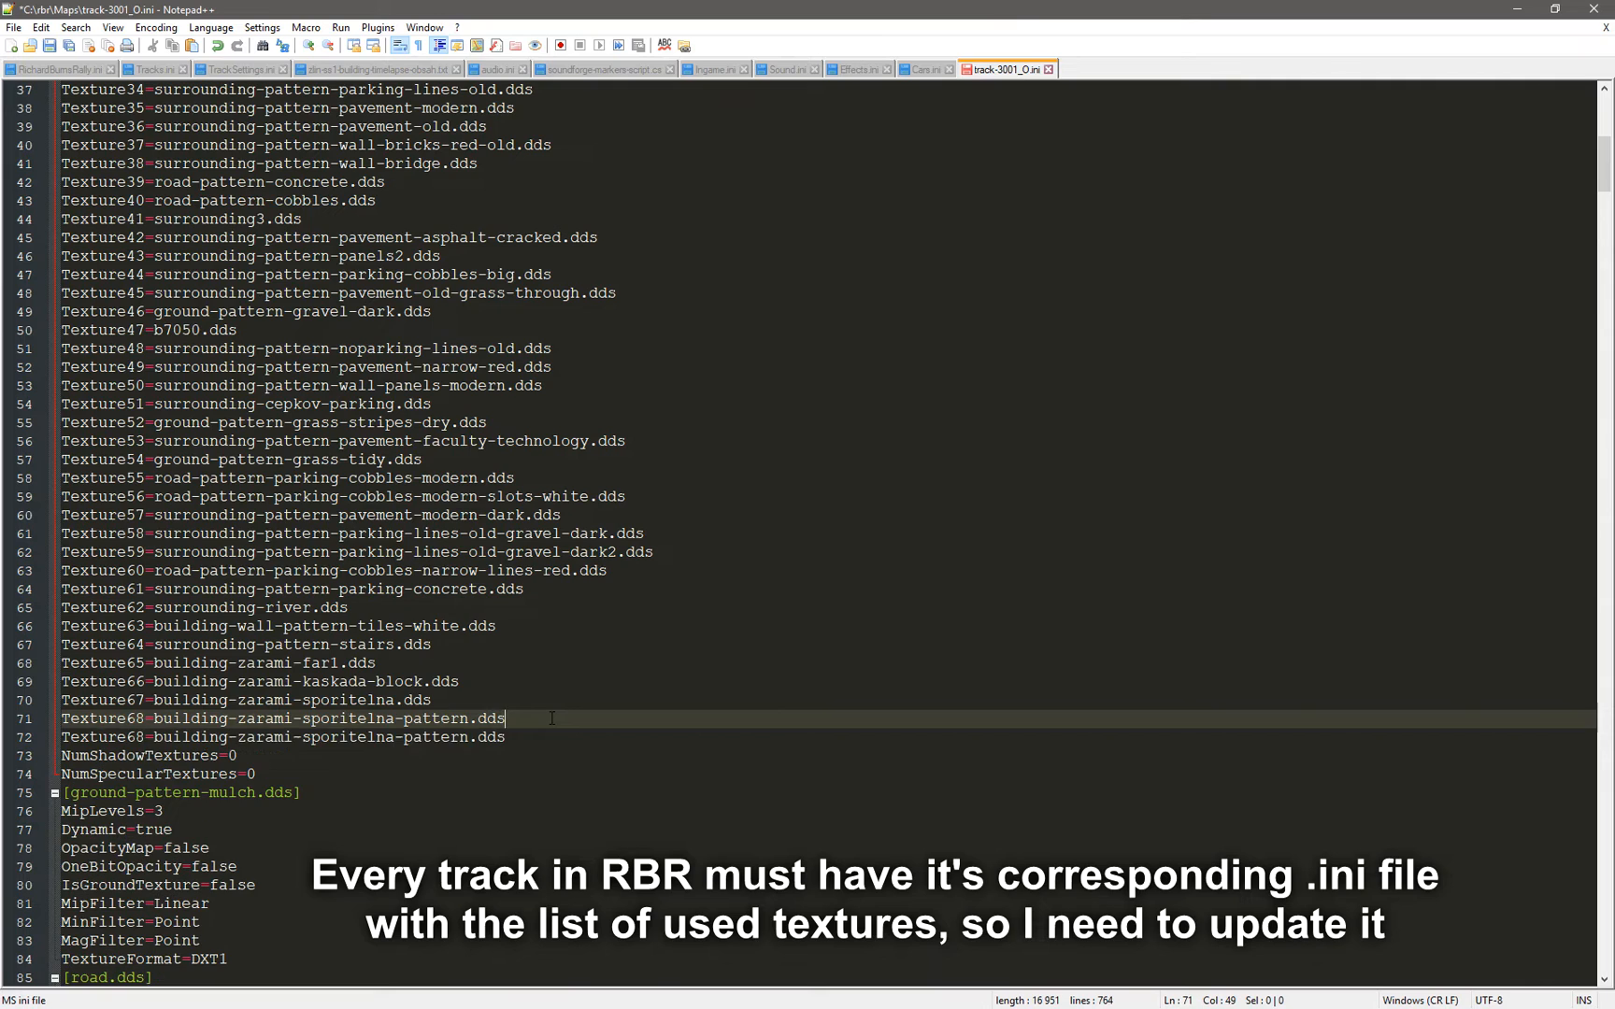
key("Down")
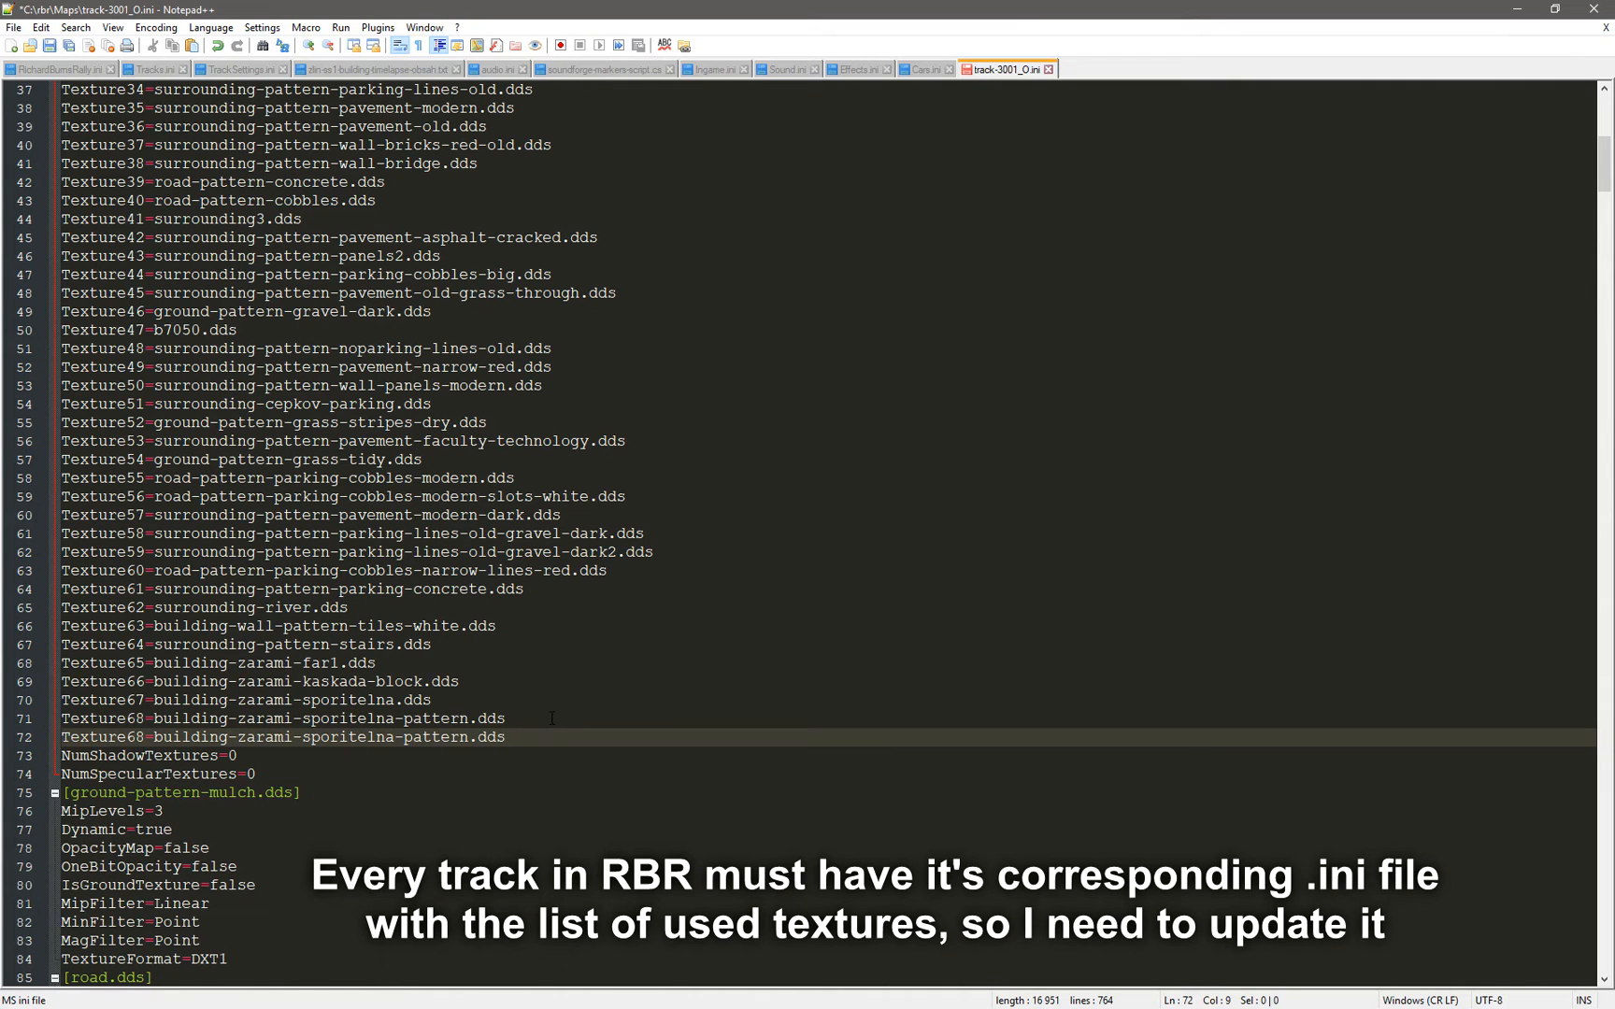
key("shift+Right")
type("9")
Replace the file name of the Texture69 entry with building-zarami-zlinstav.dds
key("ctrl+shift+Left")
key("ctrl+shift+Left")
key("ctrl+shift+Left")
key("ctrl+shift+Left")
key("ctrl+shift+Left")
key("ctrl+shift+Left")
key("ctrl+shift+Left")
key("ctrl+shift+Left")
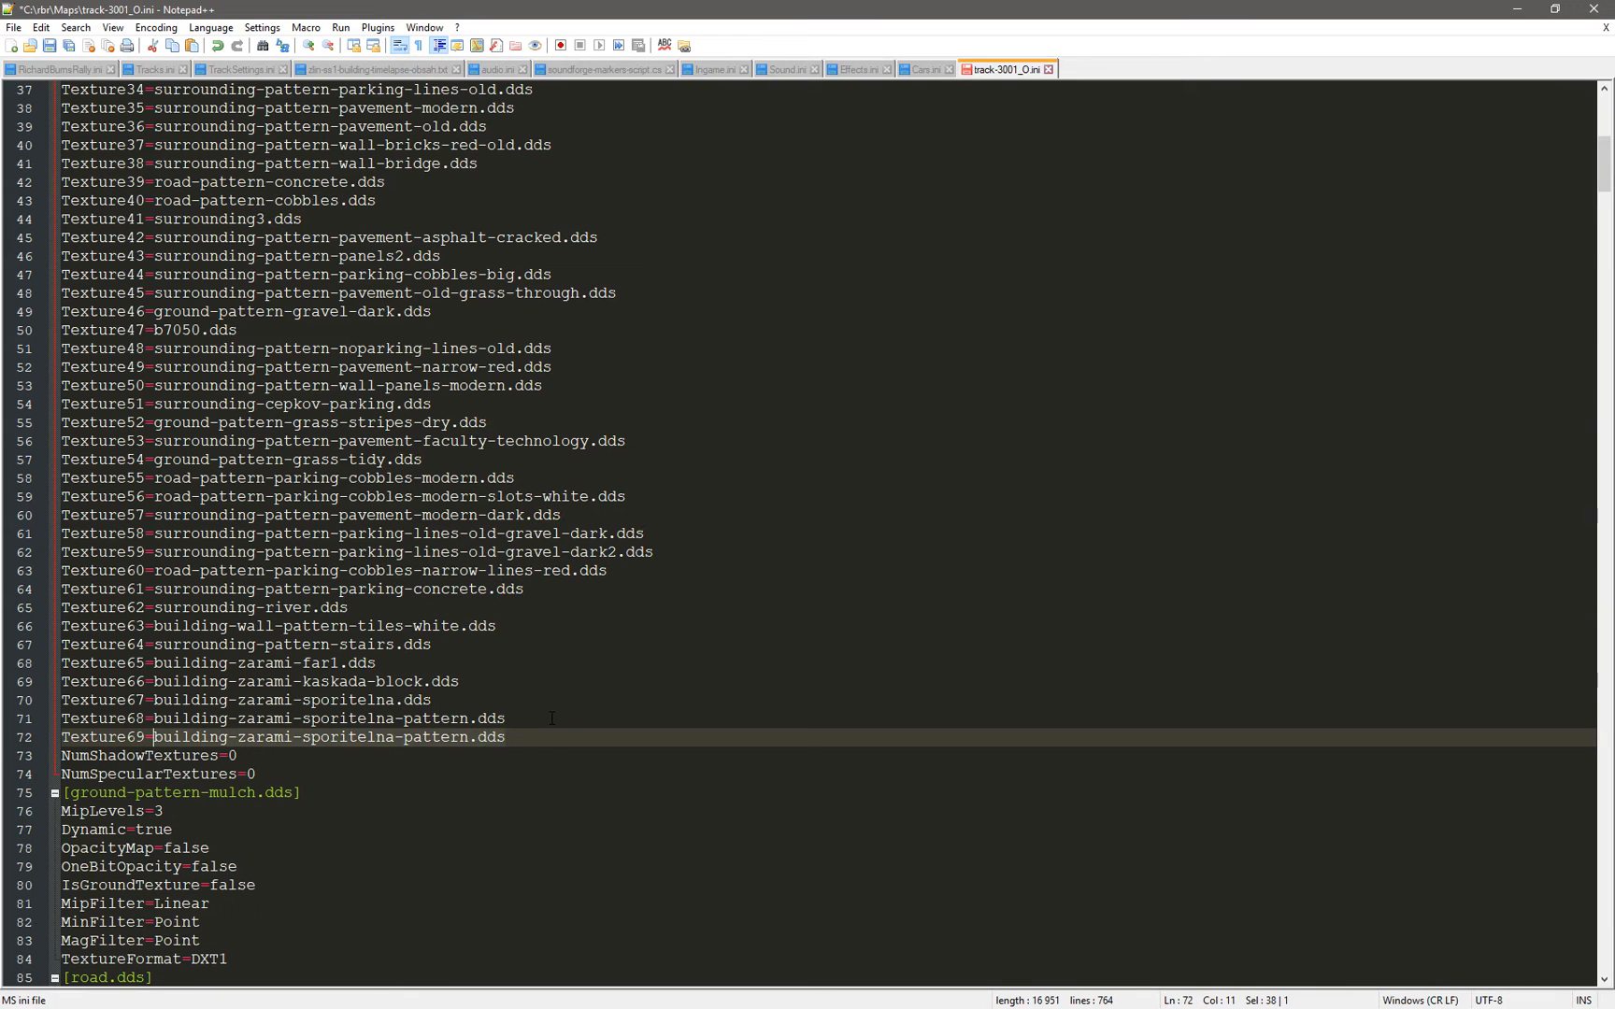
type("building-zarami-zlinstav.dds")
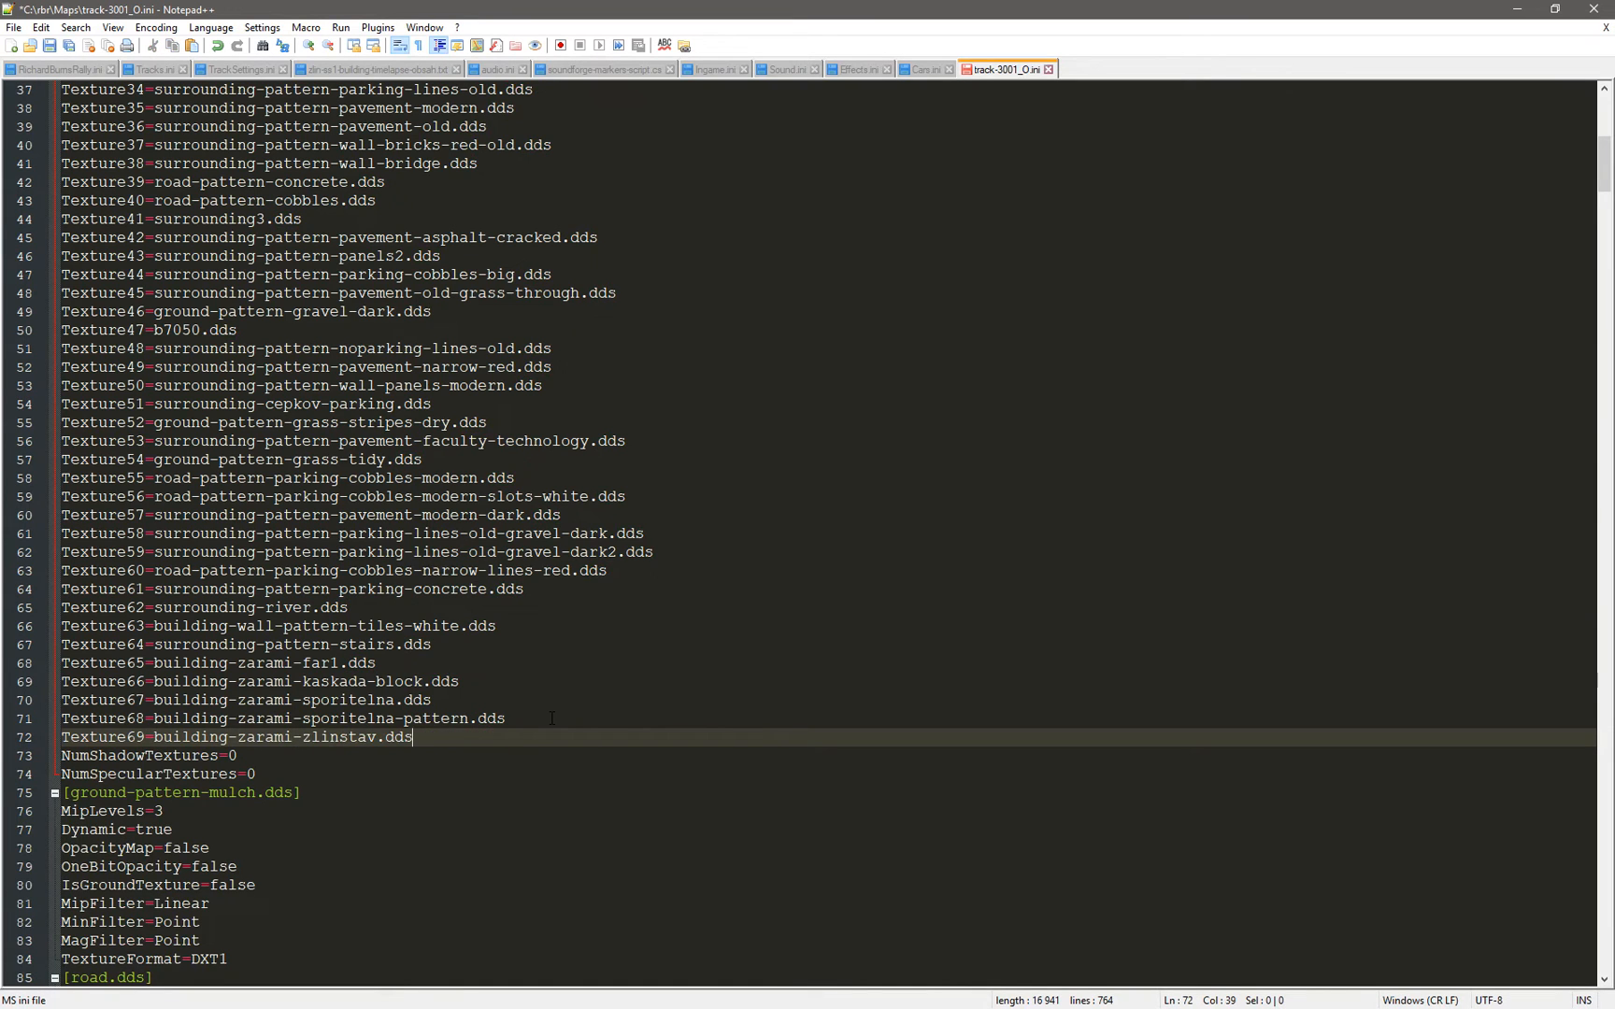
Duplicate the building-zarami-sporitelna-pattern.dds settings section at the end of the file and rename the copy's header to building-zarami-zlinstav.dds
key("ctrl+End")
scroll(316, 887, "up", 3)
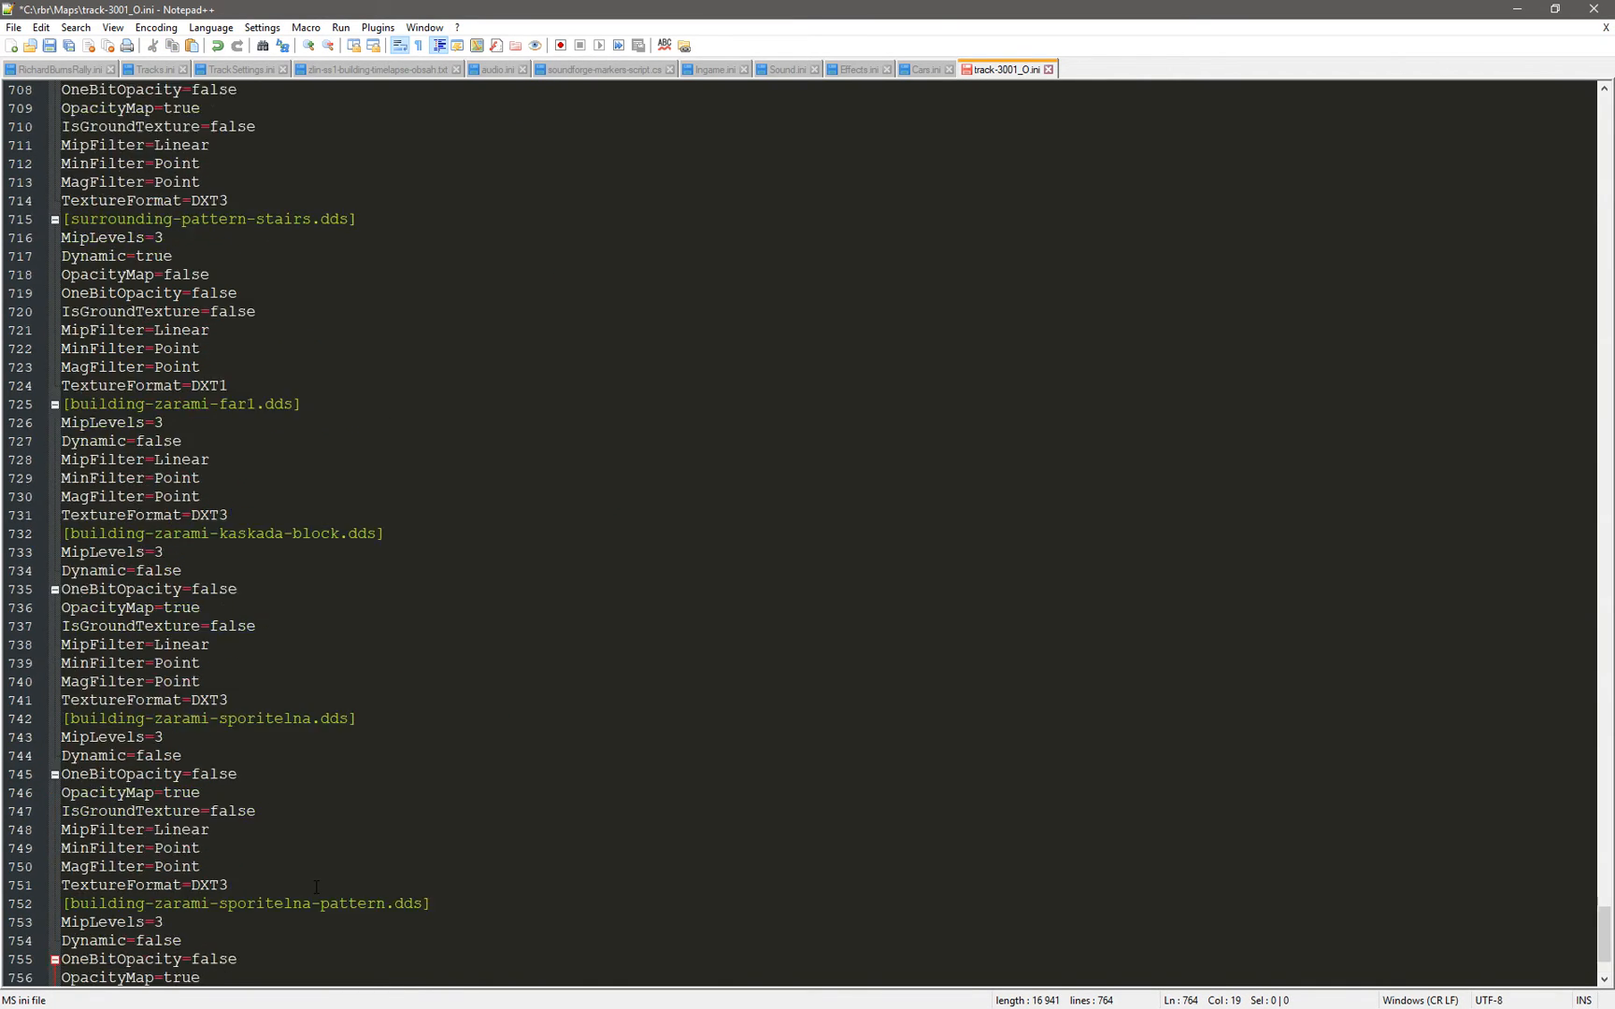
scroll(314, 887, "down", 3)
left_click(71, 791, "shift")
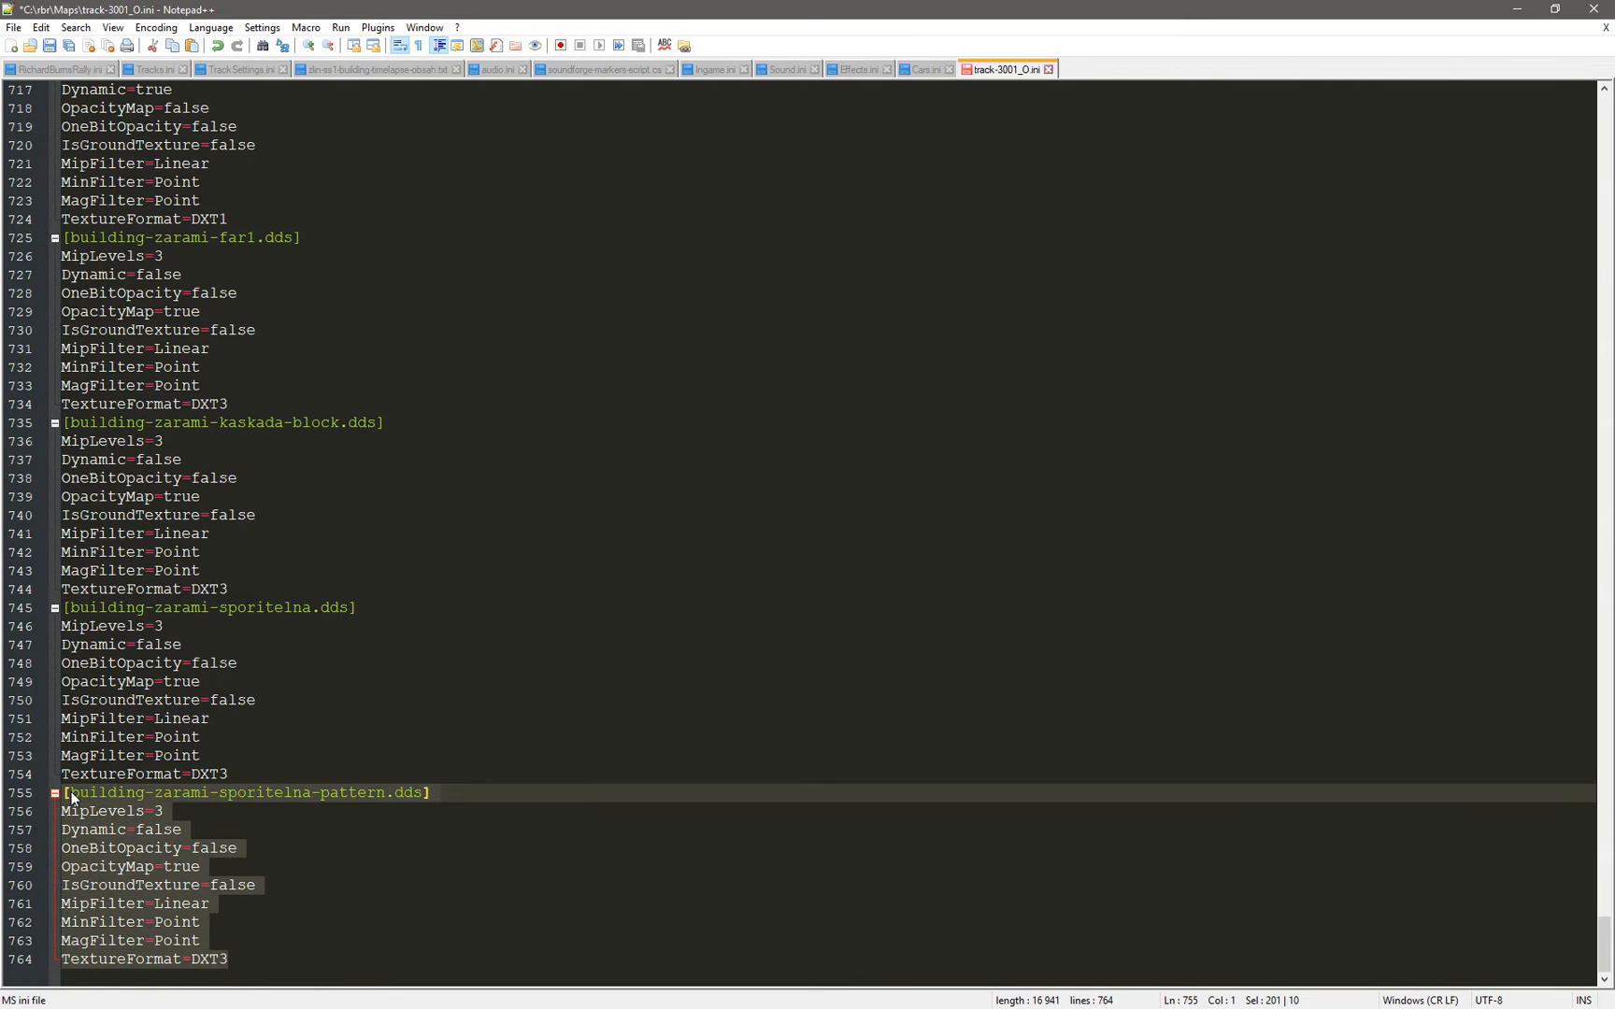
key("shift+Left")
key("ctrl+d")
scroll(70, 791, "down", 3)
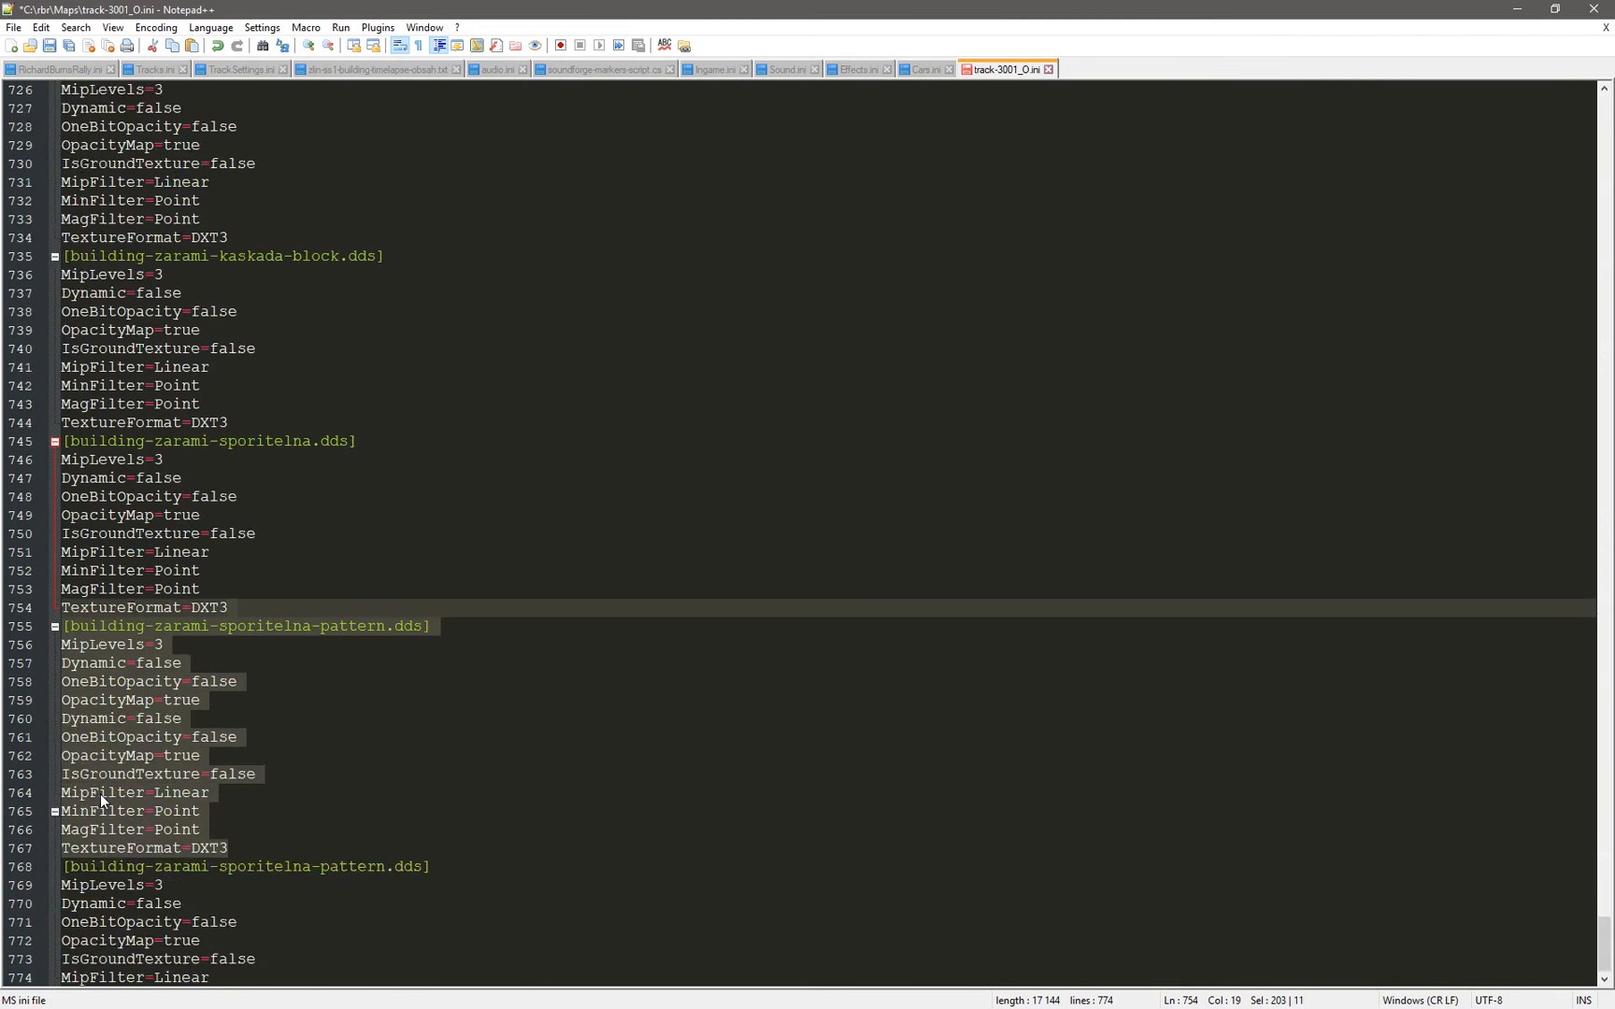
left_click_drag(71, 792, 421, 793)
type("building-zarami-zlinstav.dds")
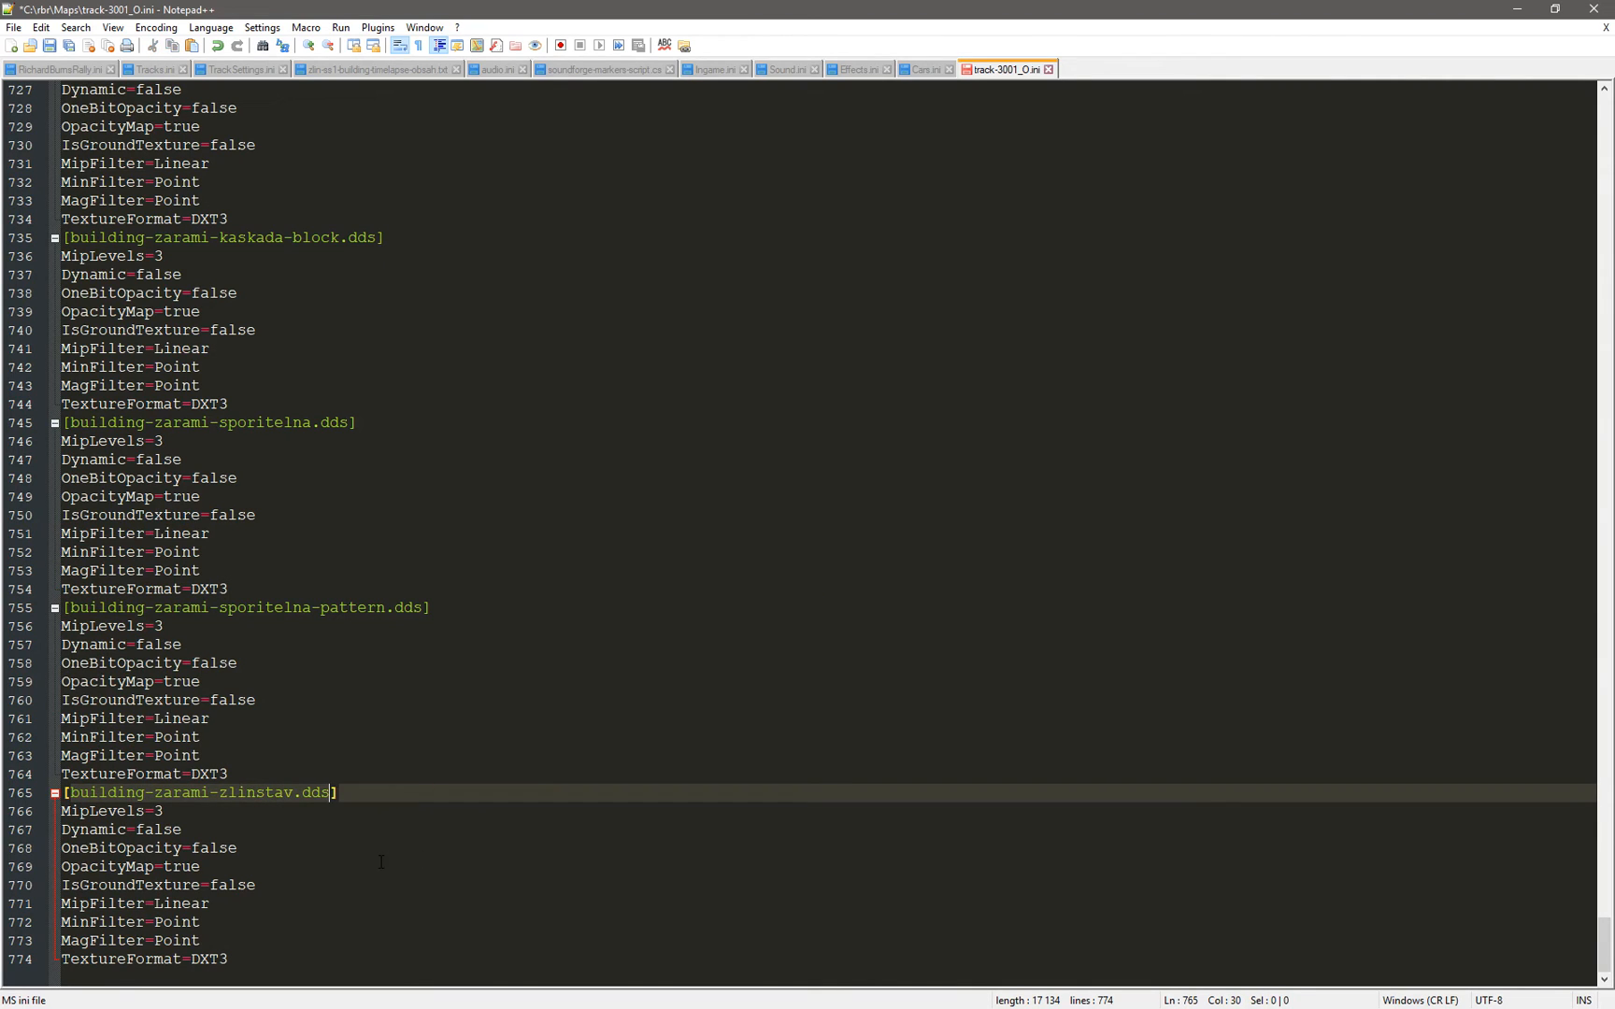
left_click(327, 945)
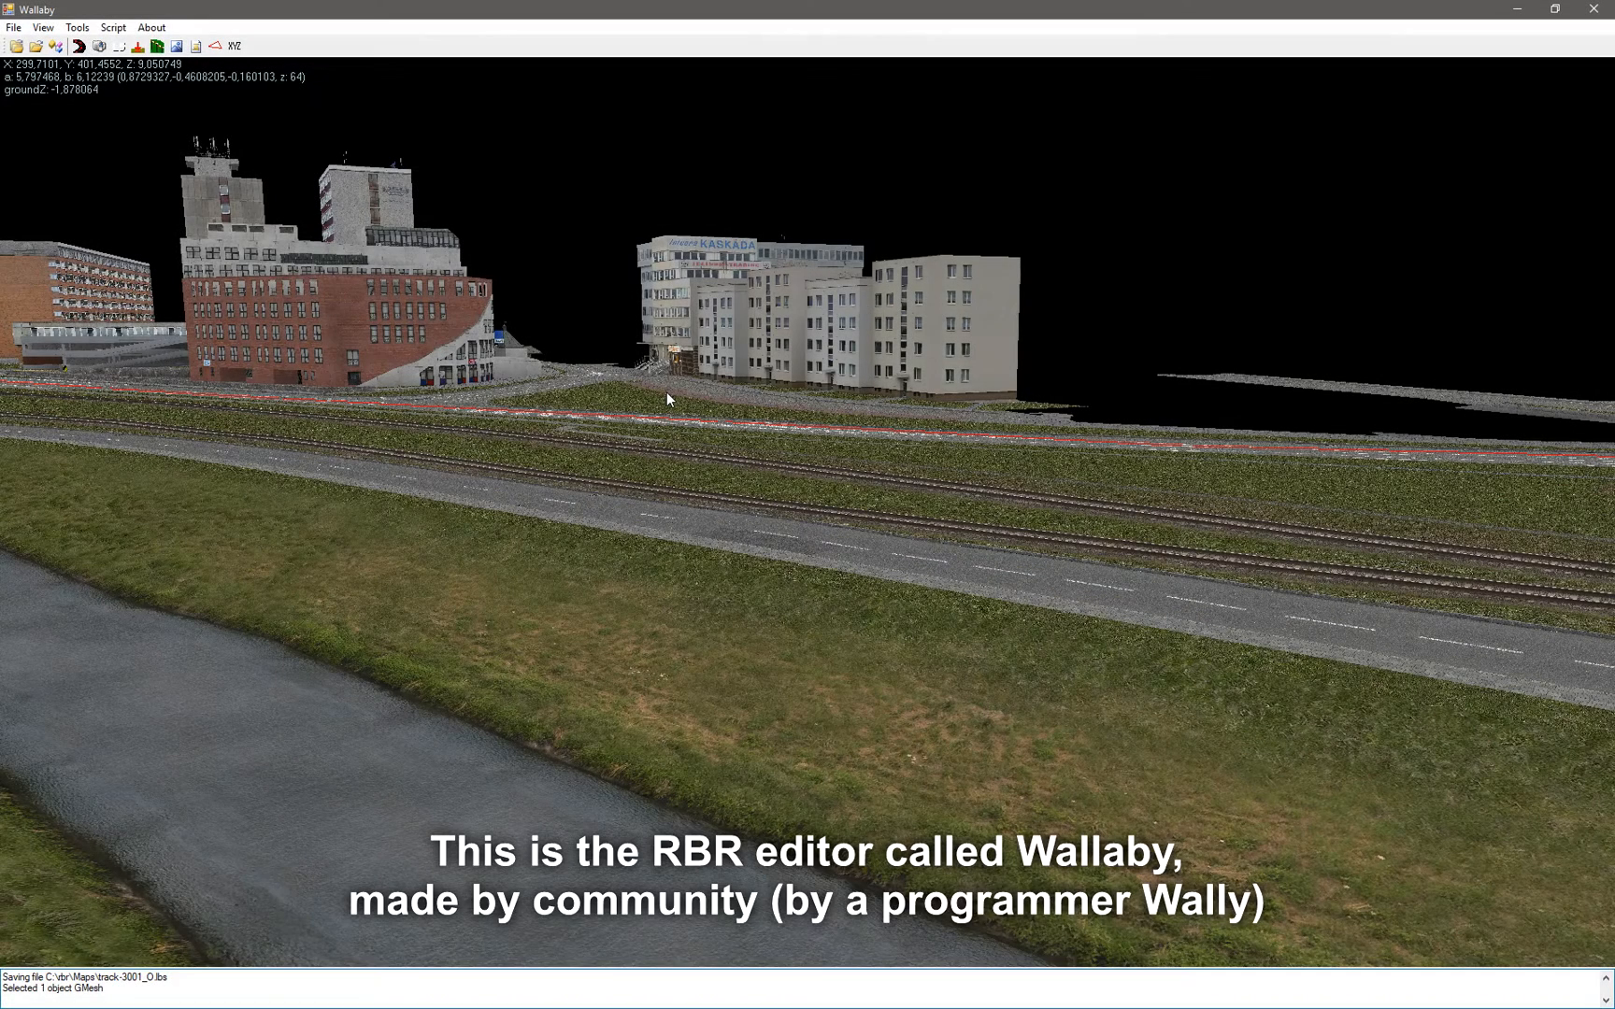
In Wallaby, import building-zlinstav.x from the export folder into the track as a general mesh
left_click(87, 30)
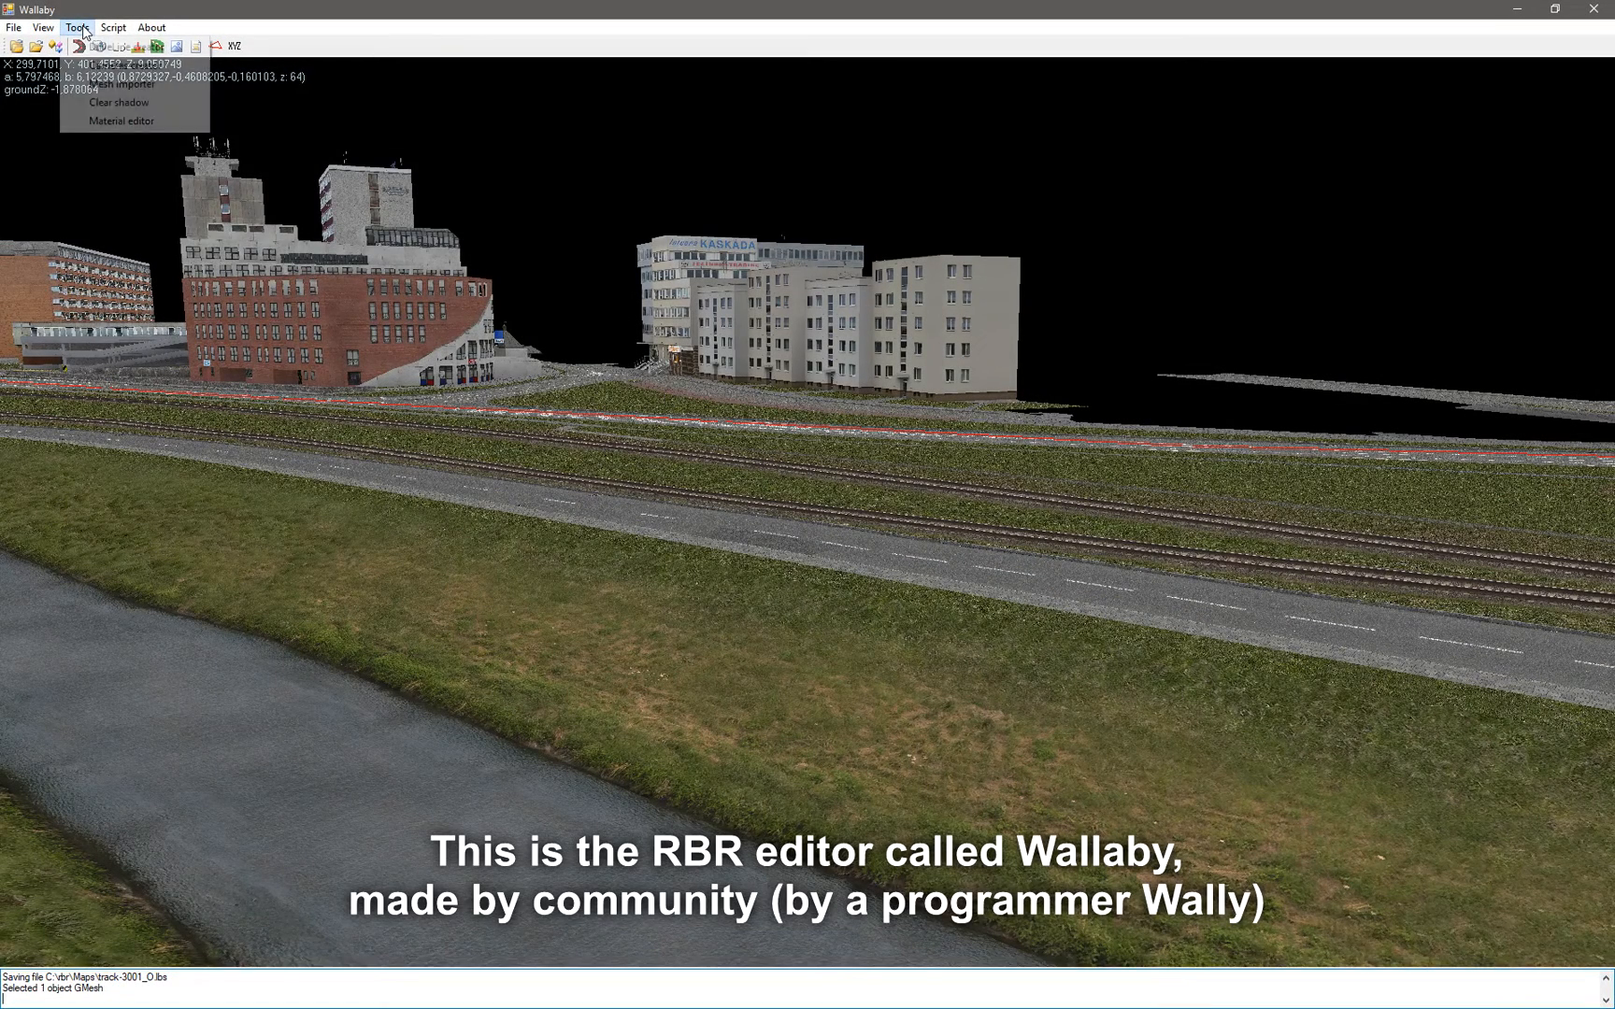
left_click(111, 86)
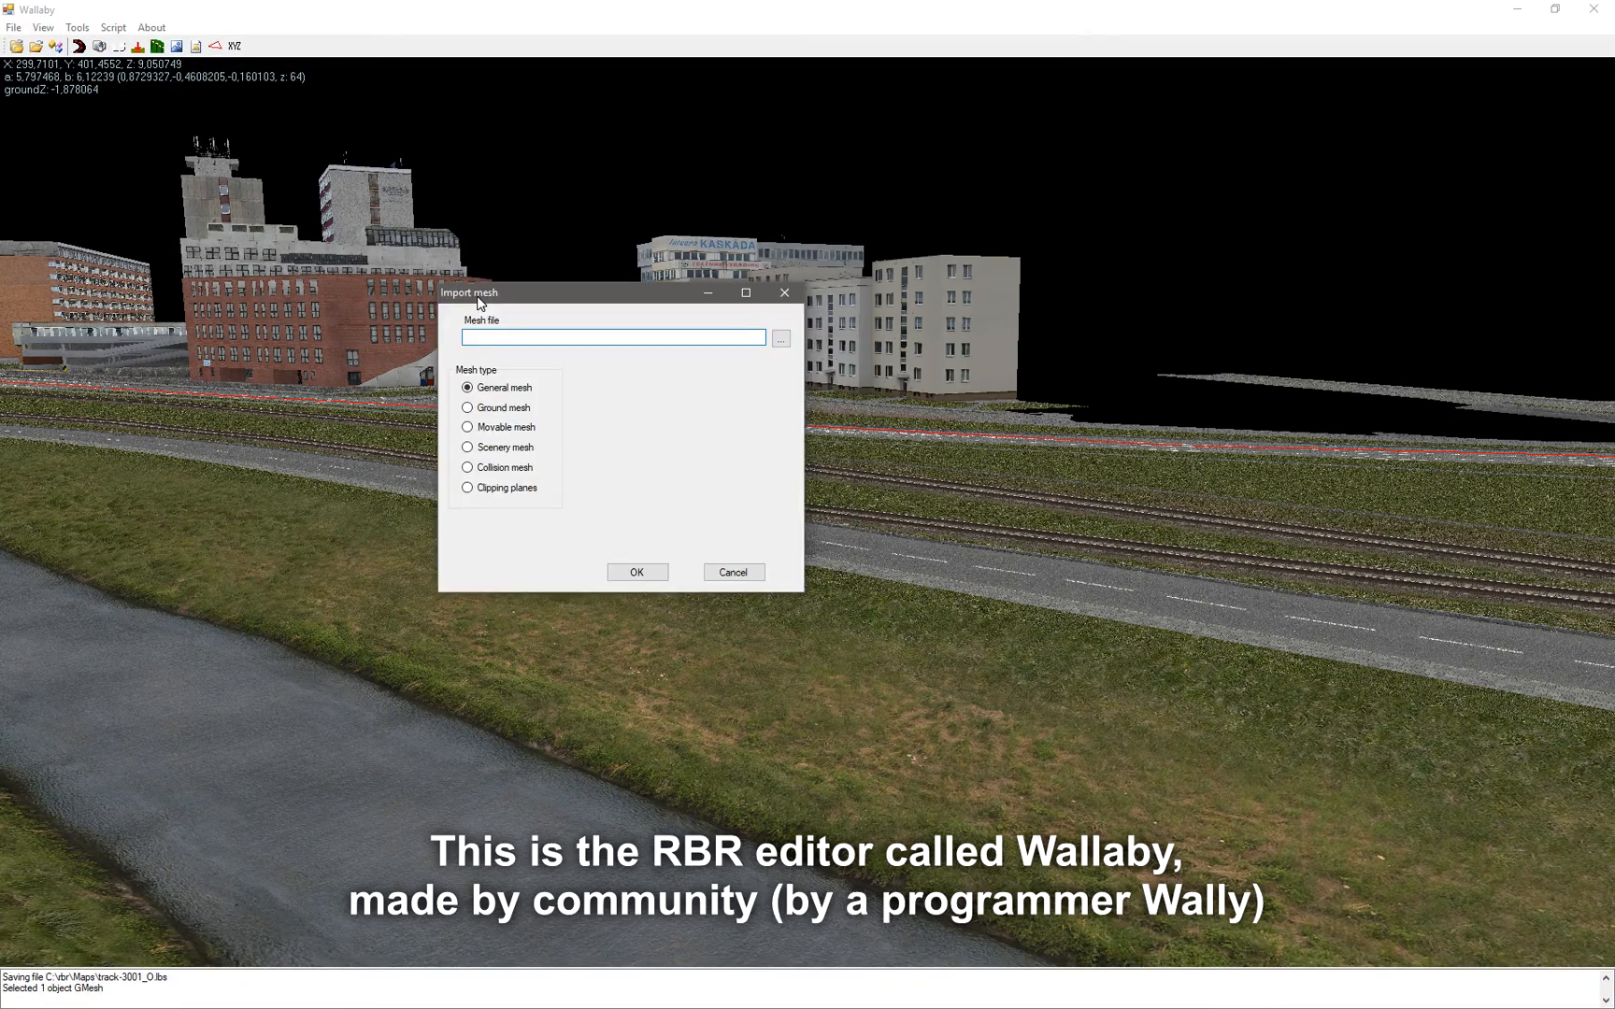
left_click_drag(481, 307, 509, 319)
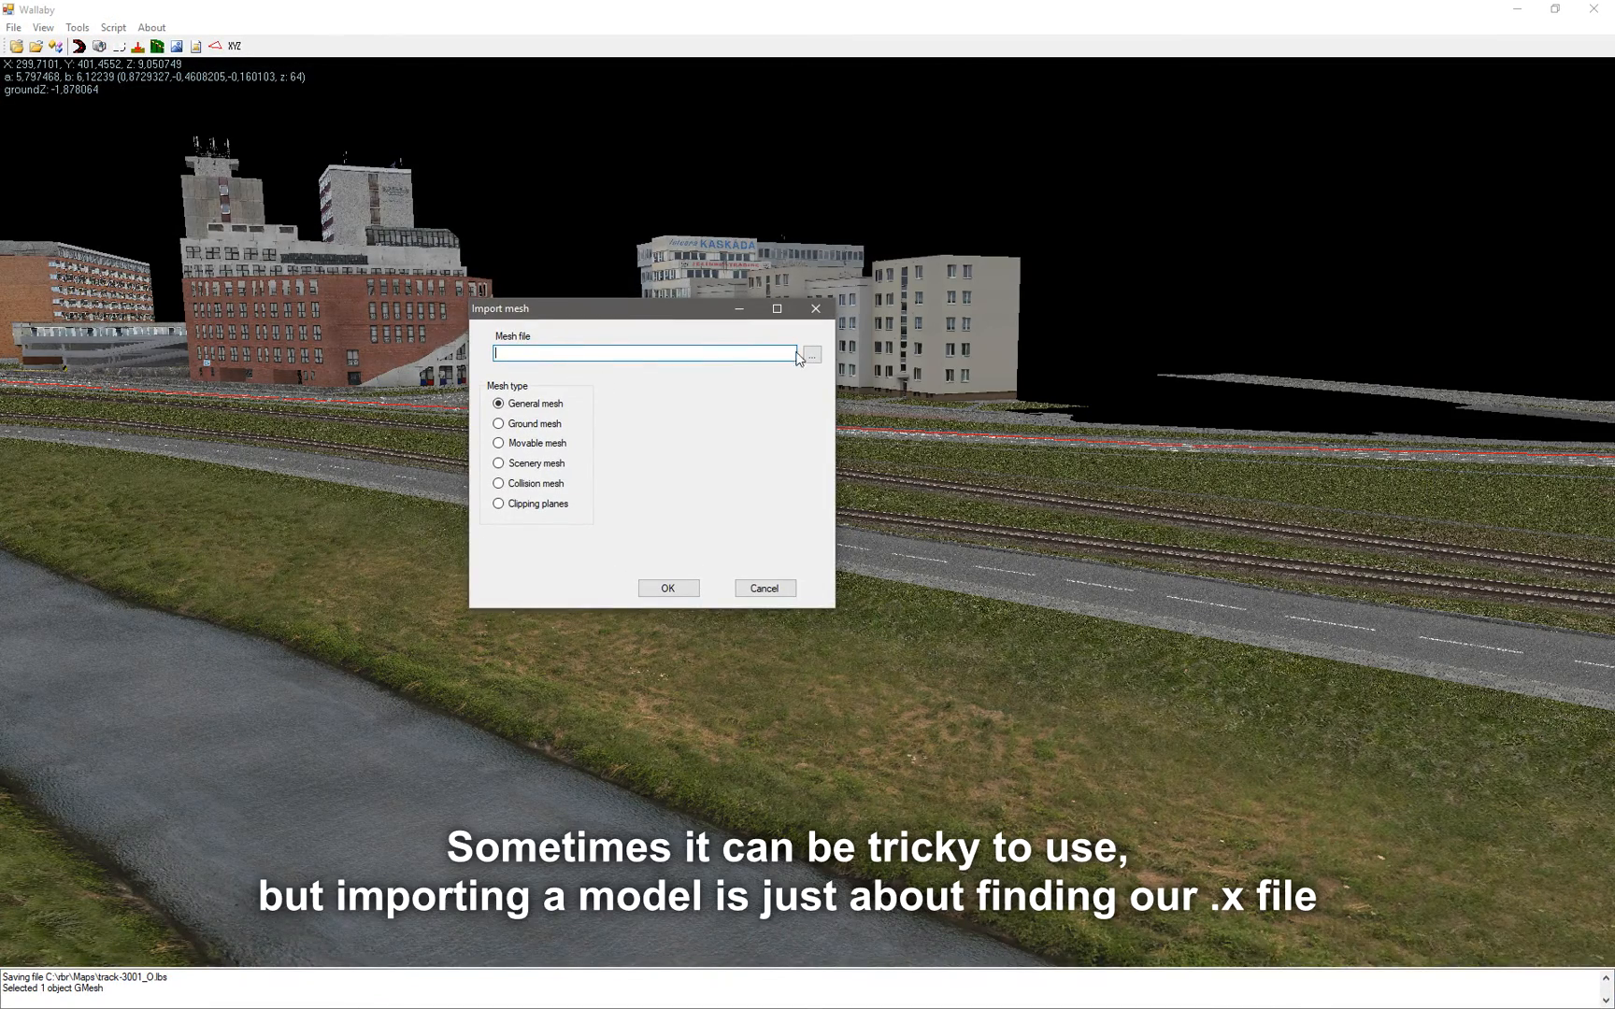
left_click(811, 355)
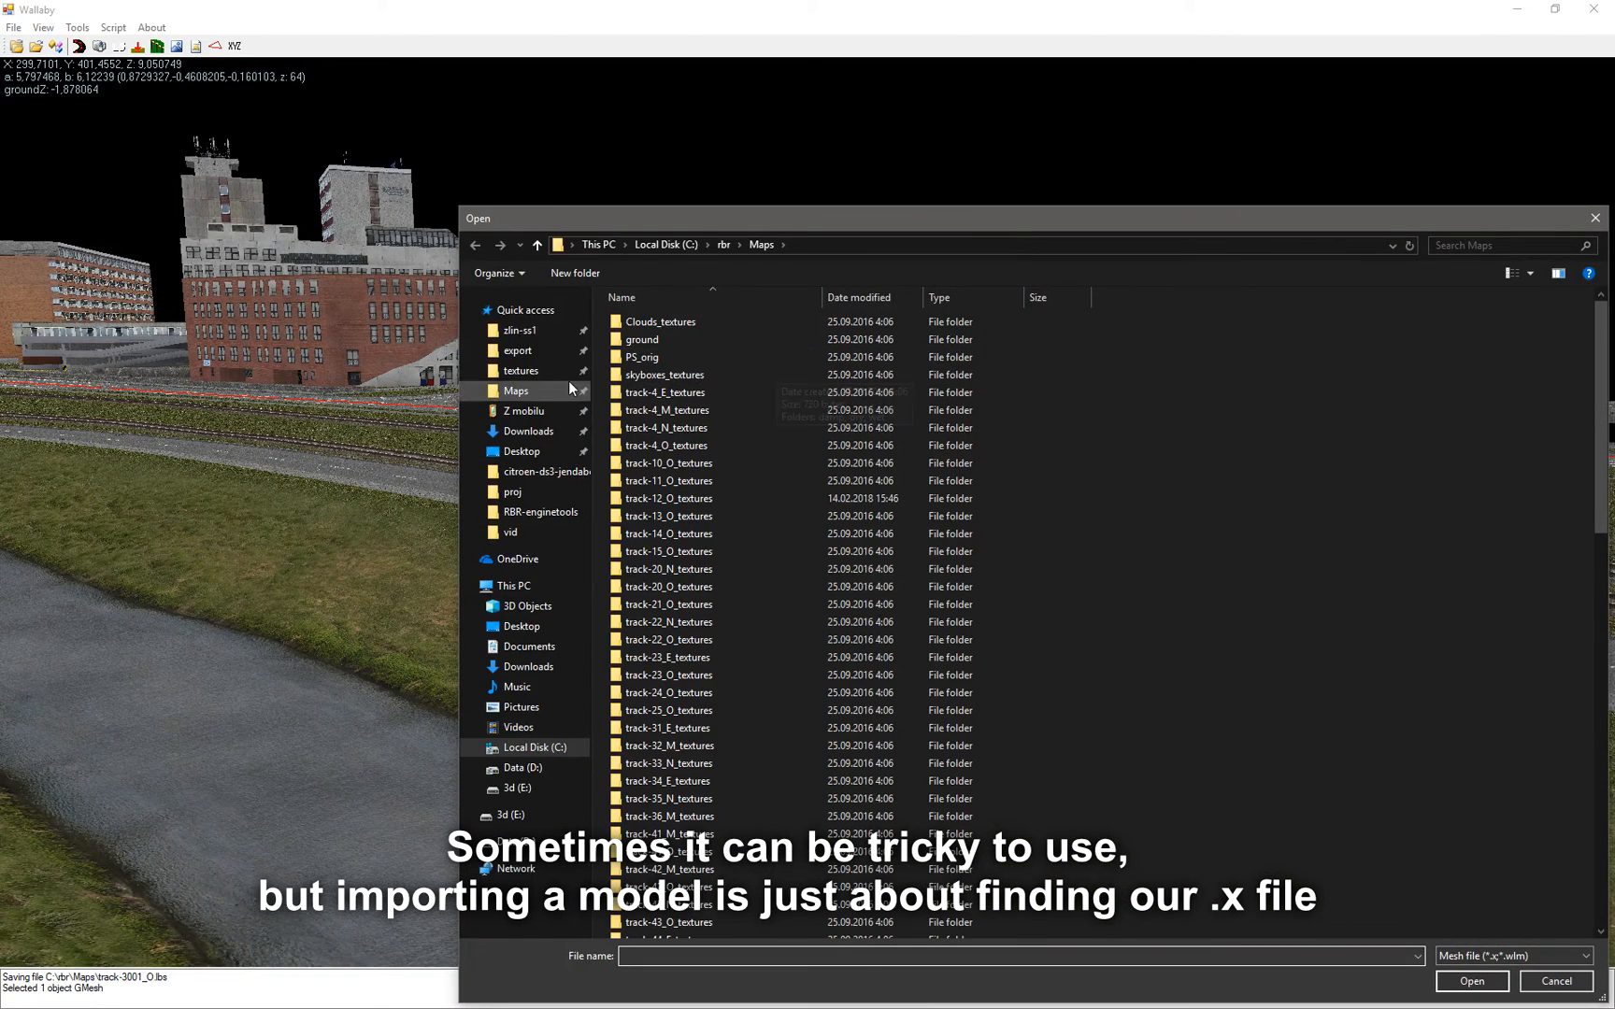
left_click(519, 352)
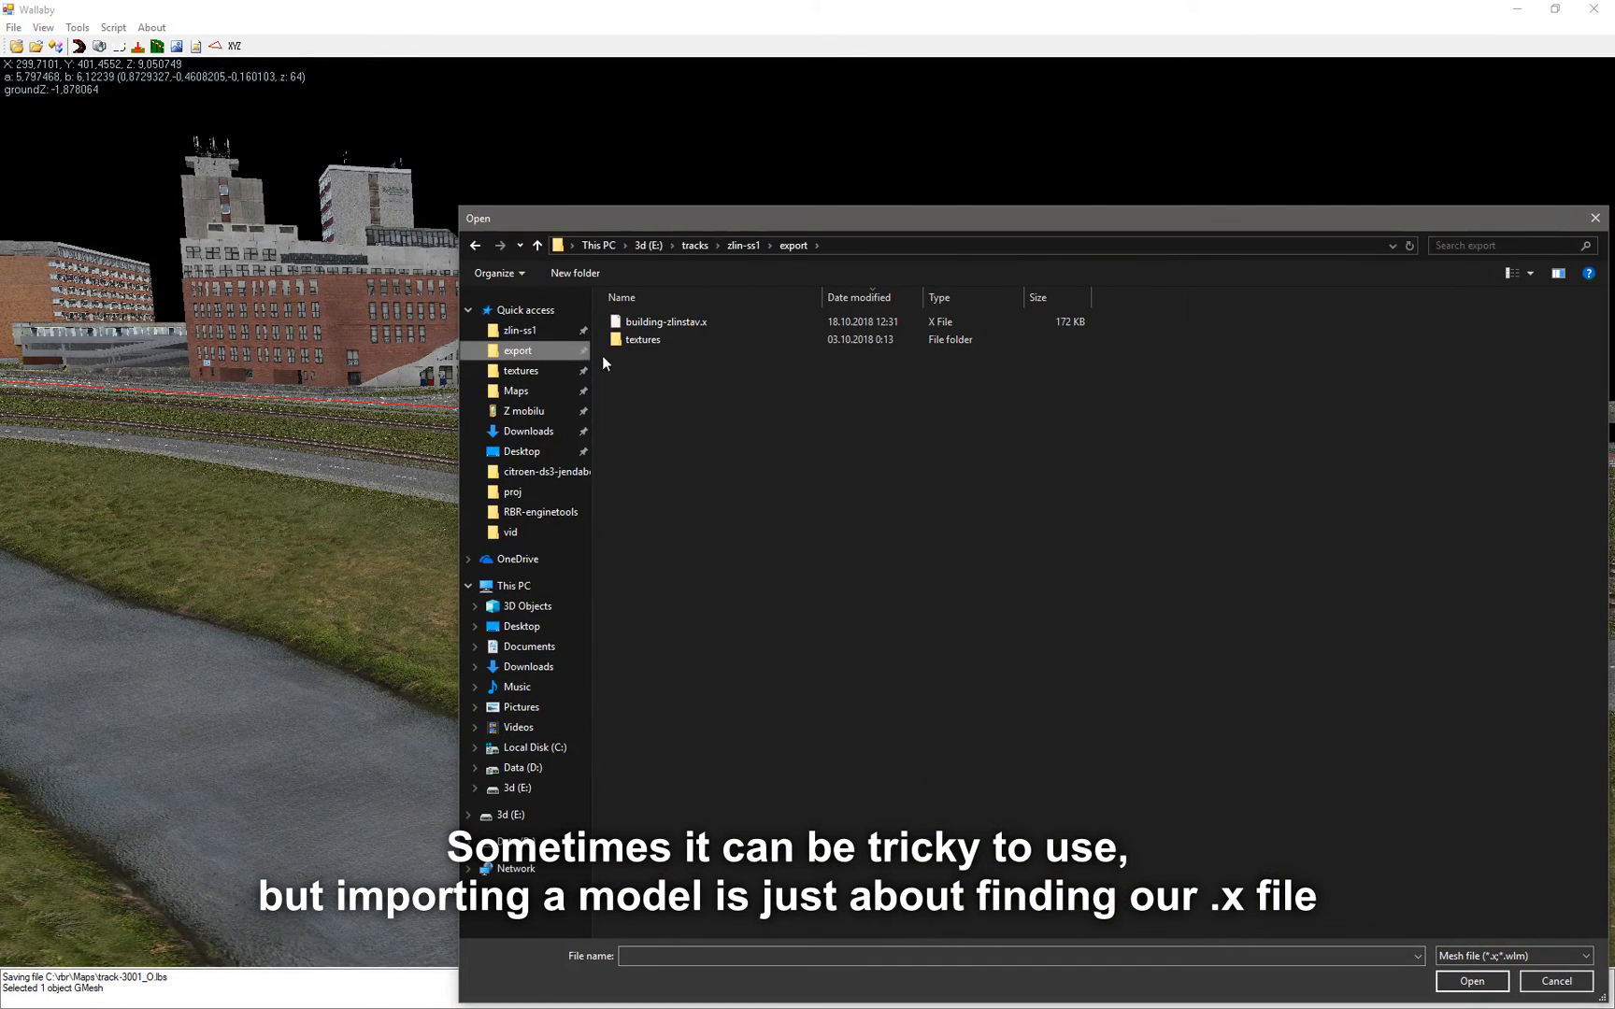
left_click(656, 327)
left_click(1472, 981)
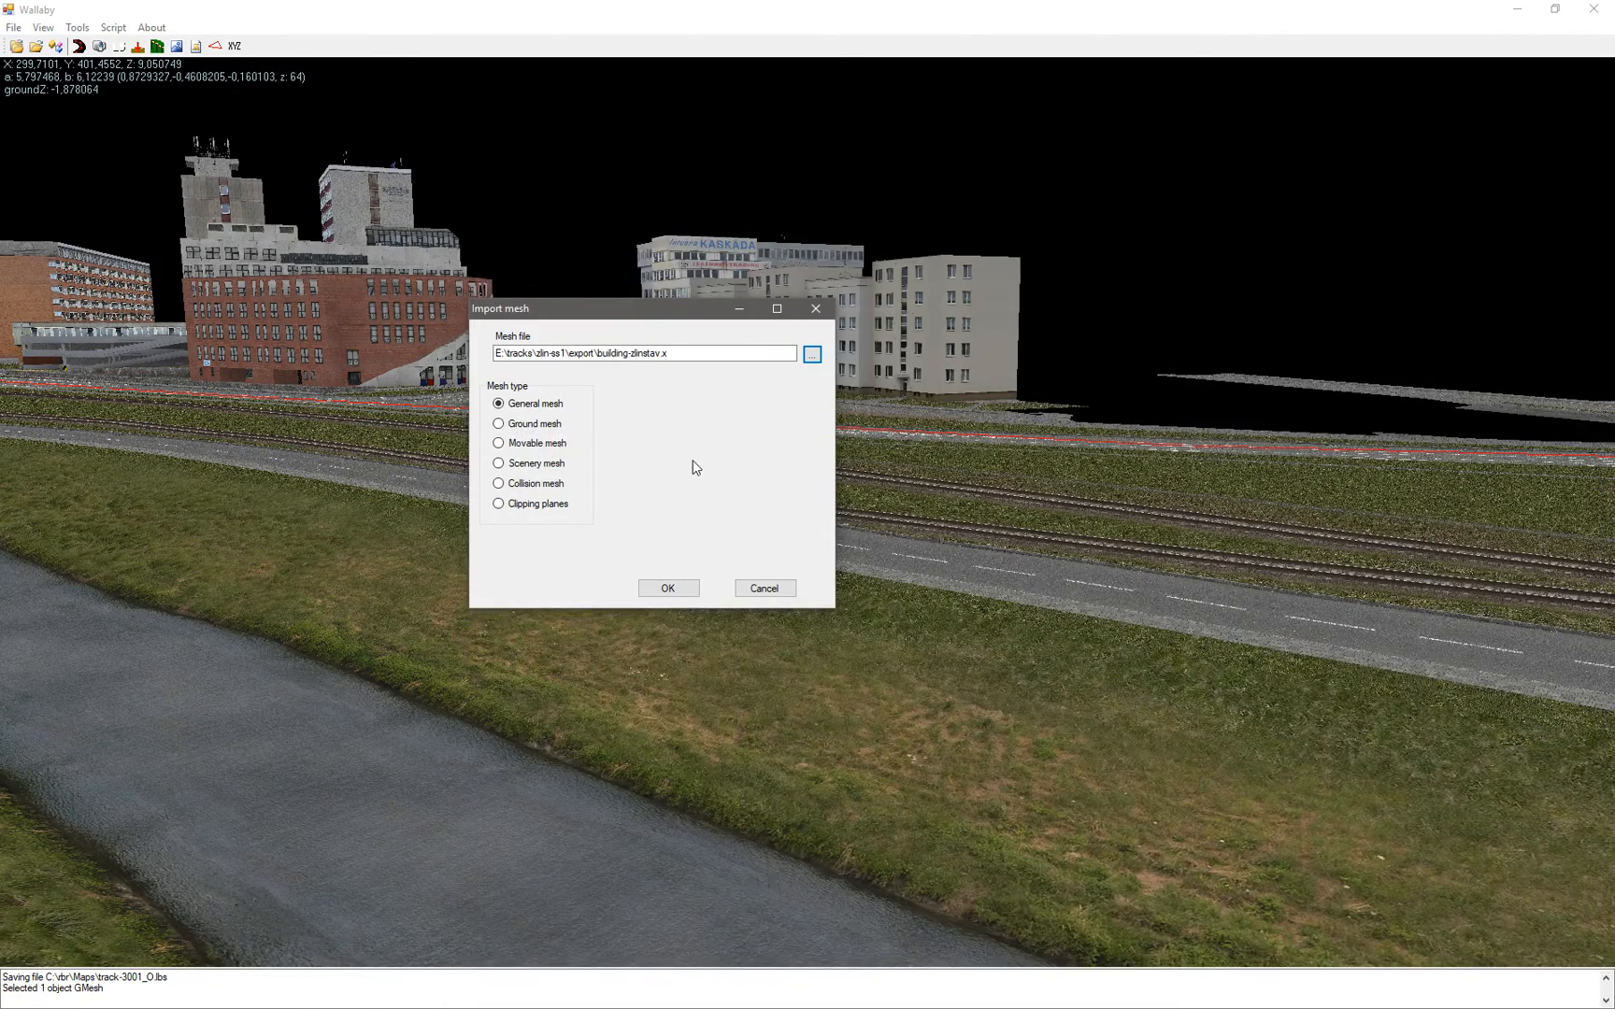
left_click(667, 590)
left_click(849, 561)
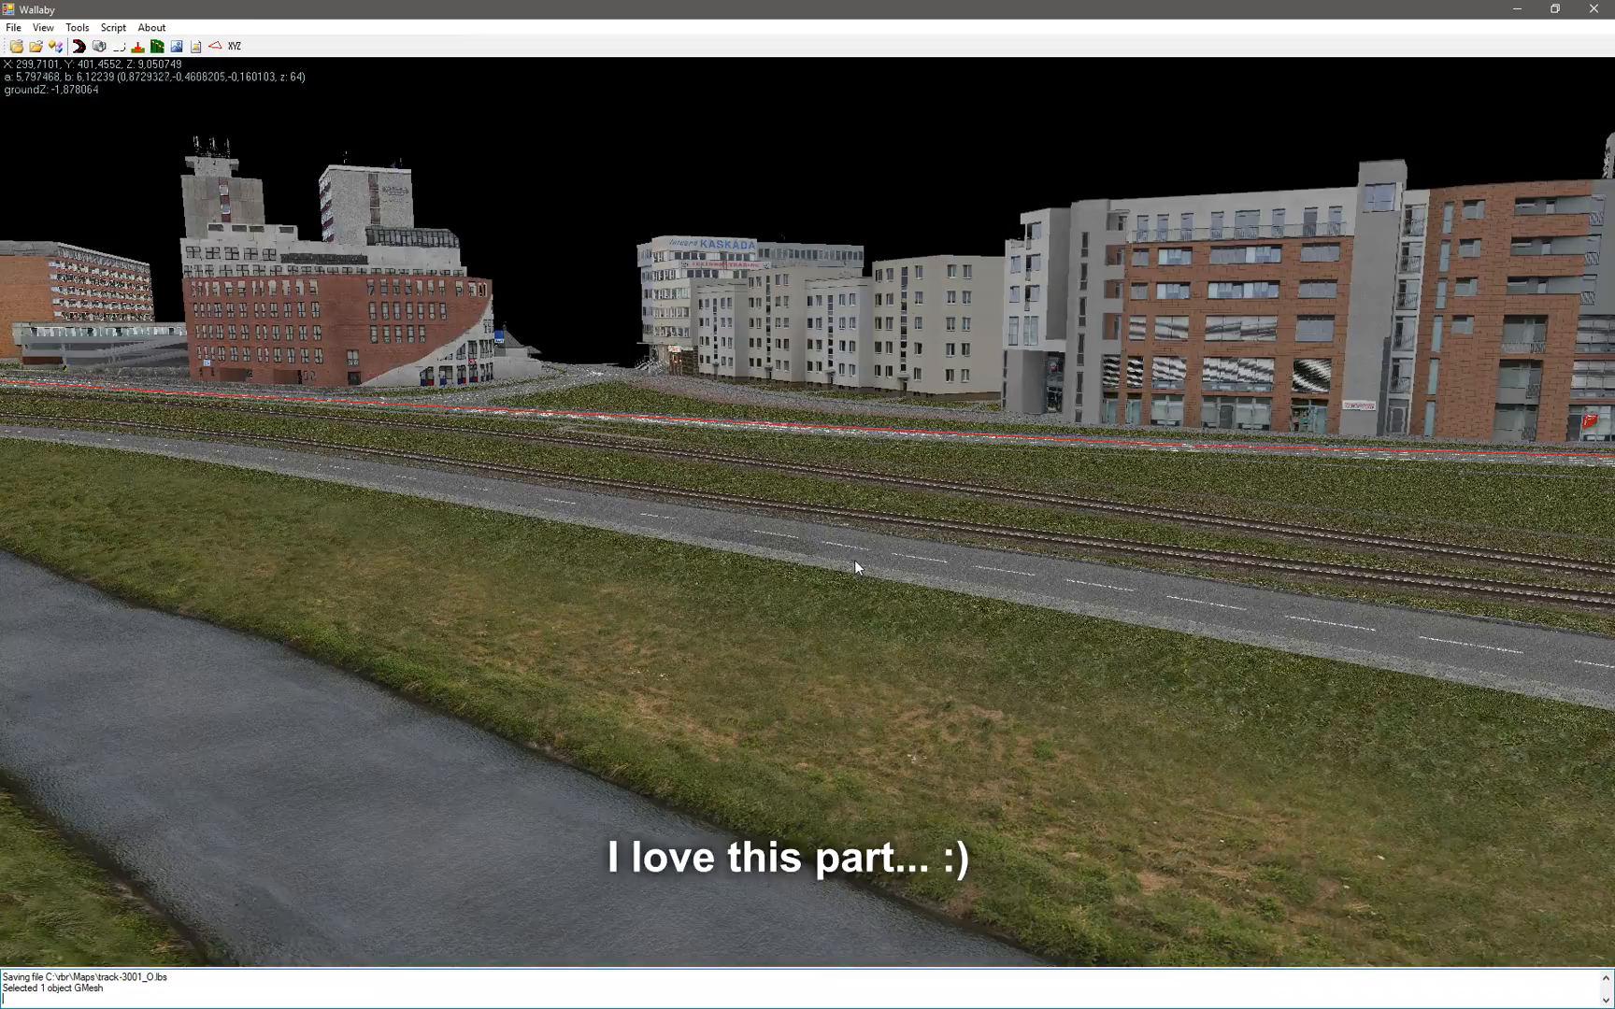
Inspect the imported Zlínstav building from the street corner, checking its facades, textures and placement beside the road
key("d")
right_click_drag(855, 559, 826, 545)
key("d")
key("d")
key("w")
key("d")
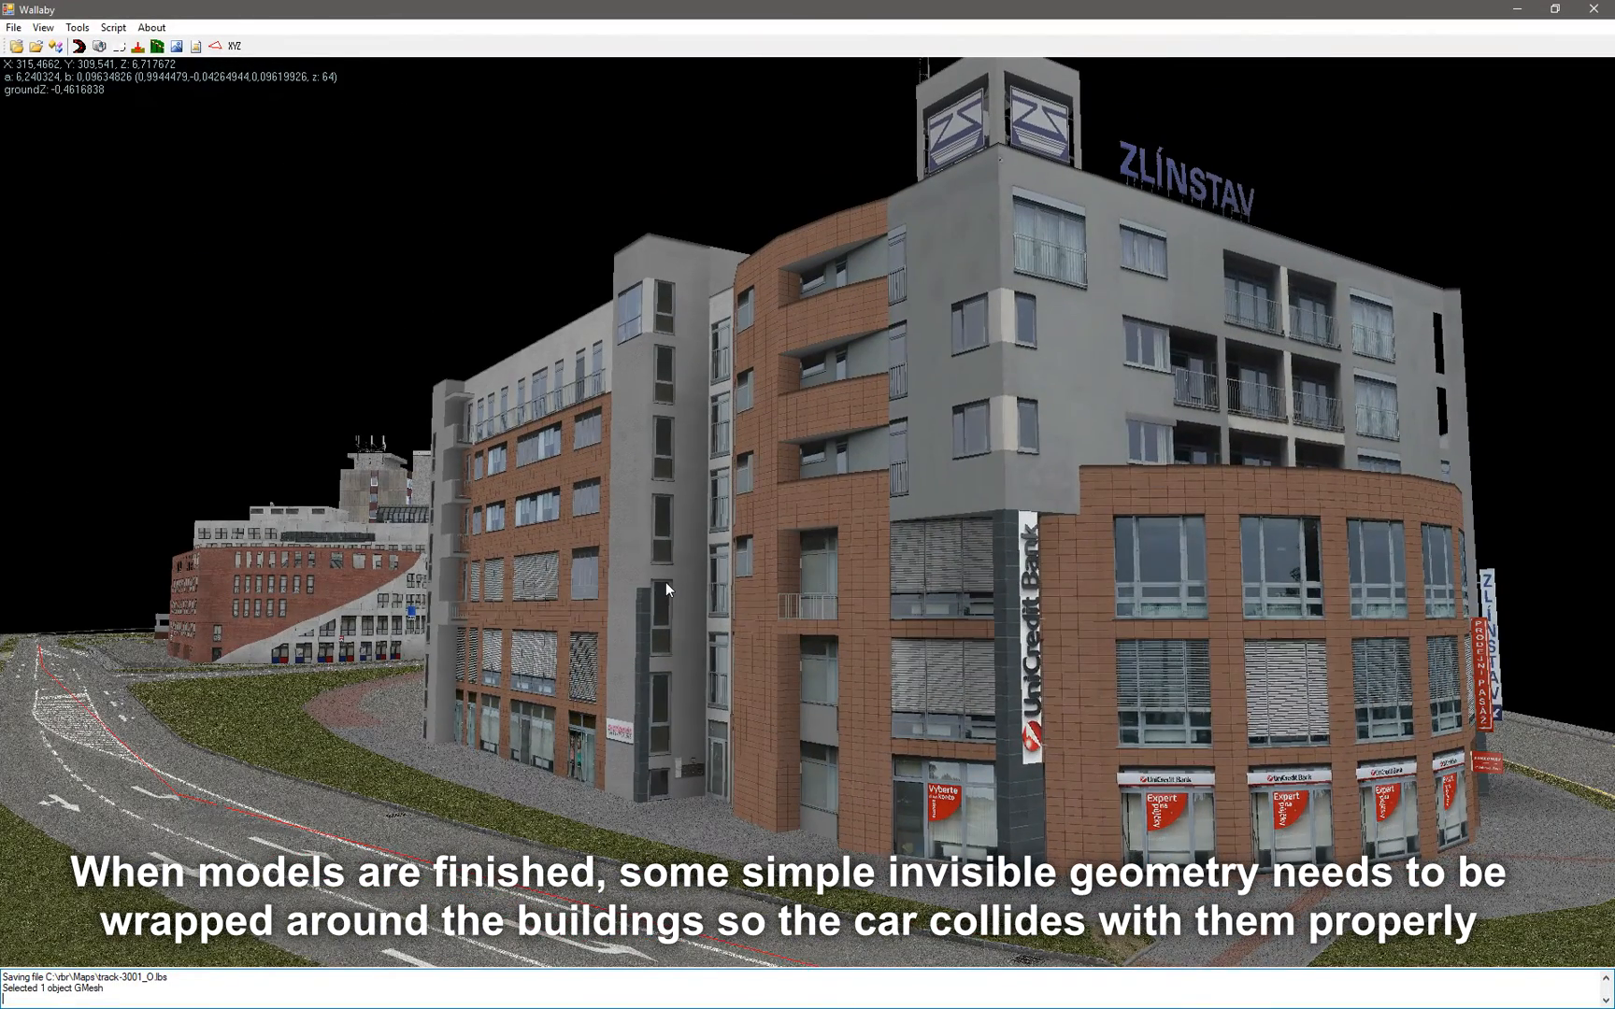
Save the track geometry as track-3001_O.lbs in the rbr Maps folder, replacing the existing file
left_click(13, 27)
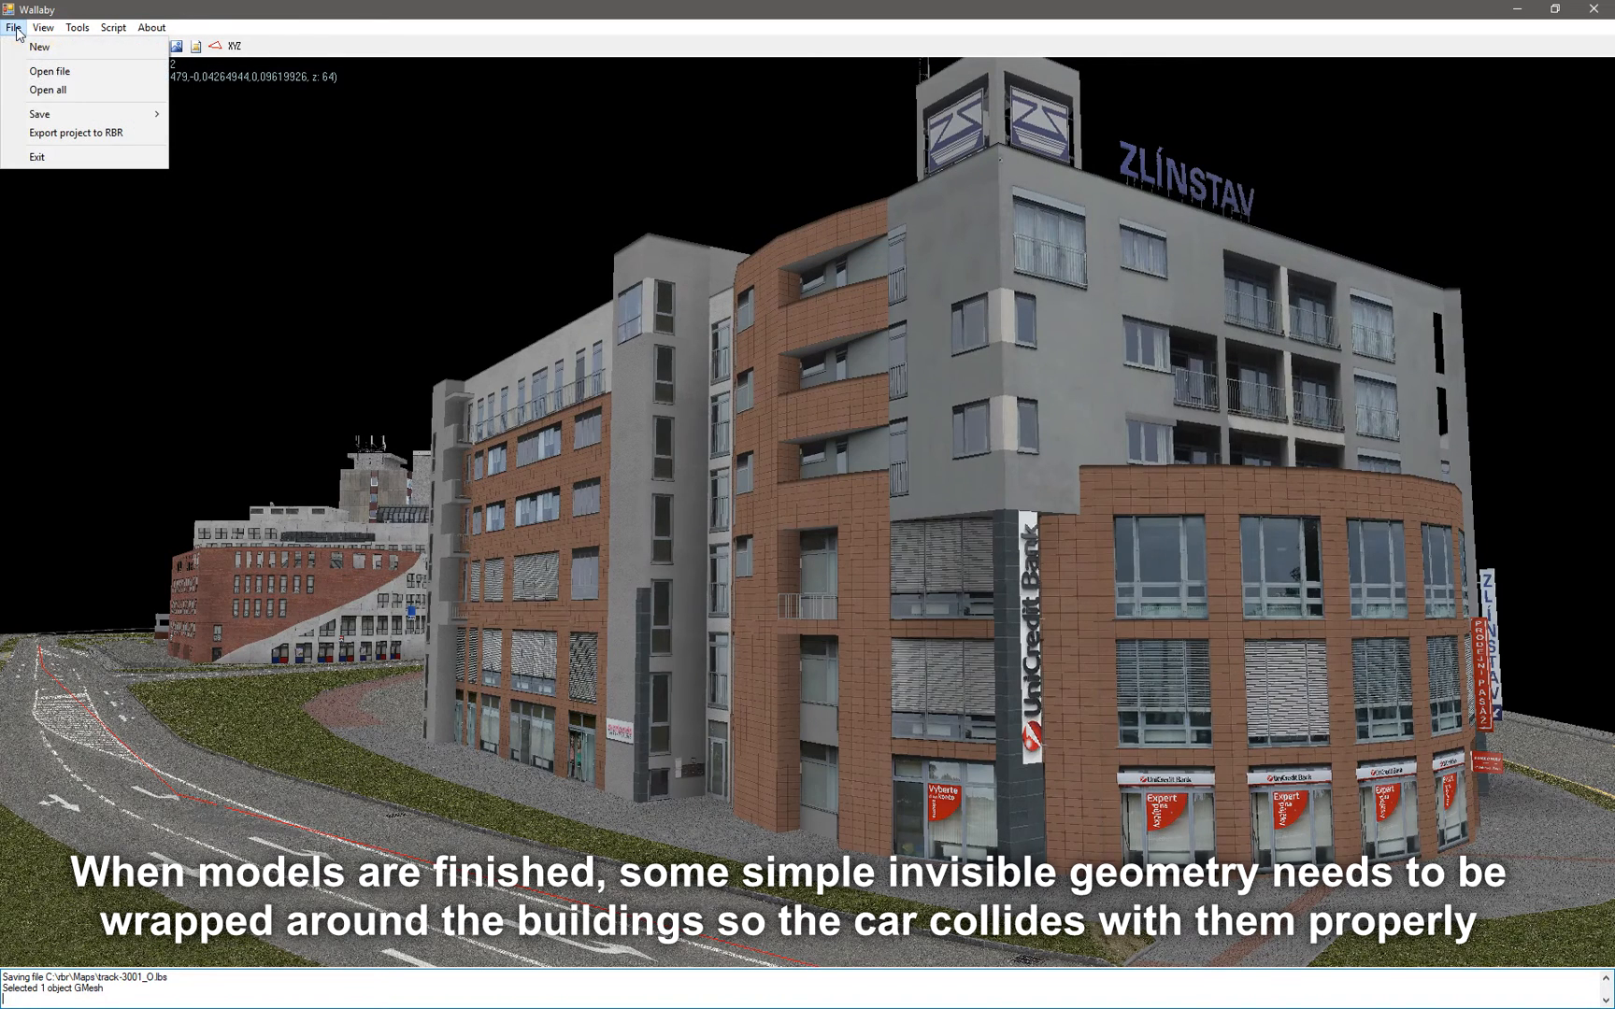
mouse_move(46, 121)
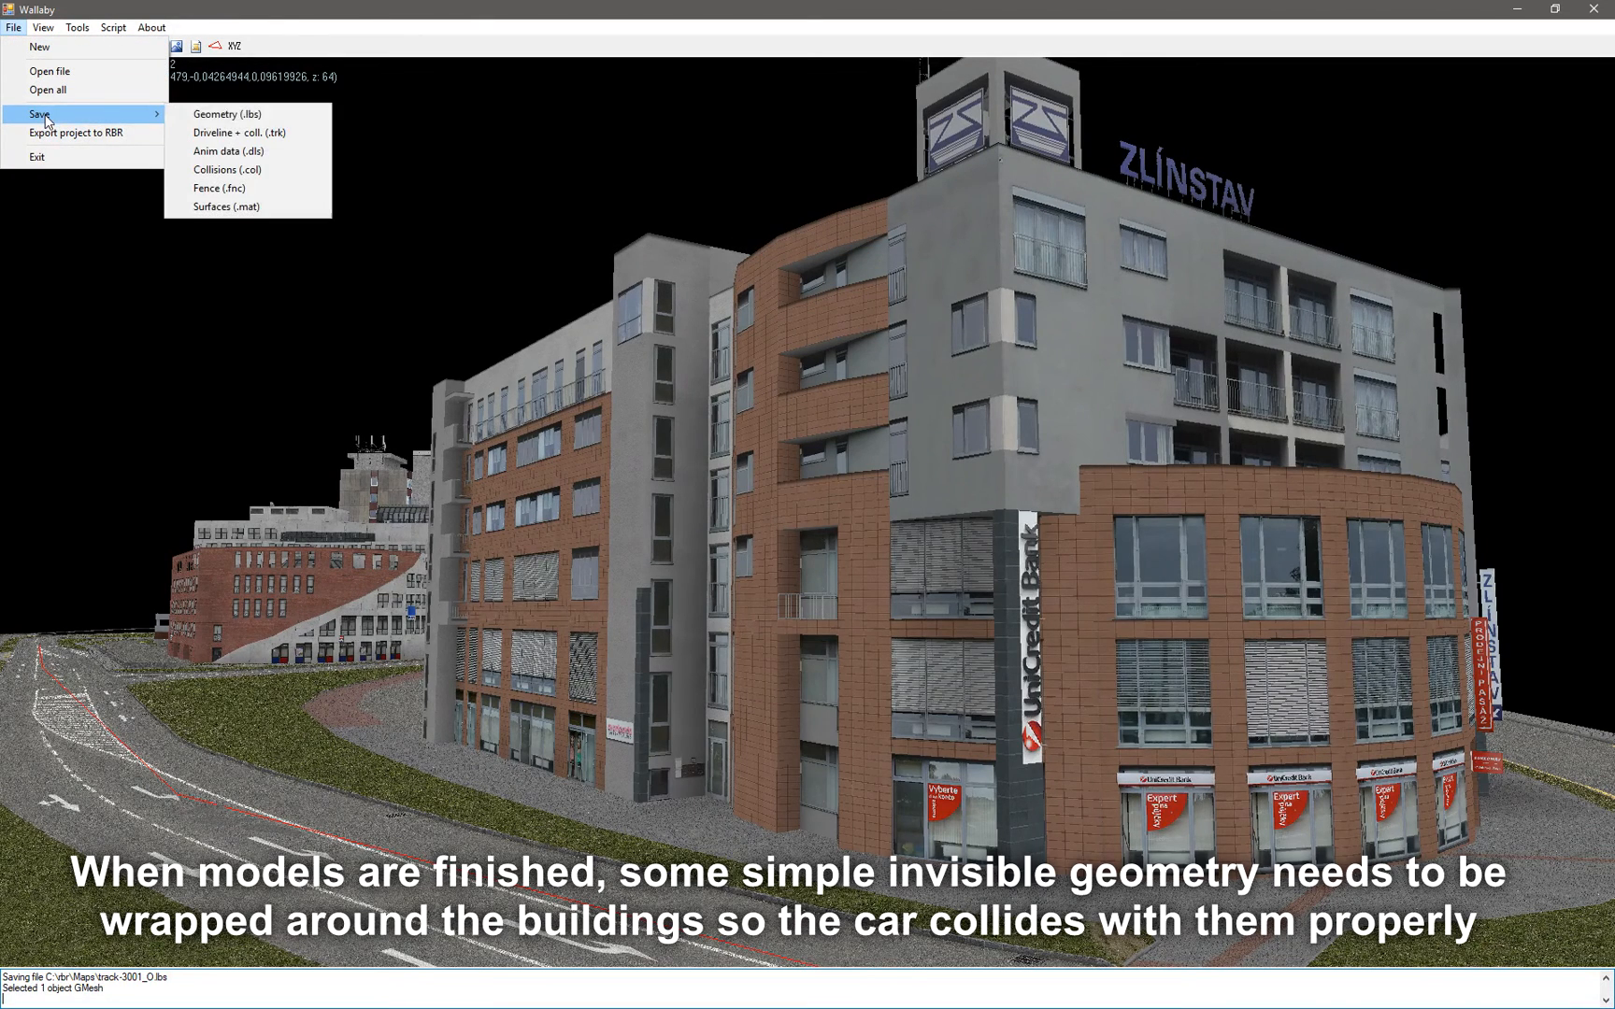
left_click(237, 119)
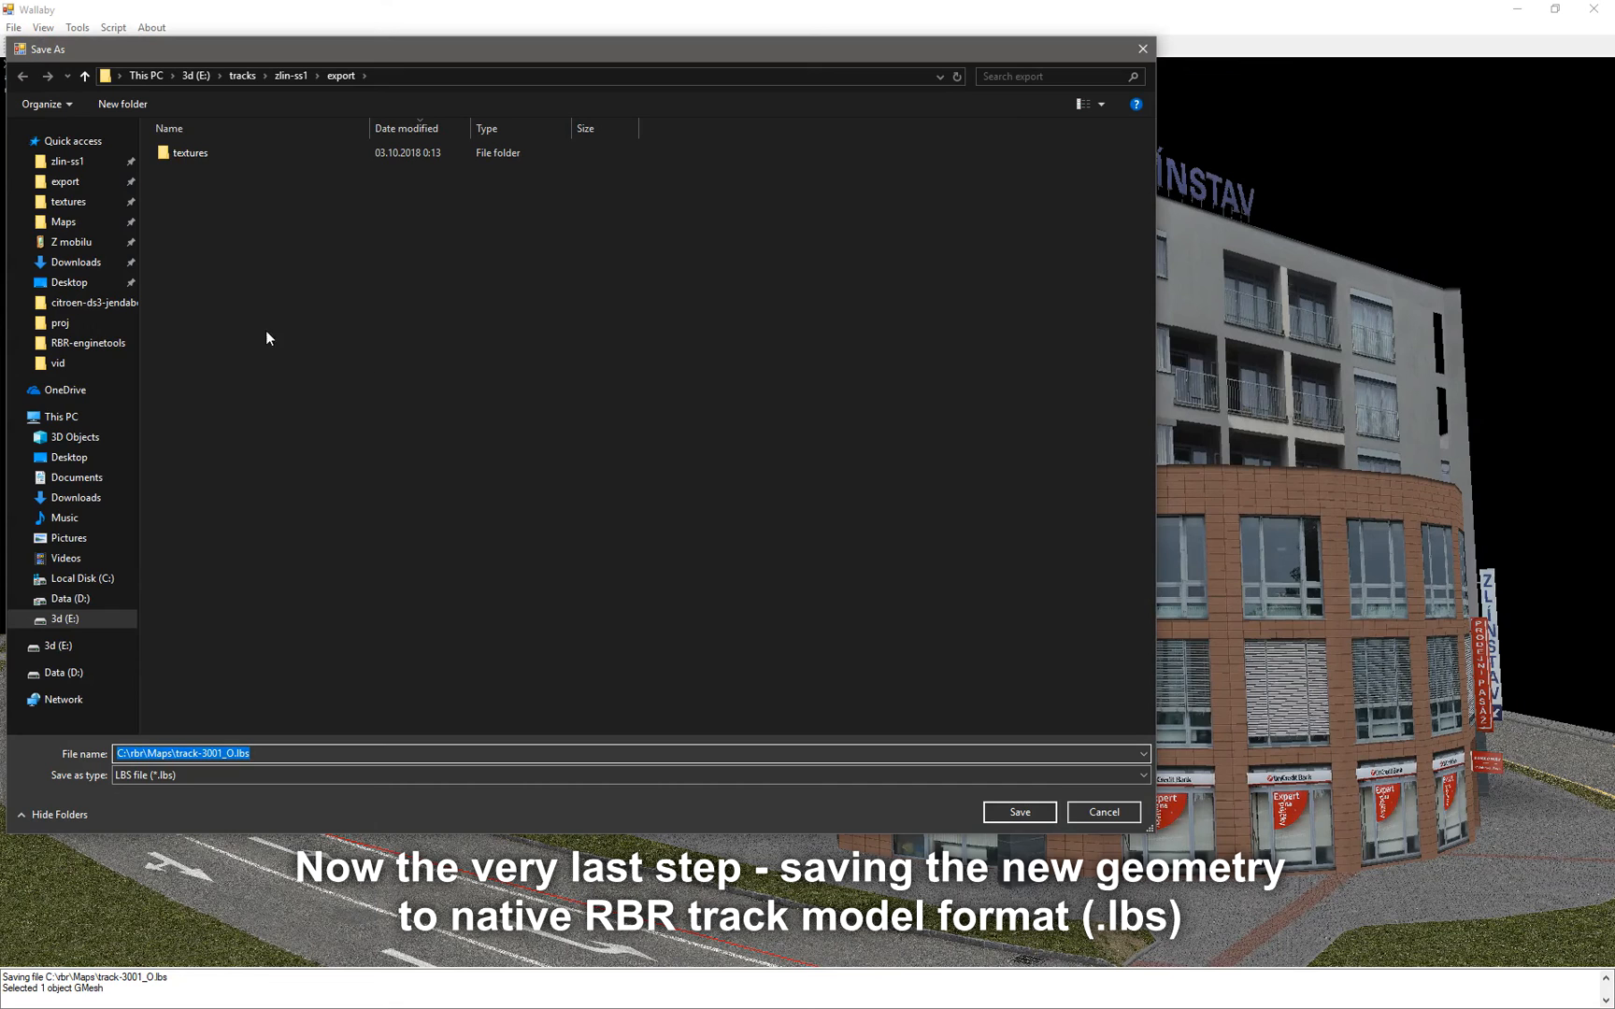
left_click(63, 223)
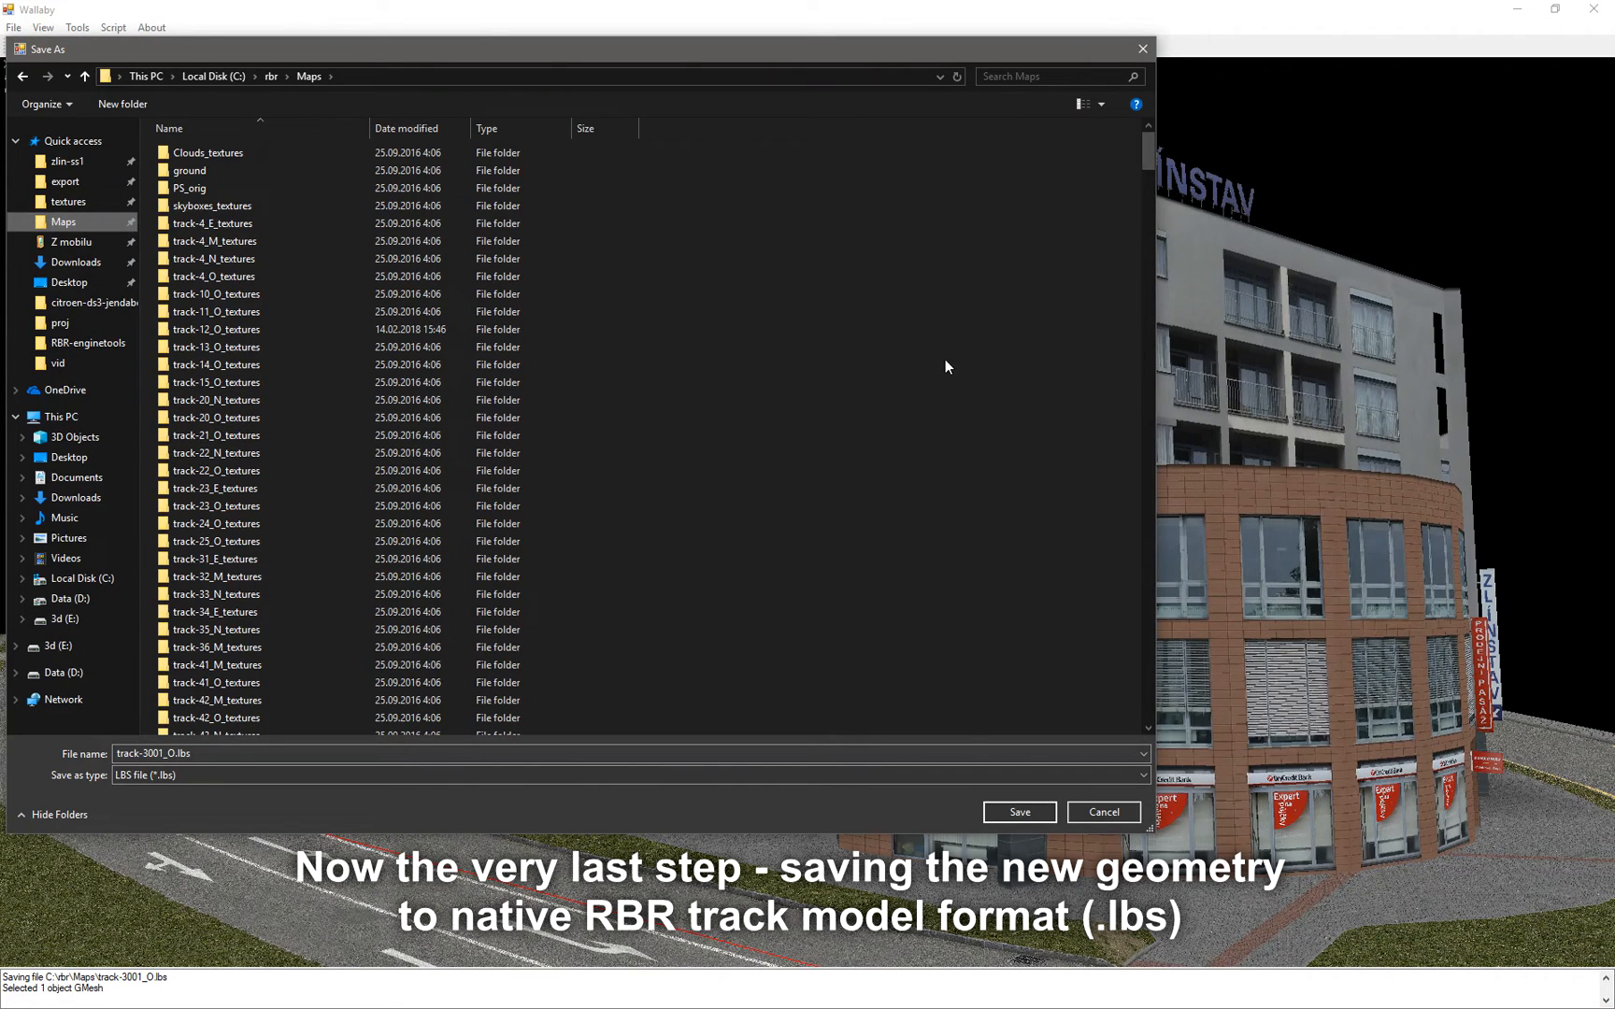
left_click_drag(1149, 142, 1141, 718)
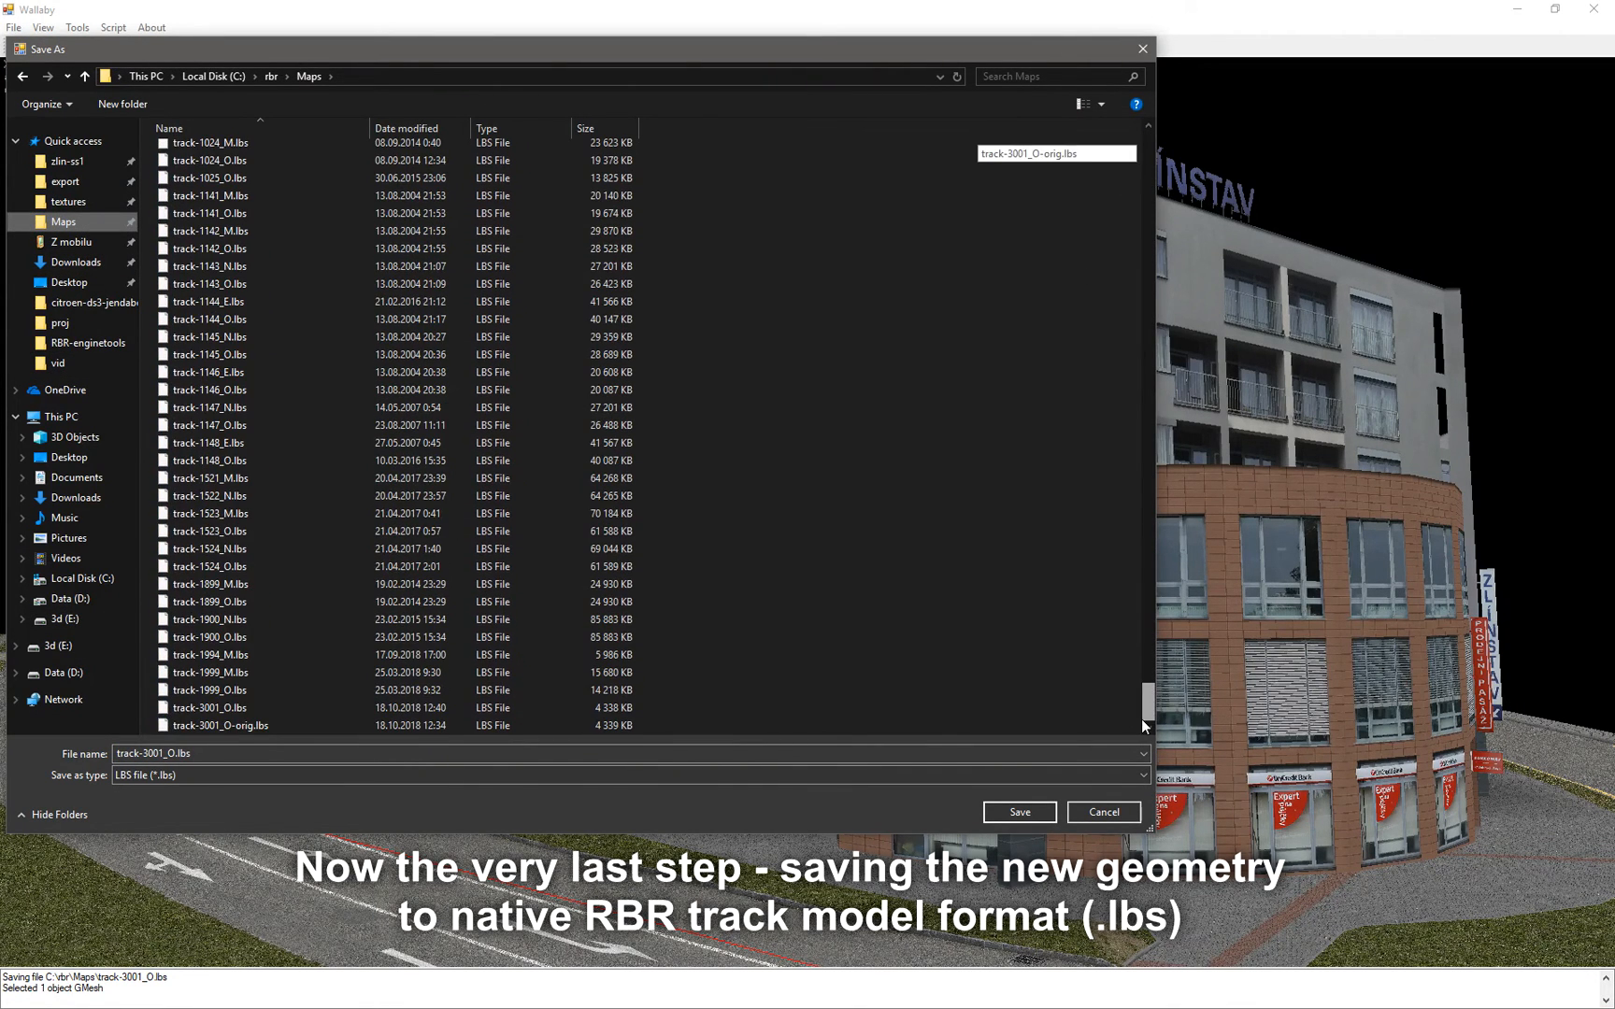
left_click(218, 708)
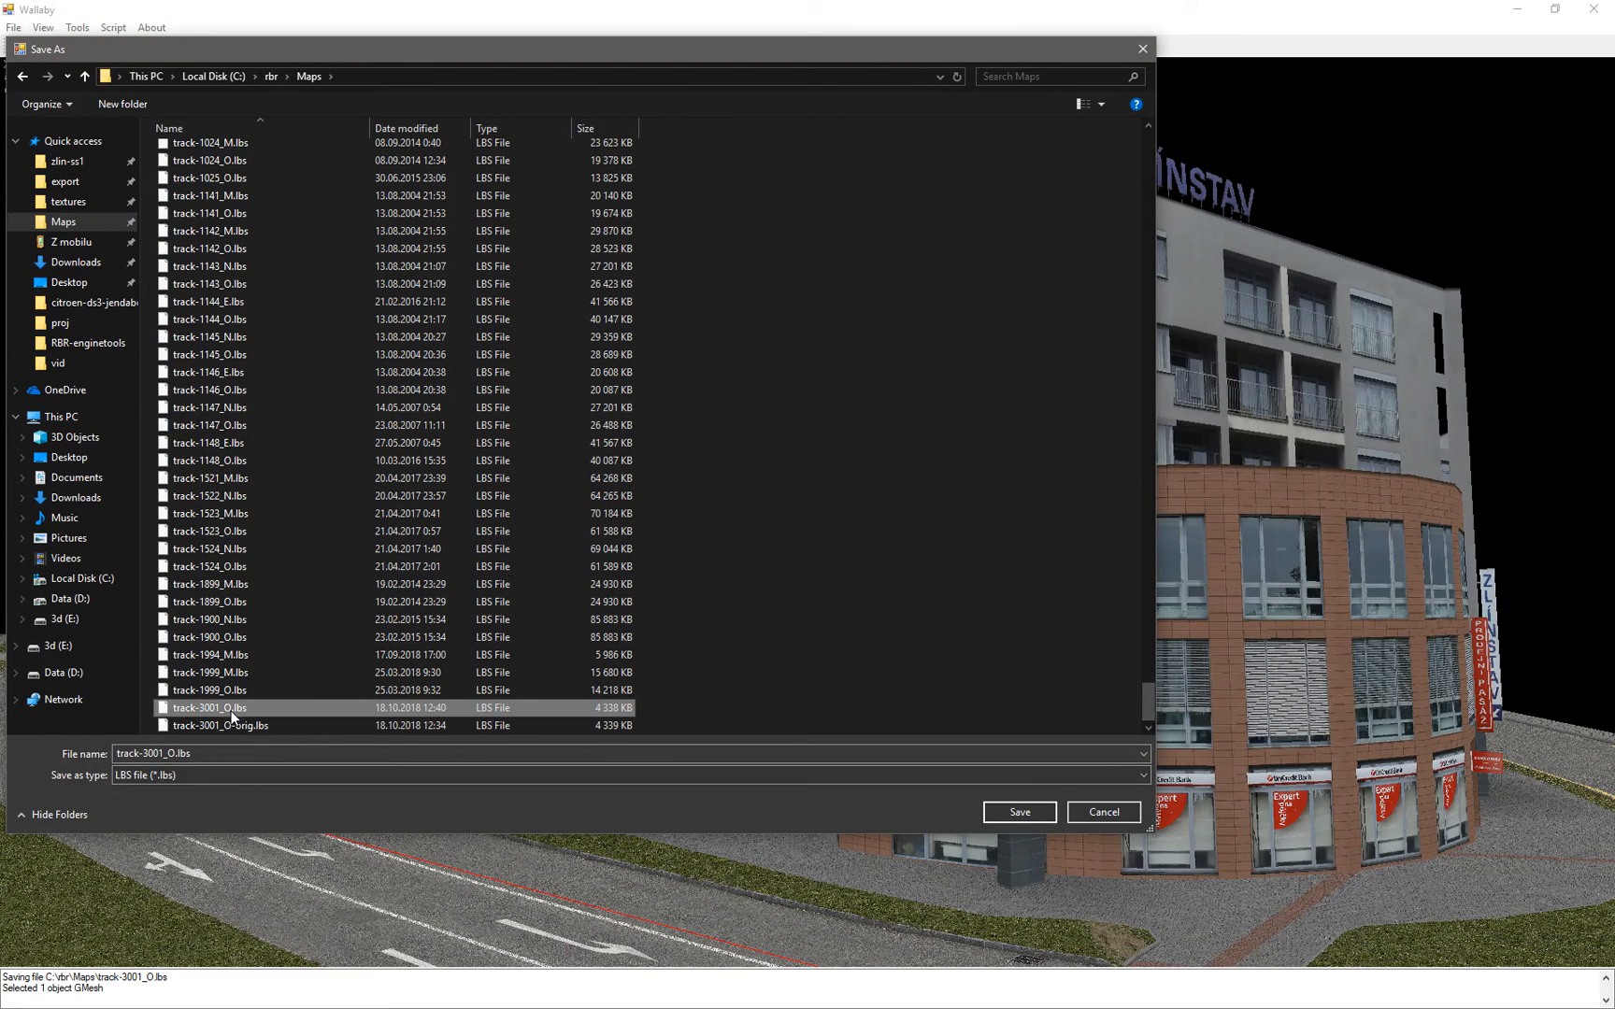
left_click(1002, 812)
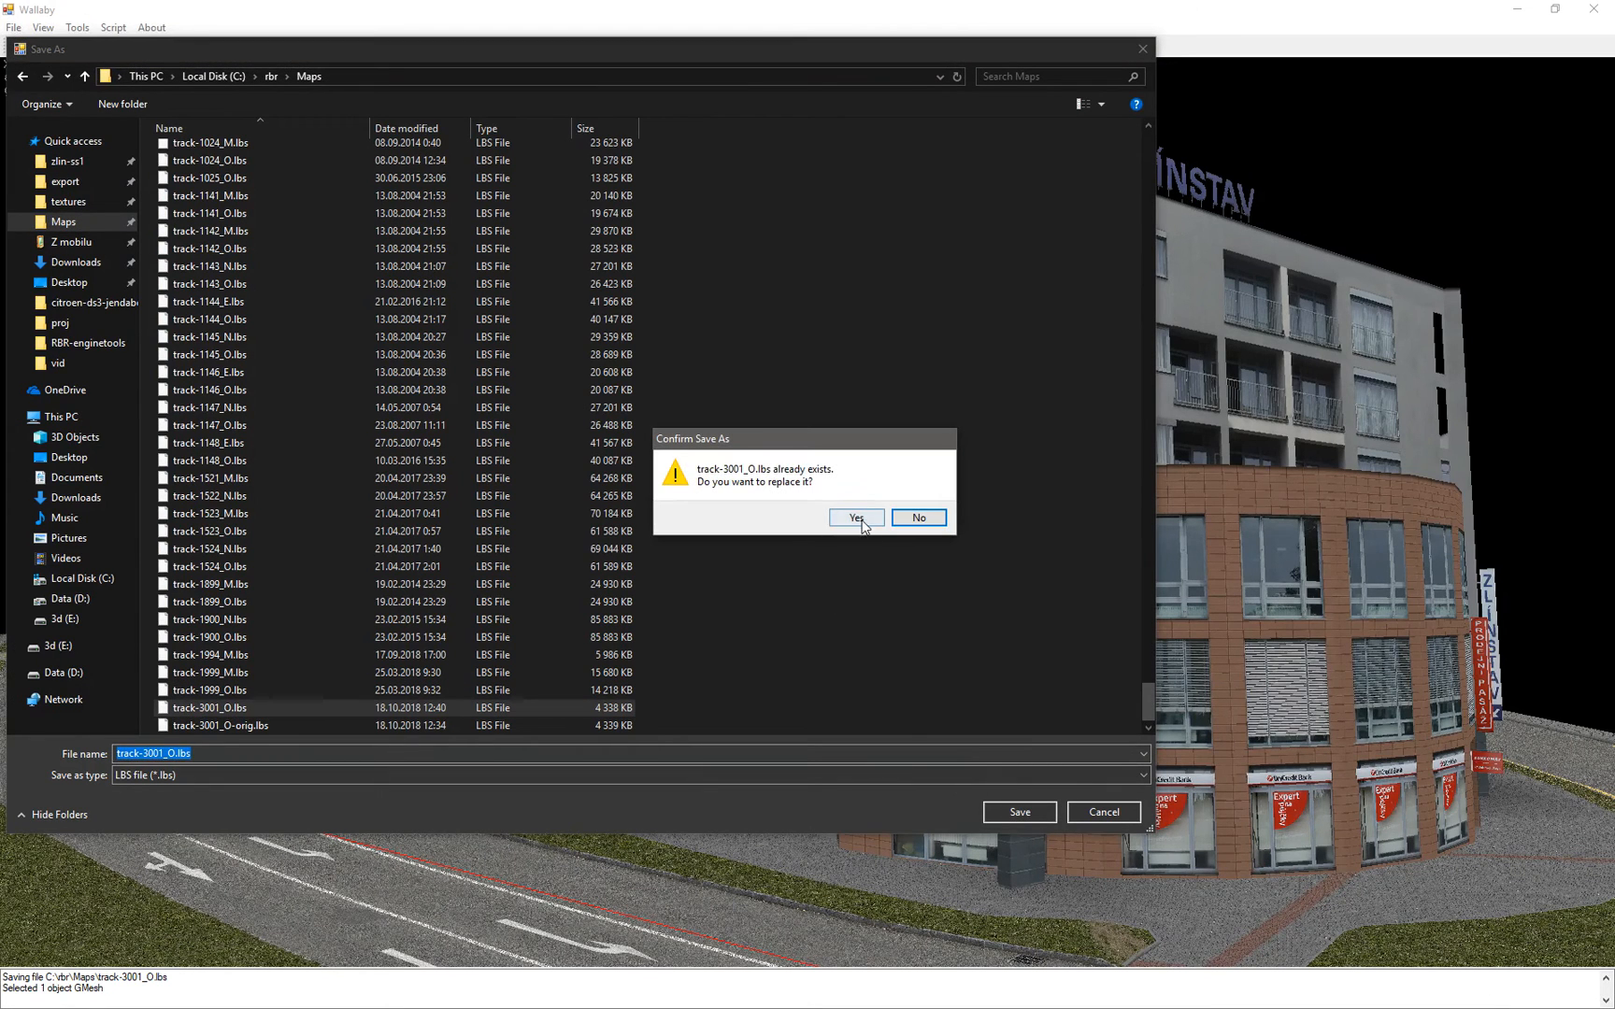
left_click(857, 521)
left_click(833, 569)
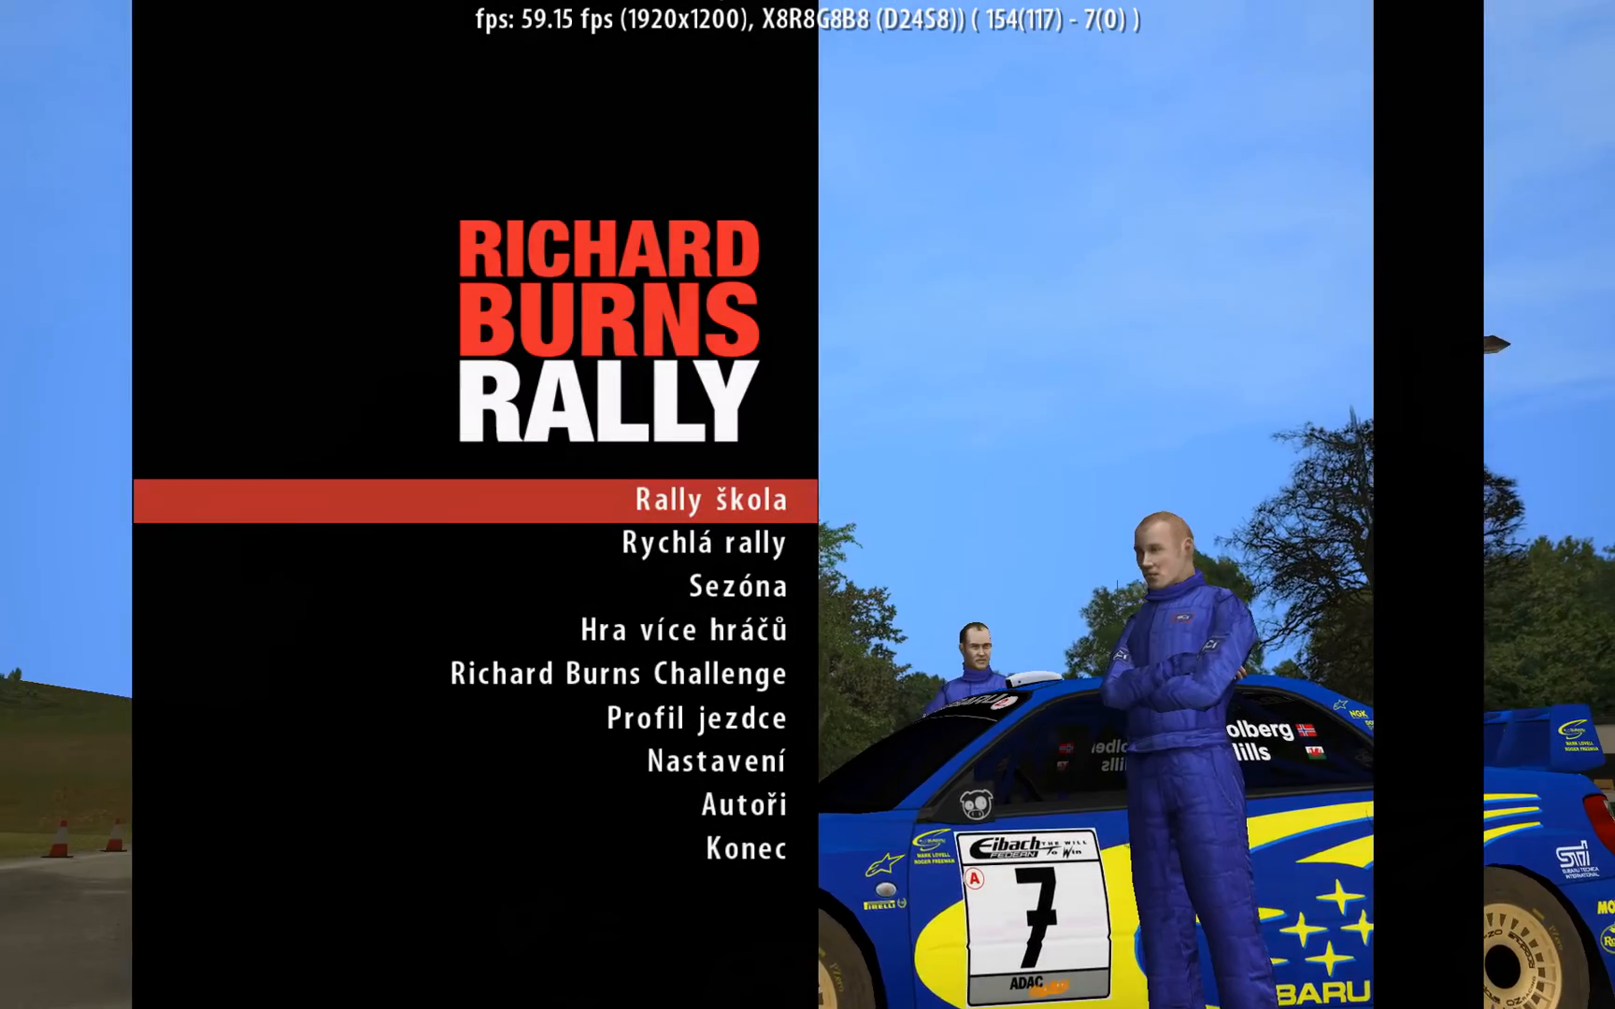
In Richard Burns Rally, open the RBR Tournament plugin from the game's plugin settings
key("Up")
key("Up")
key("Up")
key("Return")
key("Up")
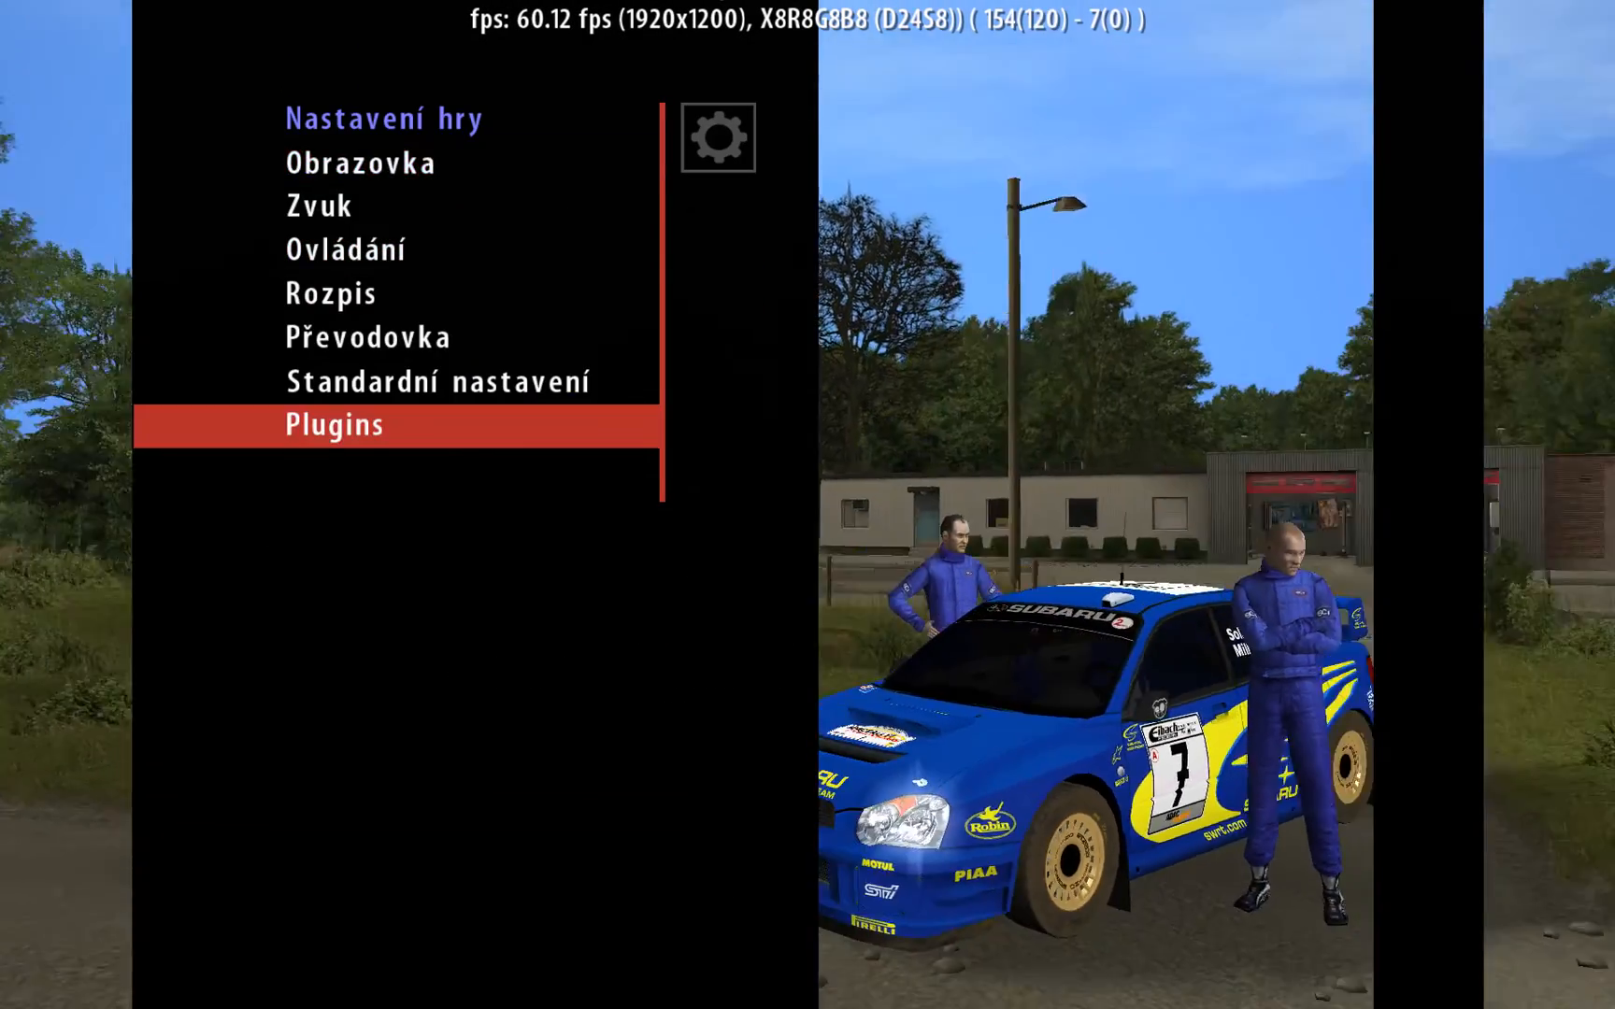
key("Return")
key("Down")
key("Down")
key("Down")
key("Down")
key("Down")
key("Return")
Start a Shakedown run on the Barum Rally Zlin SS1 stage with the Ford Fiesta RS WRC 2014
key("Down")
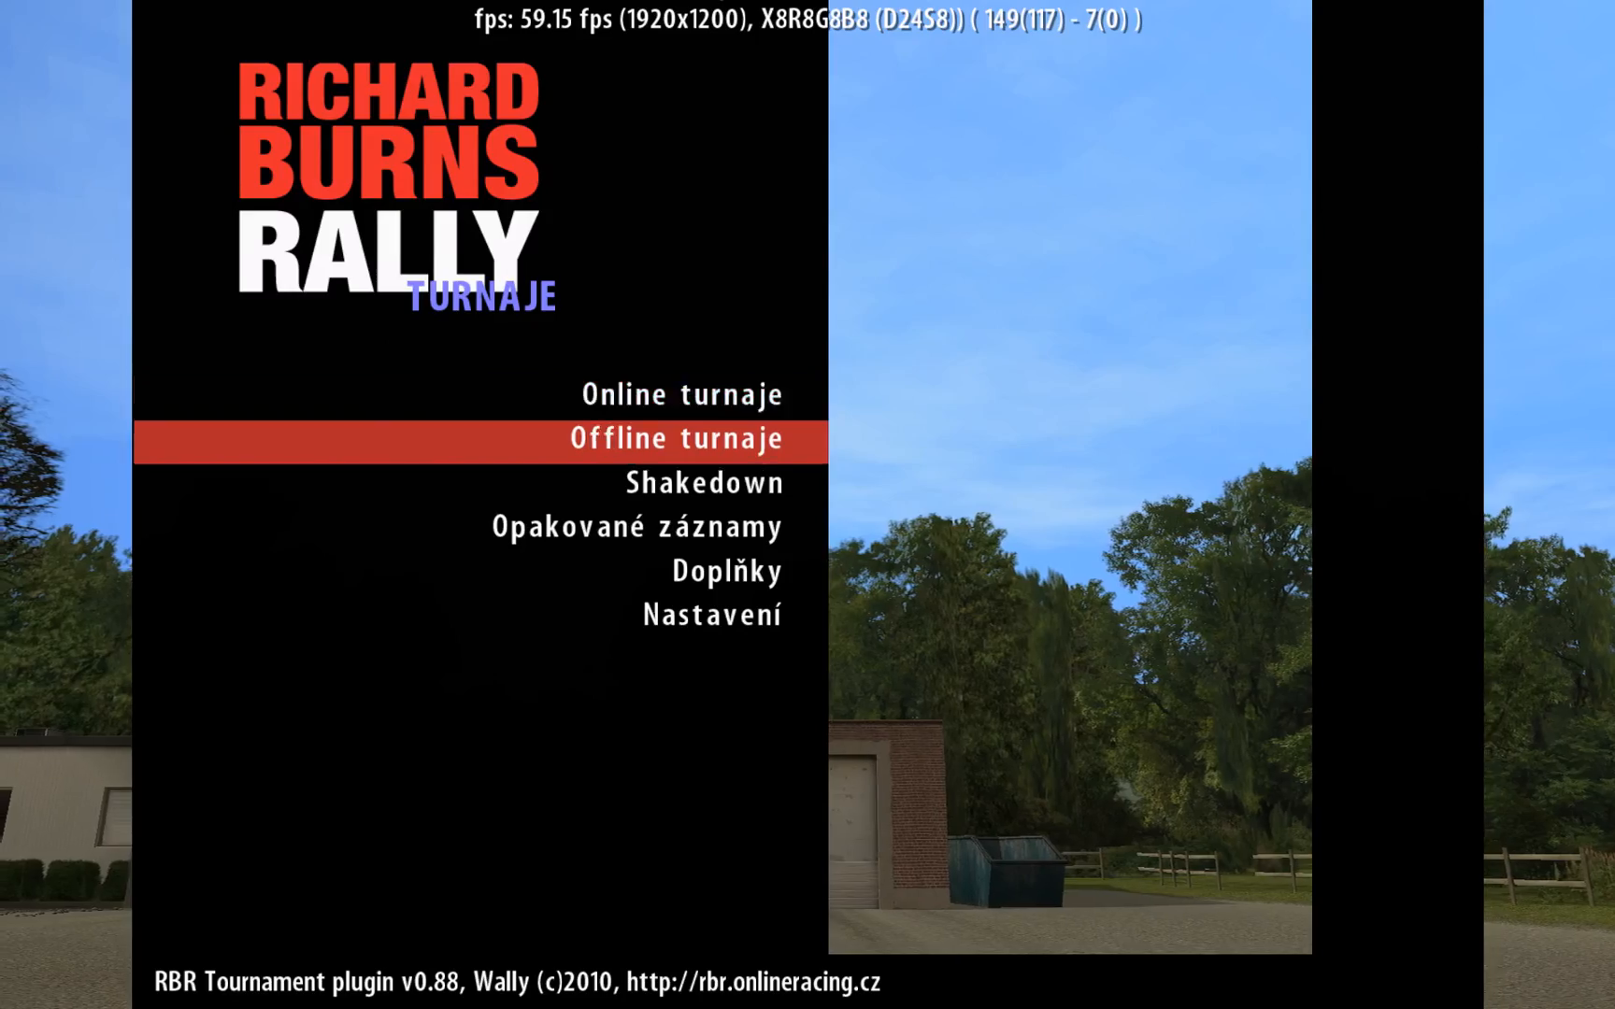
key("Down")
key("Return")
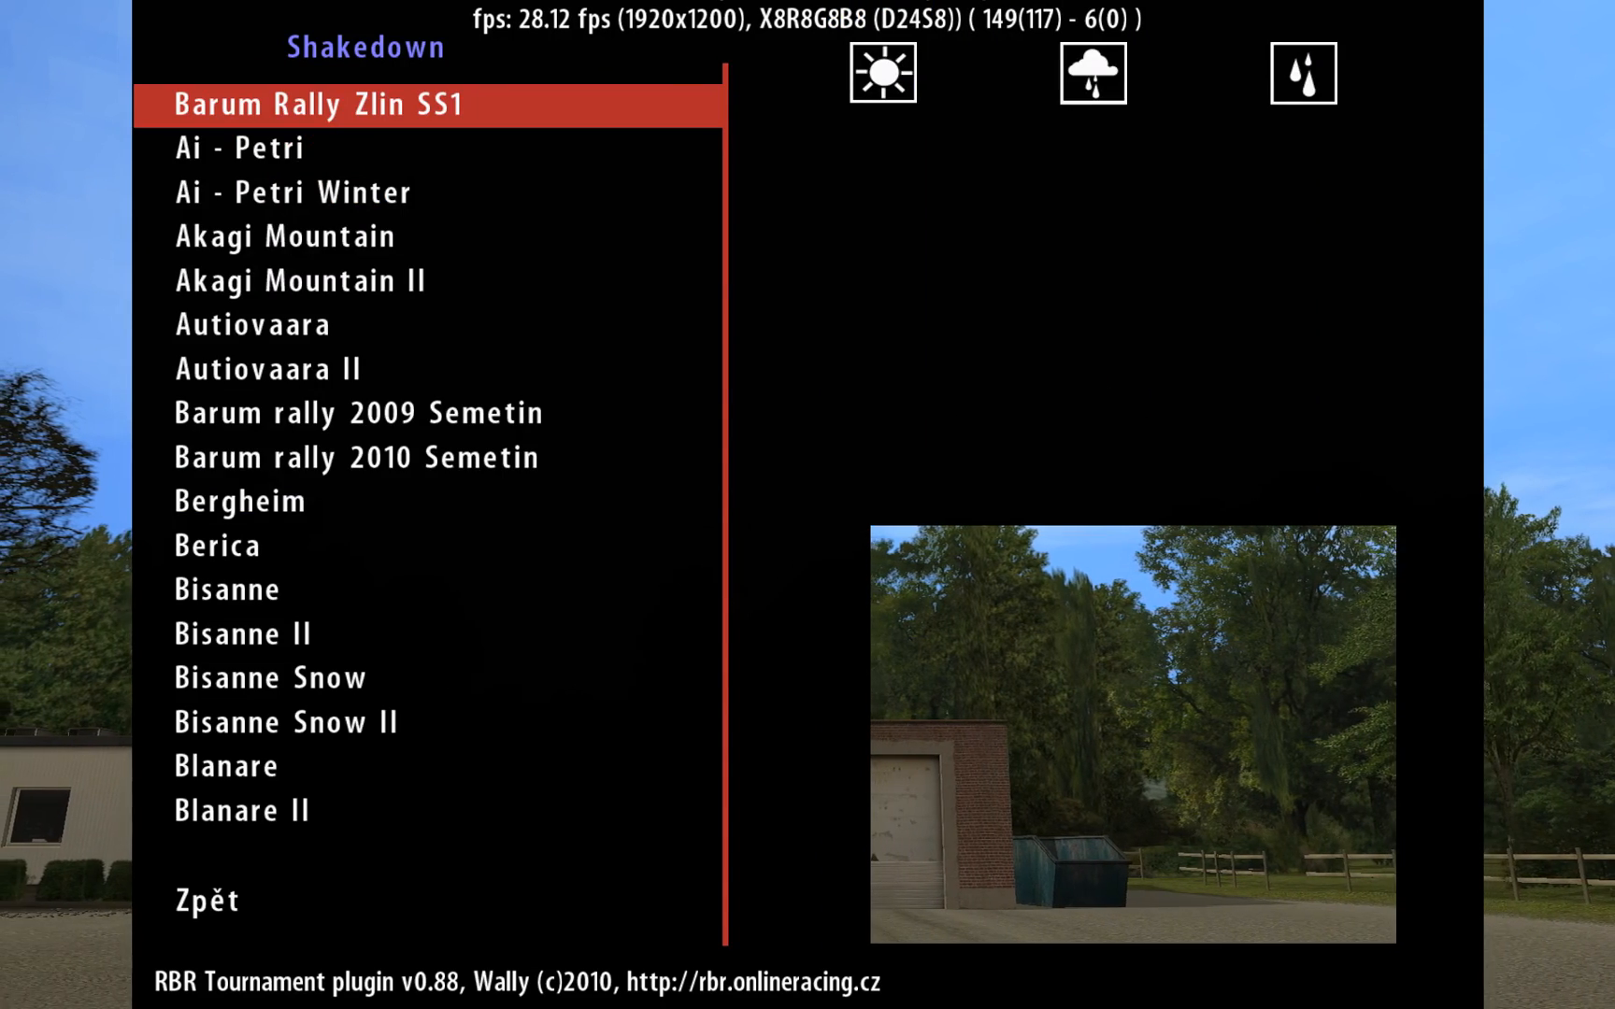
key("Return")
key("Return")
key("Down")
key("Right")
key("Up")
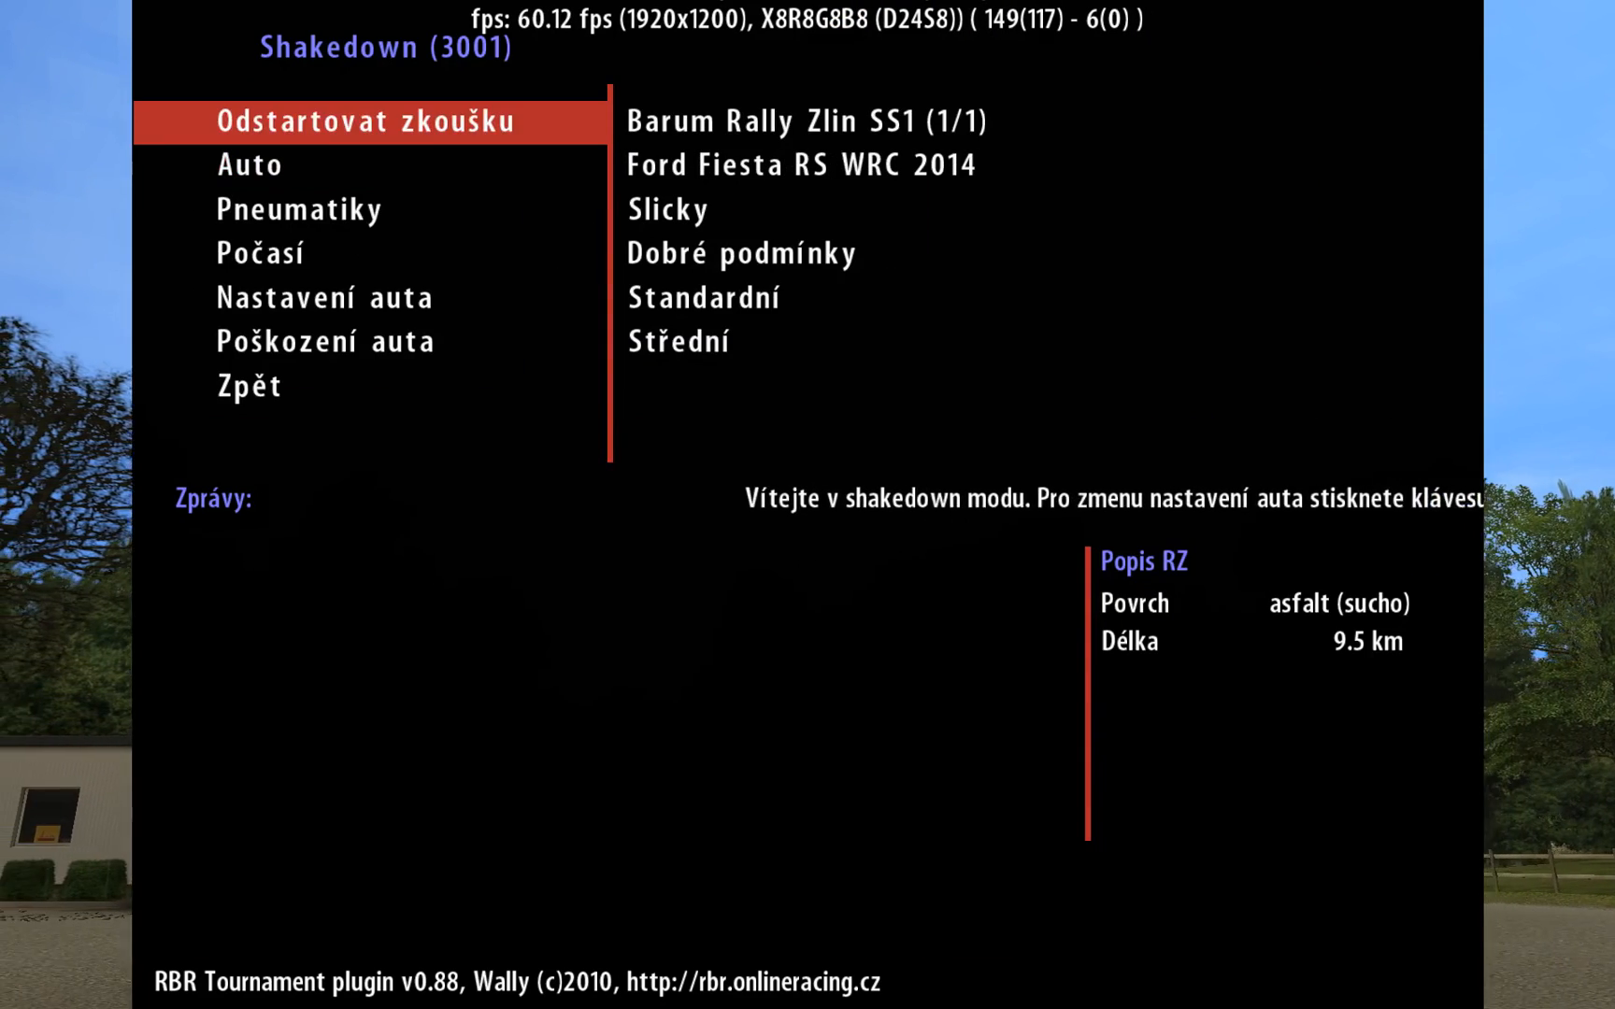
key("Return")
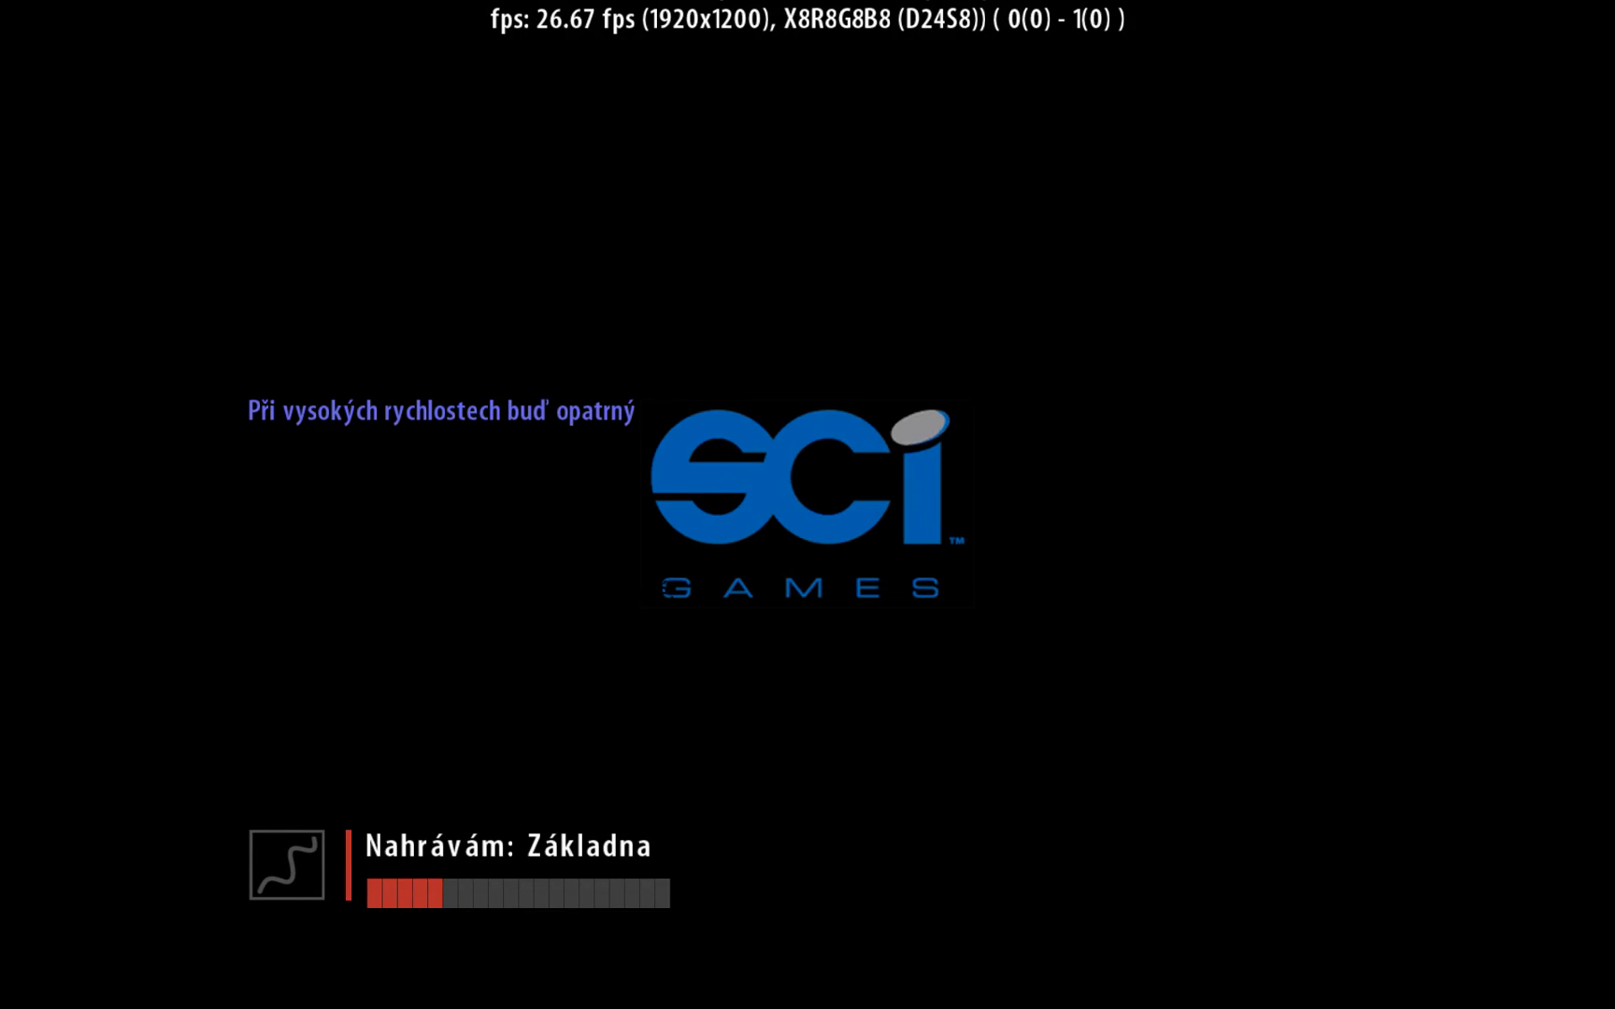